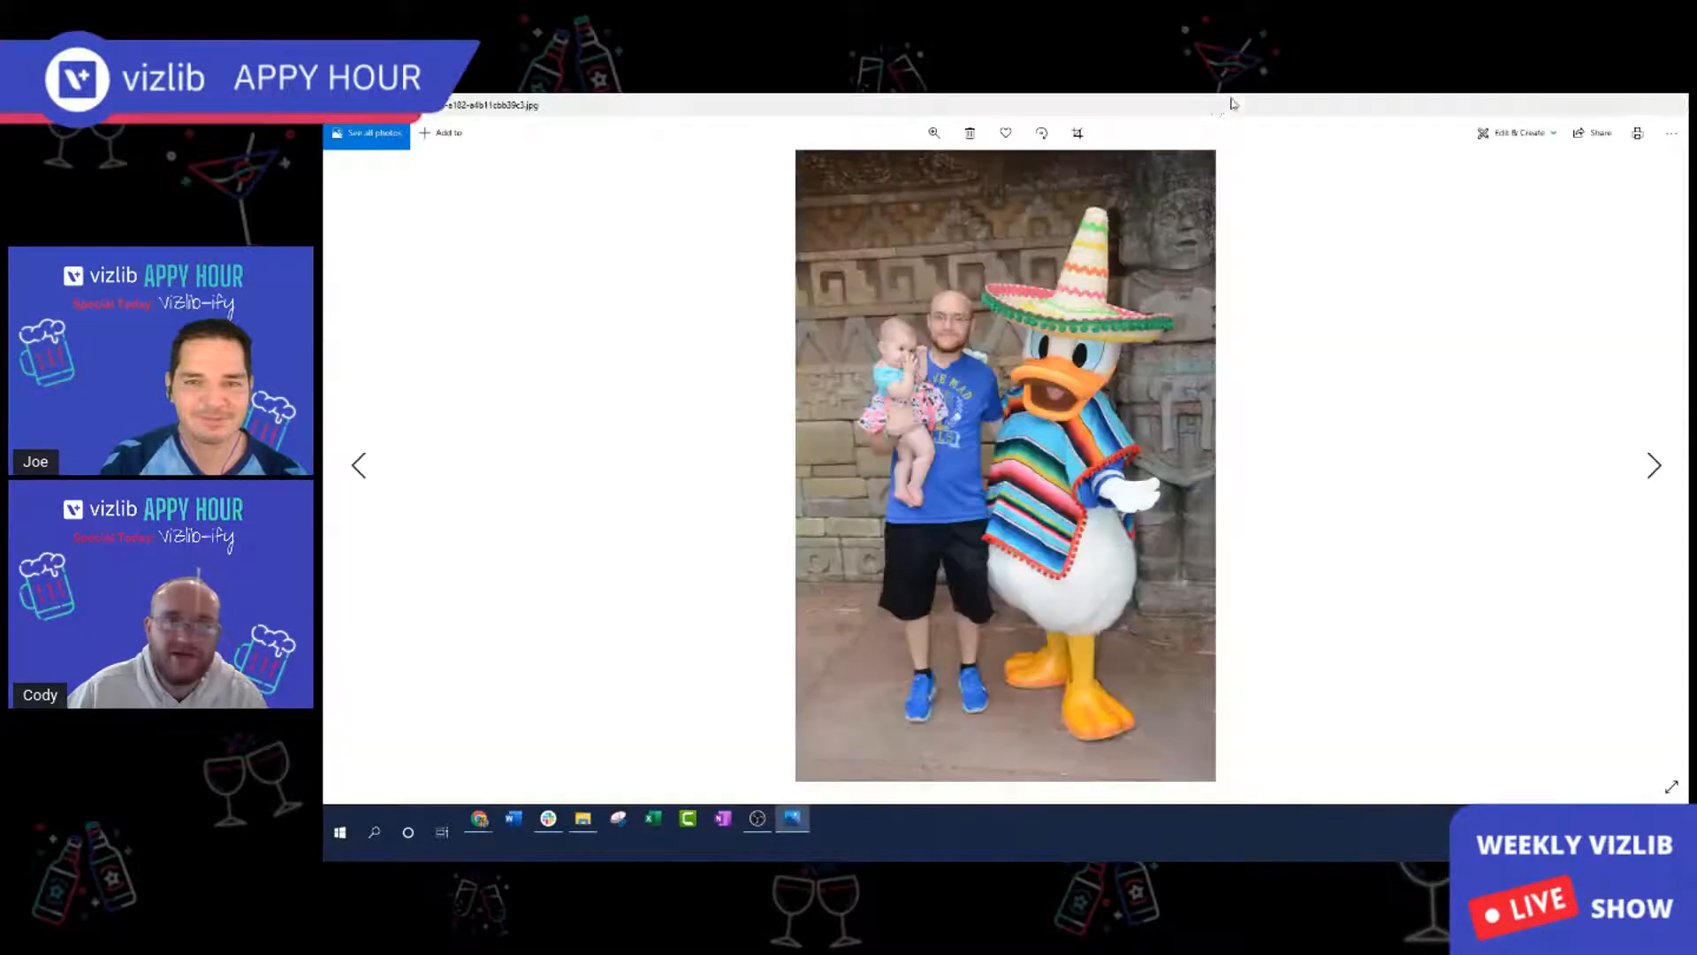
View the two theme park photos in the photo viewer and return to the Theme Parks dashboard.
drag(1163, 114, 1163, 95)
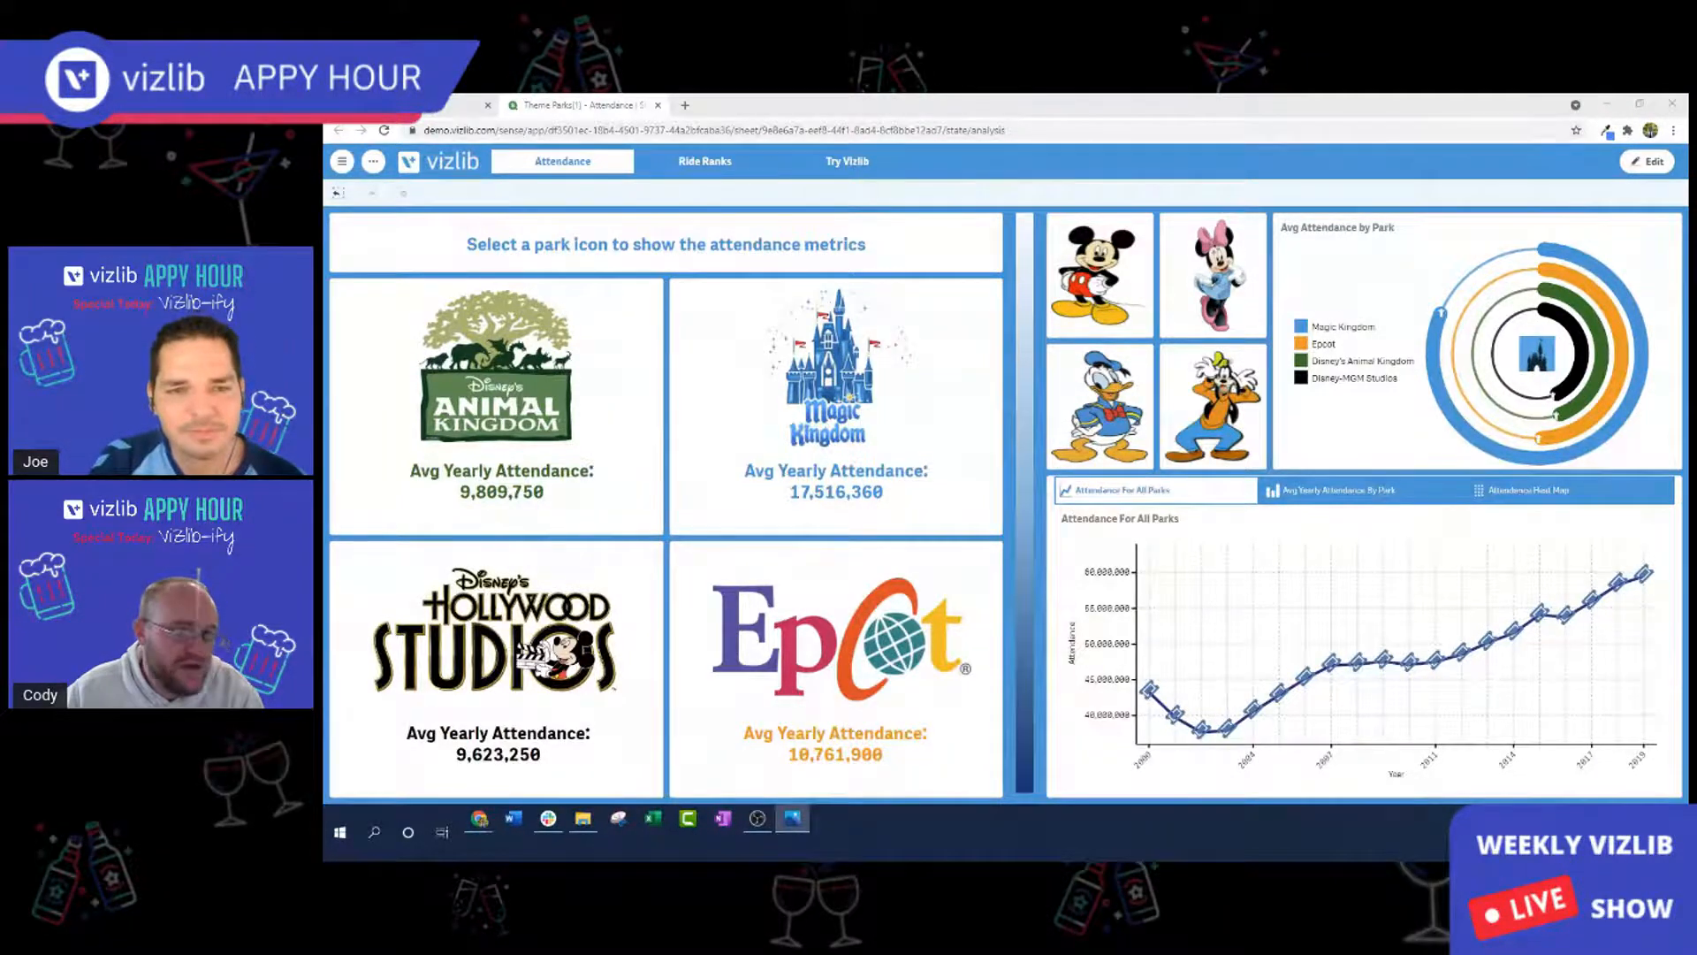
drag(833, 857, 1211, 95)
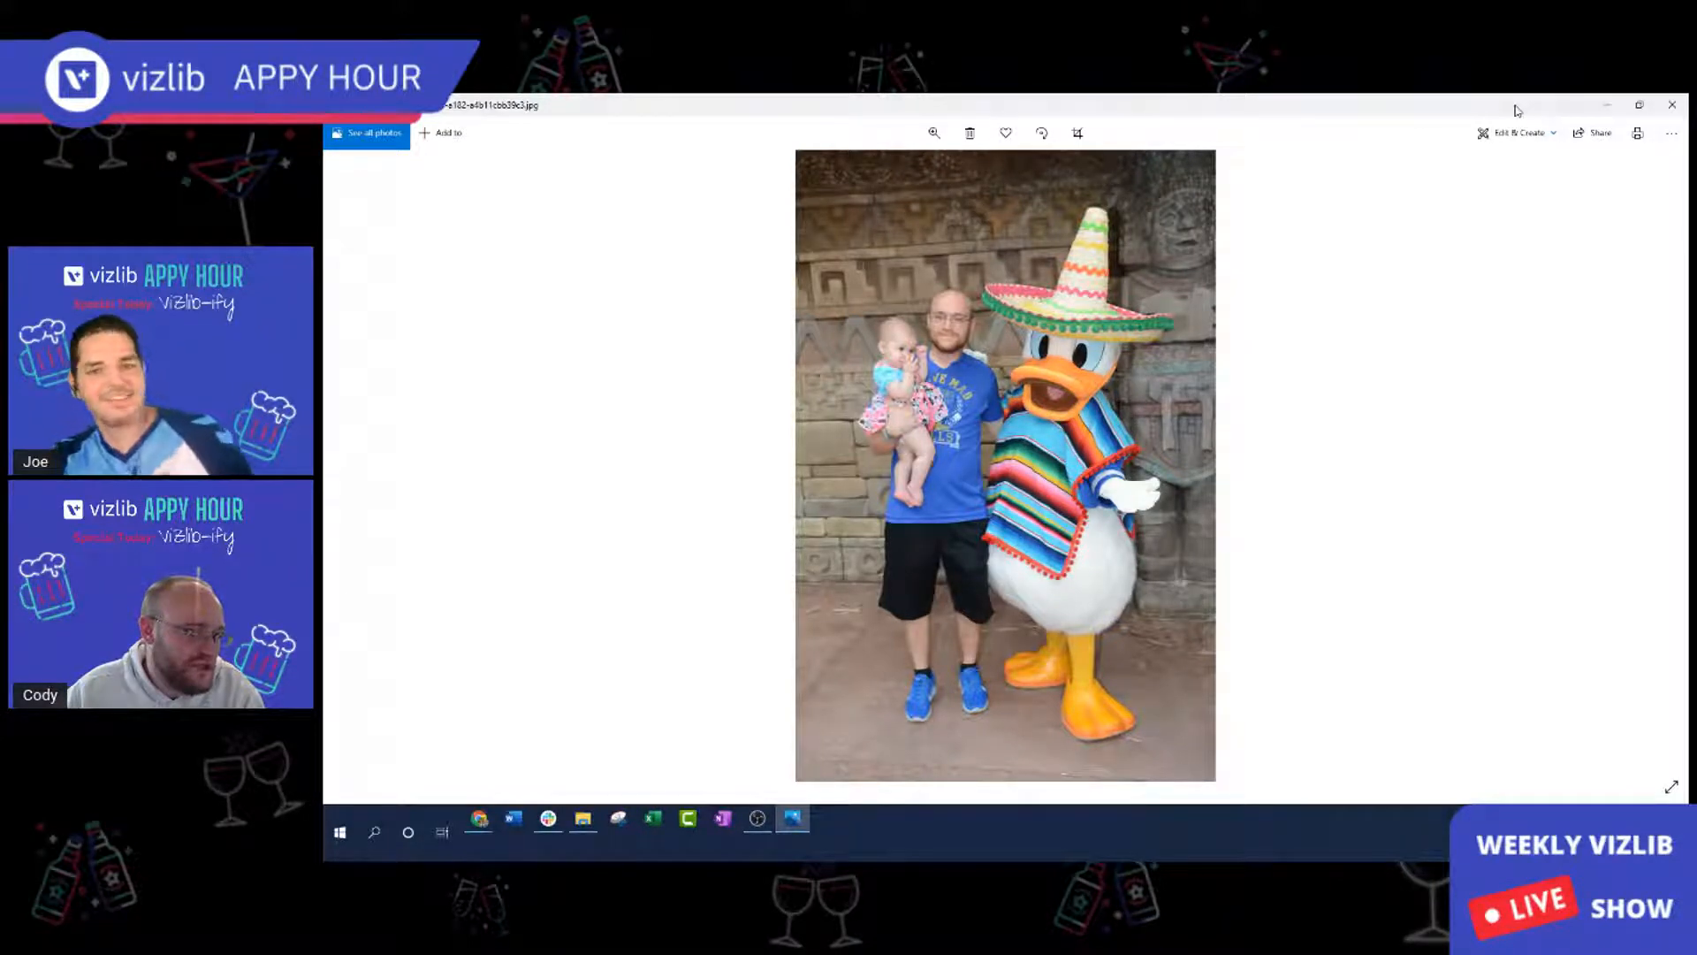
key(Right)
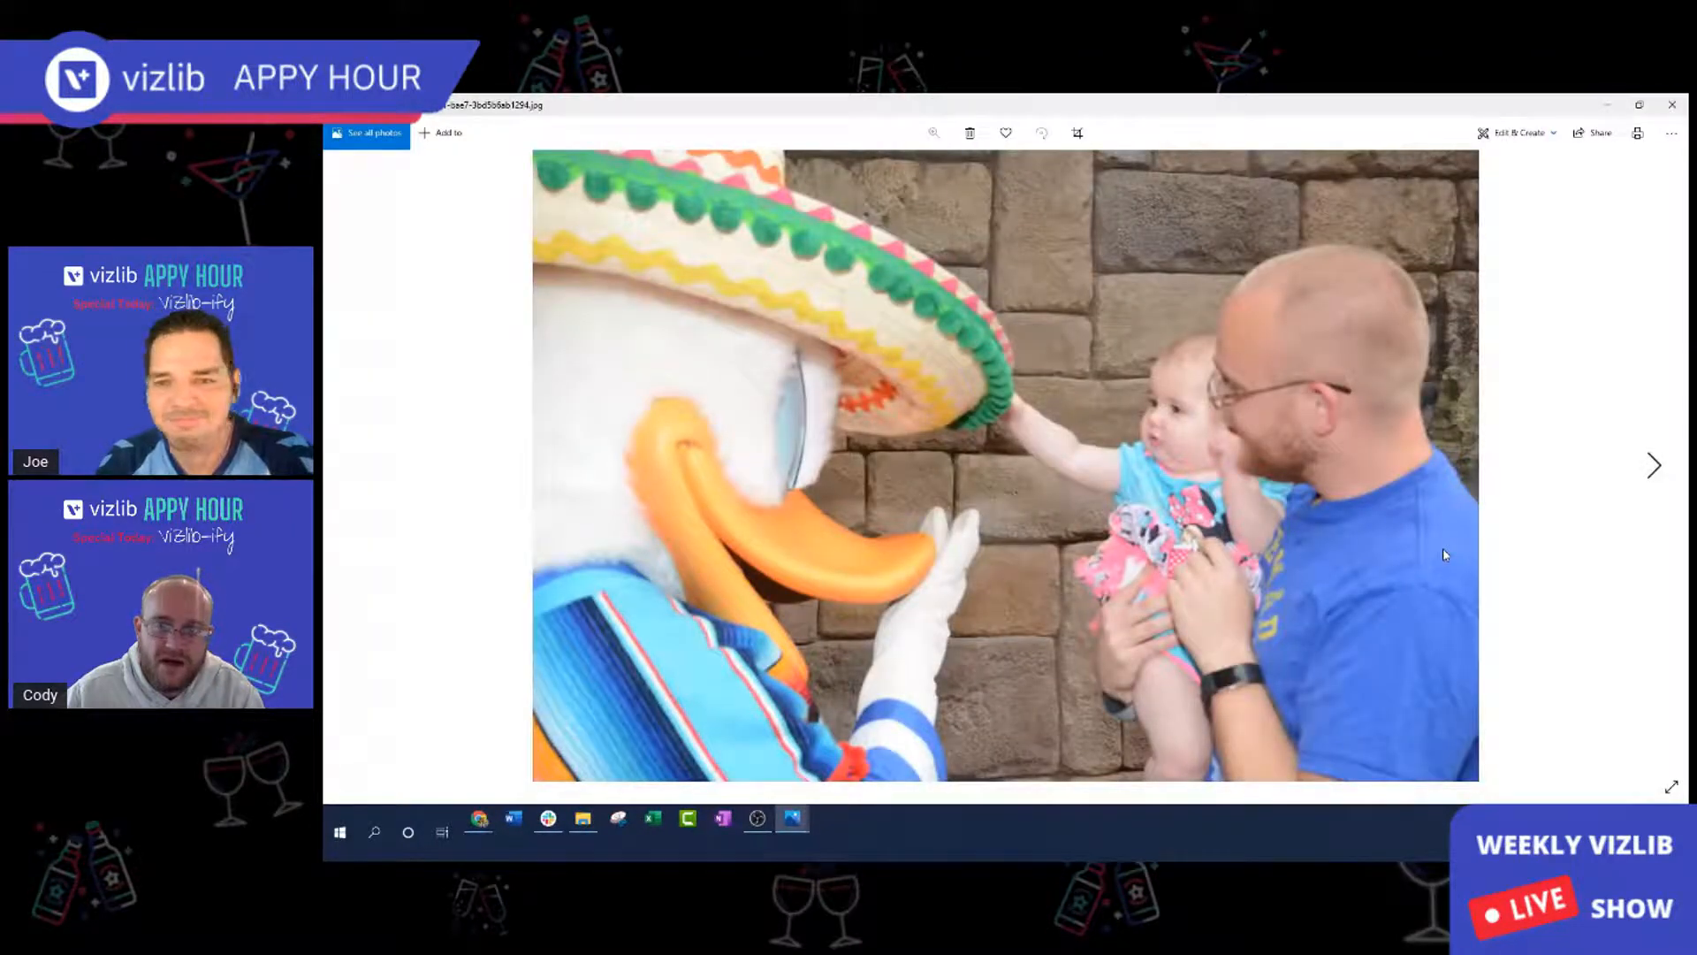
drag(1140, 104, 327, 513)
drag(991, 106, 327, 469)
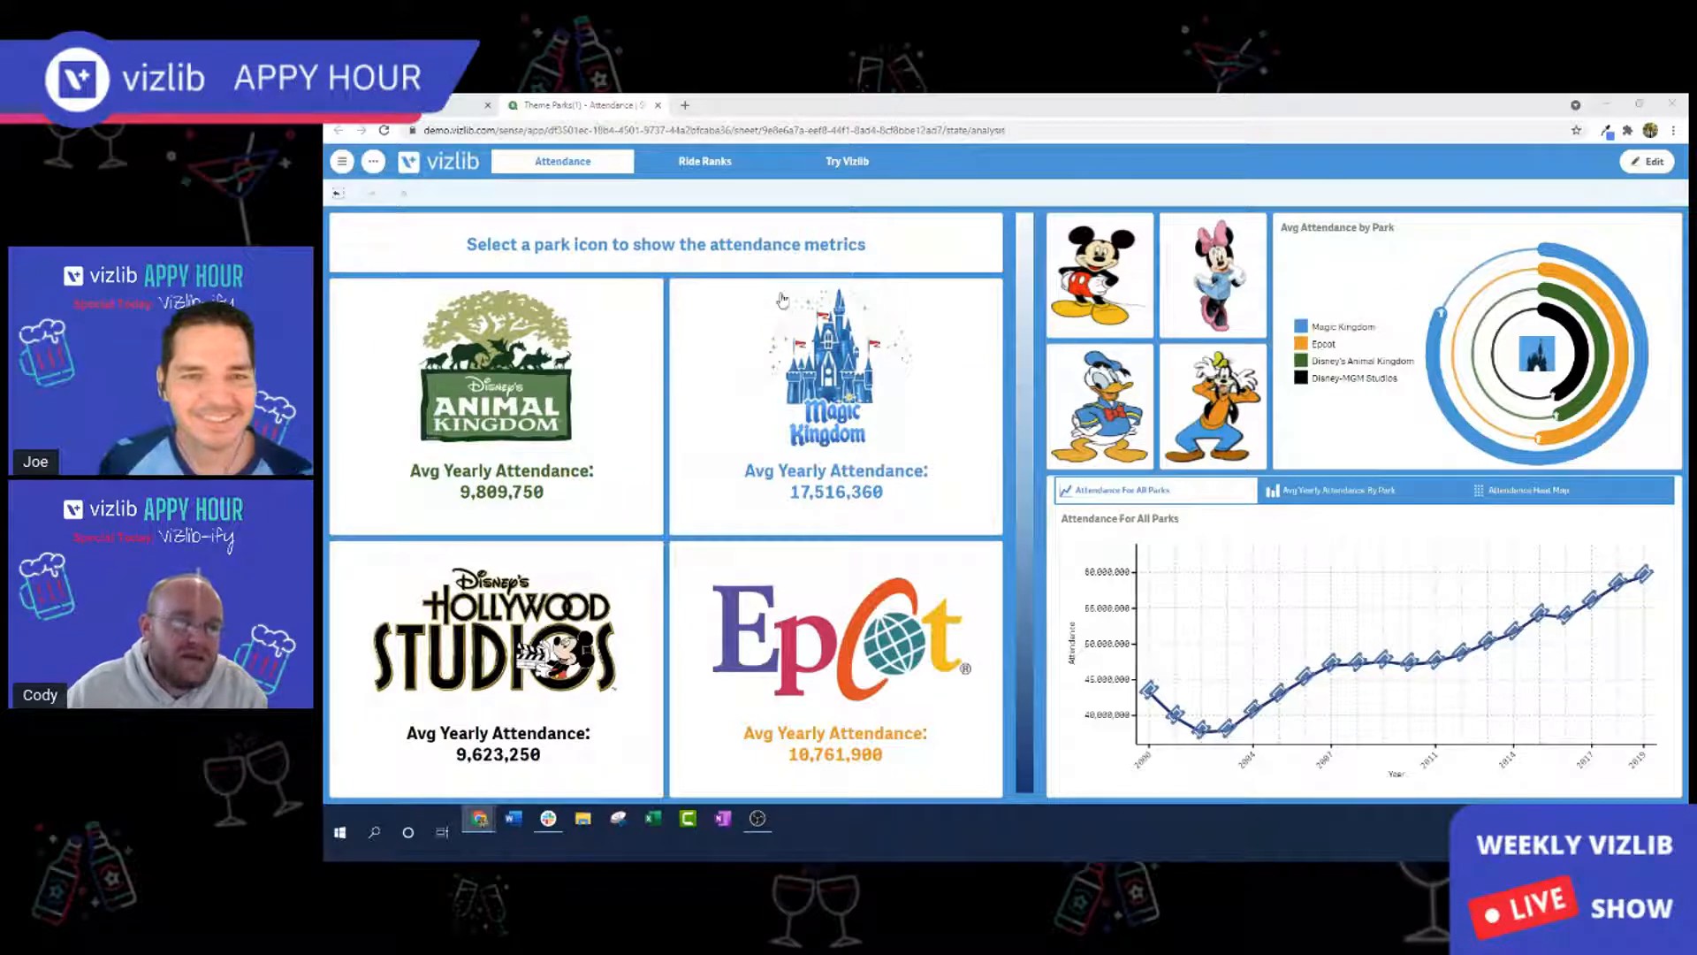
Demonstrate filtering the Attendance sheet by Disney's Animal Kingdom and by the years 2001 to 2004, clearing each selection.
click(513, 389)
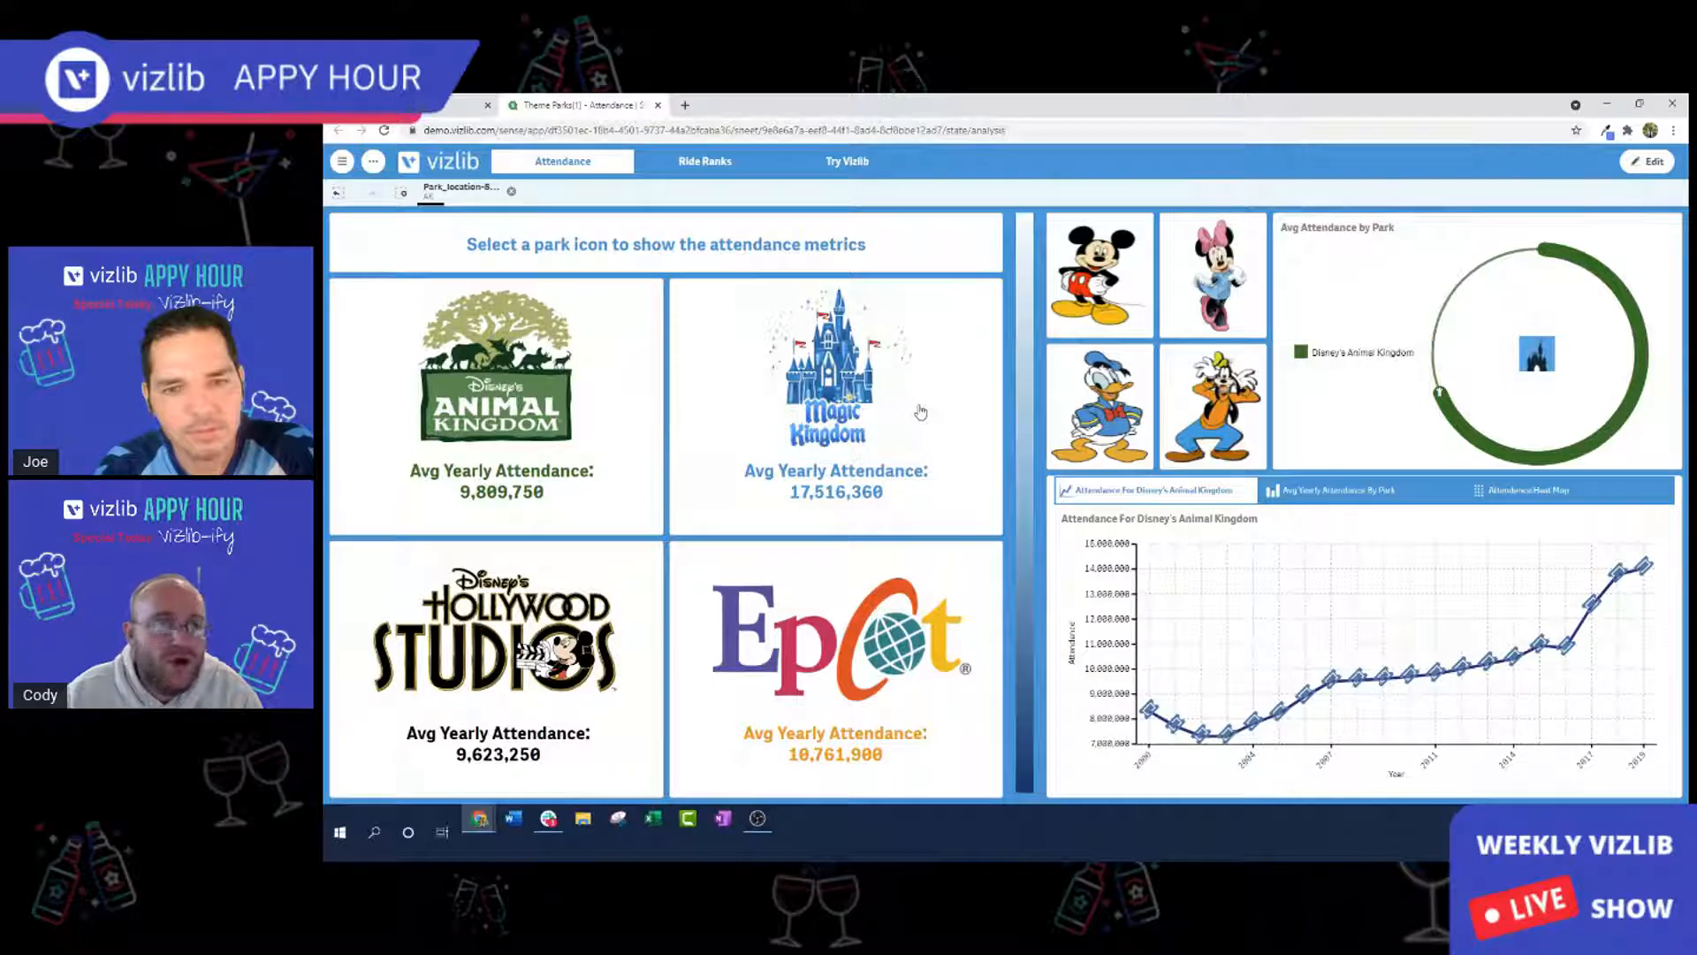
click(511, 191)
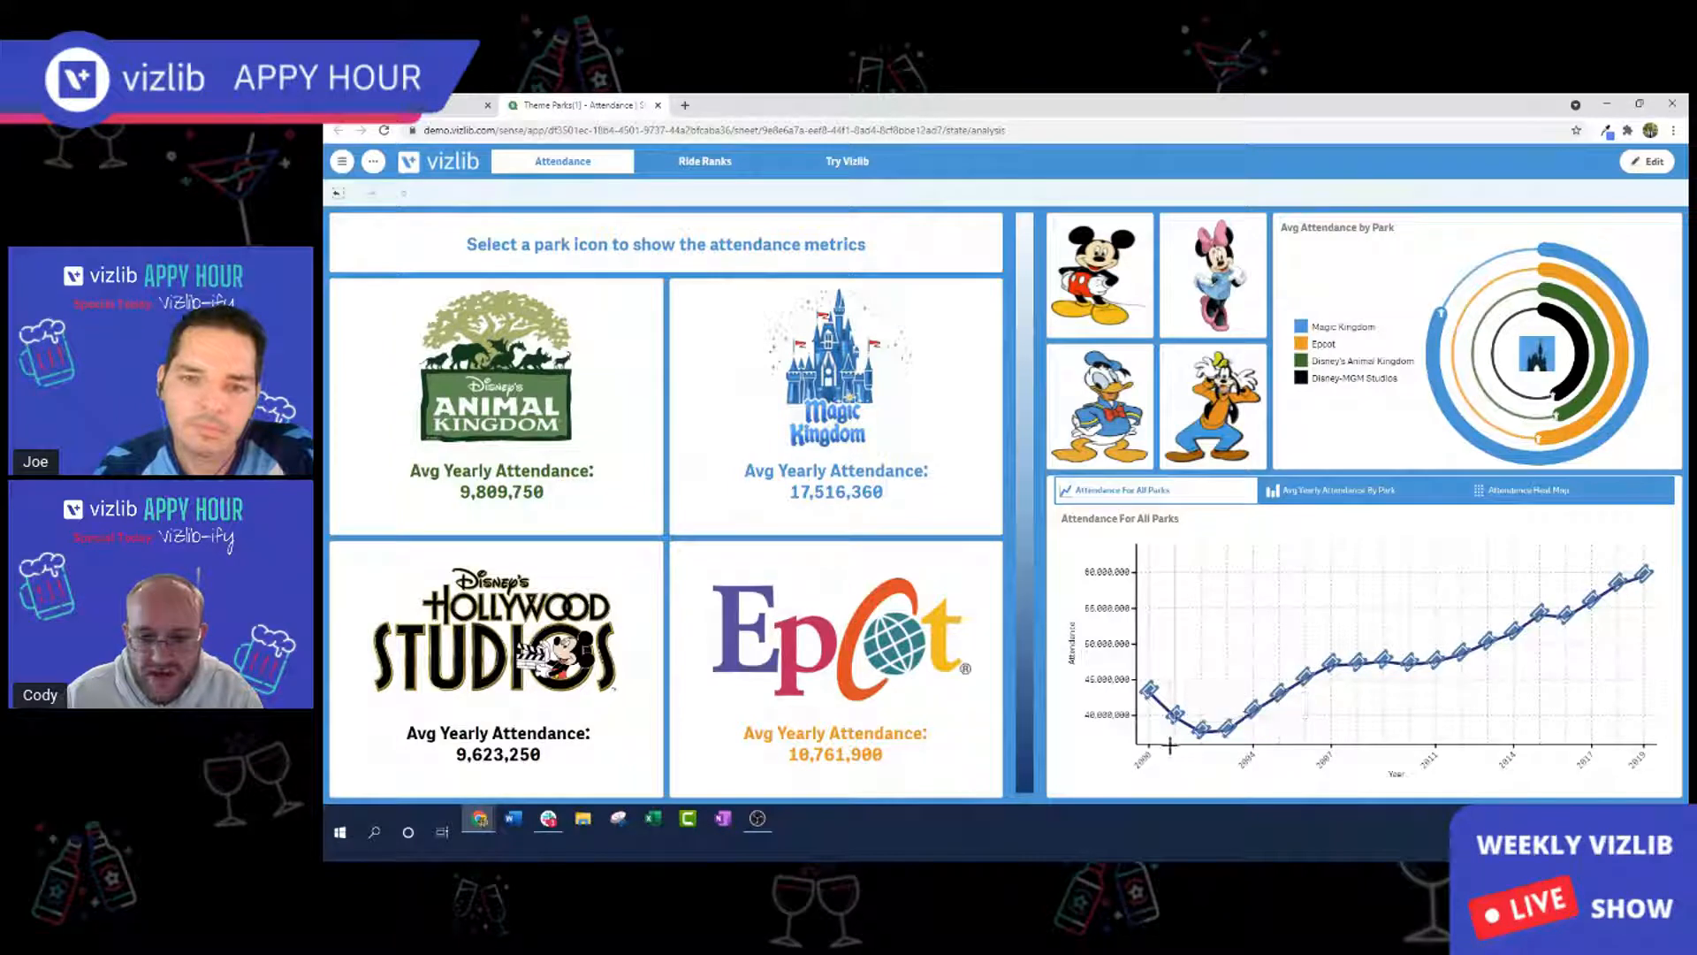
drag(1170, 745, 1263, 754)
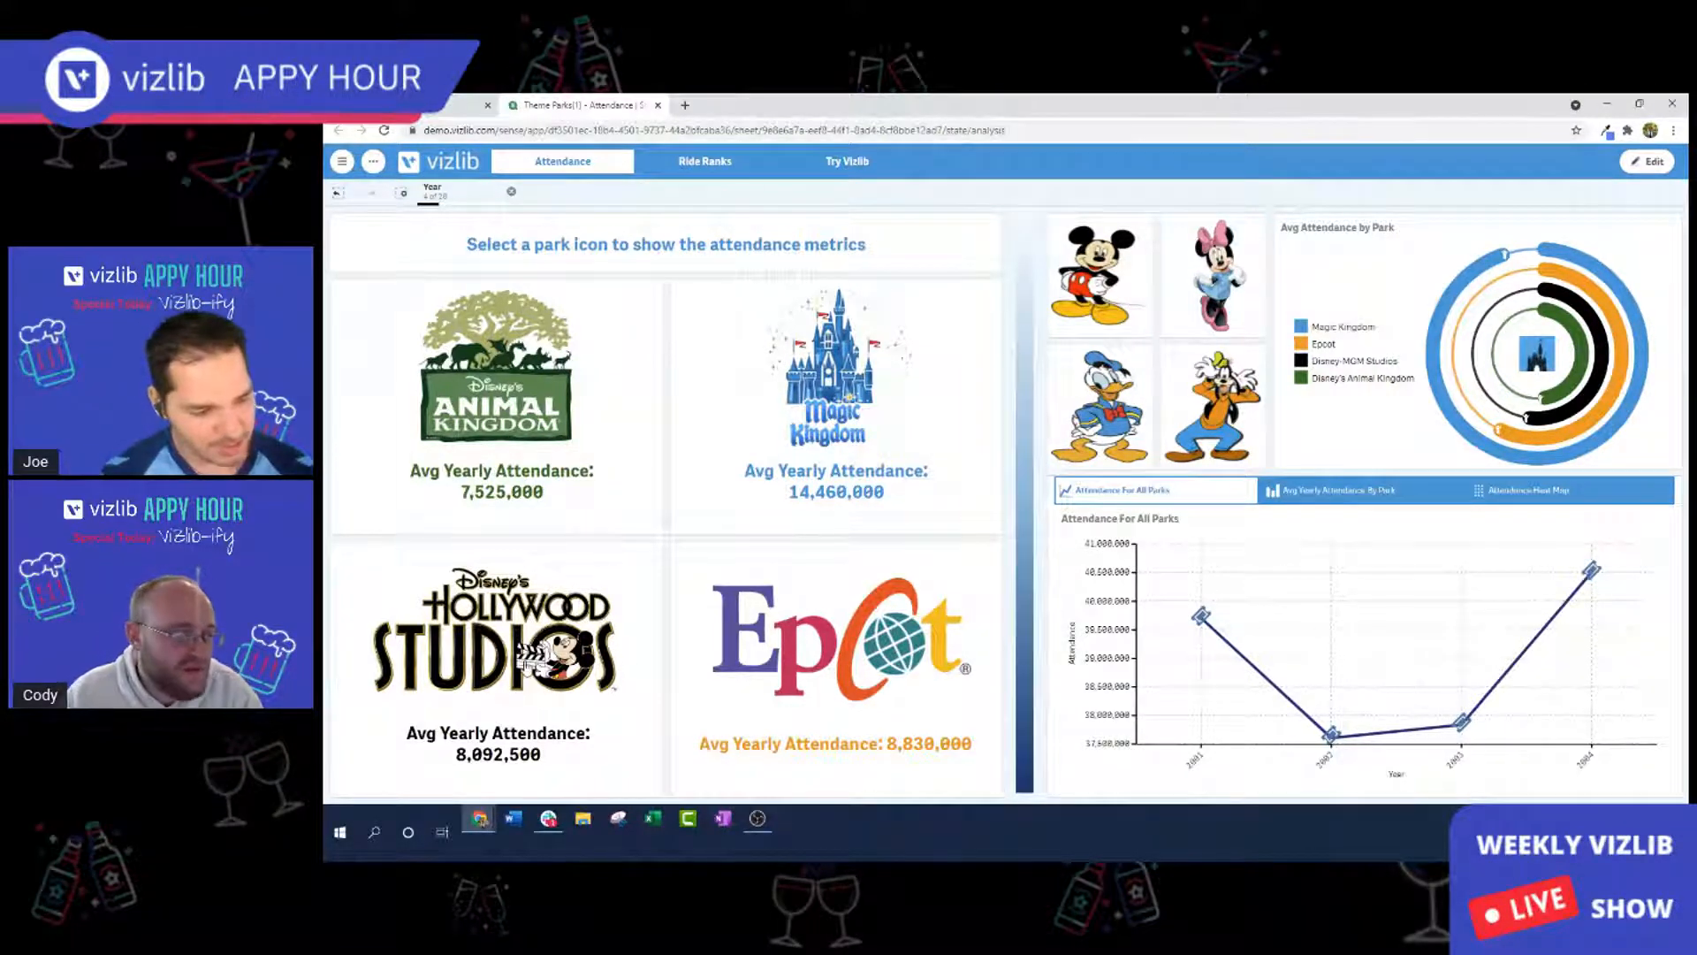
click(513, 193)
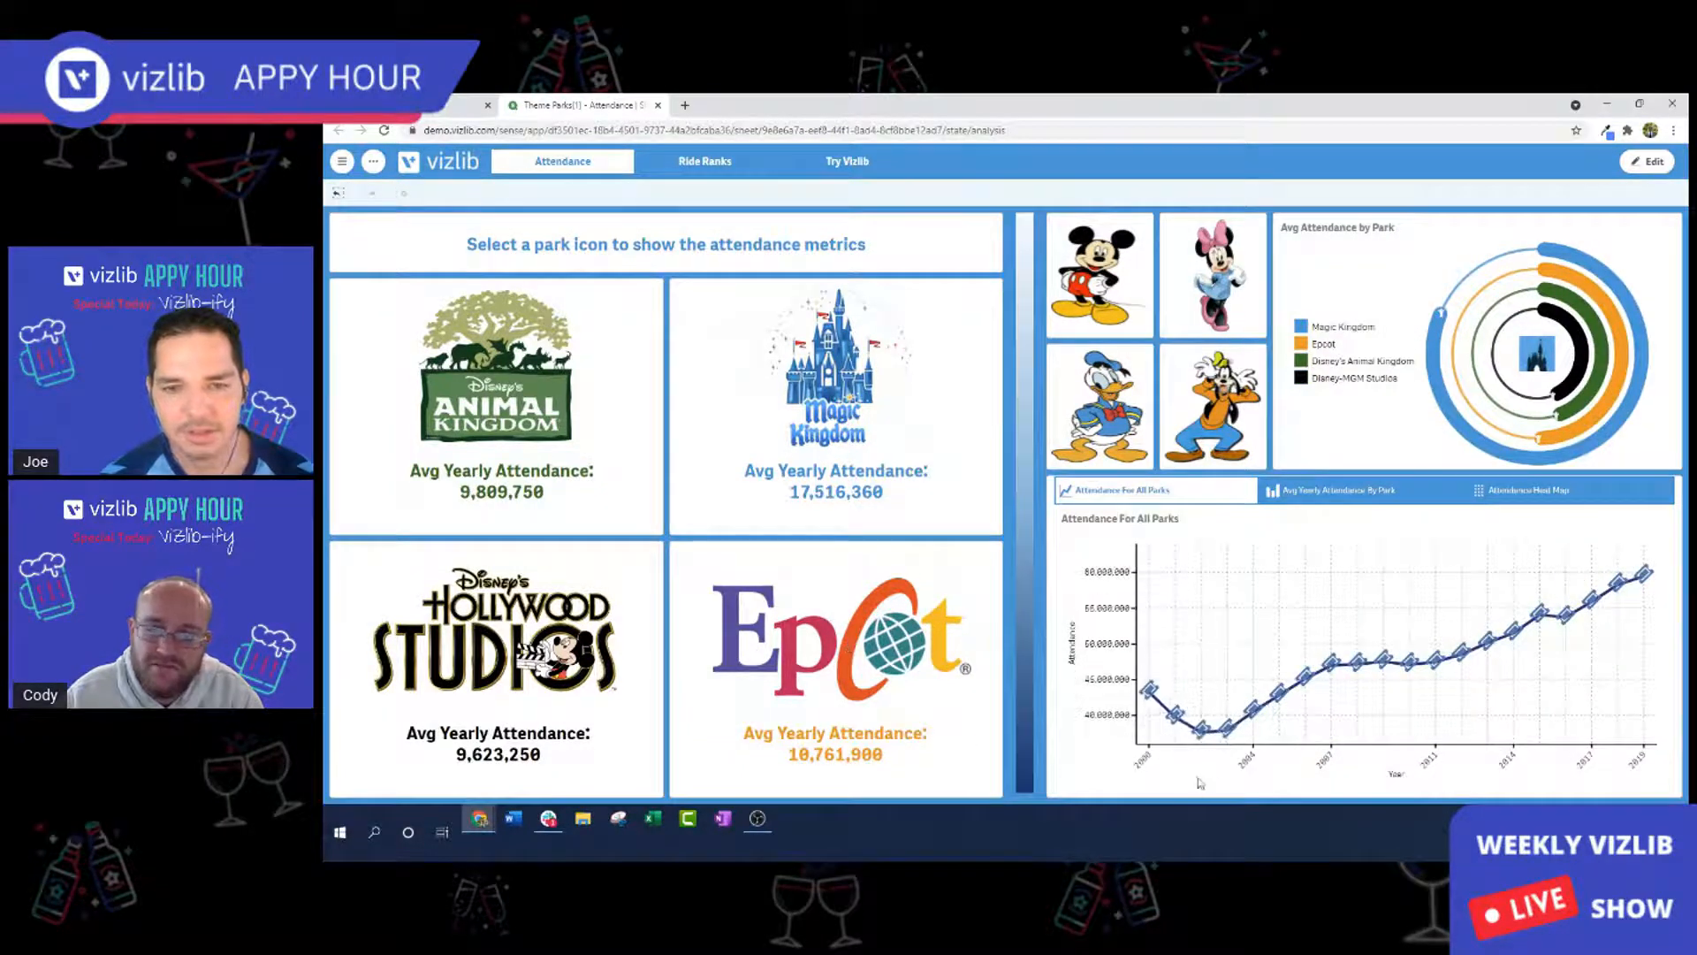
Examine the early-2000s yearly attendance points on the line chart for all parks.
mouse_move(1211, 741)
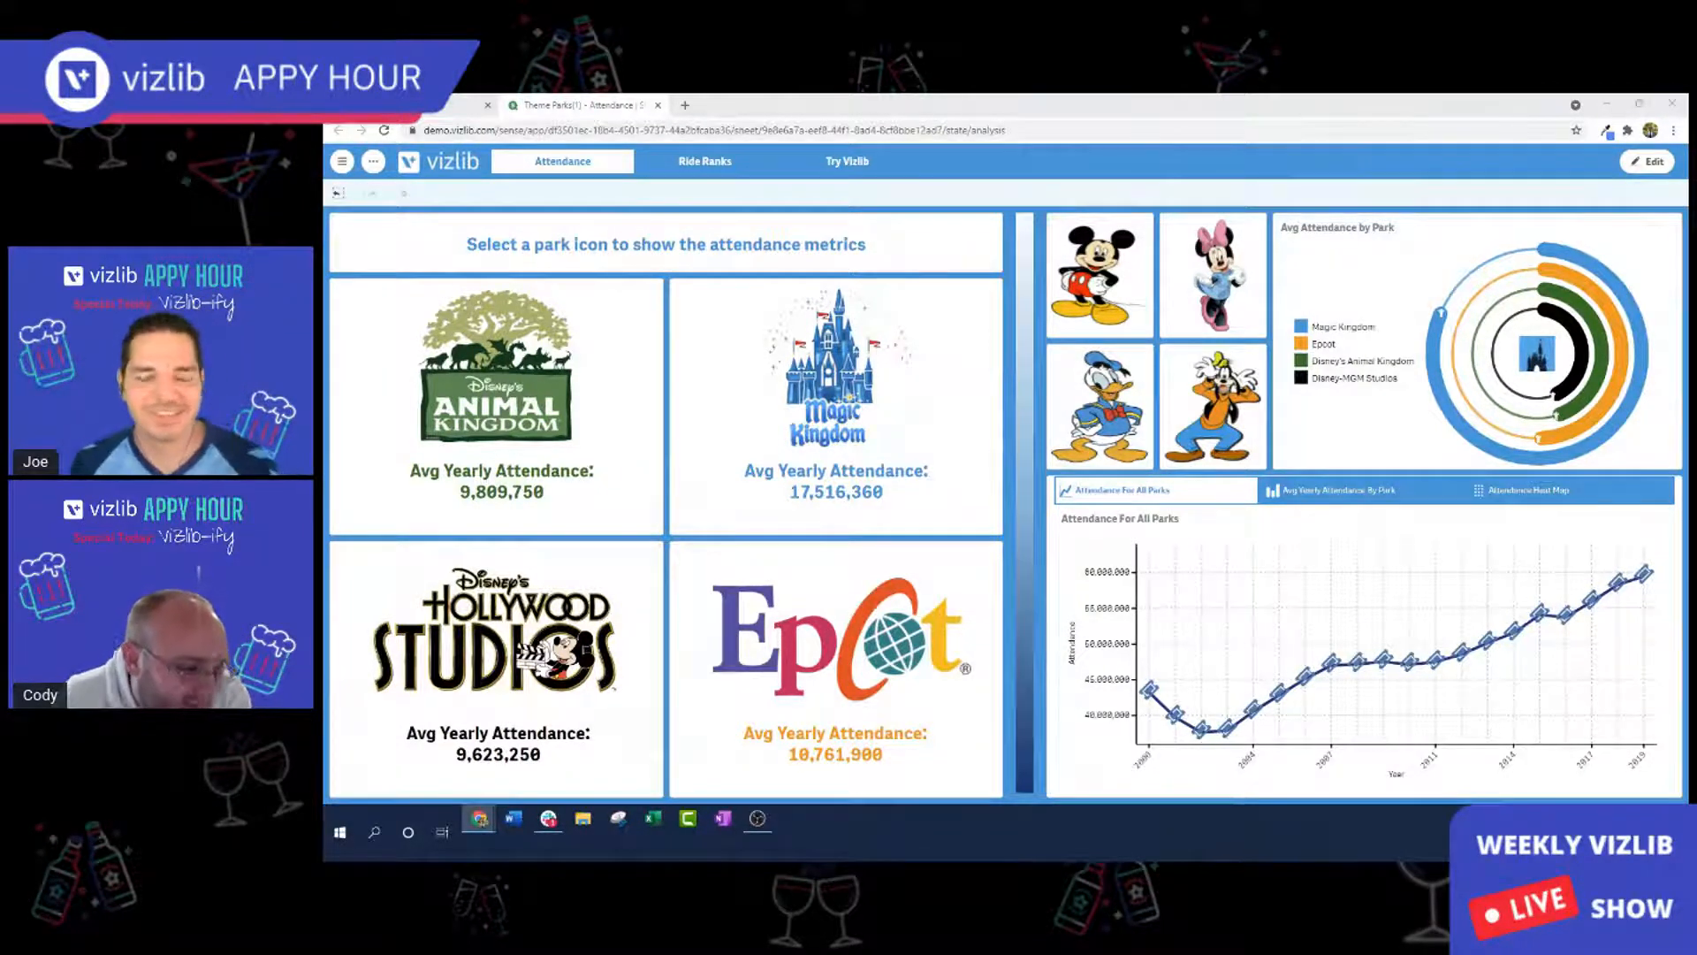
mouse_move(1245, 693)
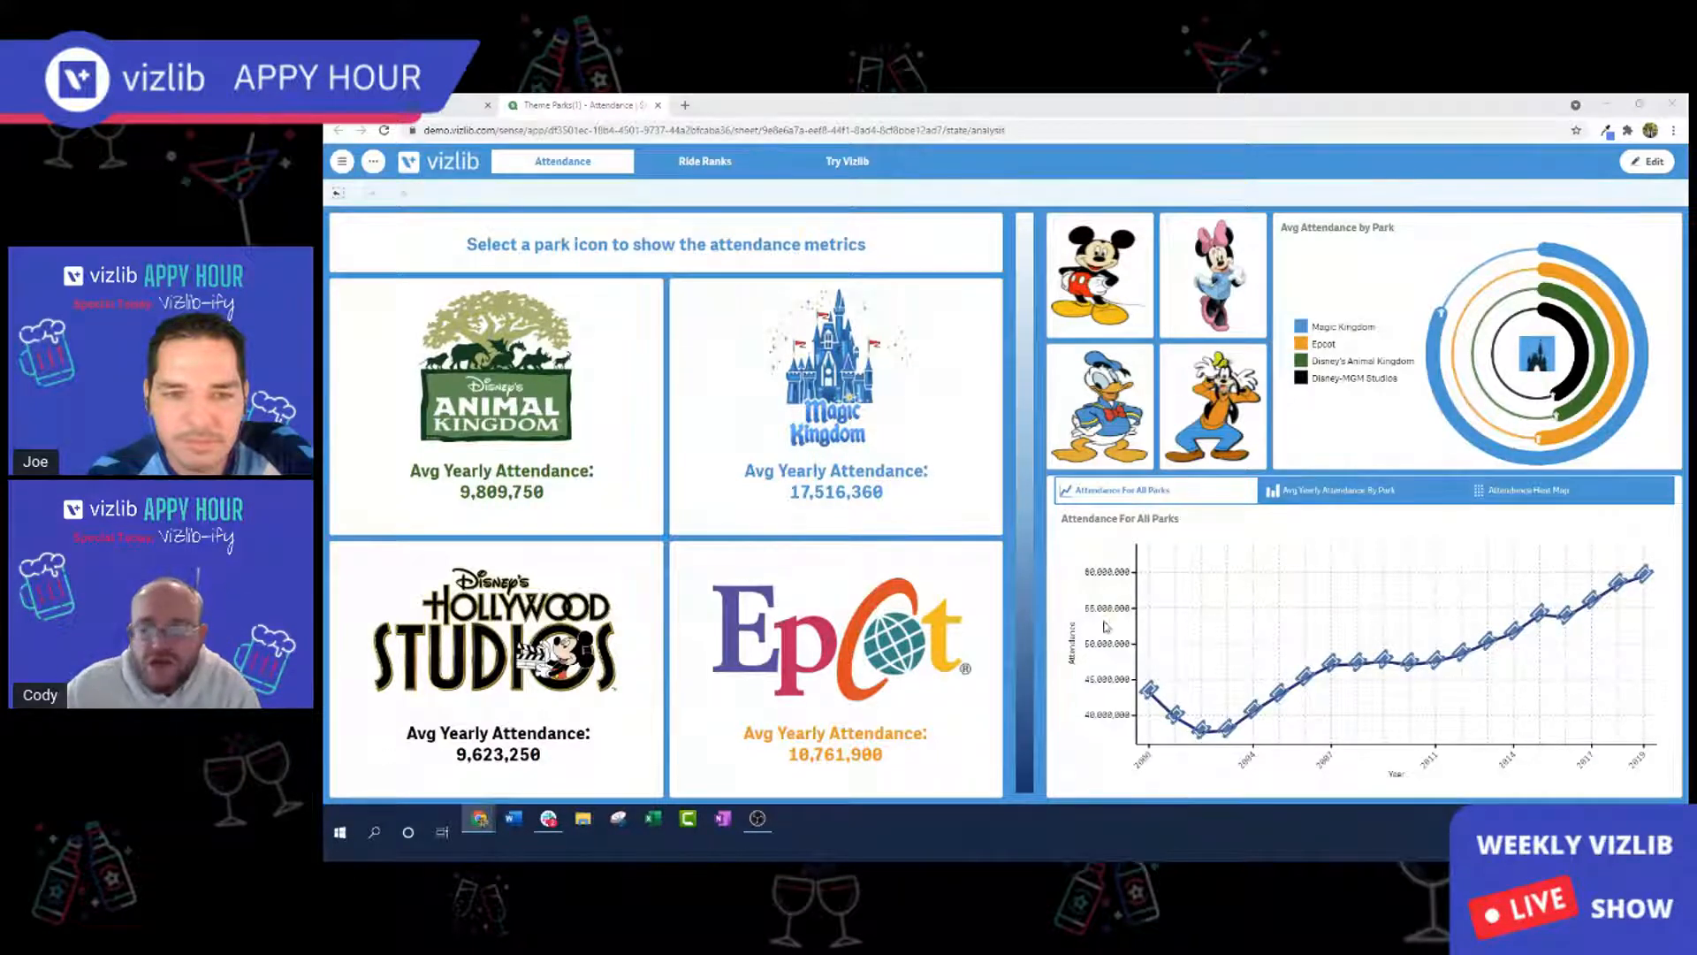
mouse_move(1194, 655)
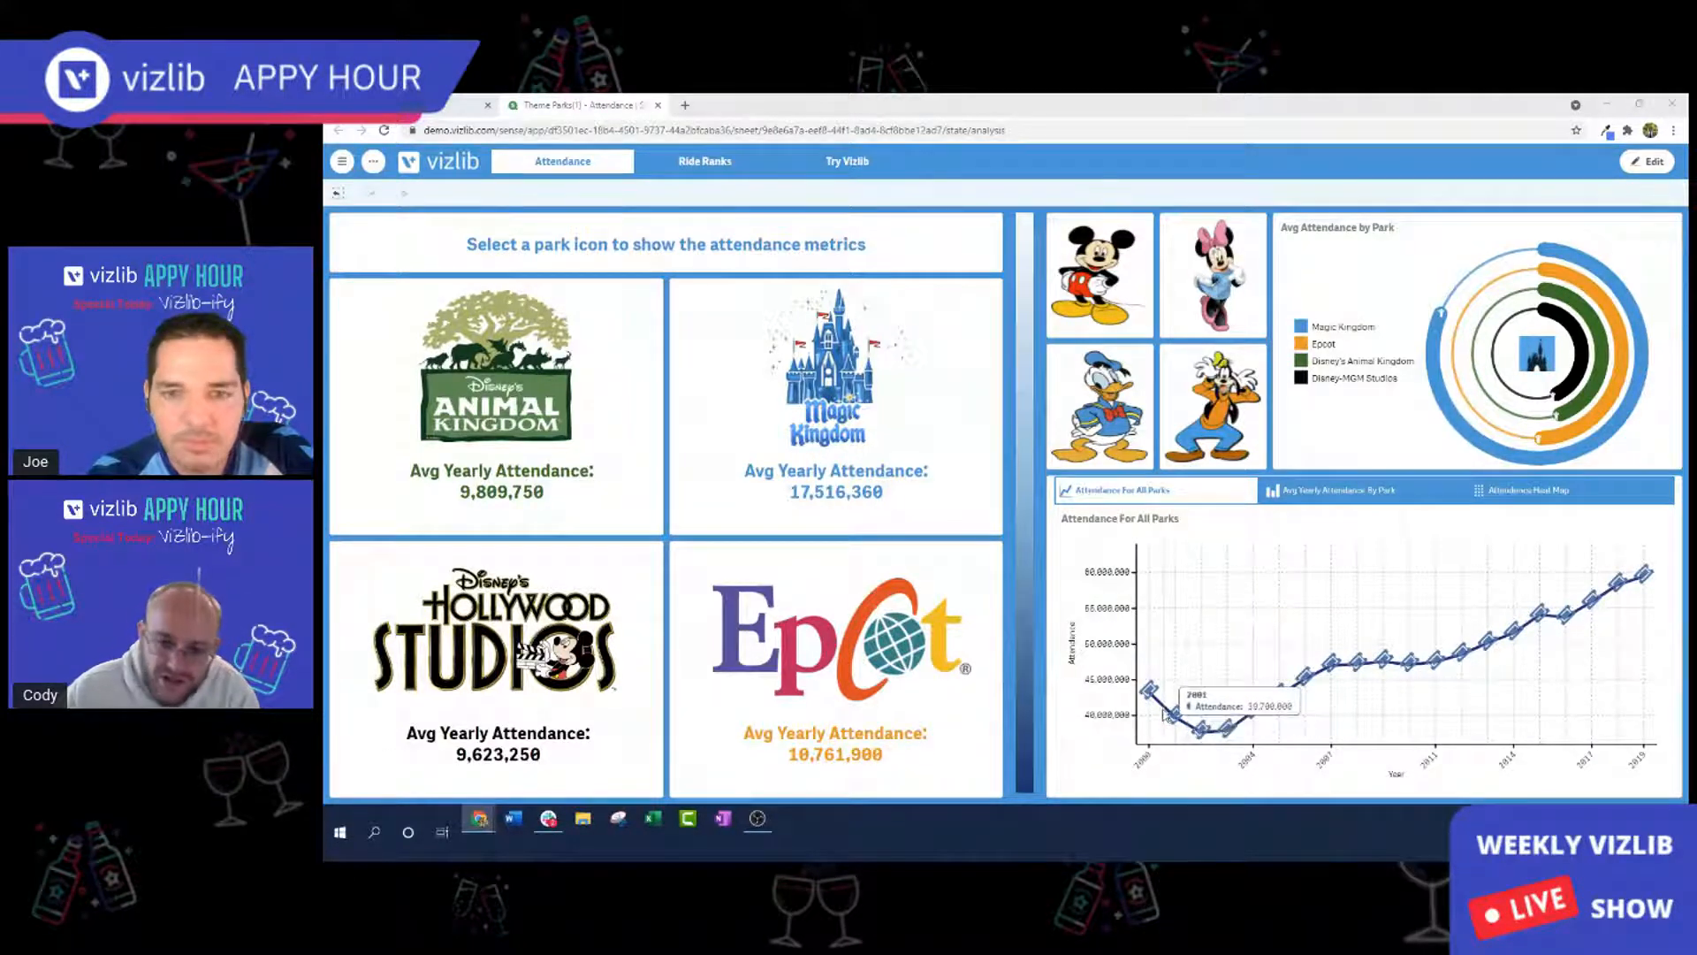
mouse_move(1151, 699)
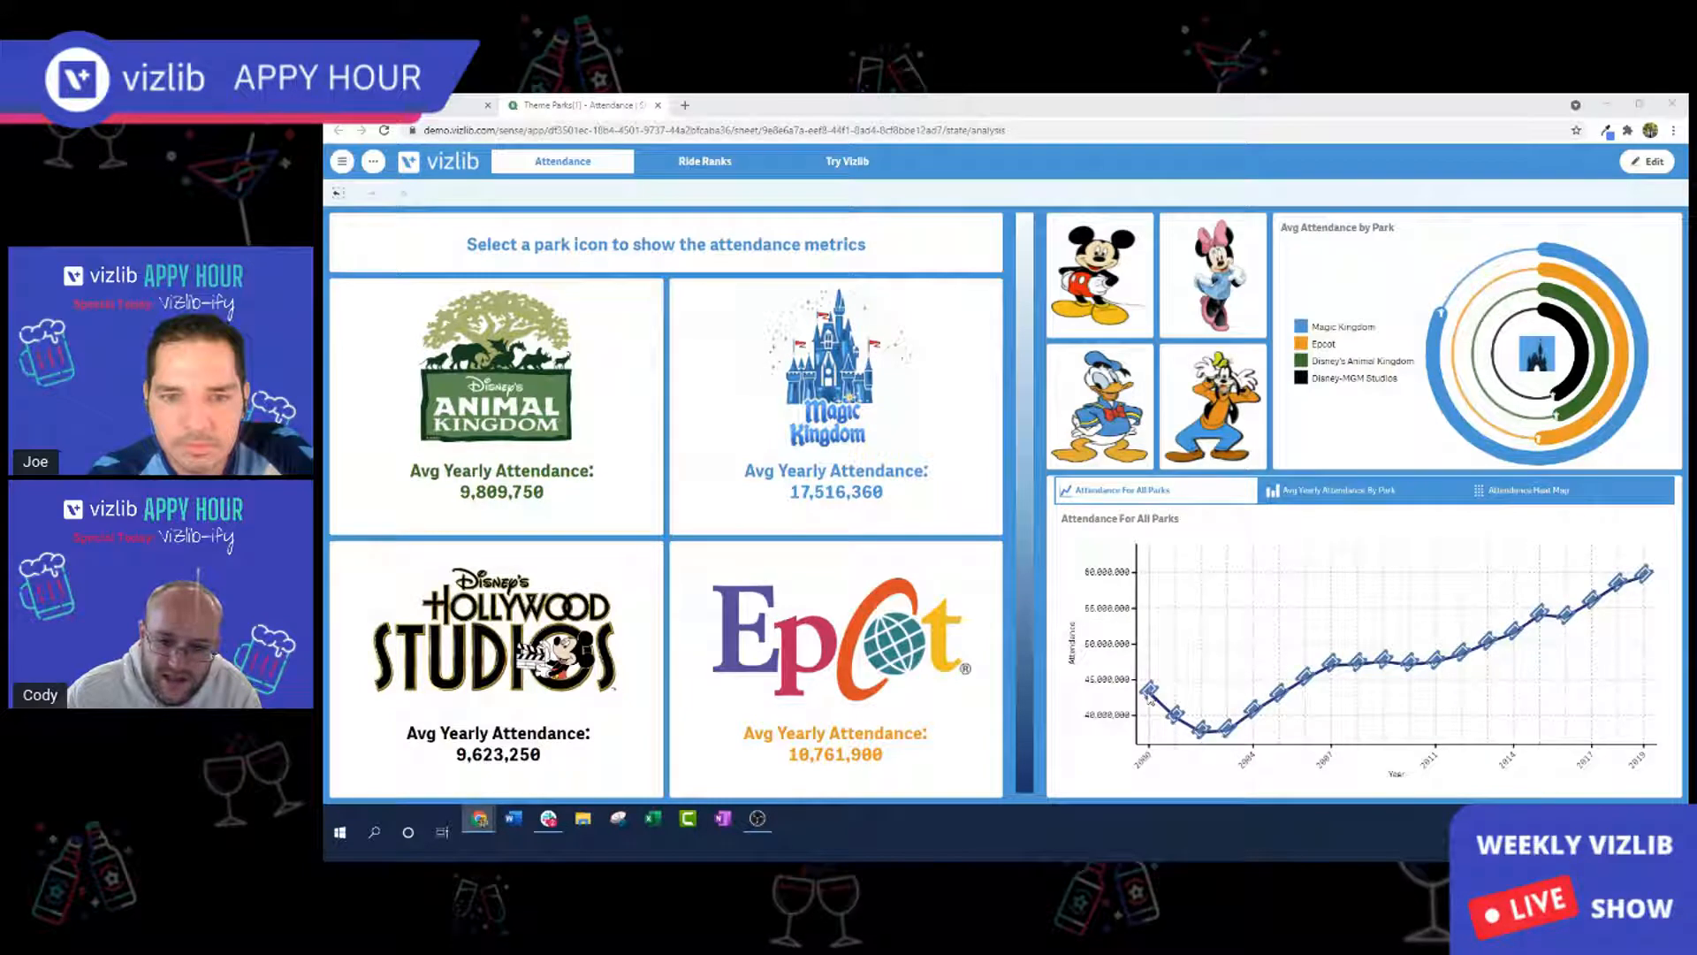
mouse_move(1262, 730)
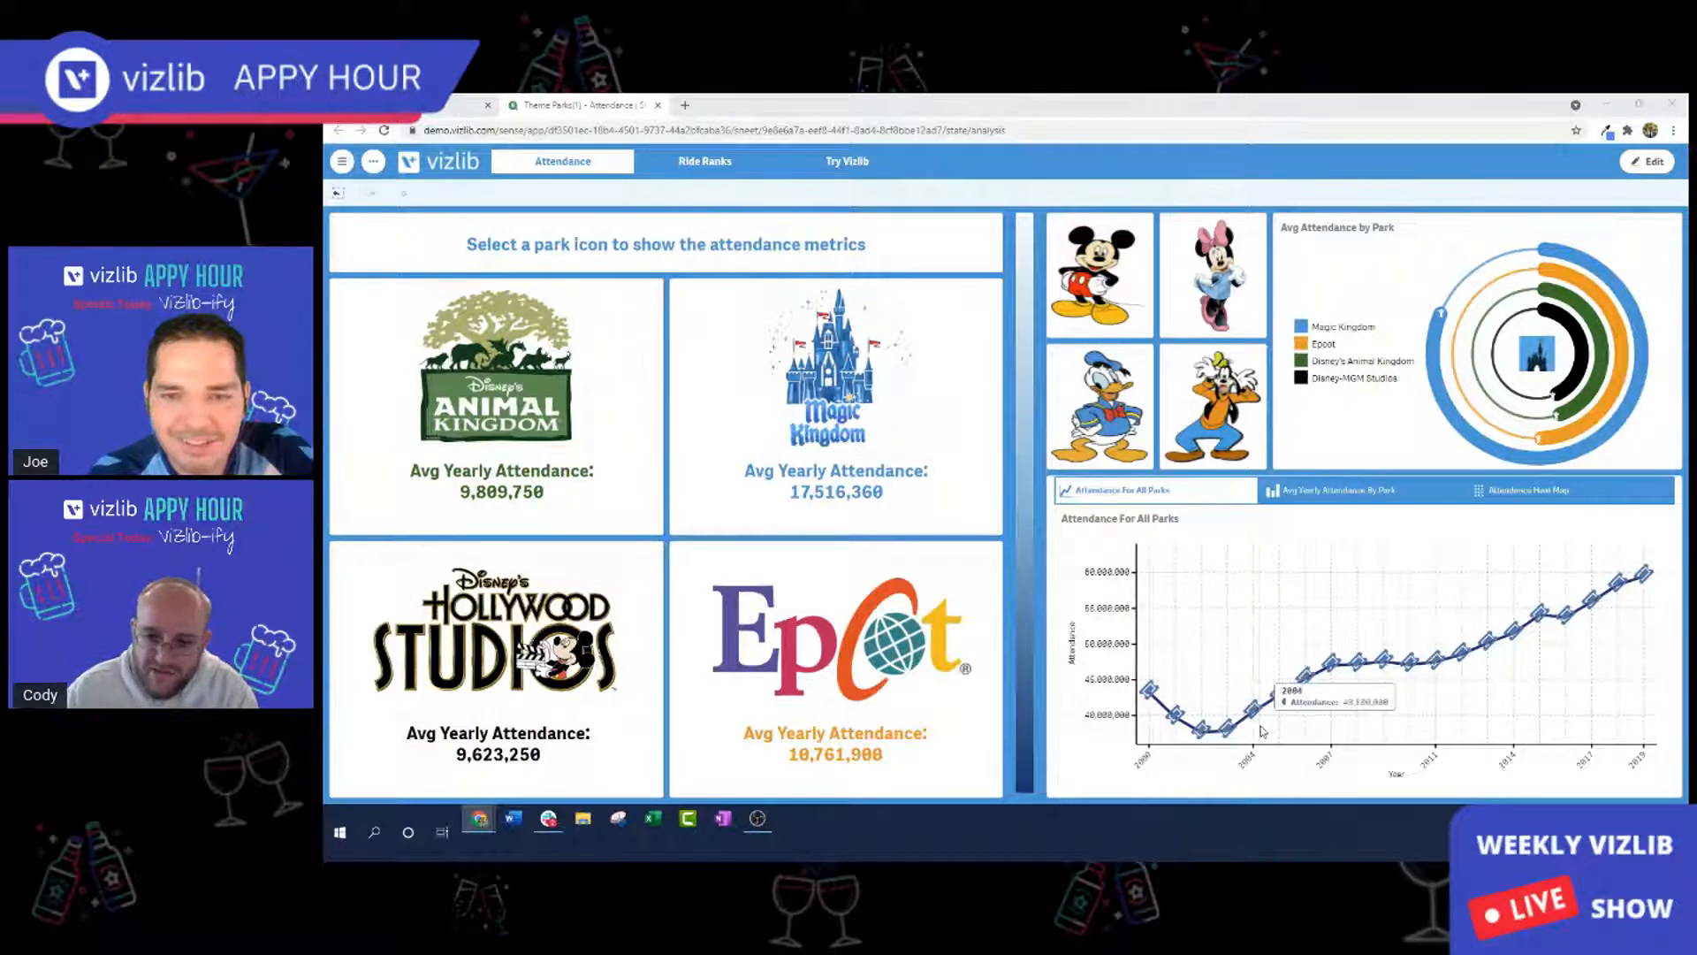
mouse_move(1359, 738)
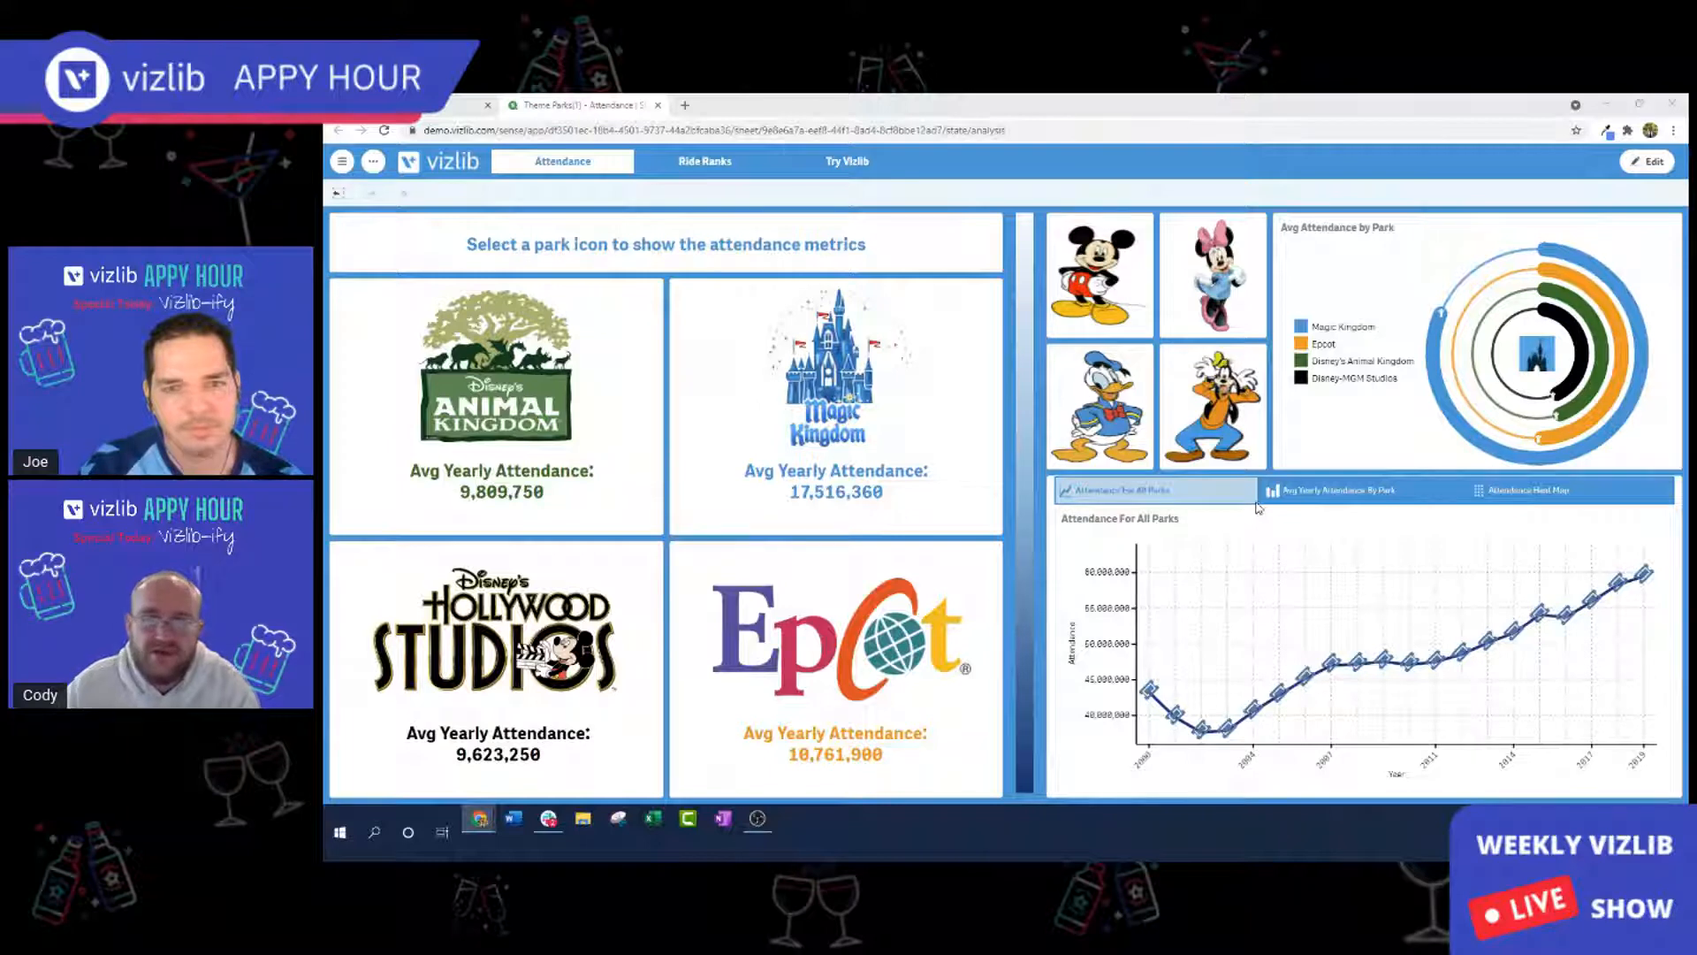
Show the average yearly attendance by park chart and the attendance heat map, inspecting Magic Kingdom and Disney's Animal Kingdom cells.
click(1320, 495)
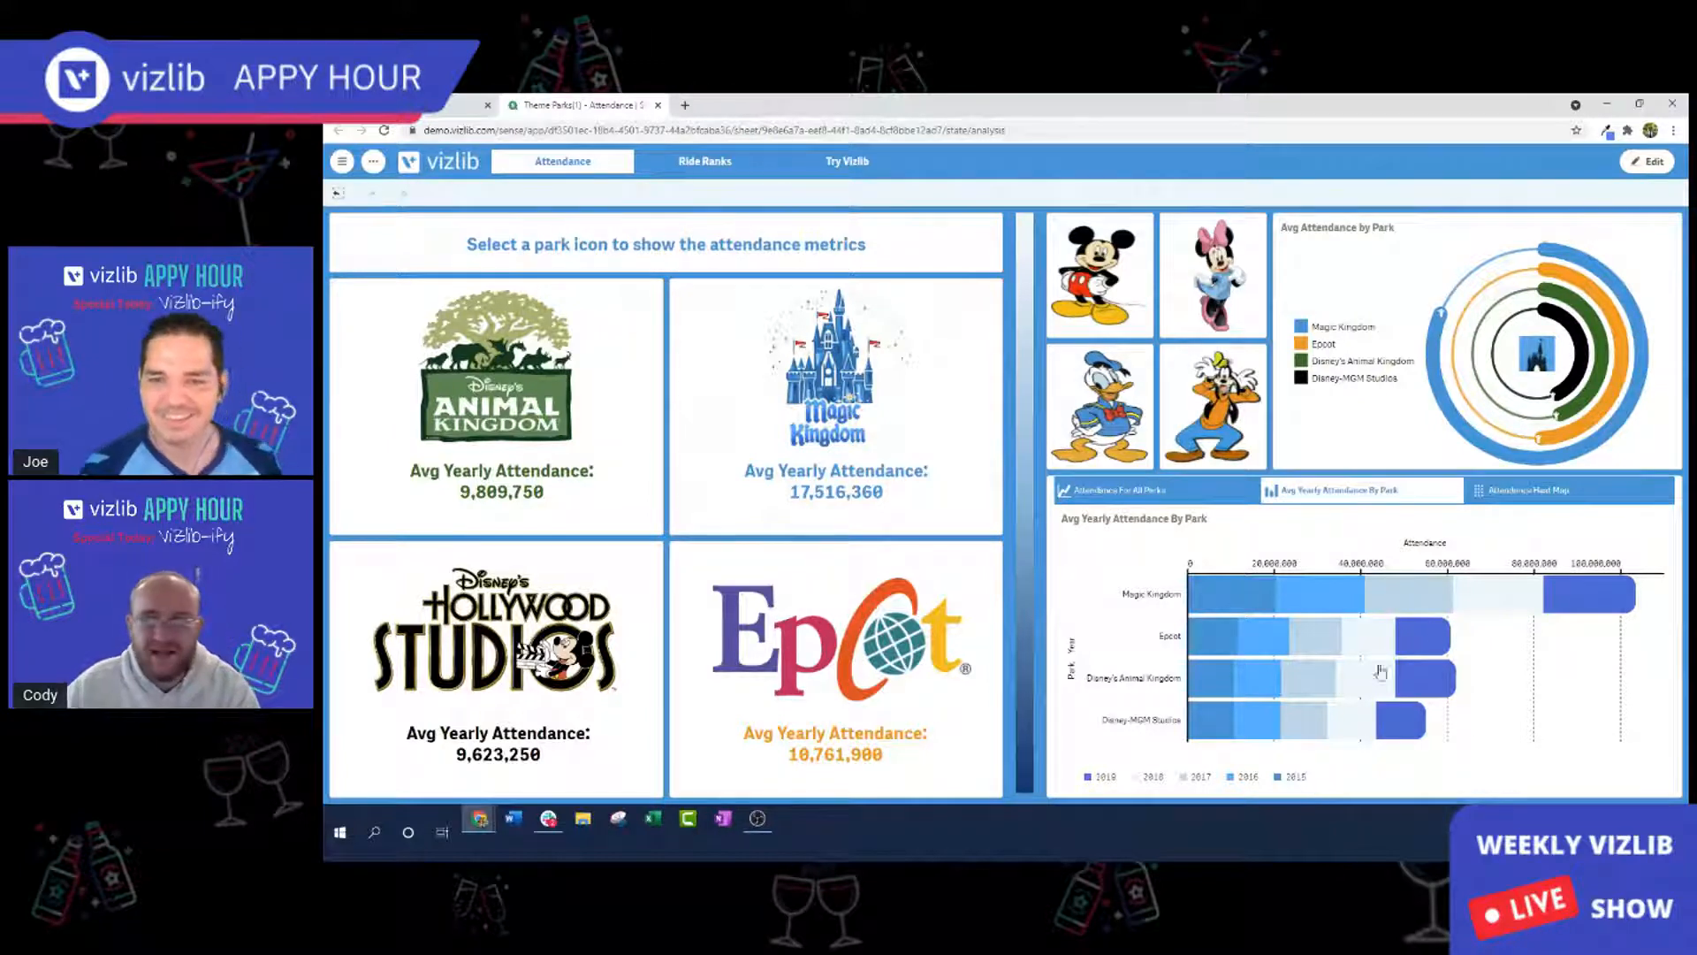
click(1519, 490)
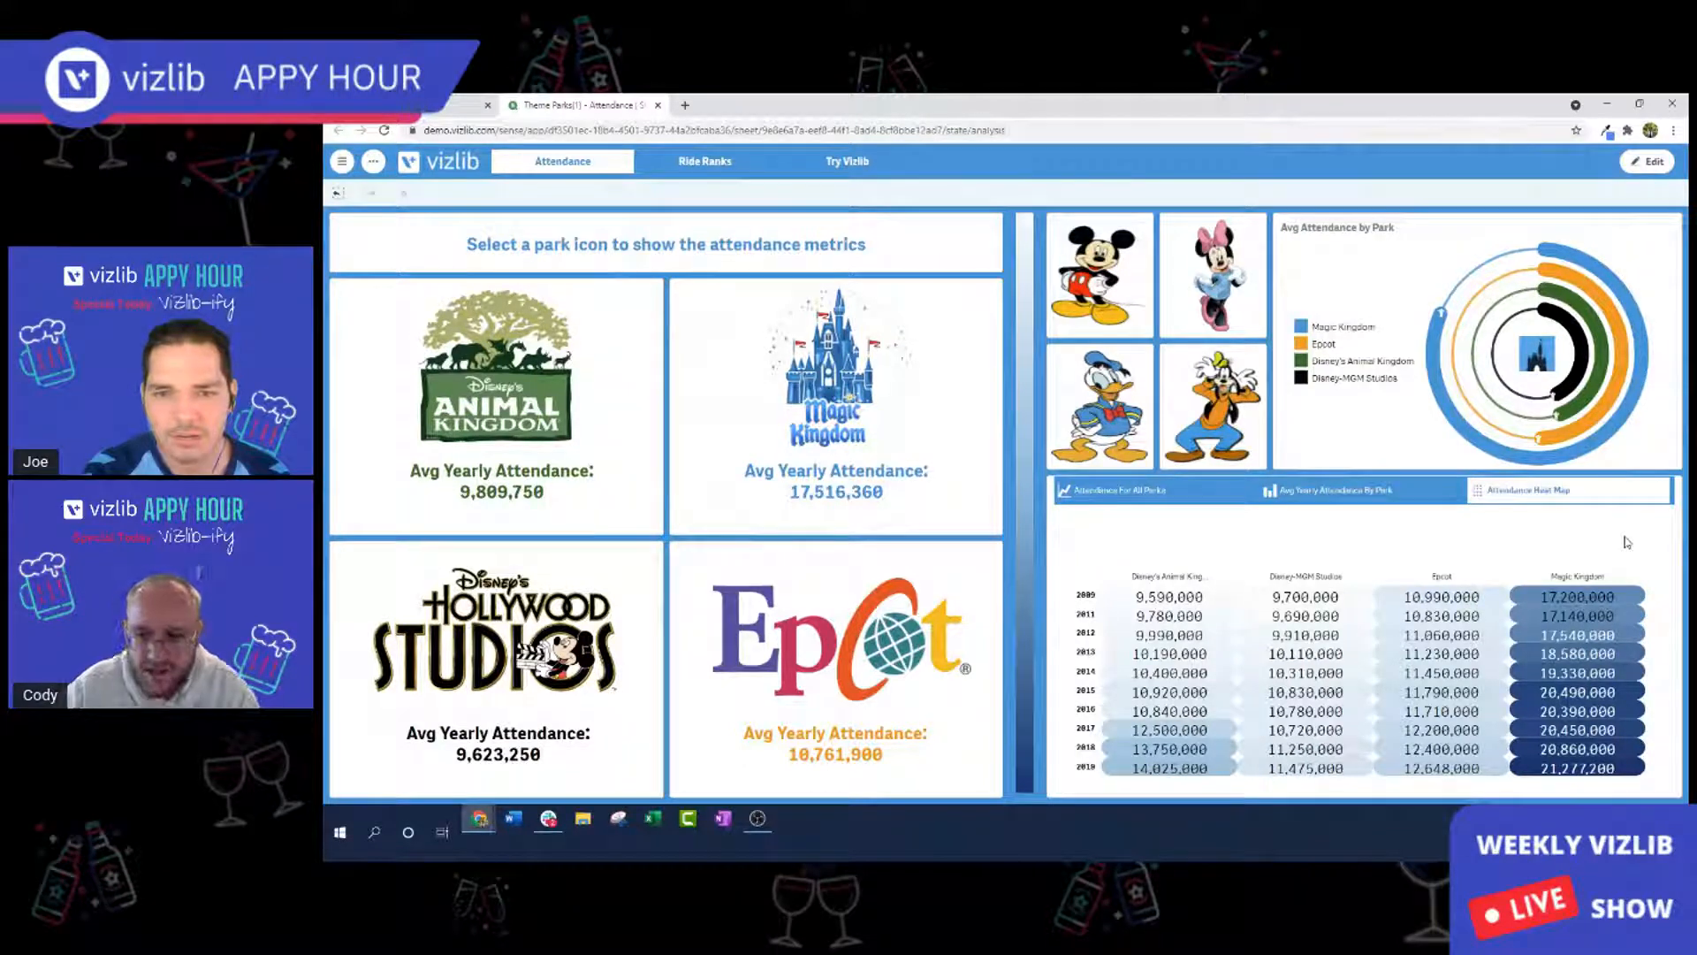
mouse_move(1588, 601)
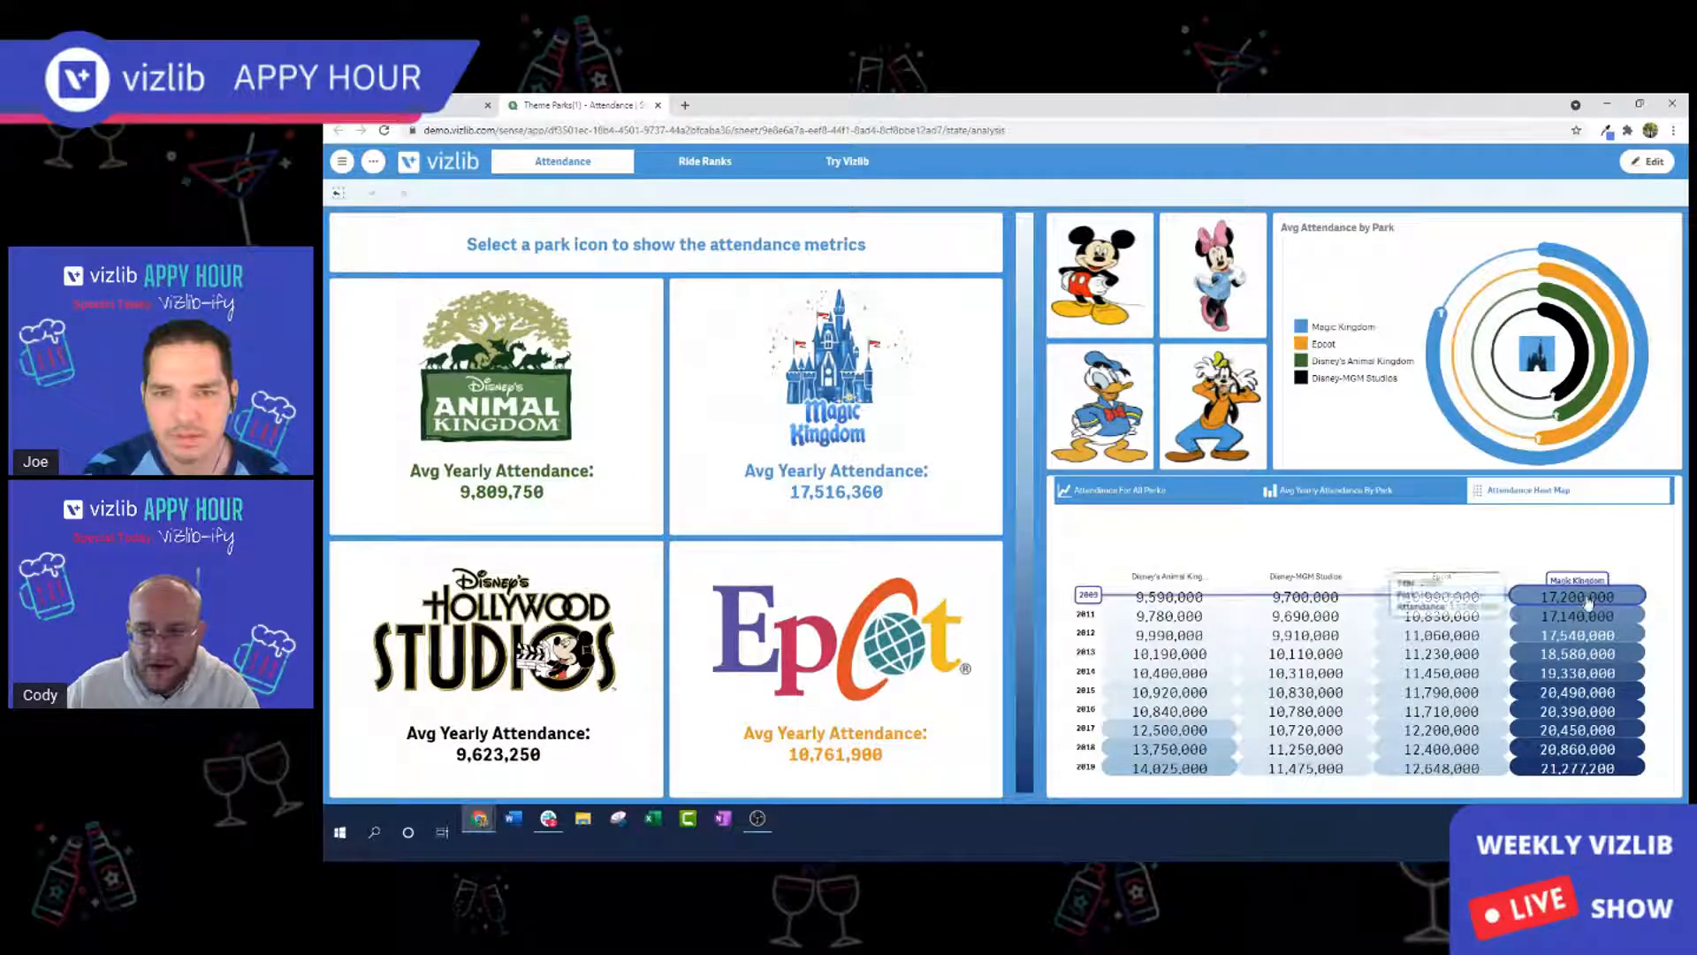
mouse_move(1582, 675)
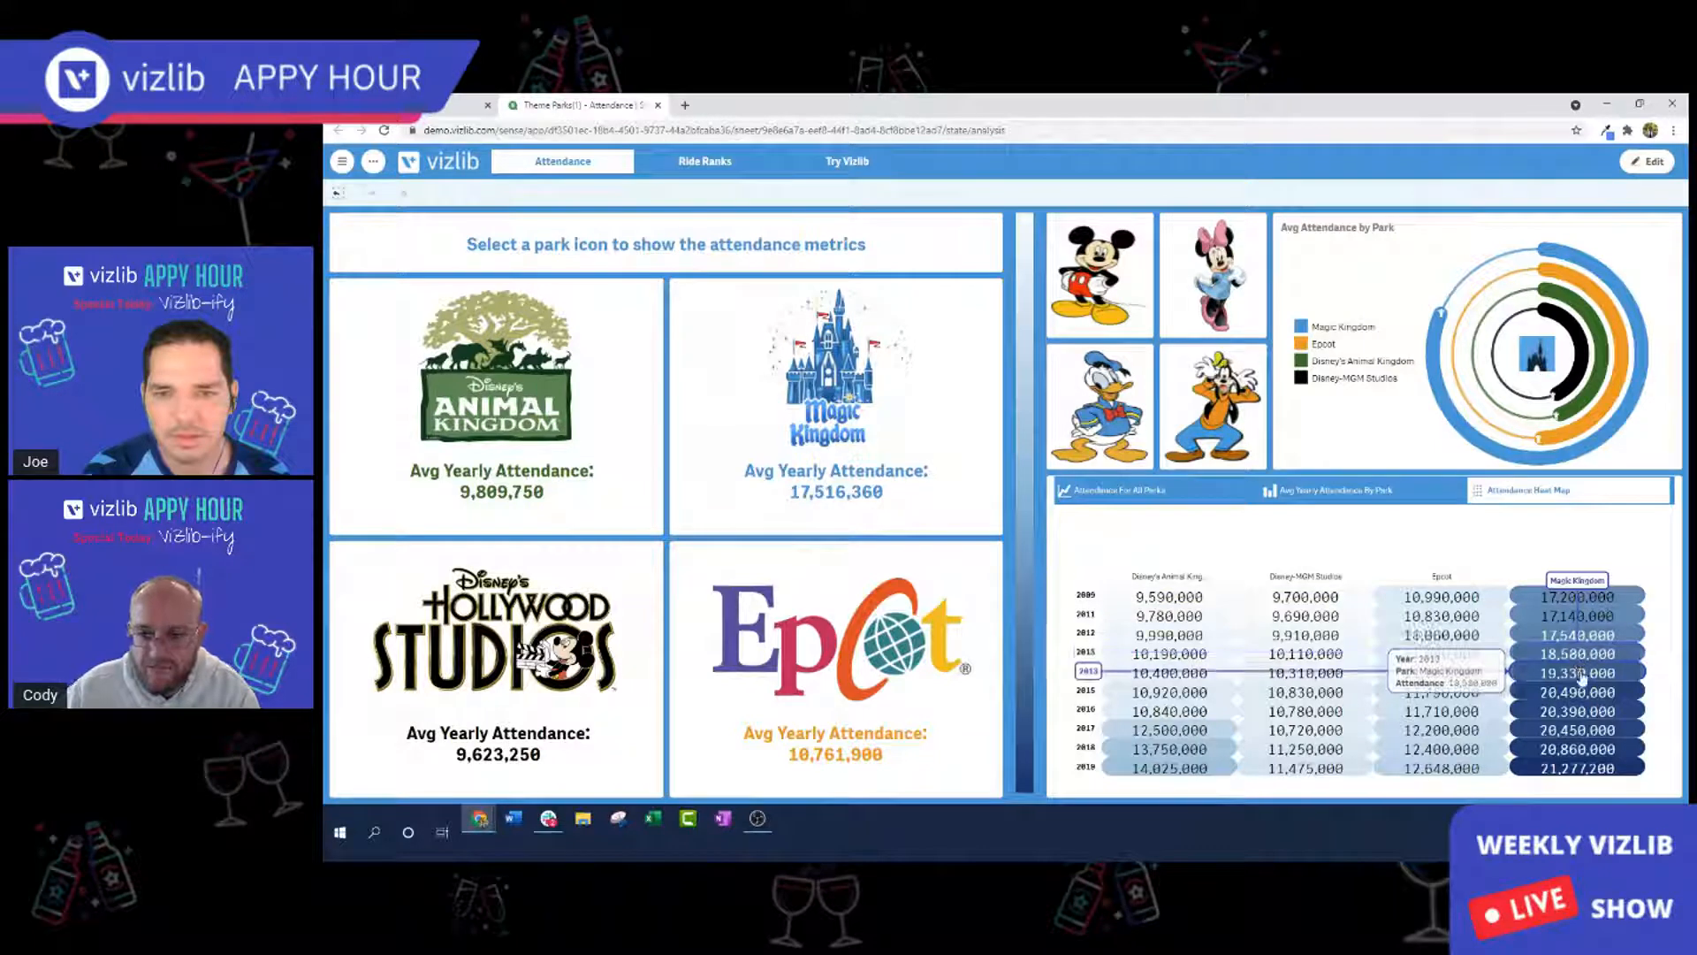
mouse_move(1228, 715)
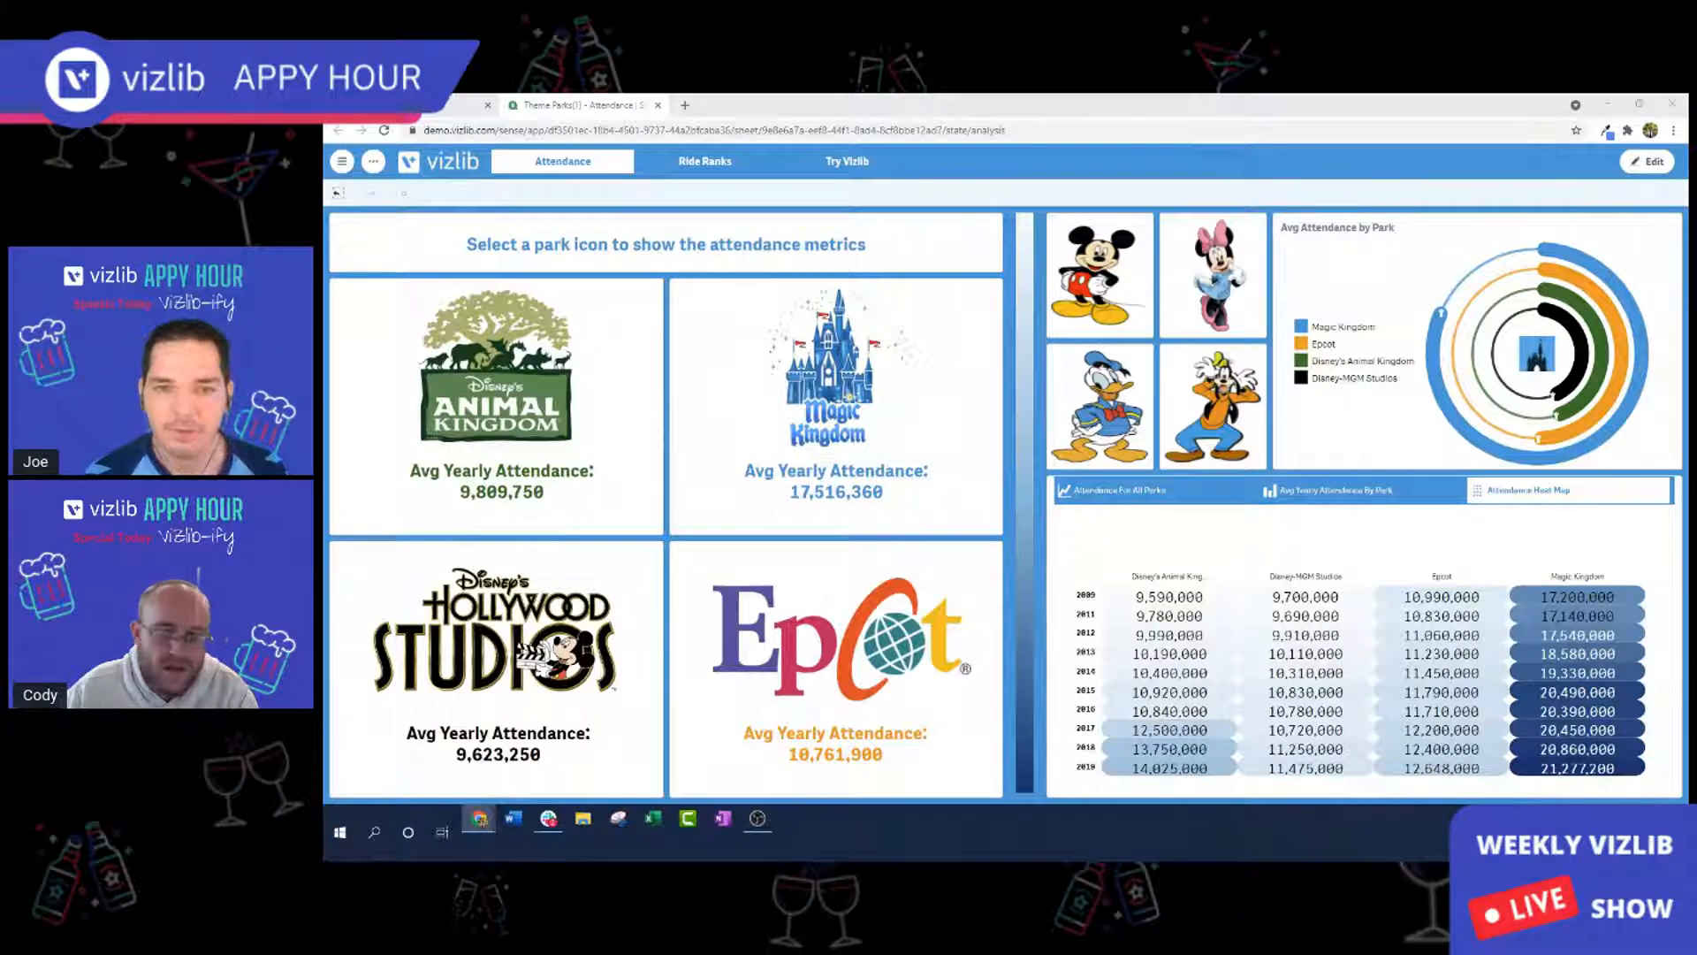
mouse_move(1163, 735)
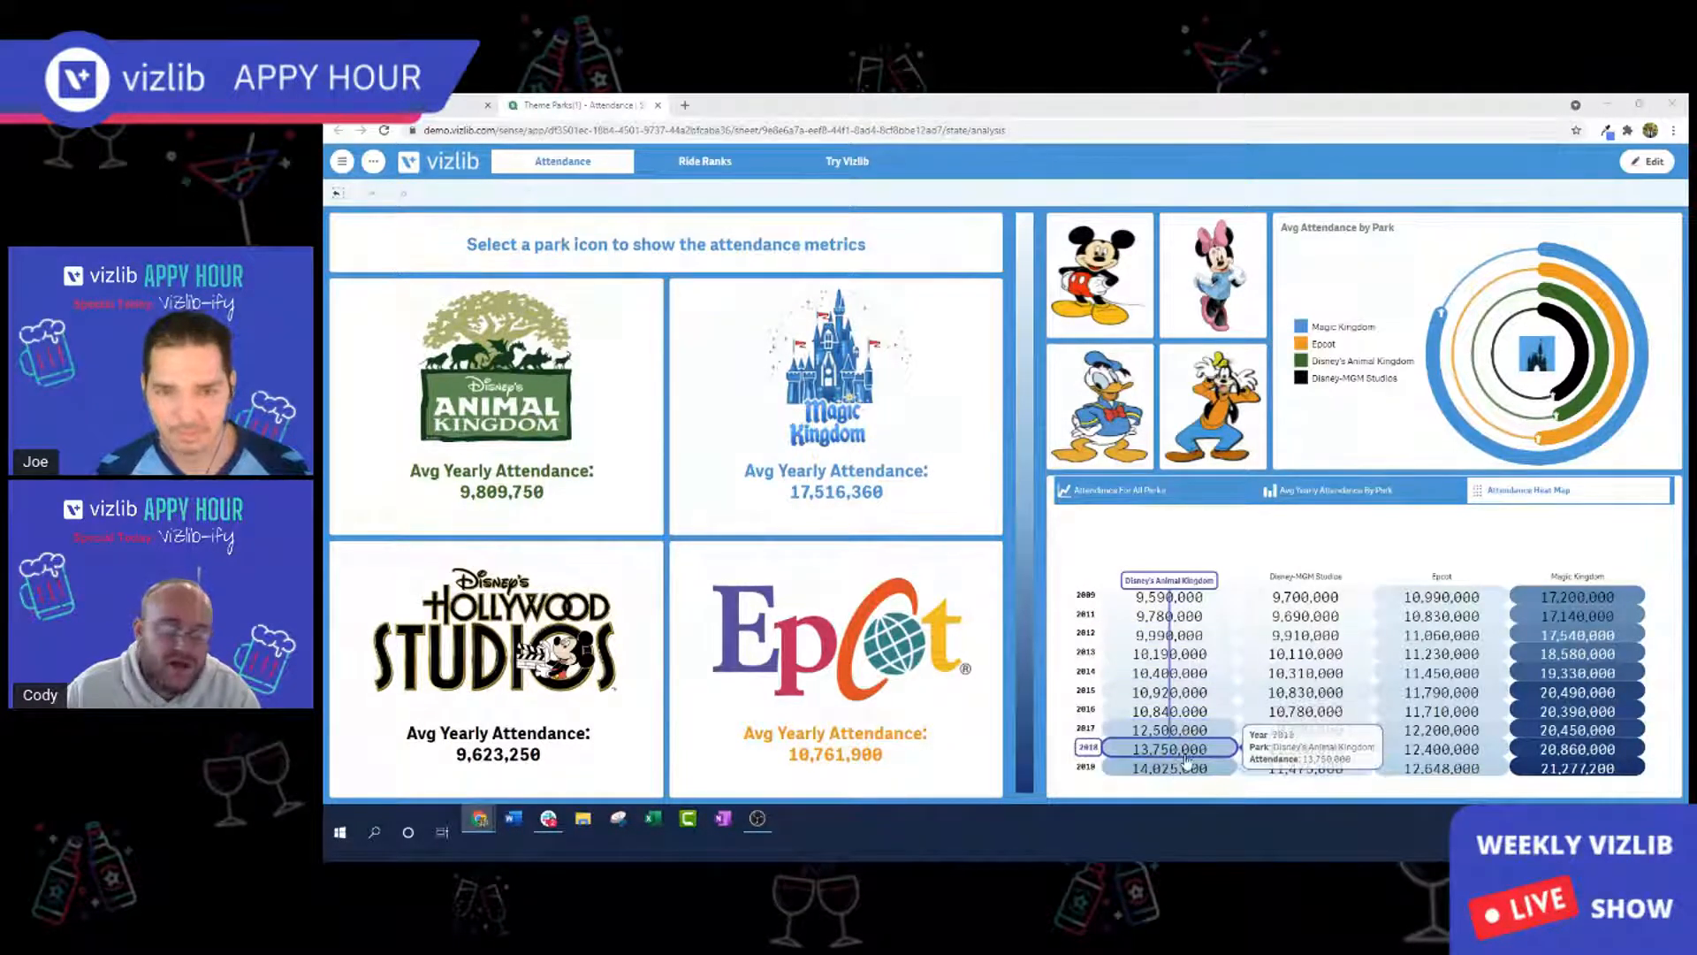
Show the attendance line chart filtered to Disney's Animal Kingdom, and clear the park selection.
click(559, 431)
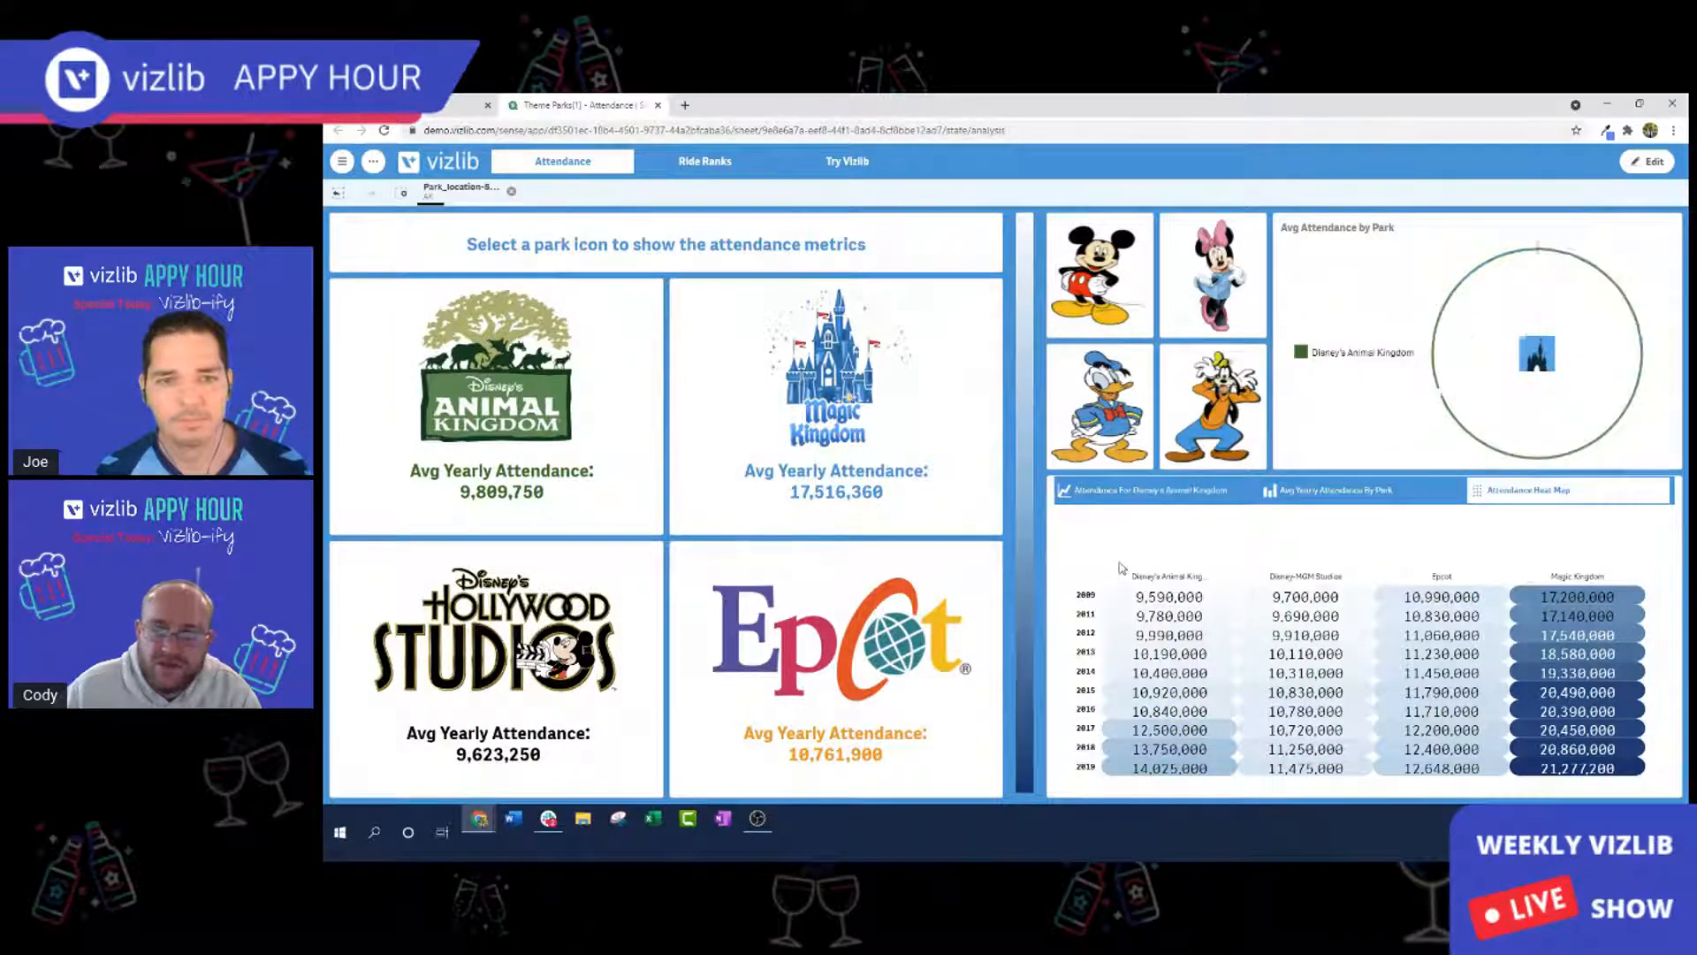
click(1150, 490)
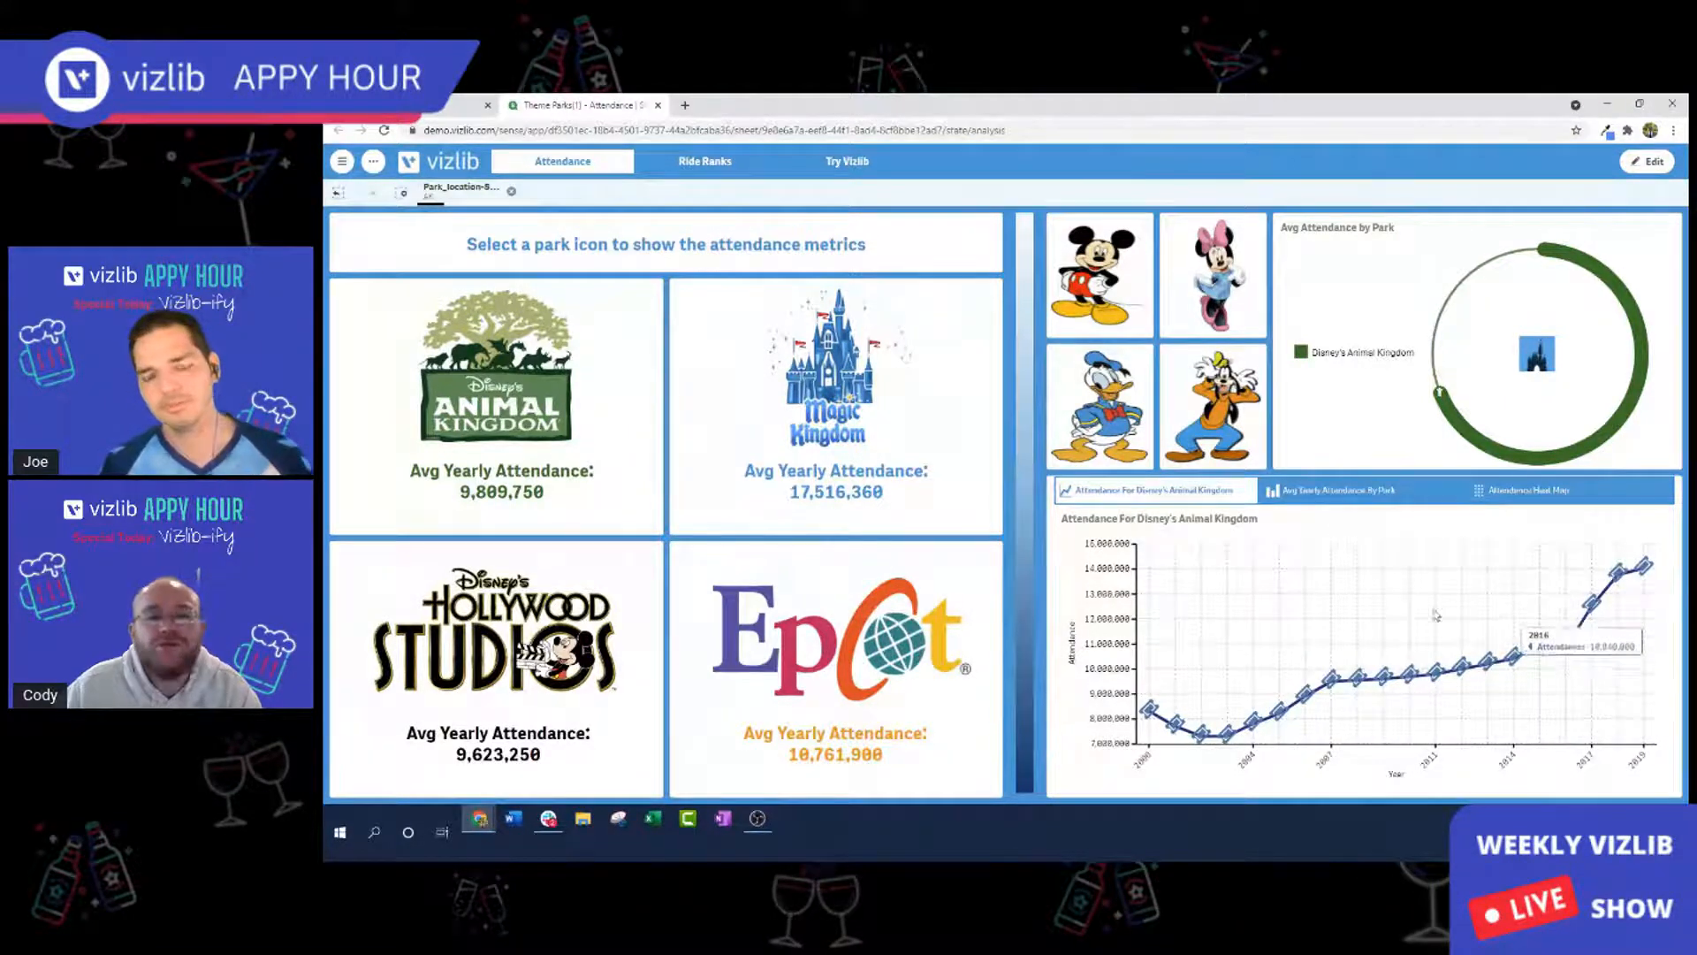
click(512, 195)
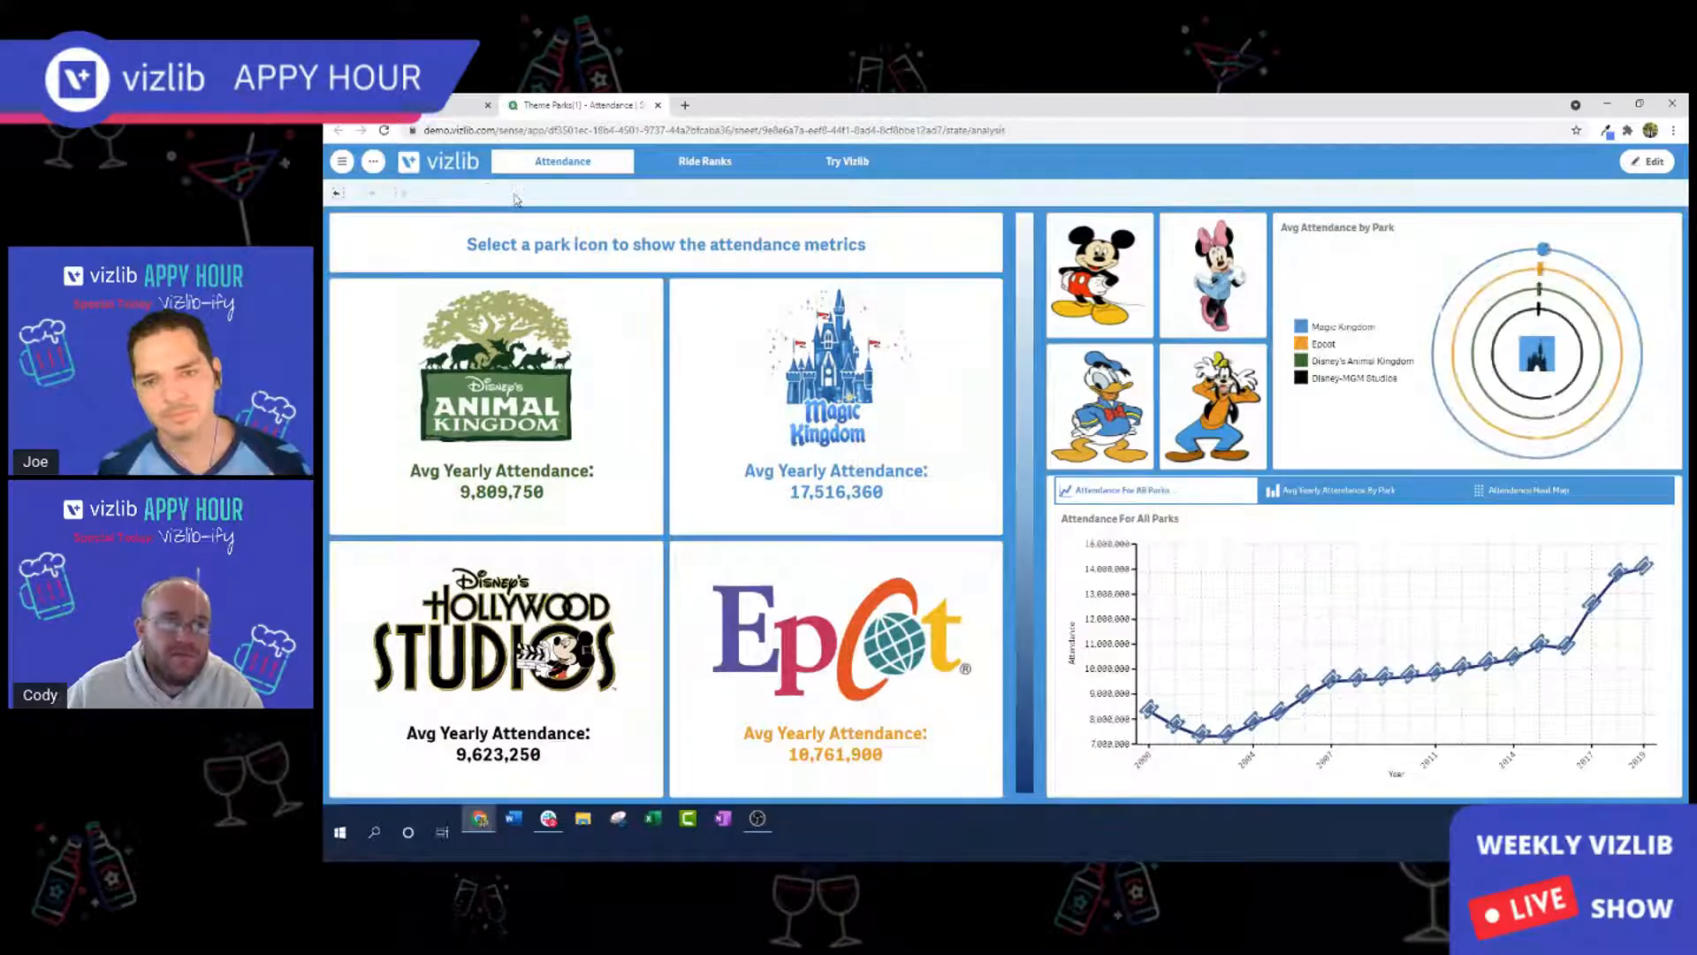
Open the Ride Ranks sheet and examine the ranked ride list, the ride attributes table and the star ranking chart.
click(705, 163)
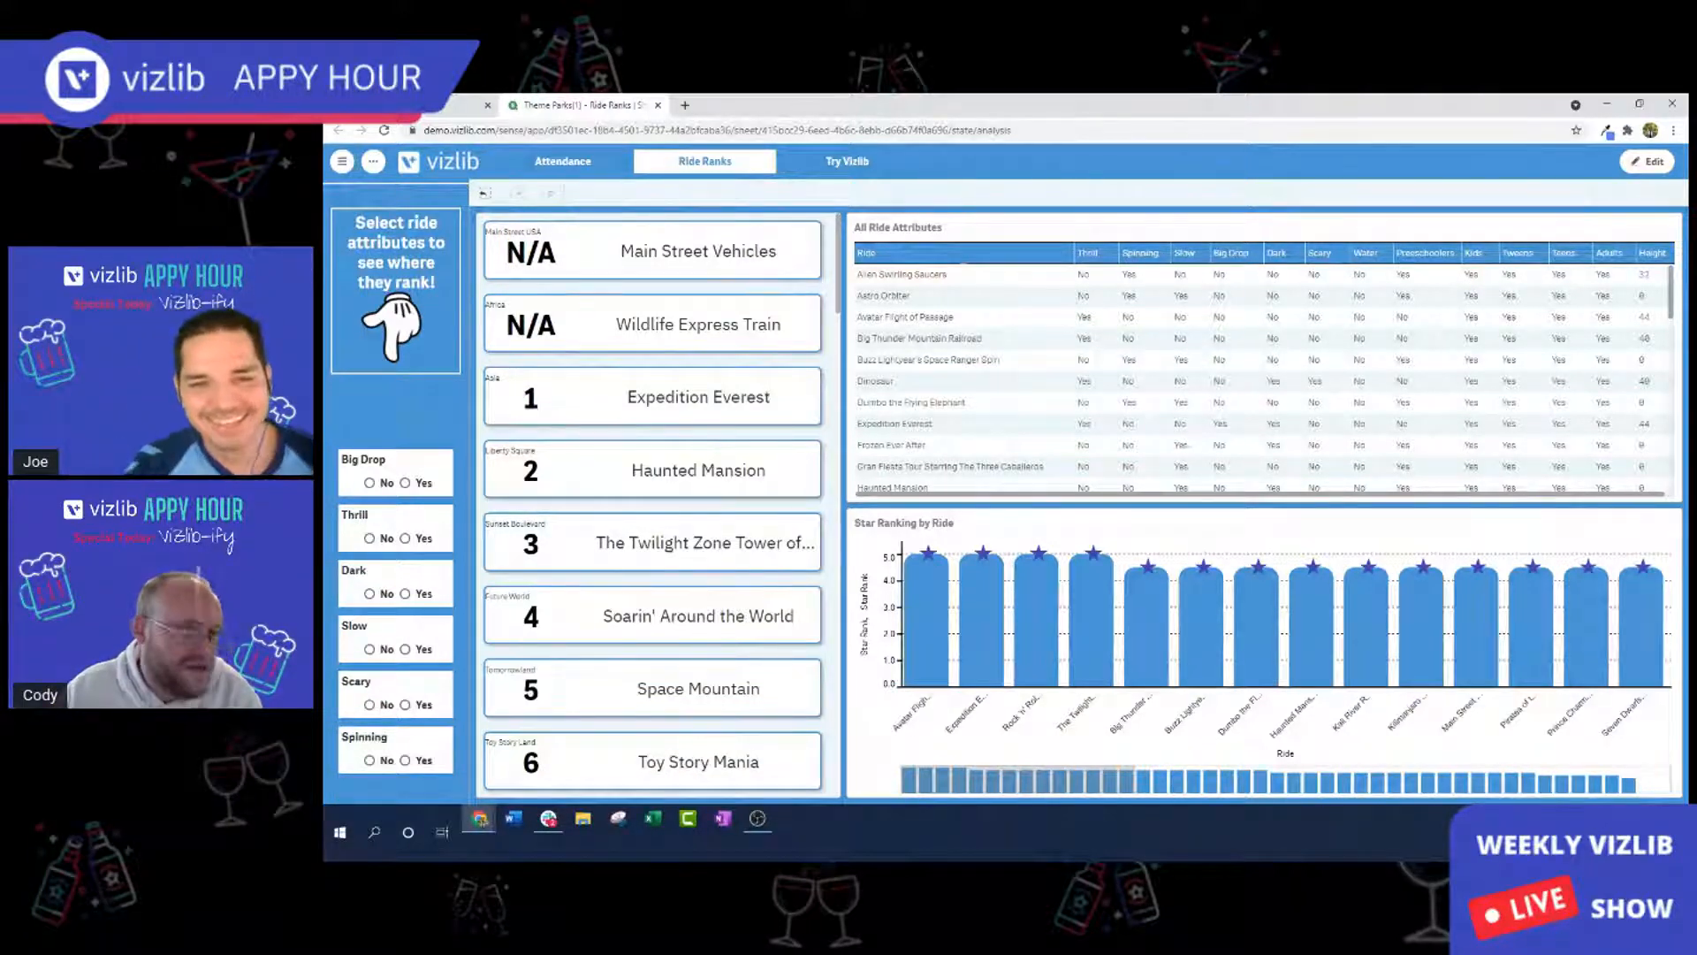
scroll(834, 370, down, 1)
scroll(834, 370, up, 1)
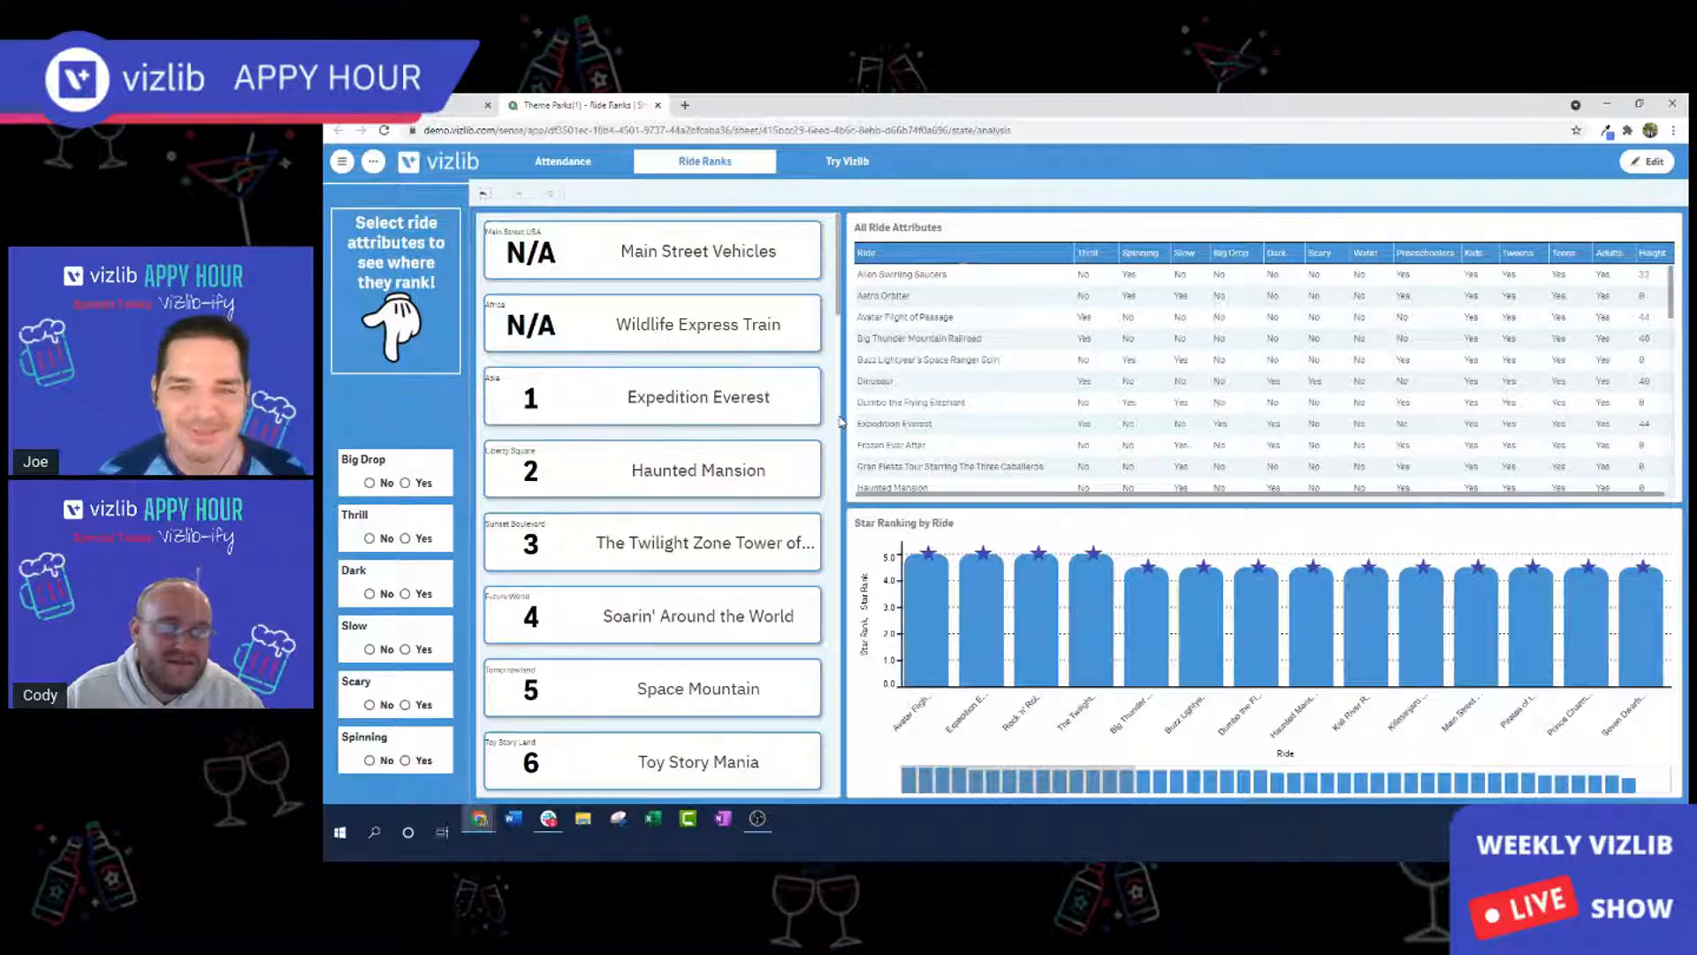
scroll(840, 421, down, 1)
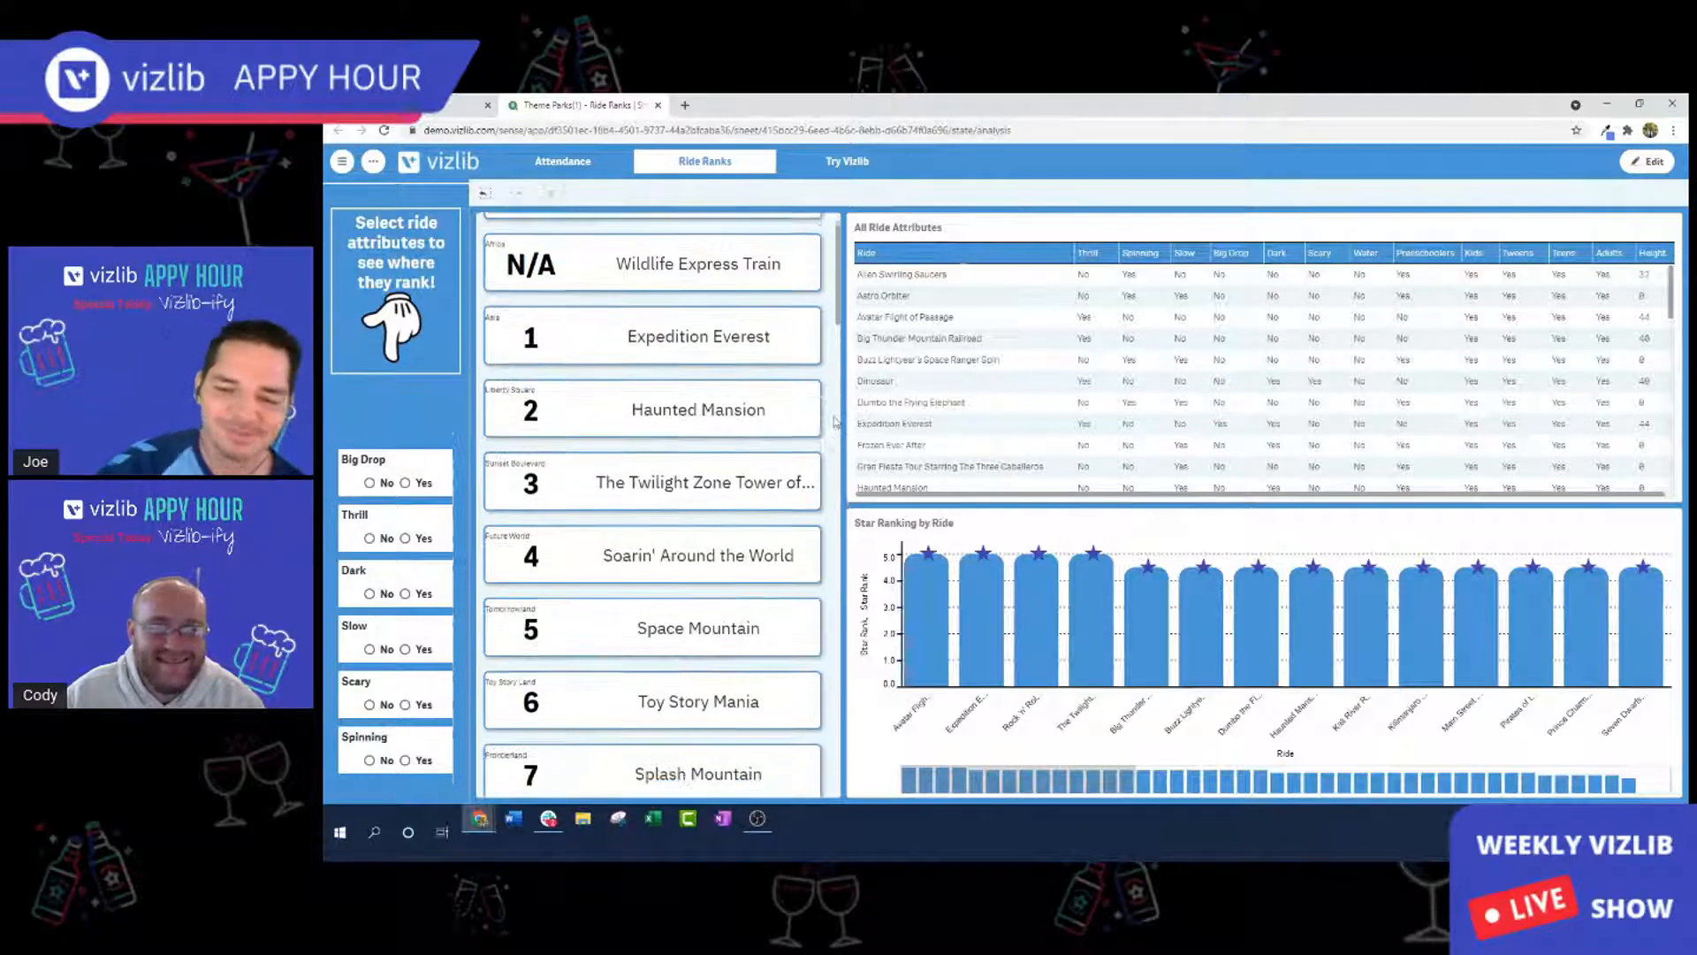
scroll(840, 421, up, 1)
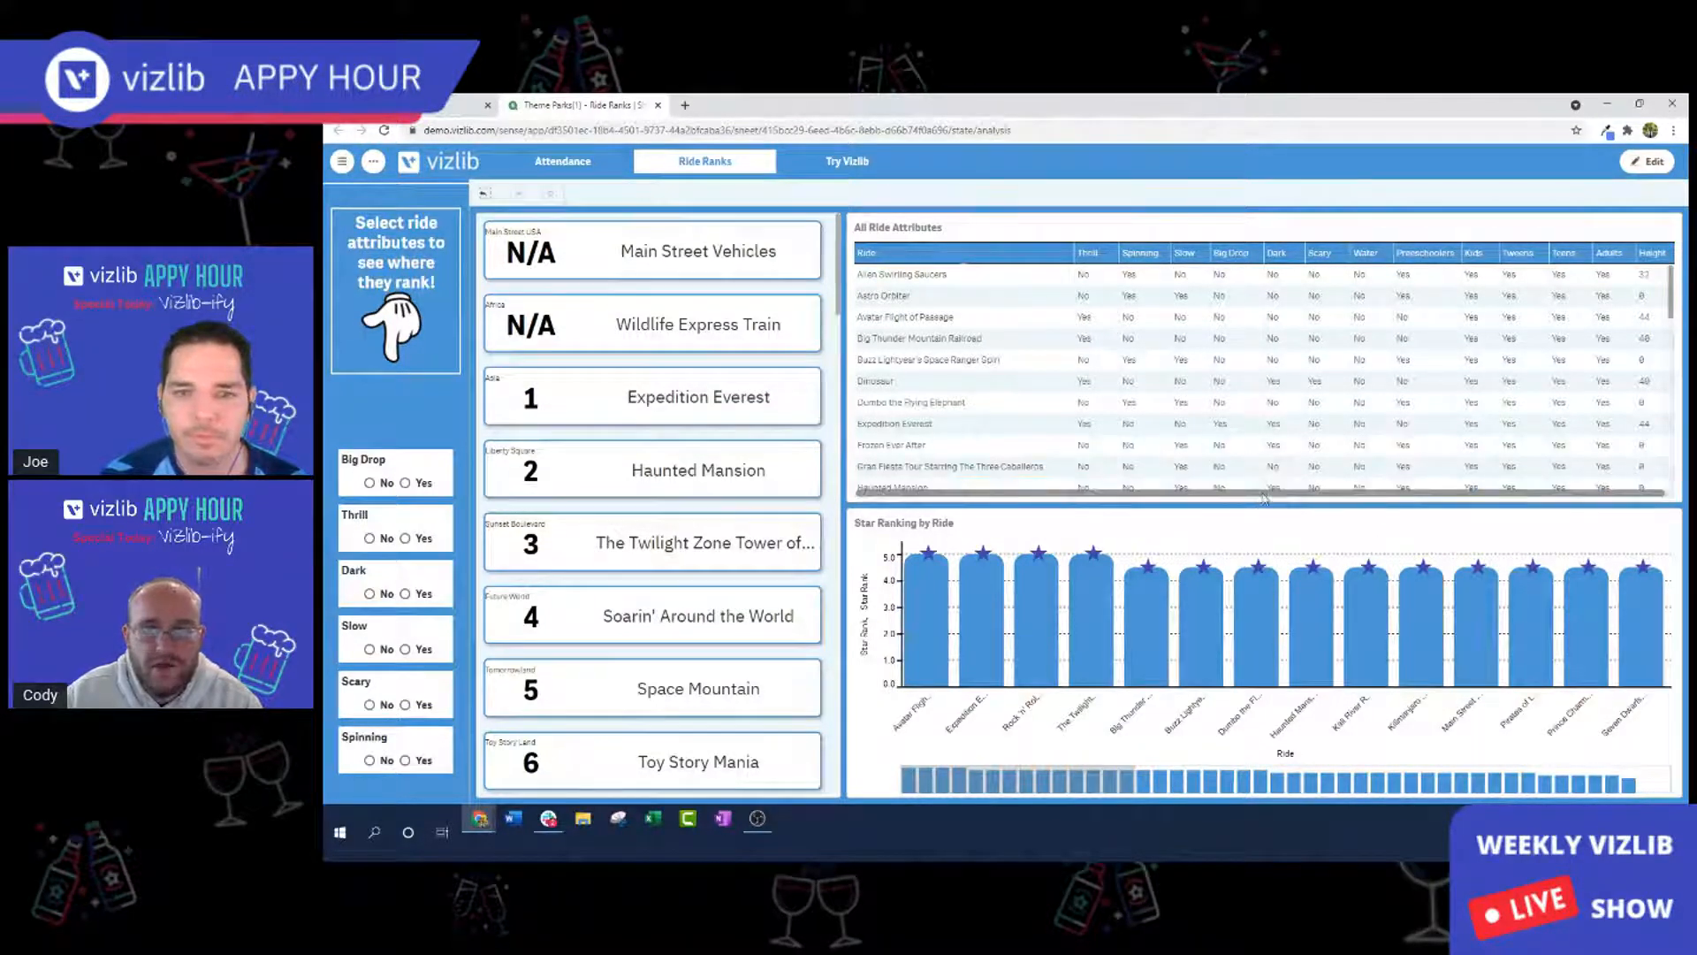
drag(1264, 498, 1198, 499)
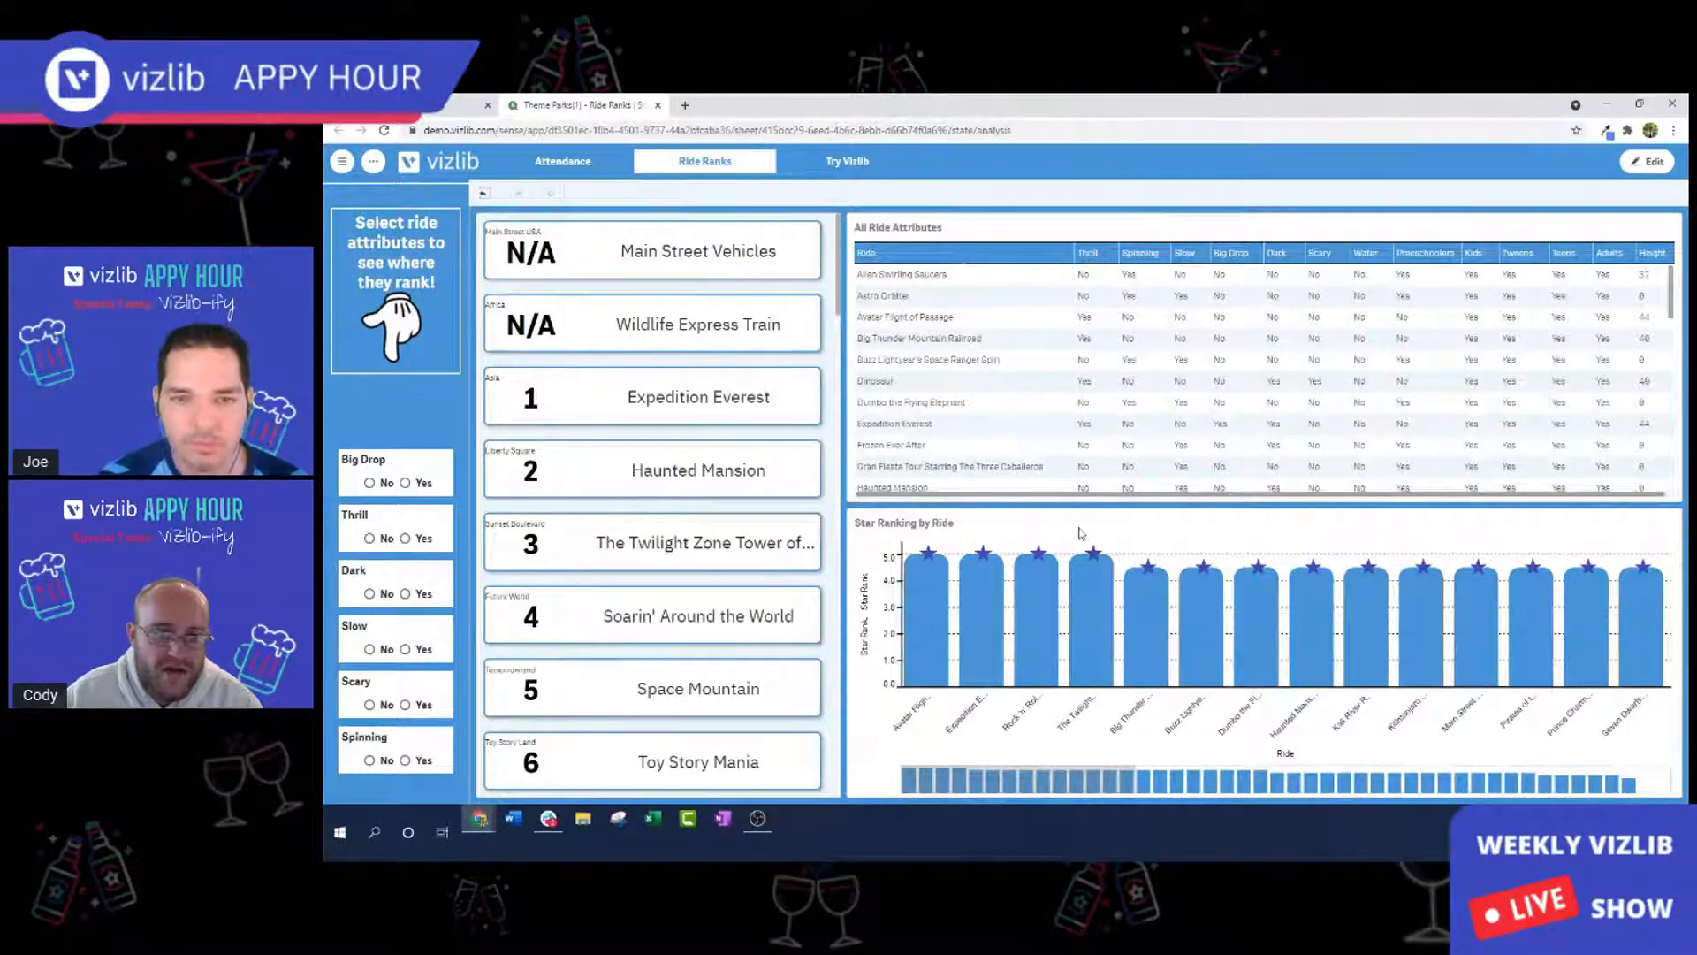
mouse_move(921, 617)
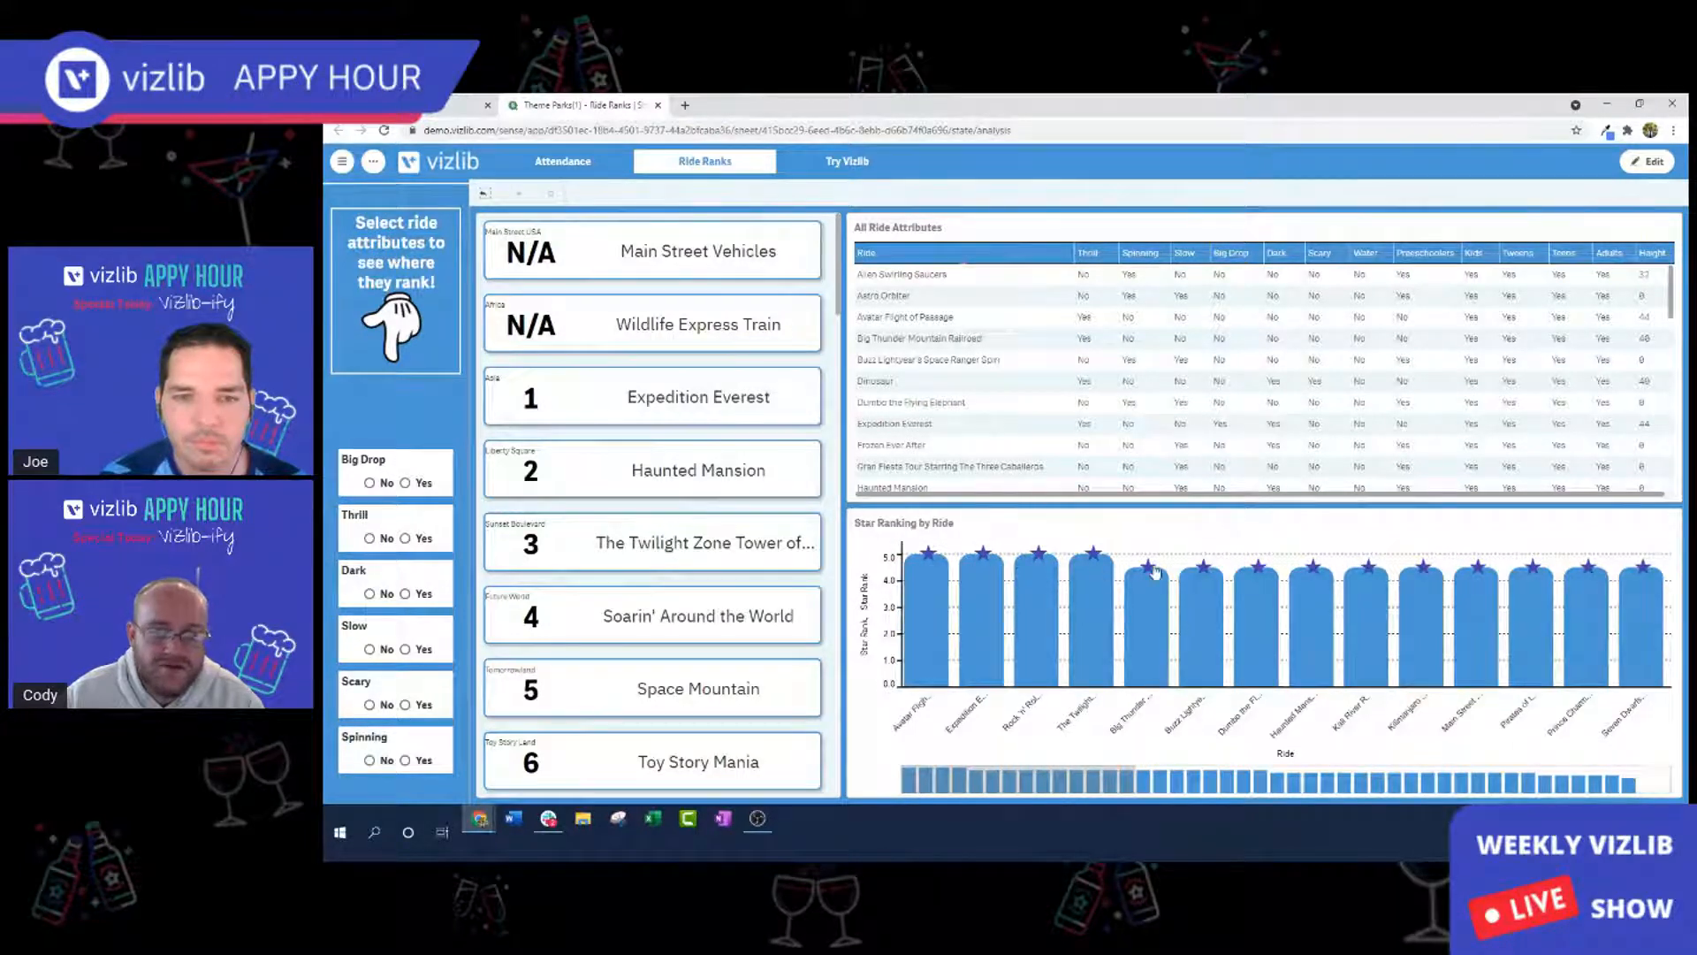
mouse_move(1150, 570)
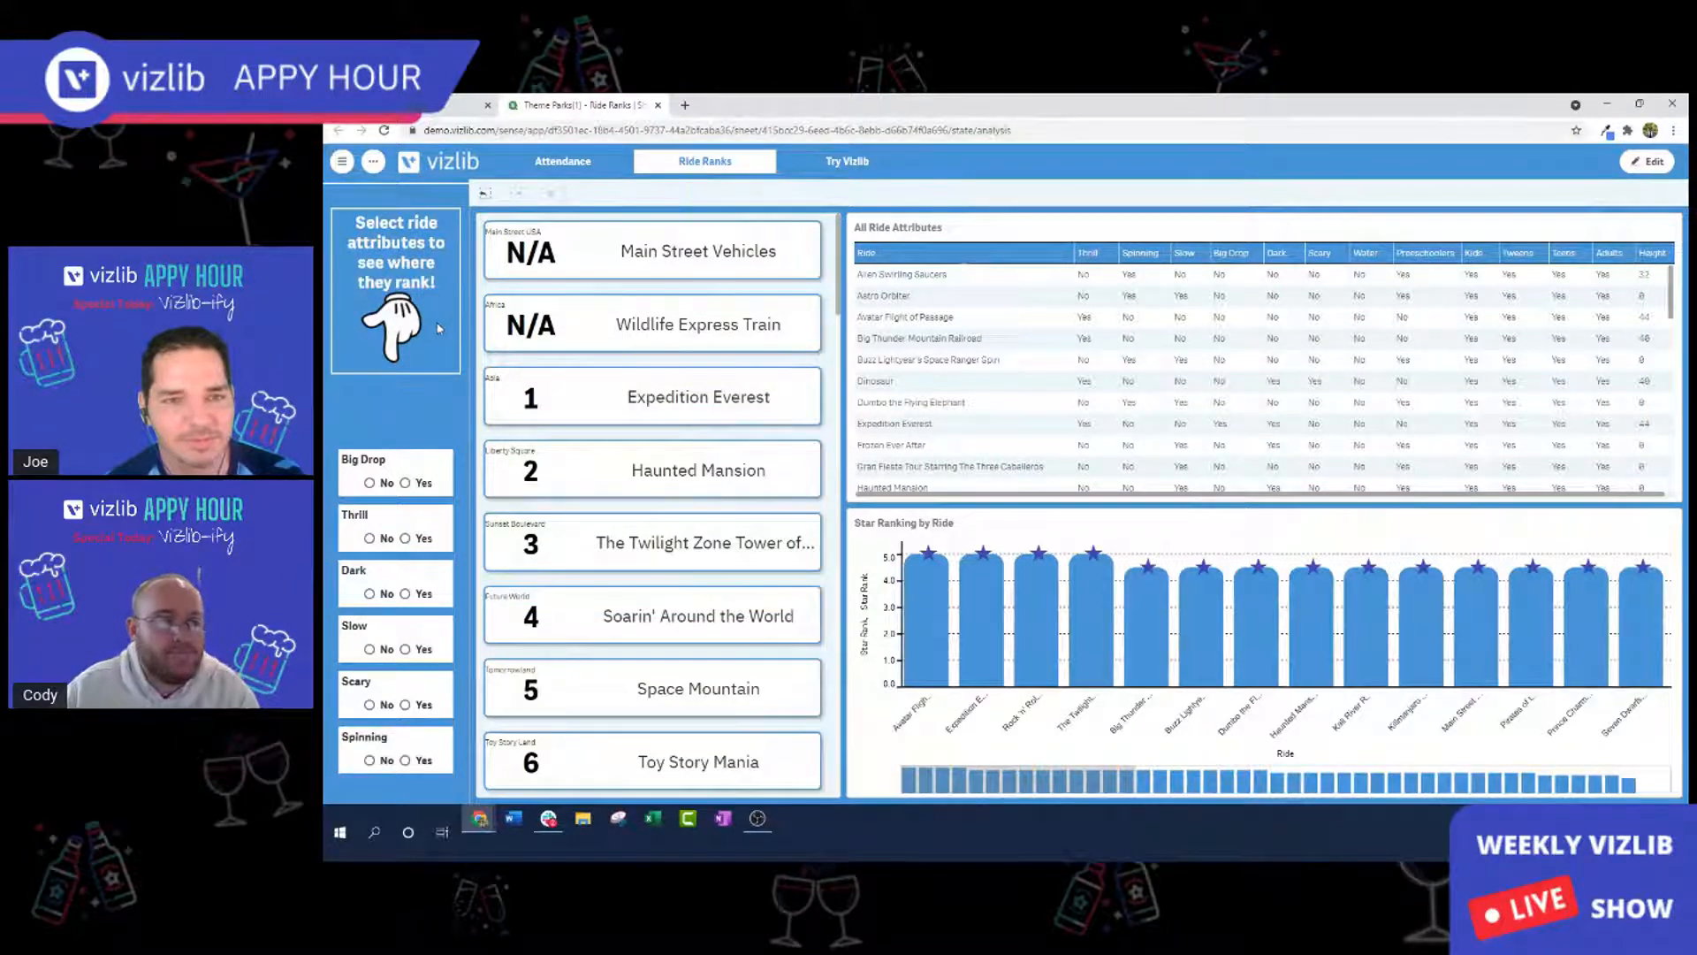
Filter the ride rankings by setting Big Drop, Thrill, Dark, Slow, Scary and Spinning all to No.
click(370, 483)
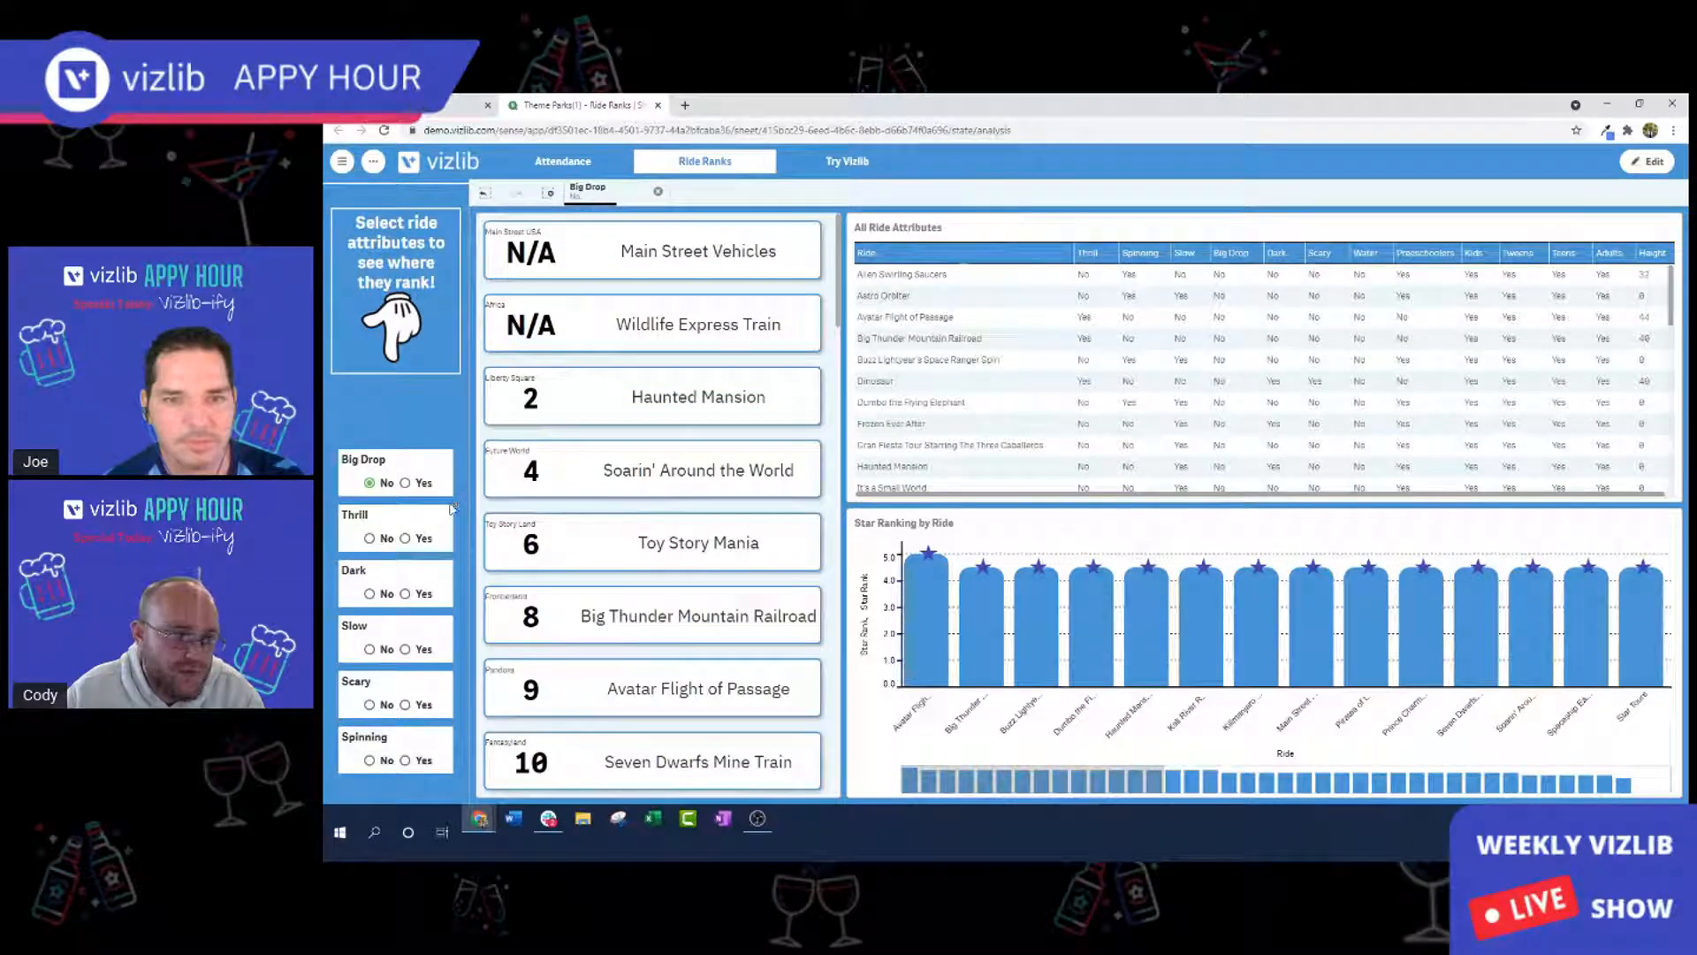
click(371, 538)
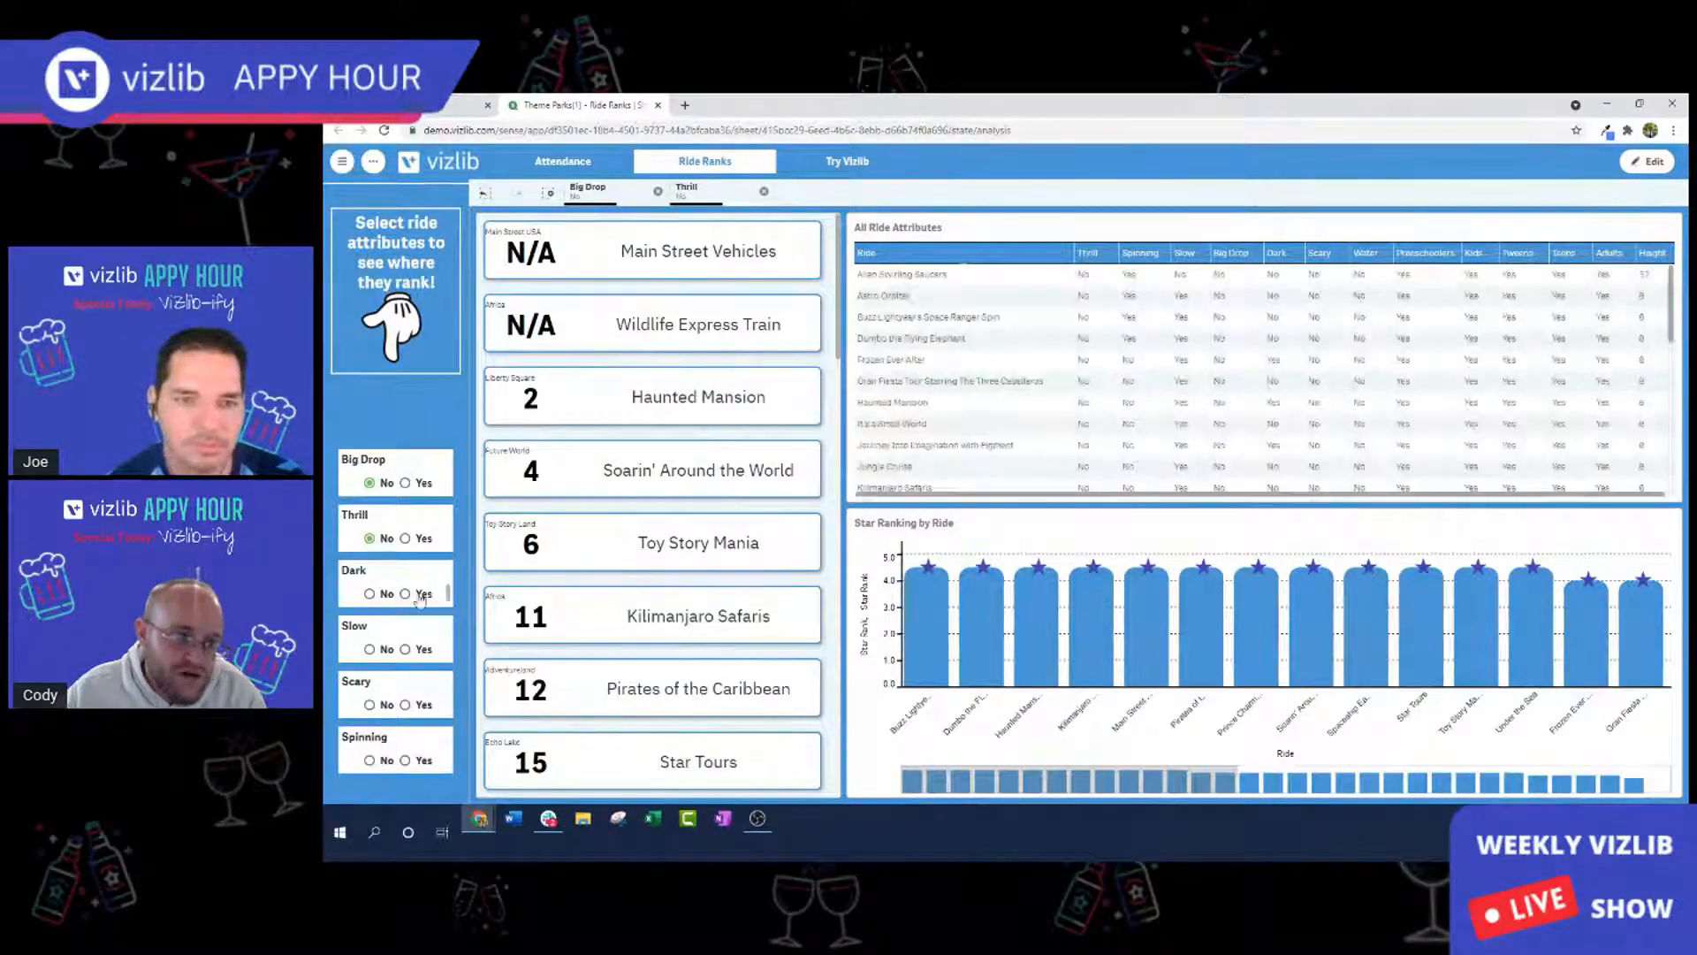
click(383, 595)
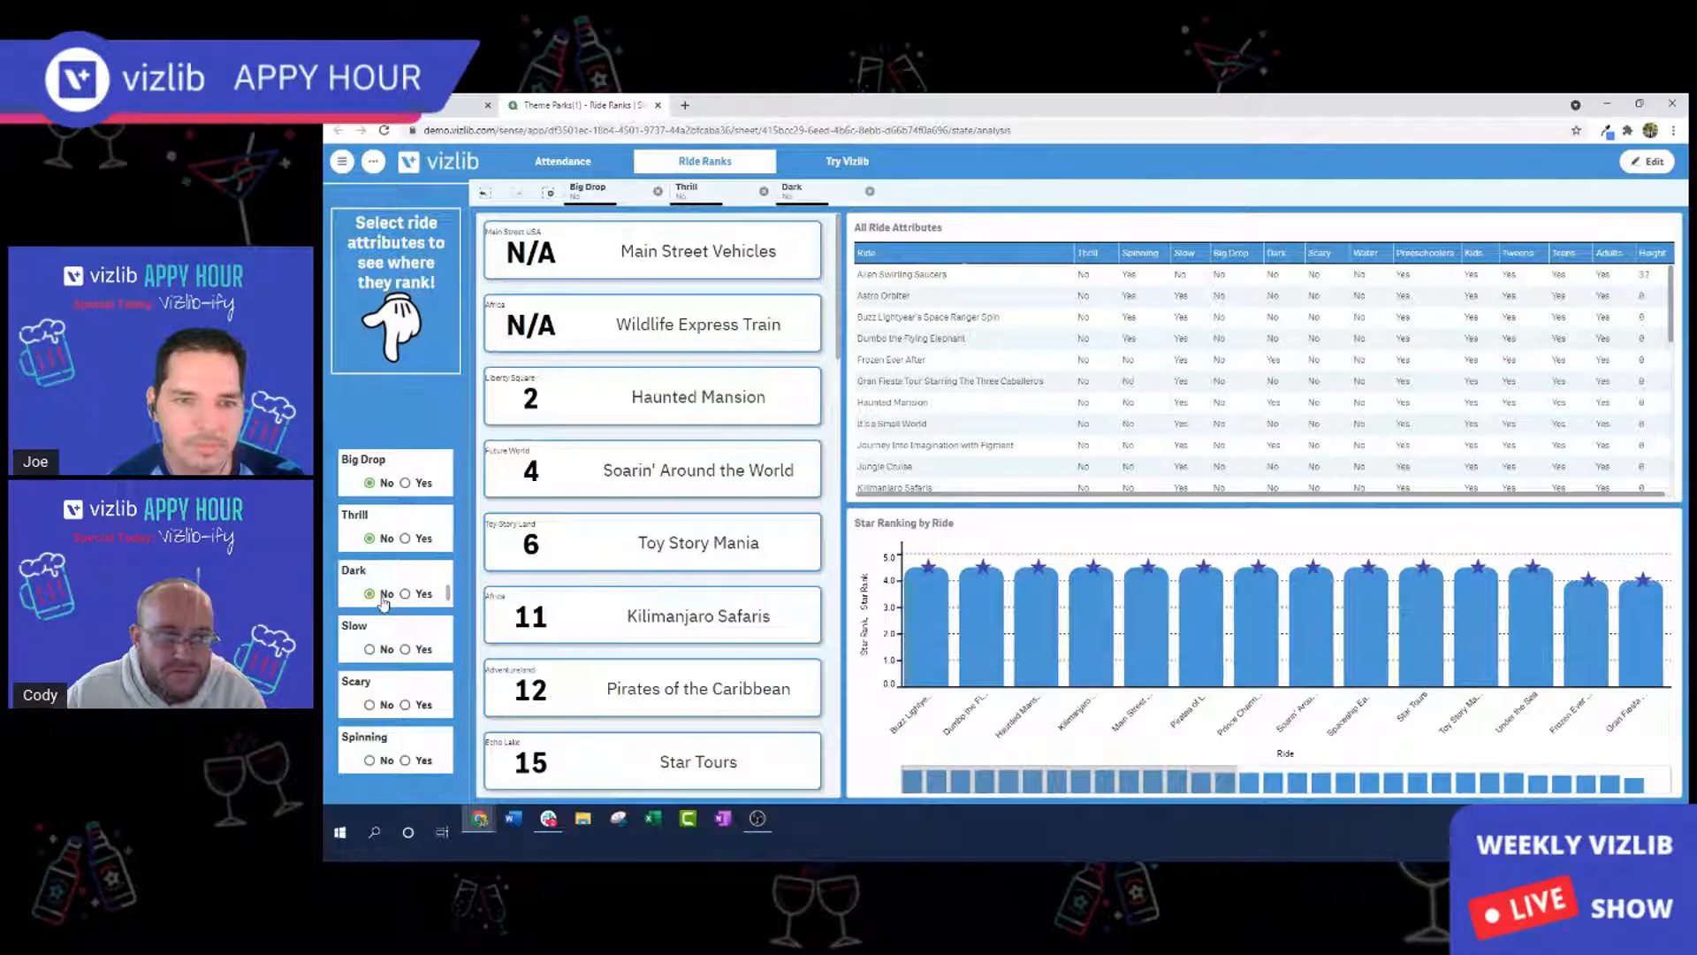
click(382, 650)
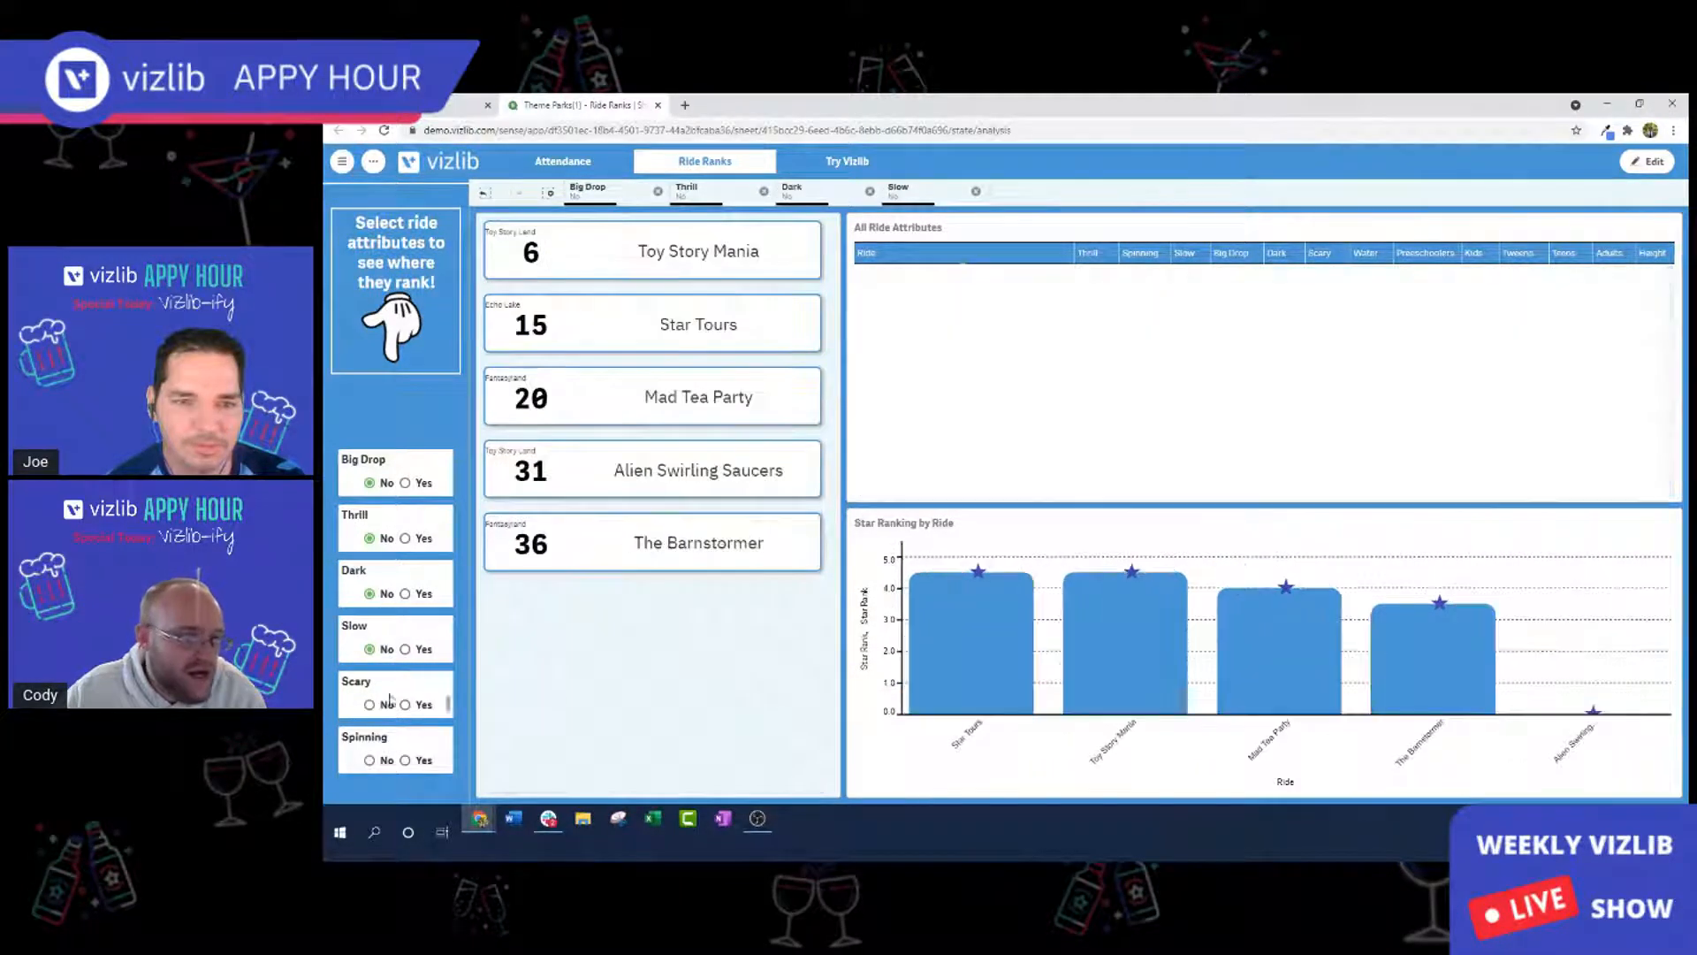
click(387, 704)
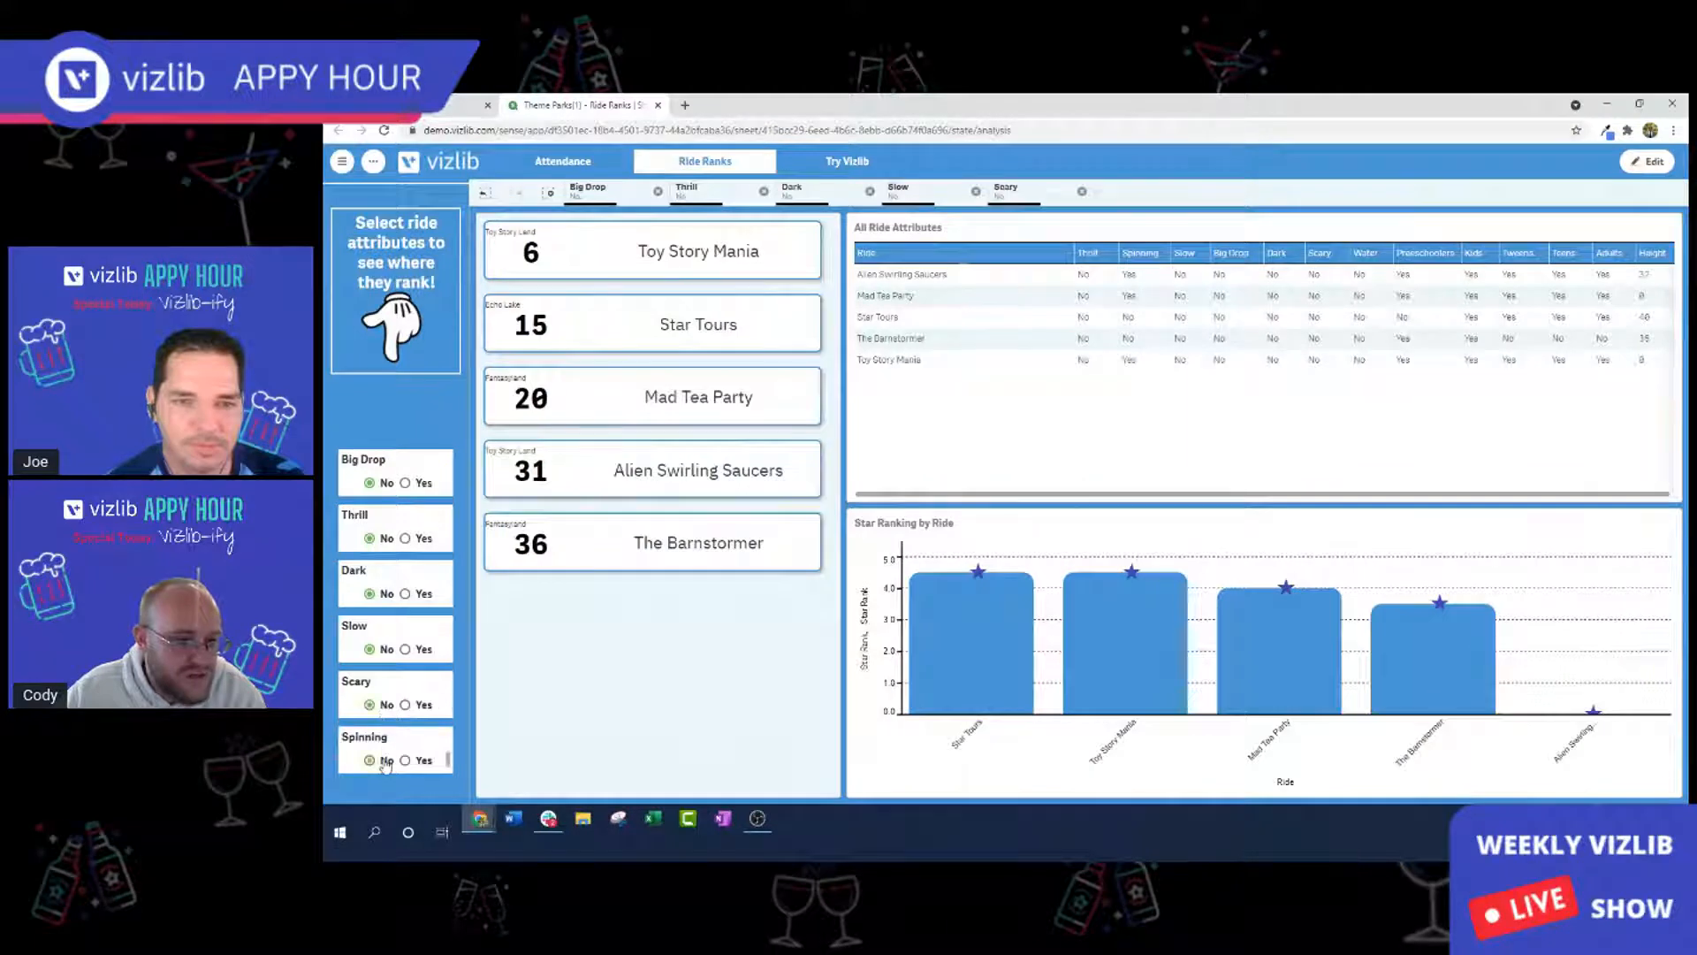
click(386, 760)
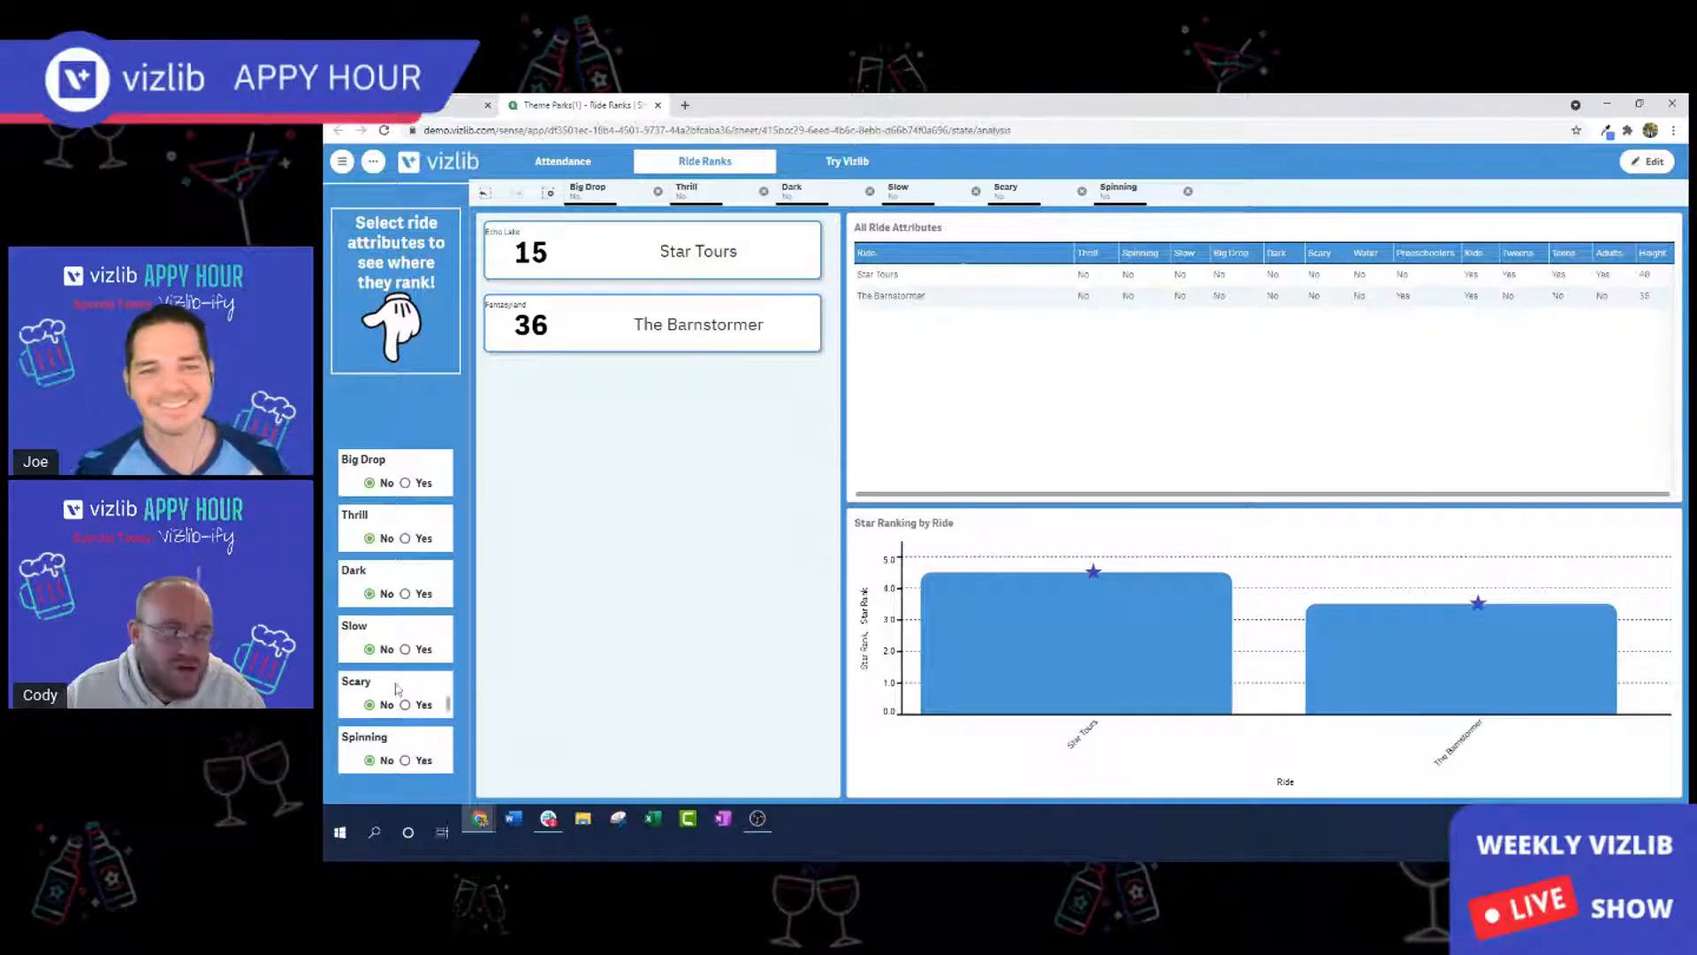
Clear the No selections from the ride attribute filters, working up from Spinning to Big Drop.
click(370, 761)
click(370, 705)
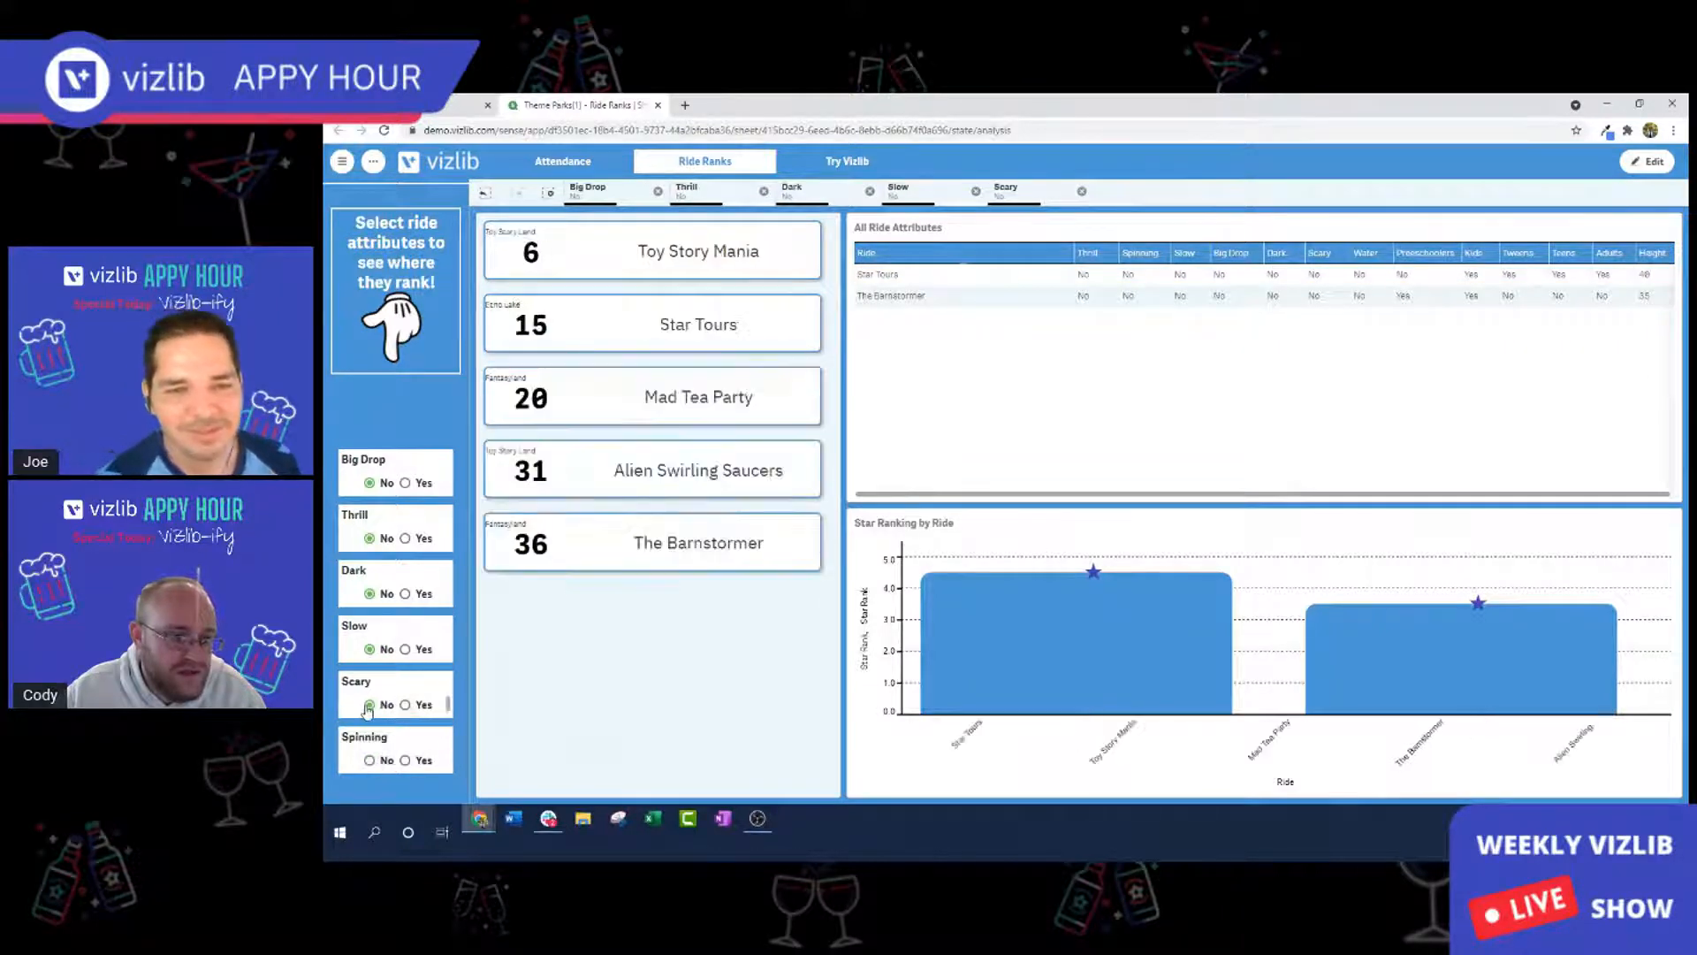
click(369, 649)
click(370, 594)
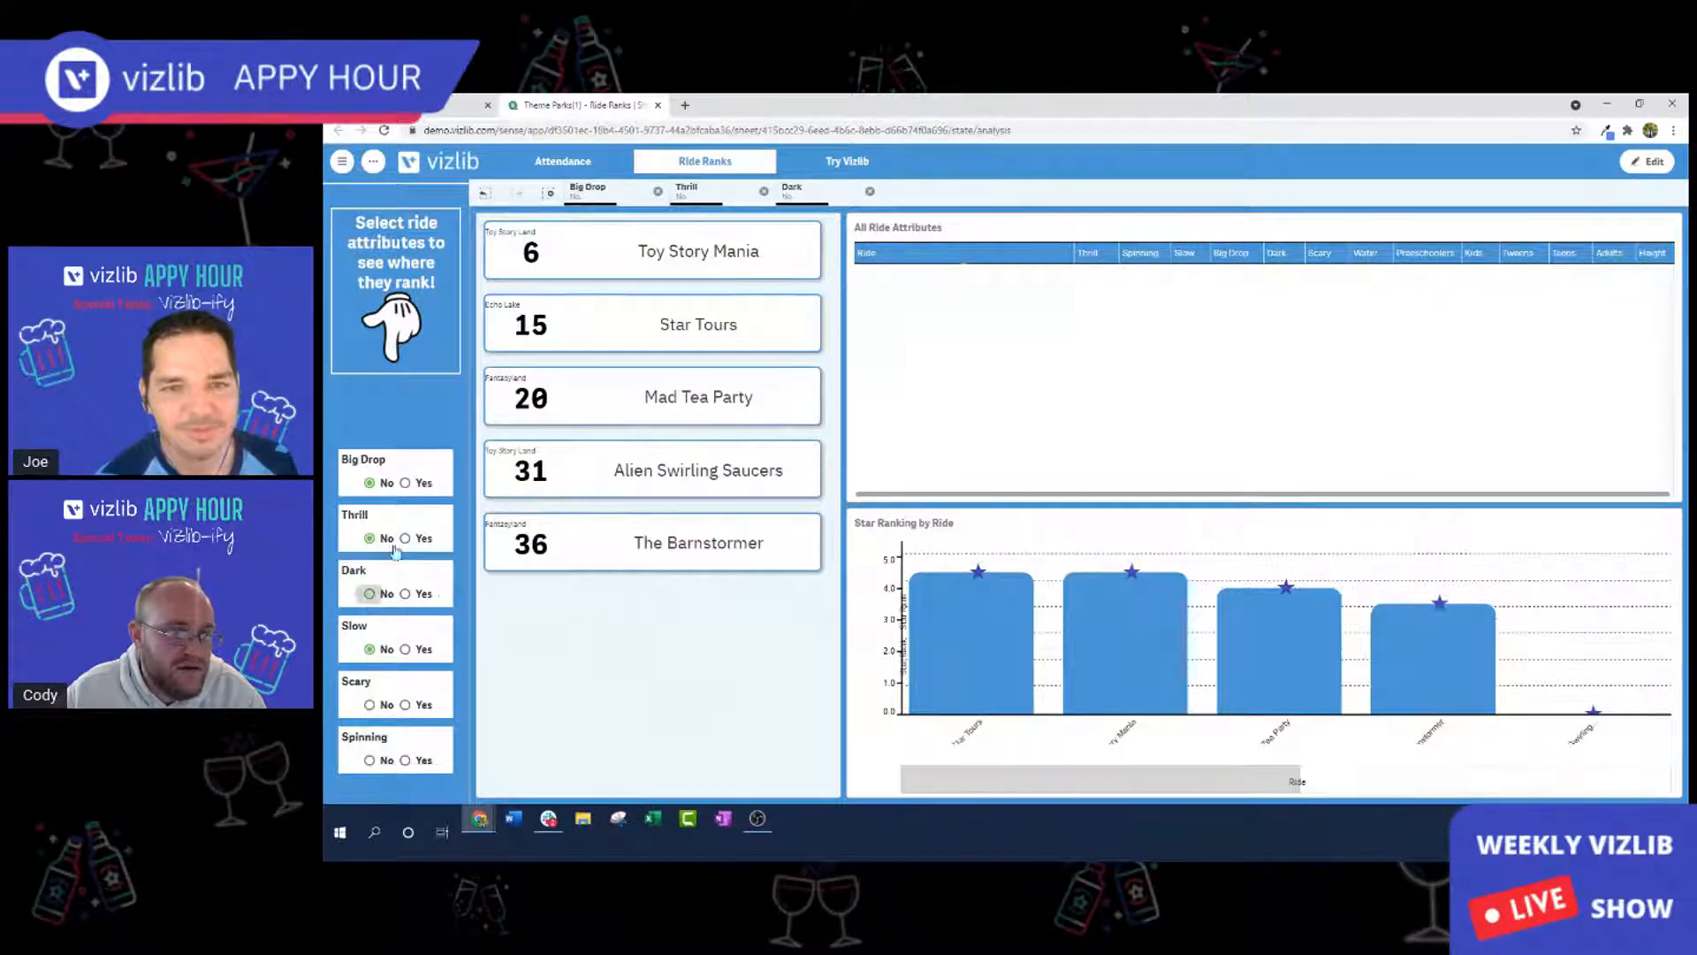
click(370, 539)
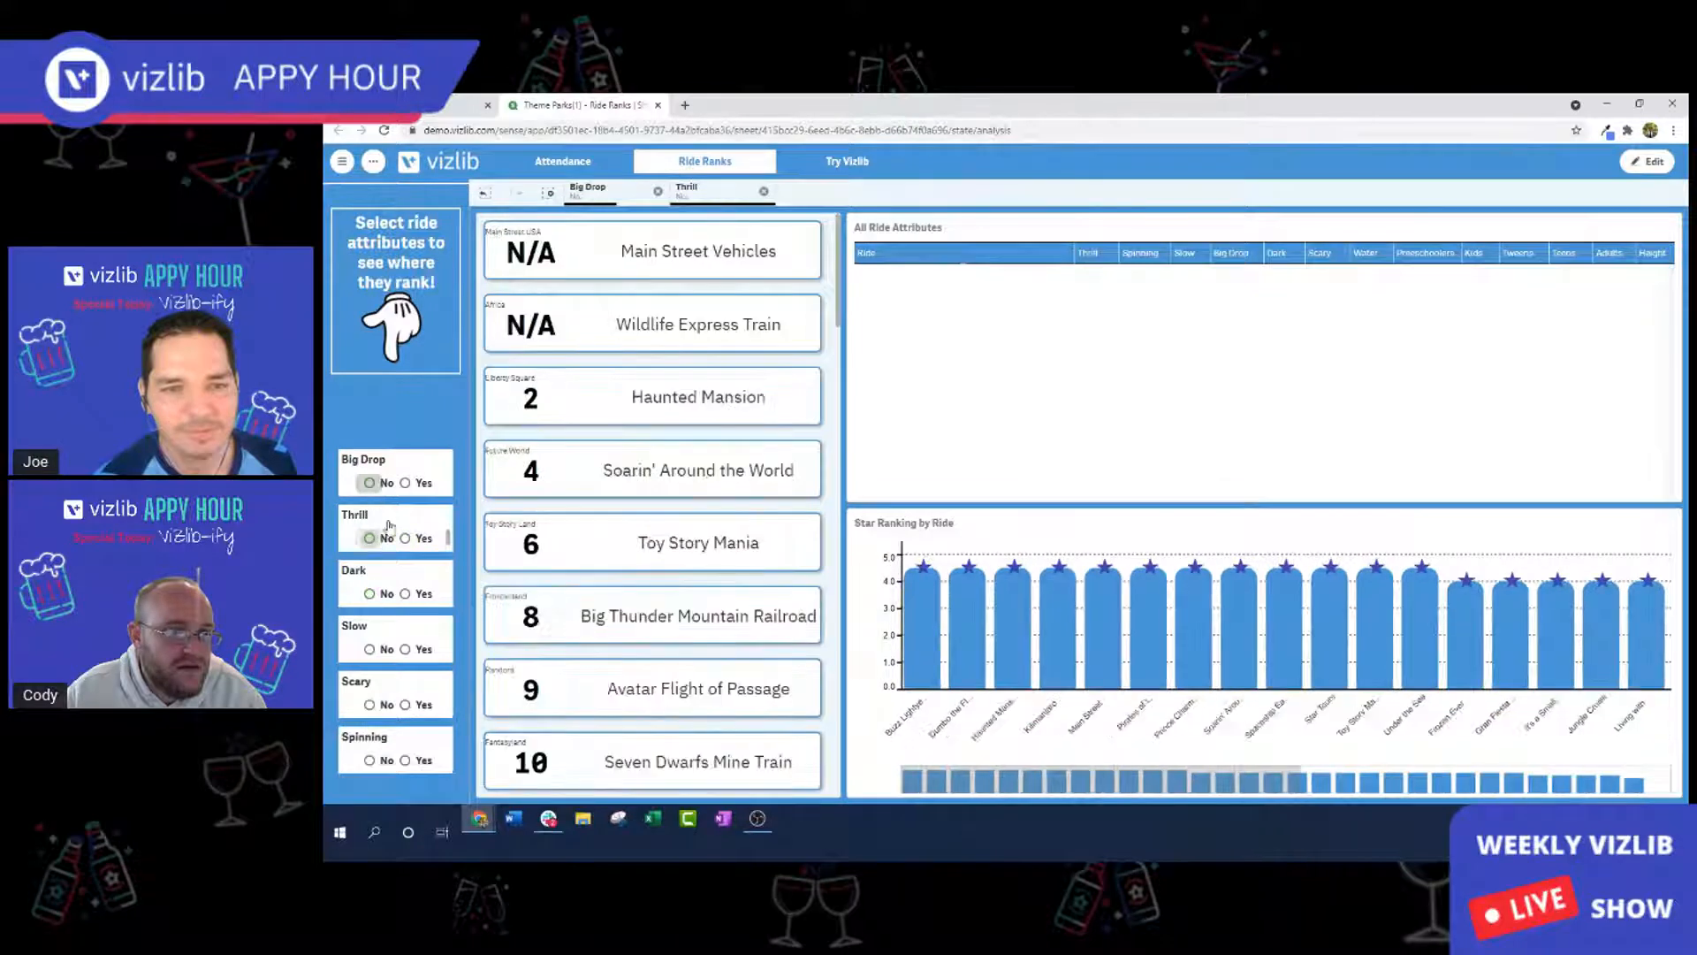
Filter the ride rankings to rides with Yes for both Big Drop and Thrill.
click(407, 483)
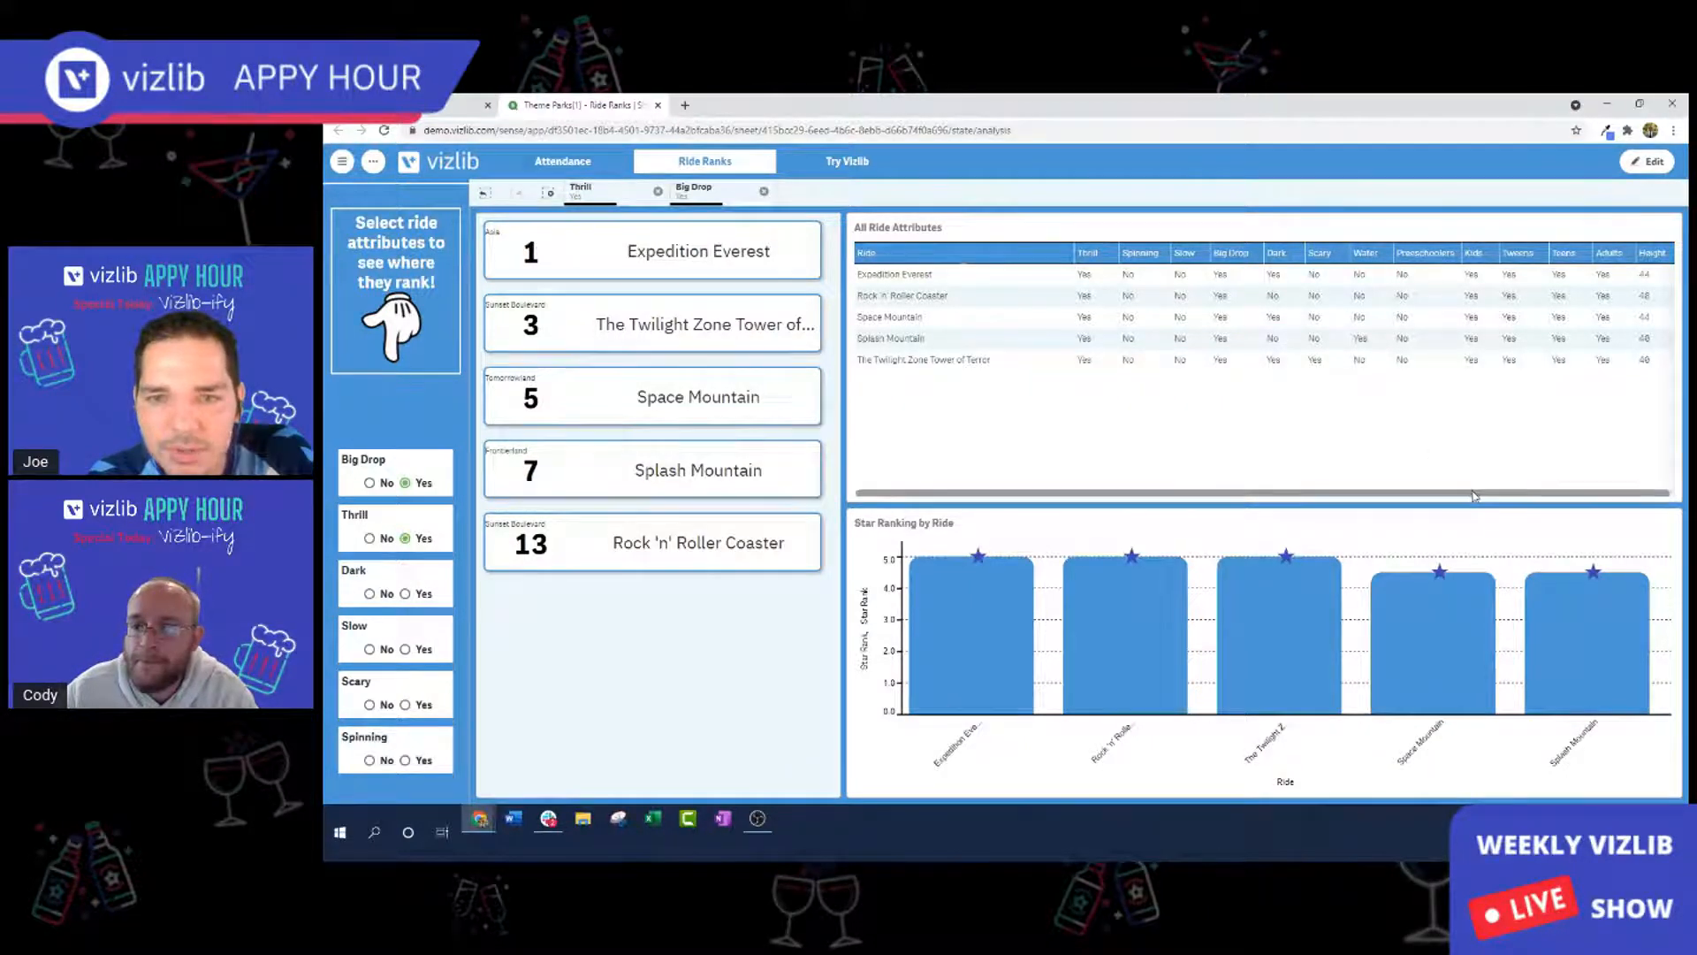
drag(1474, 495, 1495, 495)
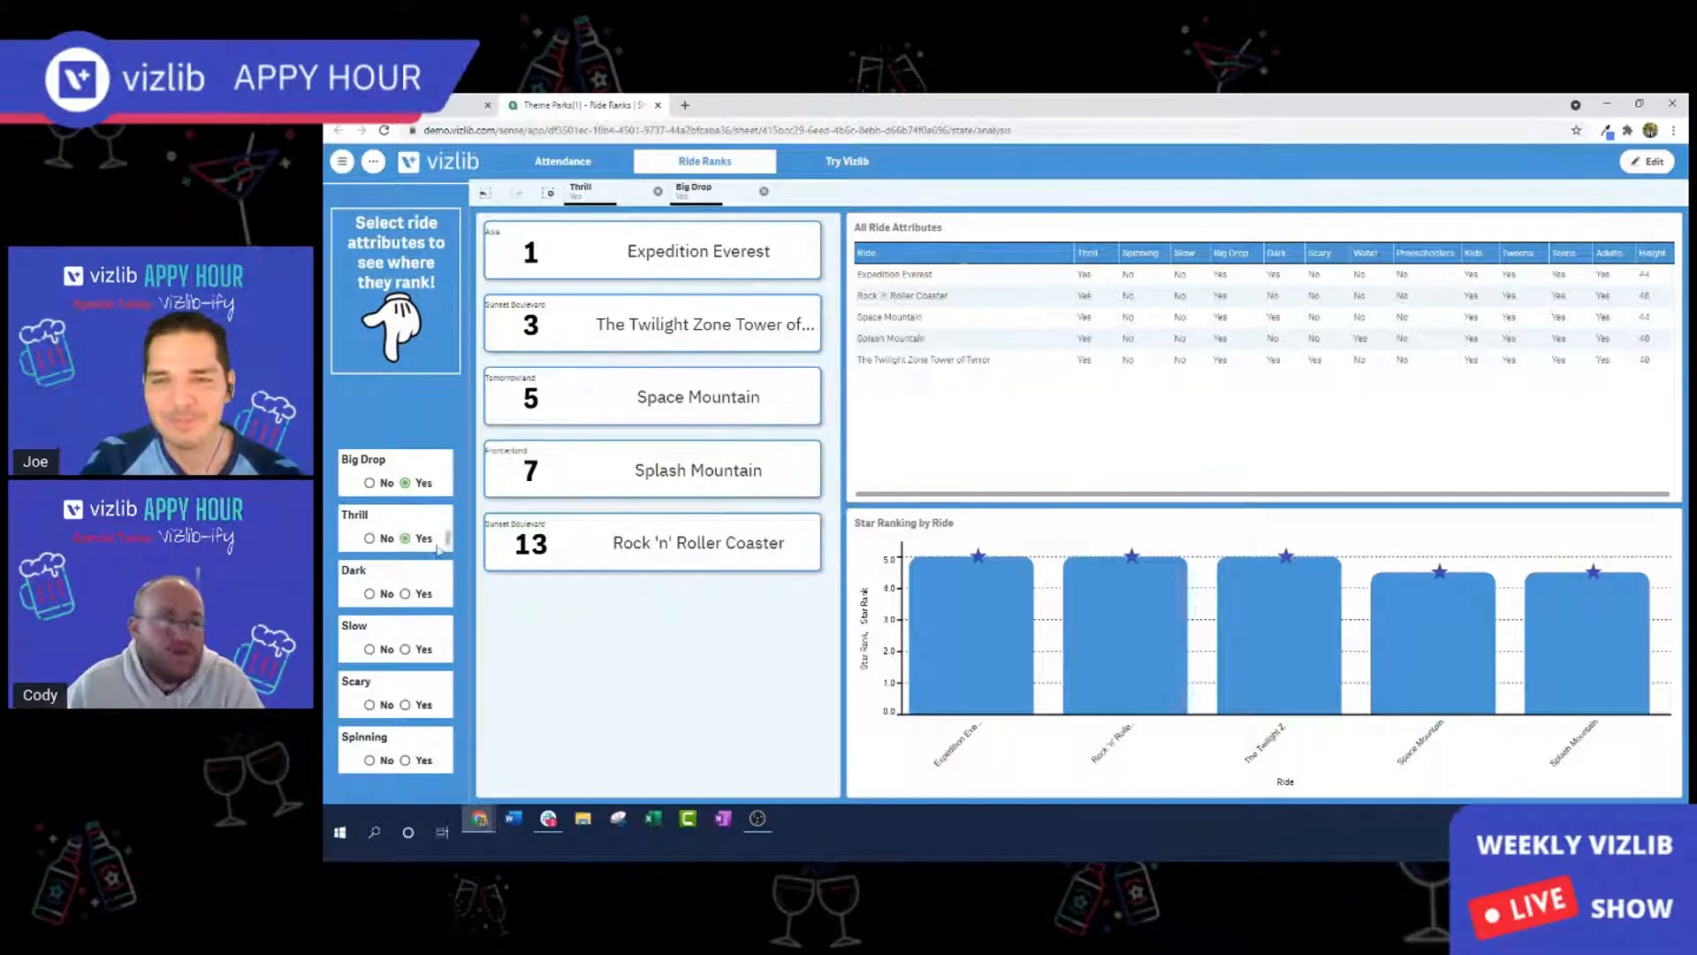
Include both values for Big Drop, set Dark to Yes, and change the Thrill filter to No only.
click(369, 538)
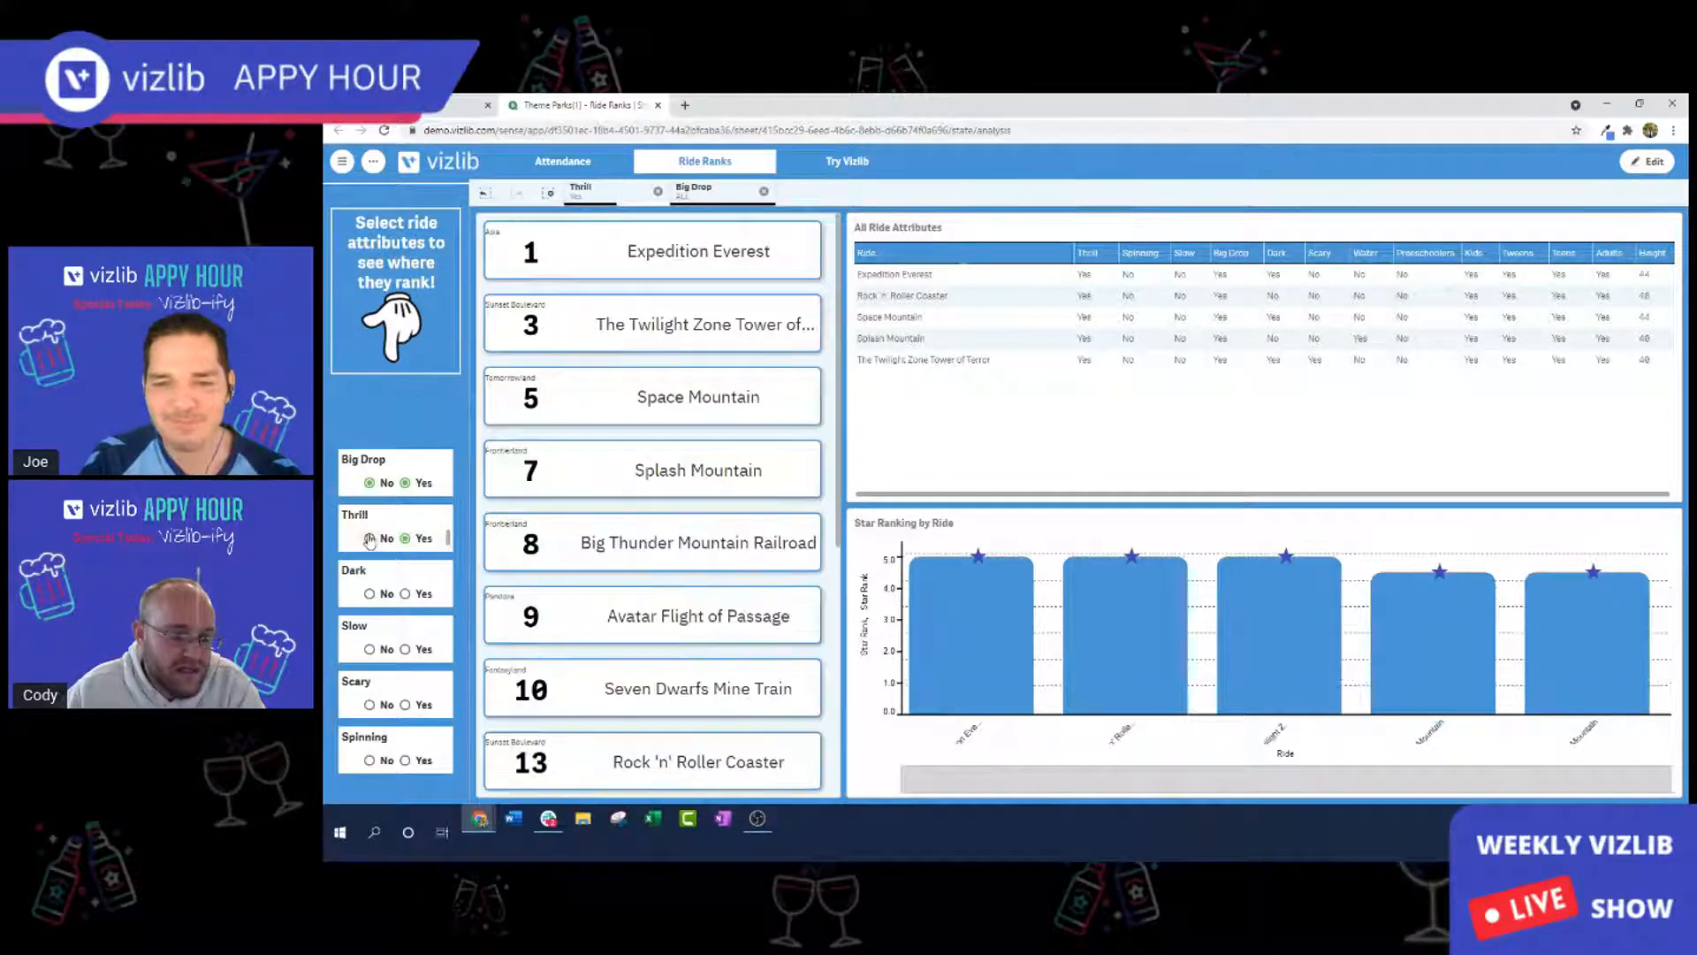
click(406, 594)
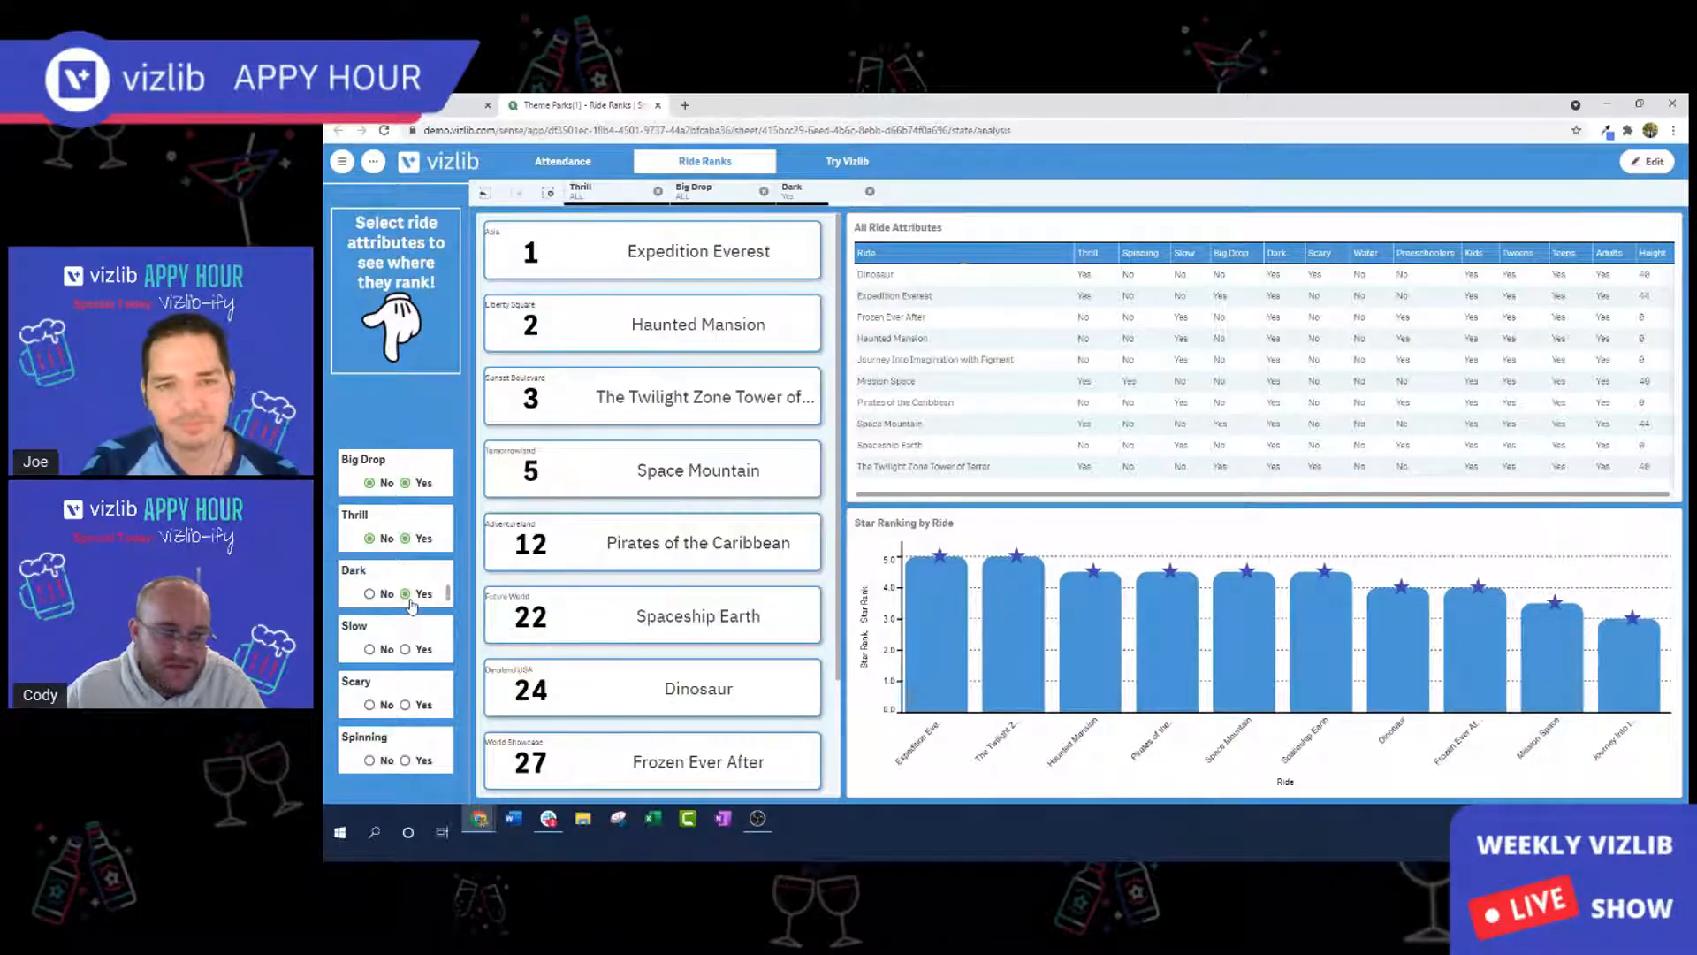
click(403, 540)
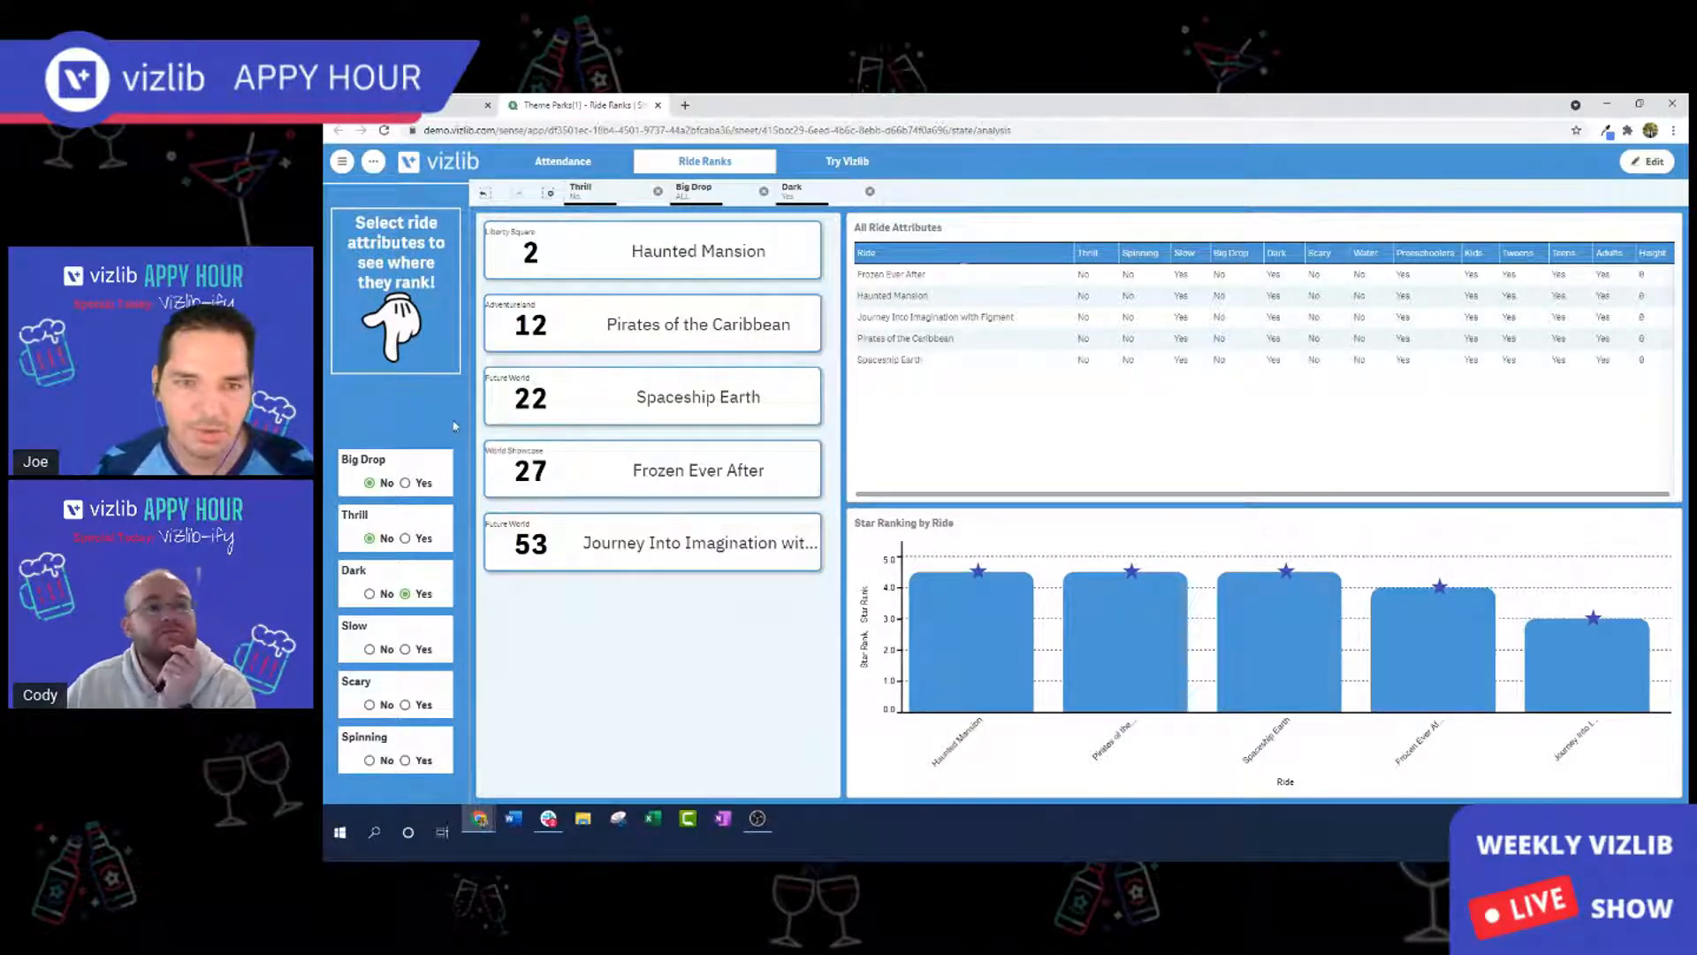
Put the Ride Ranks sheet into edit mode and open the linked sheet menu master visualization for editing.
click(1662, 162)
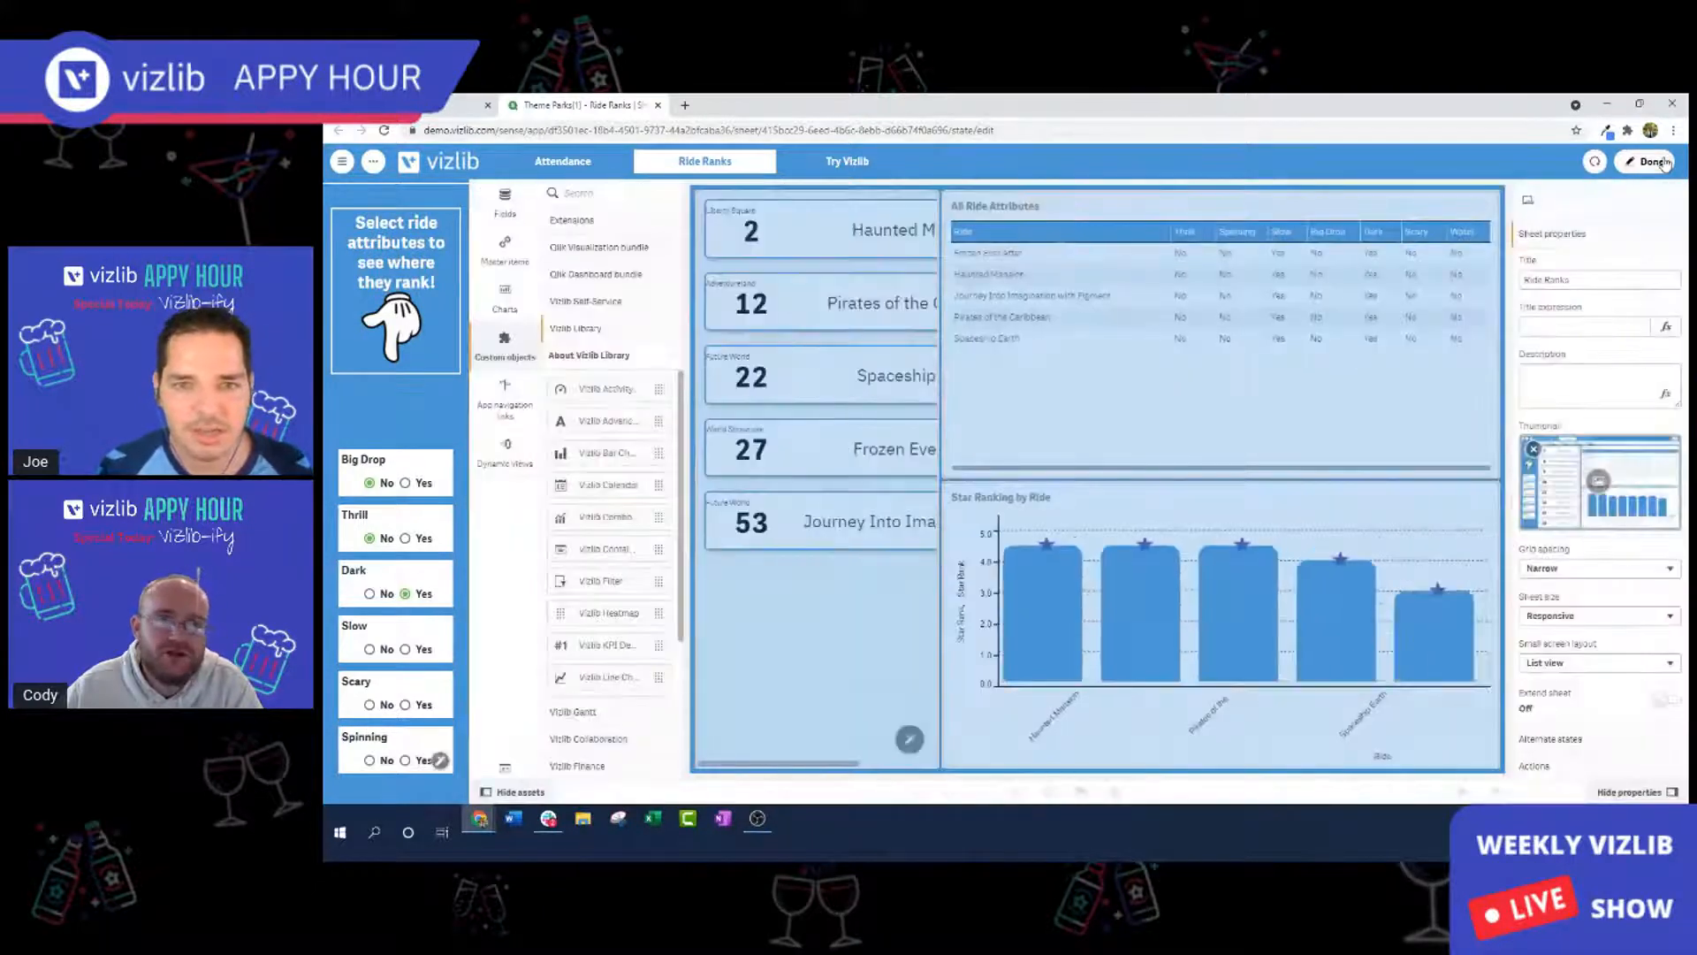
click(1659, 163)
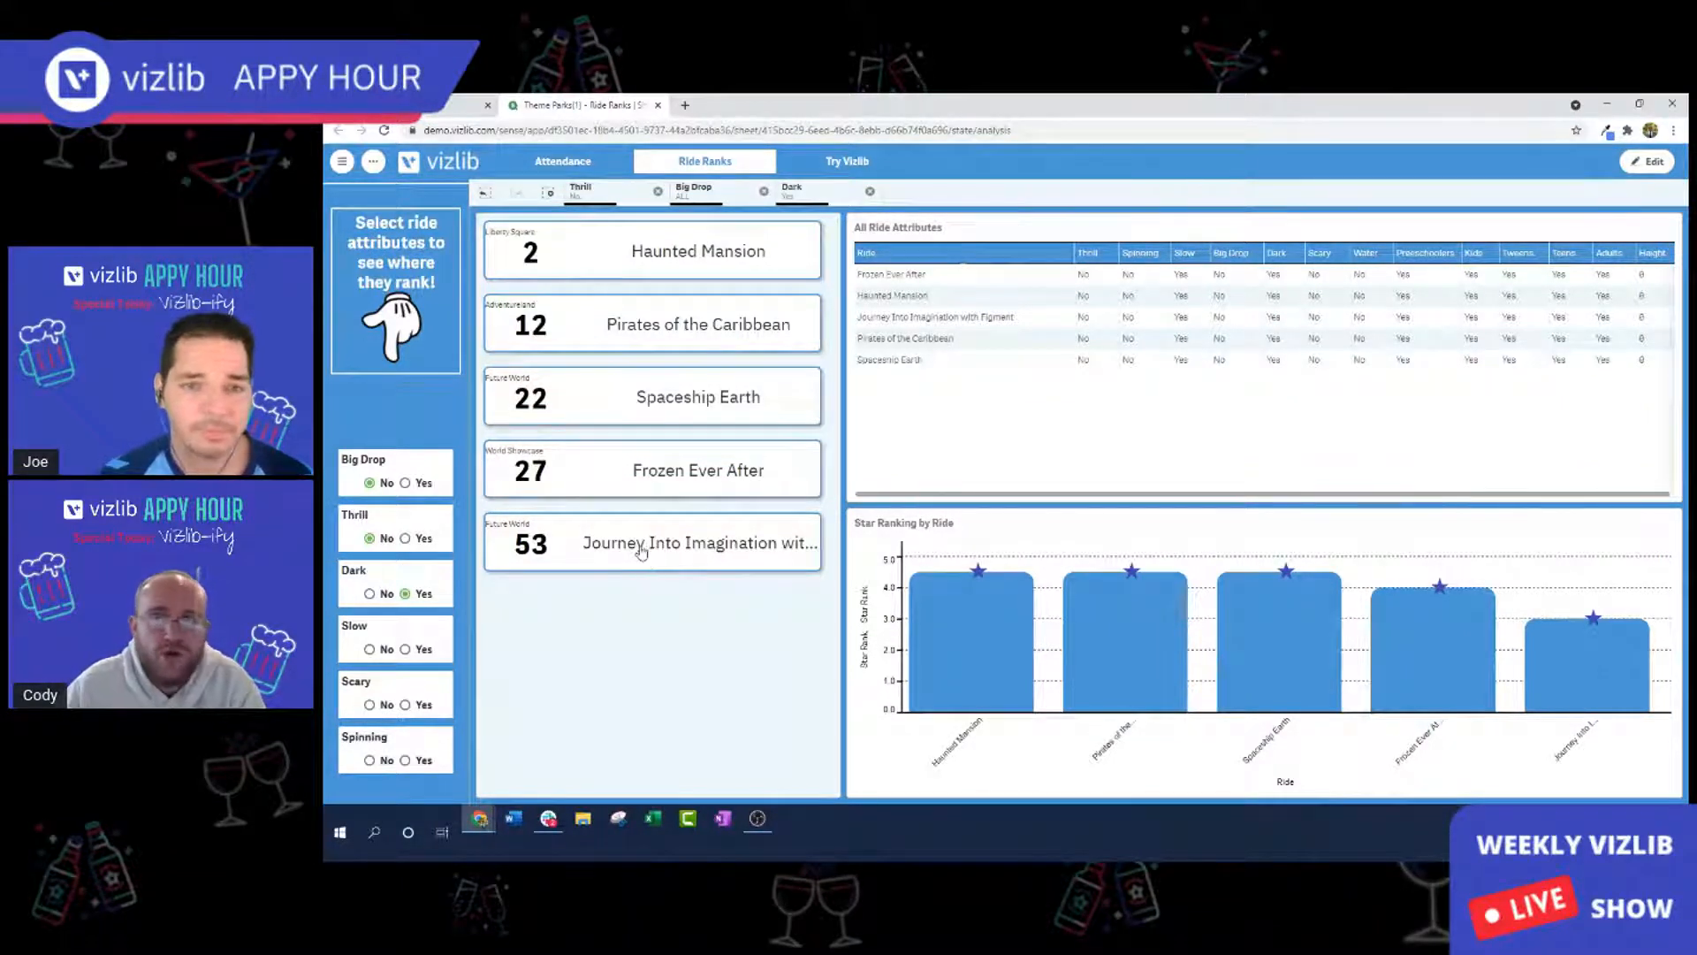
click(1638, 167)
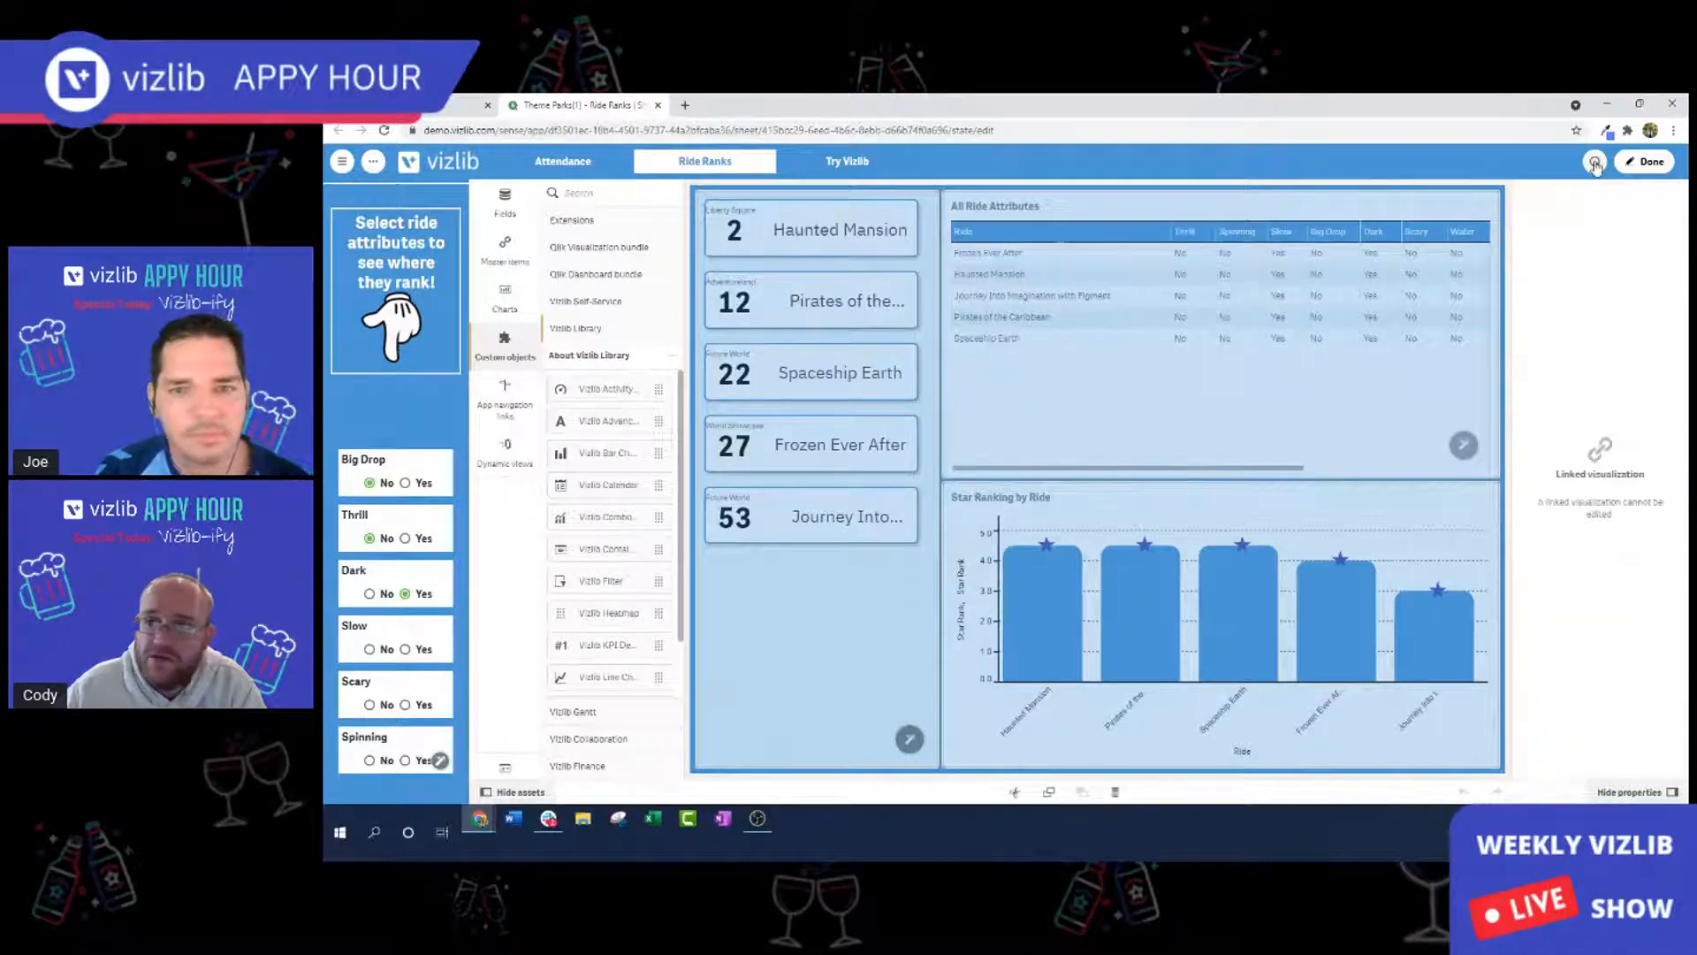
click(1602, 534)
click(1160, 512)
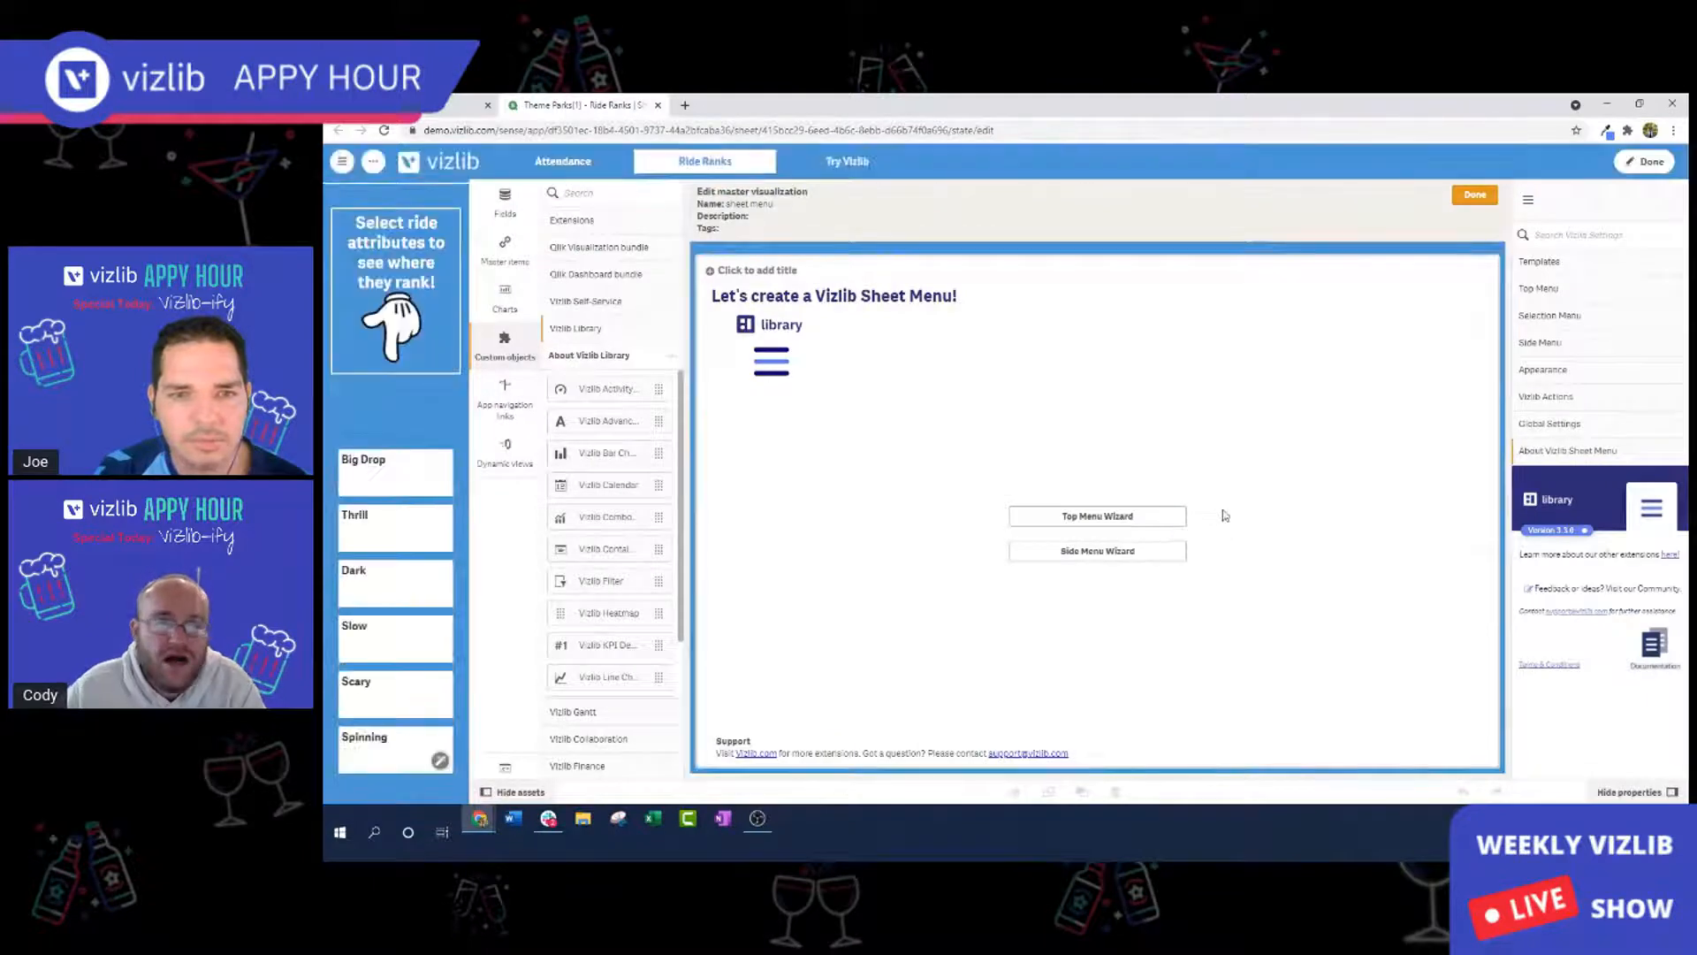
Review the Side Menu Wizard's KPI and tool bar entries, delete the blank entry and close the wizard without saving.
click(1149, 557)
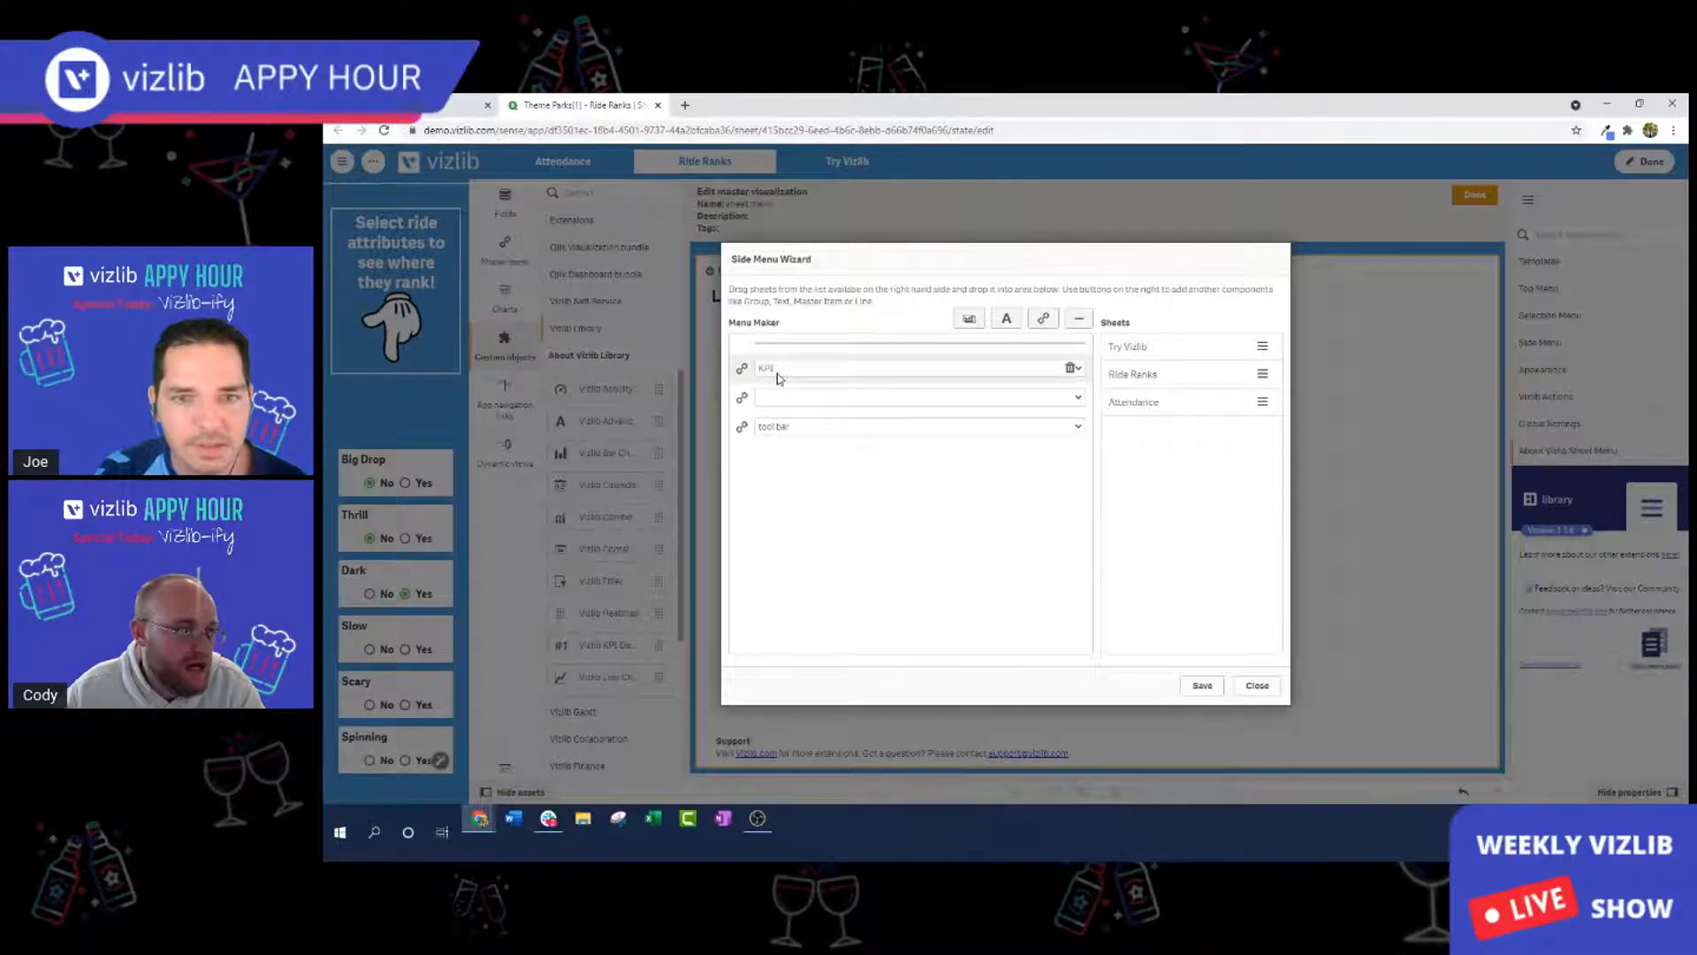
click(1070, 397)
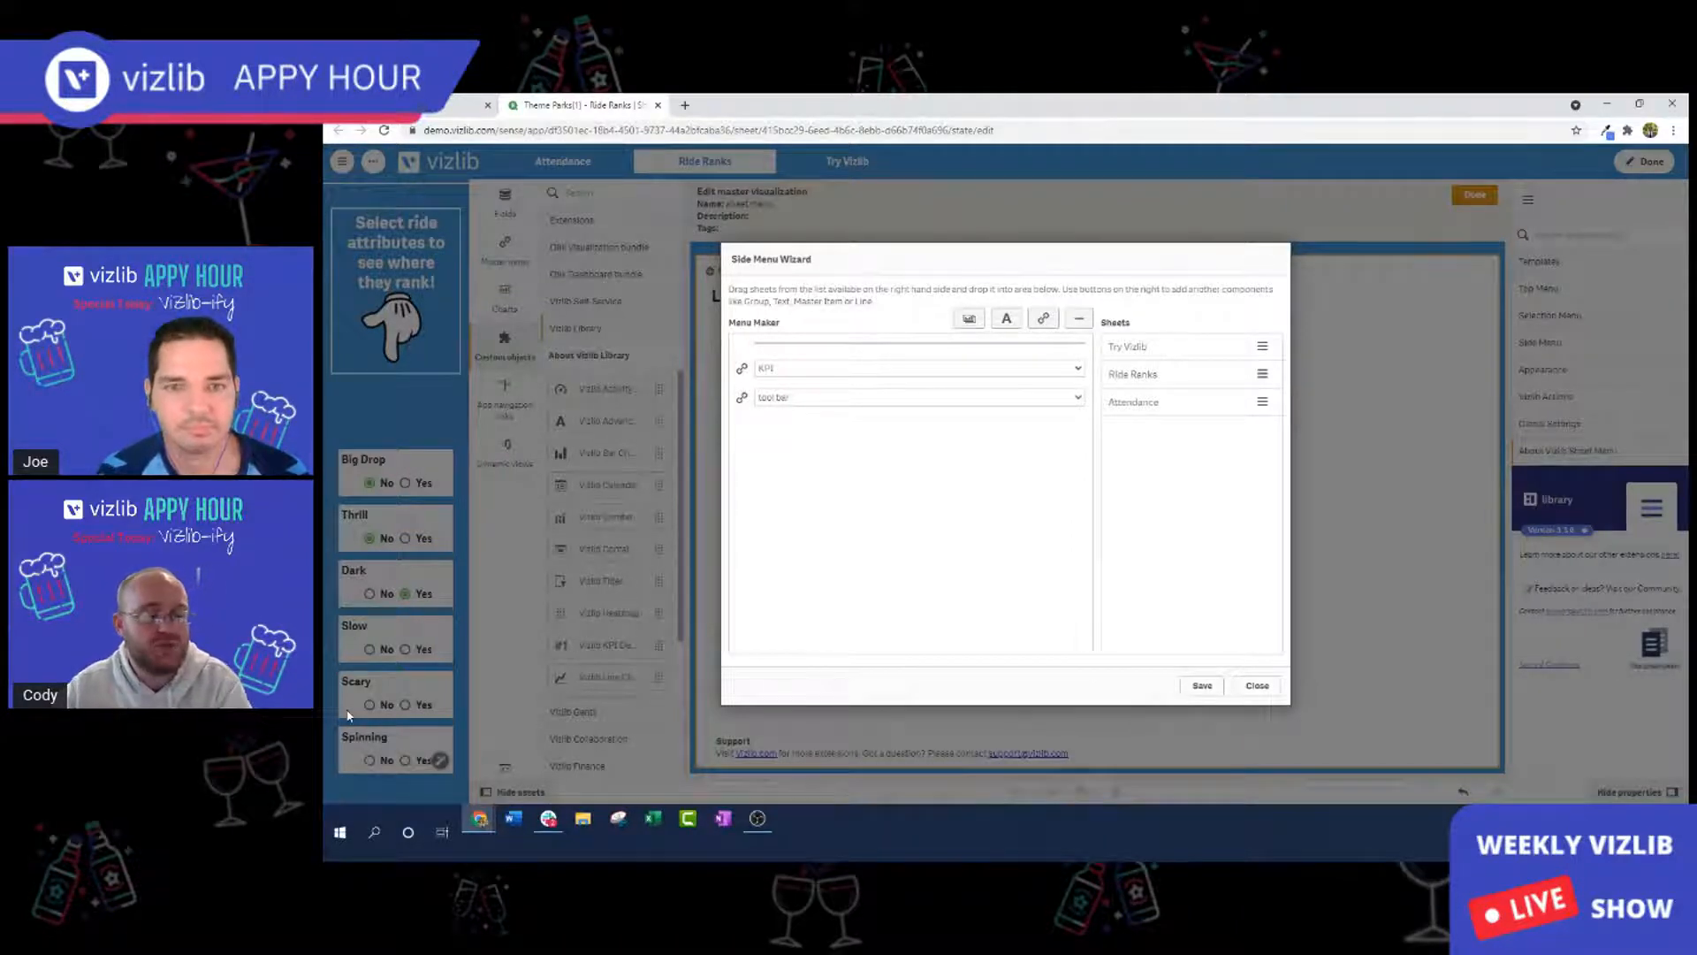
click(1251, 696)
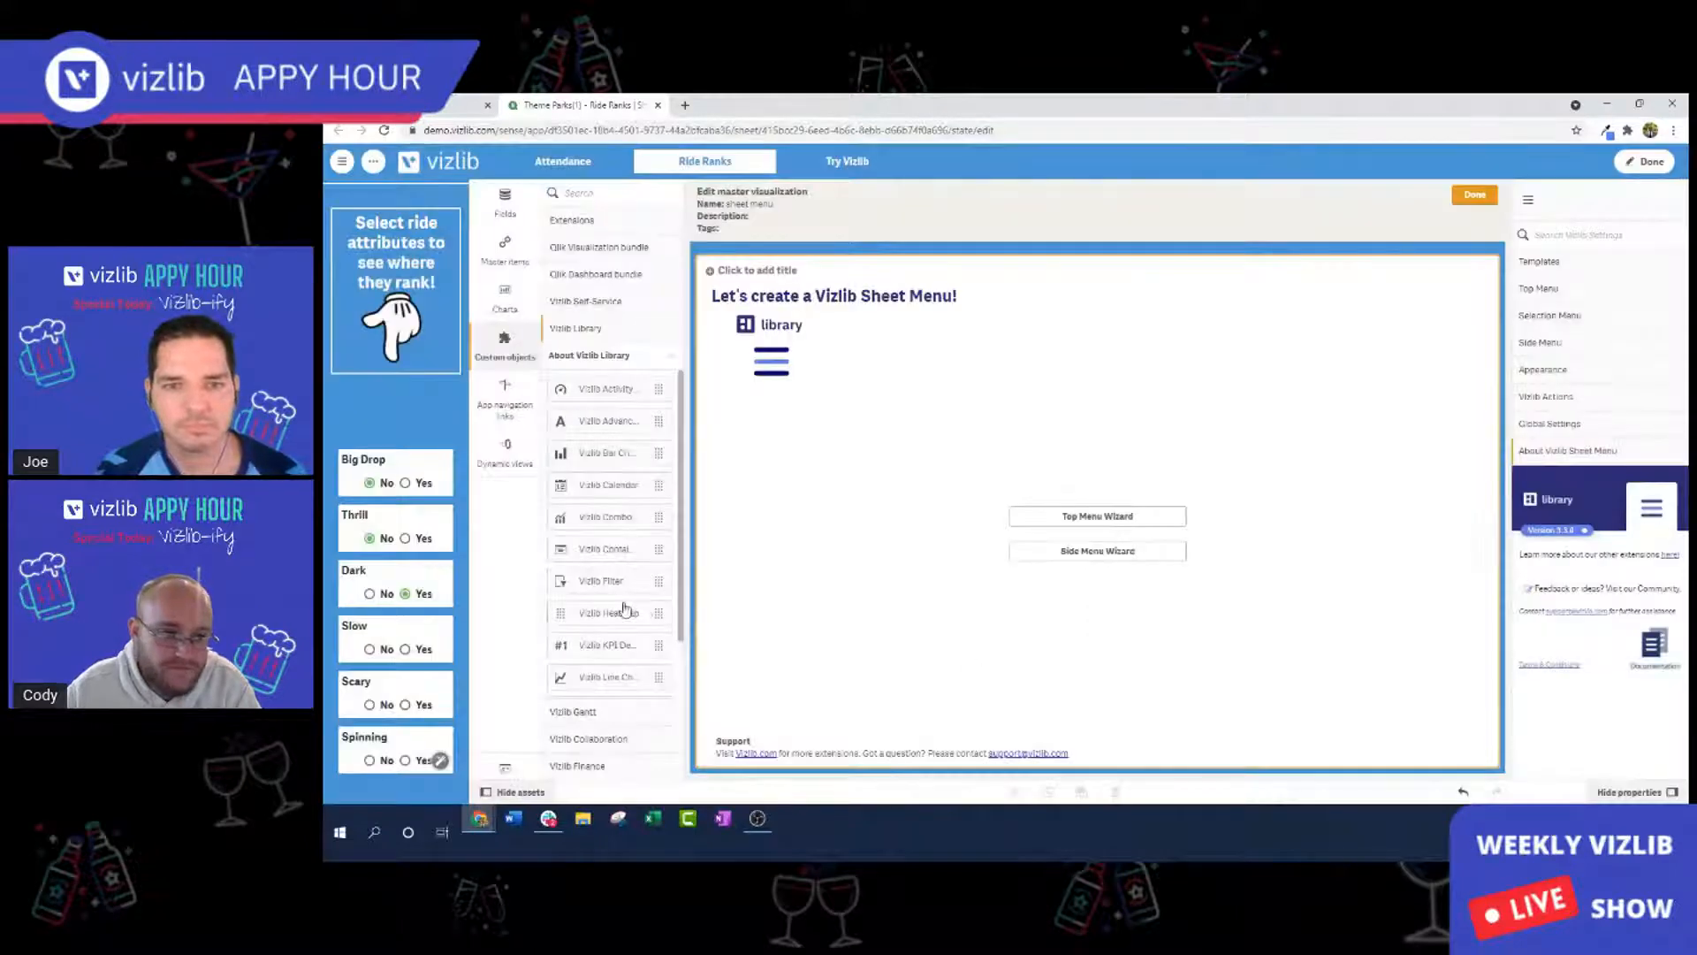
Find the tool bar visualization among the master items and open it for editing.
scroll(626, 610, down, 2)
click(507, 251)
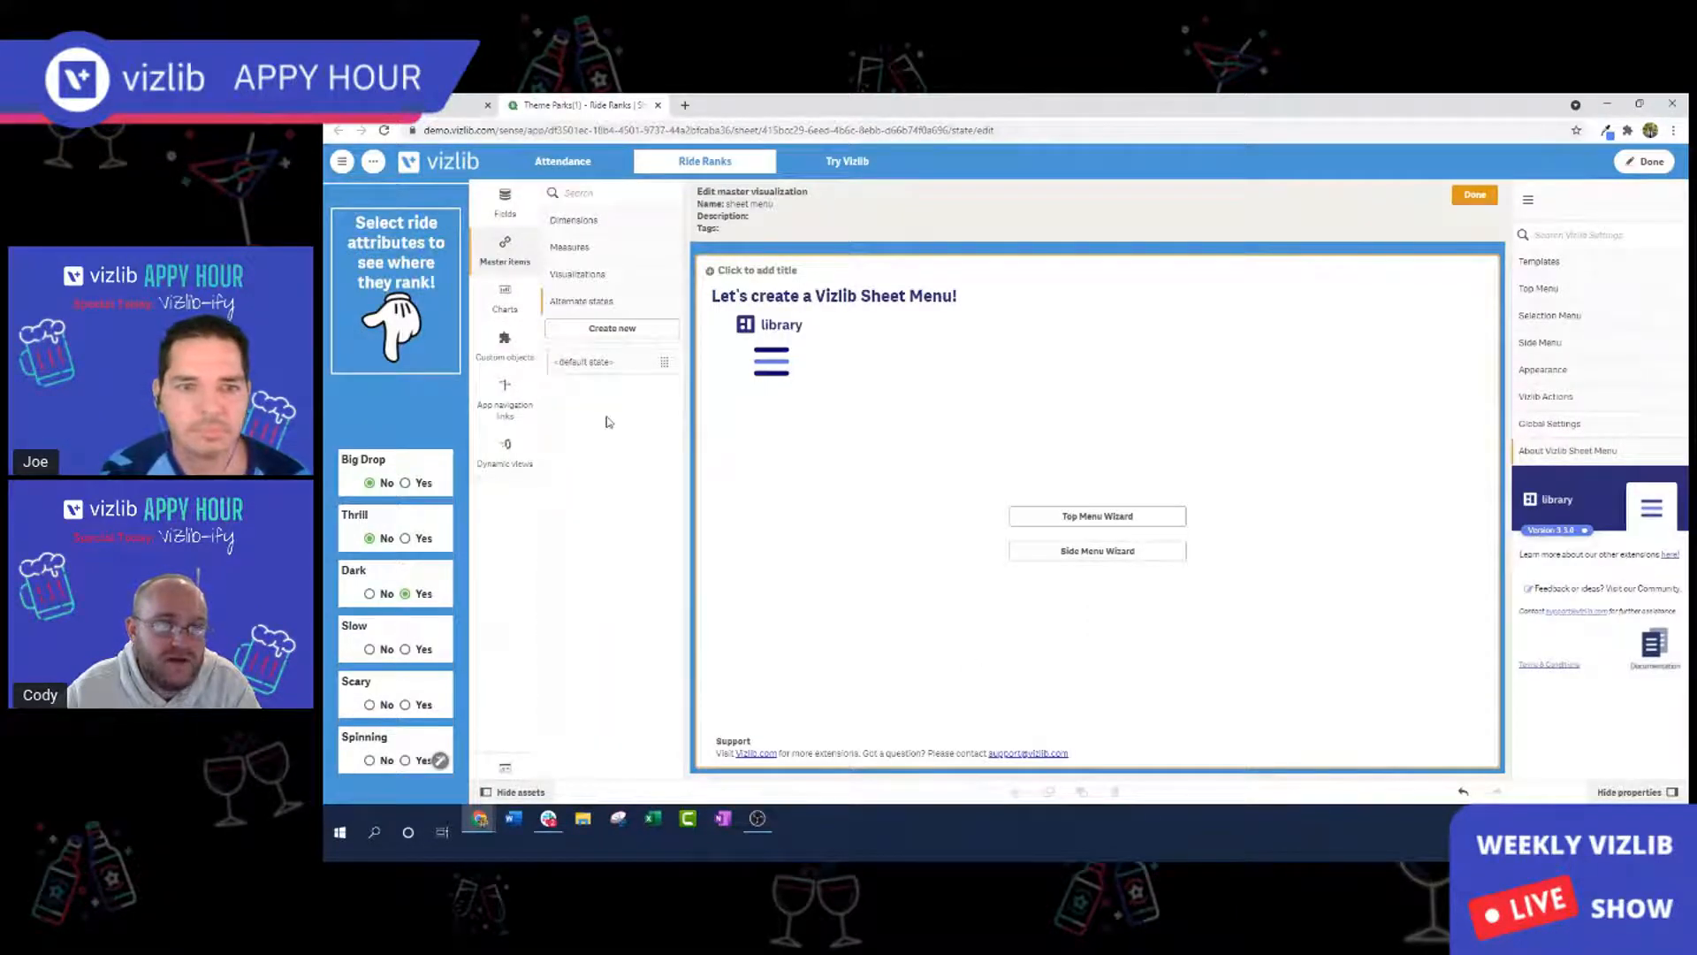
click(617, 275)
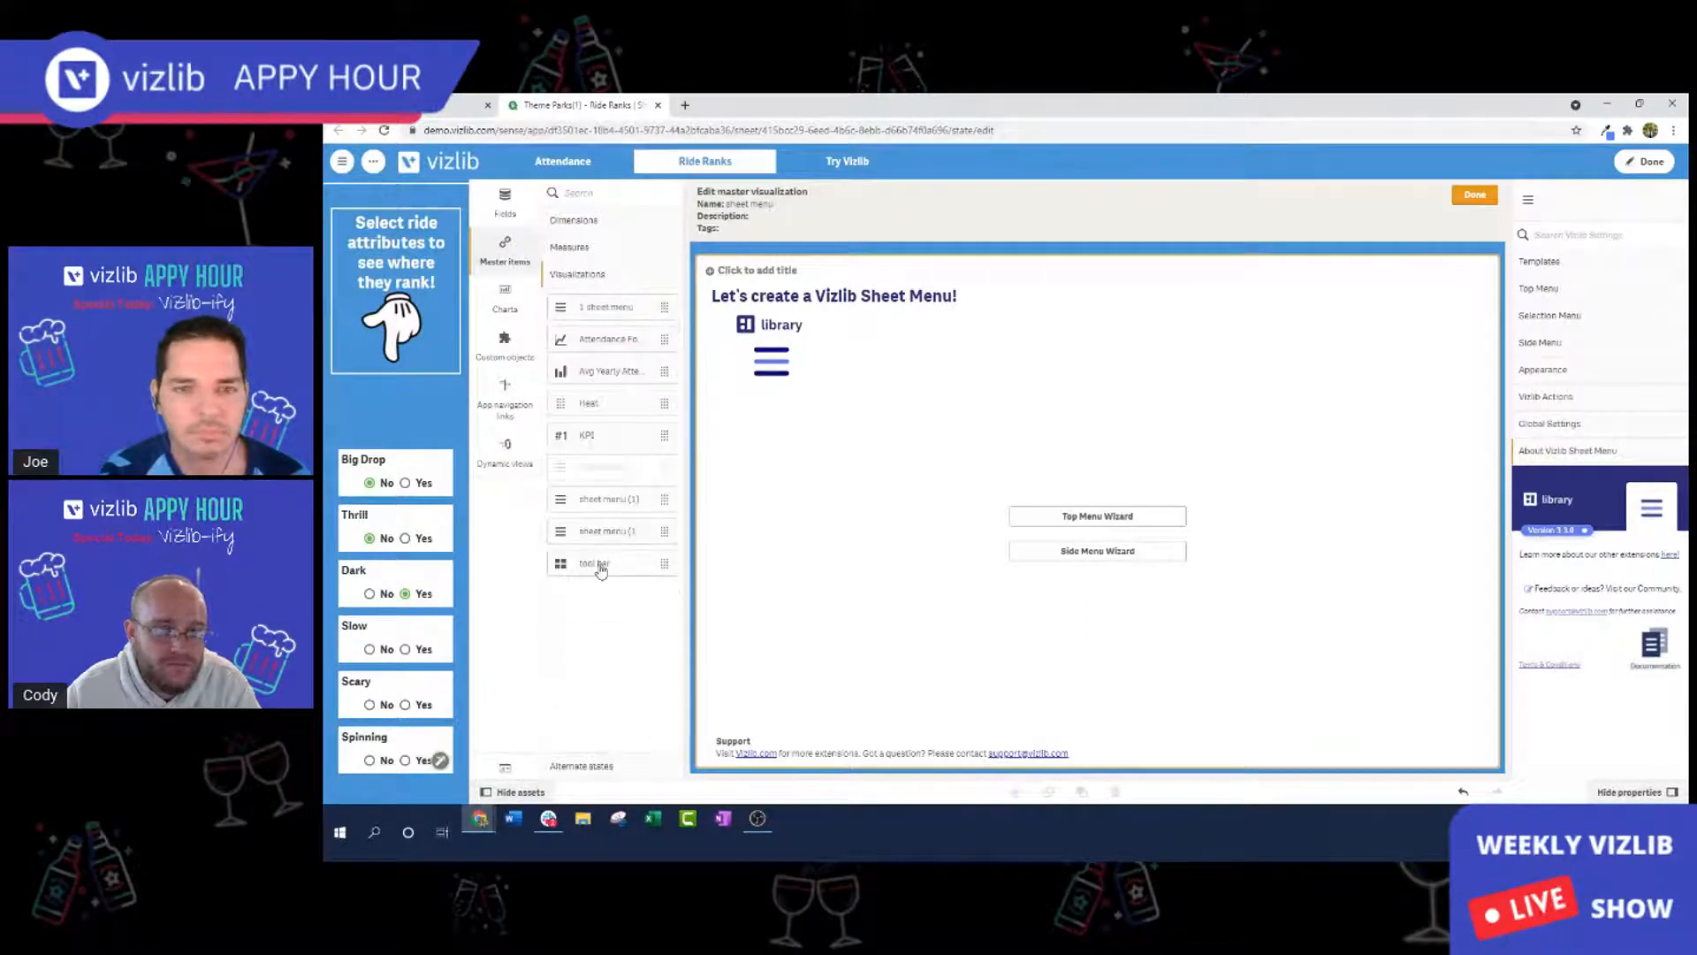
right_click(601, 498)
click(670, 516)
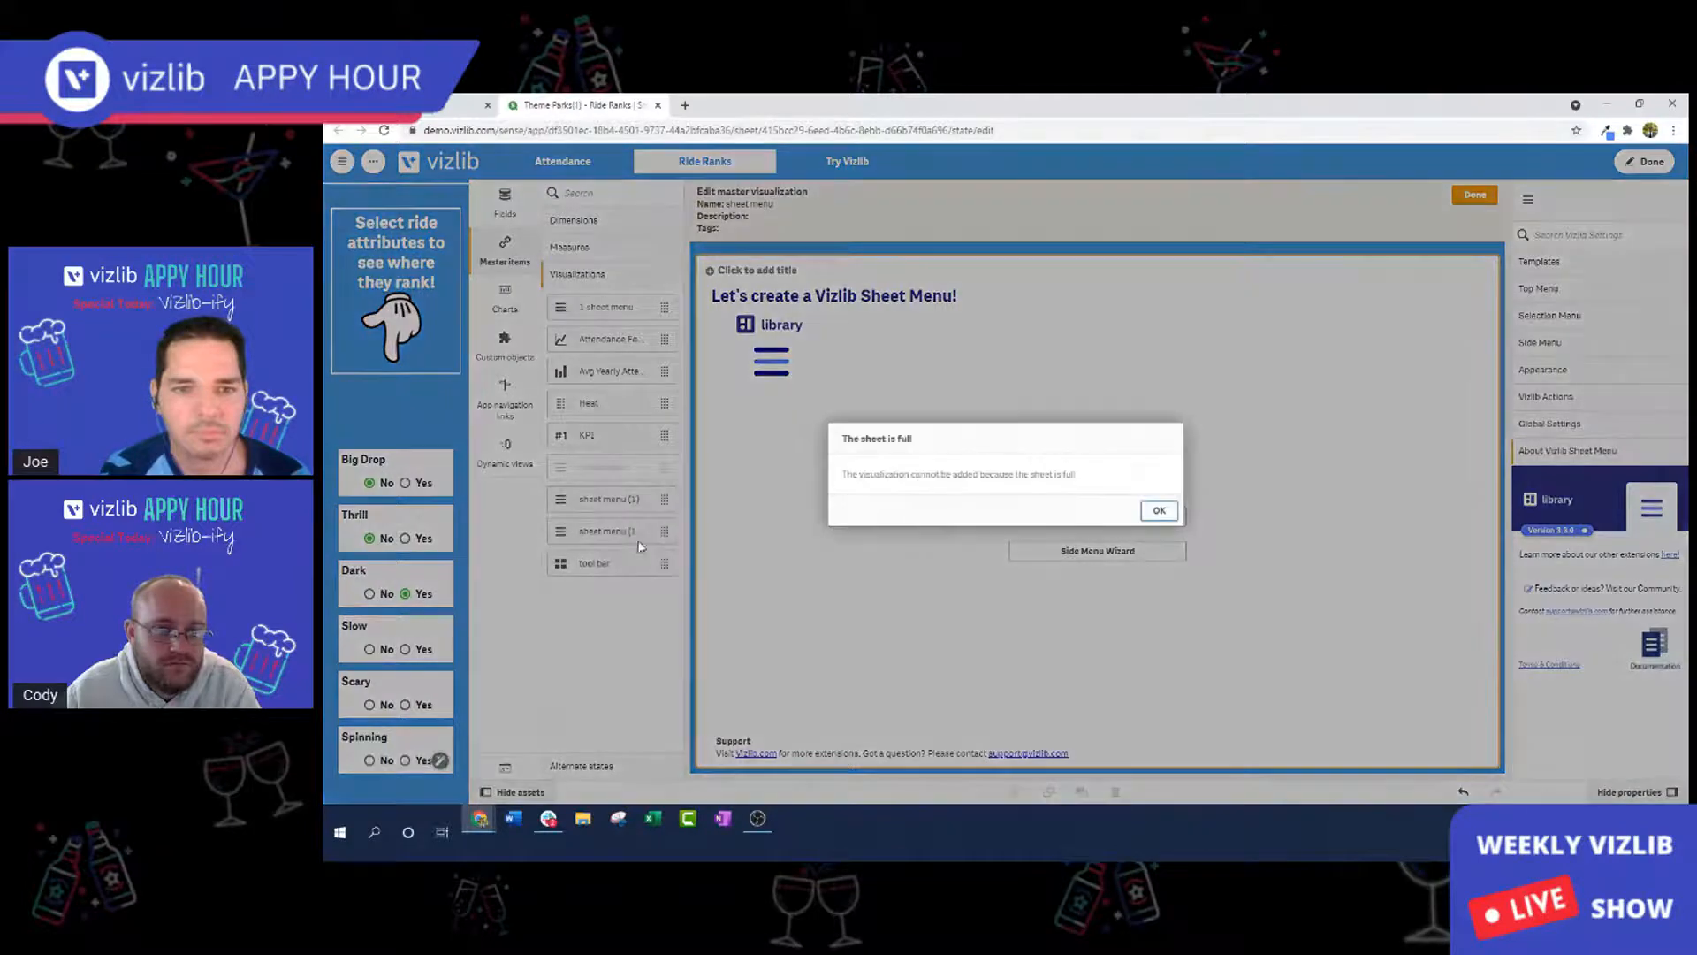
click(1157, 512)
right_click(598, 566)
click(653, 541)
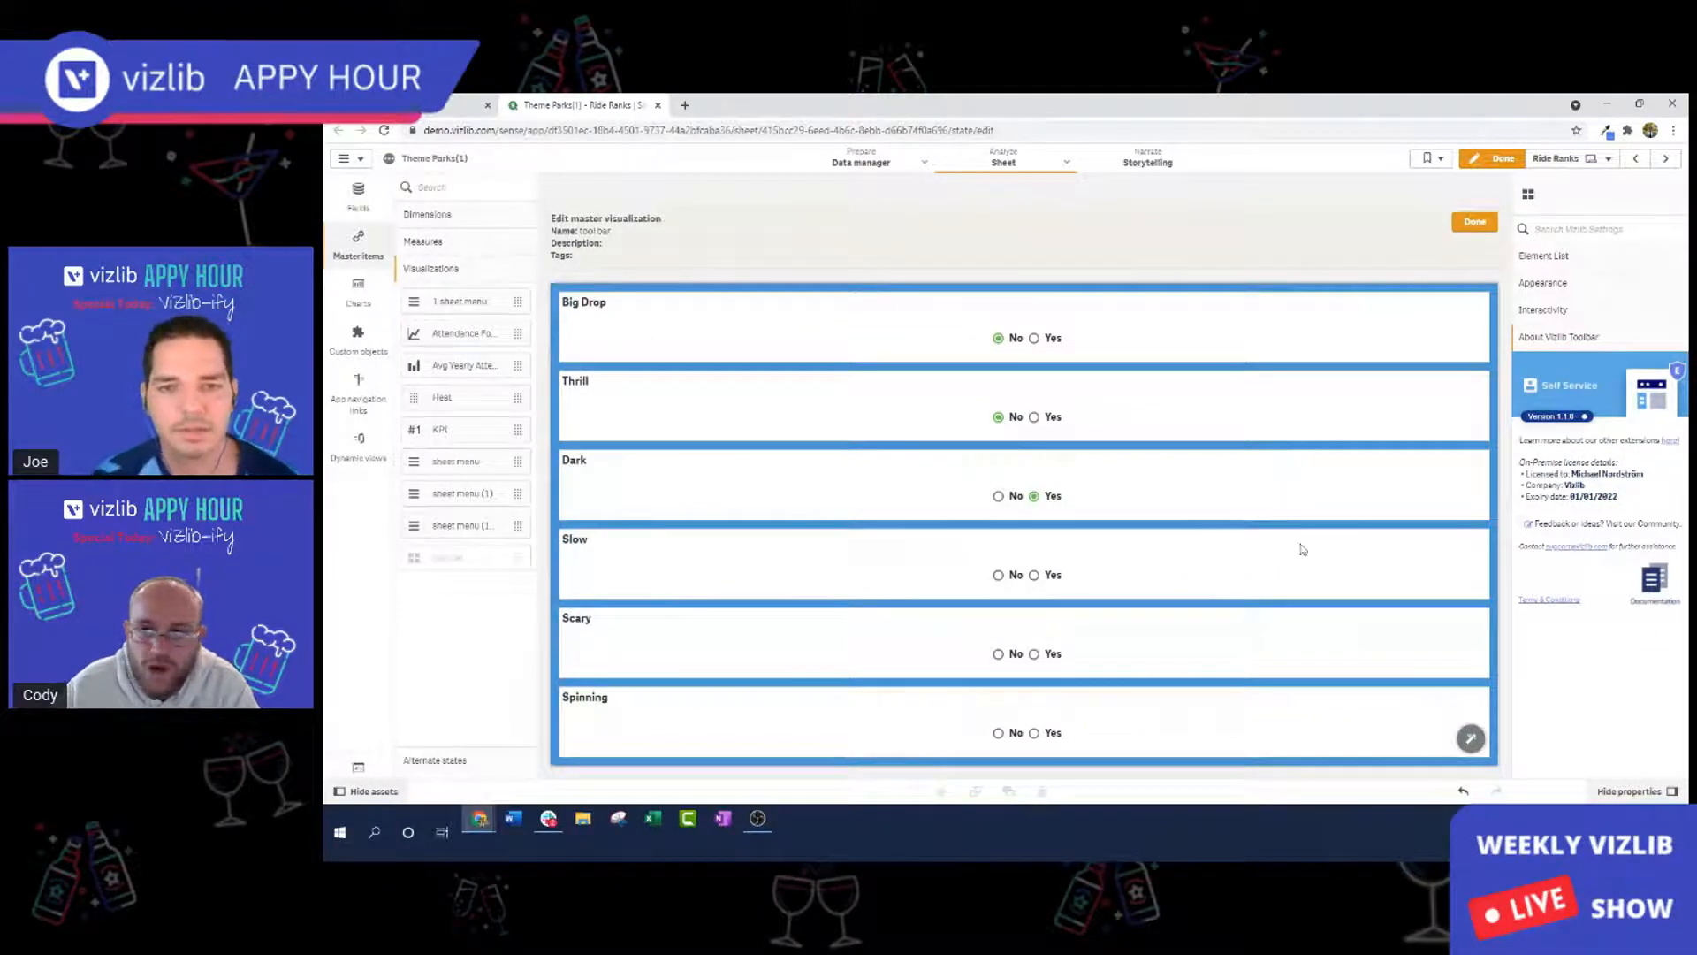
Examine the Big Drop element's dimension, output type, label and button settings in the toolbar's element list.
click(1571, 259)
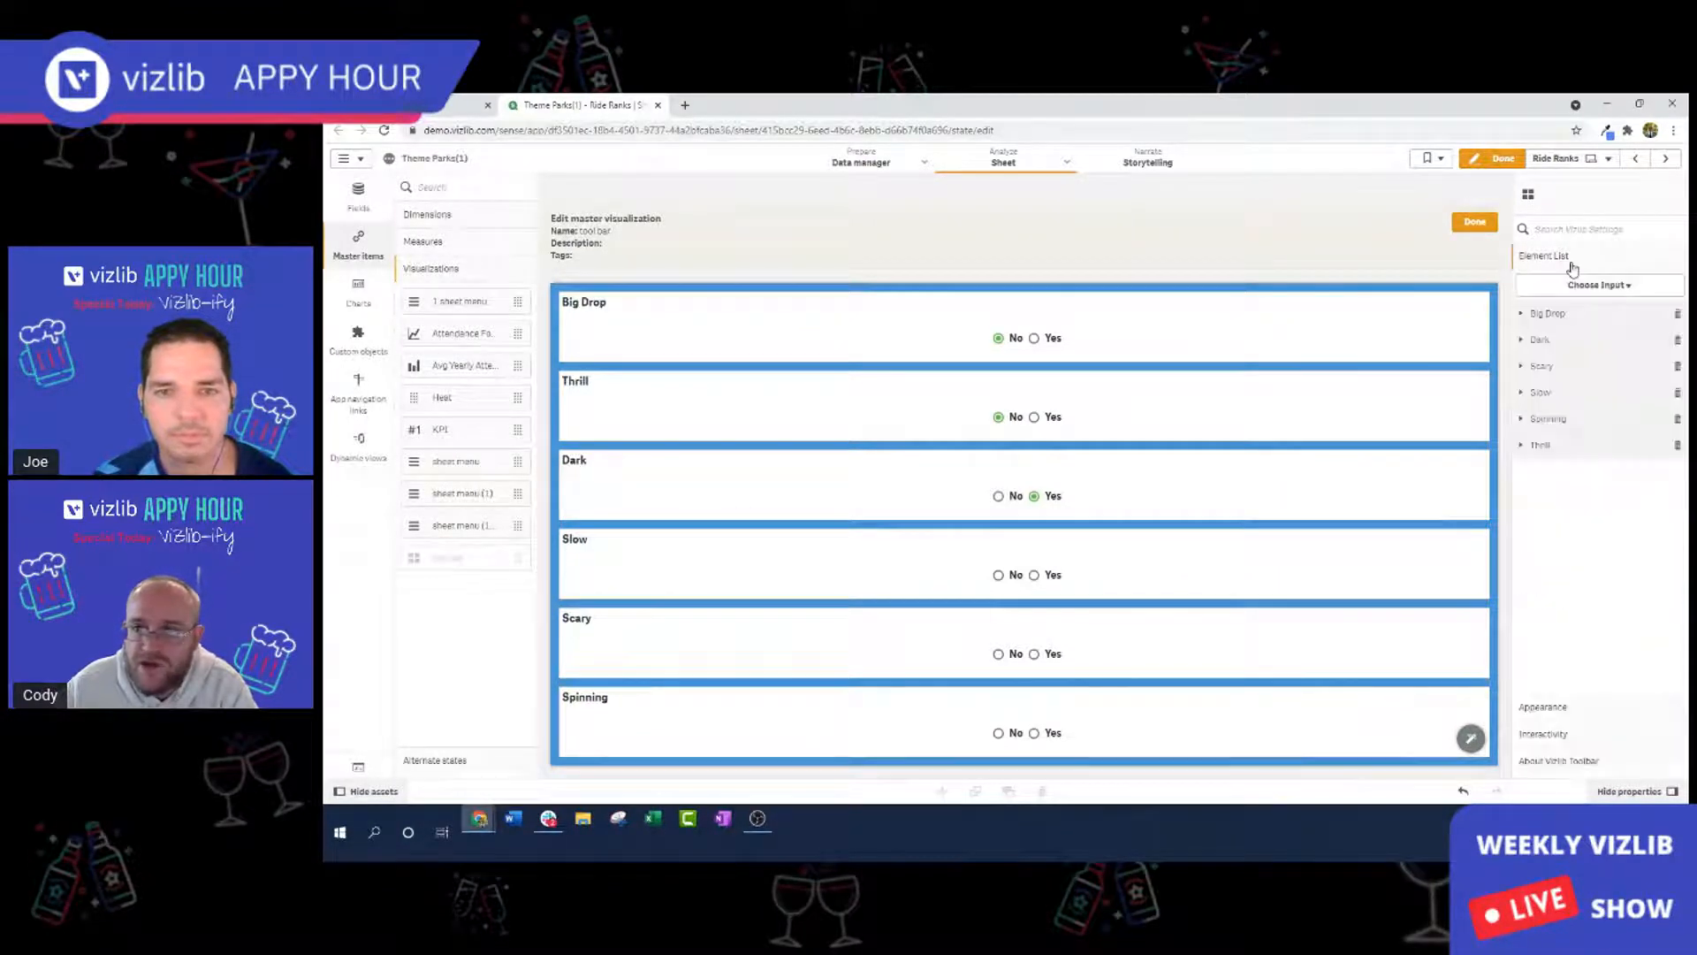
click(1597, 318)
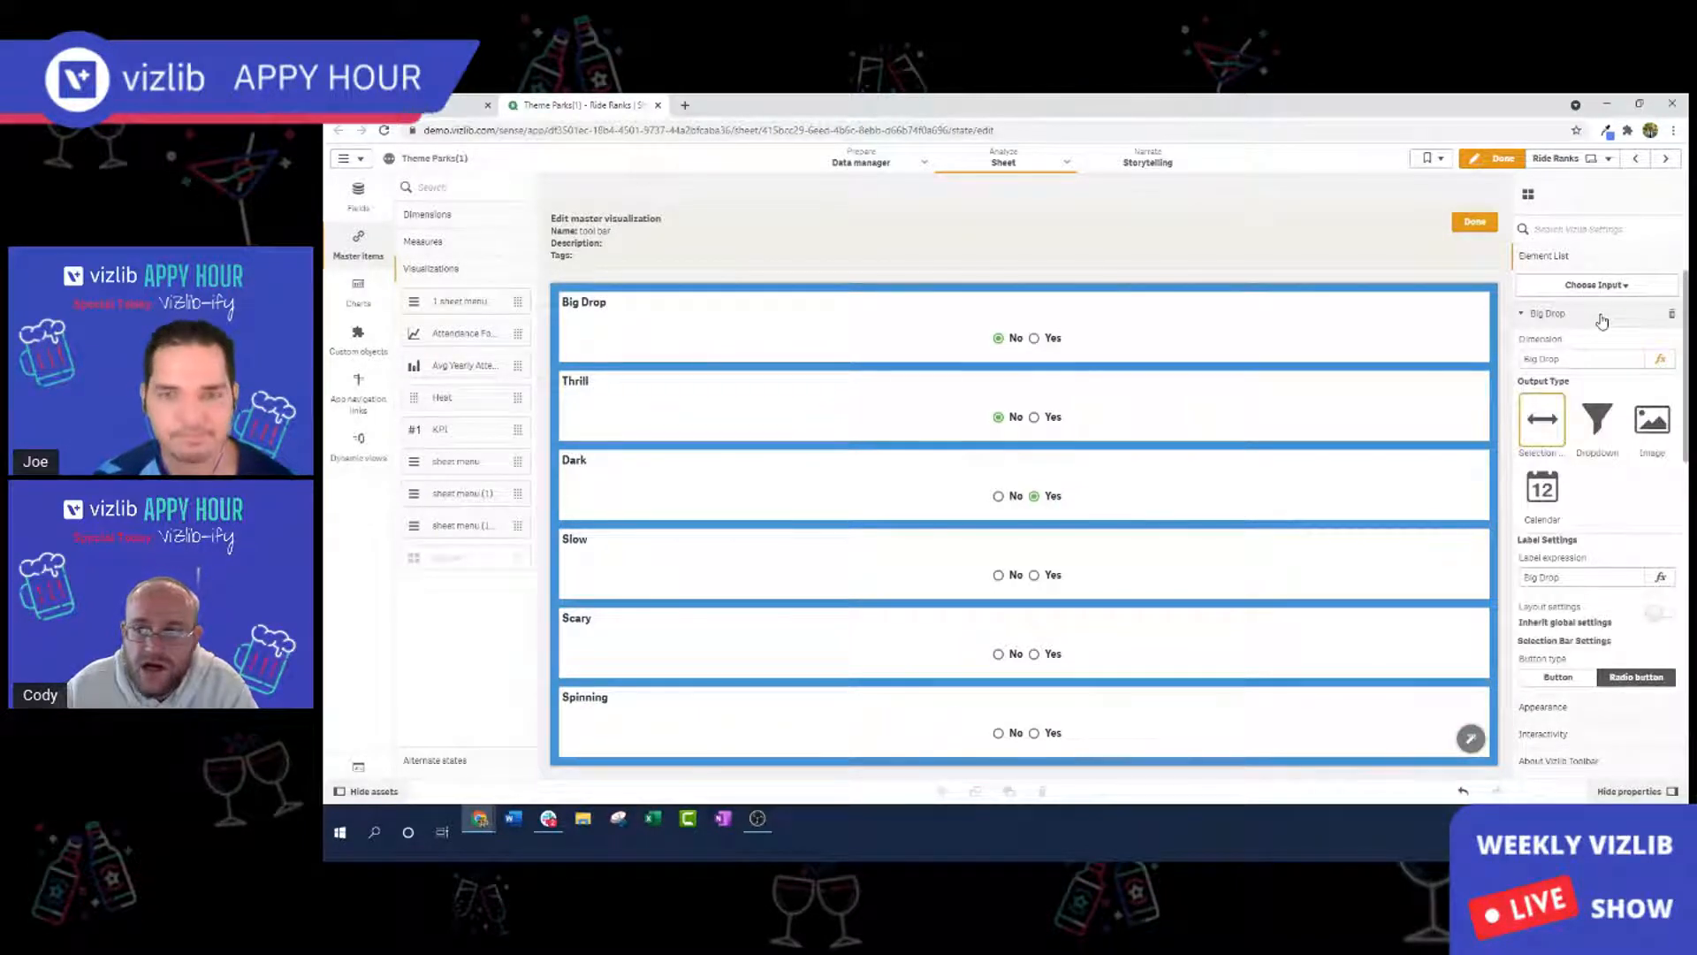
scroll(1596, 354, down, 2)
scroll(1594, 389, up, 2)
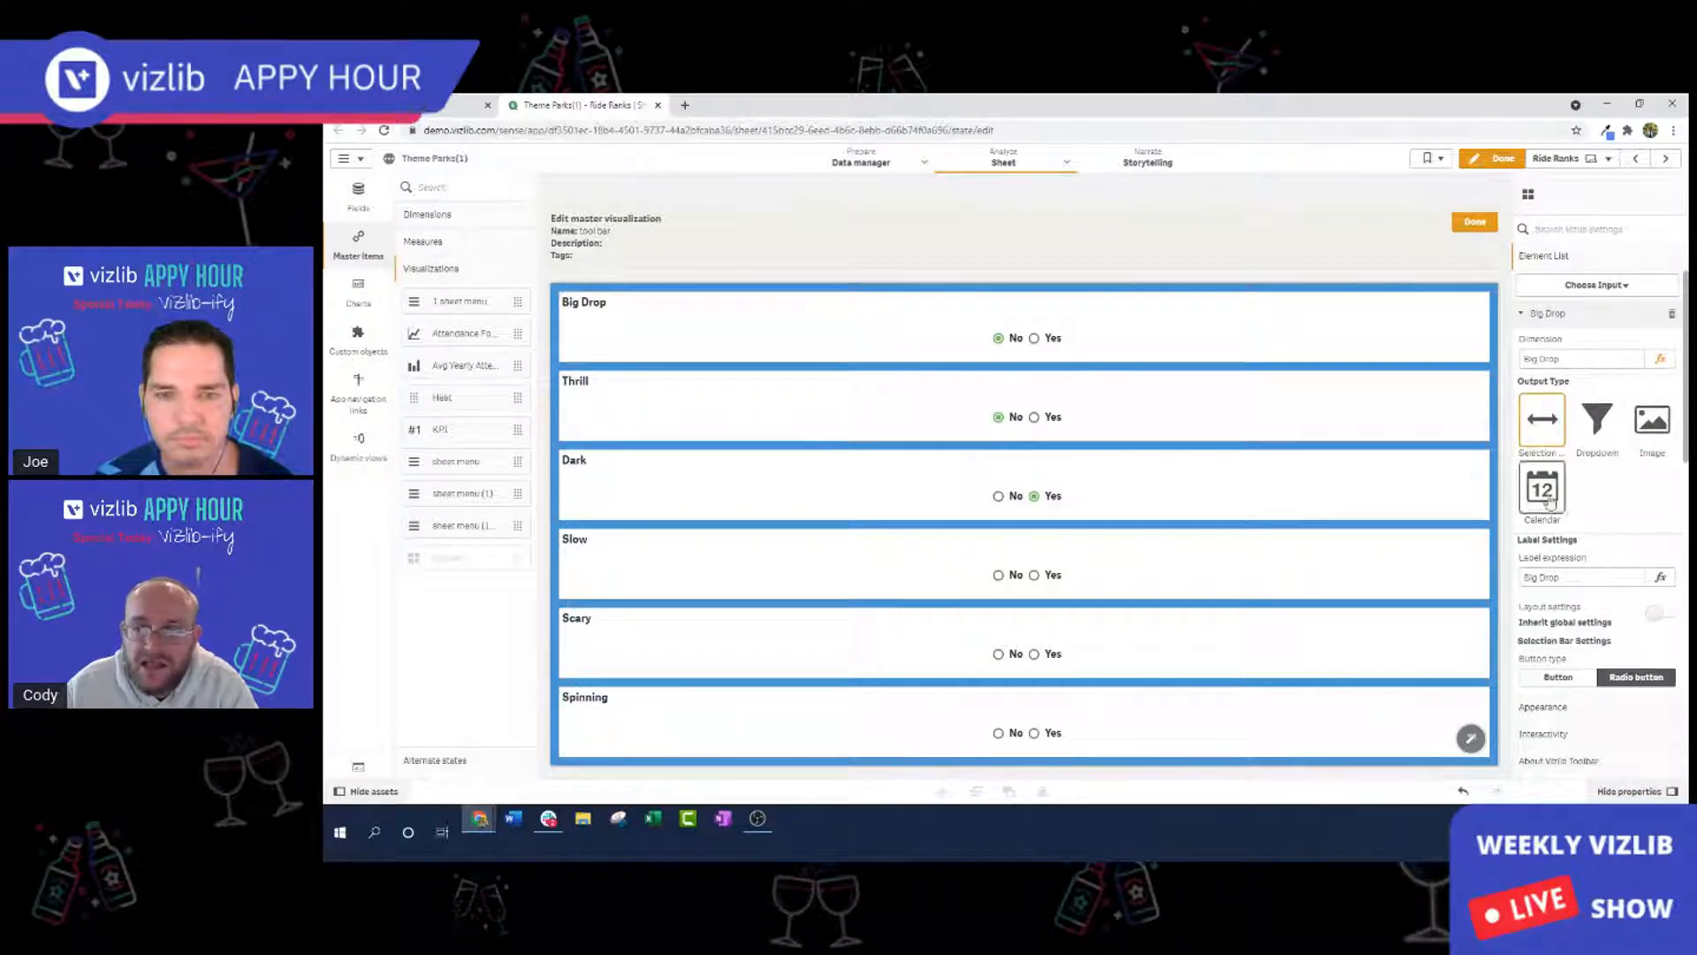
Try the Dropdown output type on the Big Drop element, restore its selection bar type and collapse its settings.
click(1597, 422)
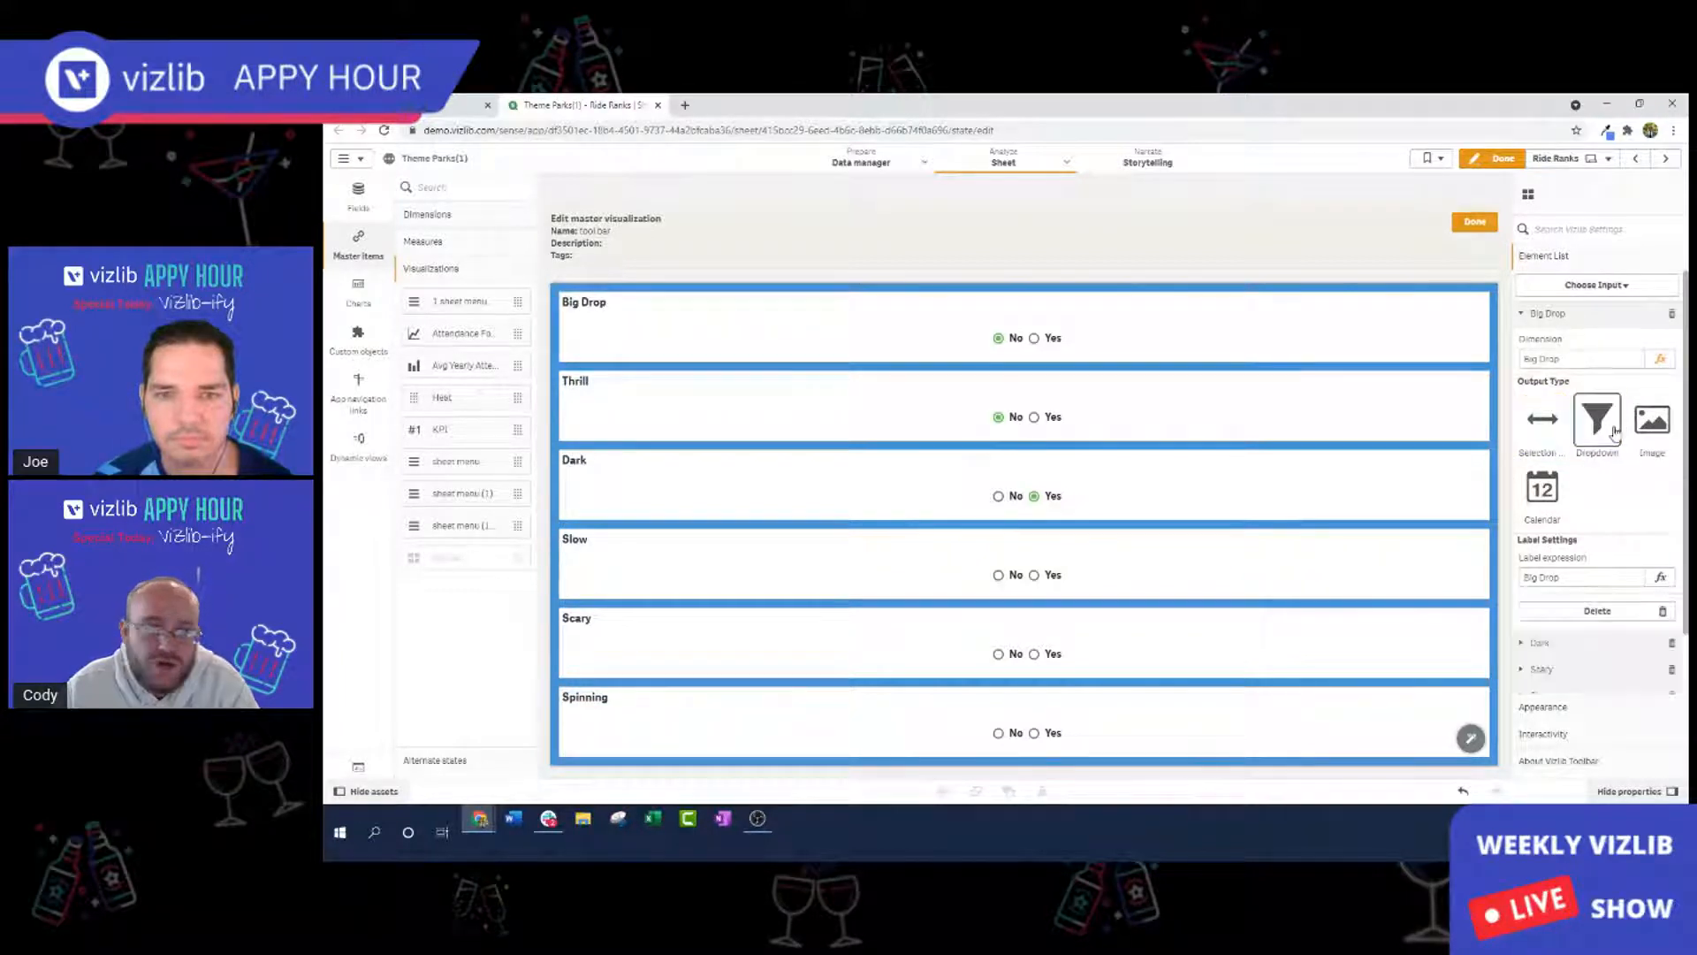
click(1543, 423)
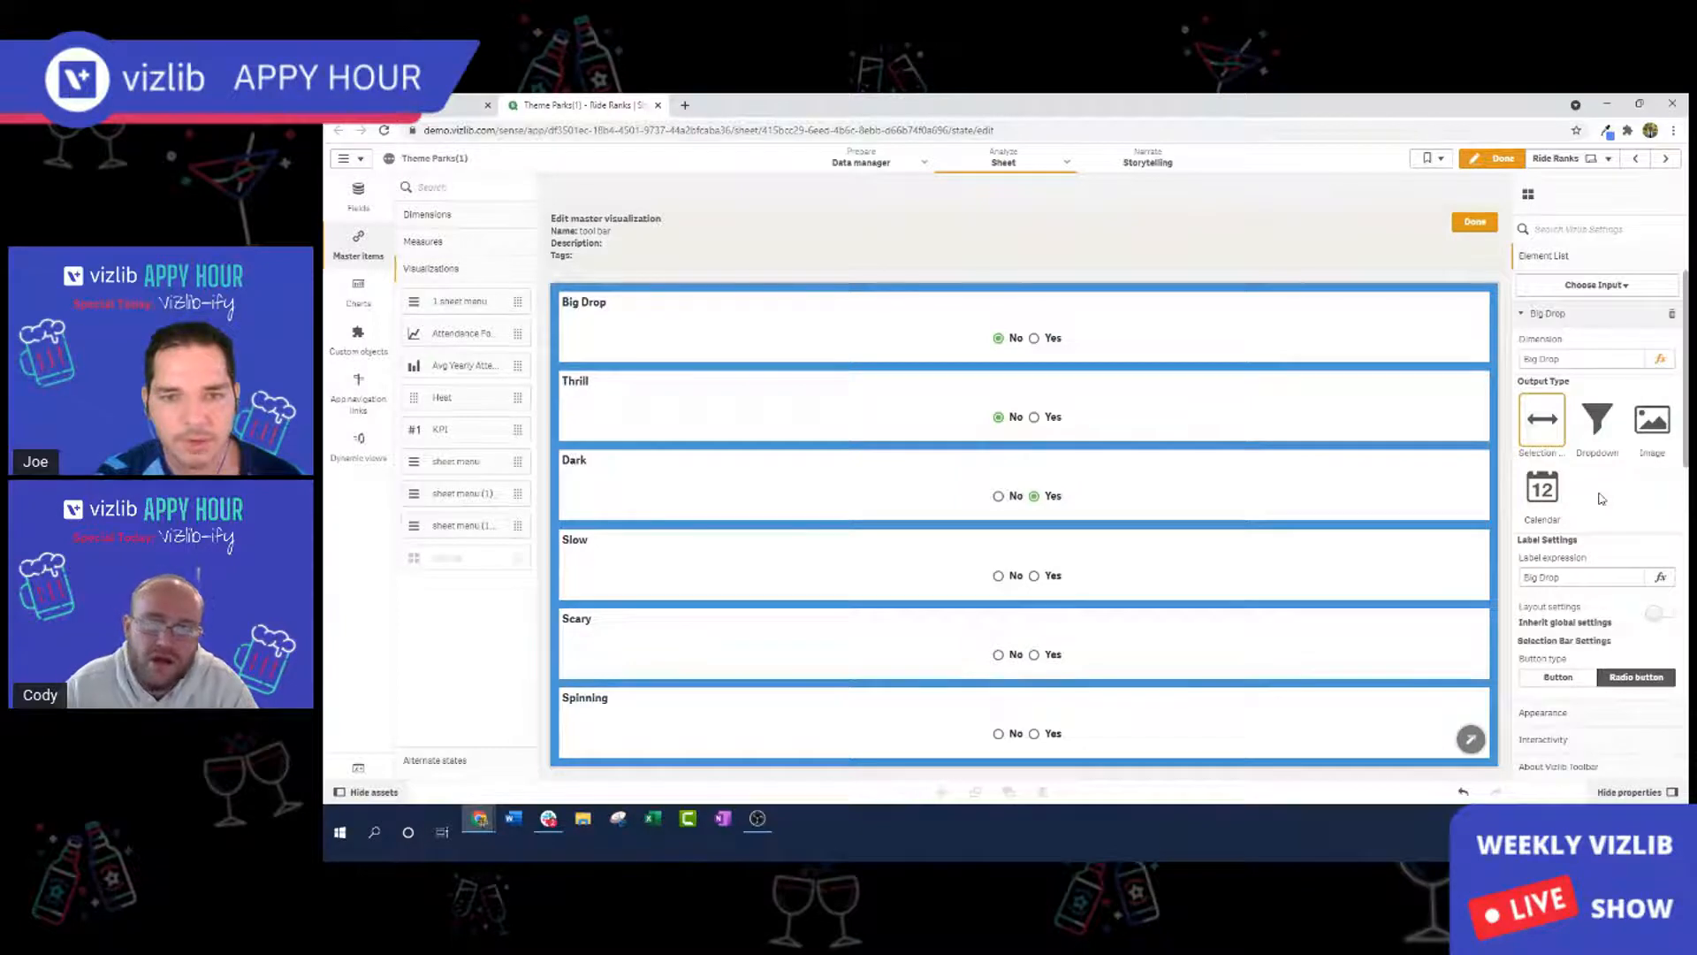
click(1601, 316)
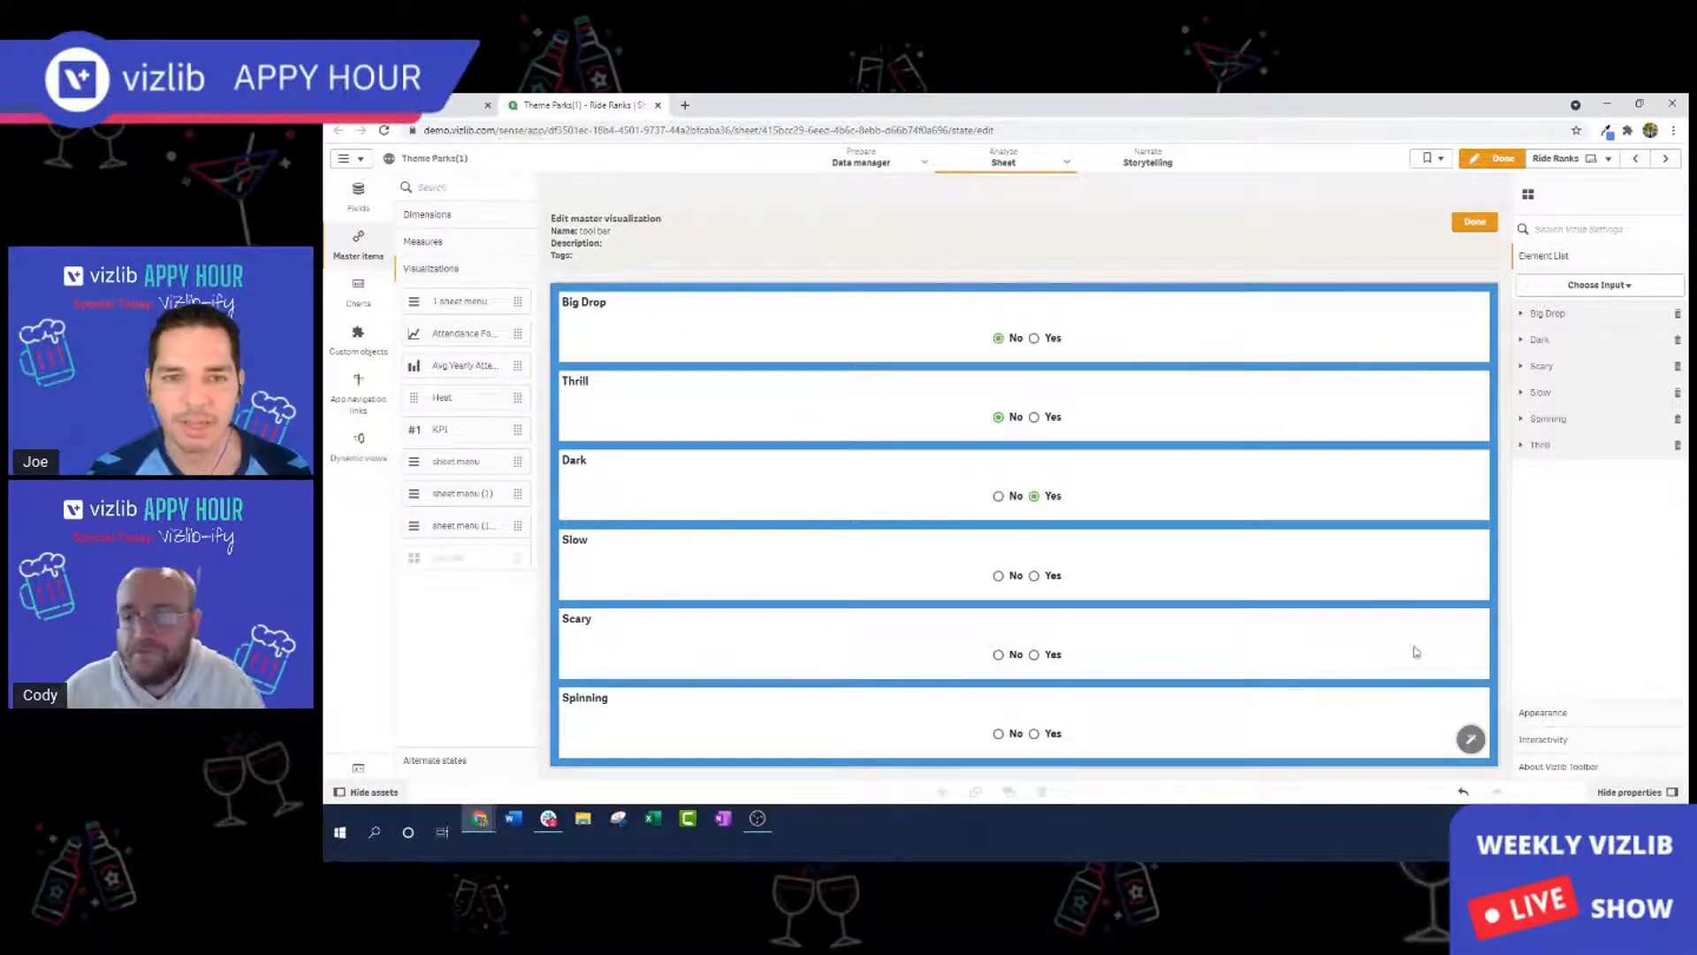
Add a dimension input for the Height field to the toolbar's element list.
click(1617, 286)
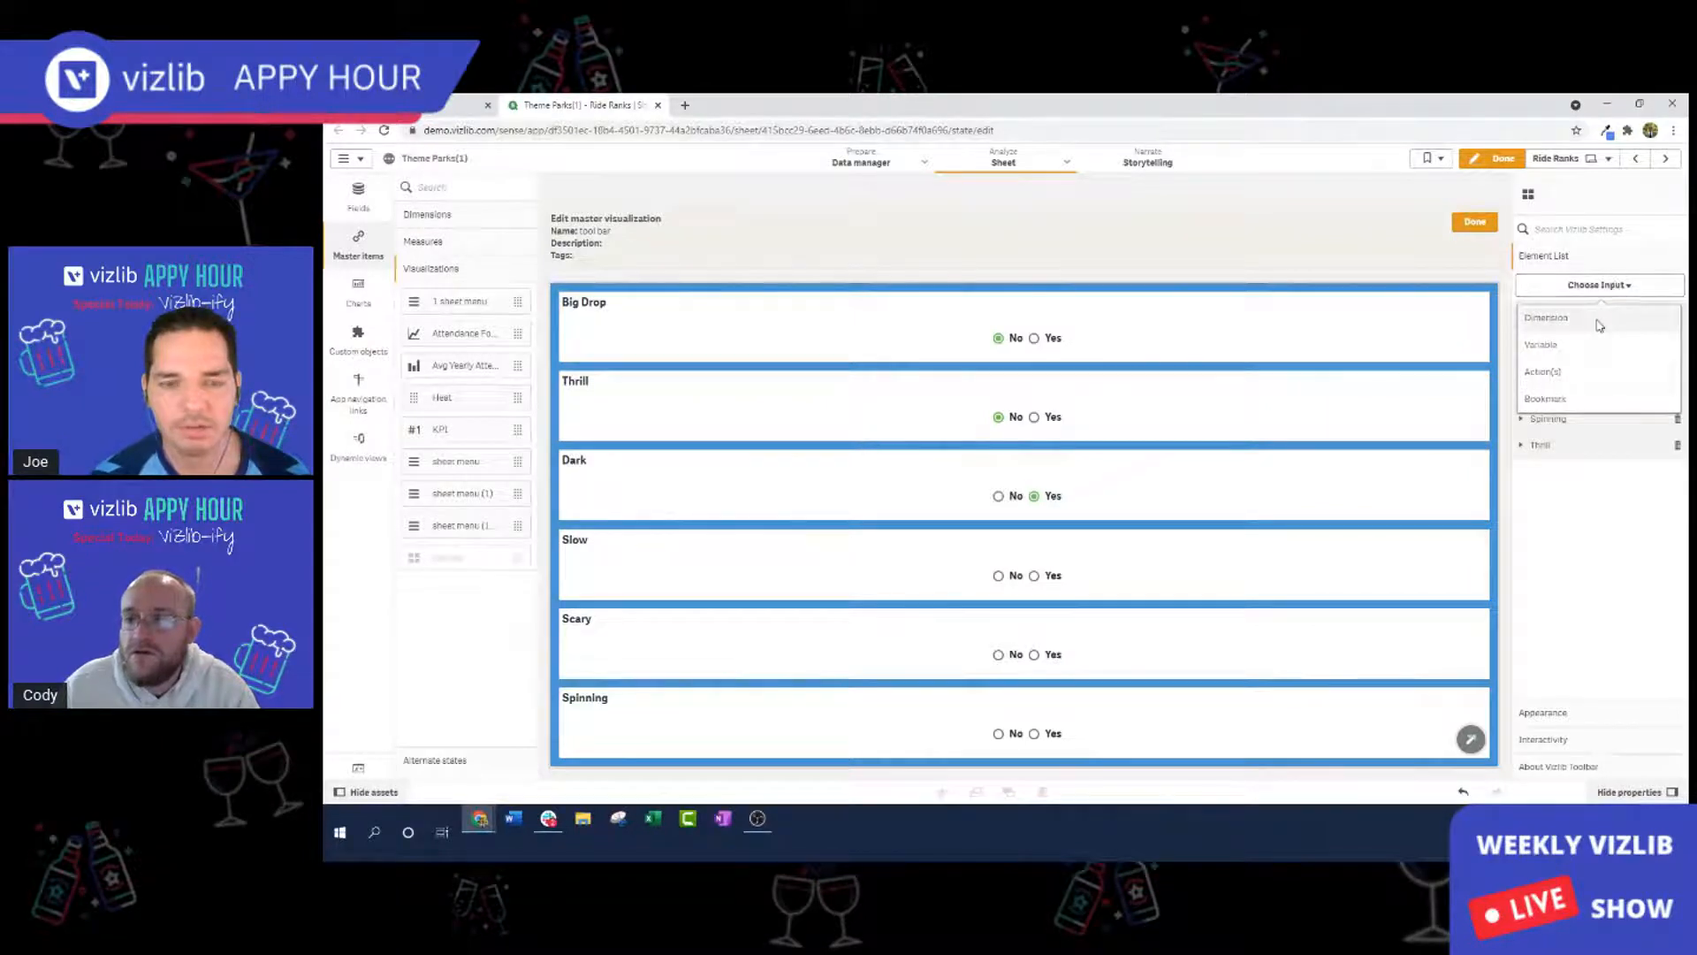
click(1599, 324)
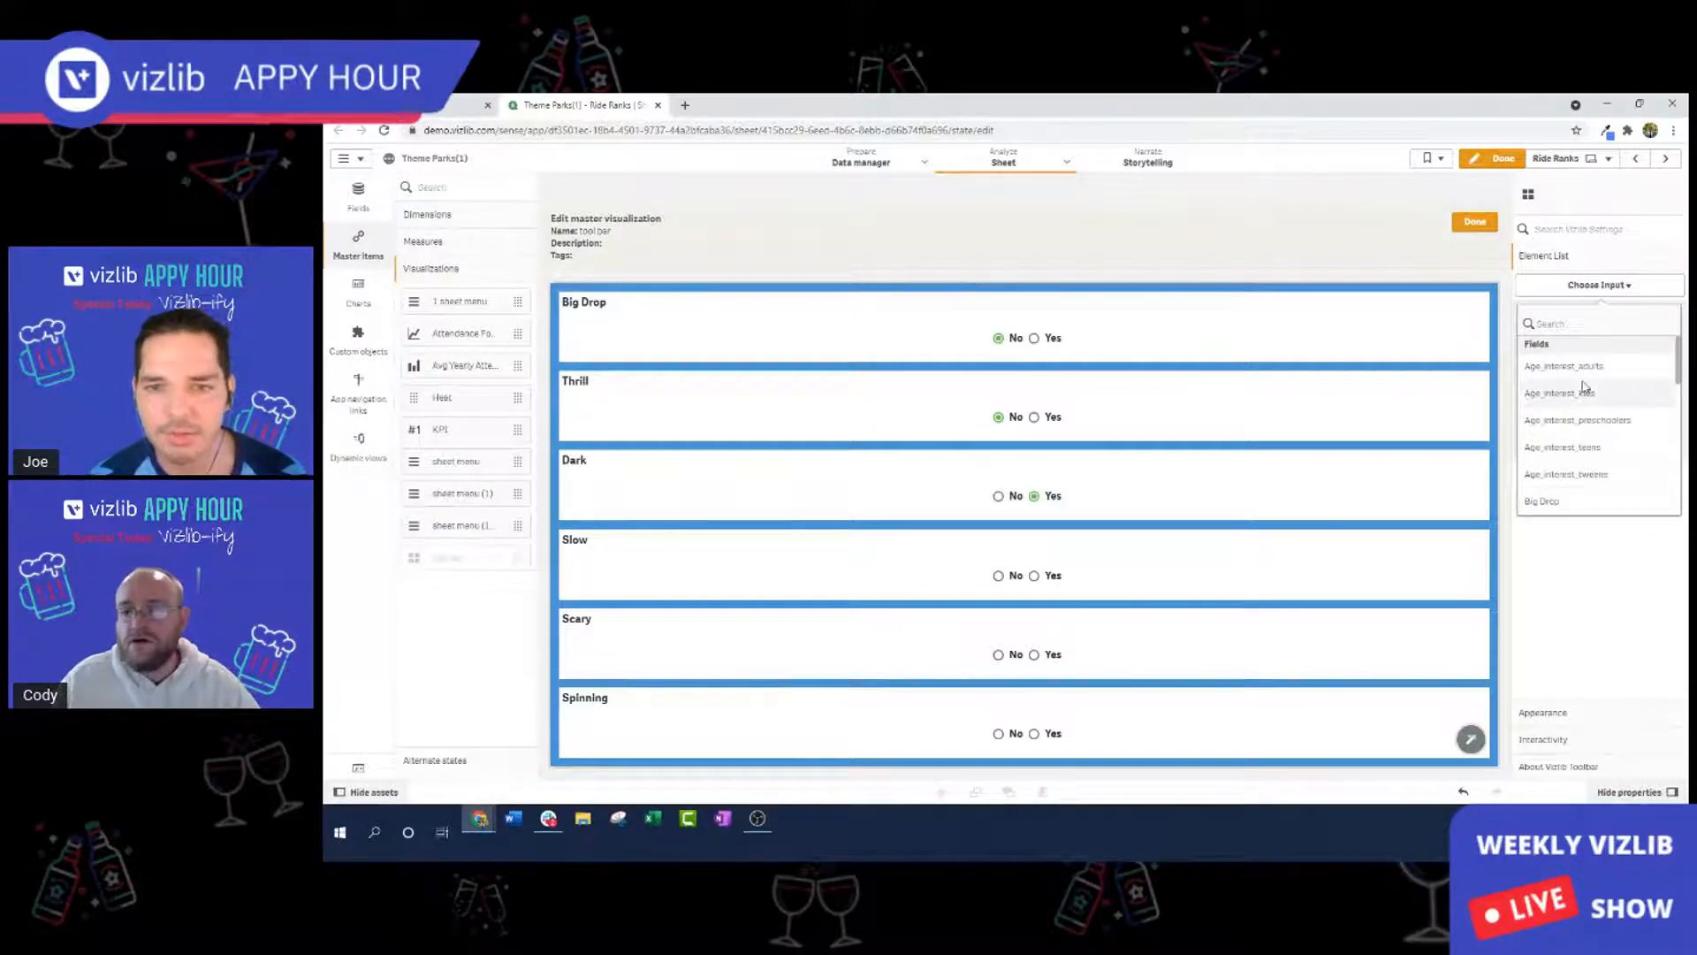
scroll(1590, 380, down, 2)
scroll(1589, 380, down, 2)
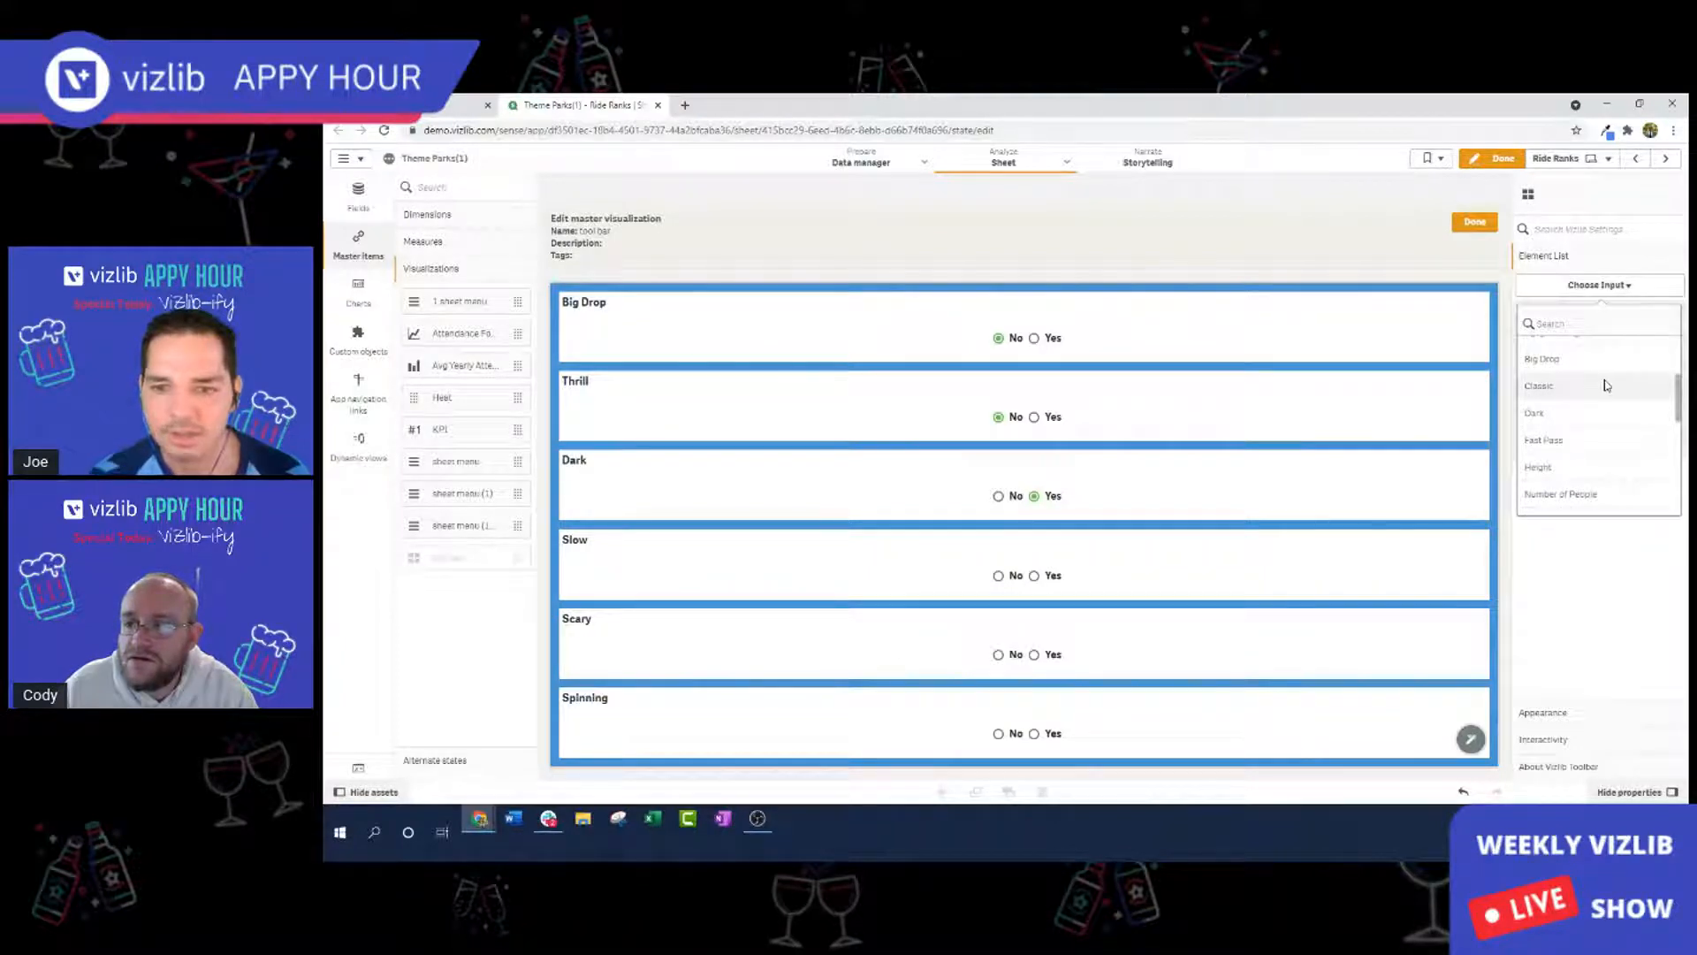
scroll(1604, 389, down, 2)
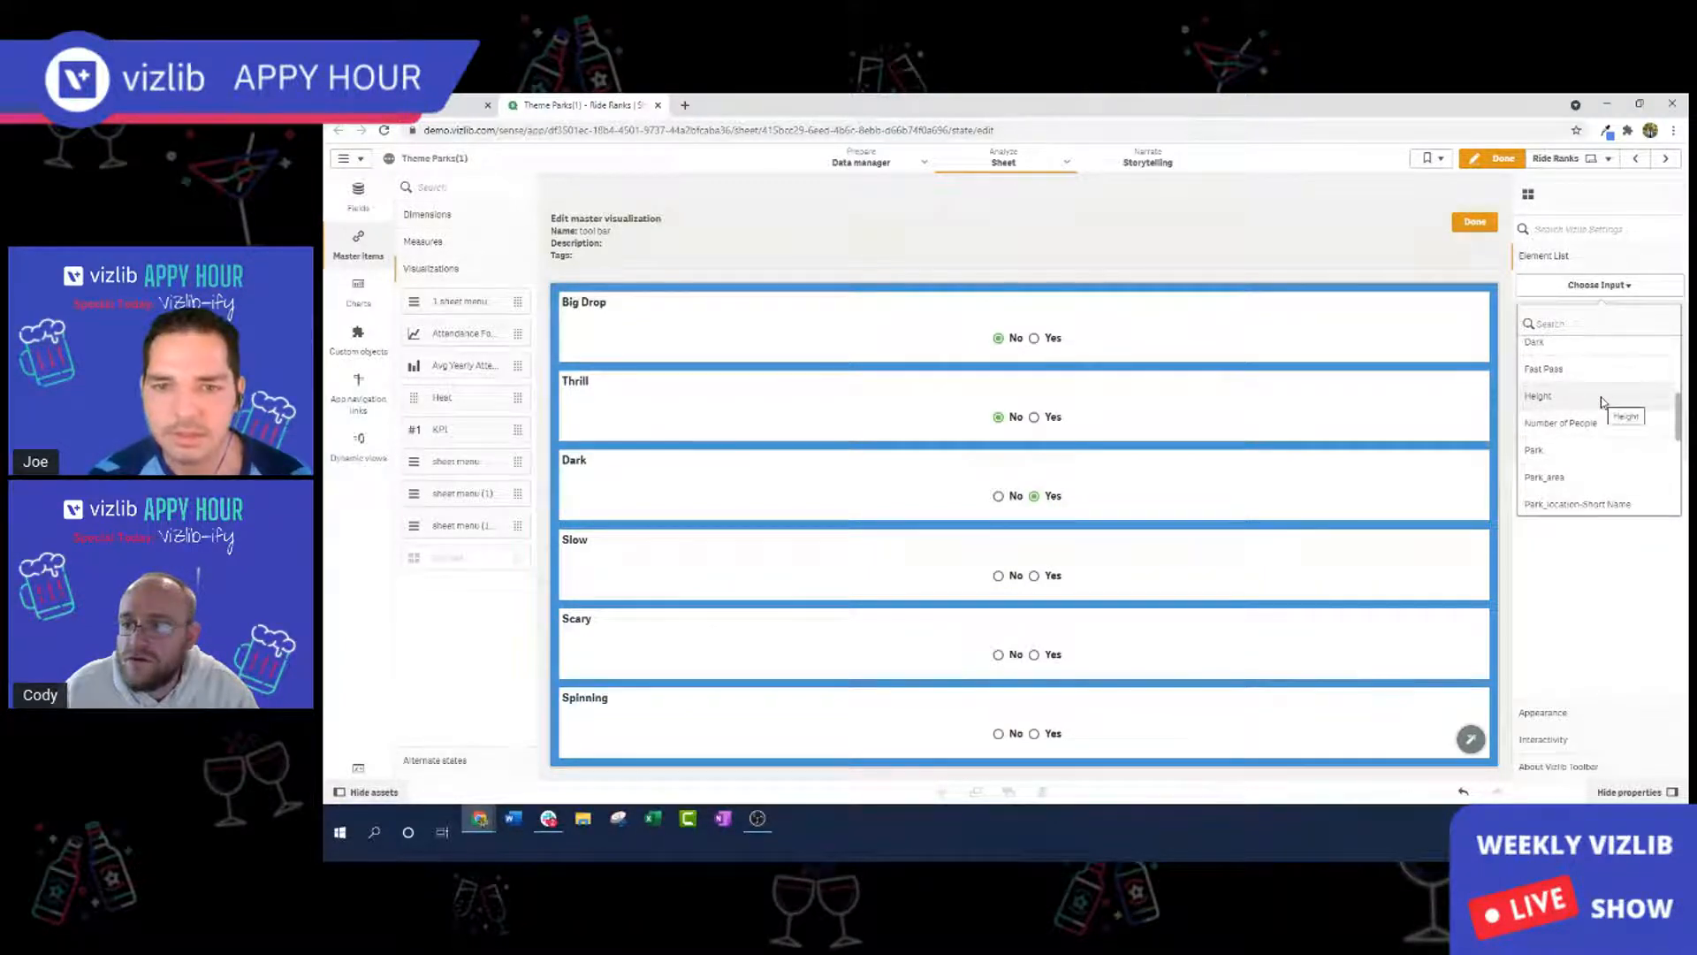
click(1600, 396)
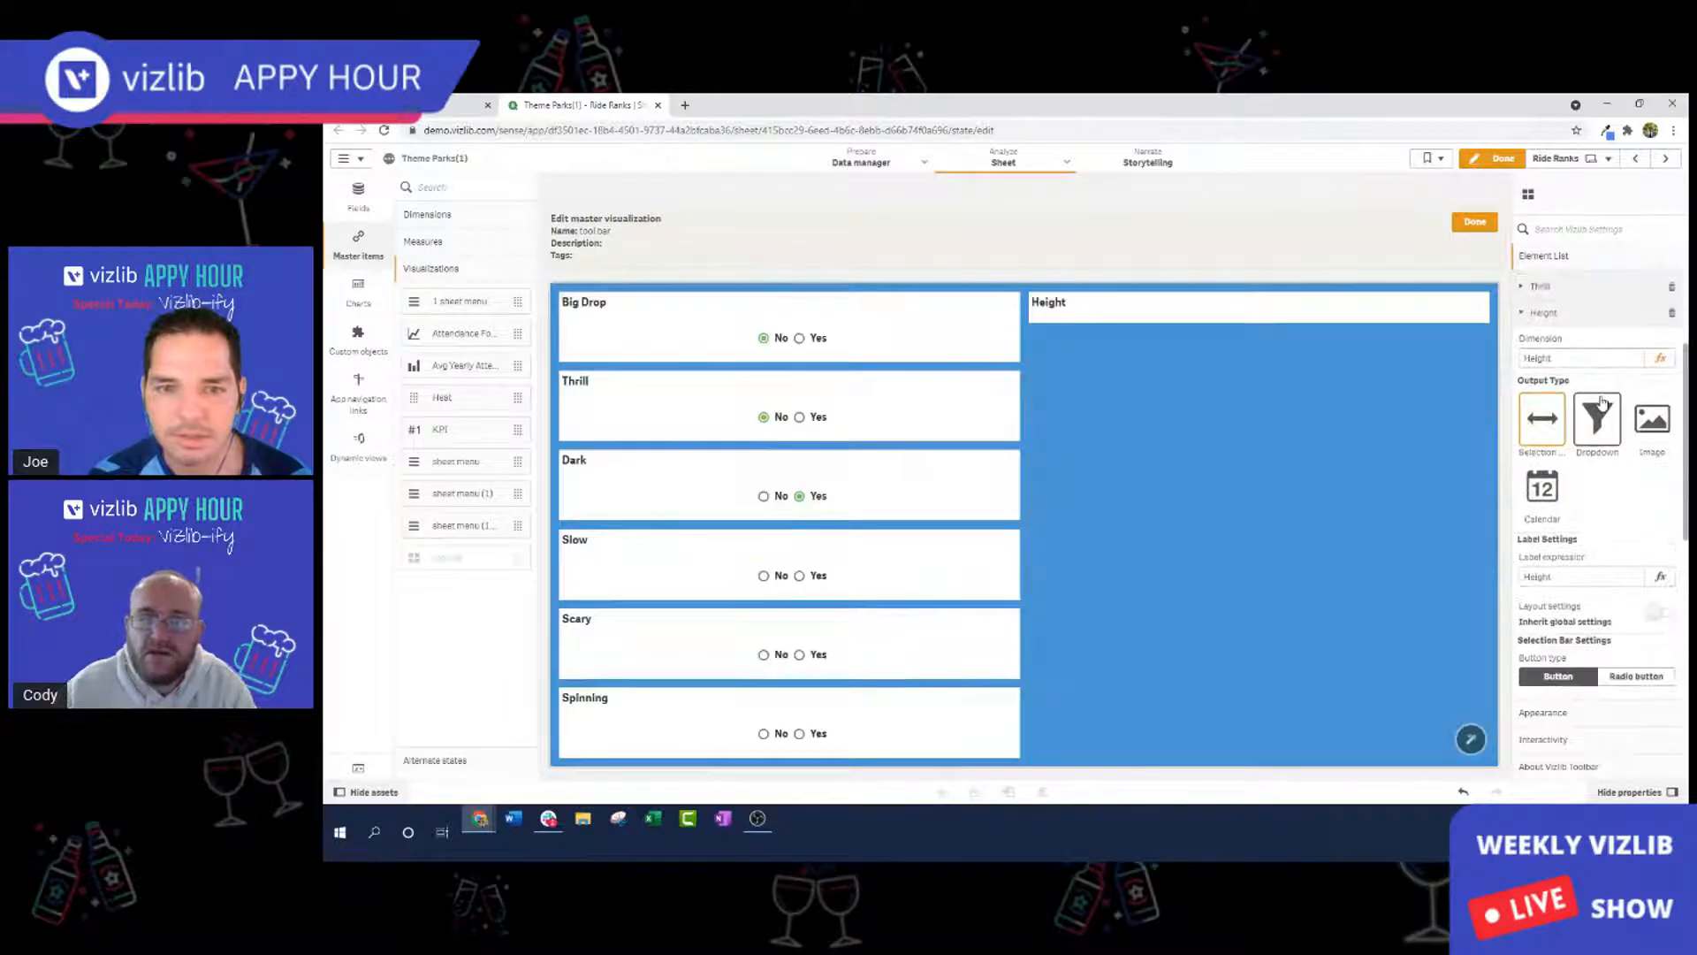
Resize the Height element in the Toolbar Layout Editor to the same height as the Big Drop element and apply the layout.
click(1470, 739)
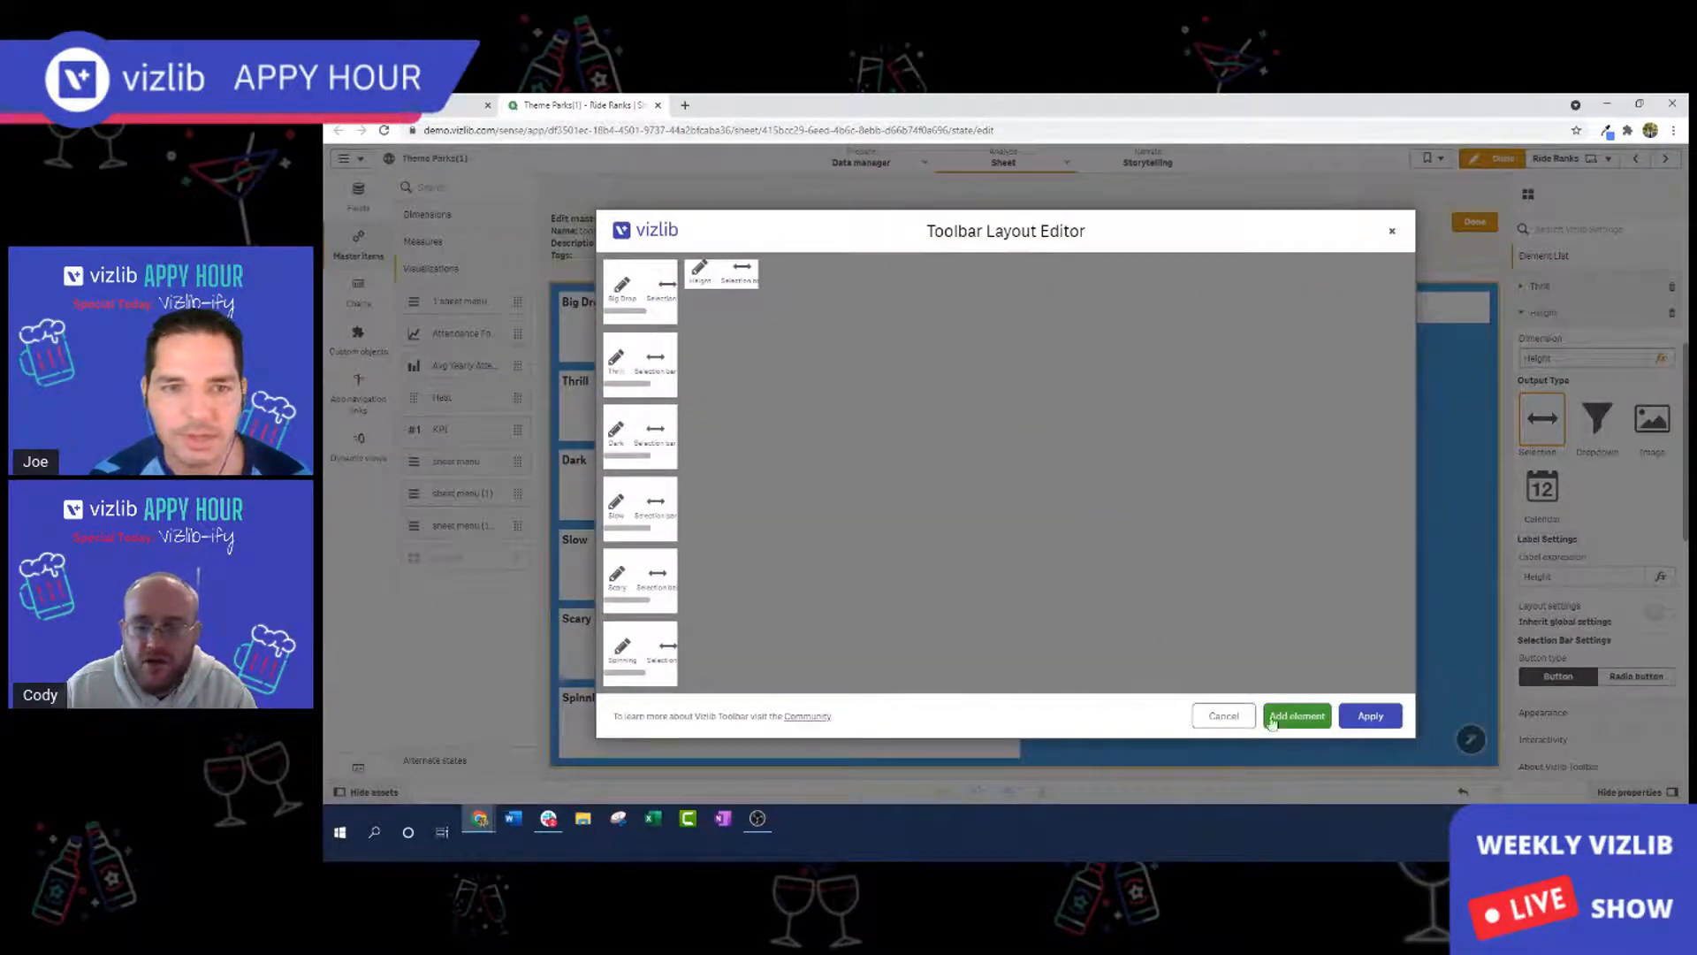
click(1241, 718)
click(1470, 740)
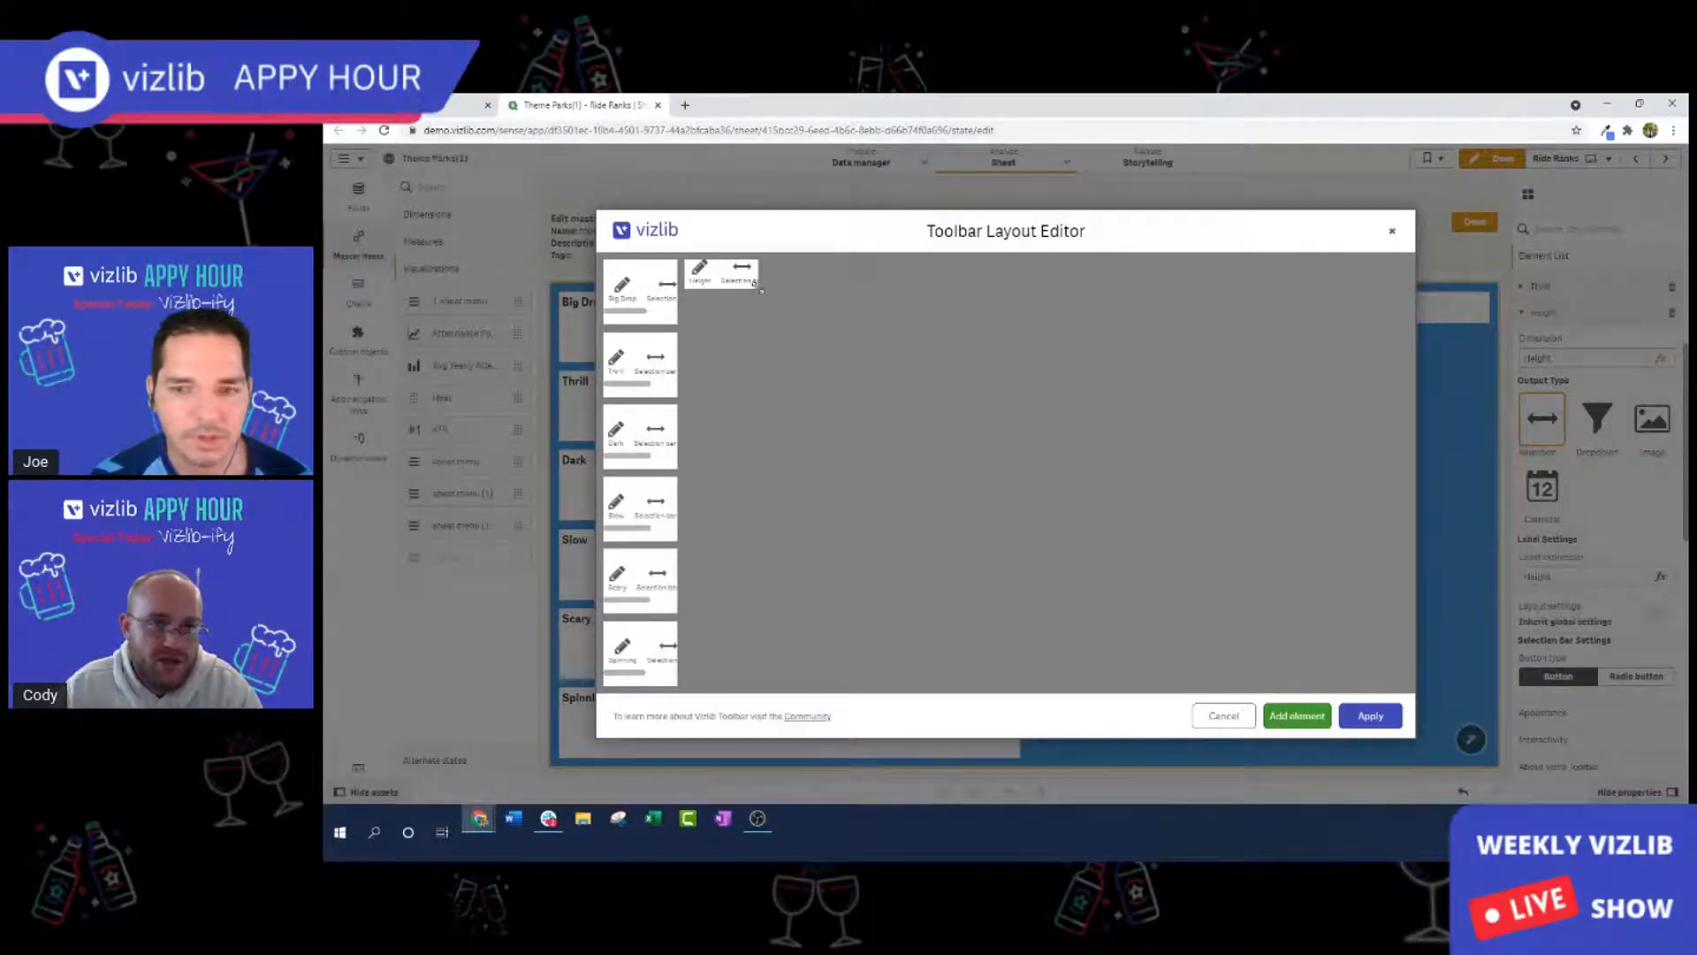
drag(756, 283, 758, 358)
click(1371, 717)
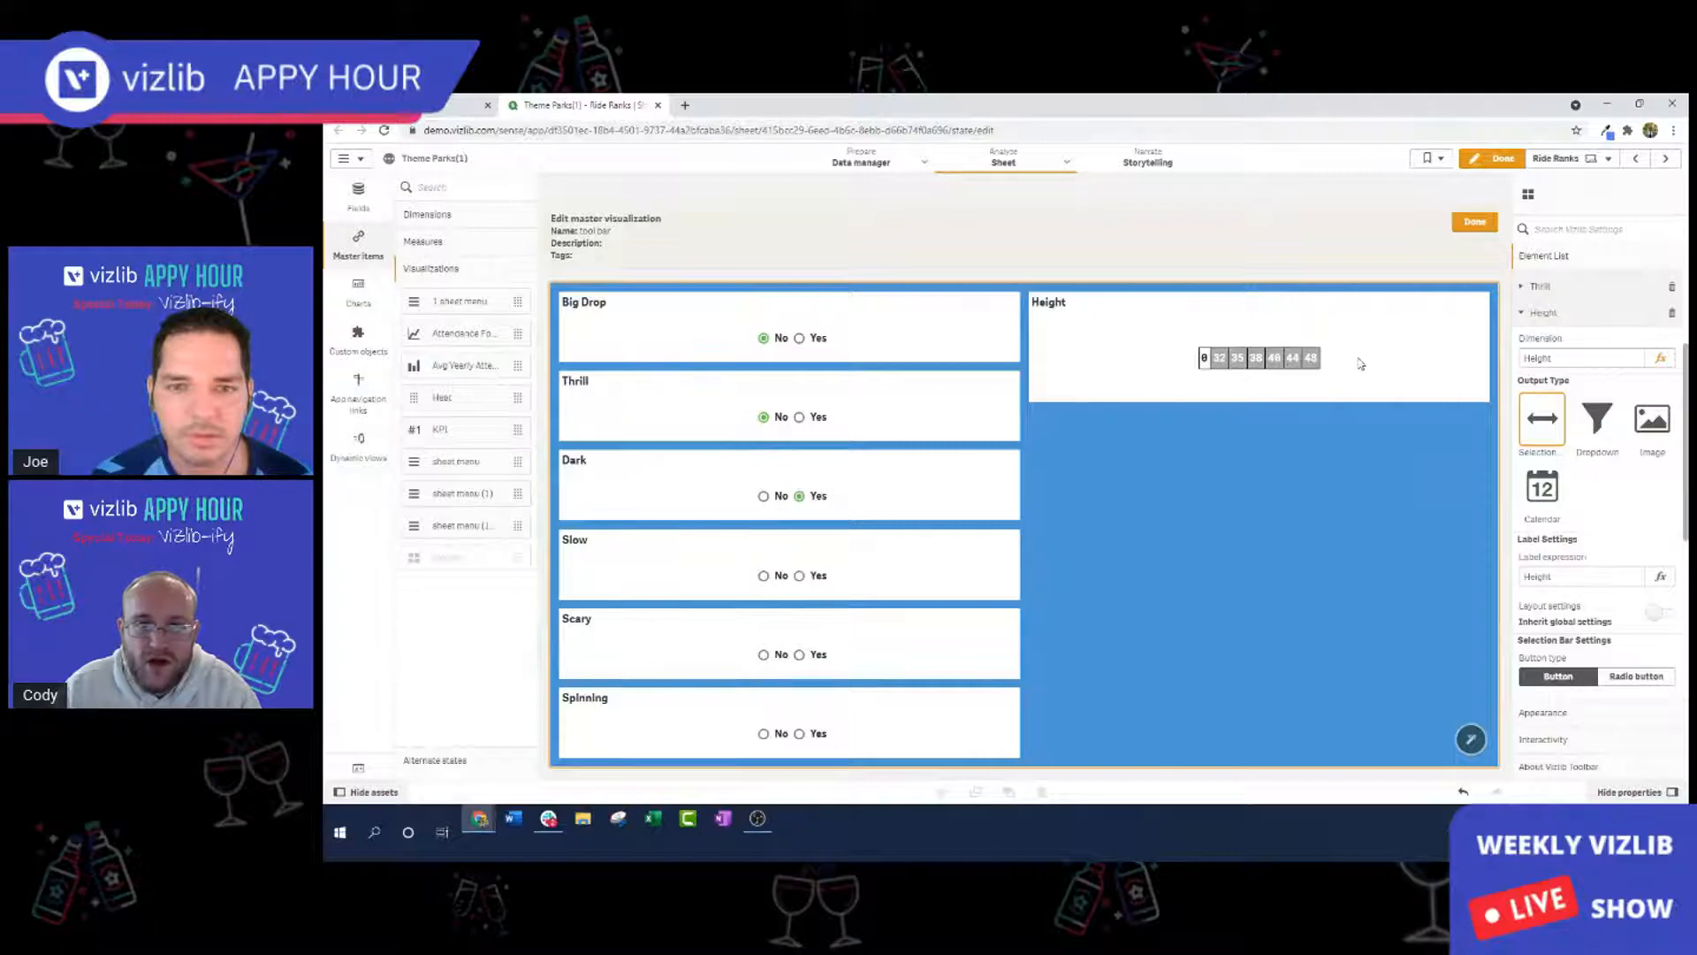
click(1471, 740)
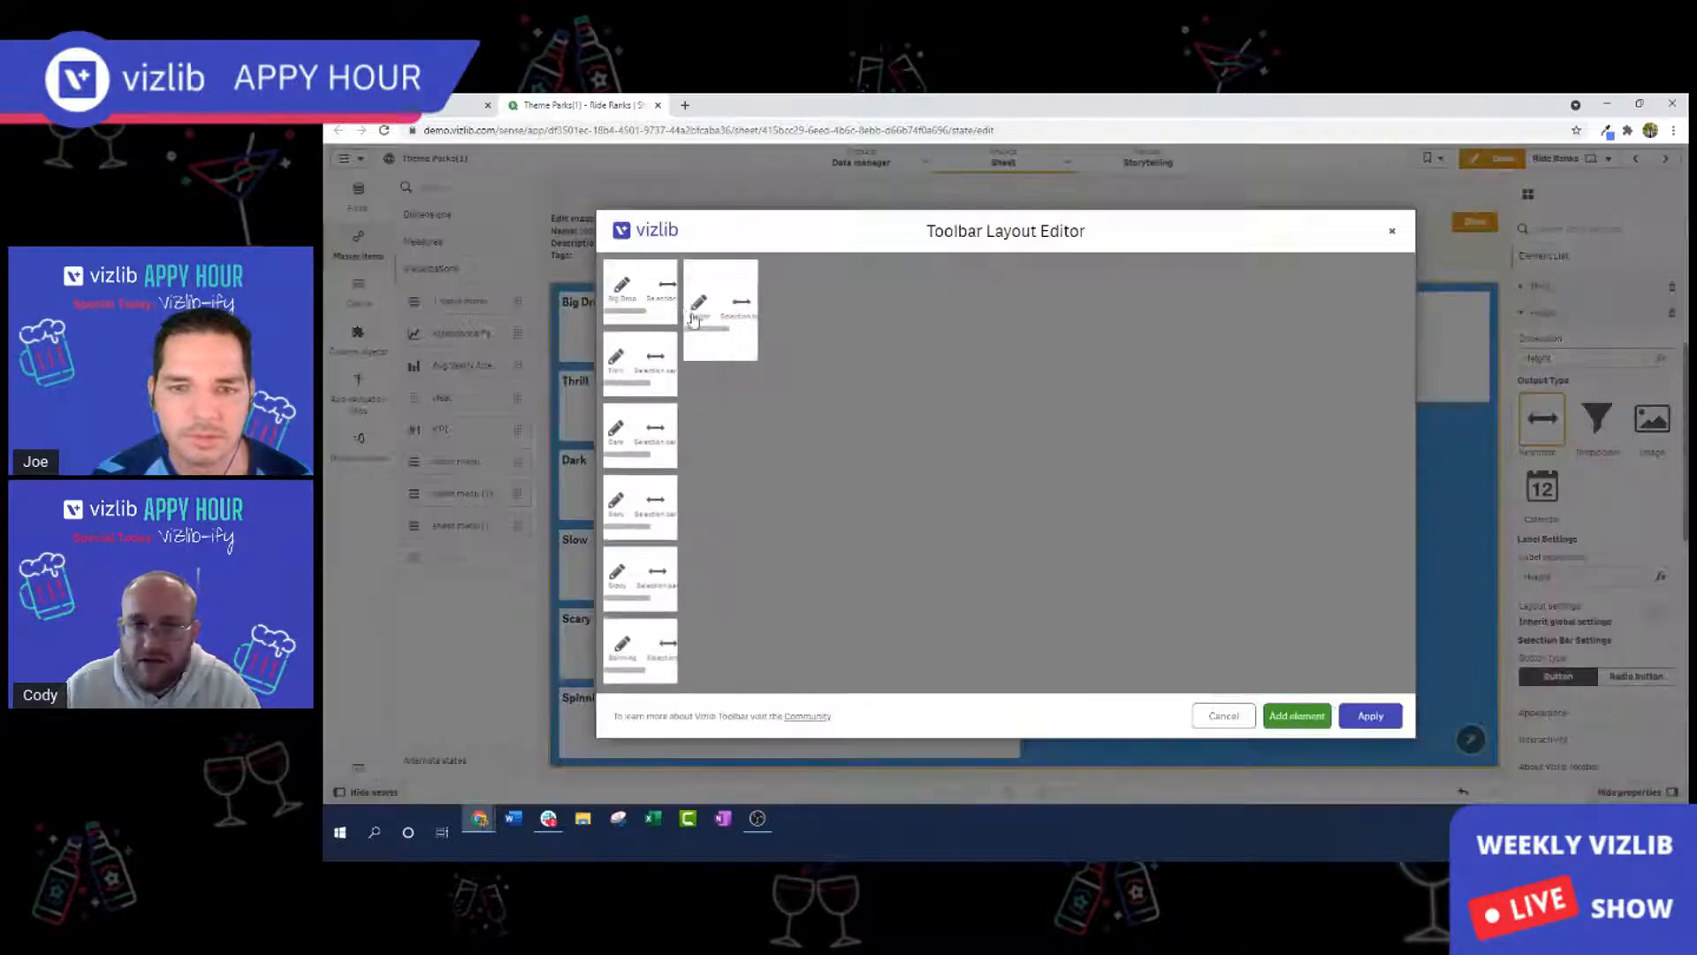
drag(756, 347, 756, 323)
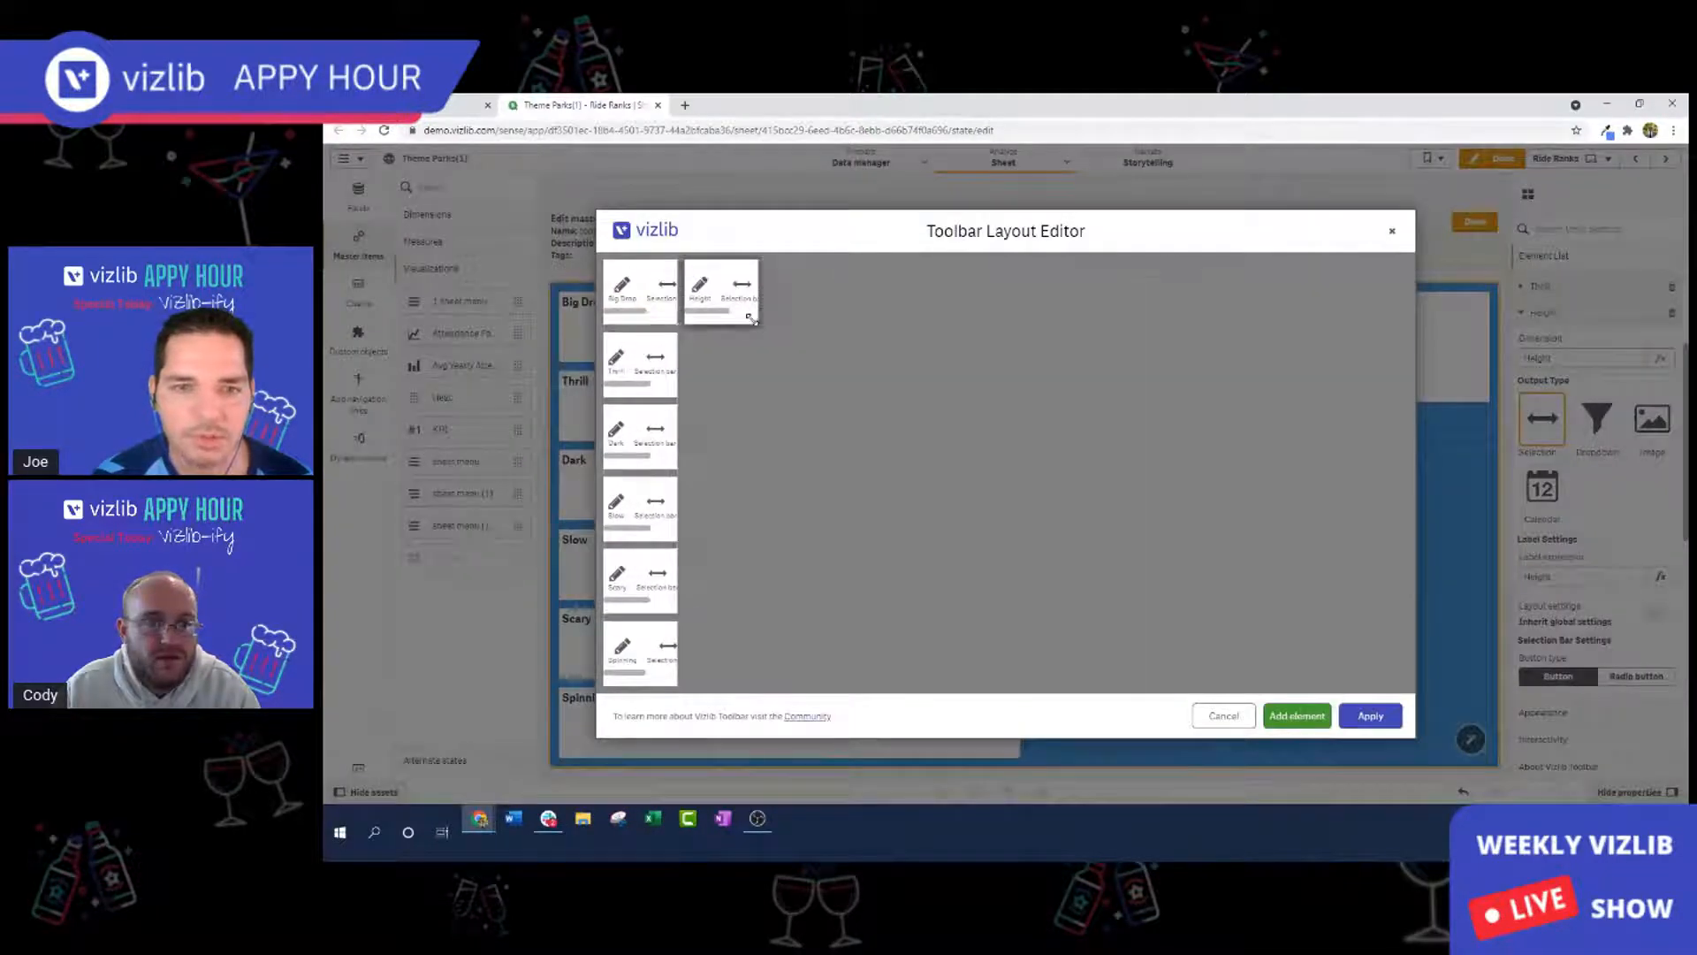
click(1369, 717)
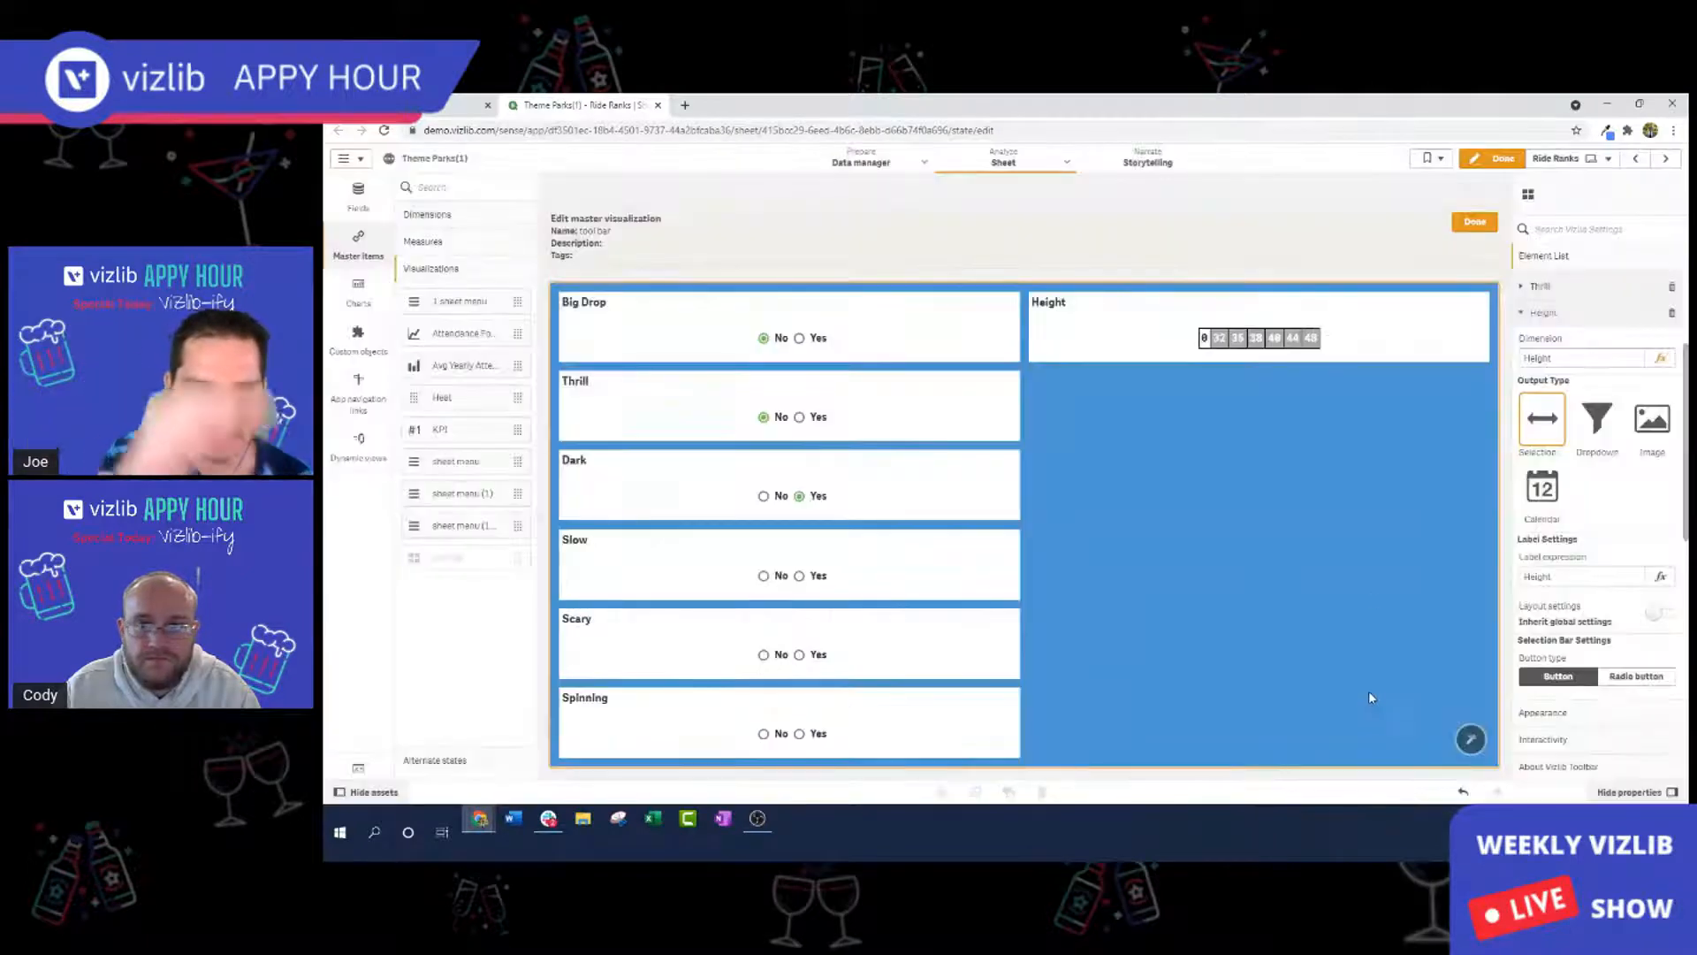
Move the Height element below Spinning in the toolbar layout, apply it, and finish editing the master visualization and the sheet.
click(1471, 741)
drag(738, 309, 658, 672)
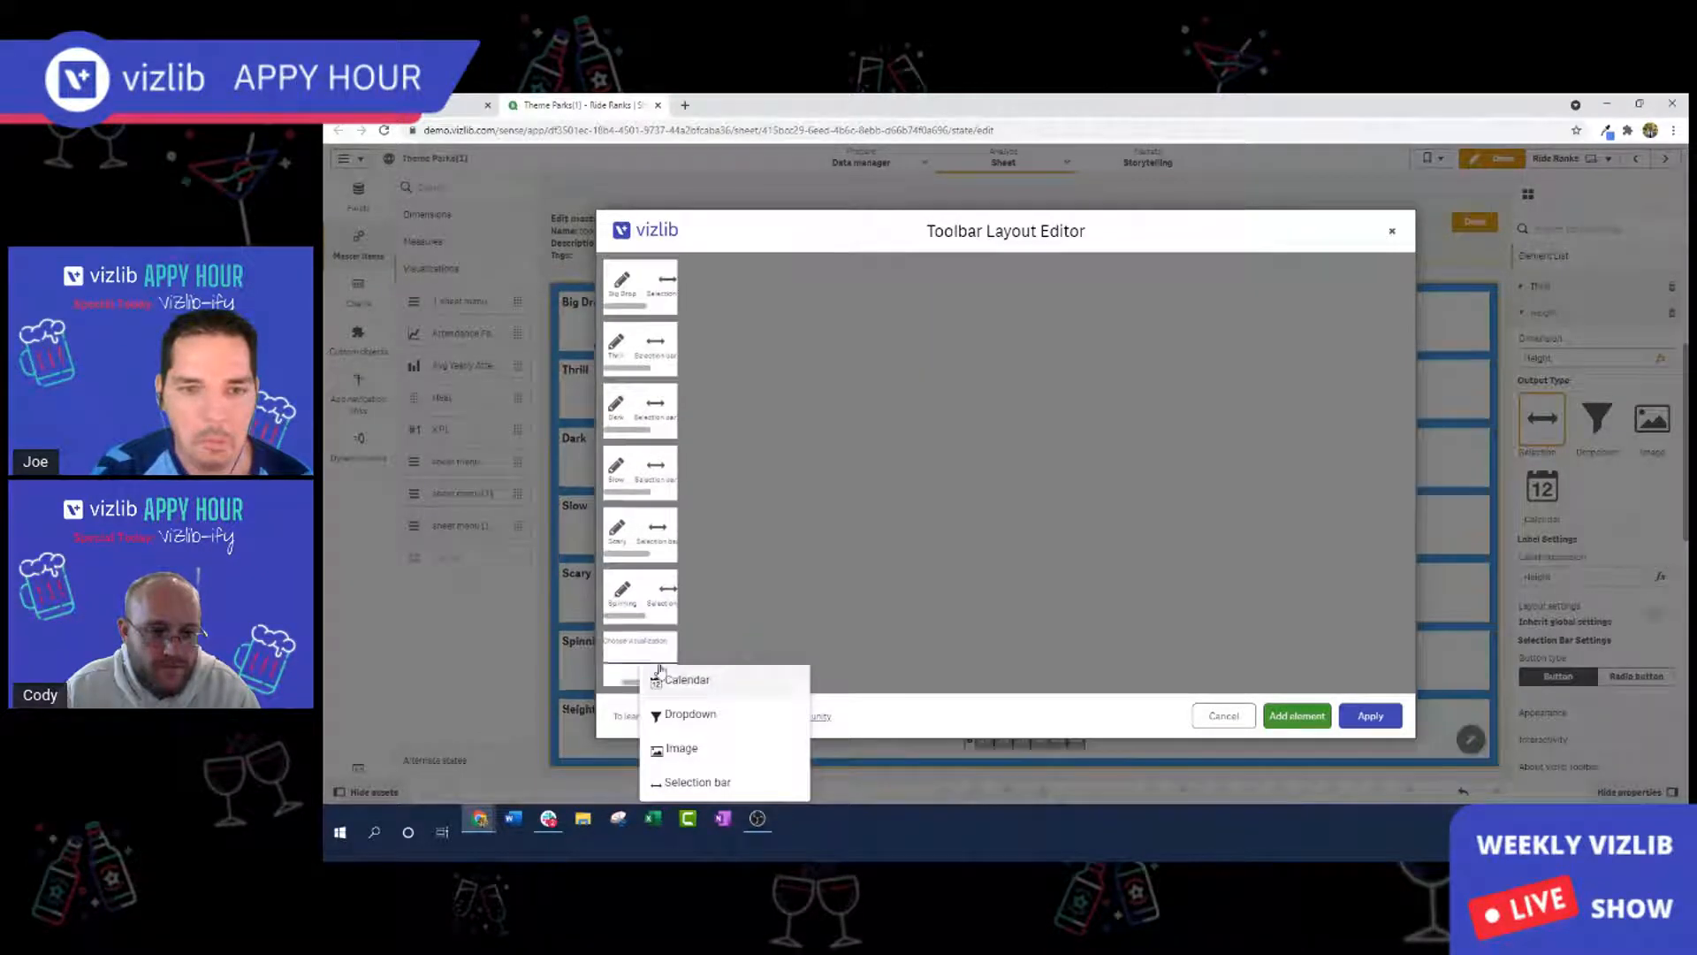
click(819, 619)
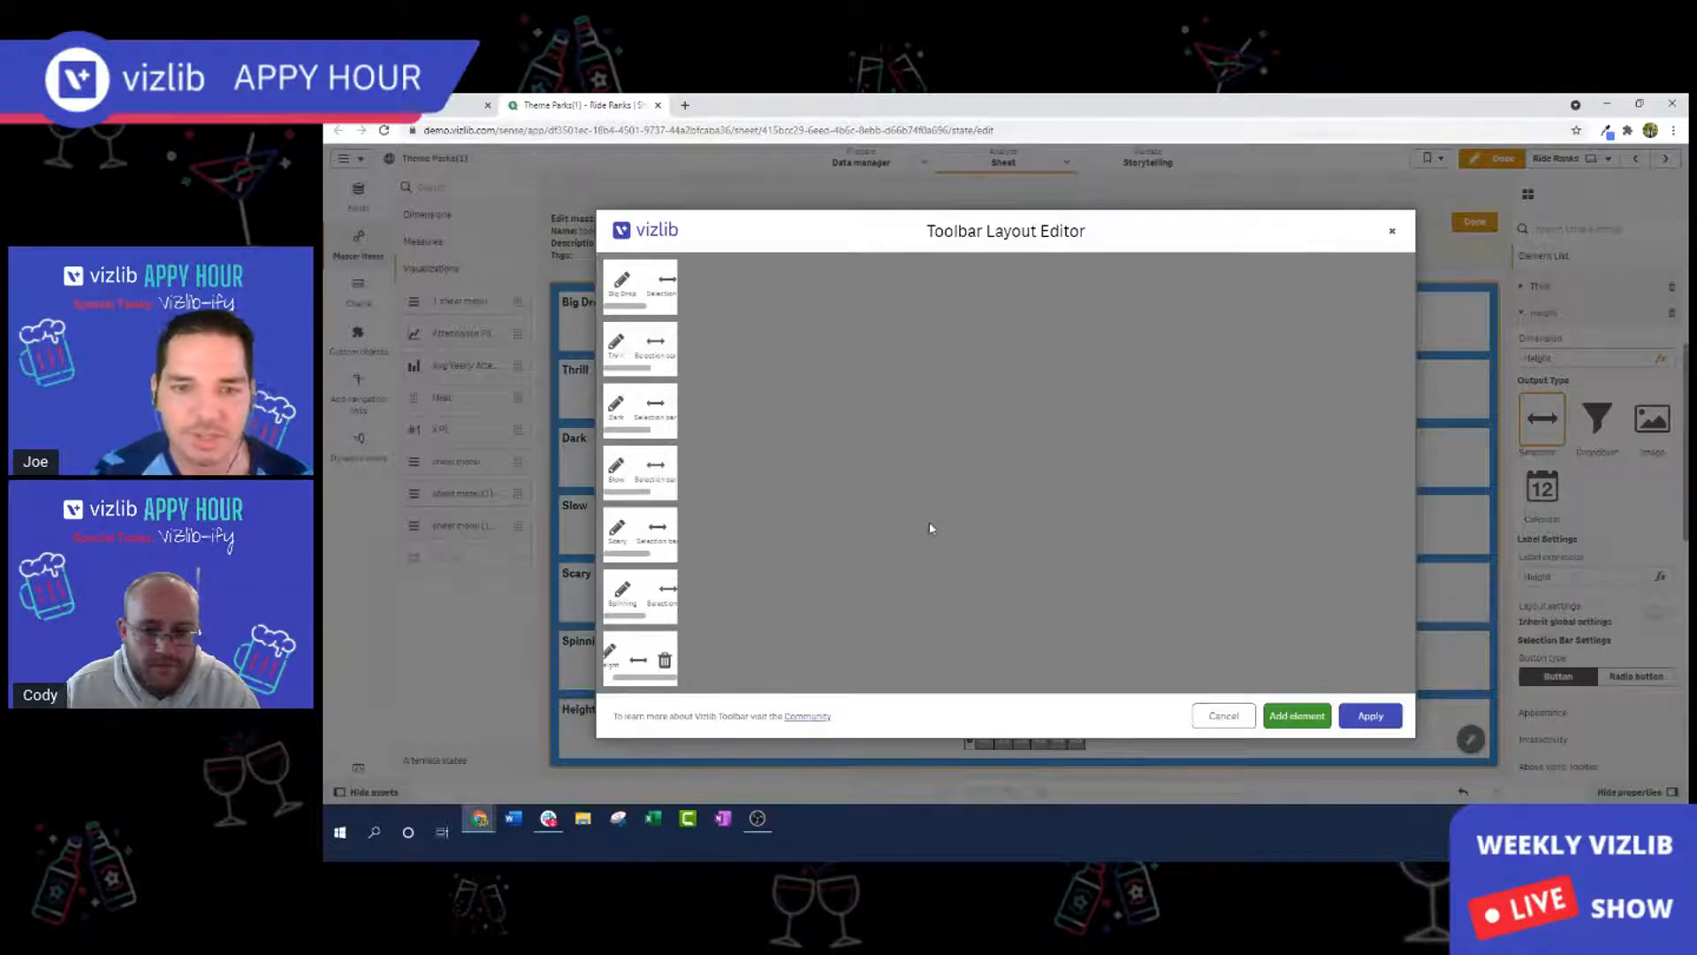
click(1372, 717)
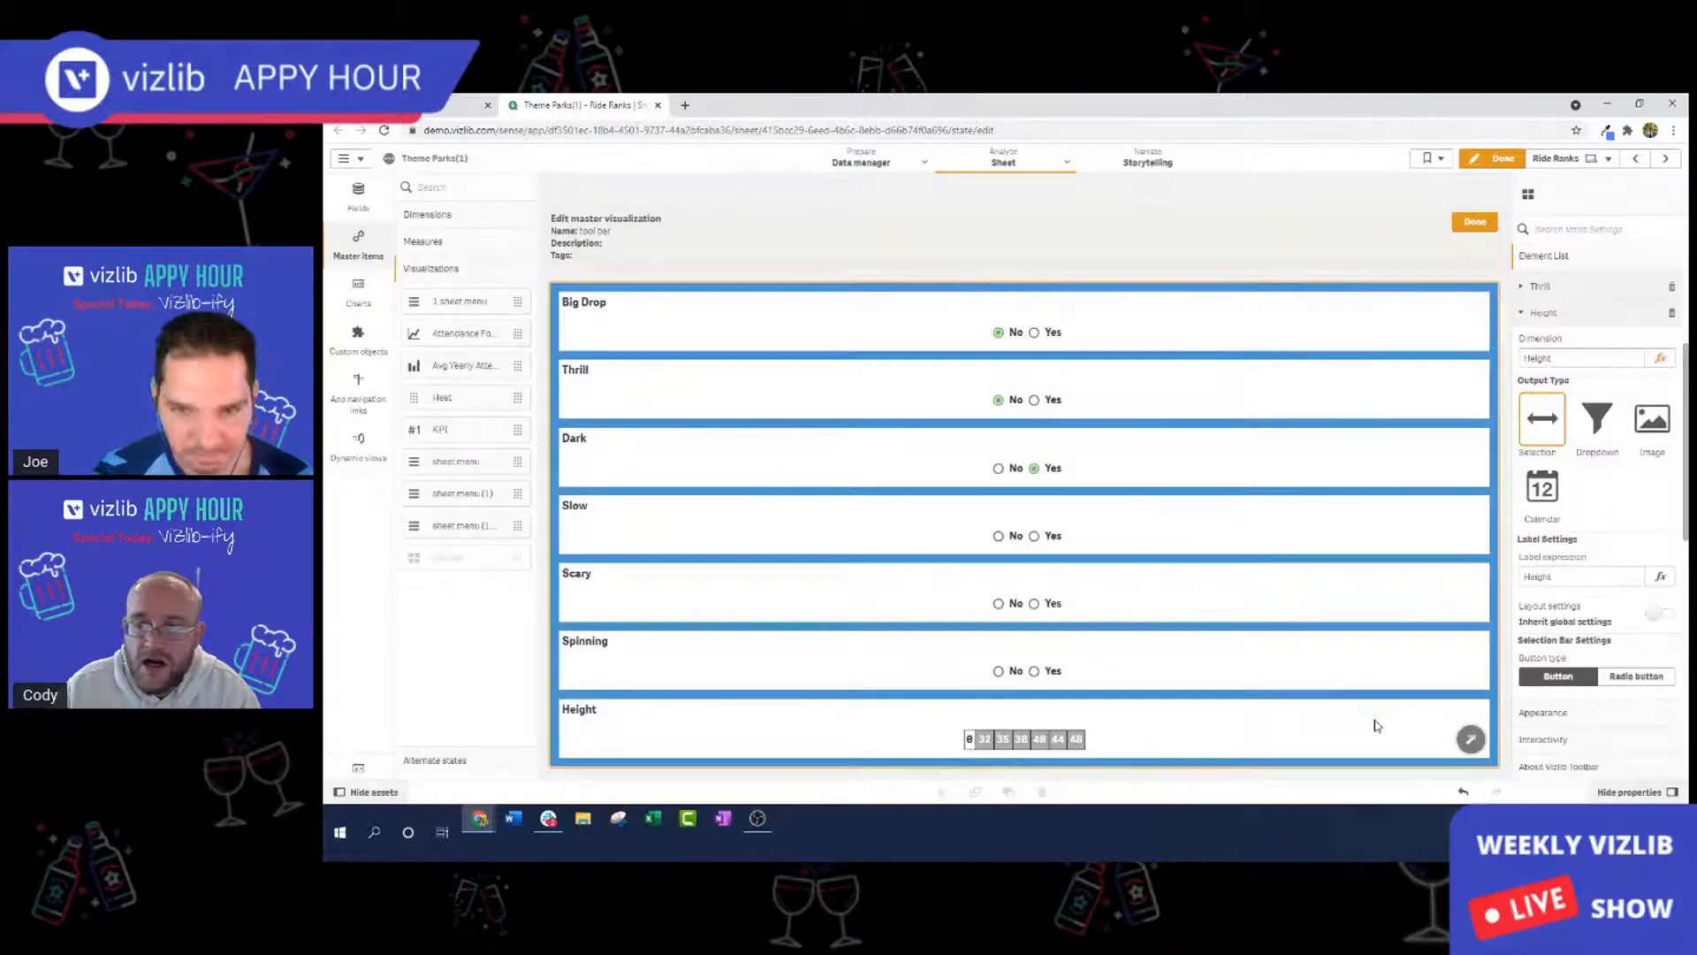
click(1475, 221)
click(1492, 165)
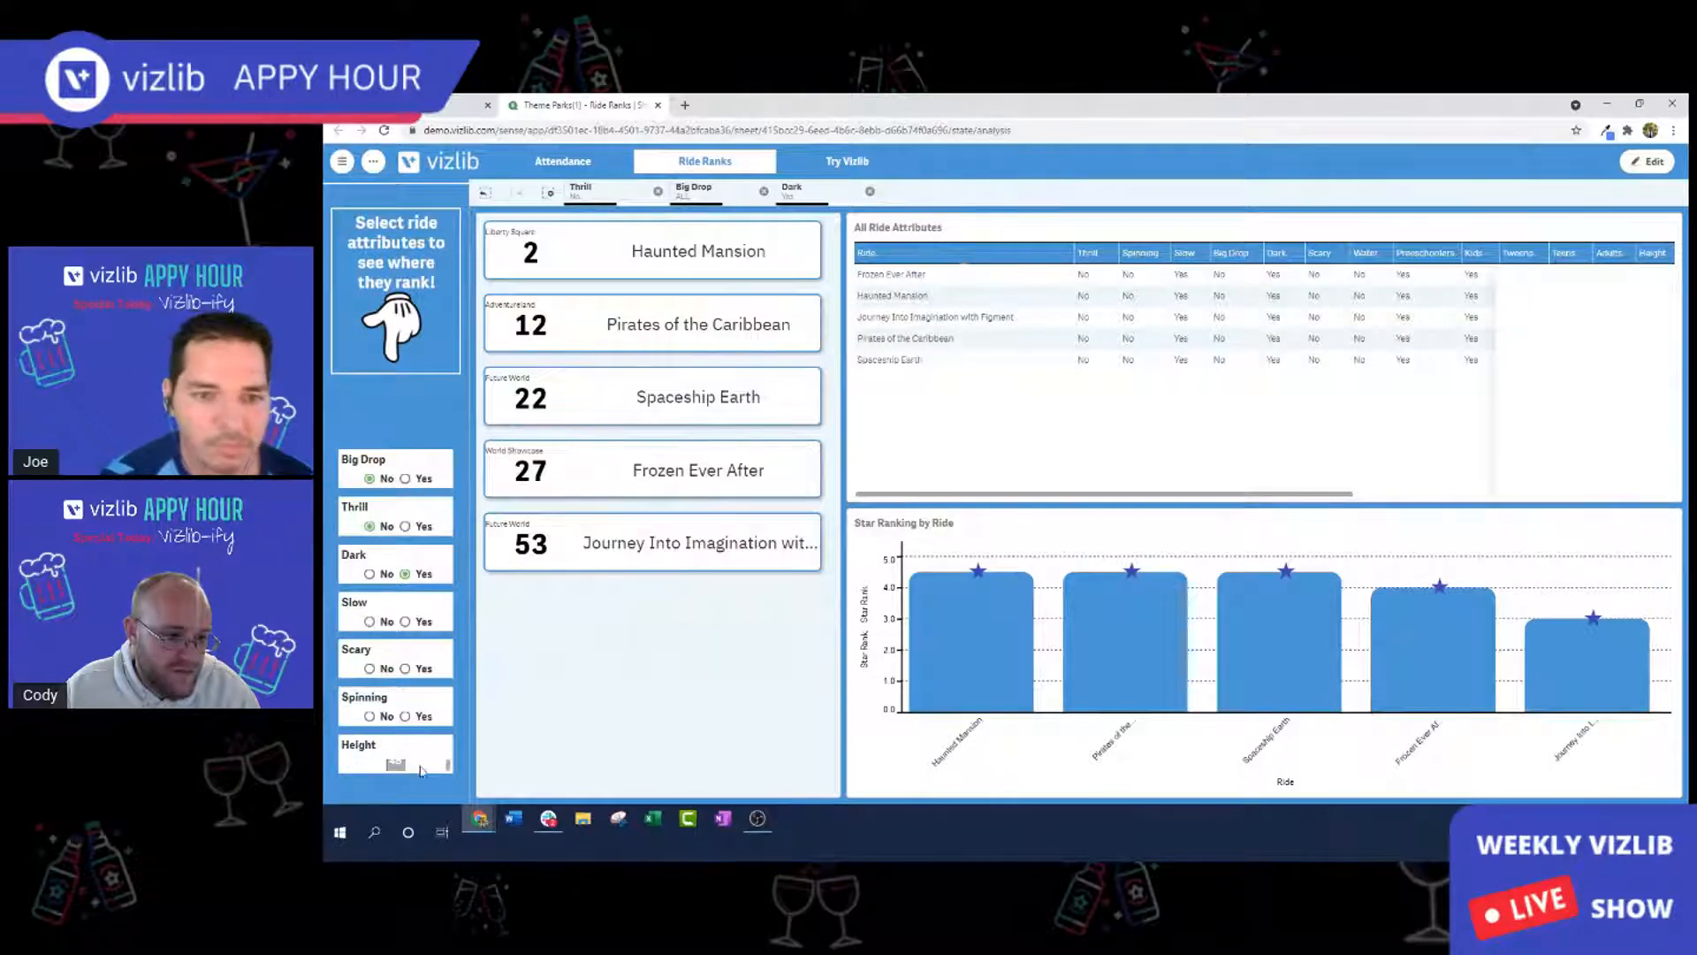
scroll(434, 766, down, 1)
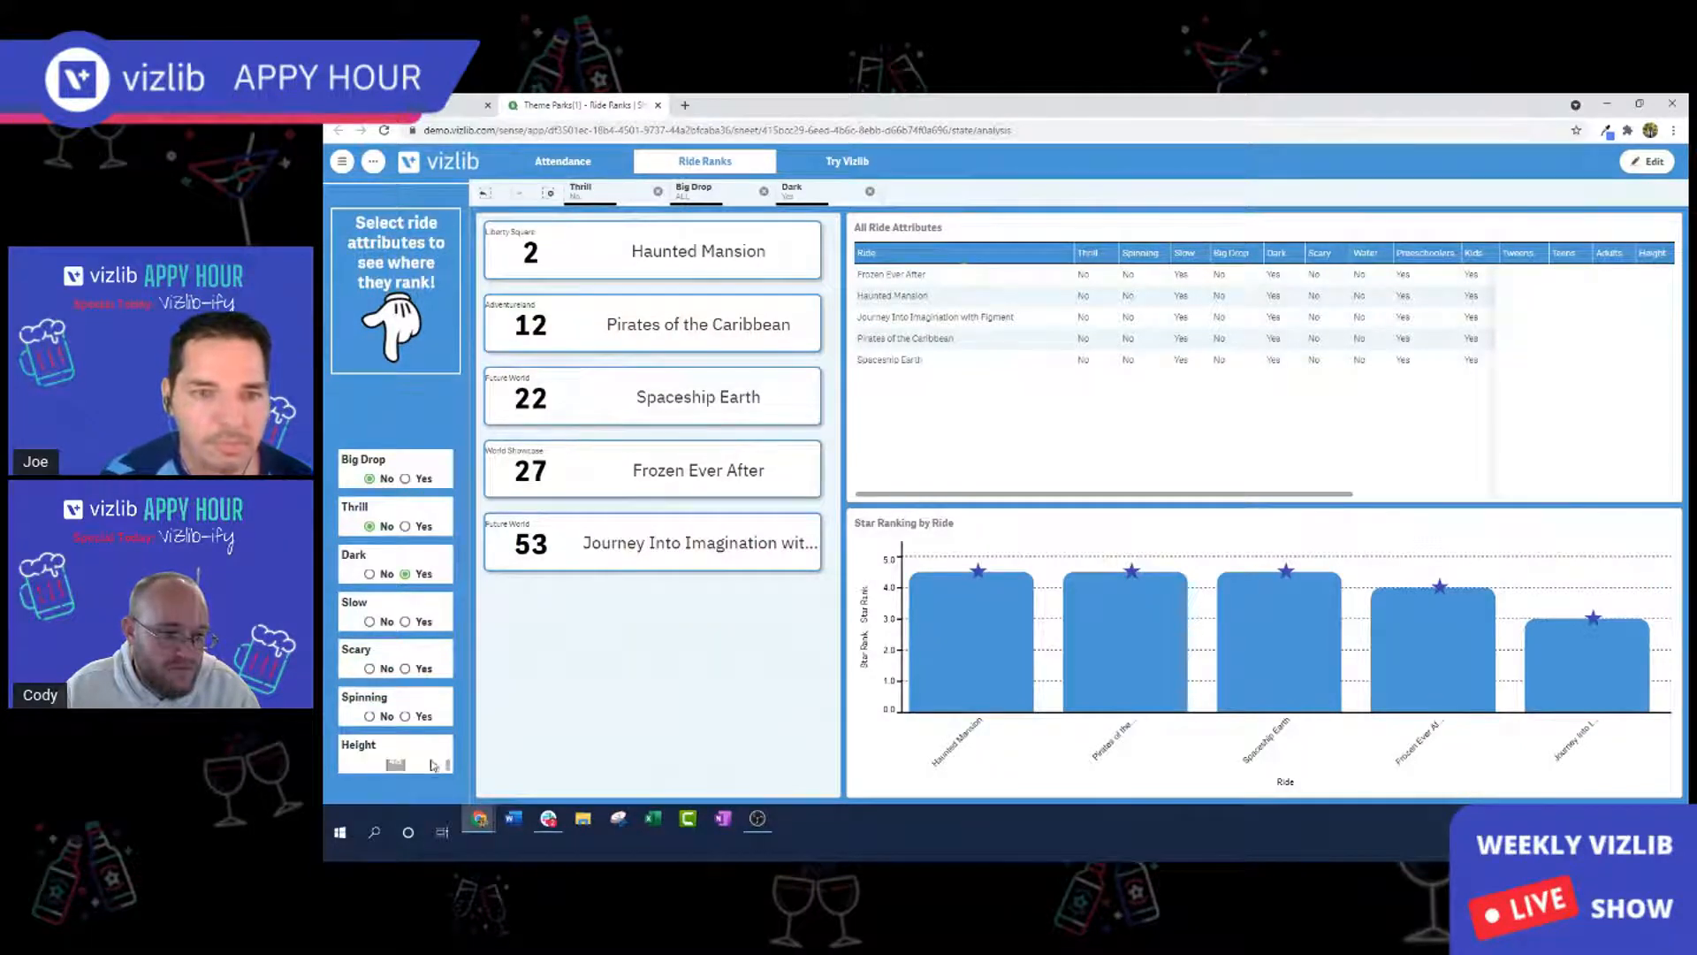
Make the Height element of the side menu's toolbar about twice as tall as the others, apply the layout and leave sheet editing.
click(1653, 162)
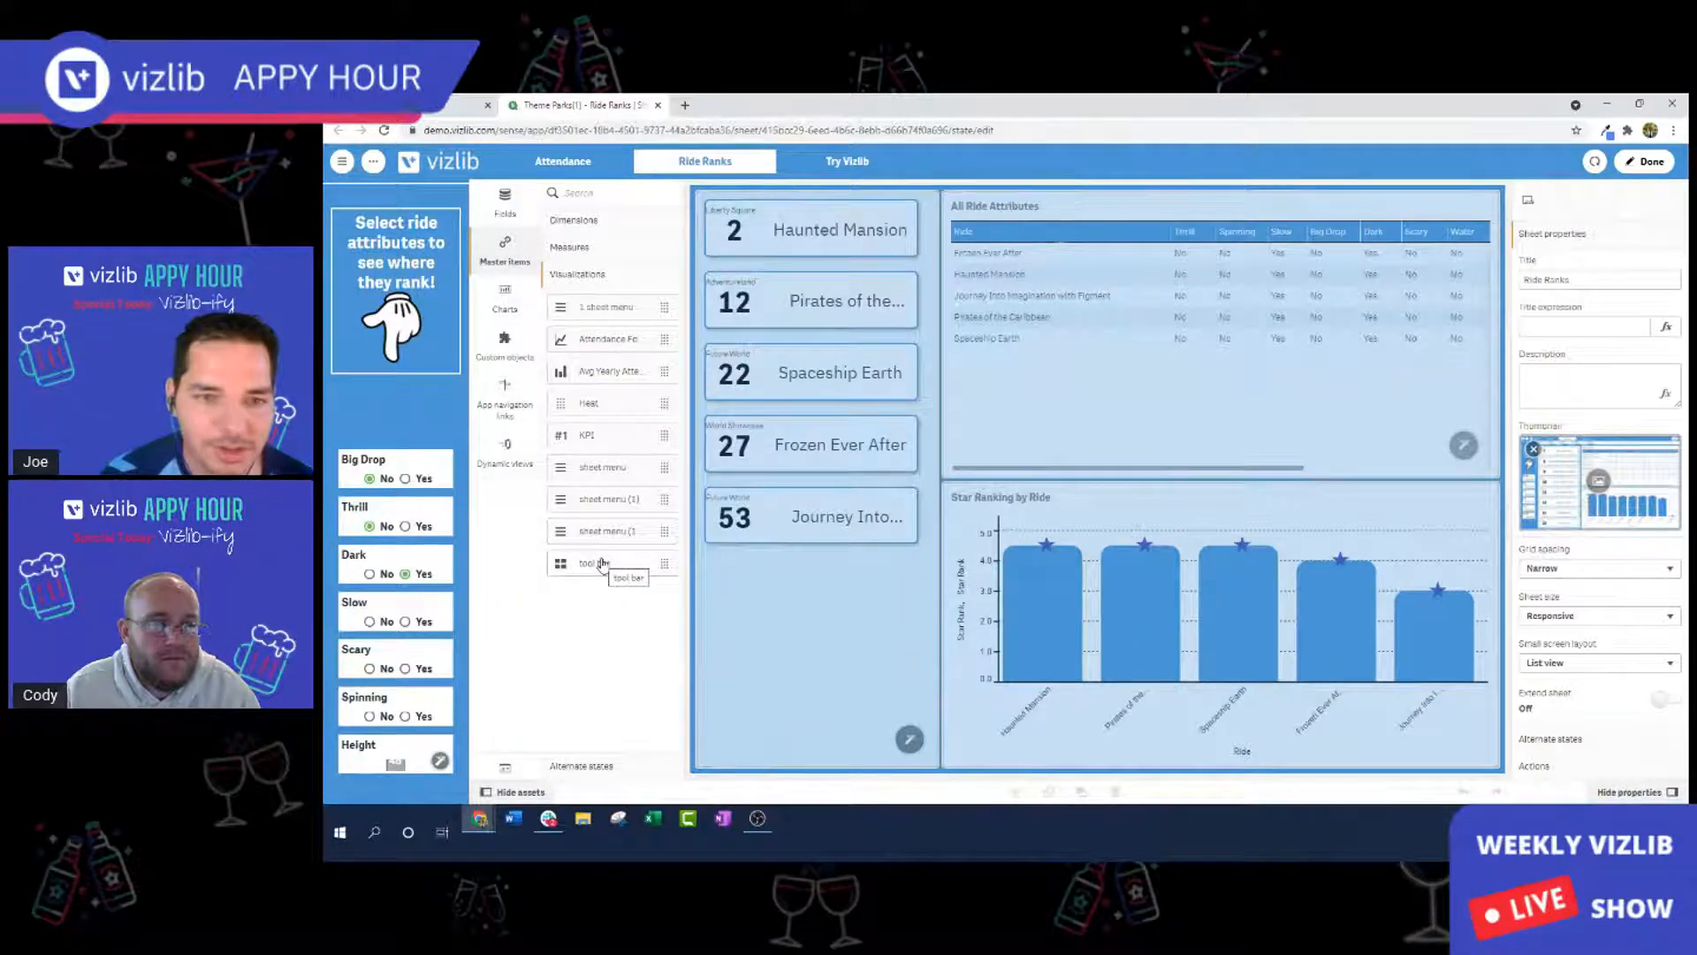
click(441, 760)
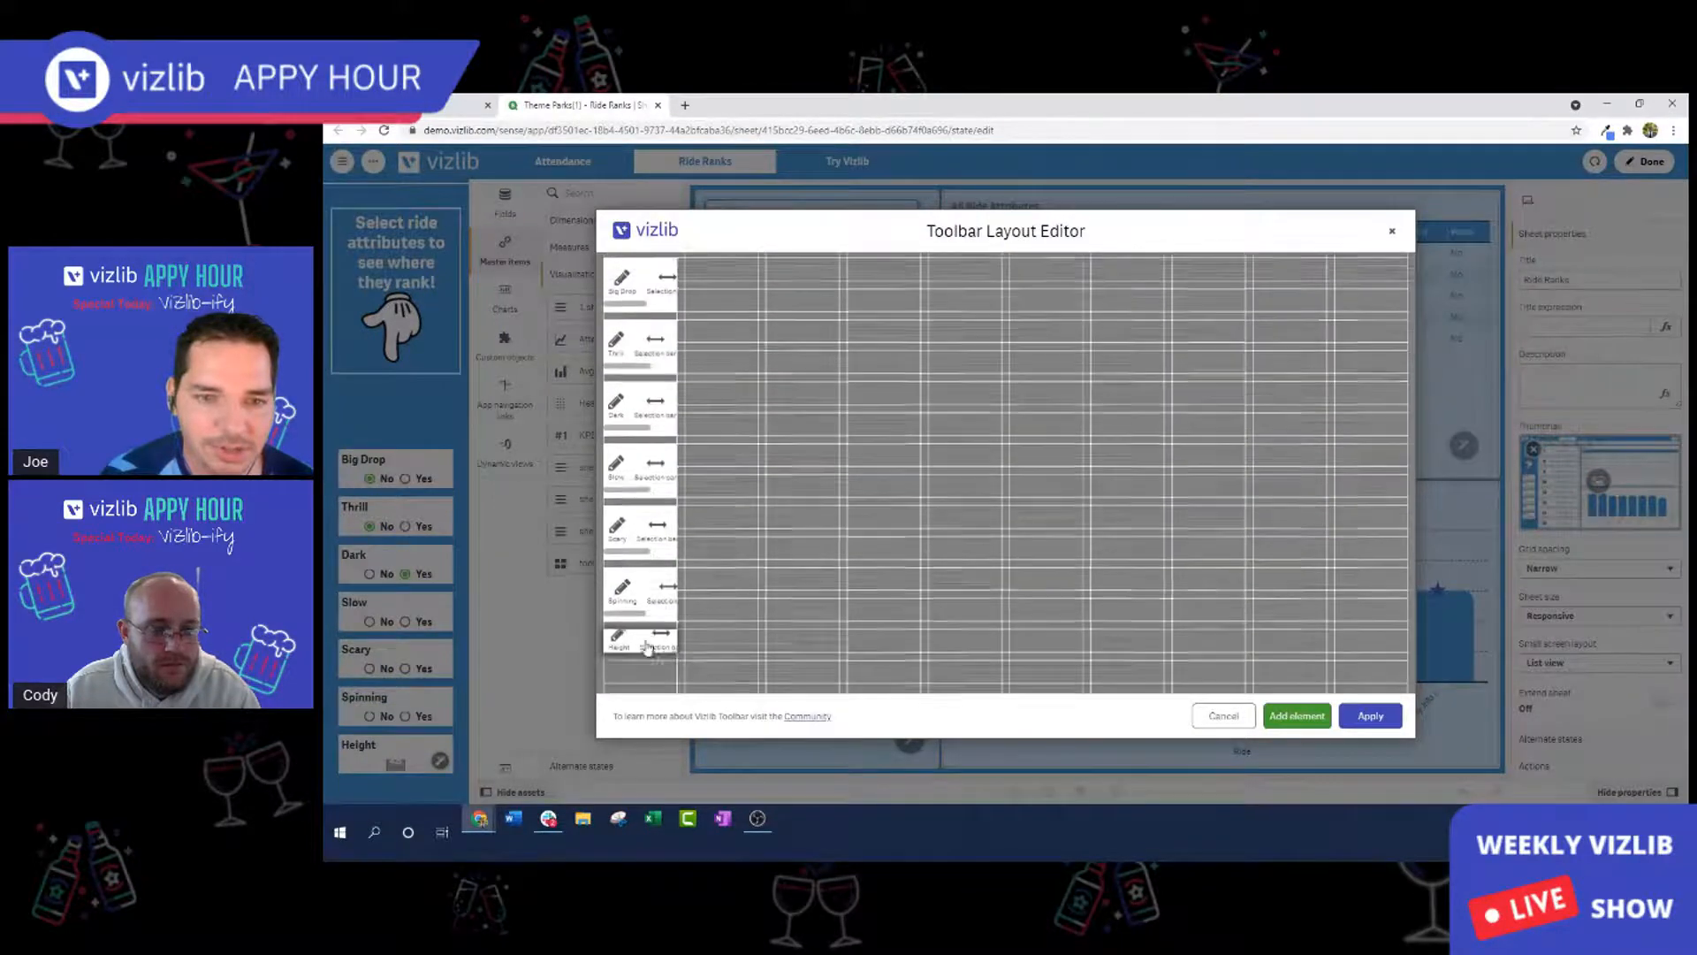
drag(644, 686, 671, 657)
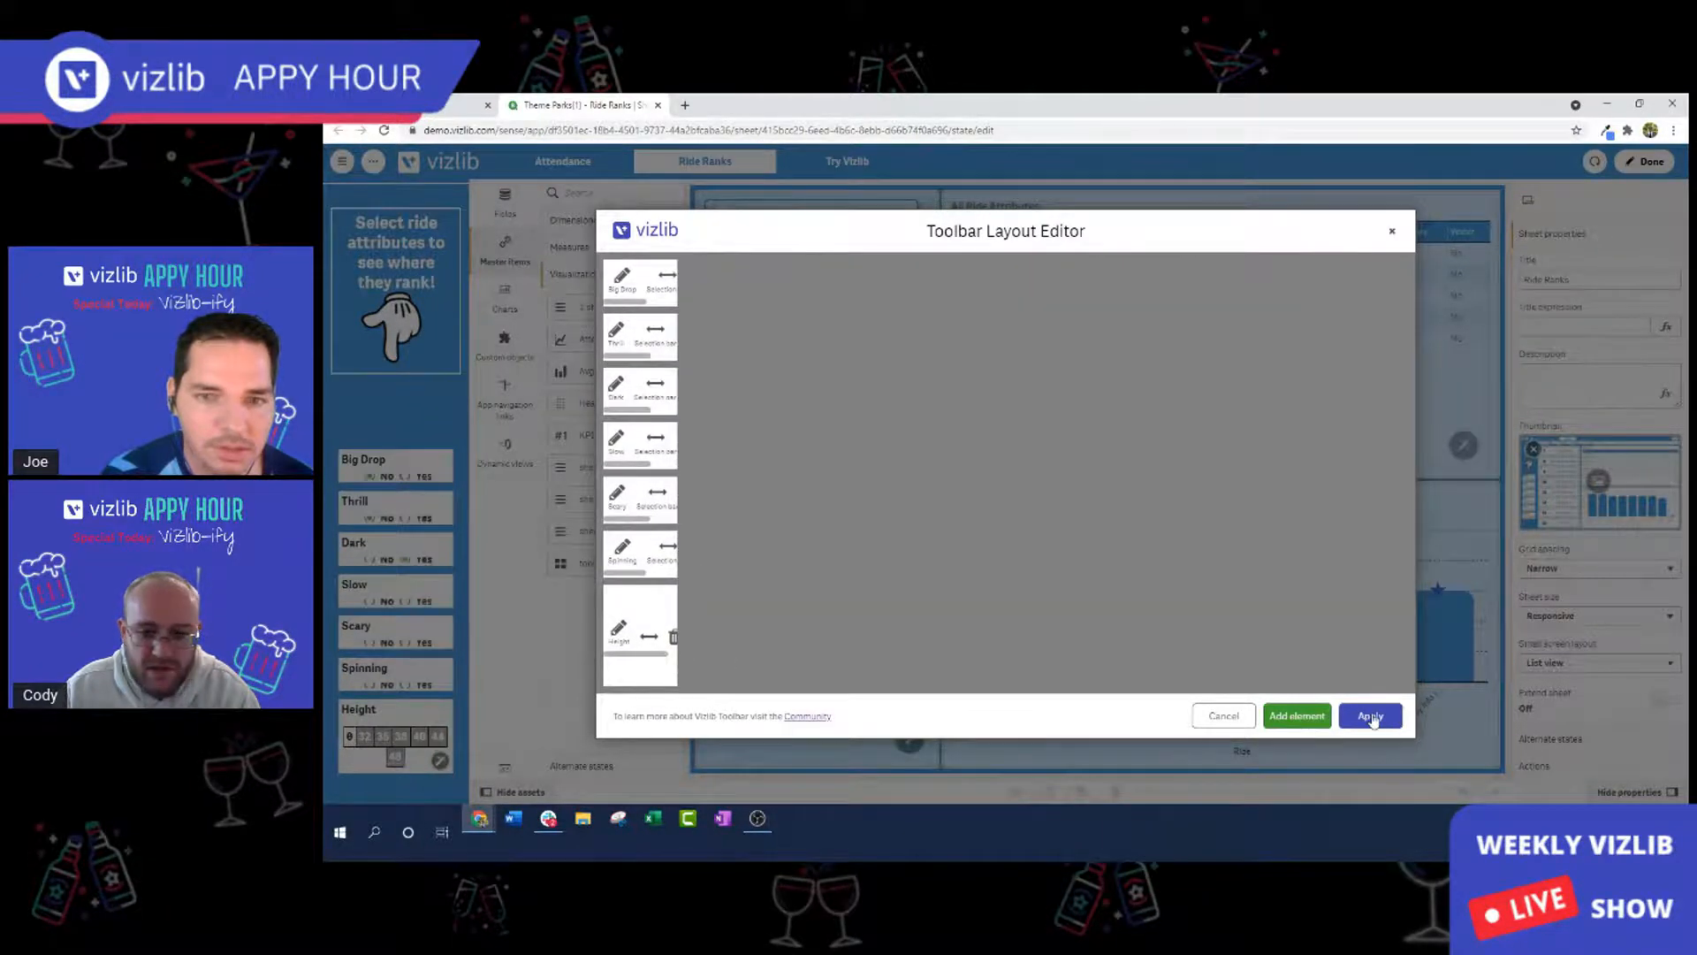
click(1370, 716)
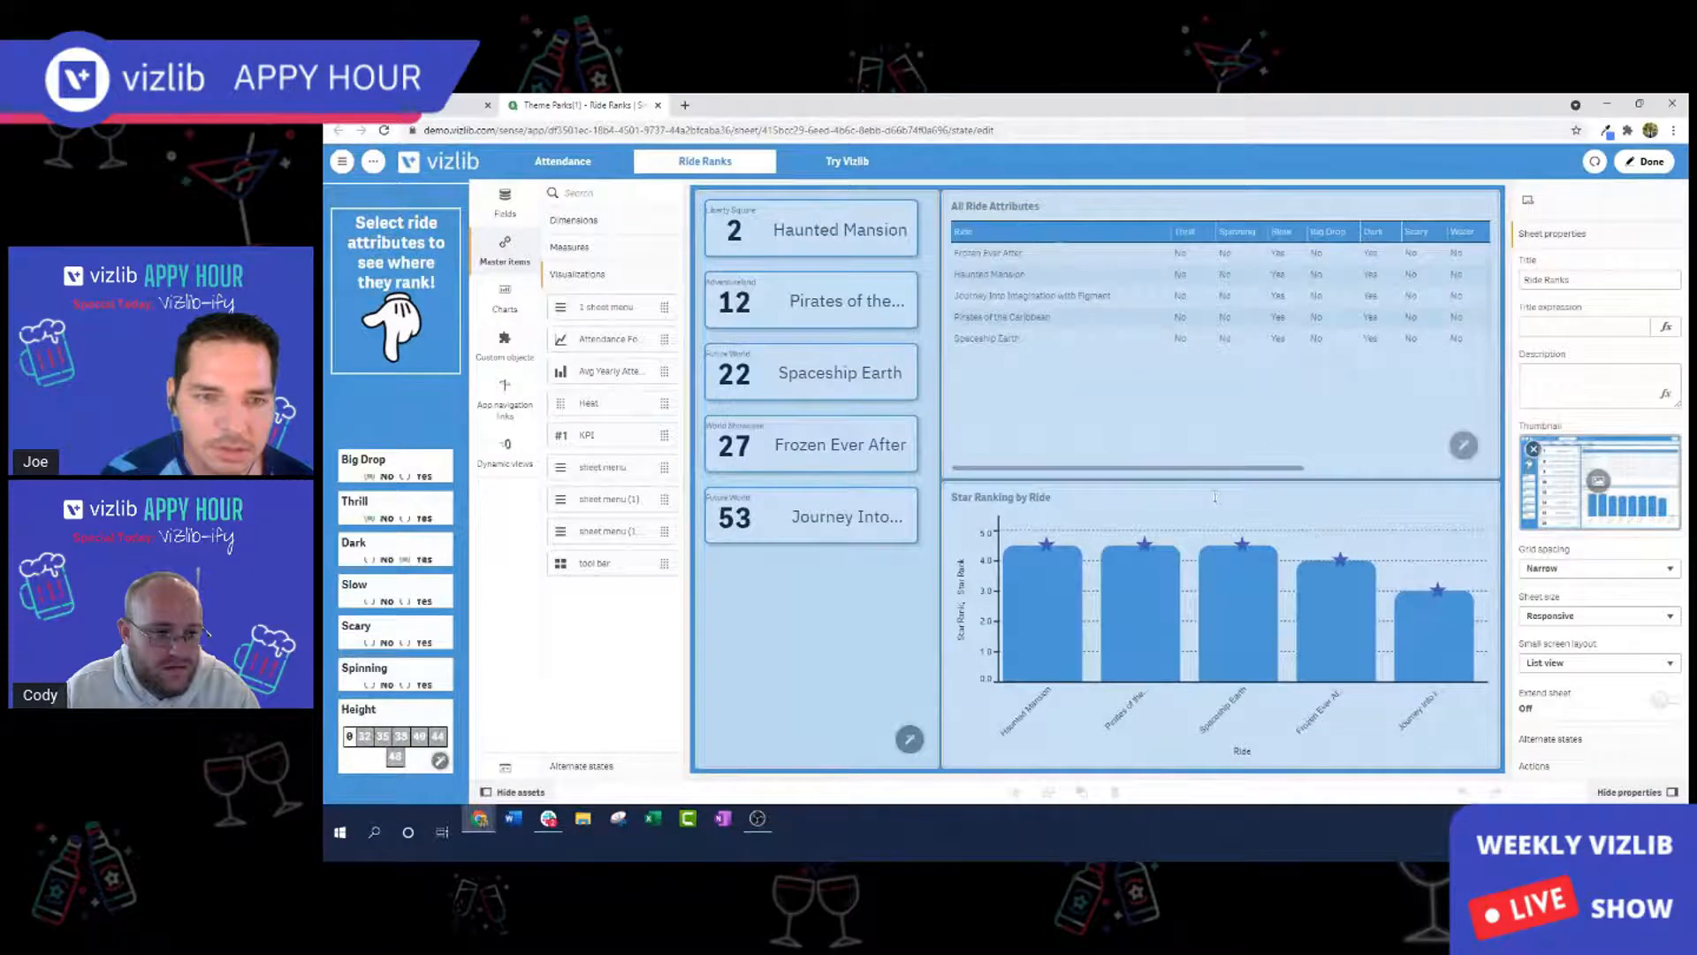
click(1650, 163)
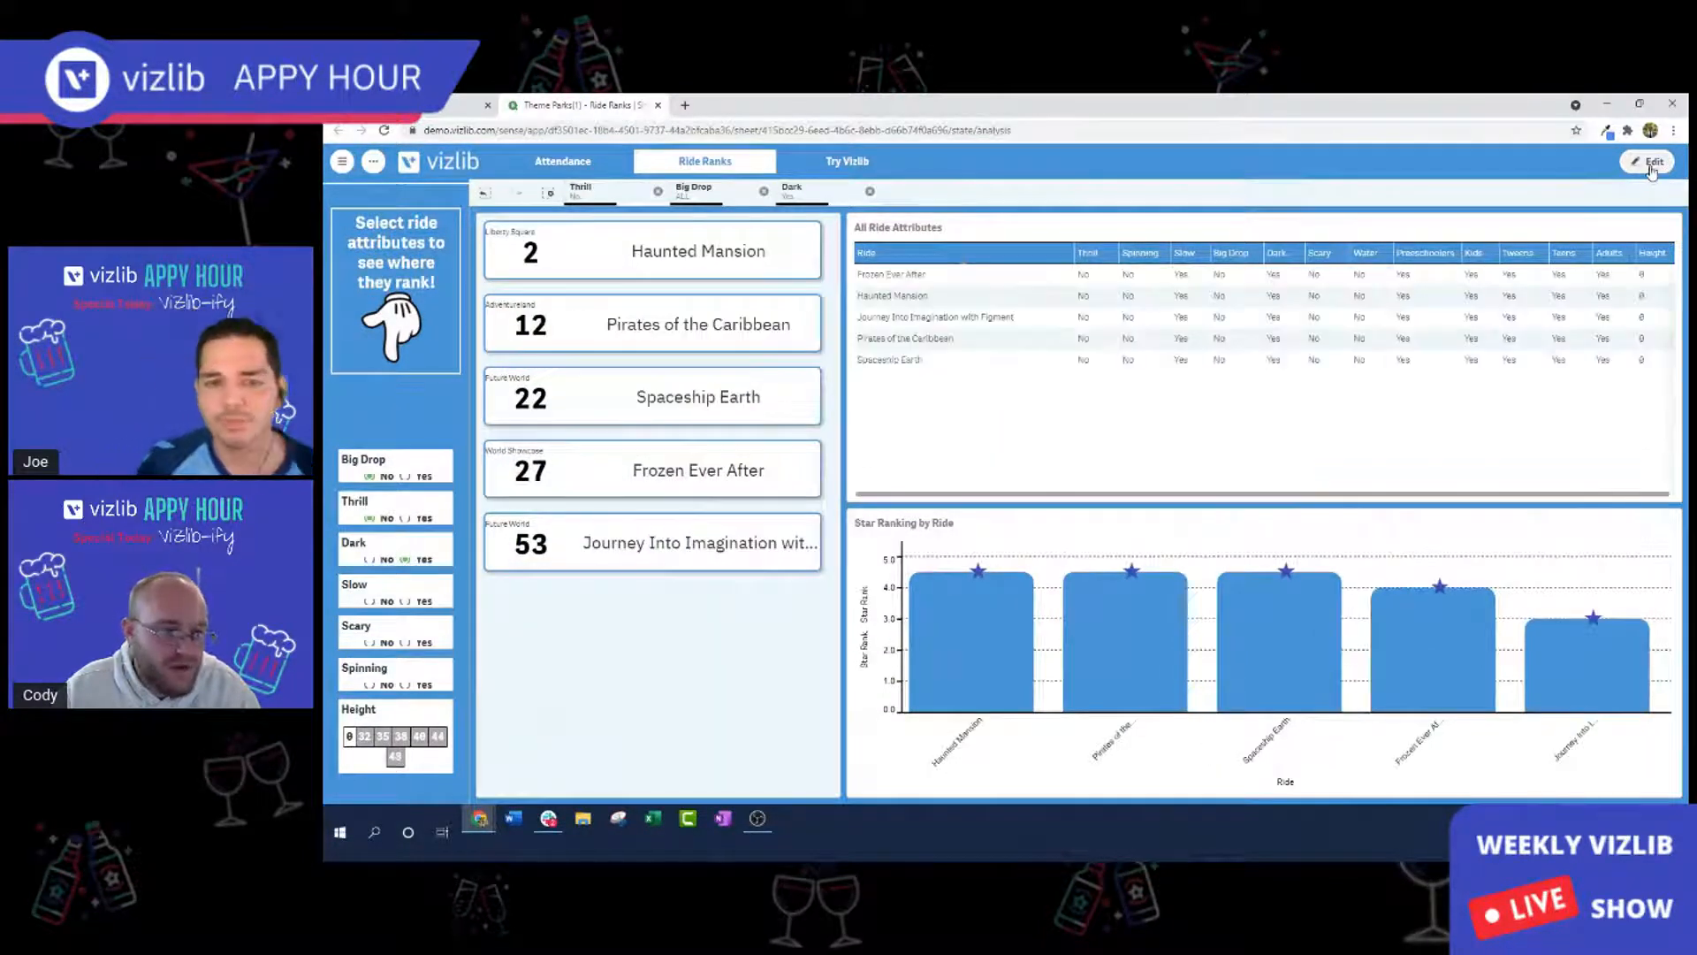
Return to sheet editing and open the tool bar visualization from the master items for editing.
click(1650, 163)
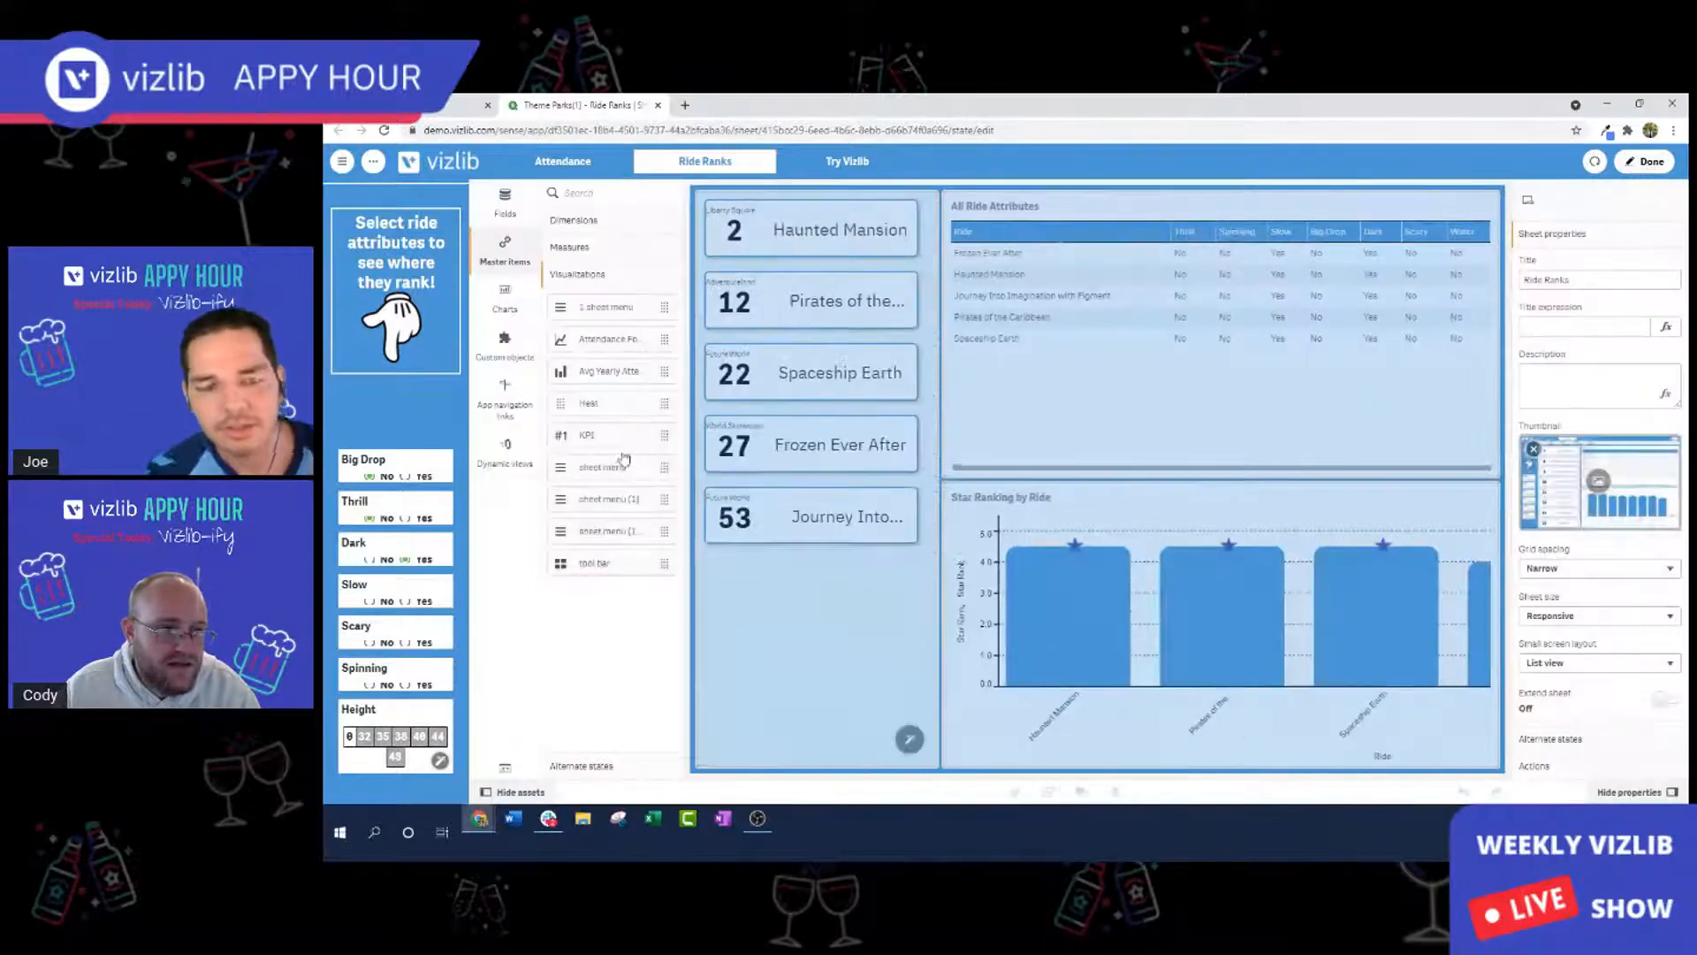
click(509, 349)
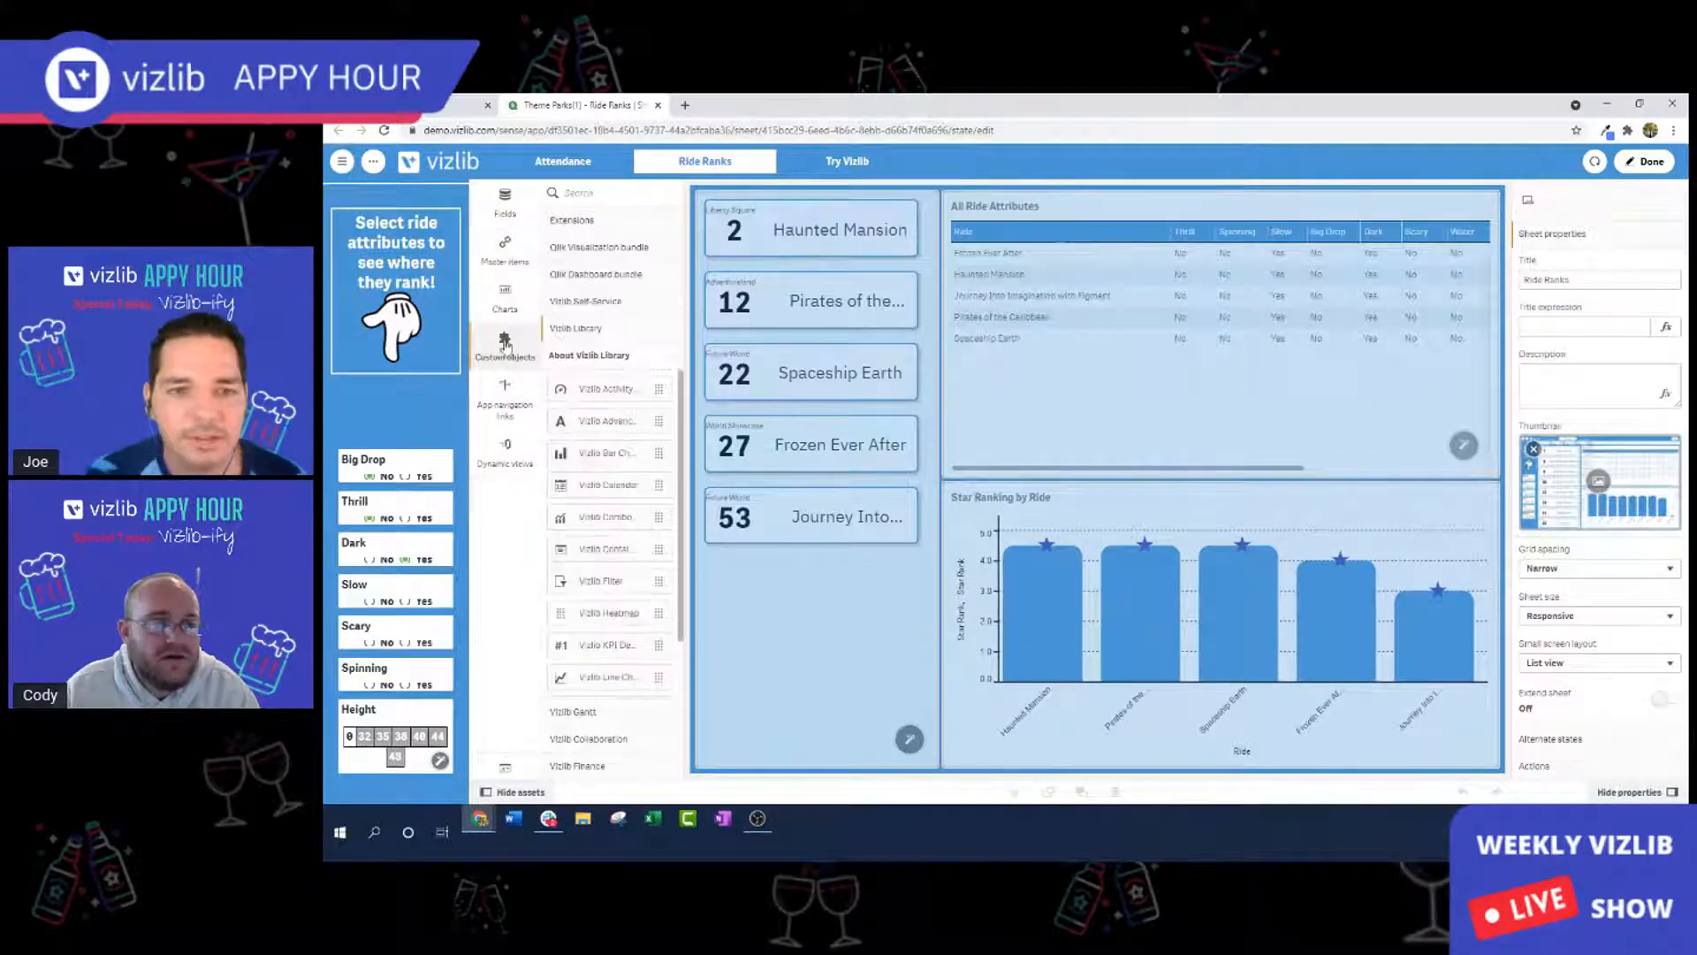
click(515, 258)
right_click(610, 565)
click(639, 537)
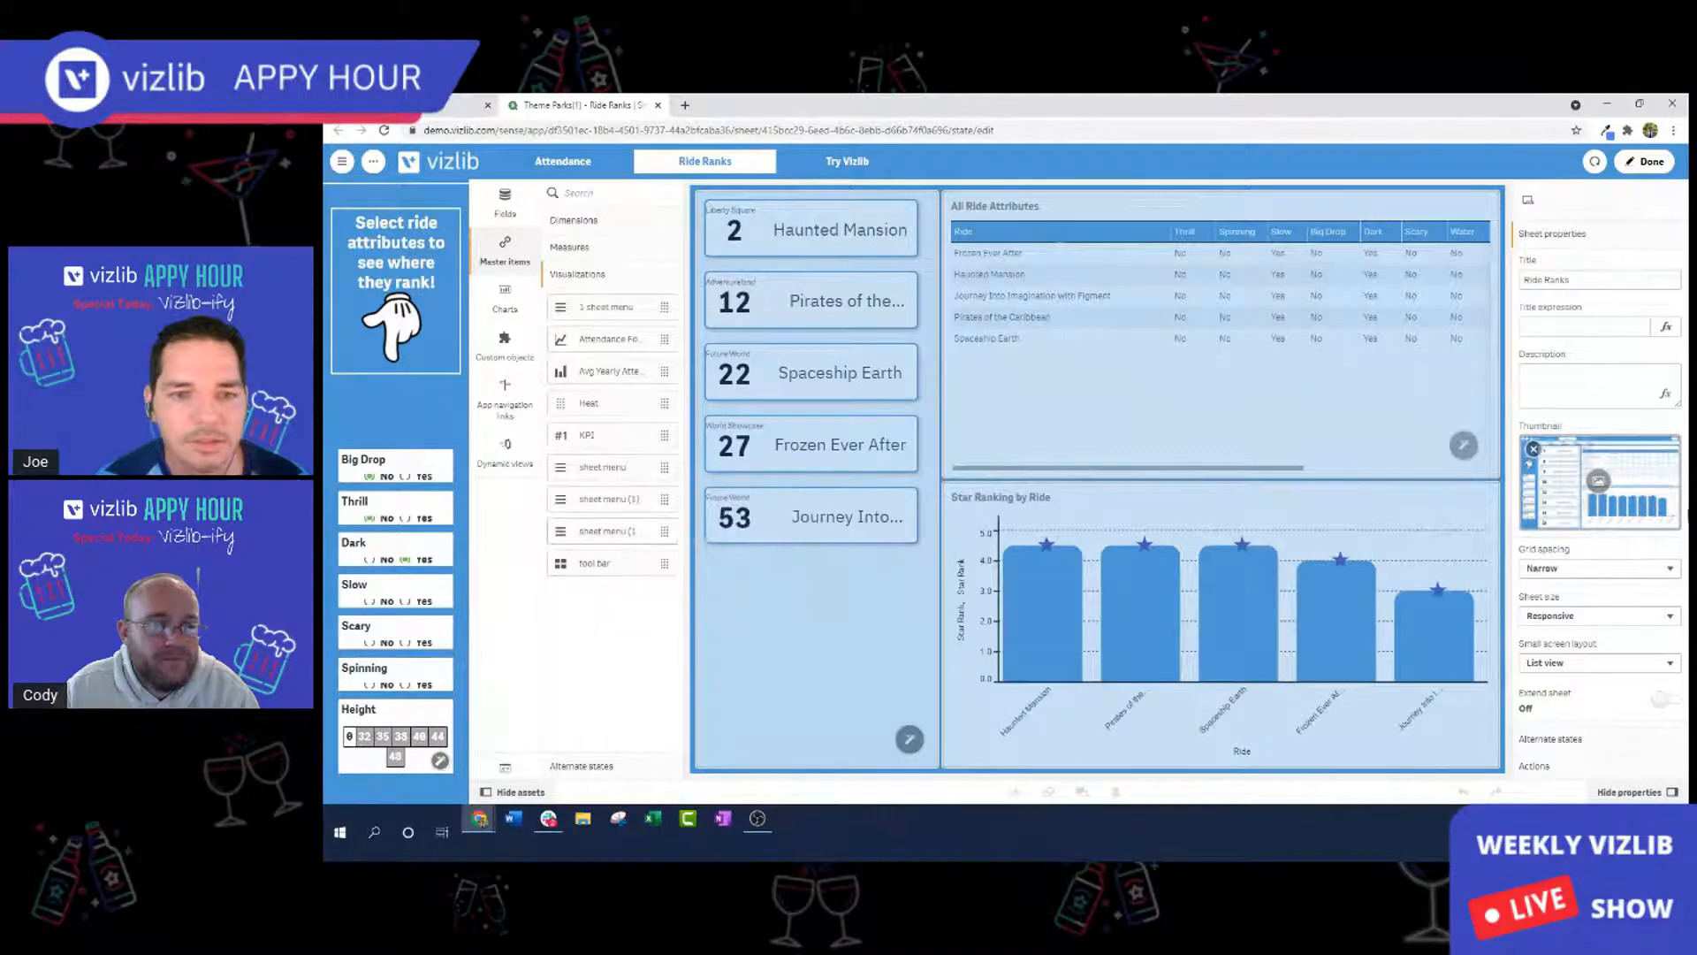
click(1594, 476)
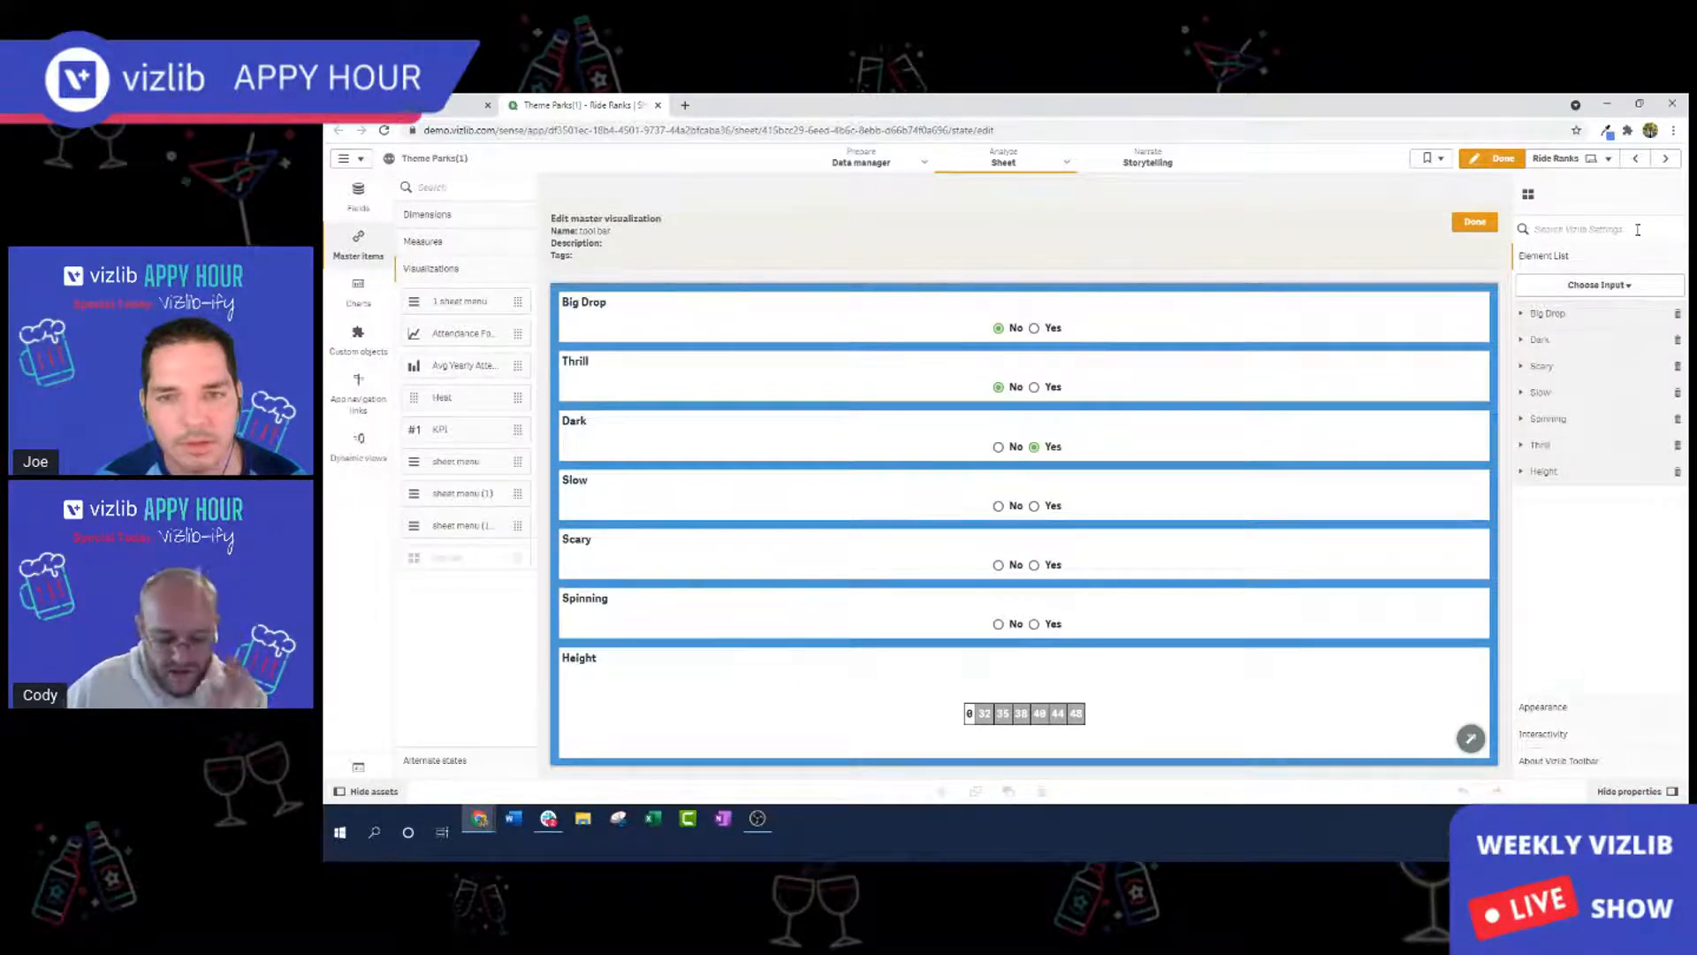
Search the toolbar's settings for "too" and "lab", and look through the Appearance settings, including Master item details and Colors.
text(too)
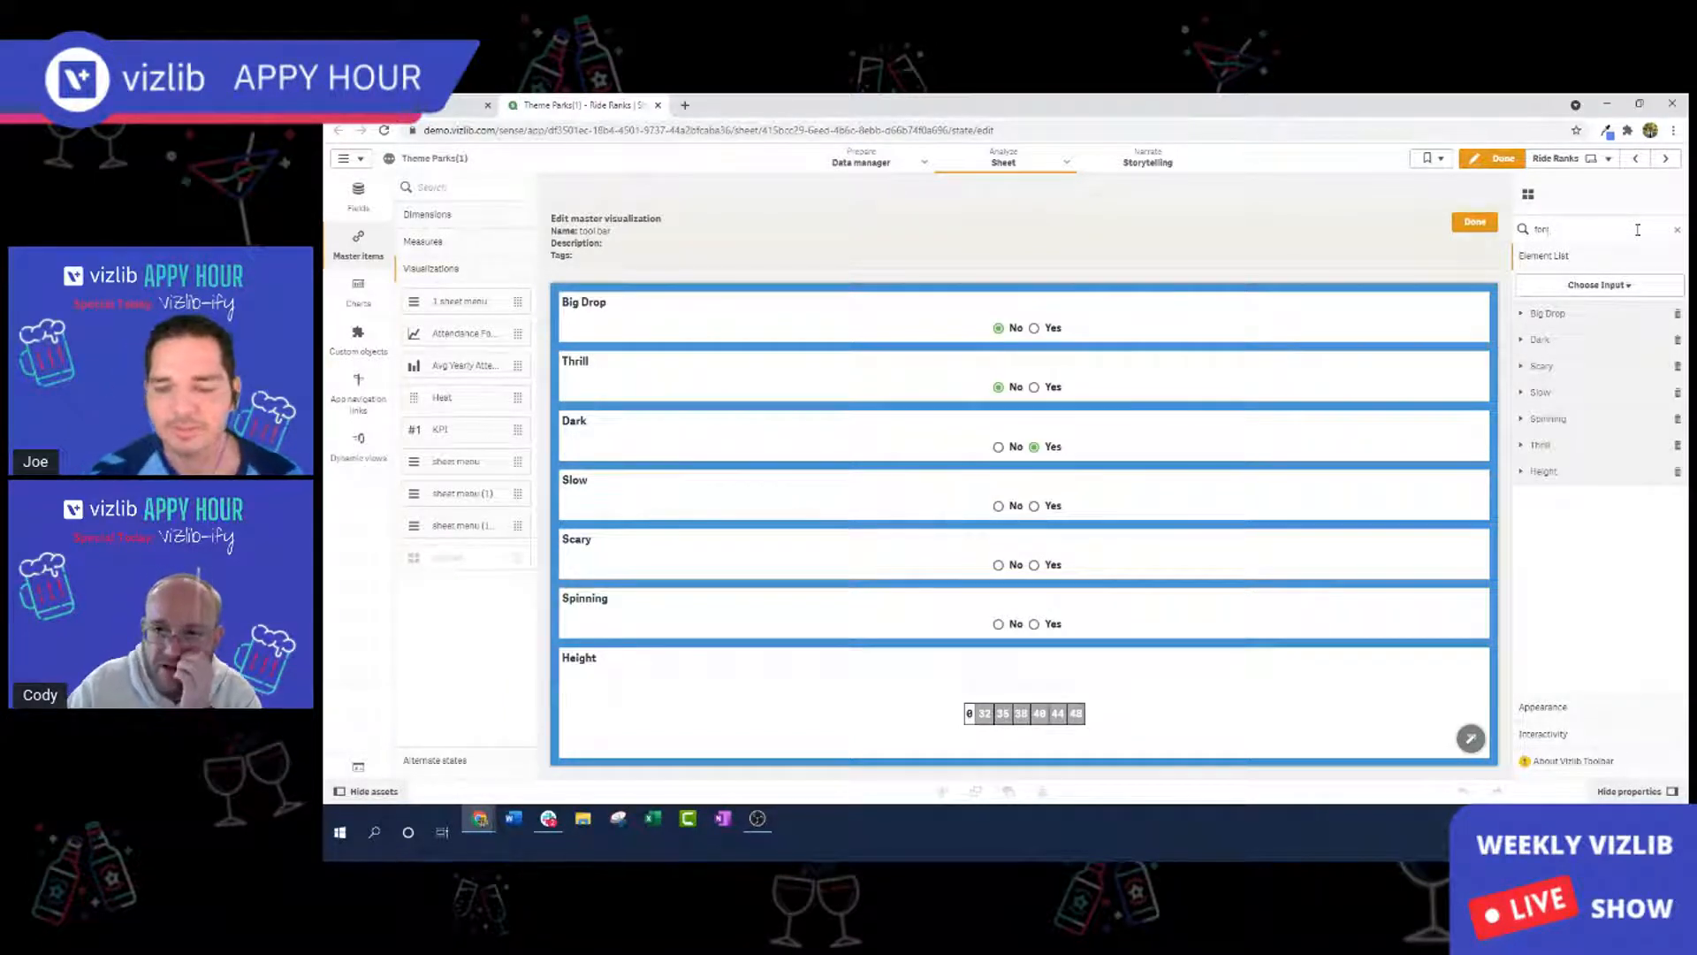
key(BackSpace)
key(BackSpace)
key(BackSpace)
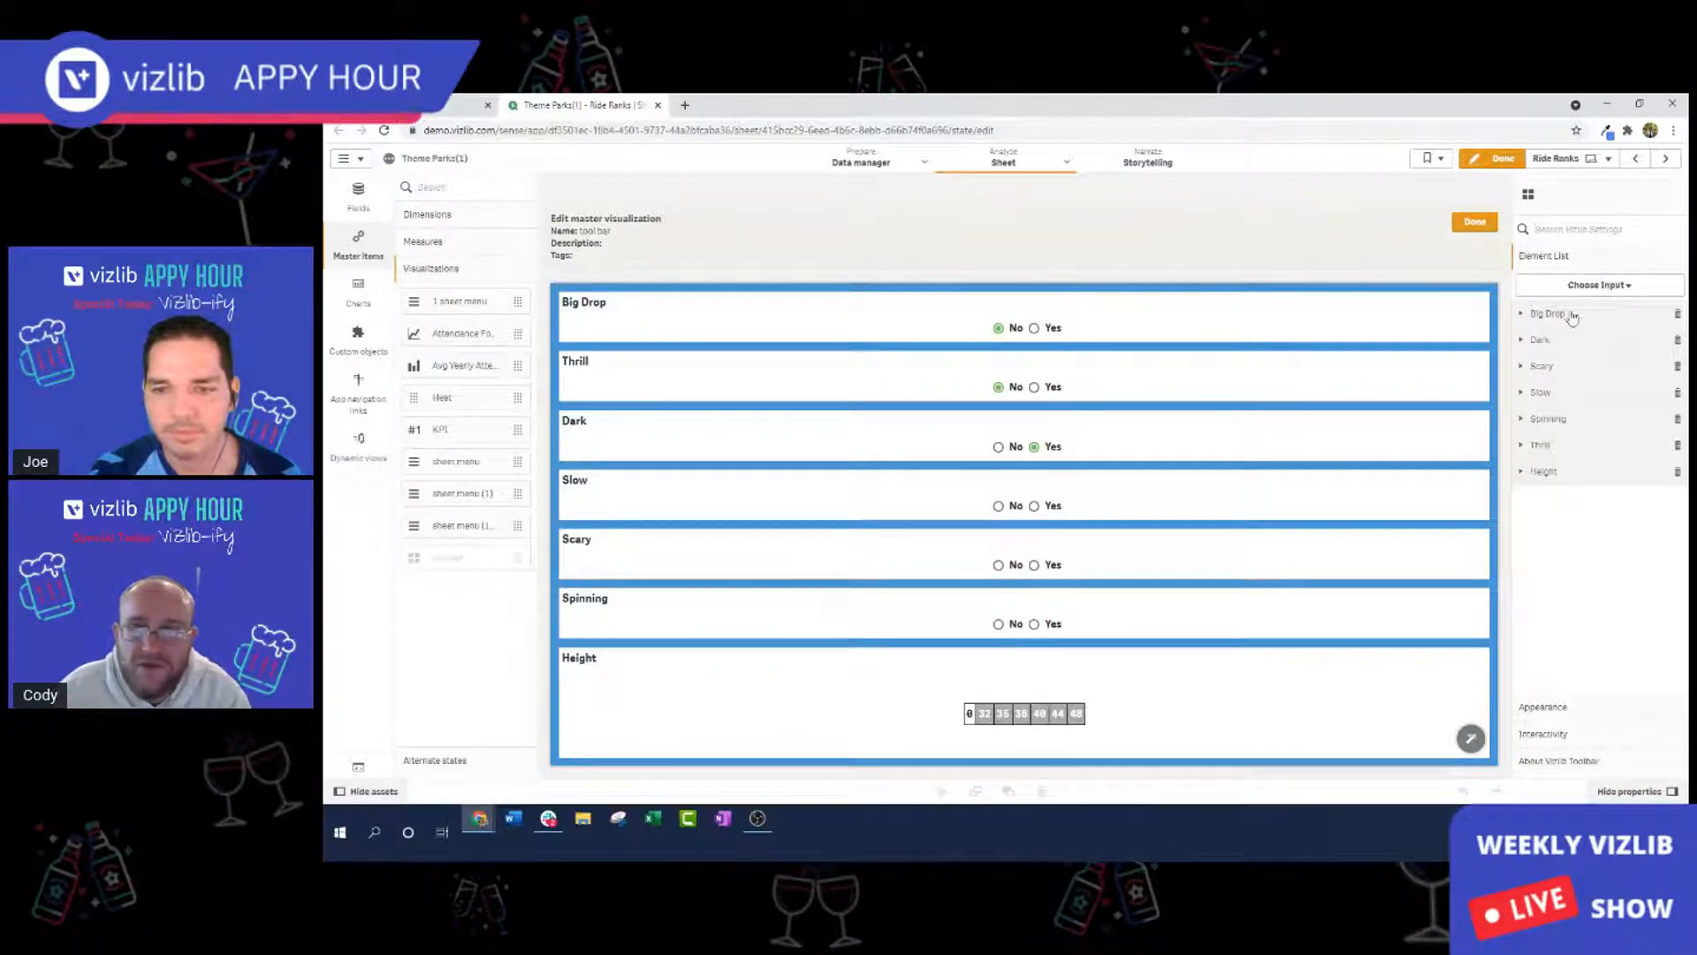
text(lab)
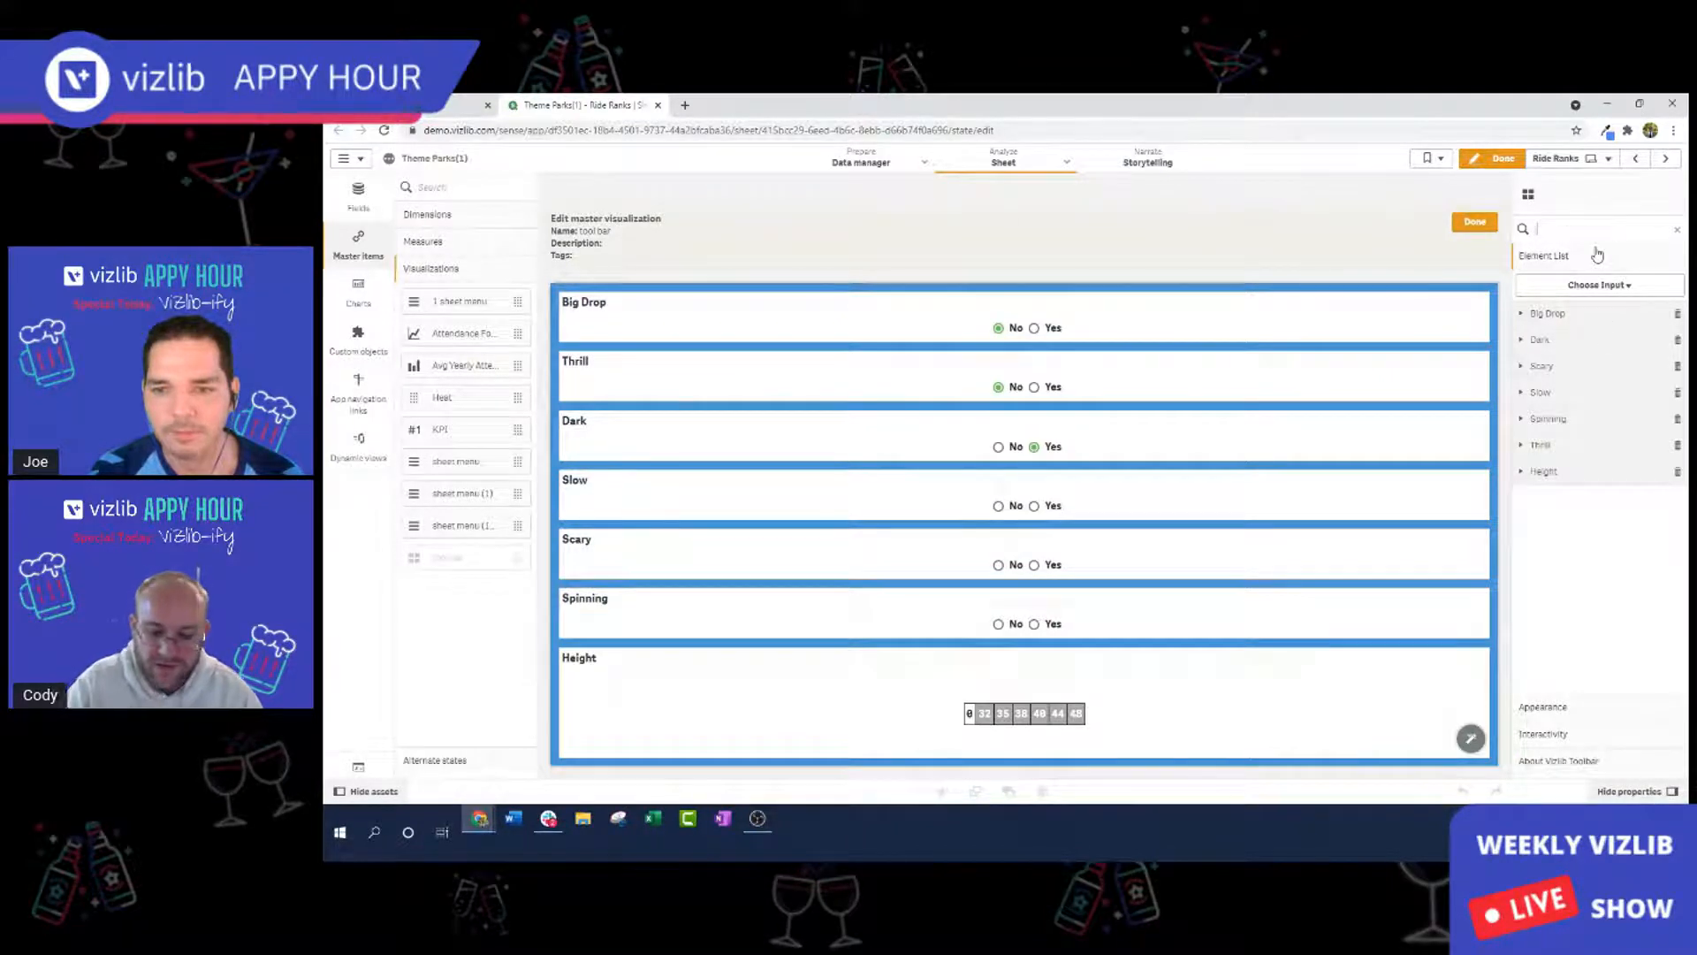
click(1550, 707)
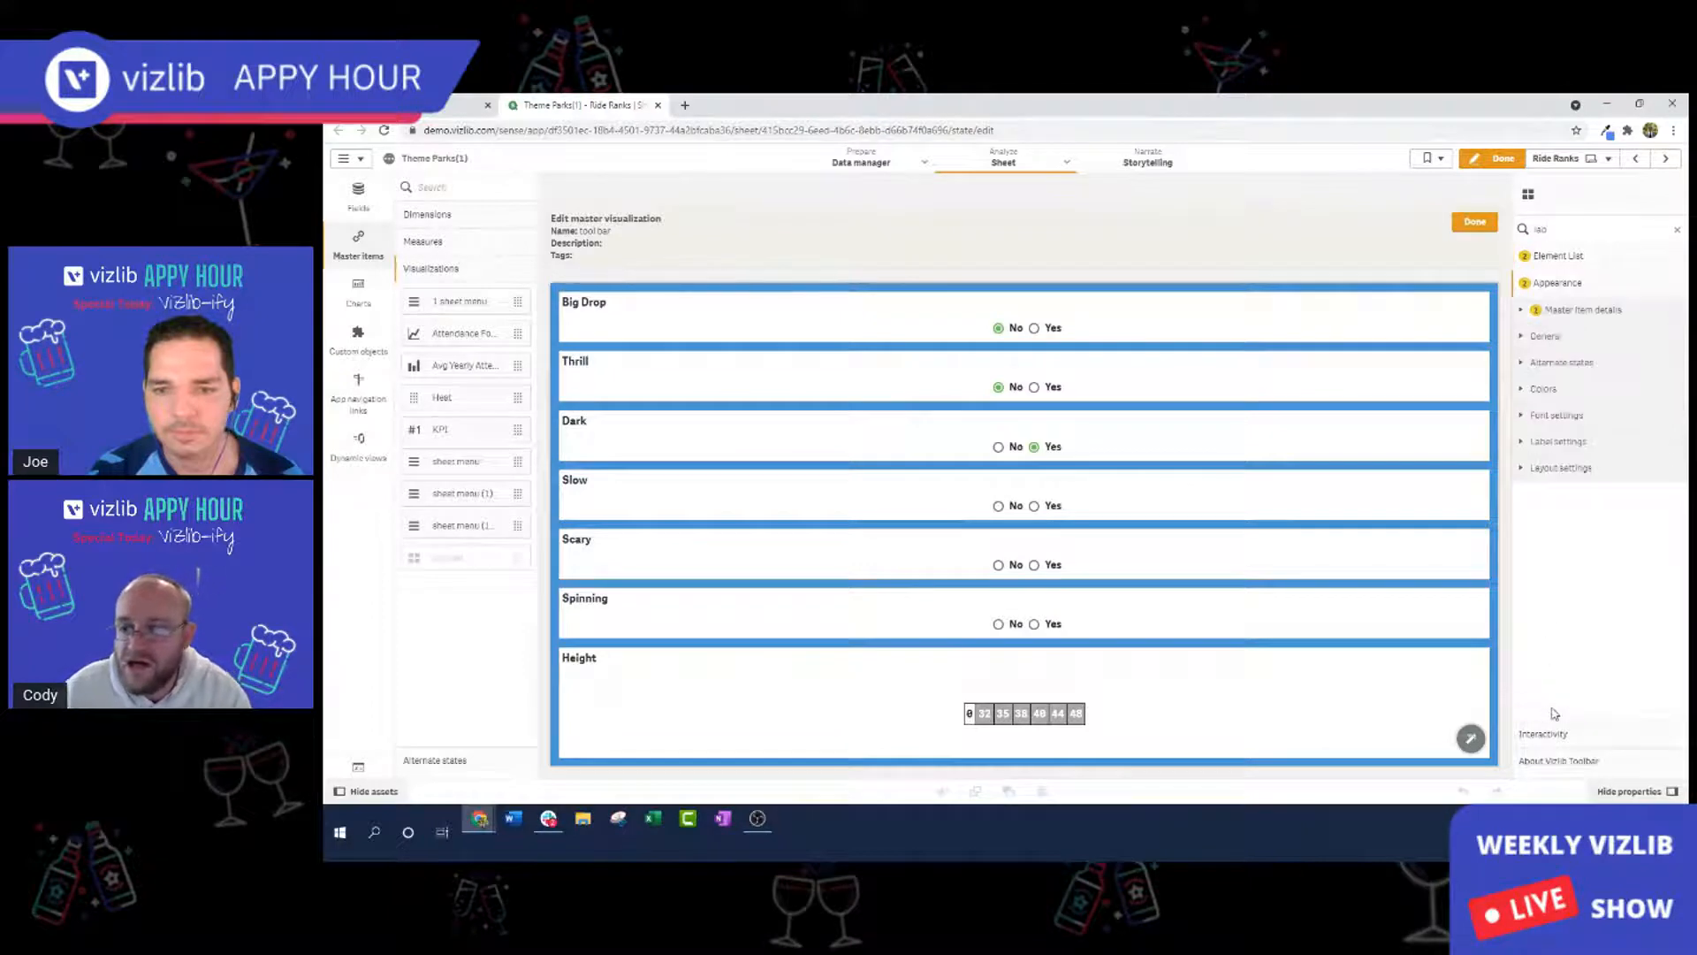
click(1632, 317)
click(1631, 317)
click(1607, 391)
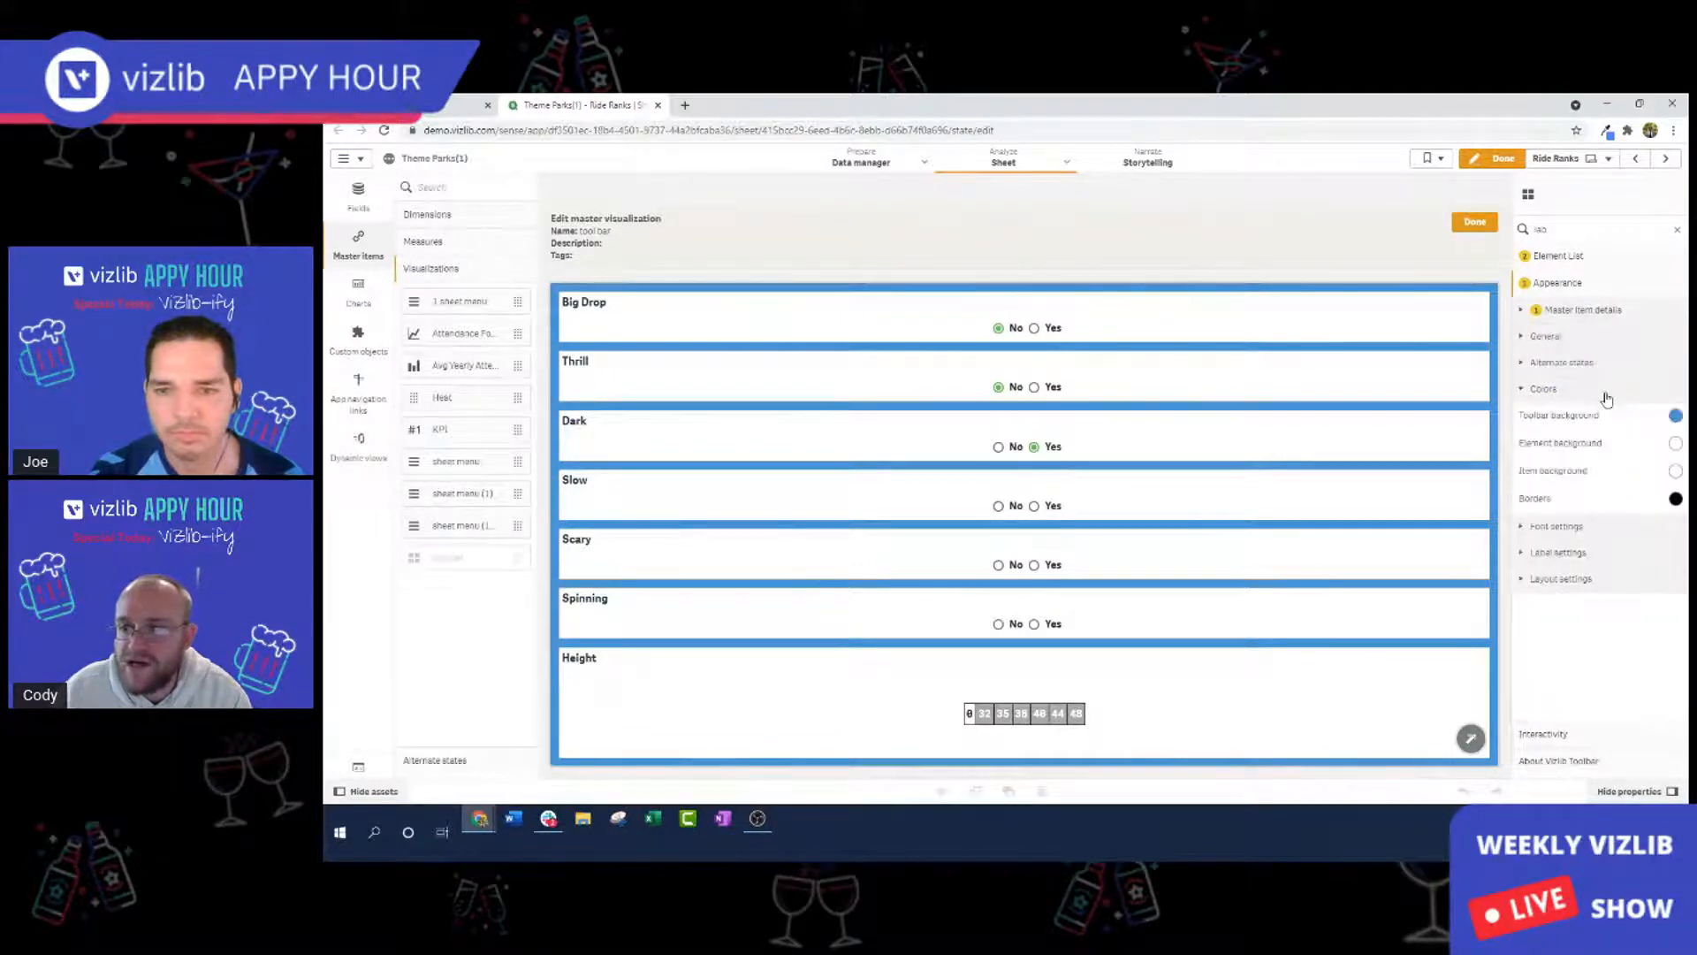
Examine the Big Drop element's label, orientation, wrap and alignment settings, and clear the settings search.
click(1604, 280)
click(1605, 258)
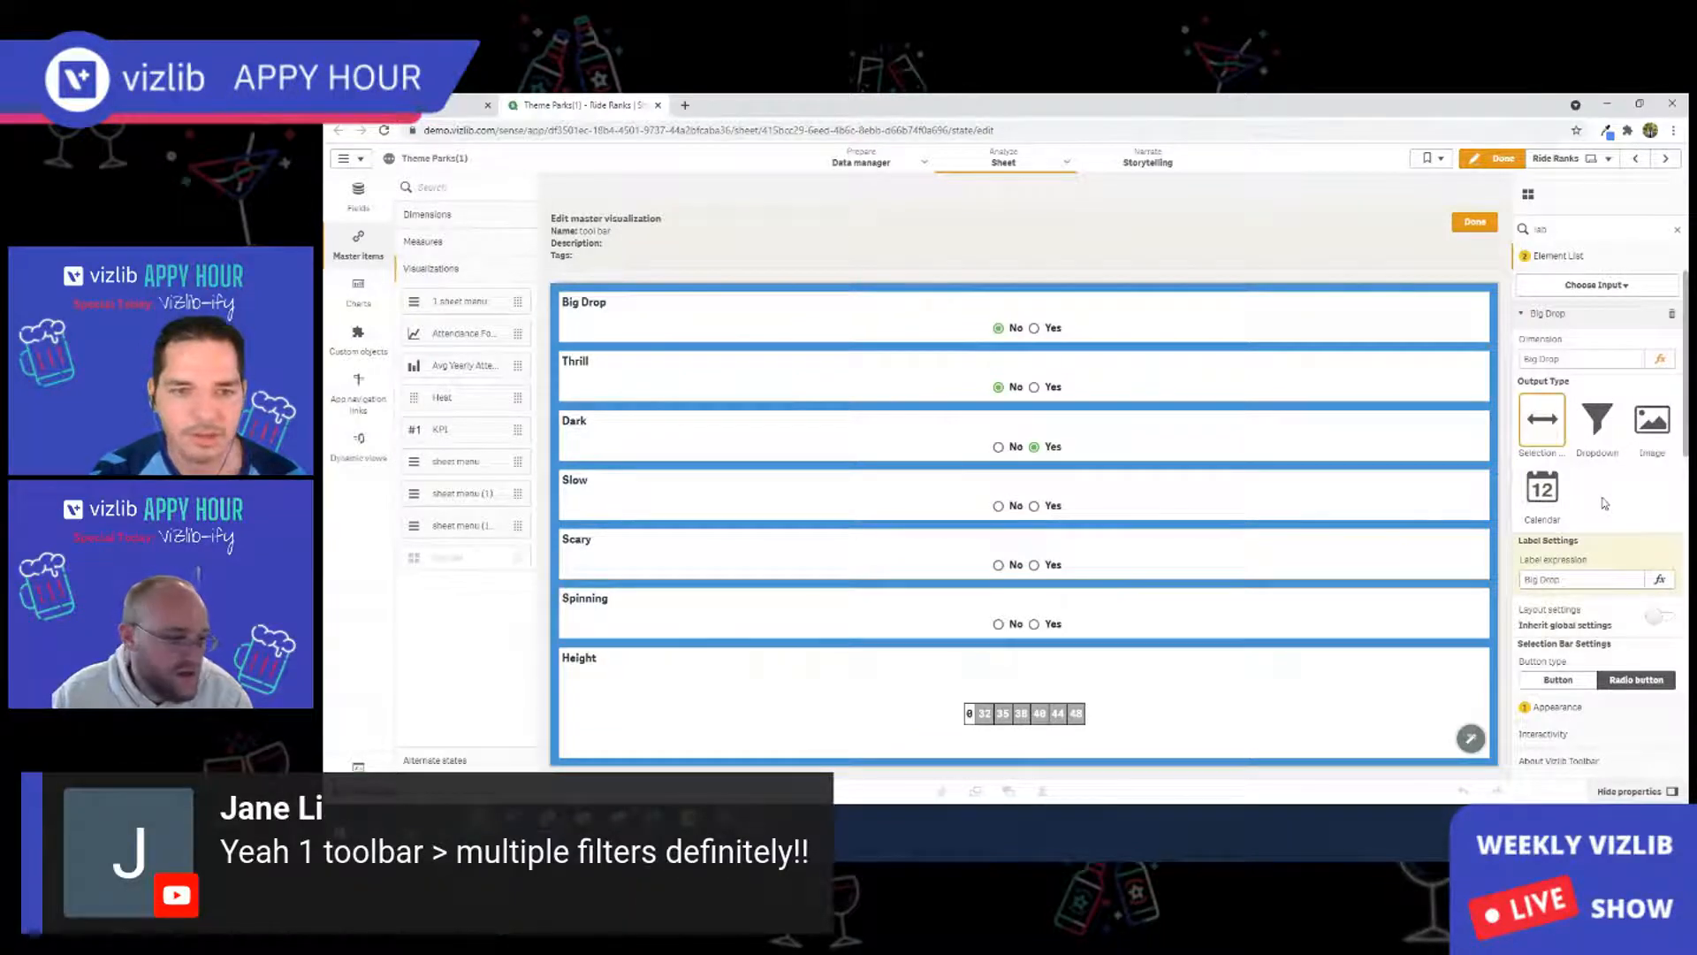
scroll(1607, 503, down, 1)
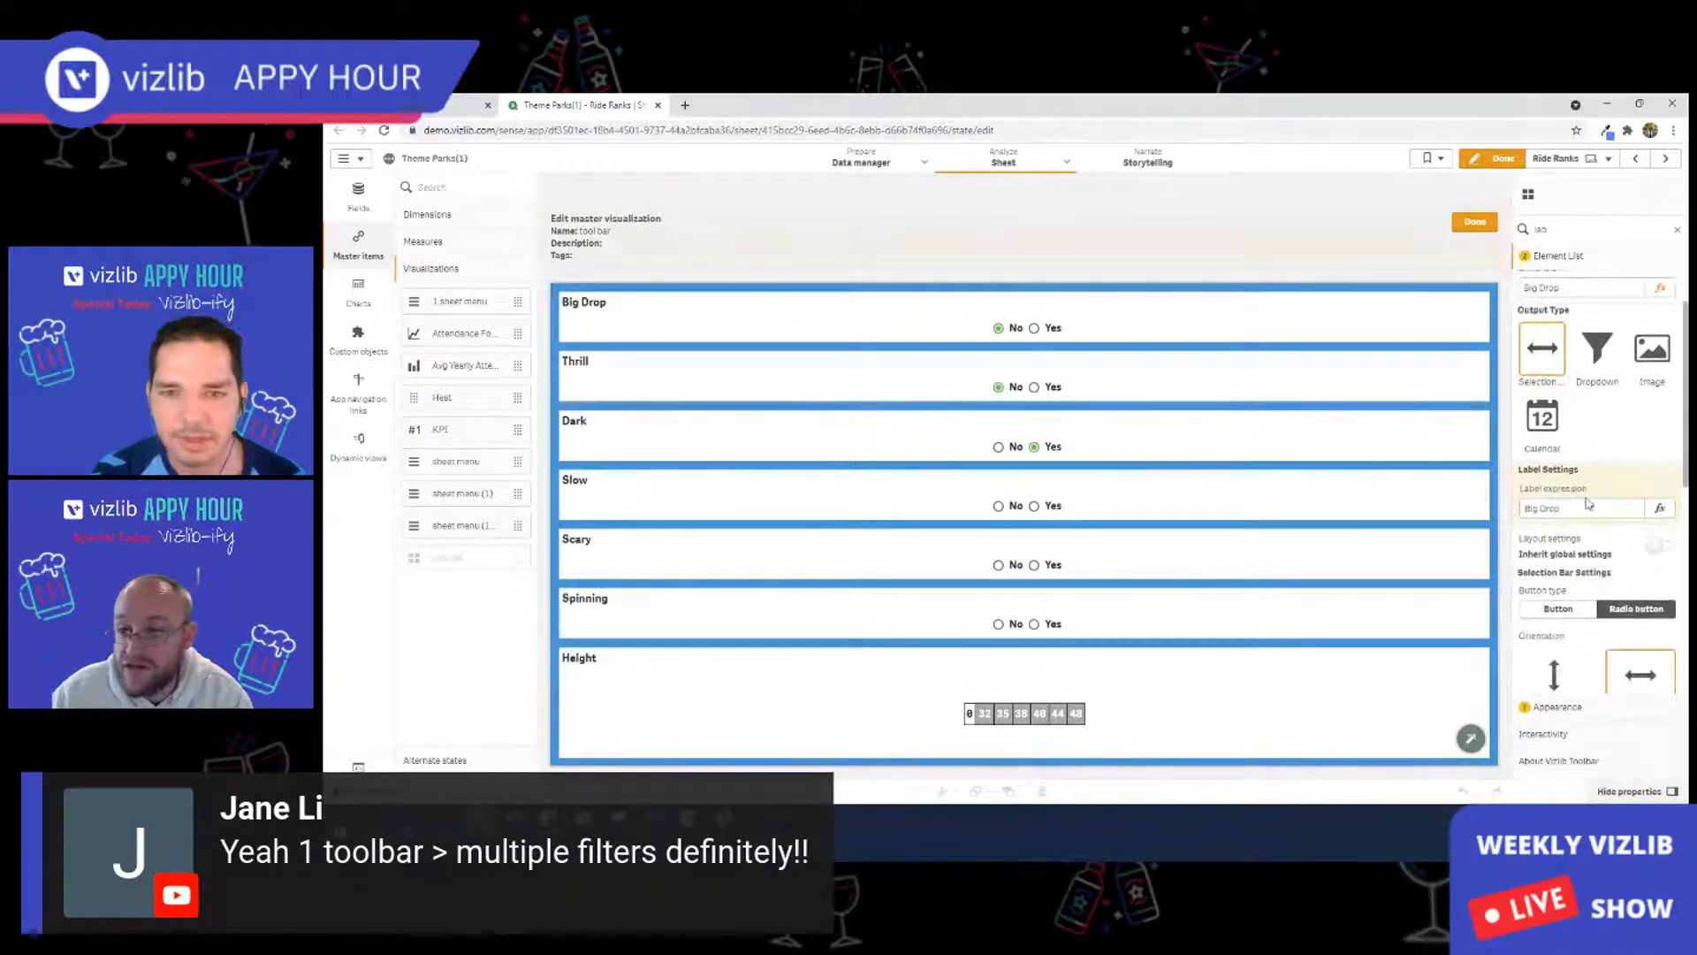
scroll(1590, 500, down, 8)
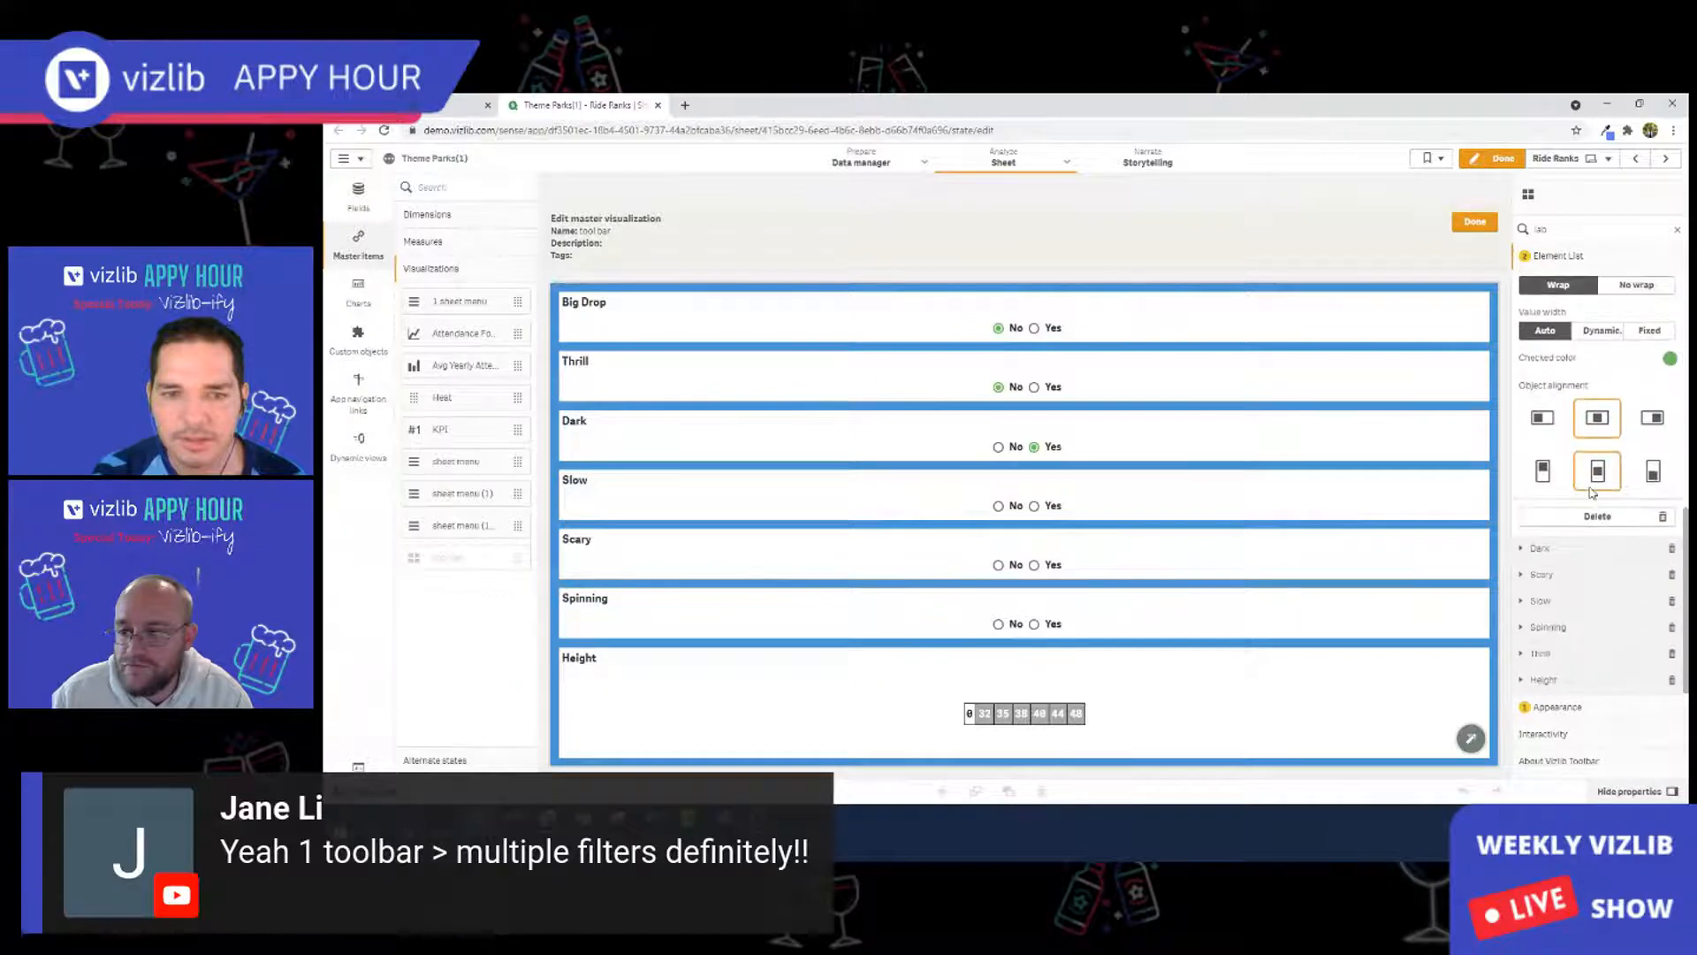
scroll(1582, 477, up, 5)
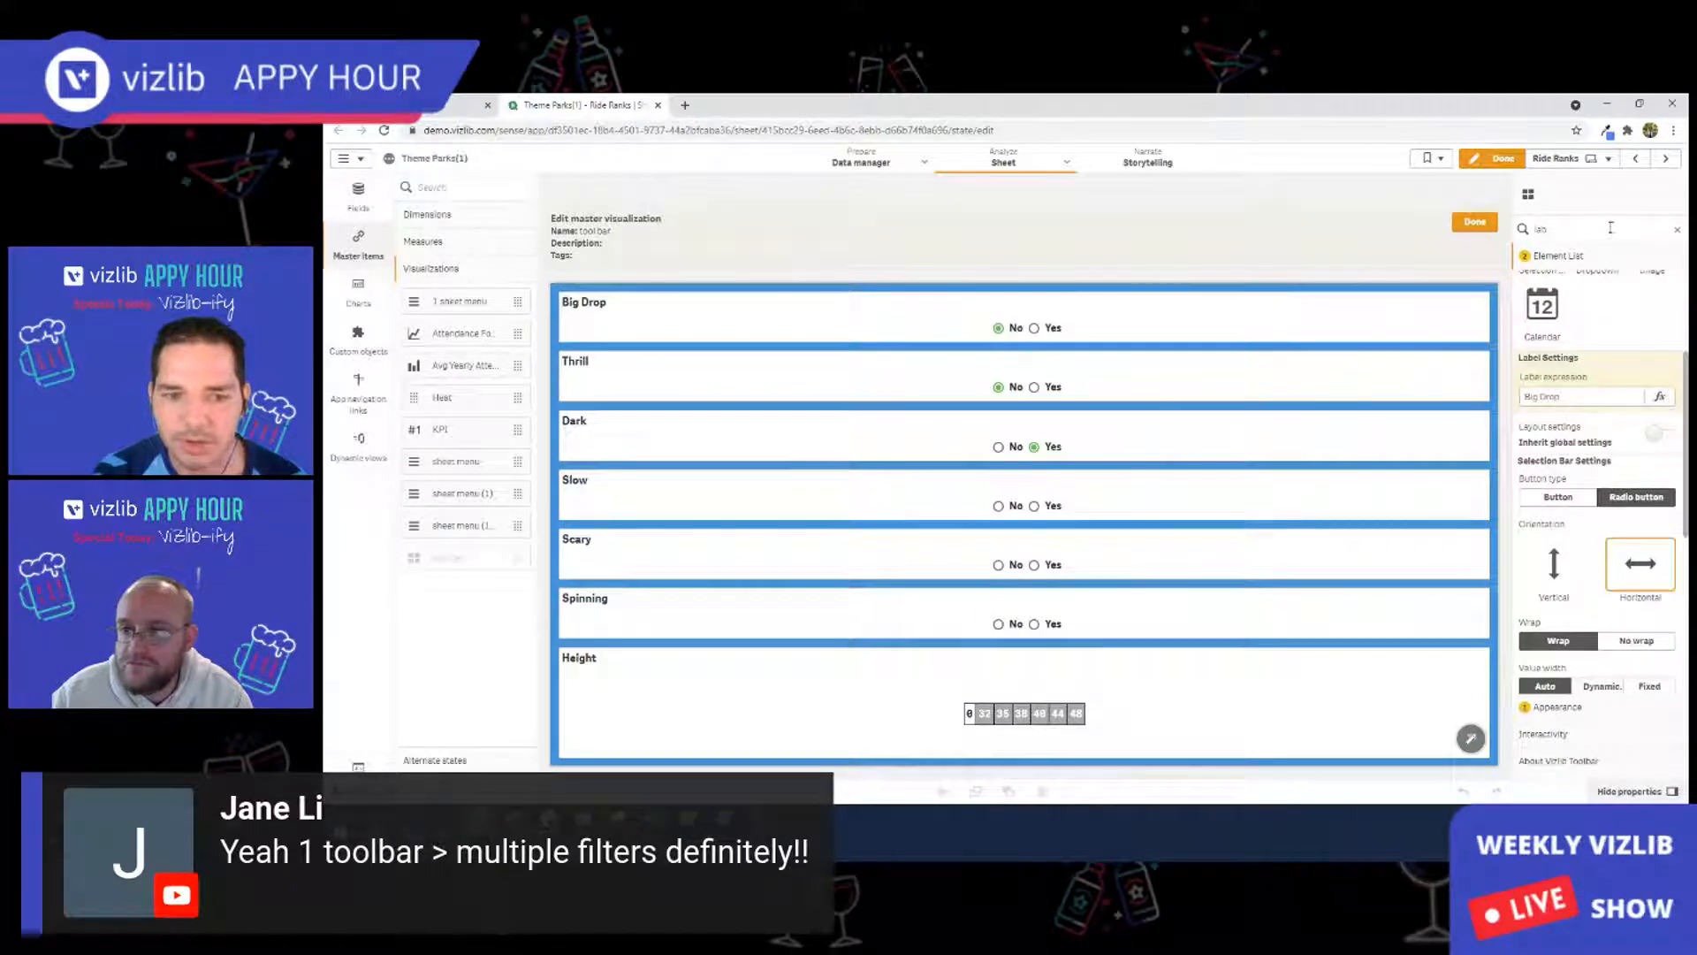
click(1677, 229)
scroll(1605, 436, down, 2)
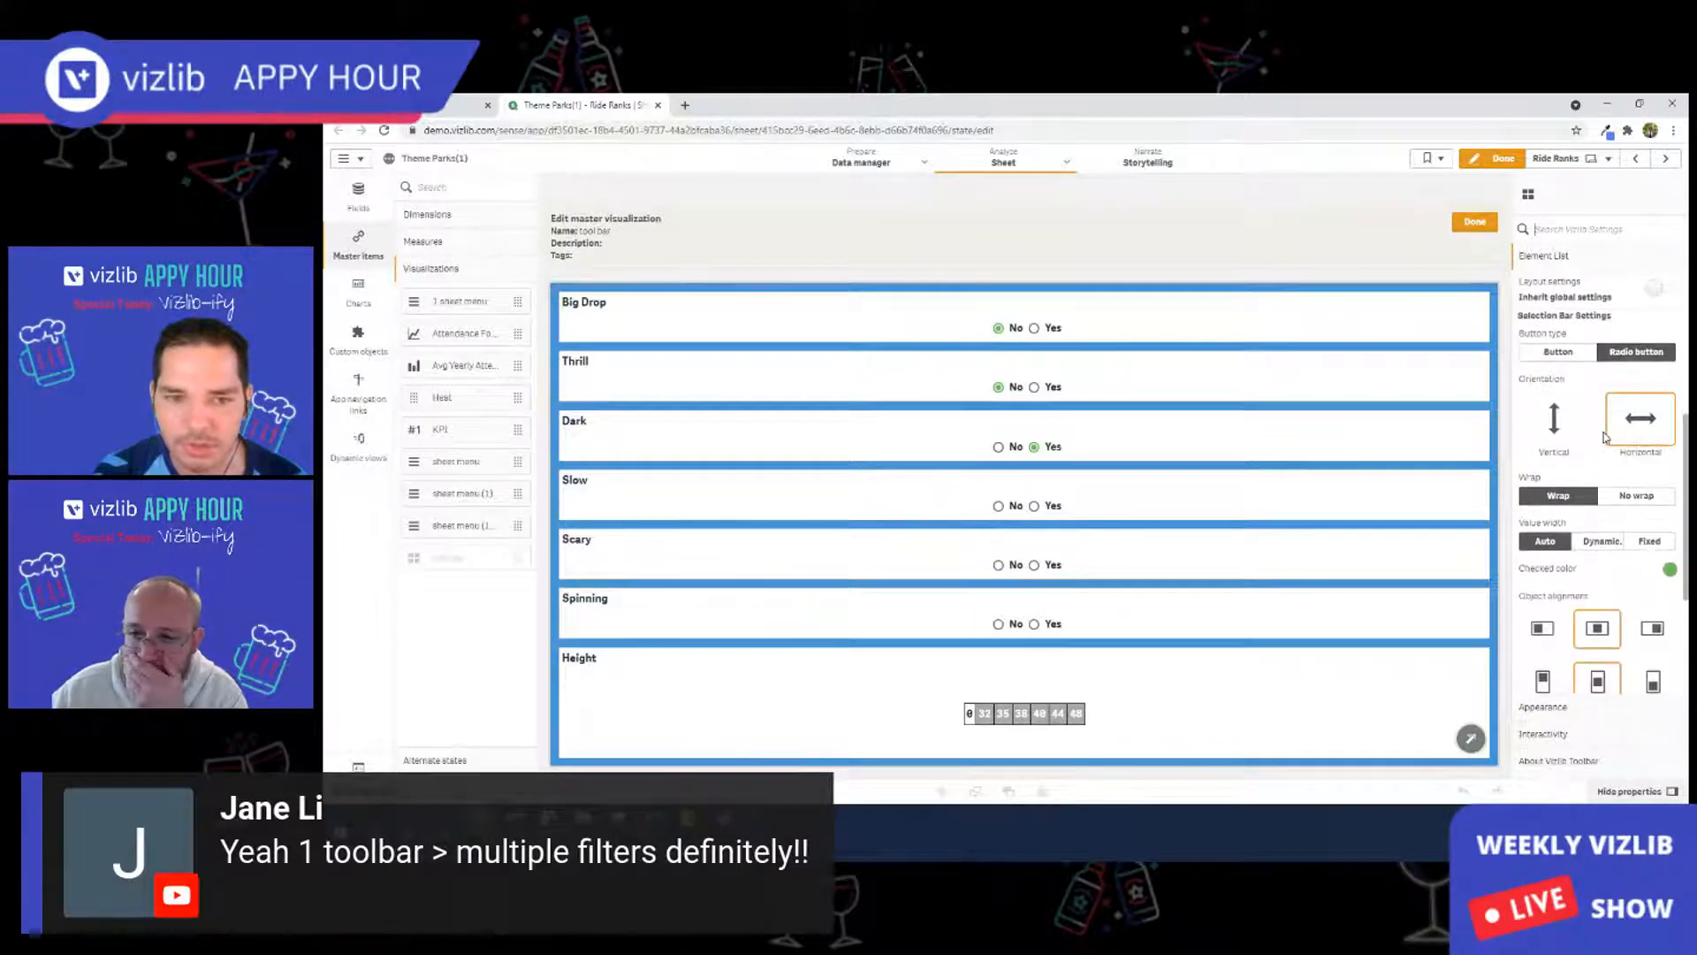
Set the label font size to 12 in the toolbar's Appearance settings.
scroll(1604, 437, down, 2)
scroll(1618, 464, up, 4)
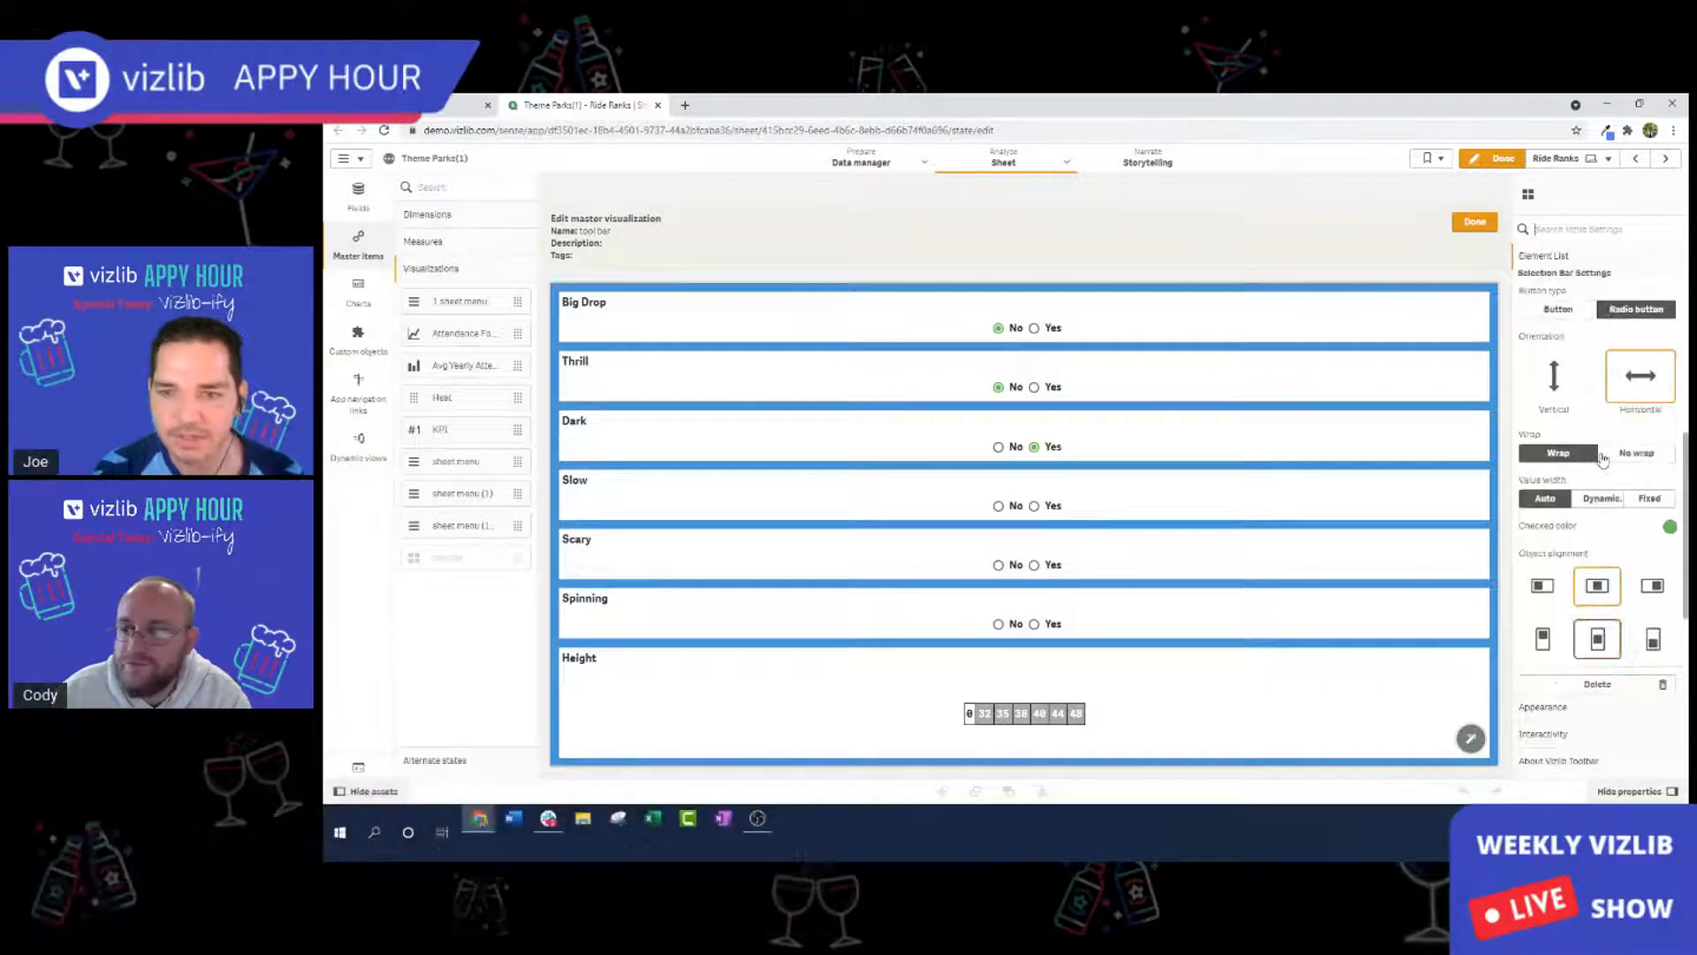
scroll(1625, 480, up, 1)
click(1568, 714)
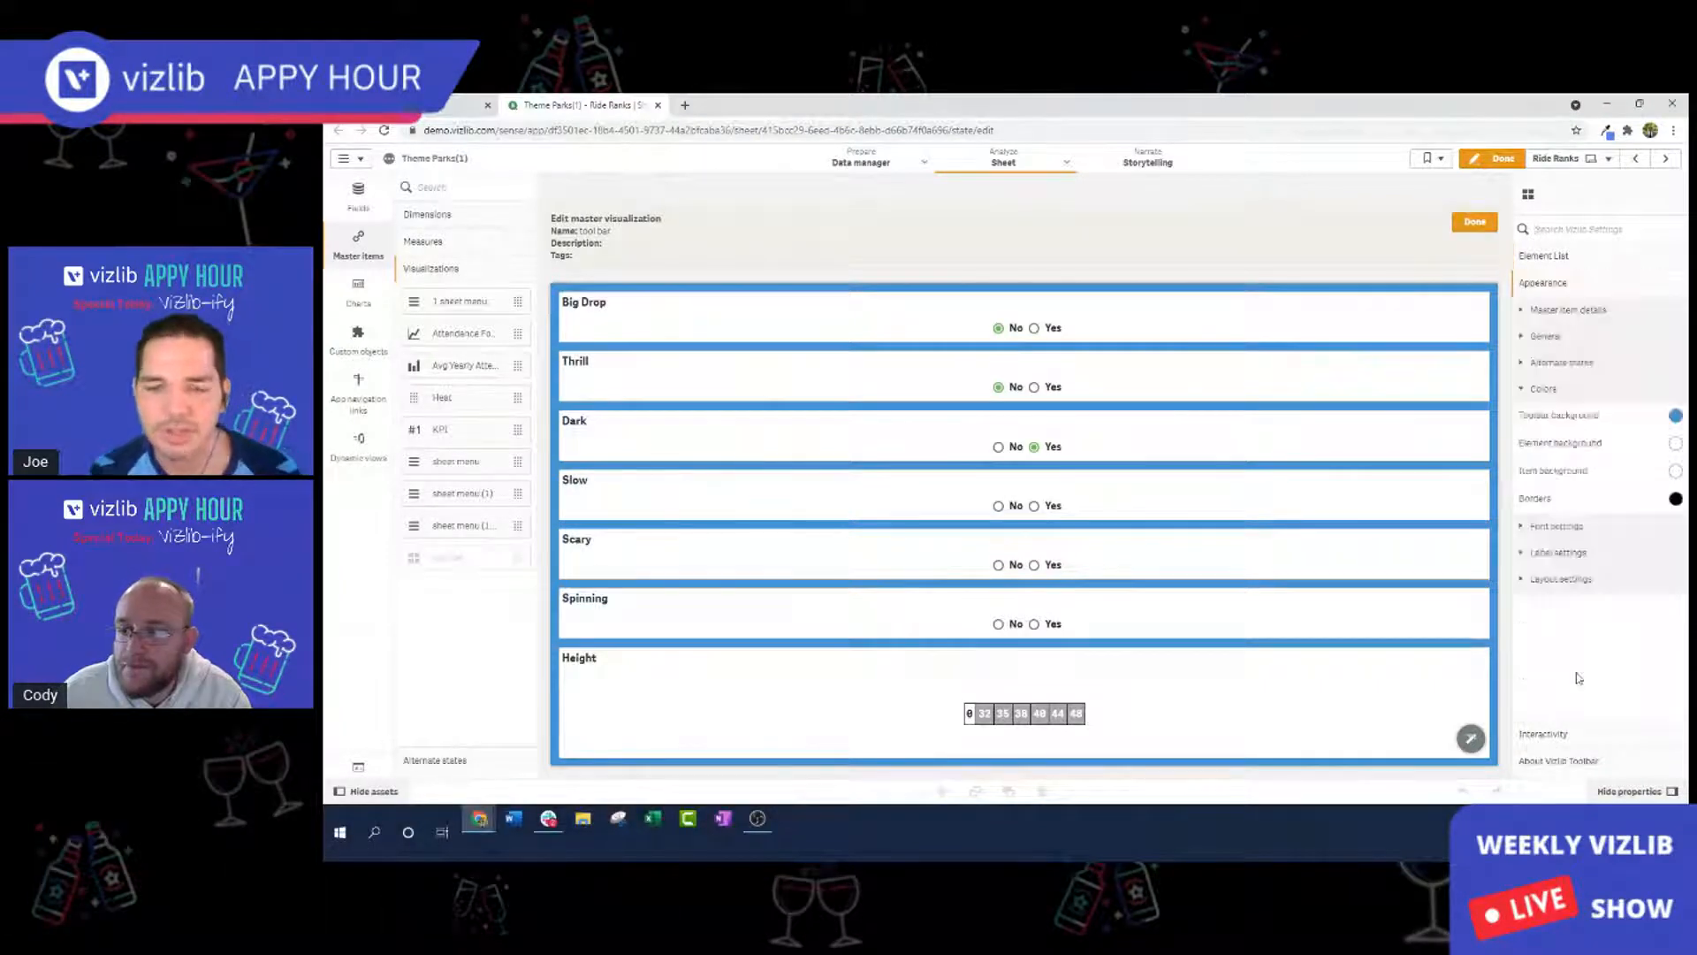
click(1595, 394)
click(1598, 447)
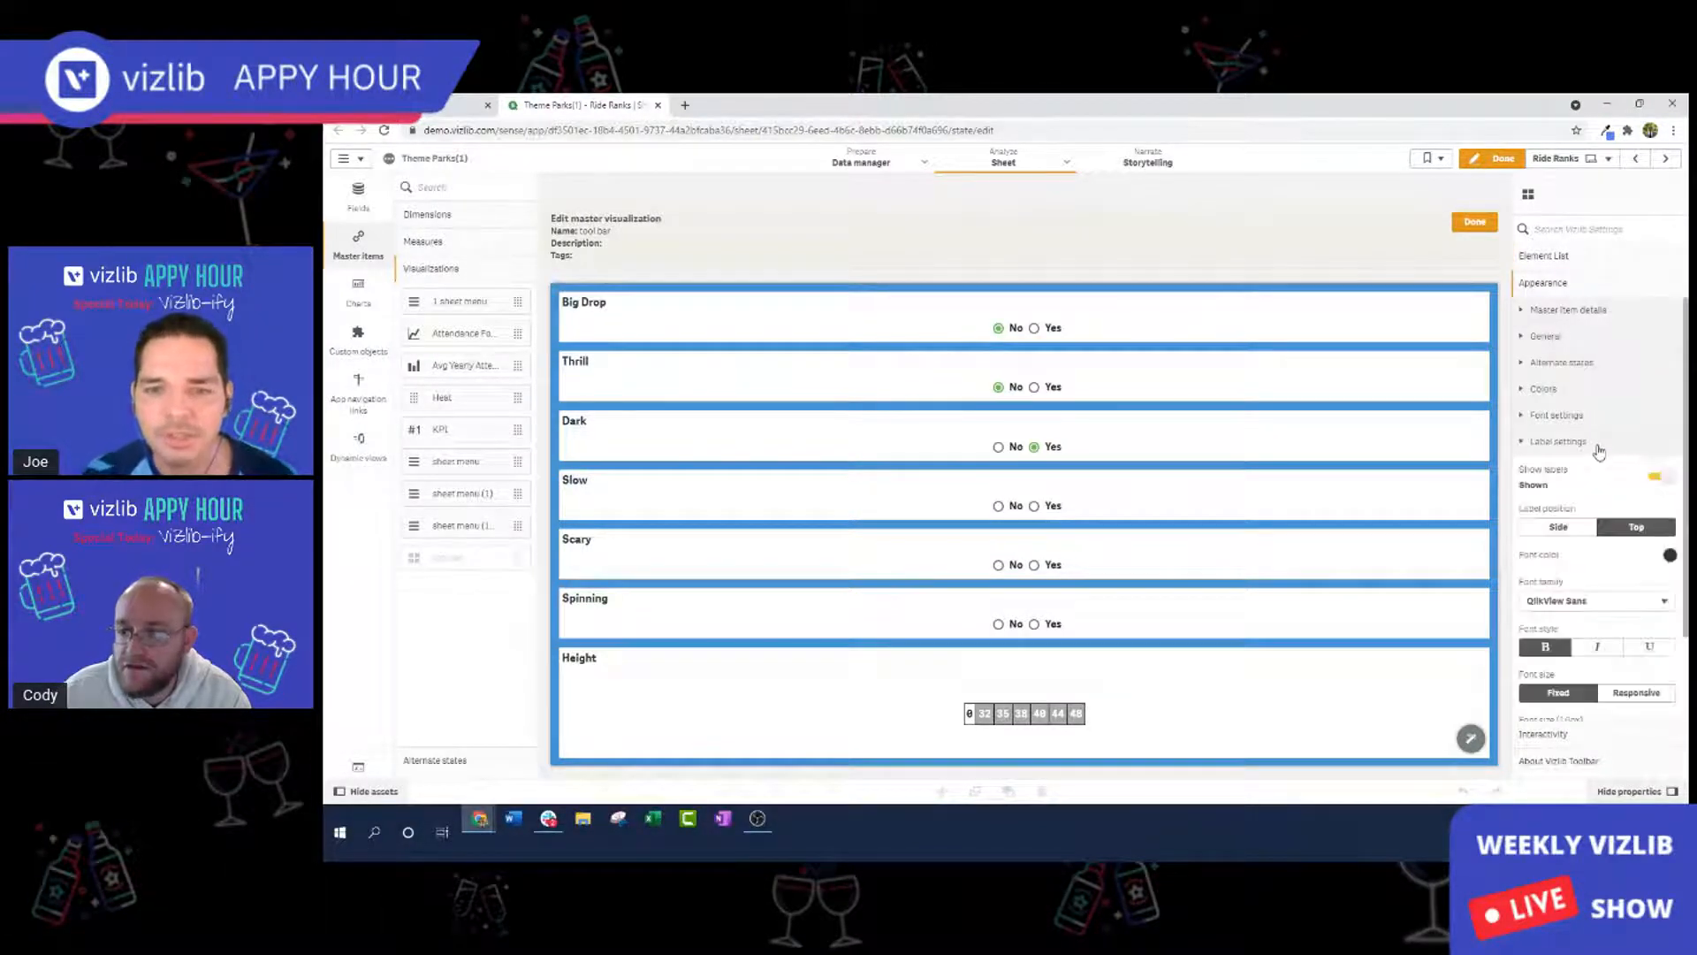
scroll(1601, 530, down, 1)
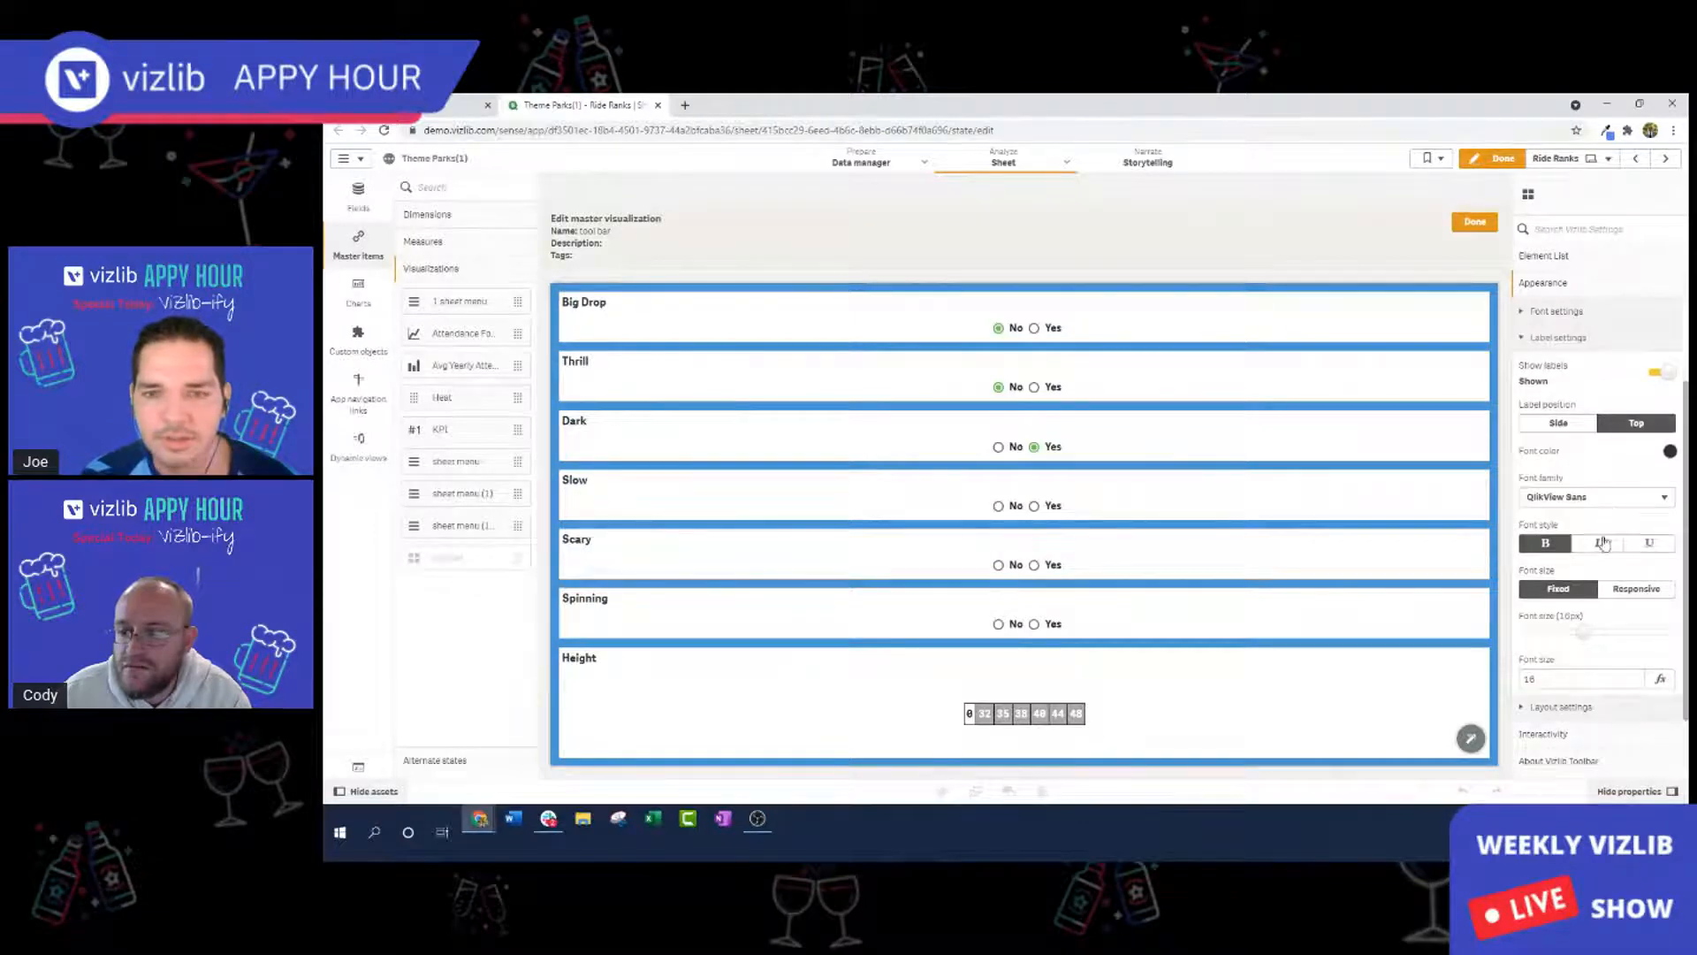
click(1524, 678)
double_click(1526, 678)
text(12)
key(Return)
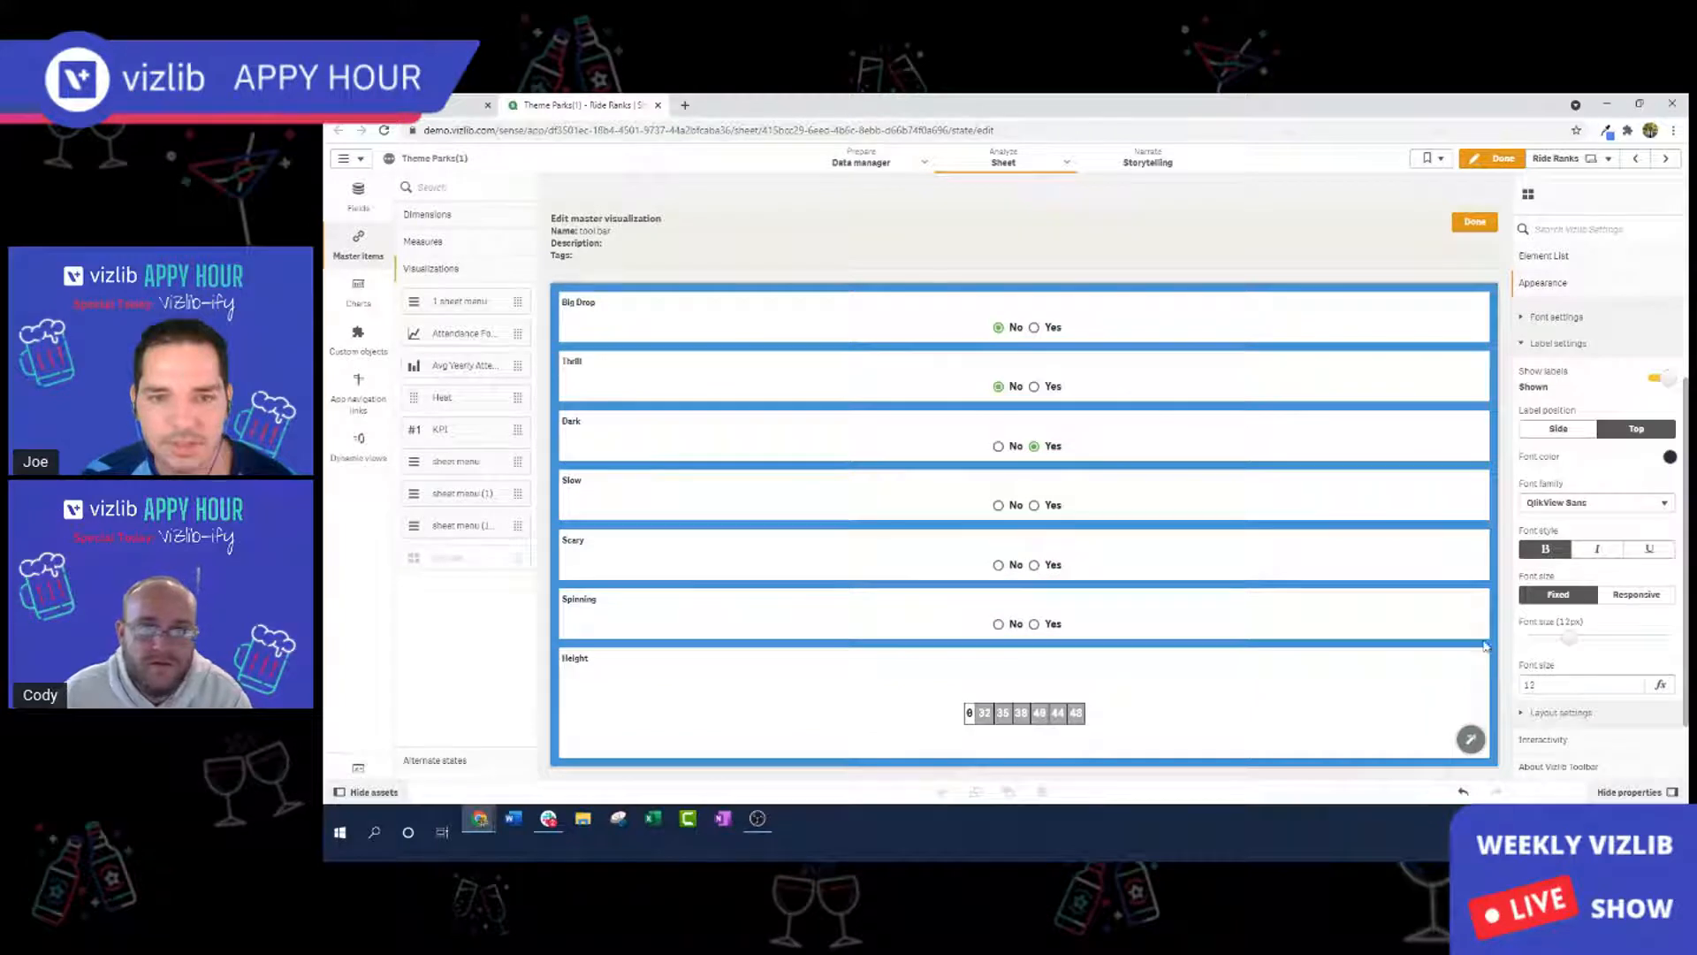
Set the toolbar's general font size to 12, leave master item and sheet editing, and clear all selections.
click(1589, 317)
drag(1565, 571, 1478, 564)
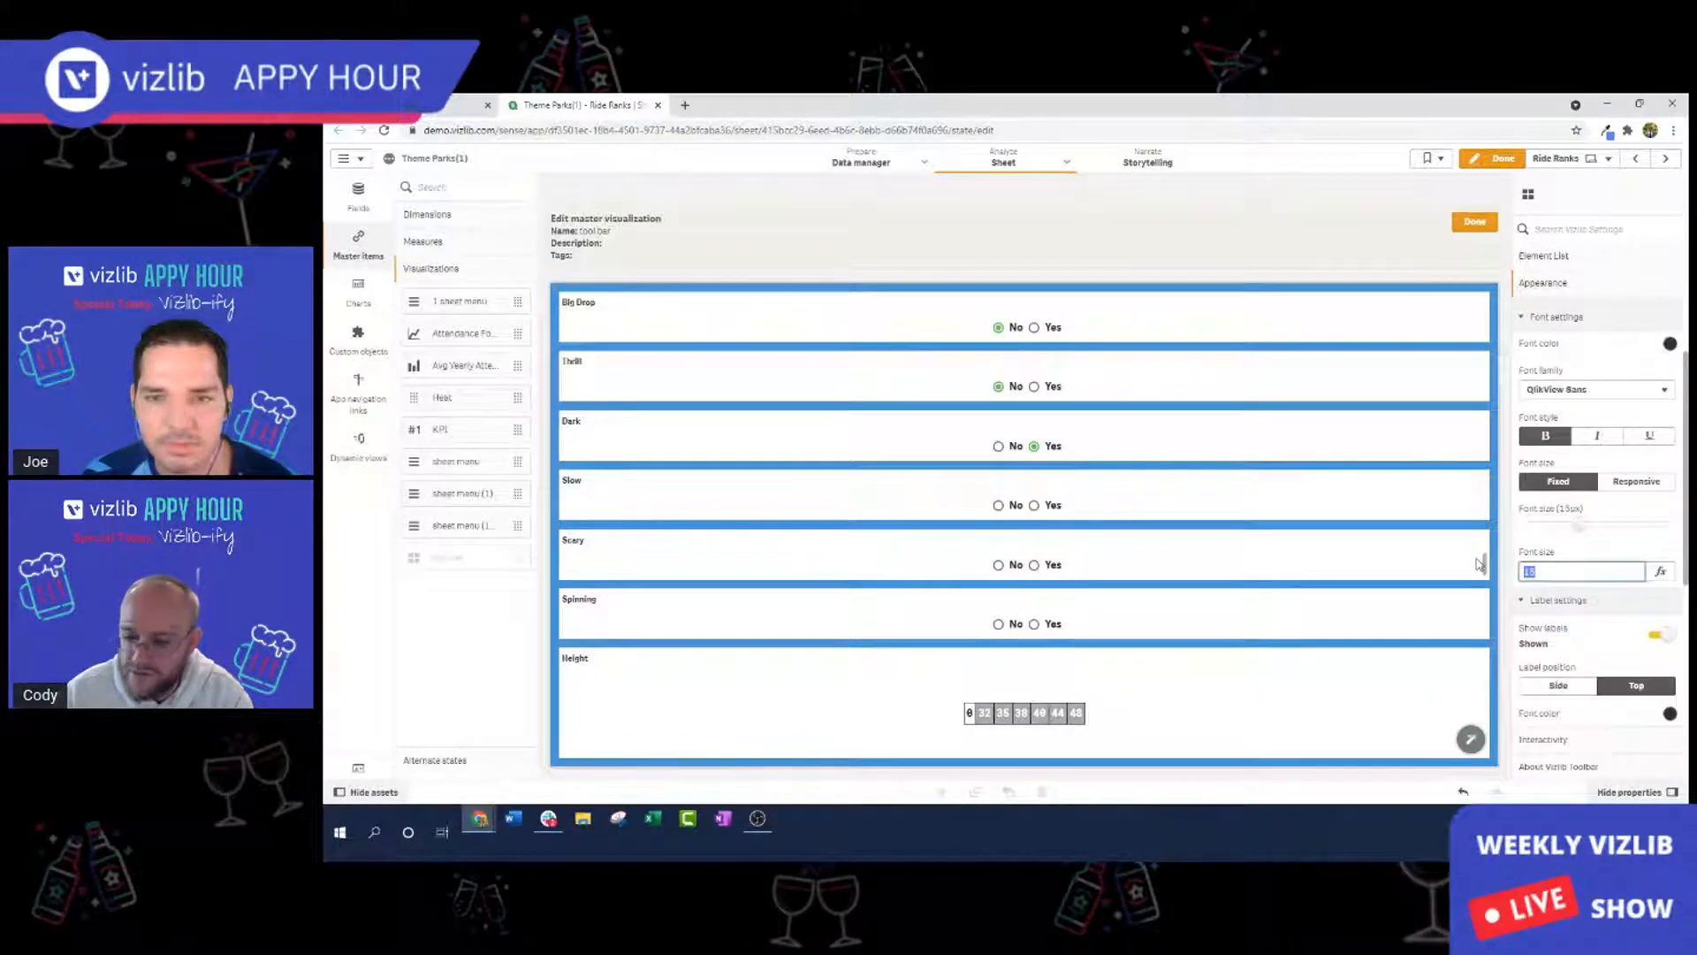
key(Return)
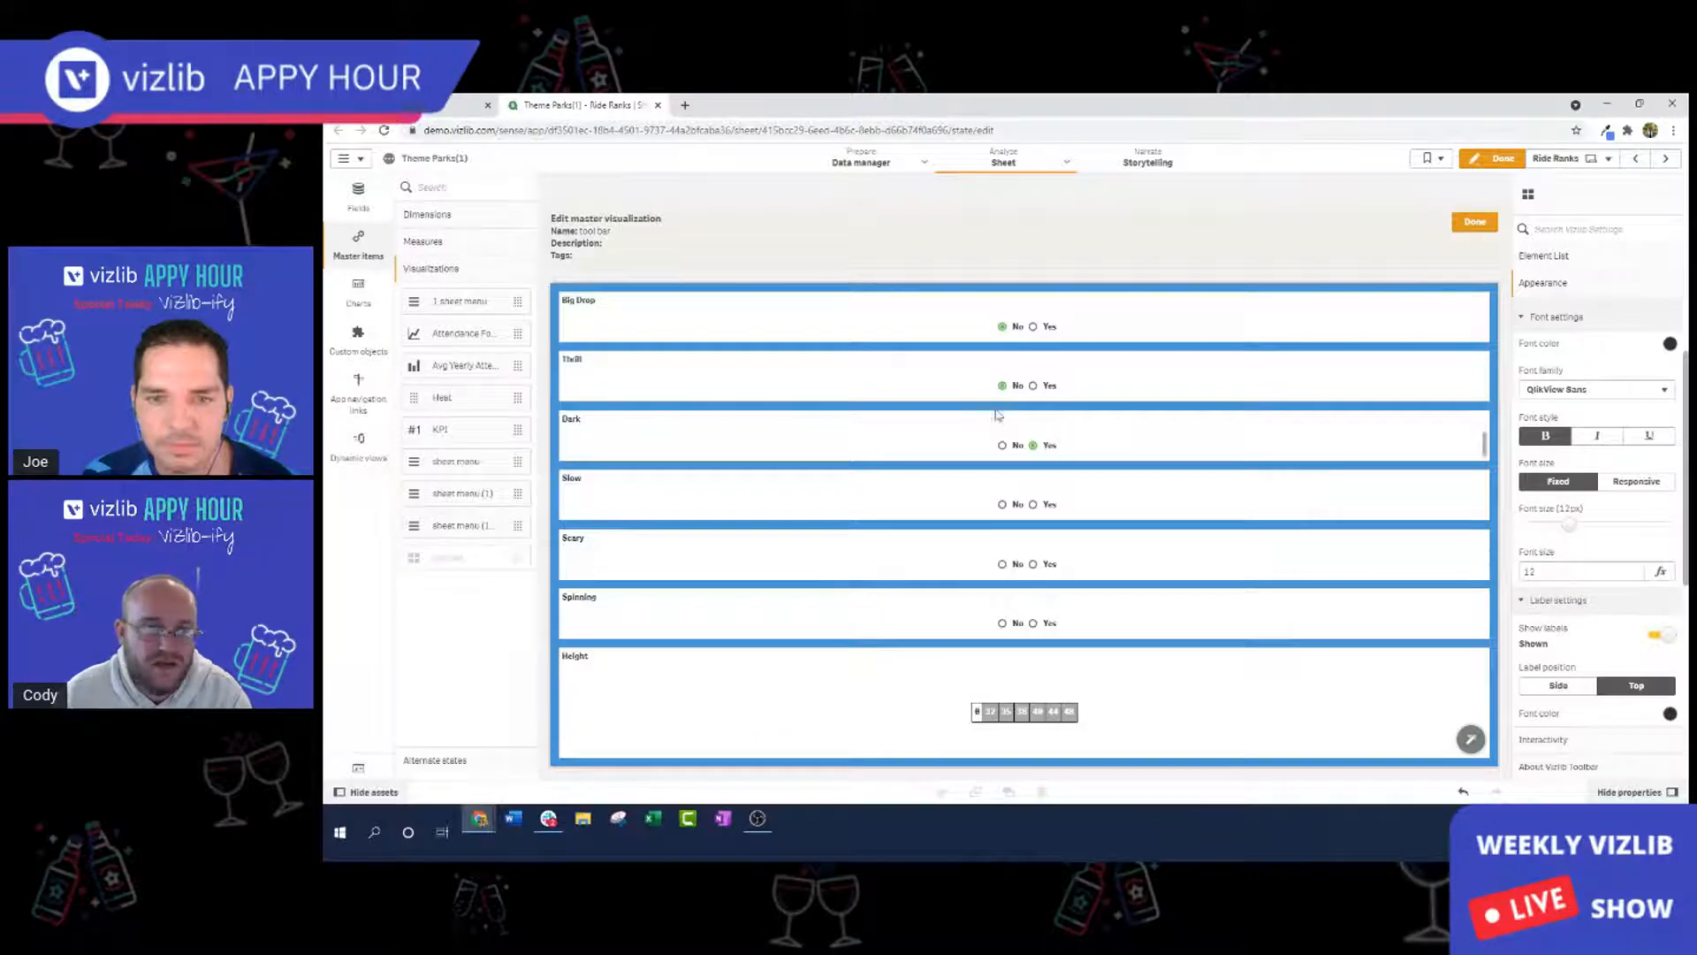
click(1474, 222)
click(1496, 165)
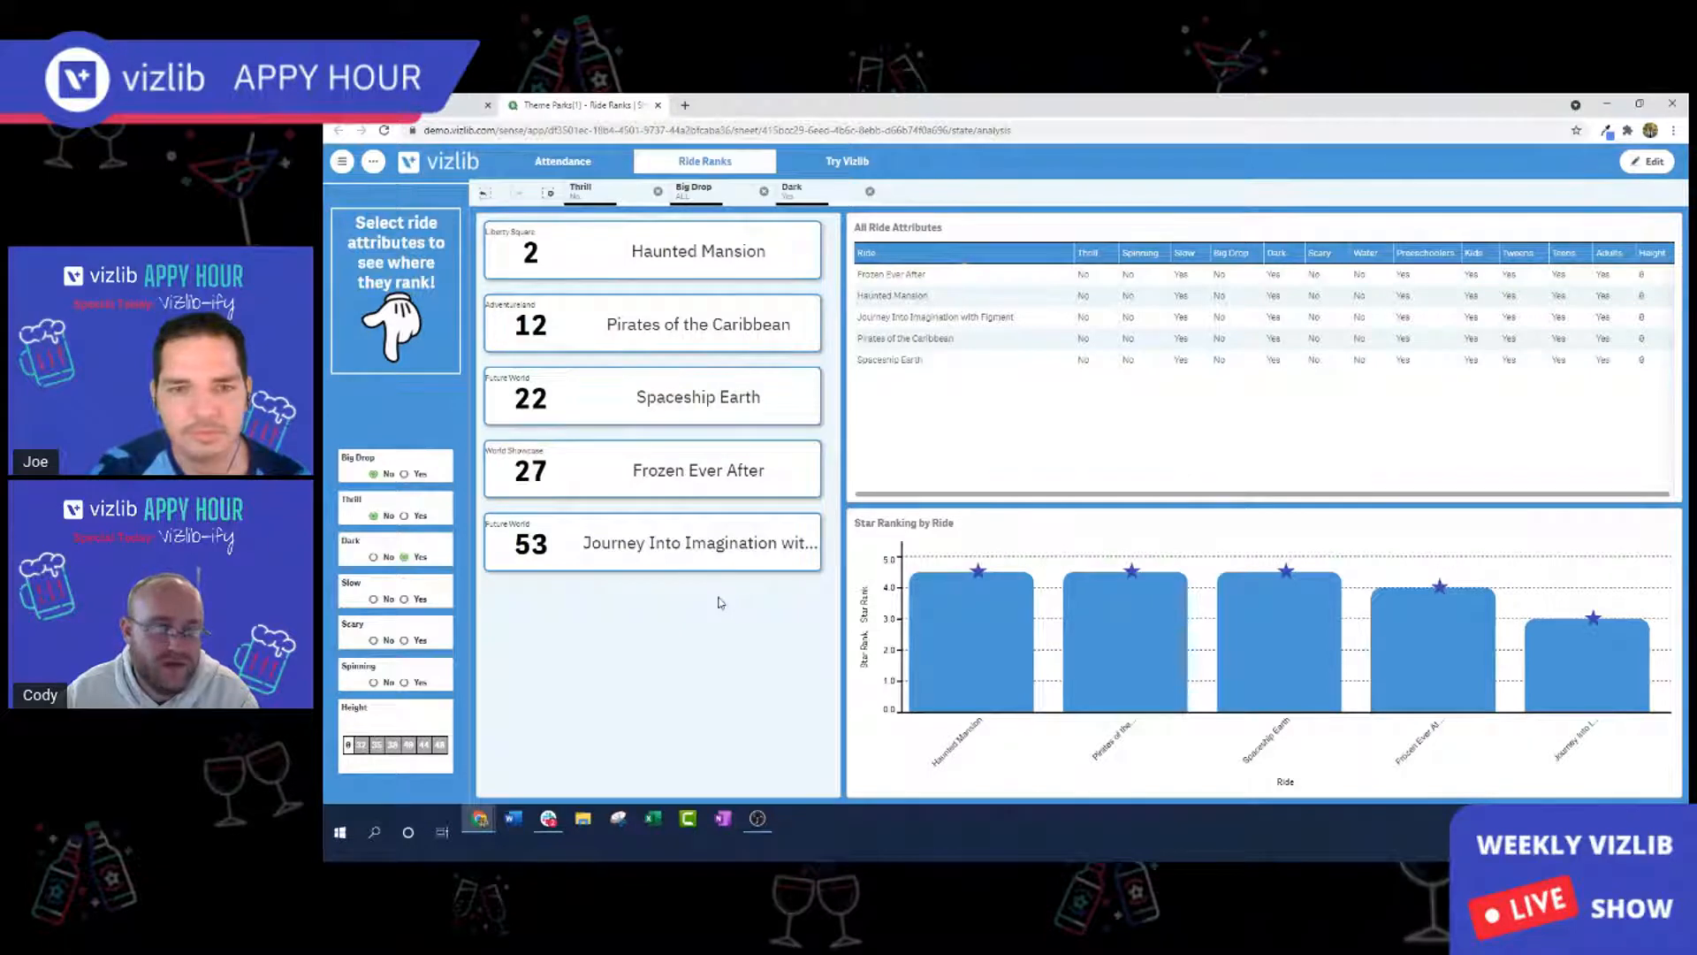
click(549, 193)
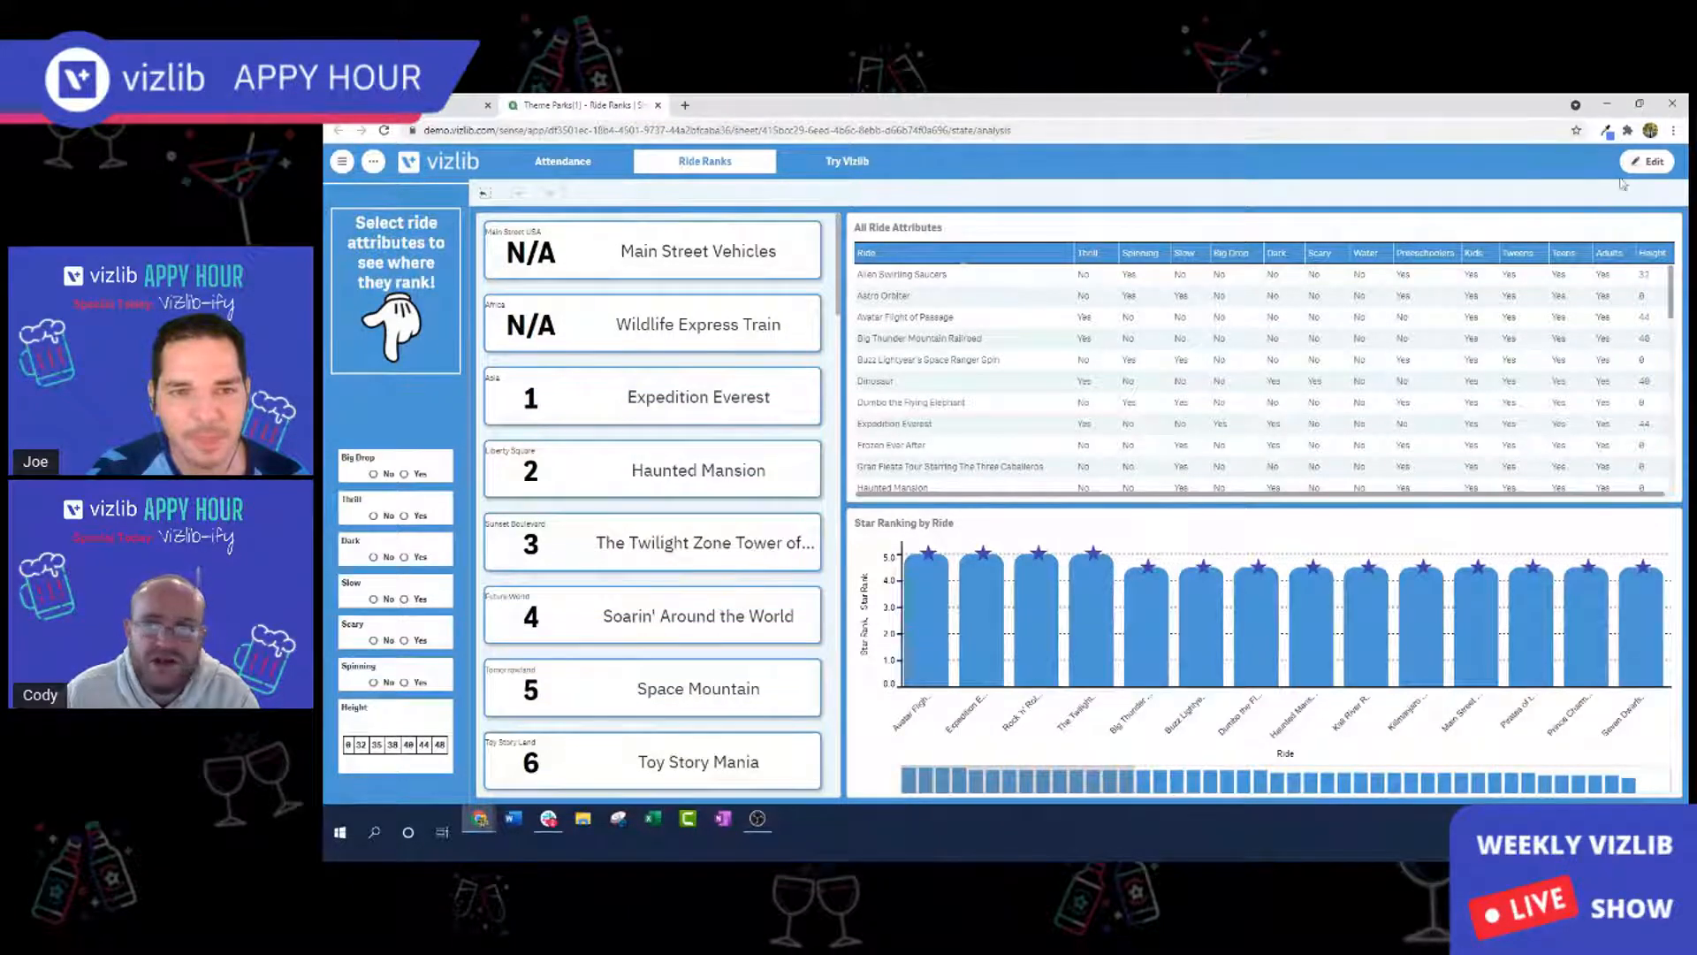
Edit the sheet menu master item so its side menu displays as Collapsible, and leave sheet editing.
click(1648, 162)
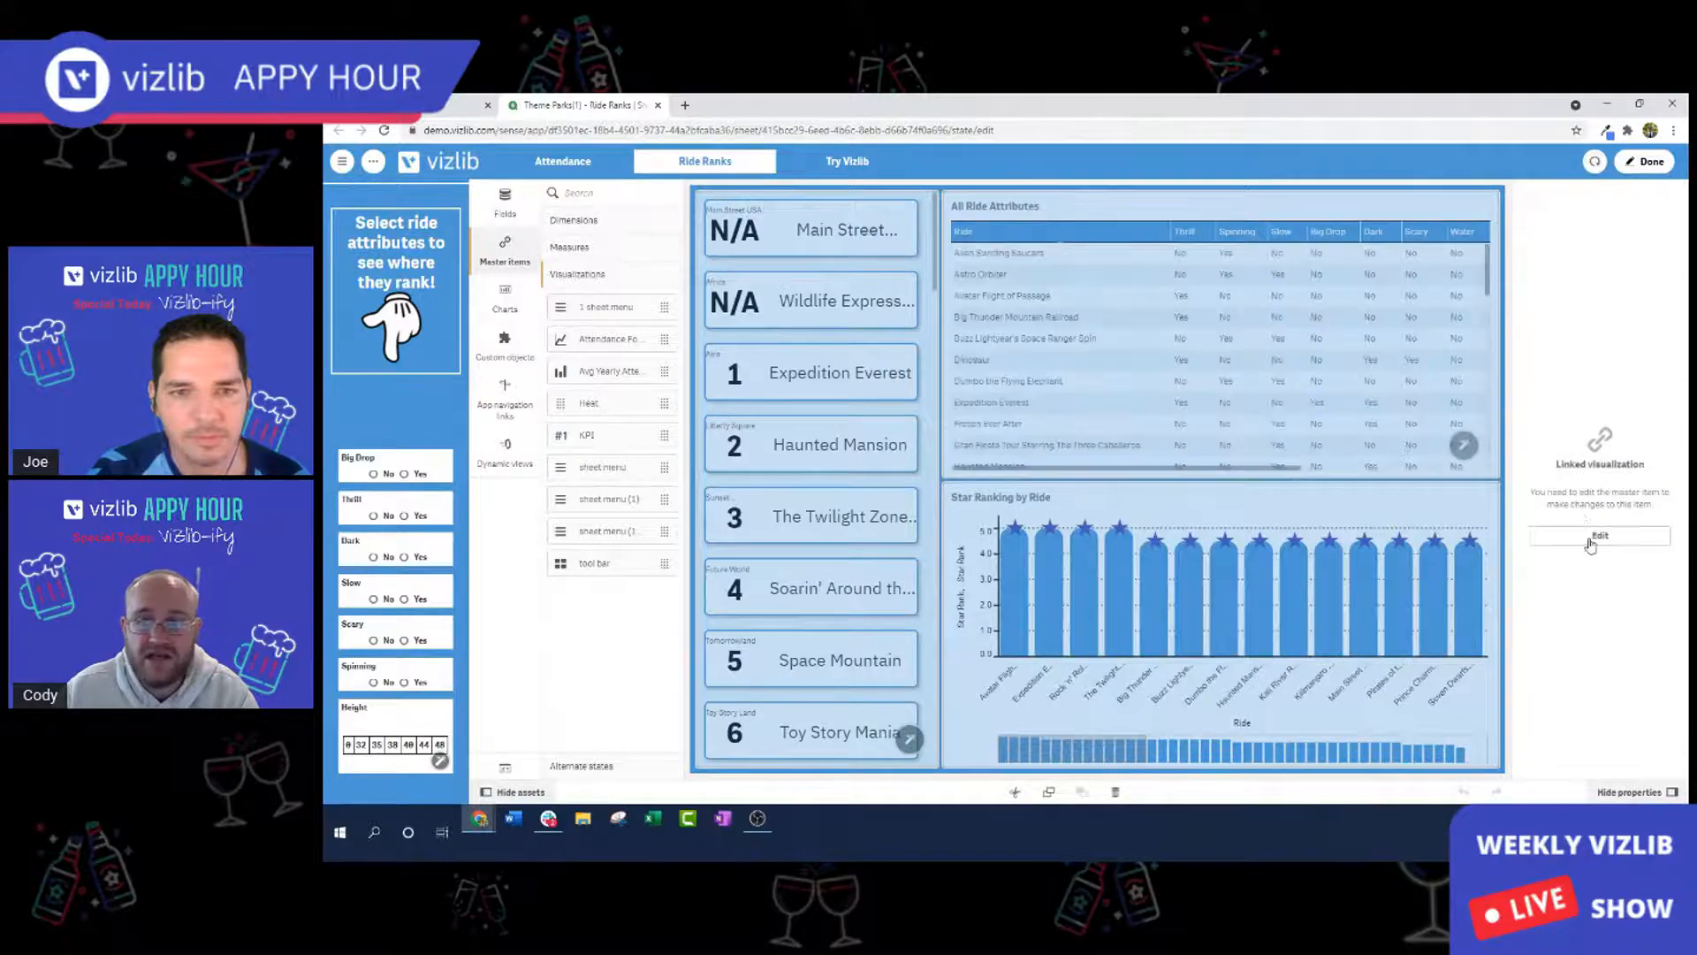
click(1593, 542)
click(1159, 513)
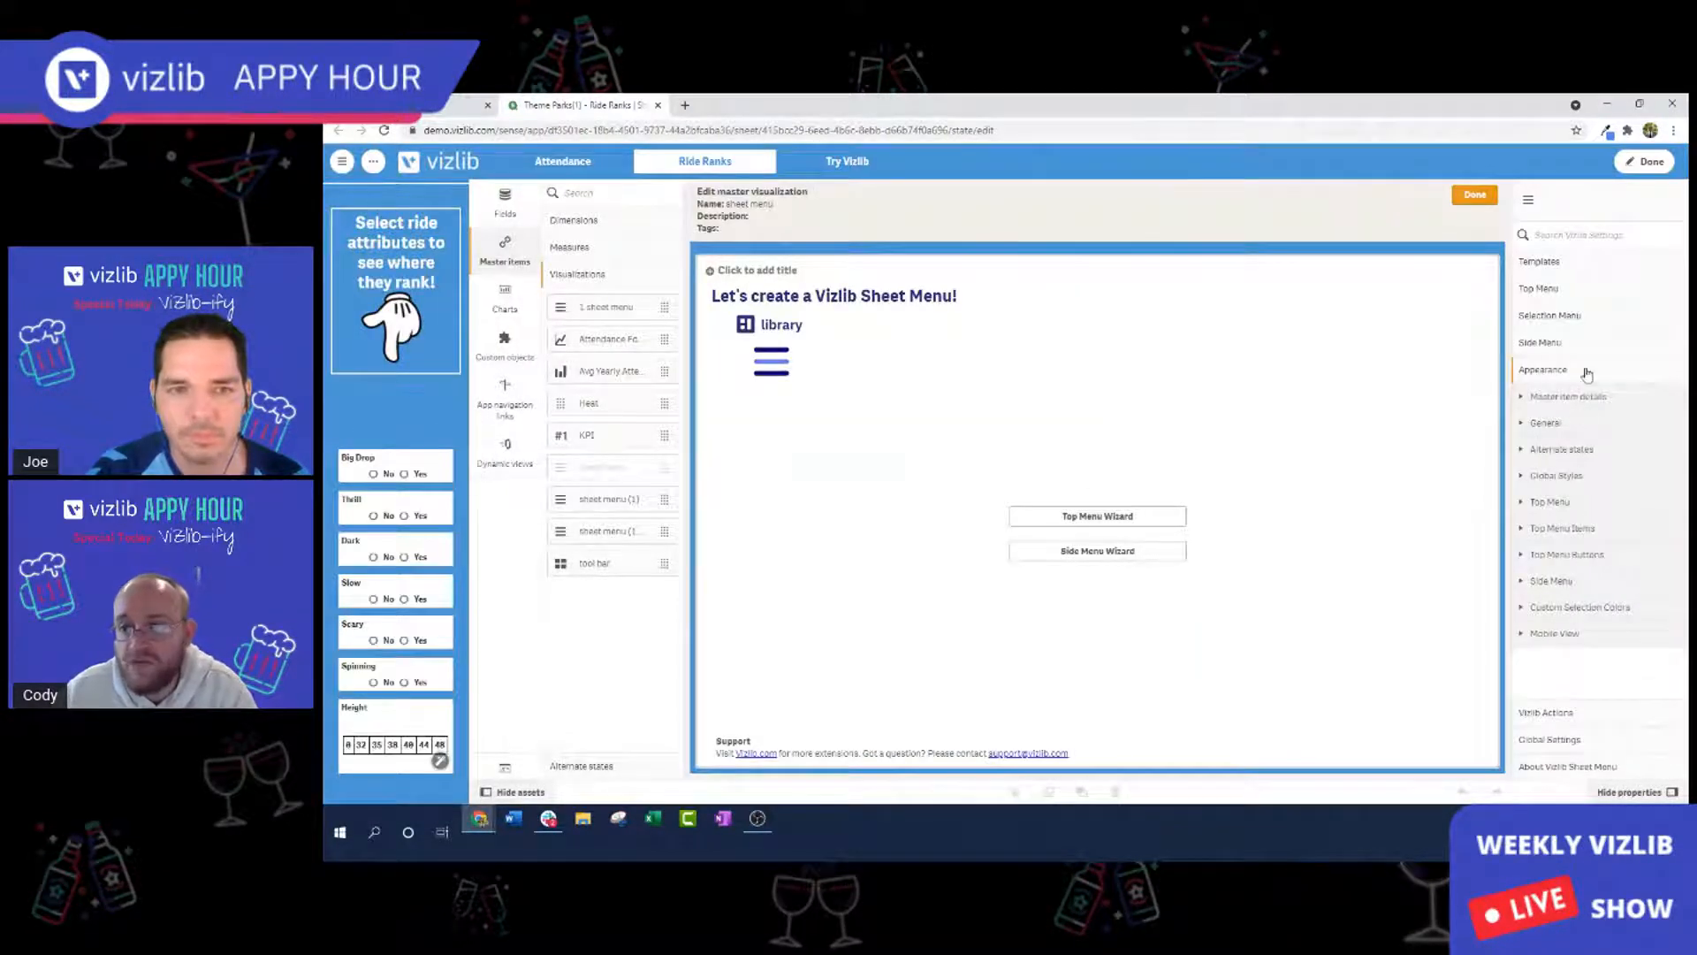
click(1587, 346)
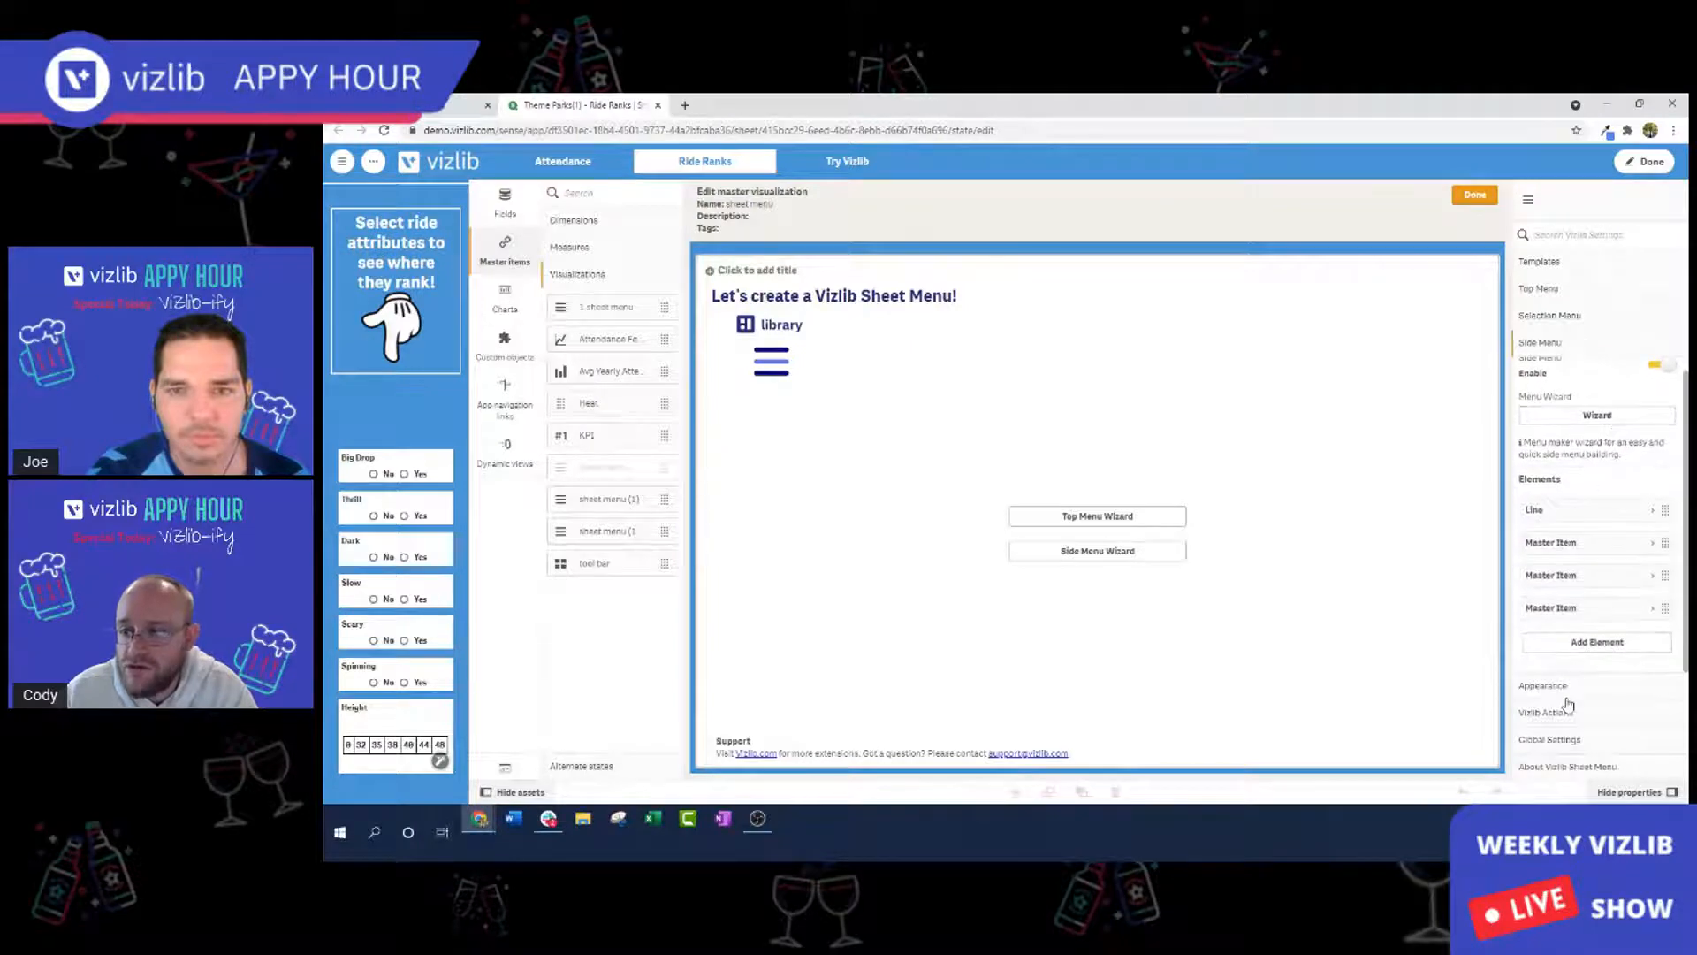
click(1561, 687)
click(1592, 577)
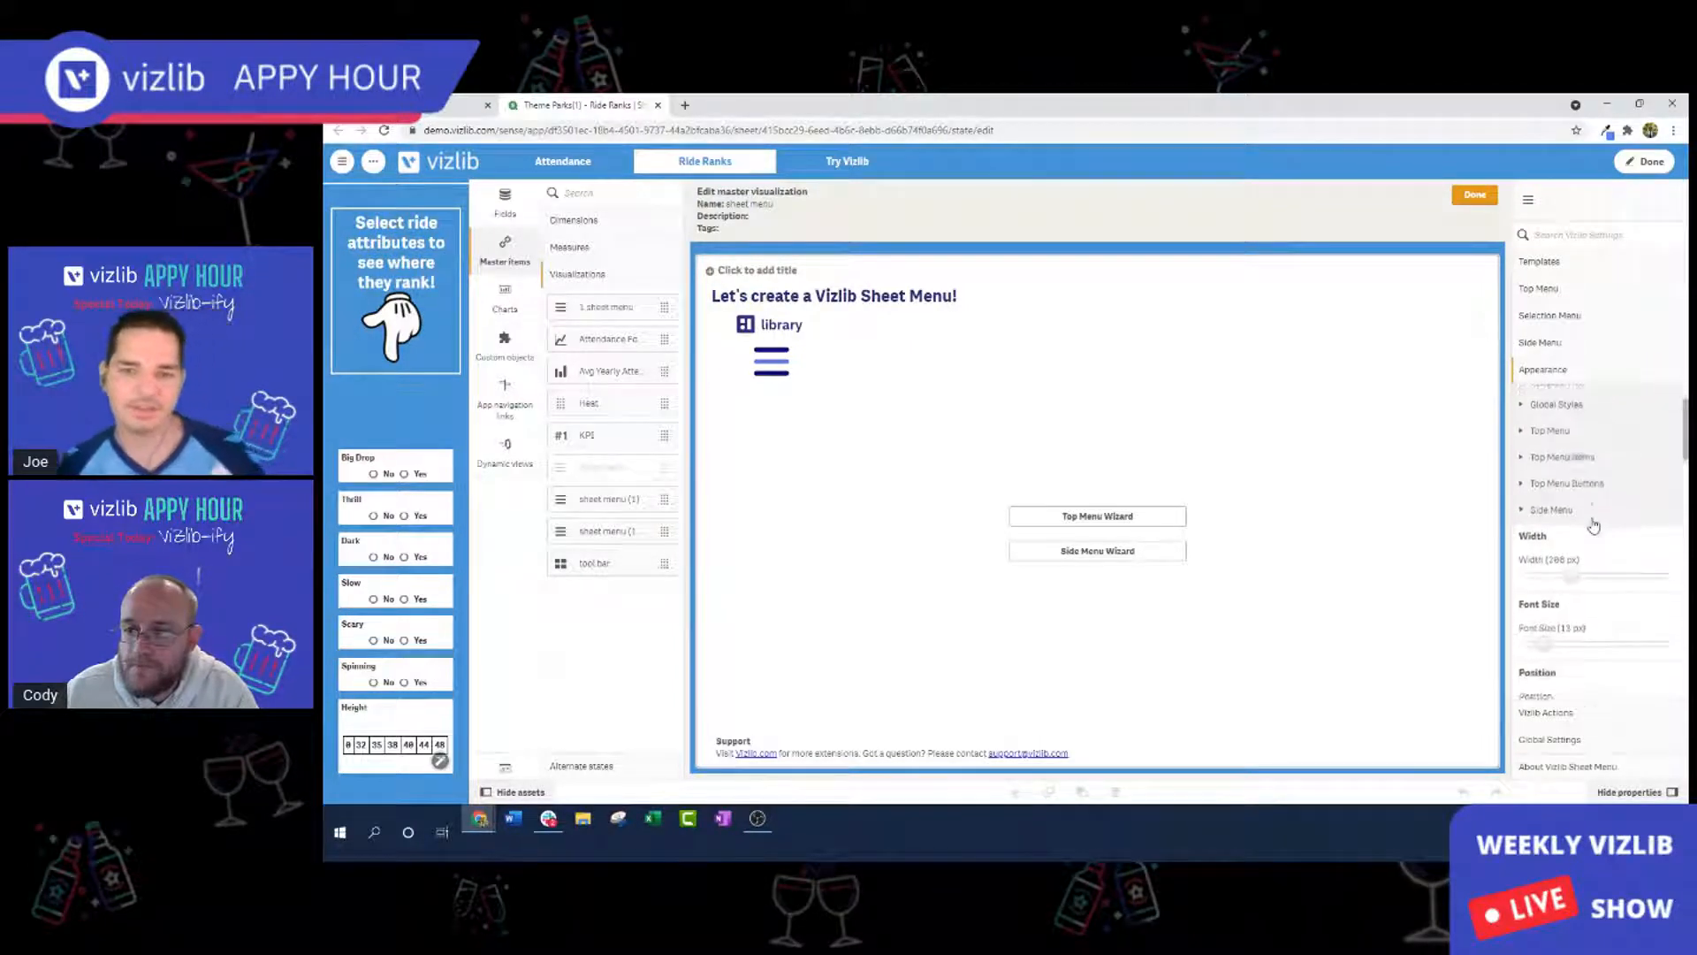
scroll(1594, 524, down, 1)
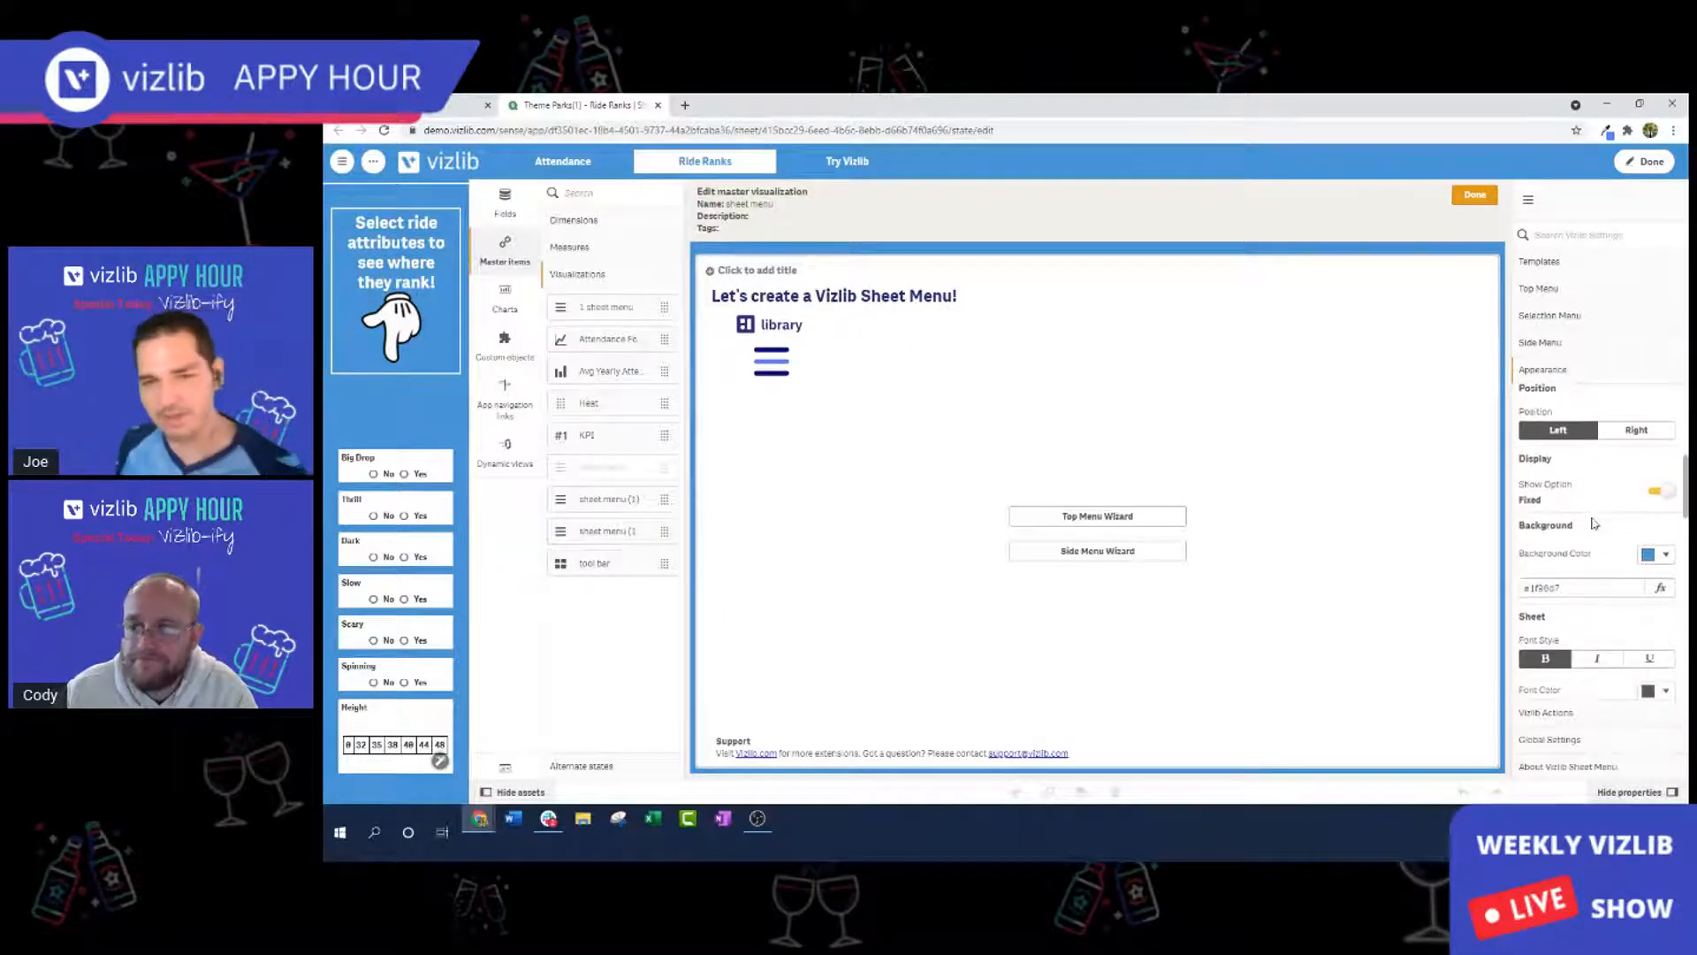
click(1665, 492)
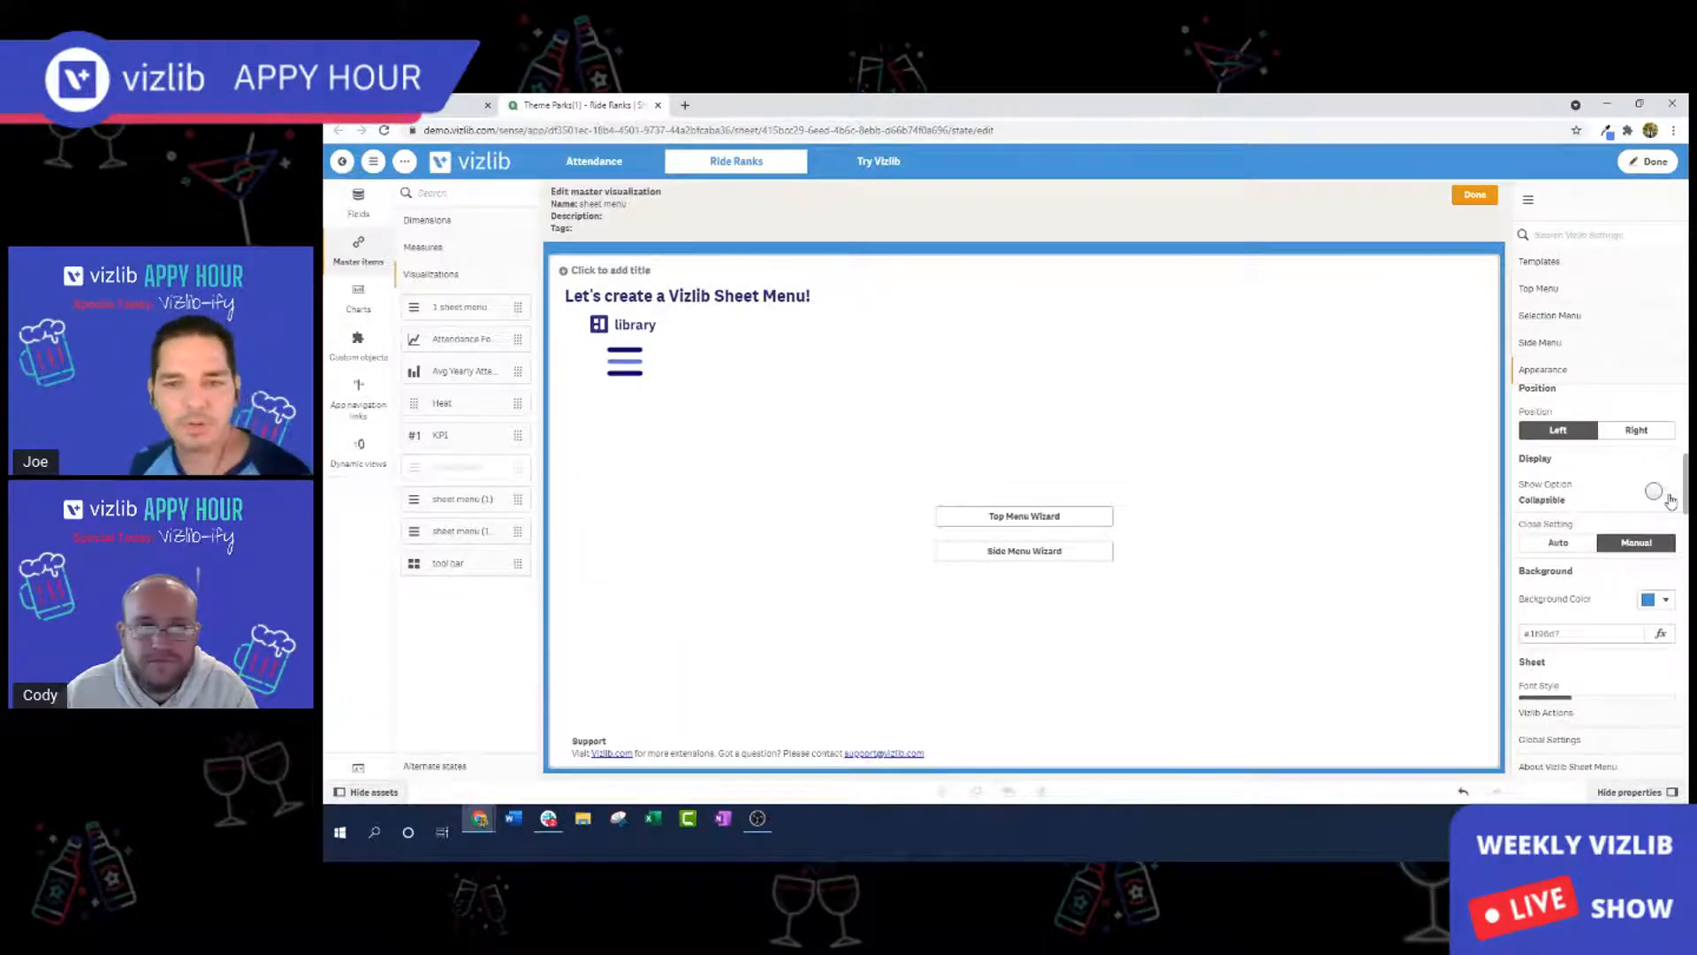
click(1474, 194)
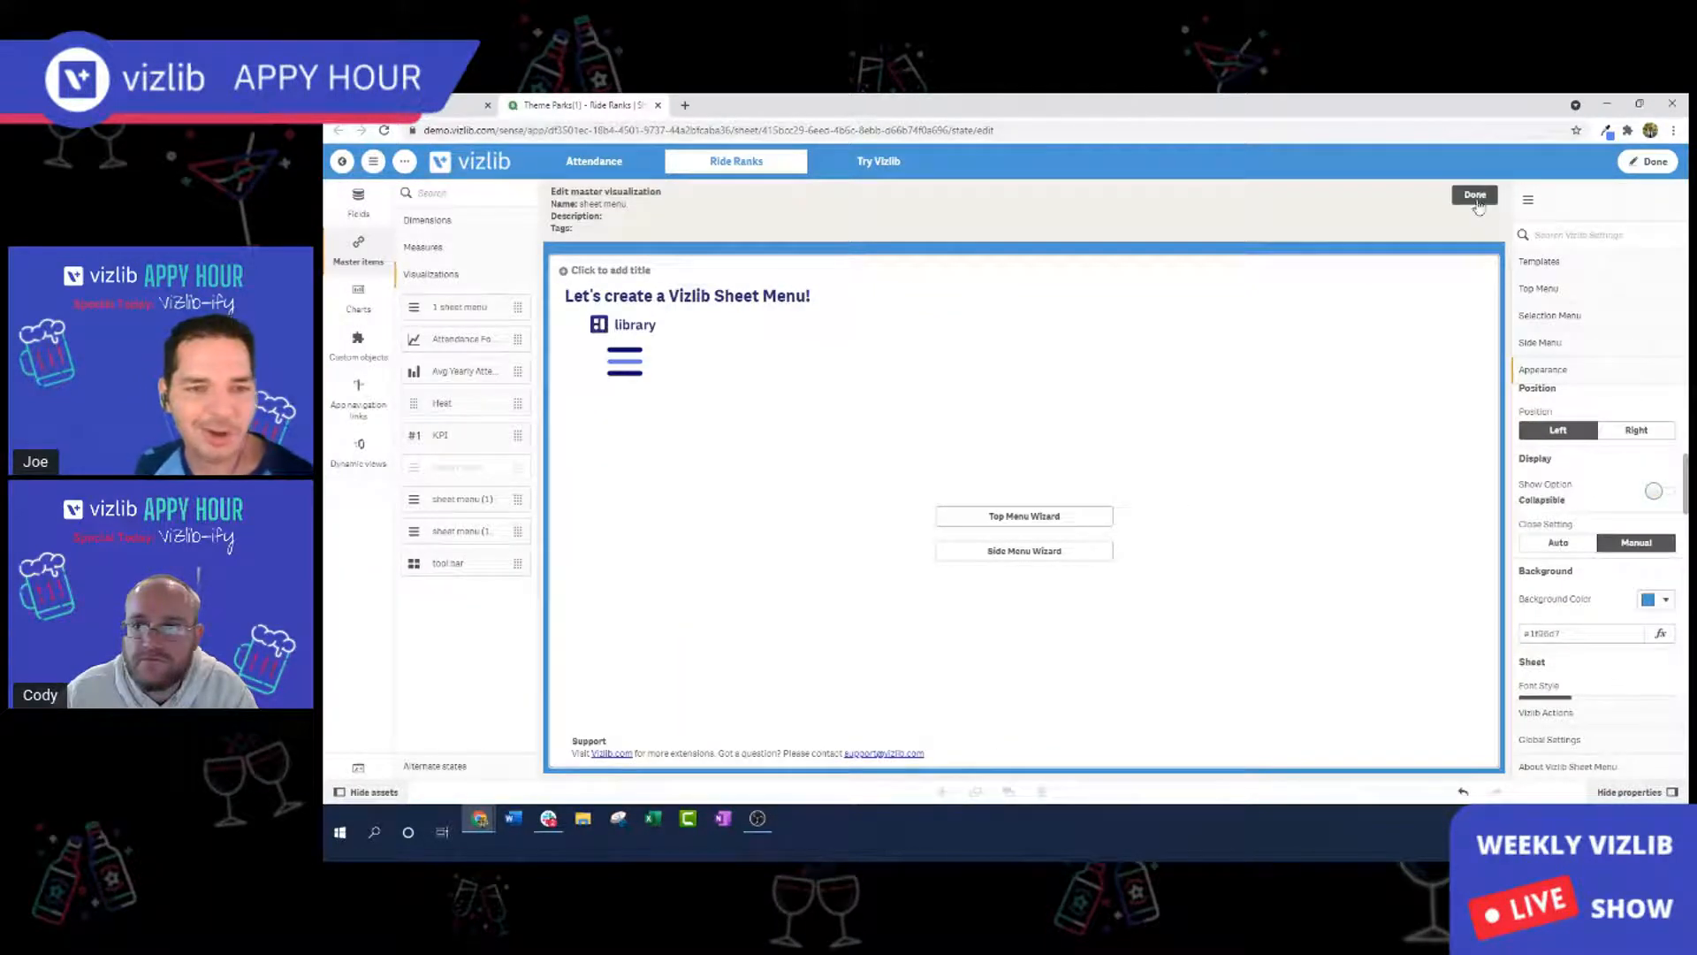
click(1653, 163)
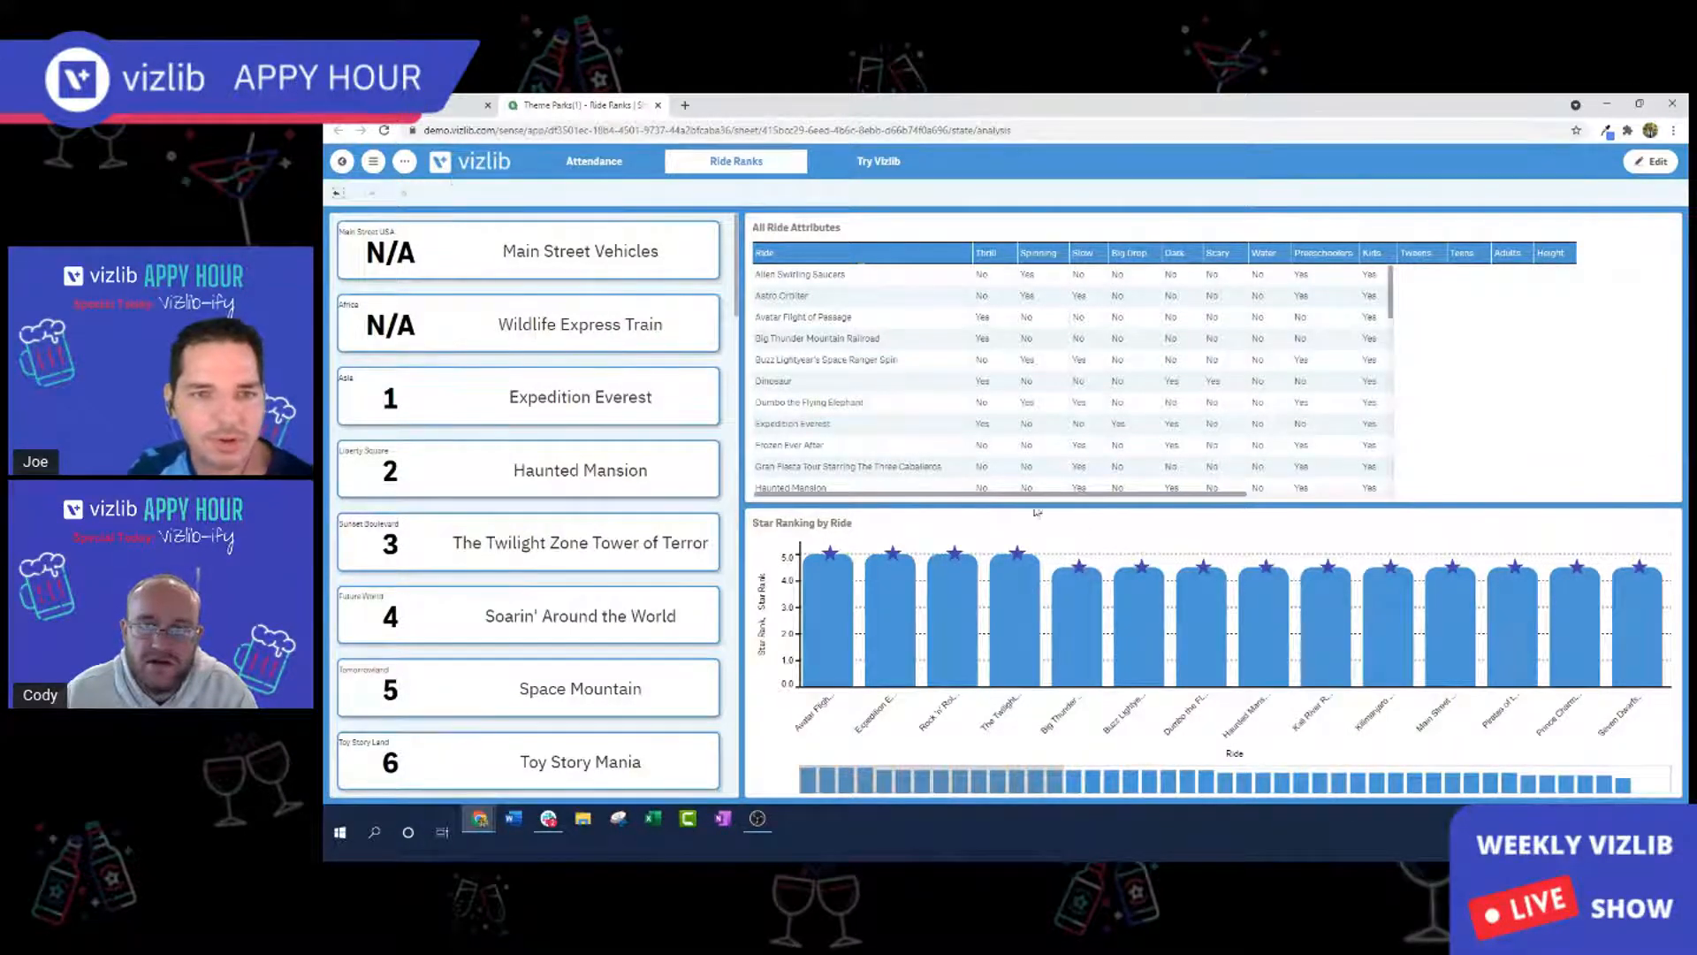
Expand, collapse and expand the side menu again to check how it overlays the Ride Ranks sheet.
click(344, 163)
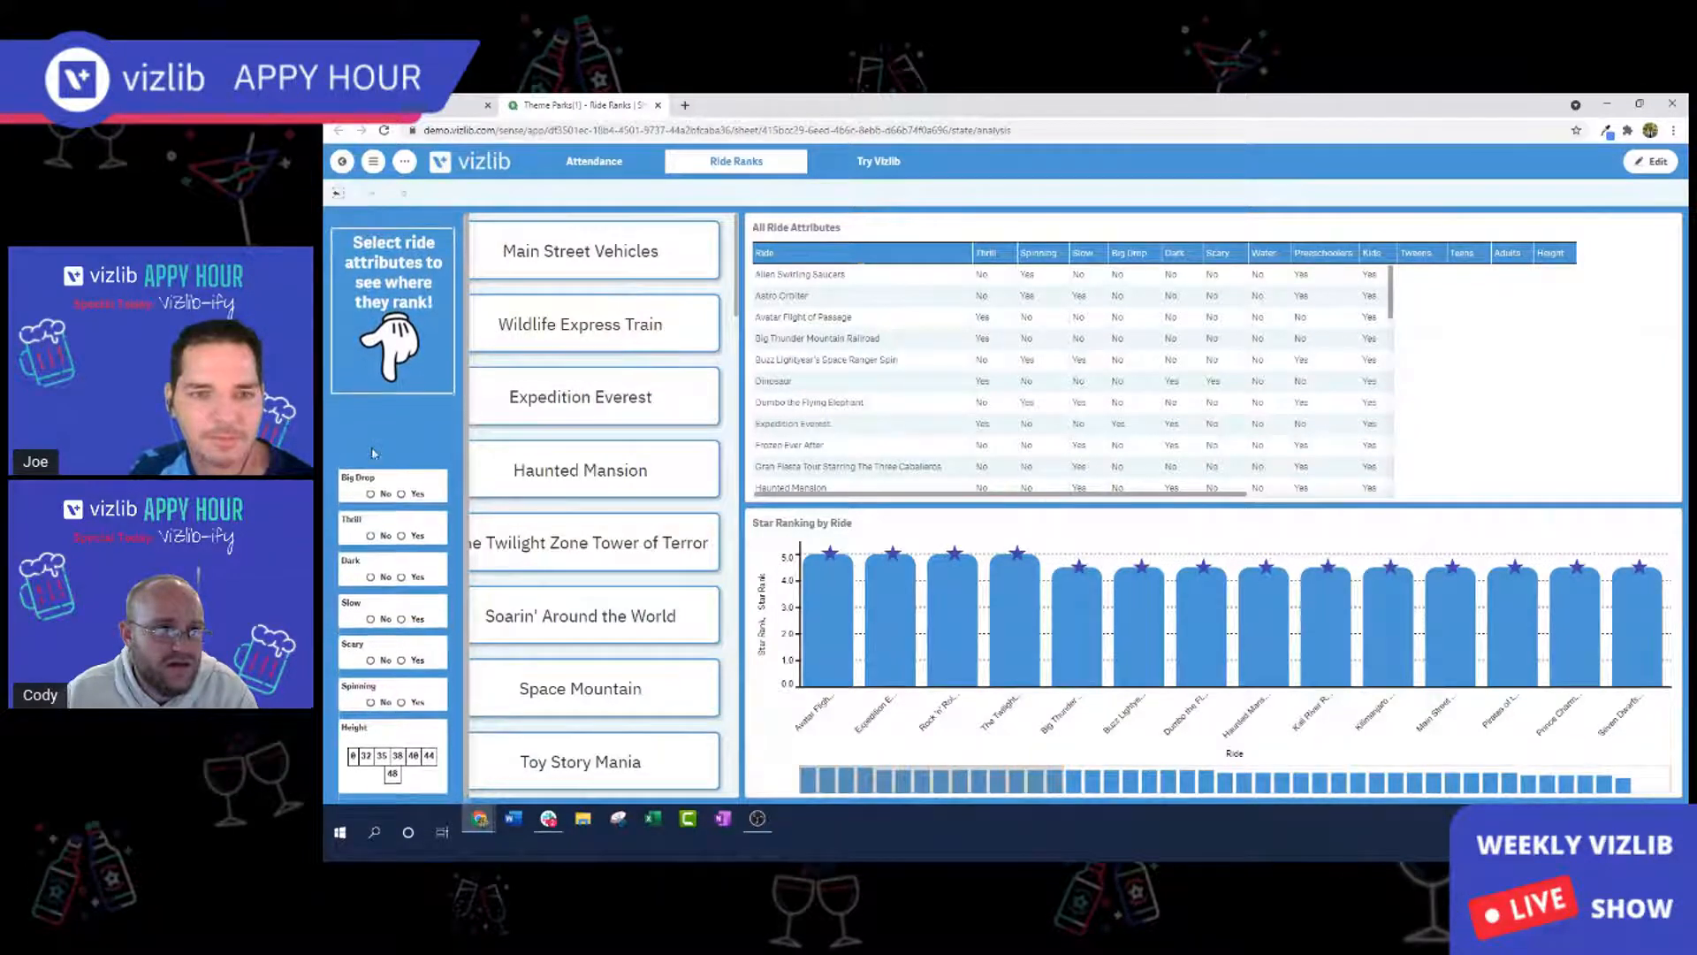
click(344, 163)
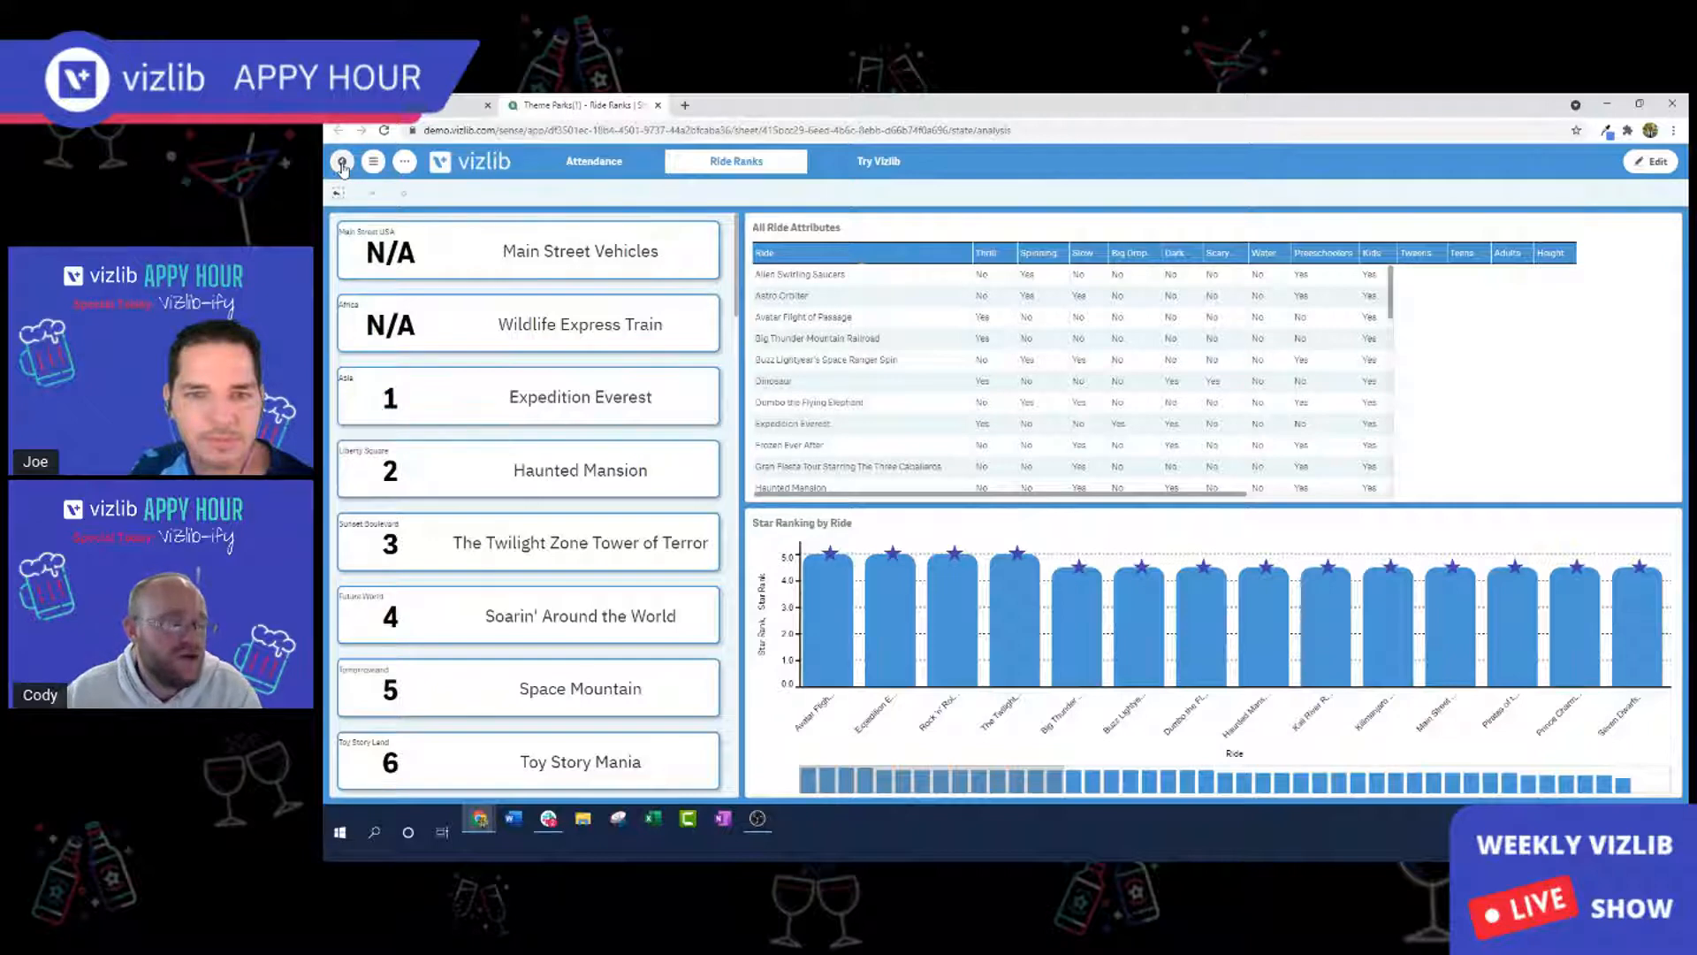
click(344, 163)
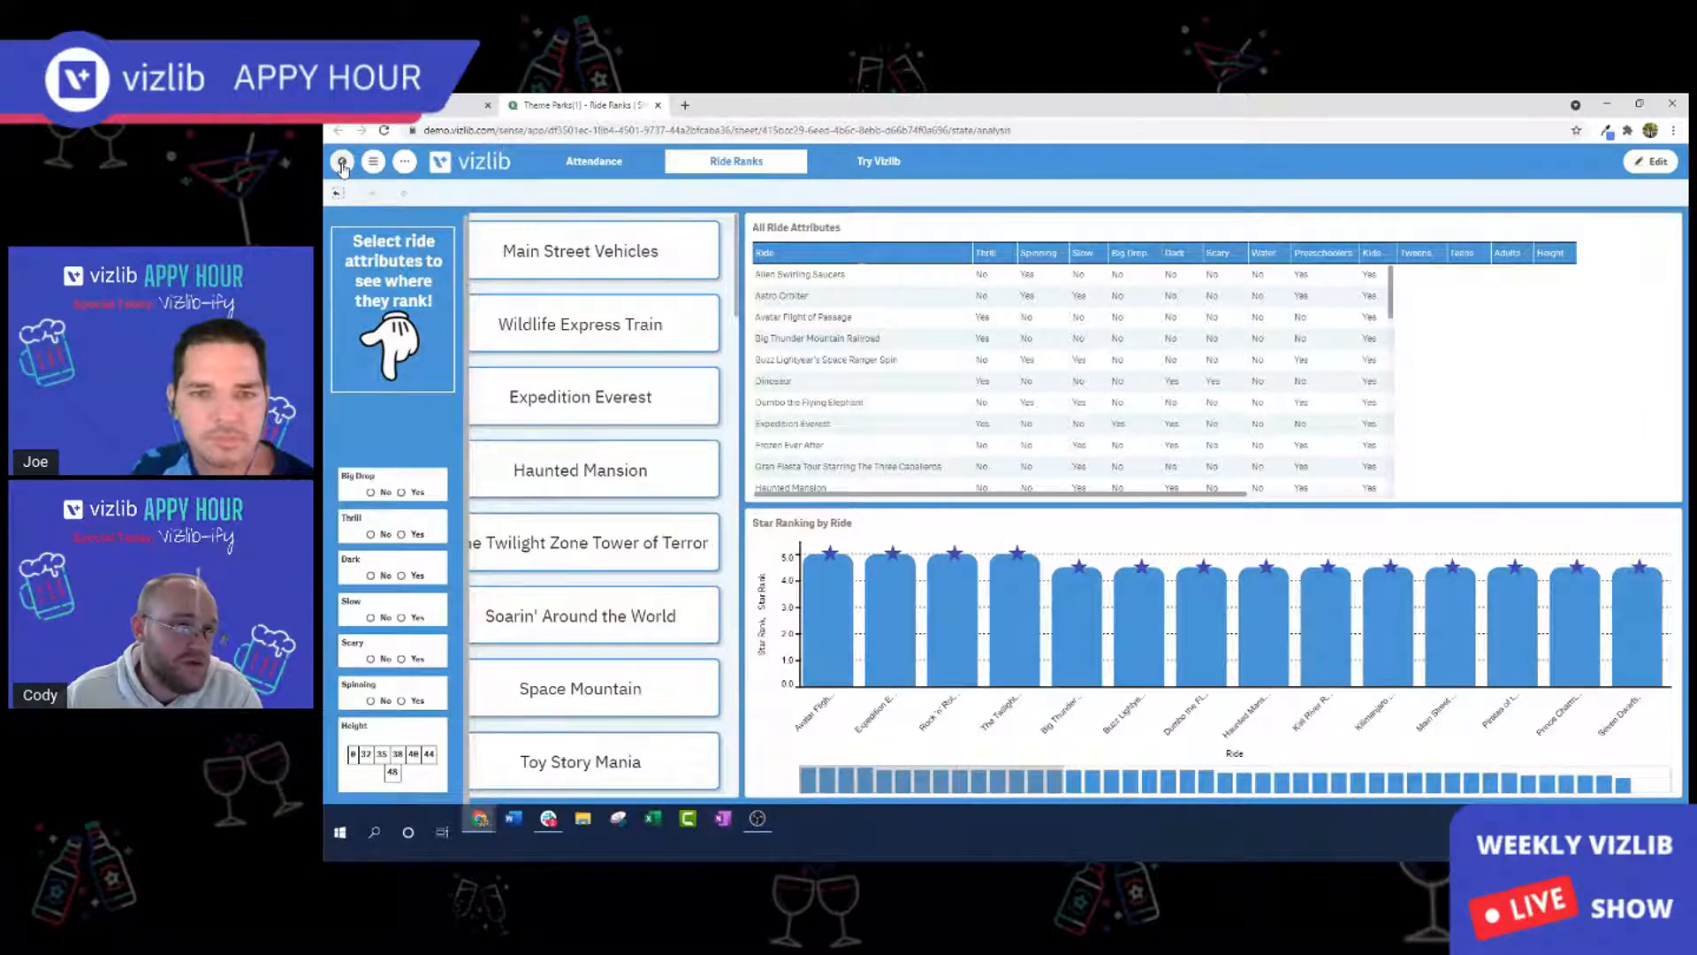
Edit the sheet menu master item again and set the side menu's display option to Fixed.
click(1651, 162)
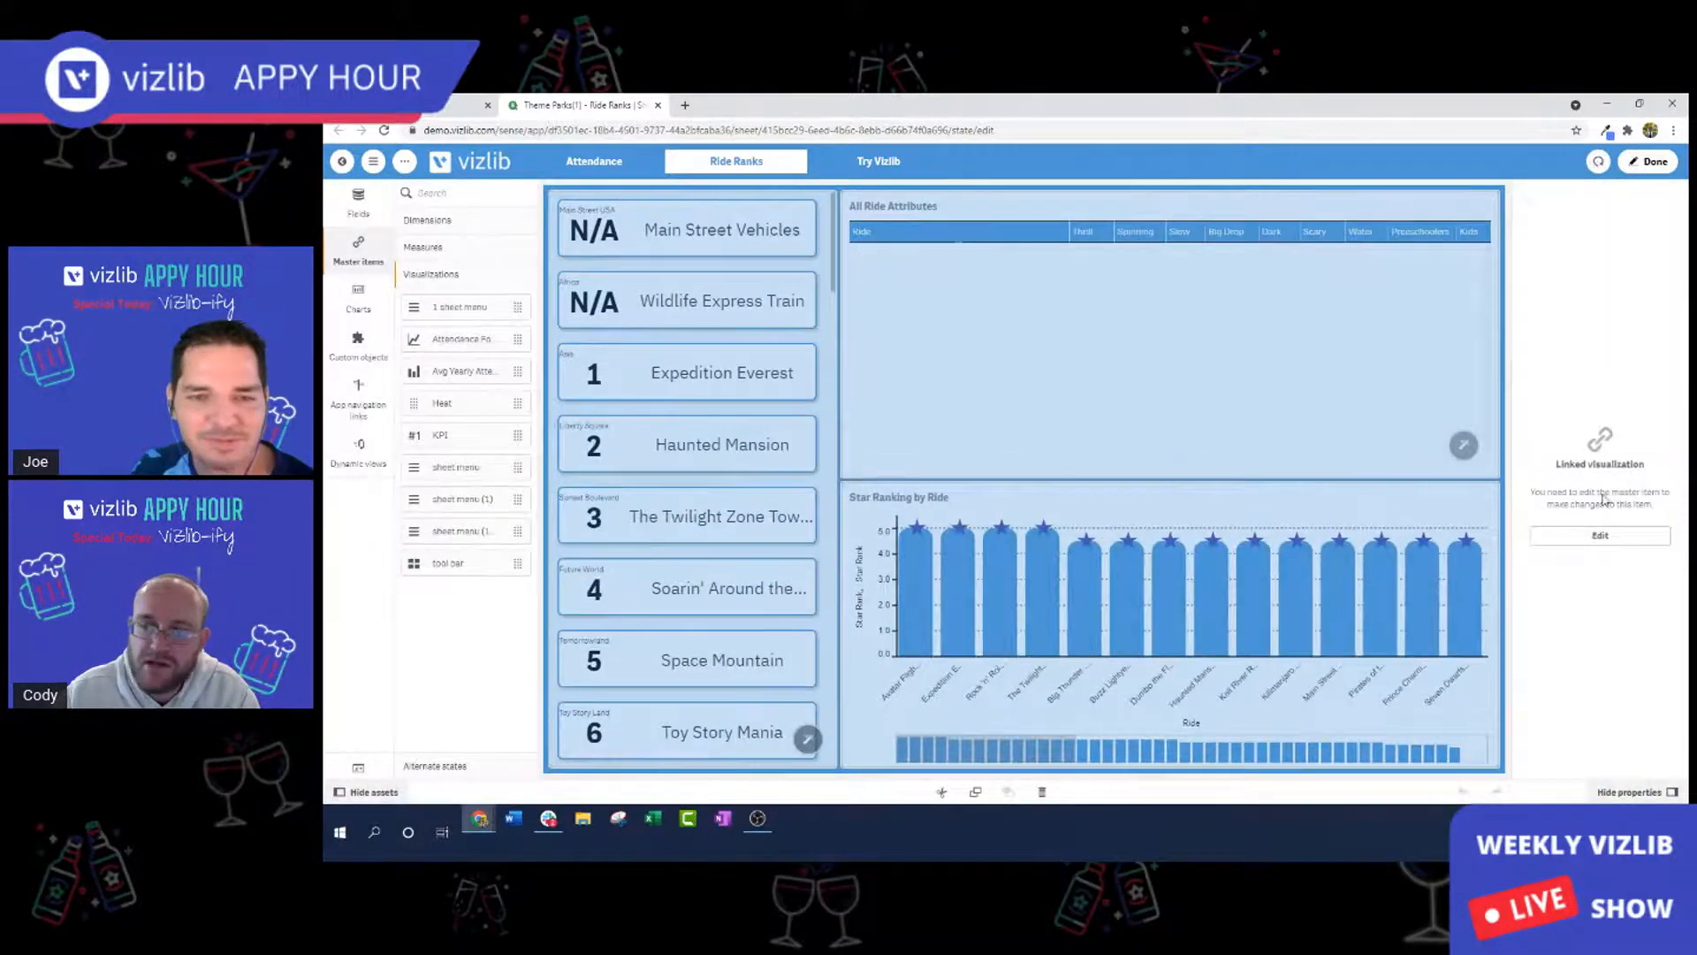
click(1611, 541)
click(1160, 508)
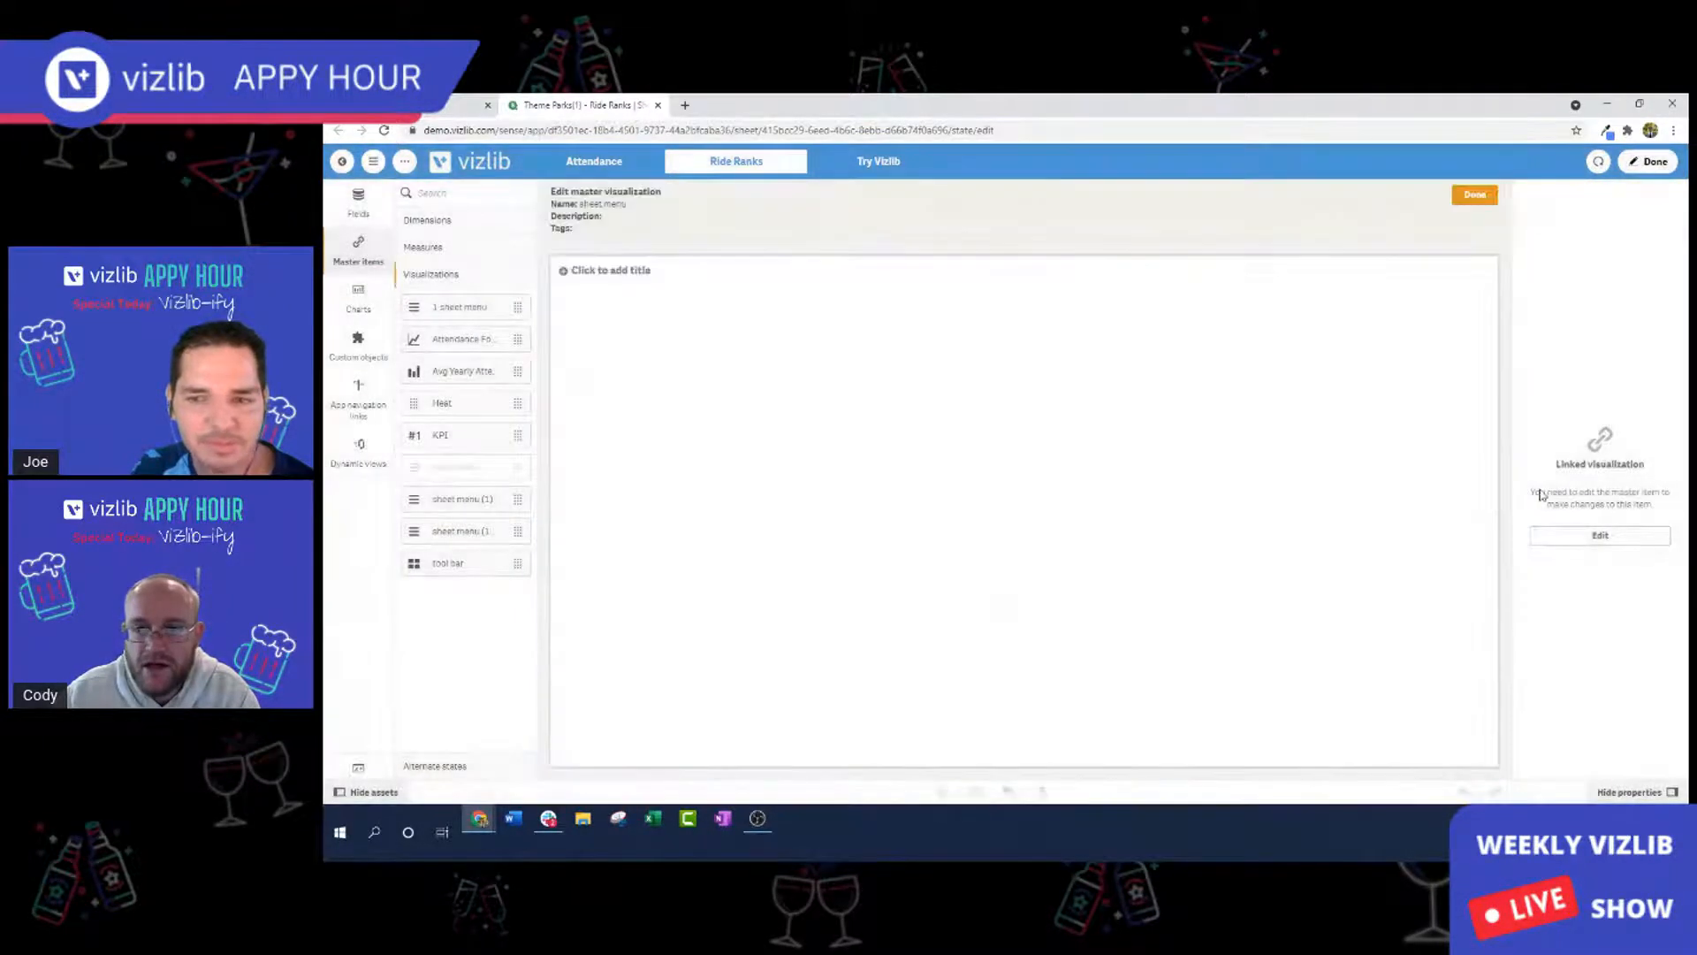
scroll(1609, 565, down, 3)
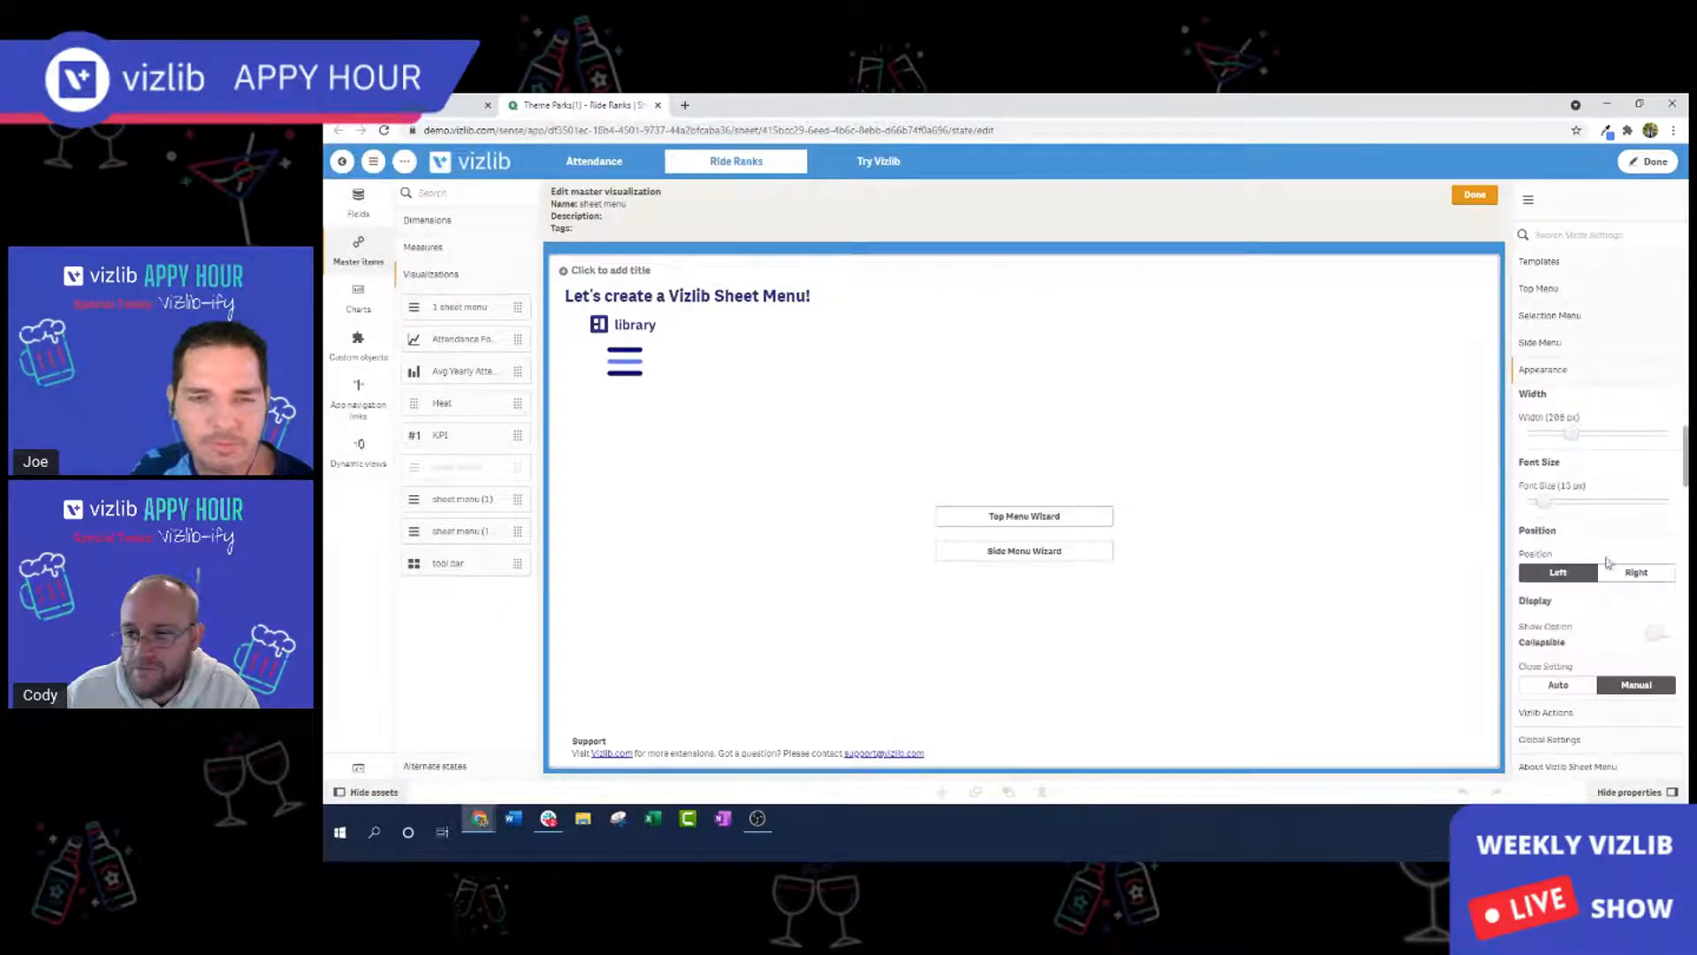
click(1650, 631)
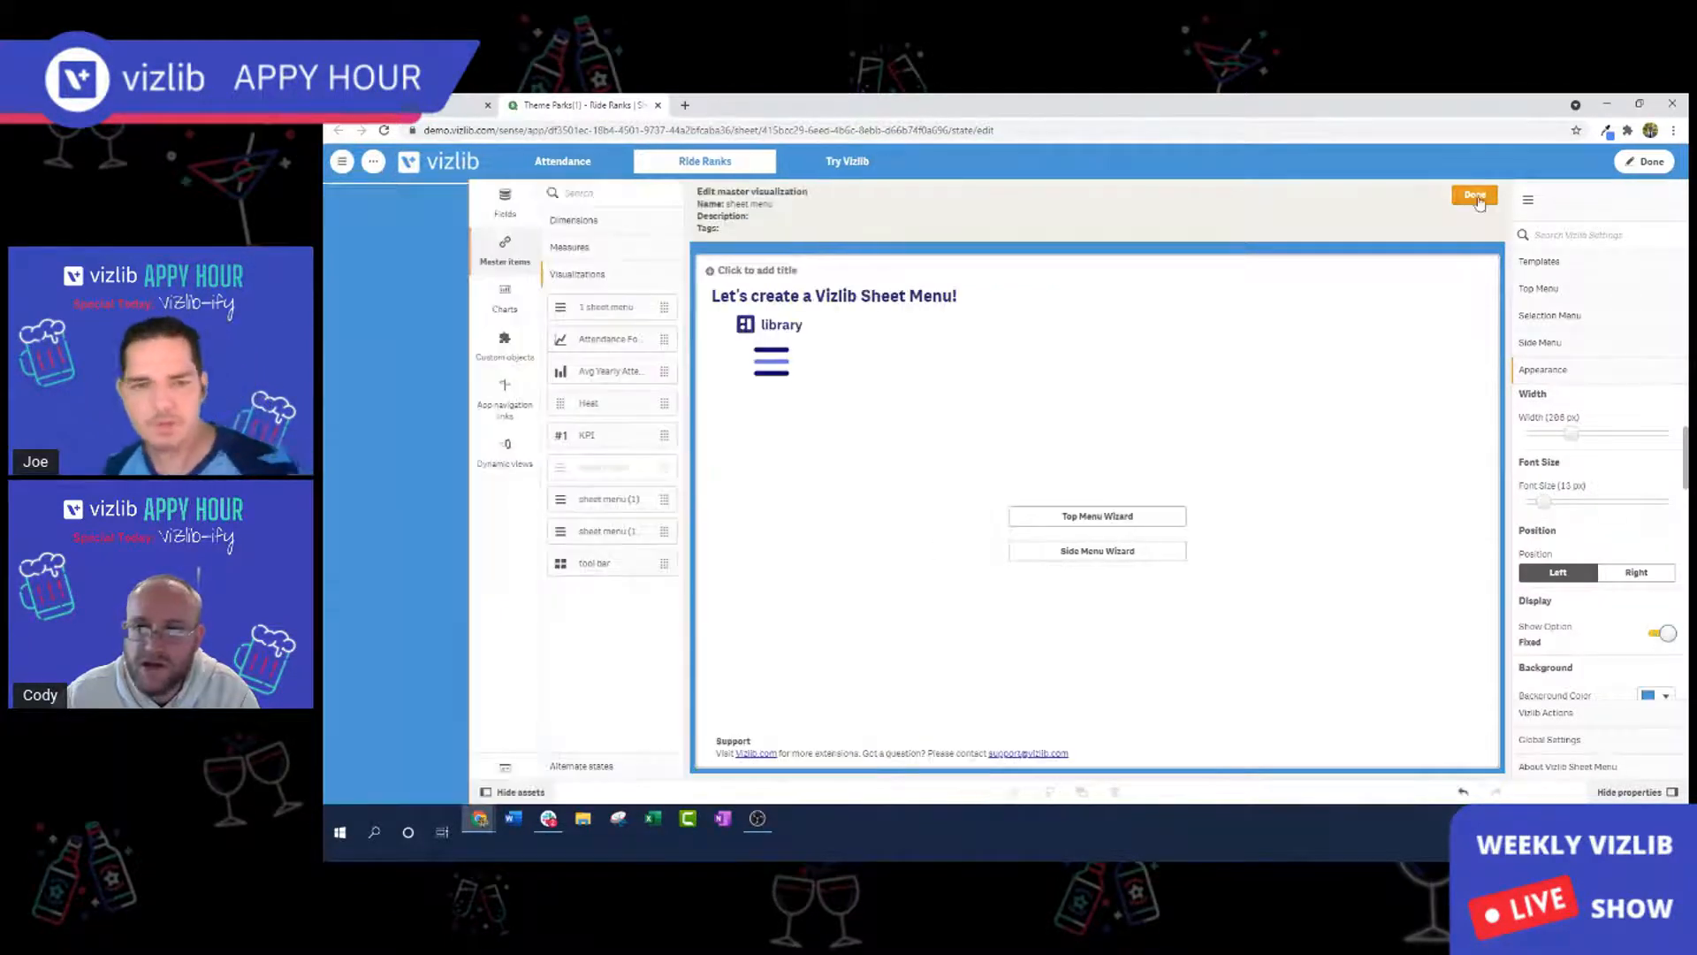
click(1476, 194)
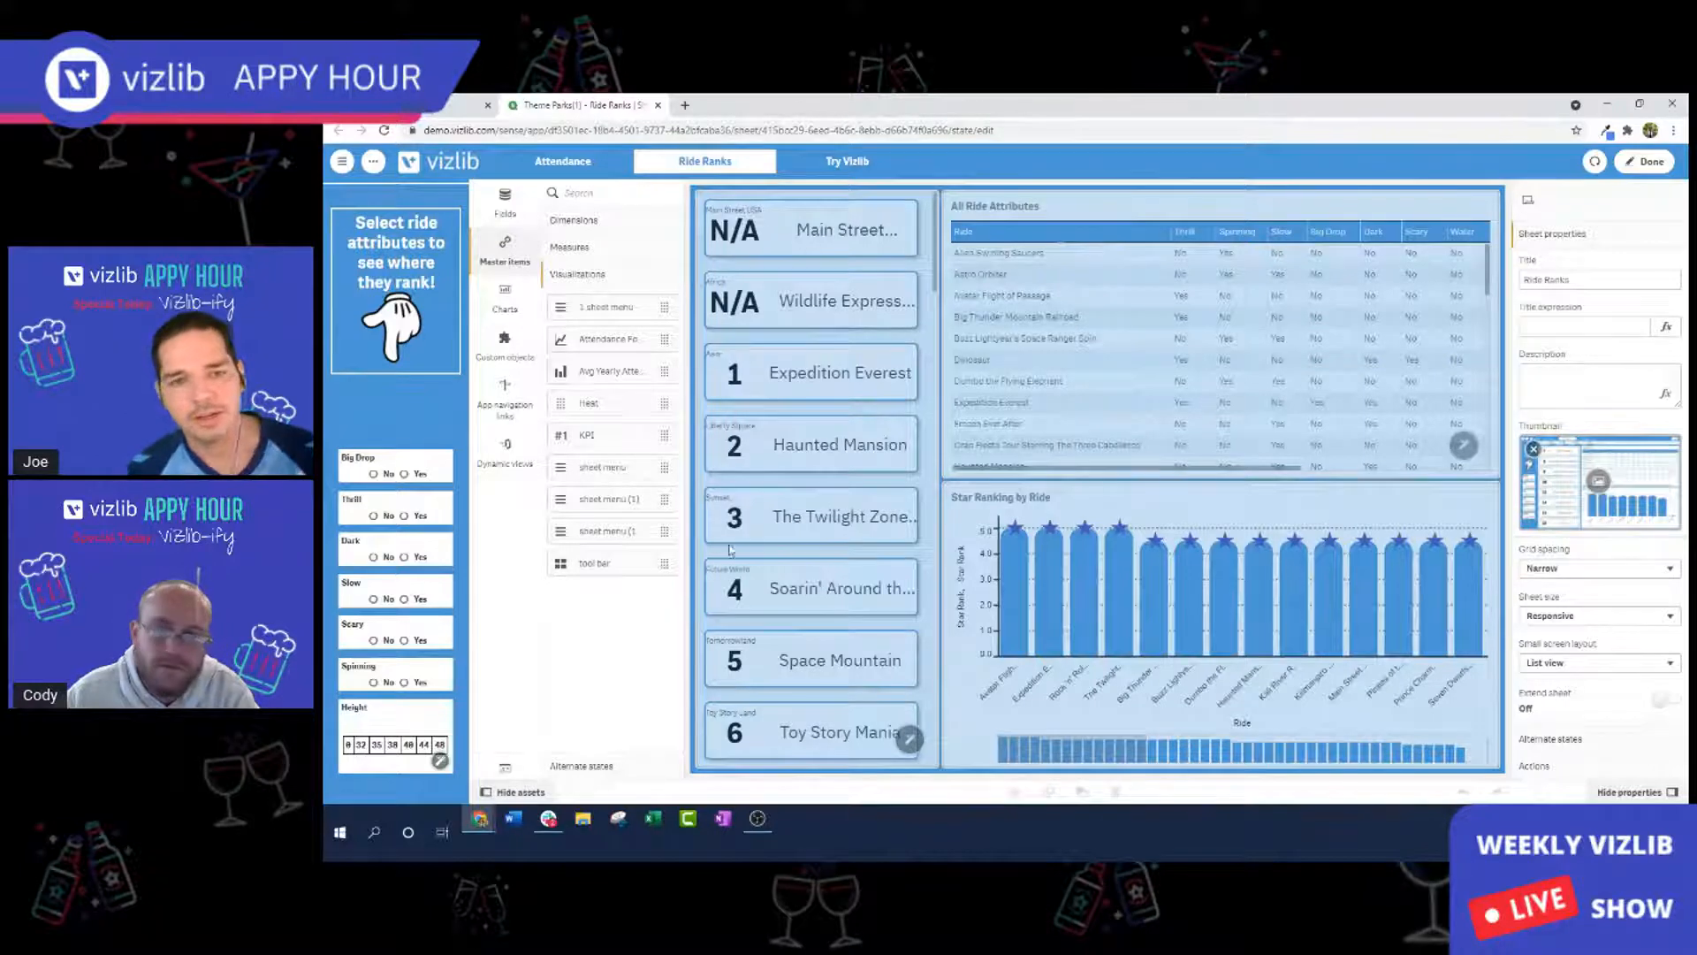
Leave sheet editing and look through the ranked ride tiles and the All Ride Attributes table.
click(1207, 474)
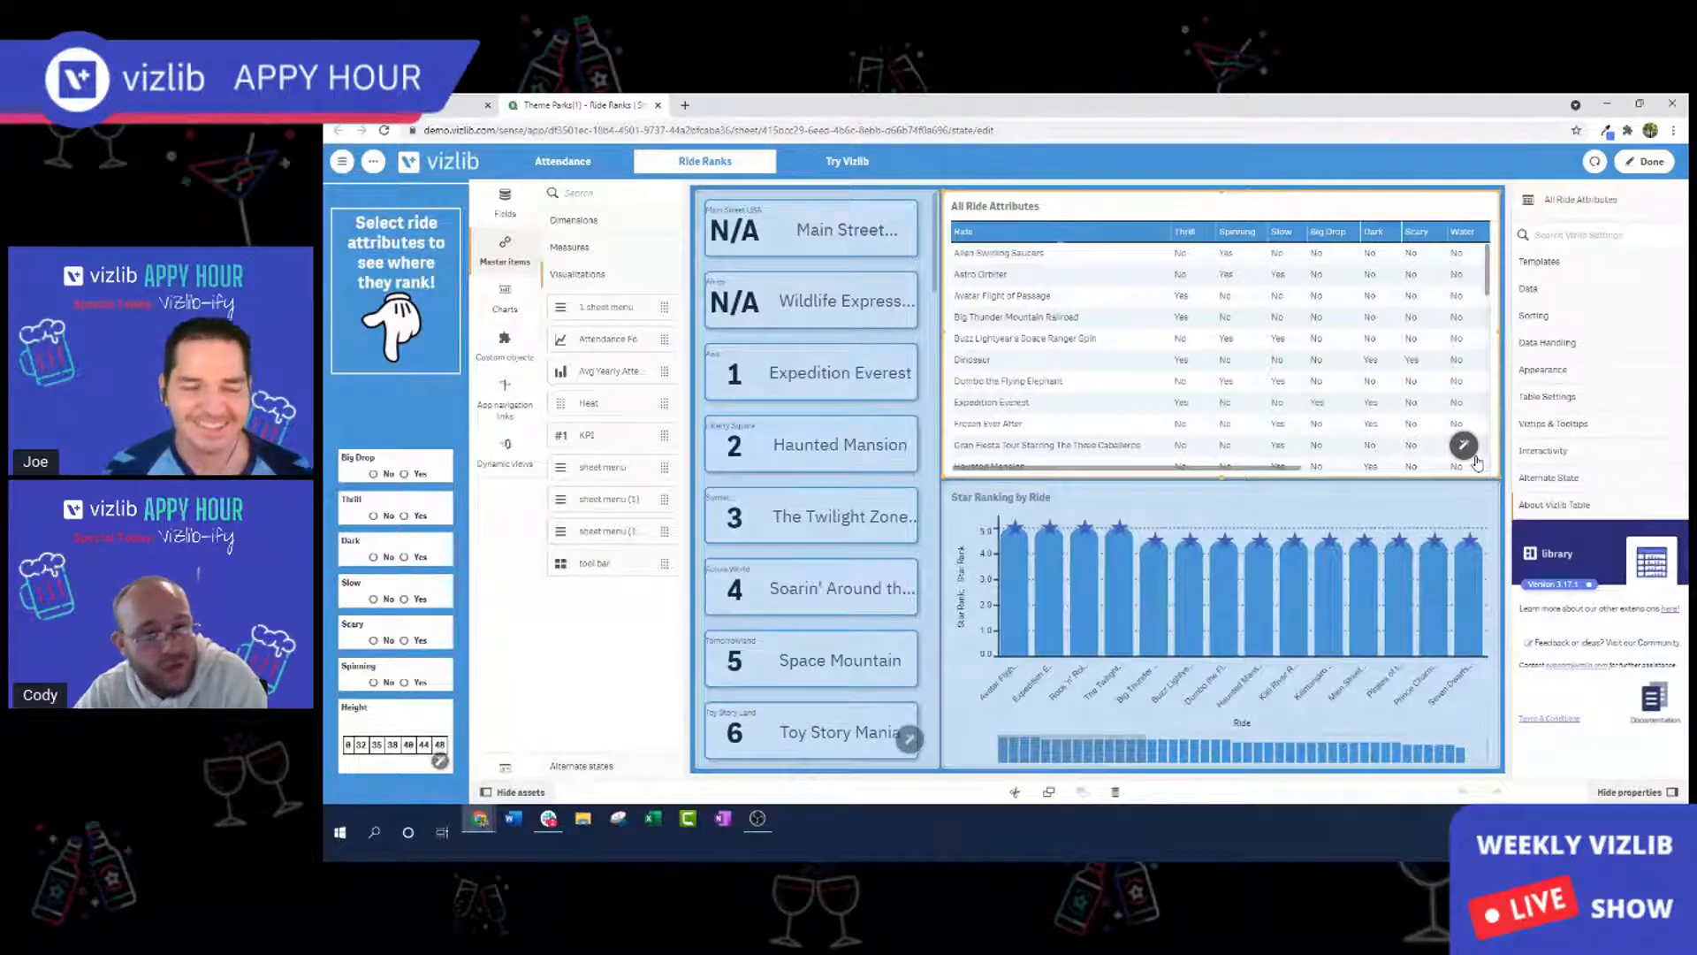
click(1648, 164)
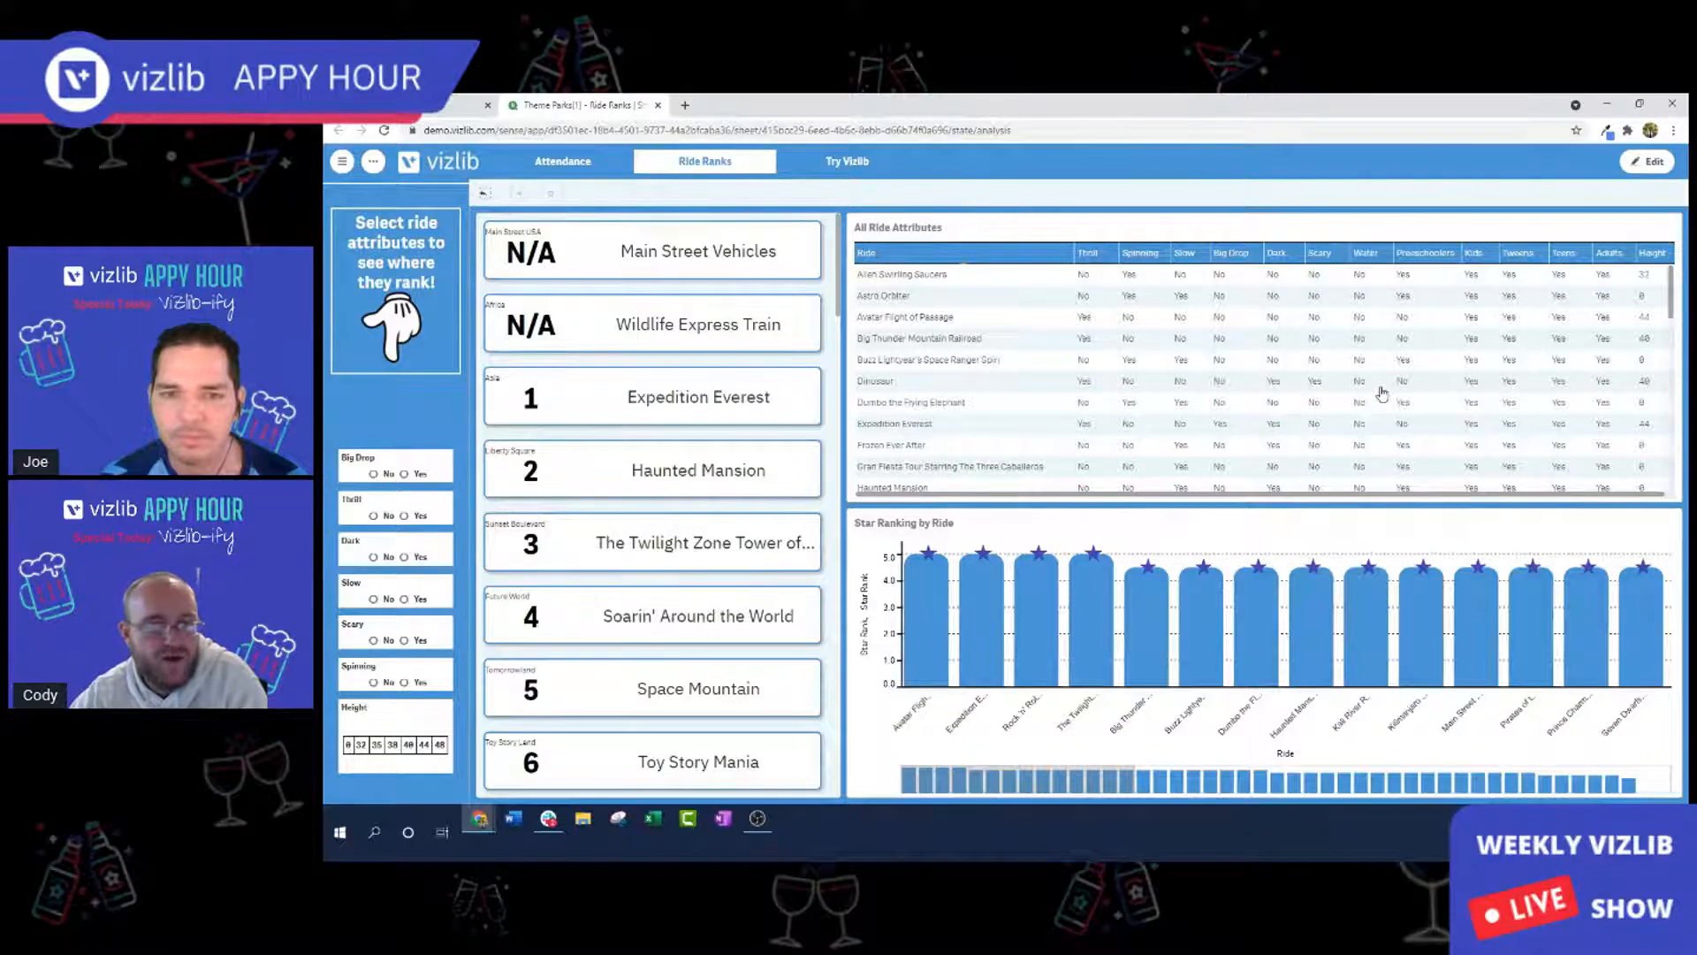
scroll(650, 628, down, 5)
scroll(650, 628, down, 4)
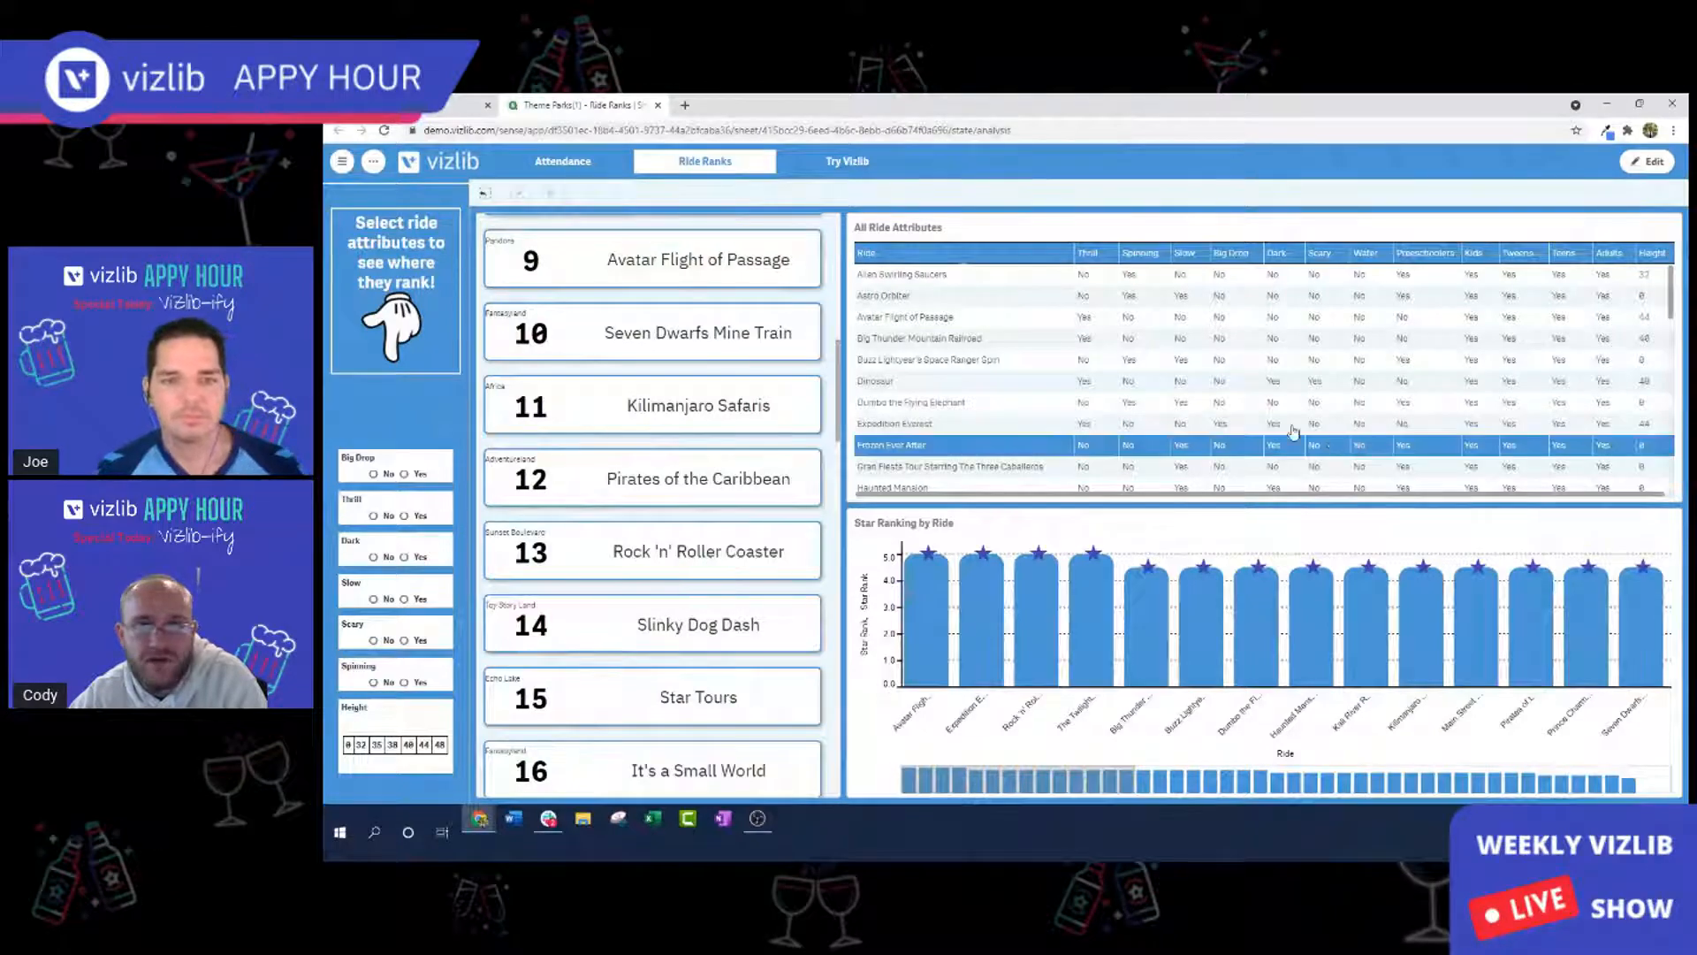
scroll(1010, 392, down, 4)
scroll(1010, 393, down, 3)
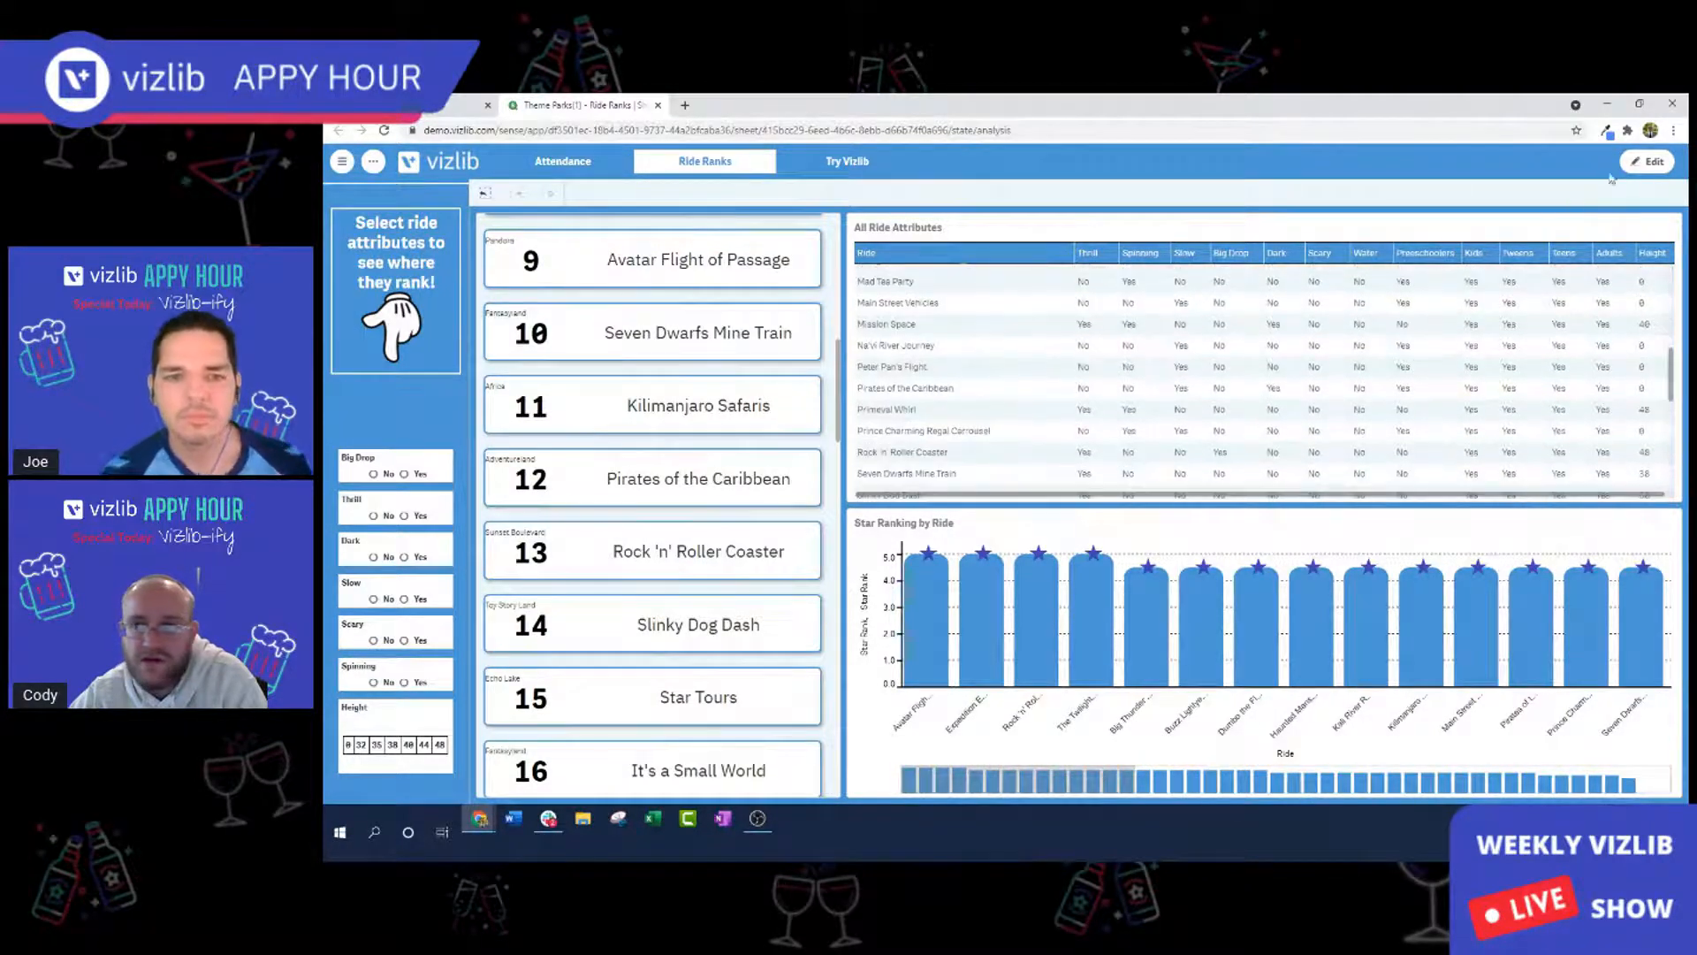
Return to sheet editing, open the ride tiles' Interactivity settings with the selection mode, and leave editing.
key(ctrl+e)
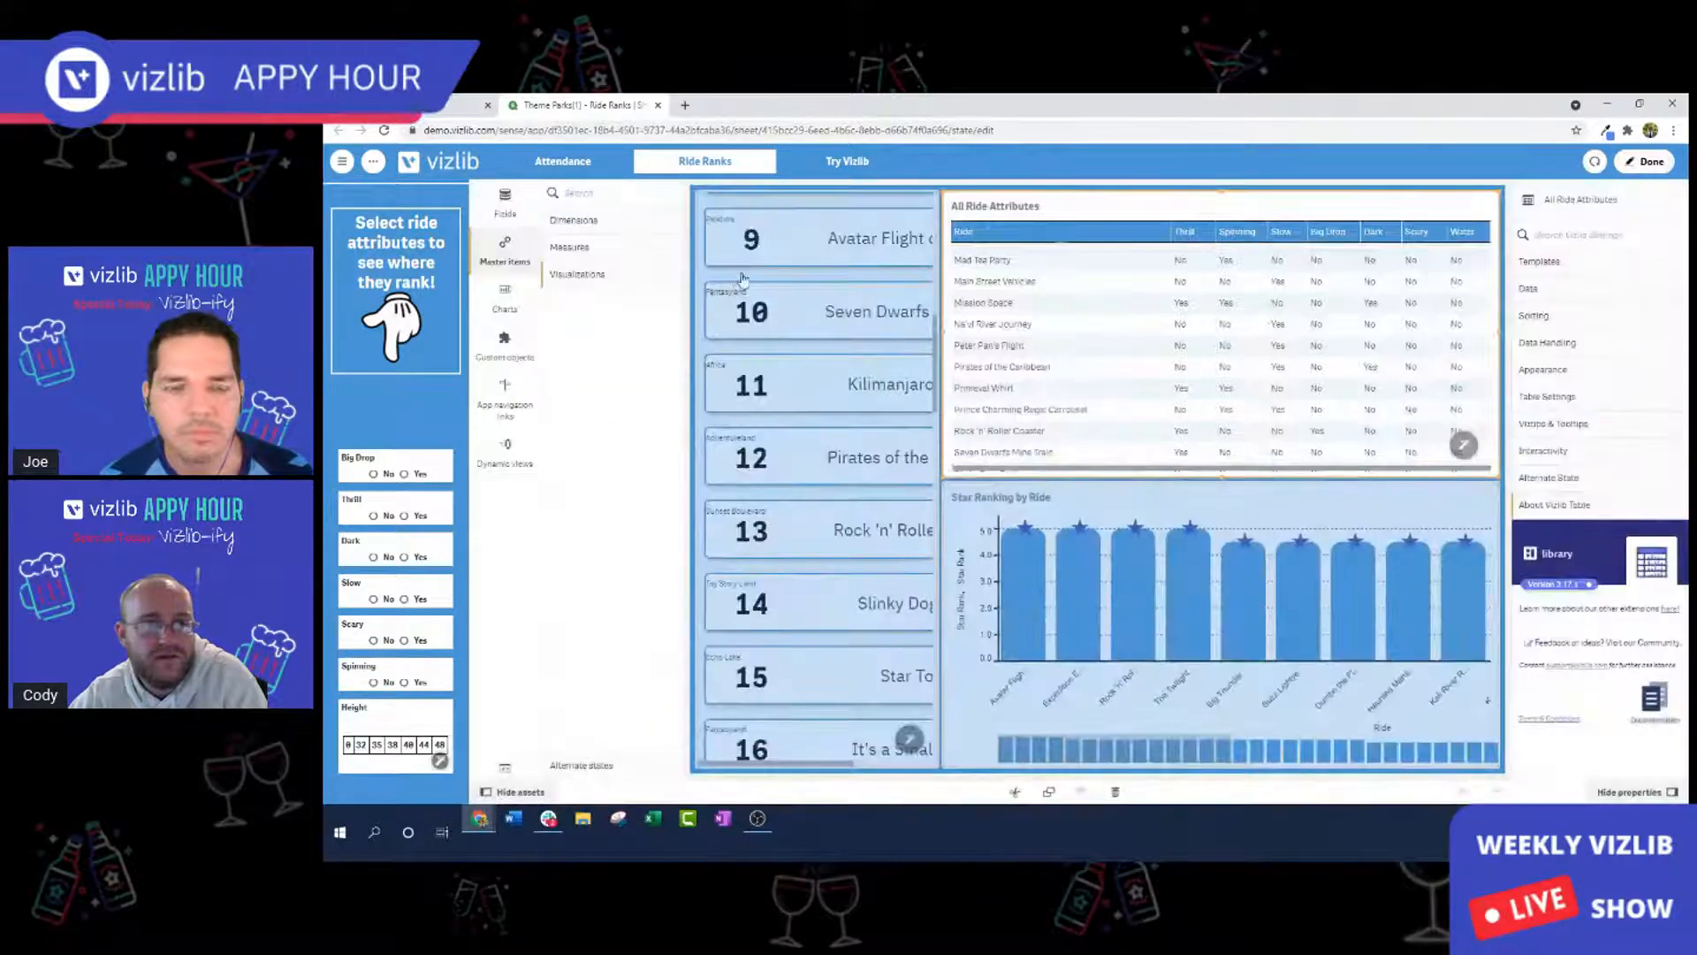
click(826, 296)
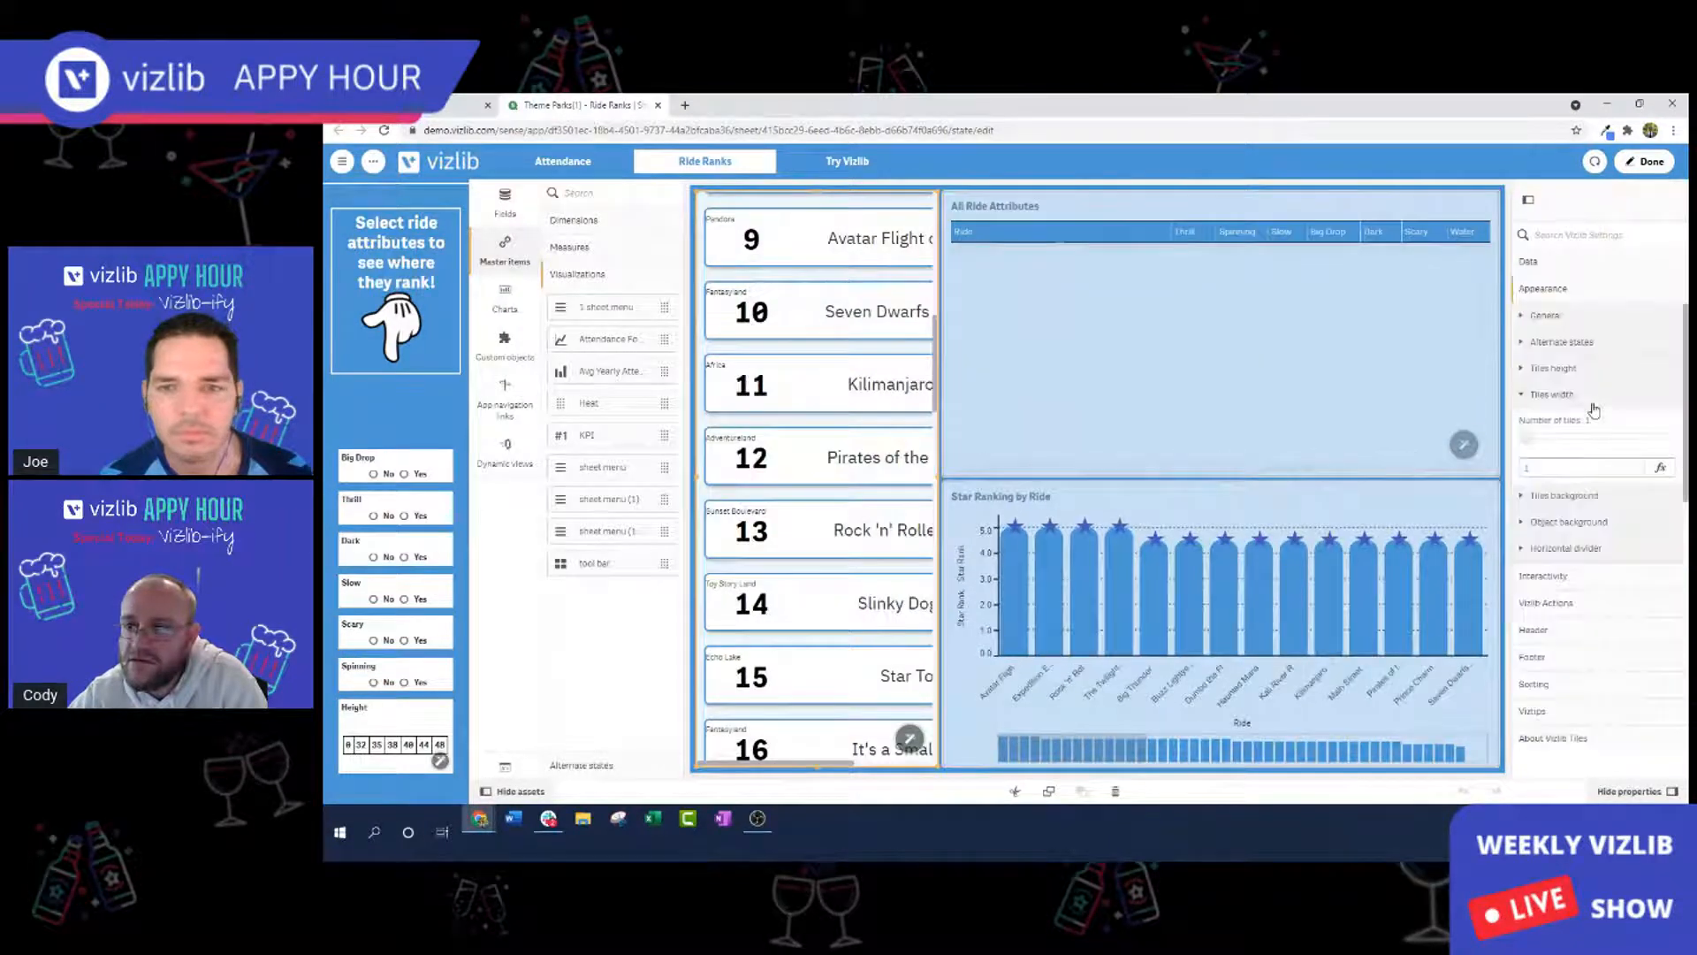
click(1591, 608)
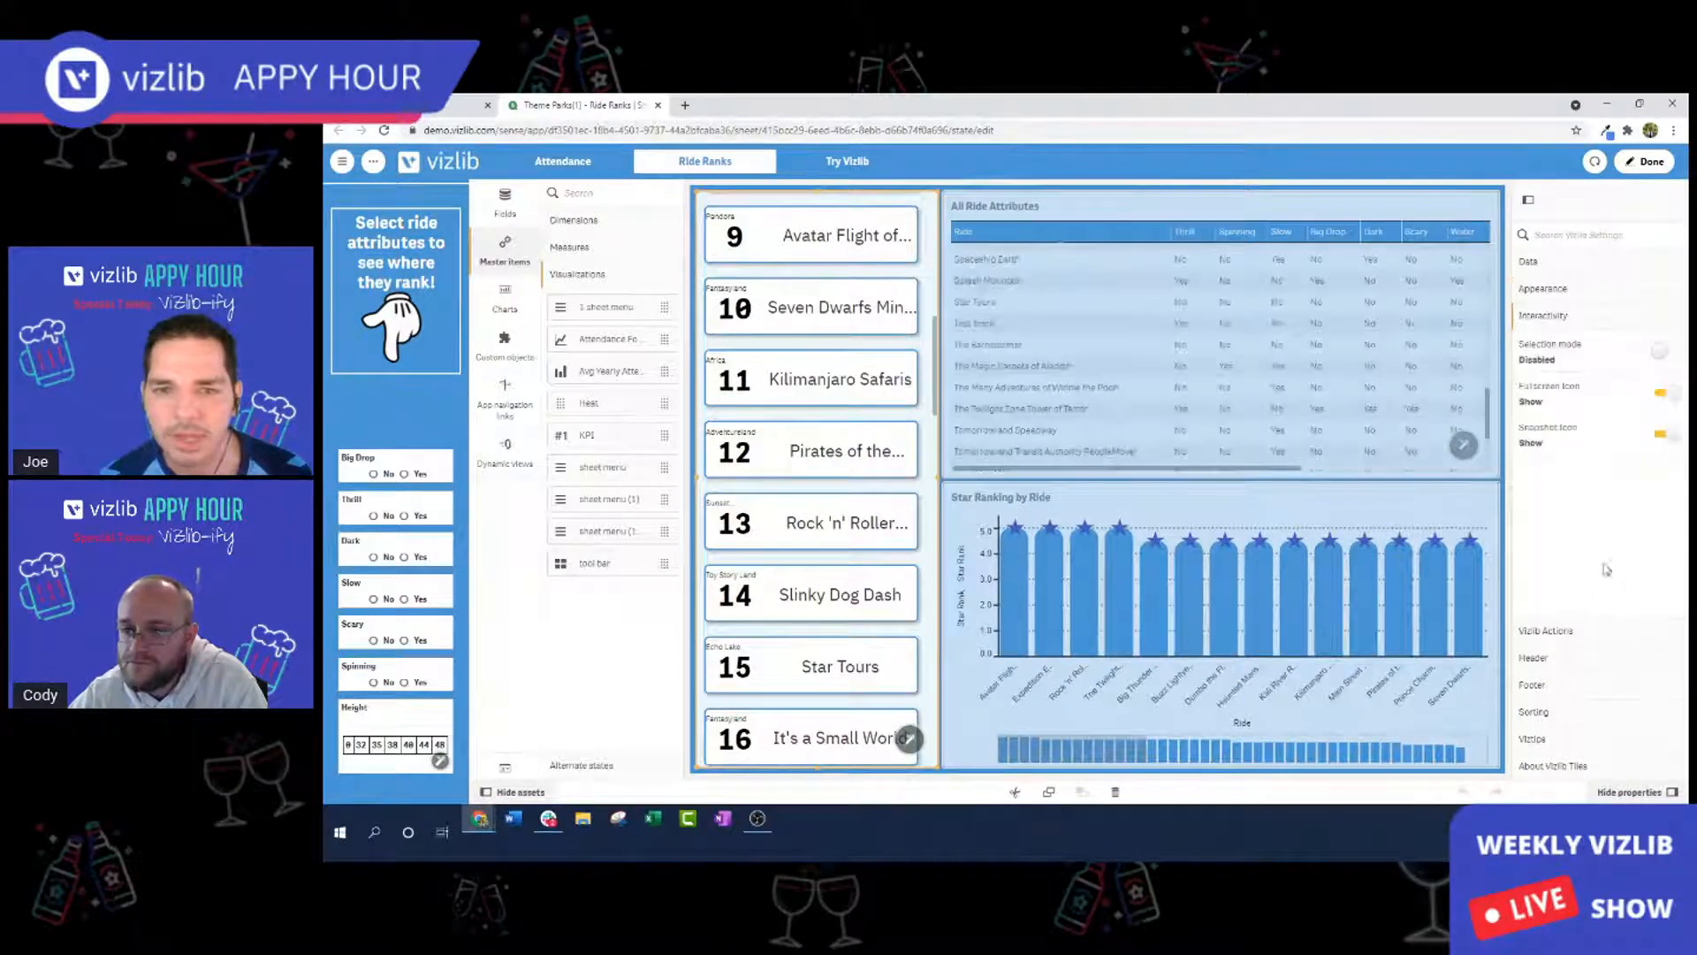
click(1634, 165)
Try selecting the Pirates of the Caribbean tile, clear the selection and browse the ranked rides.
click(648, 493)
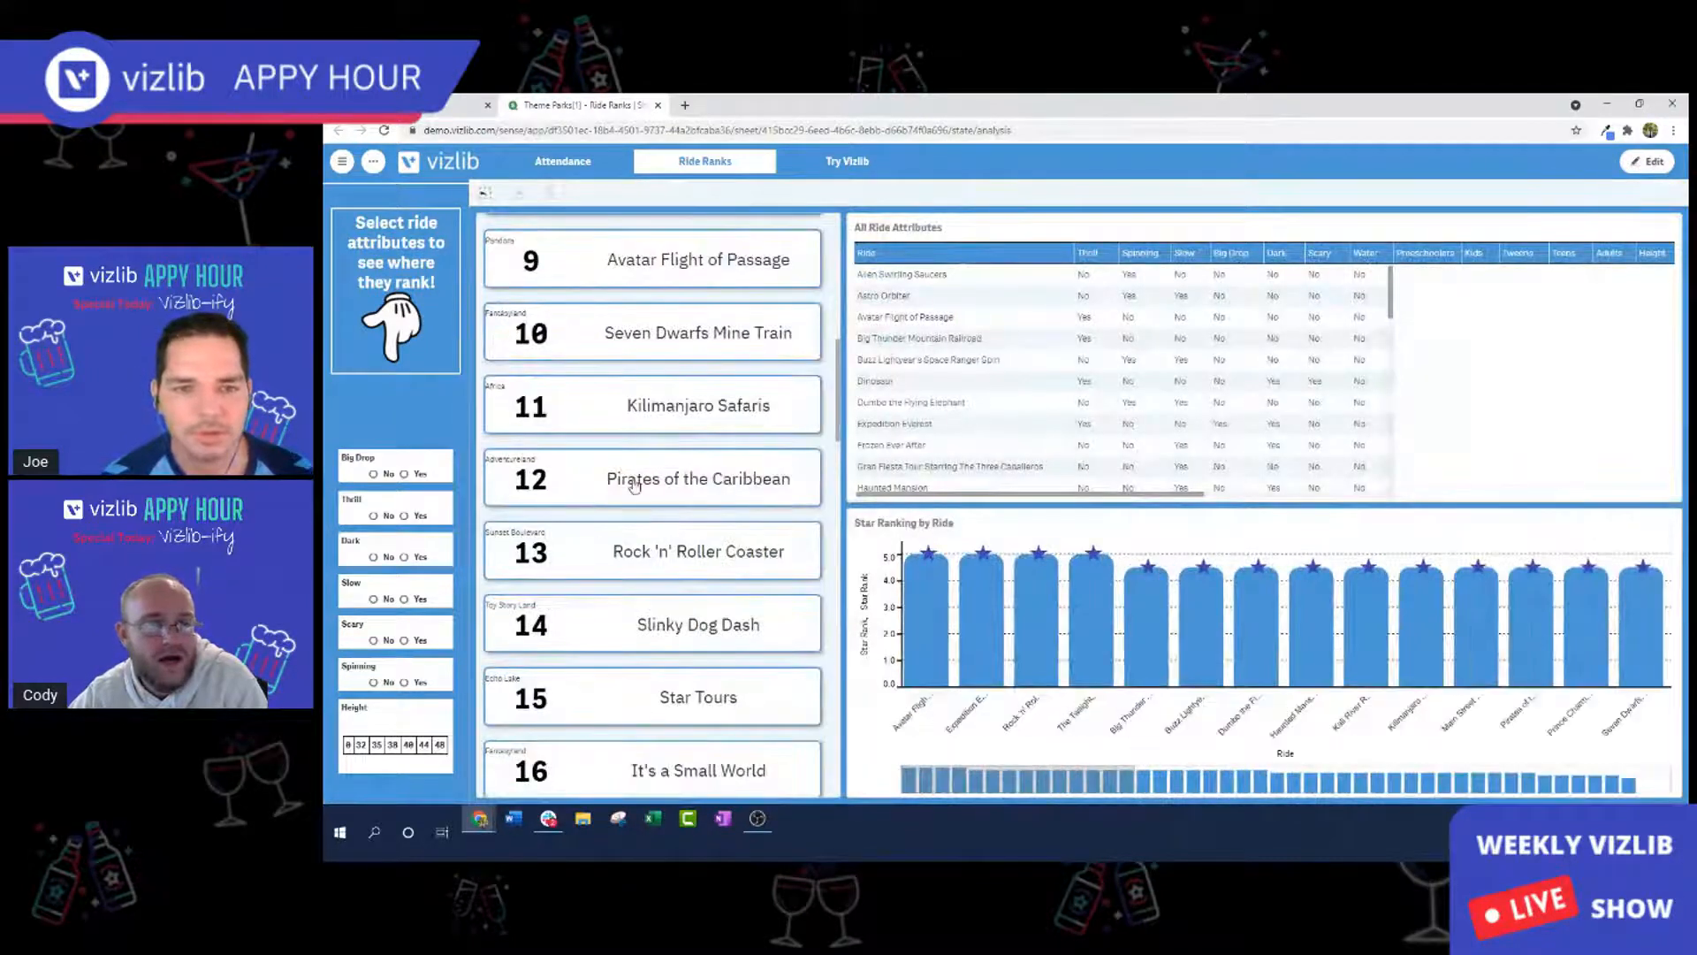
click(660, 195)
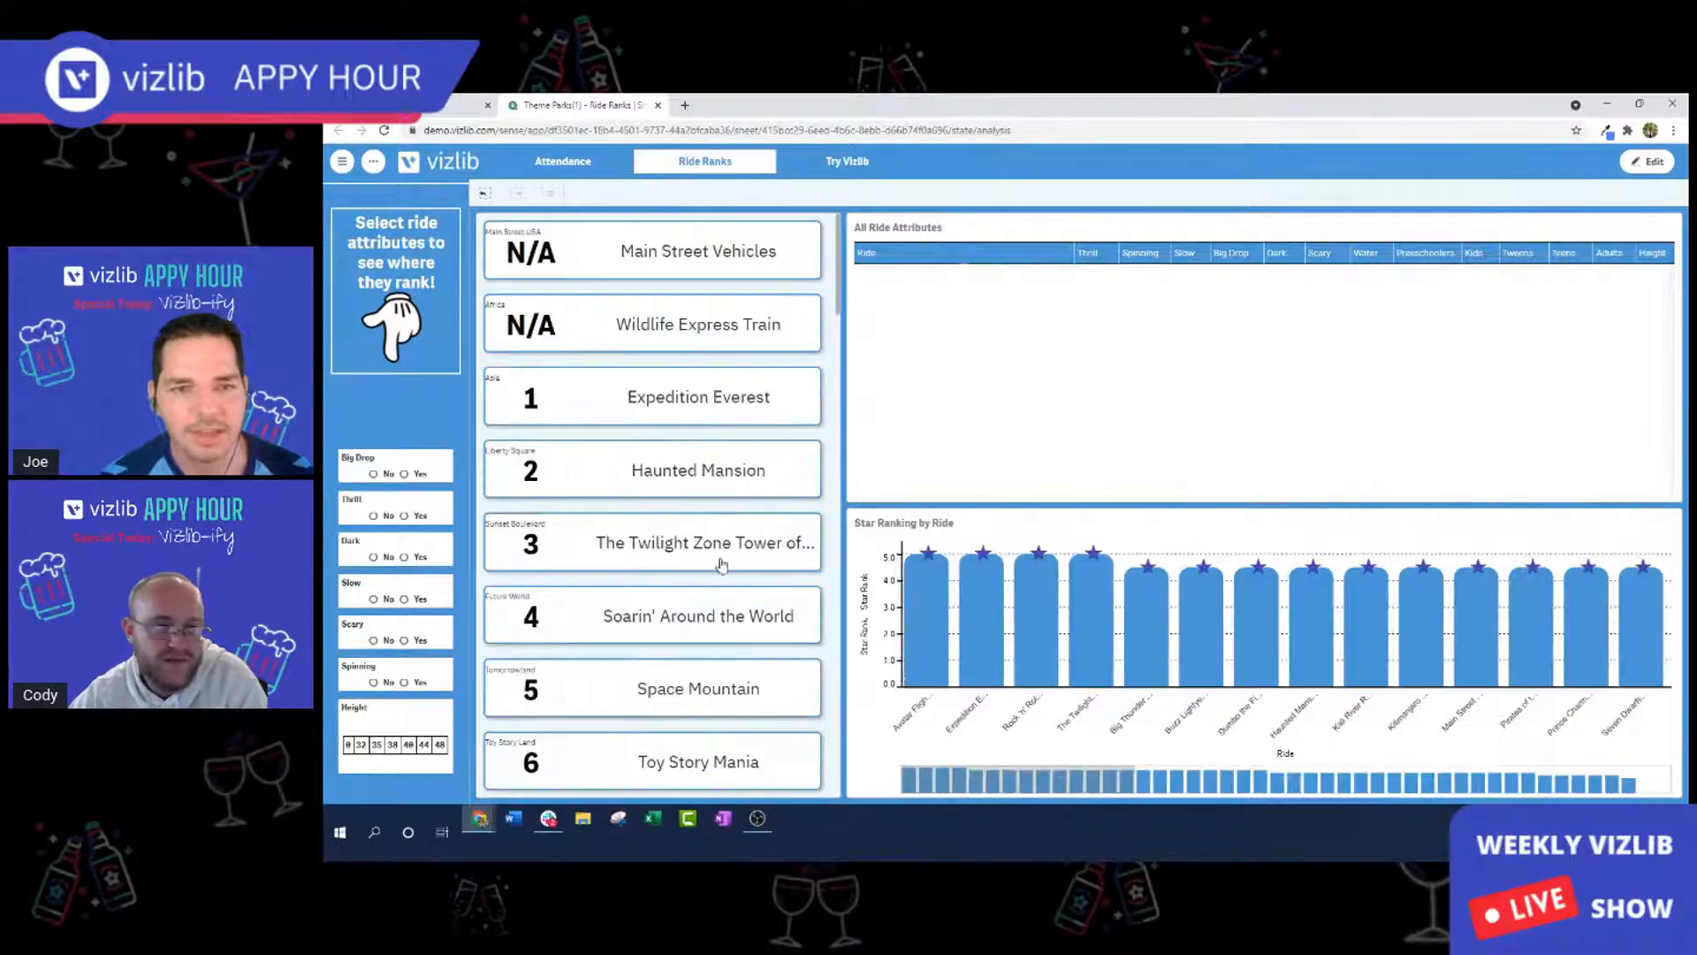
scroll(728, 568, down, 4)
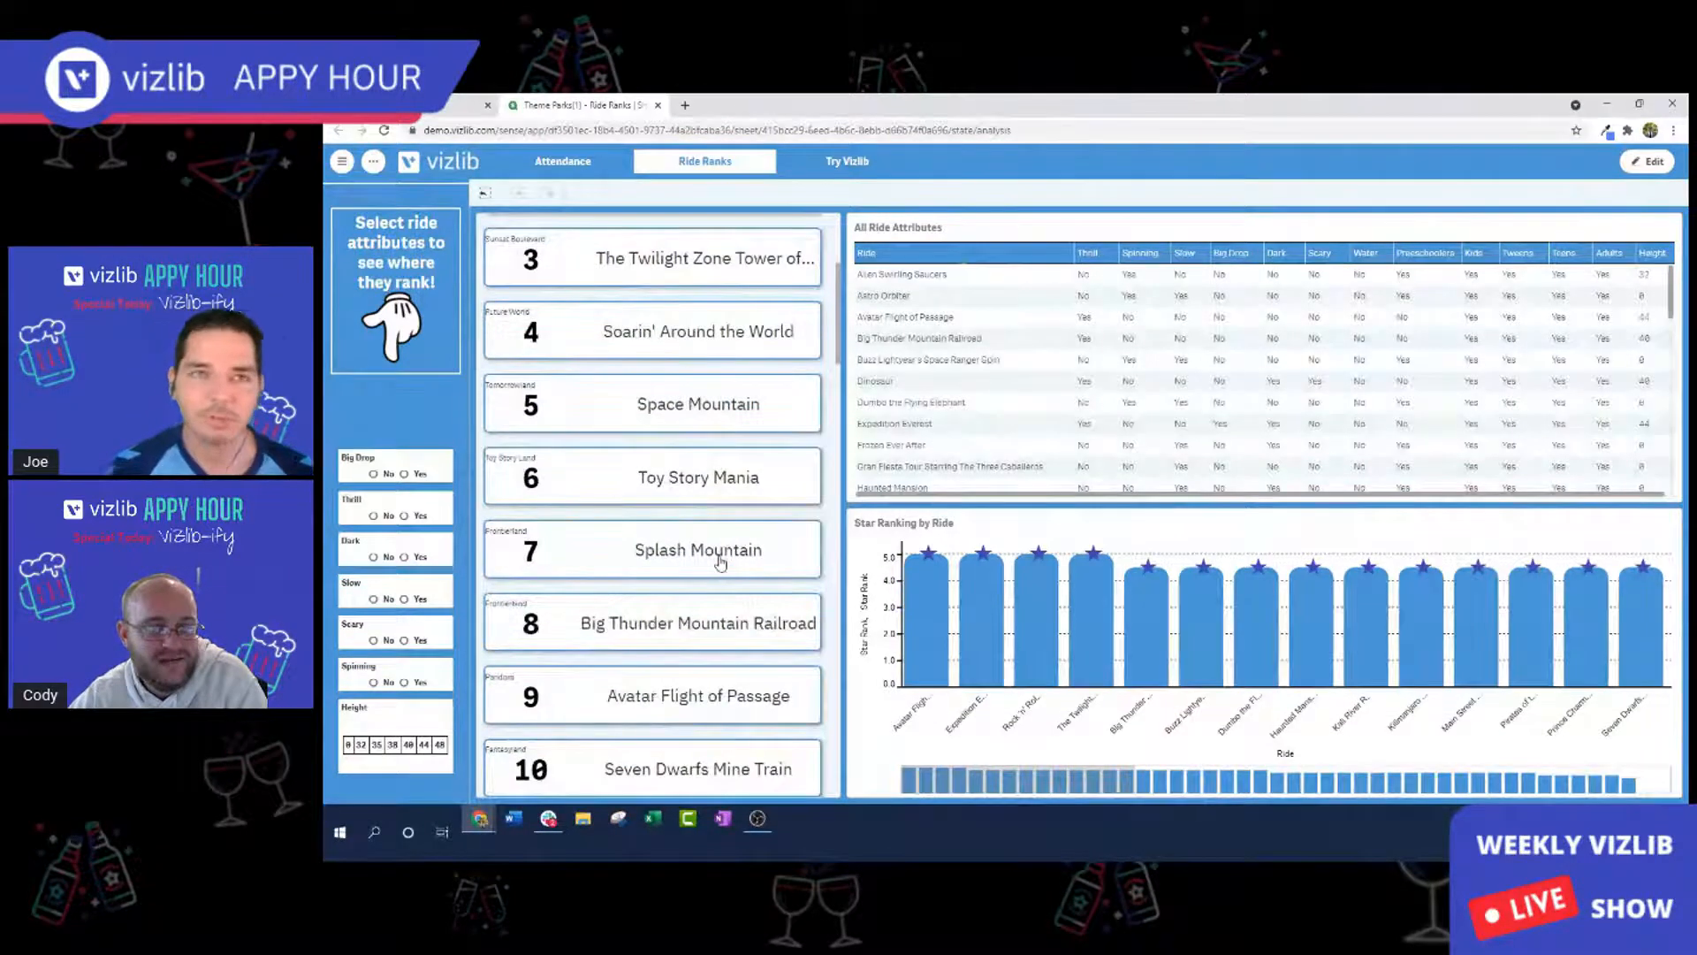
Browse the ranked ride tiles, select the Rock 'n' Roller Coaster tile and look across its row in the All Ride Attributes table.
scroll(722, 563, down, 2)
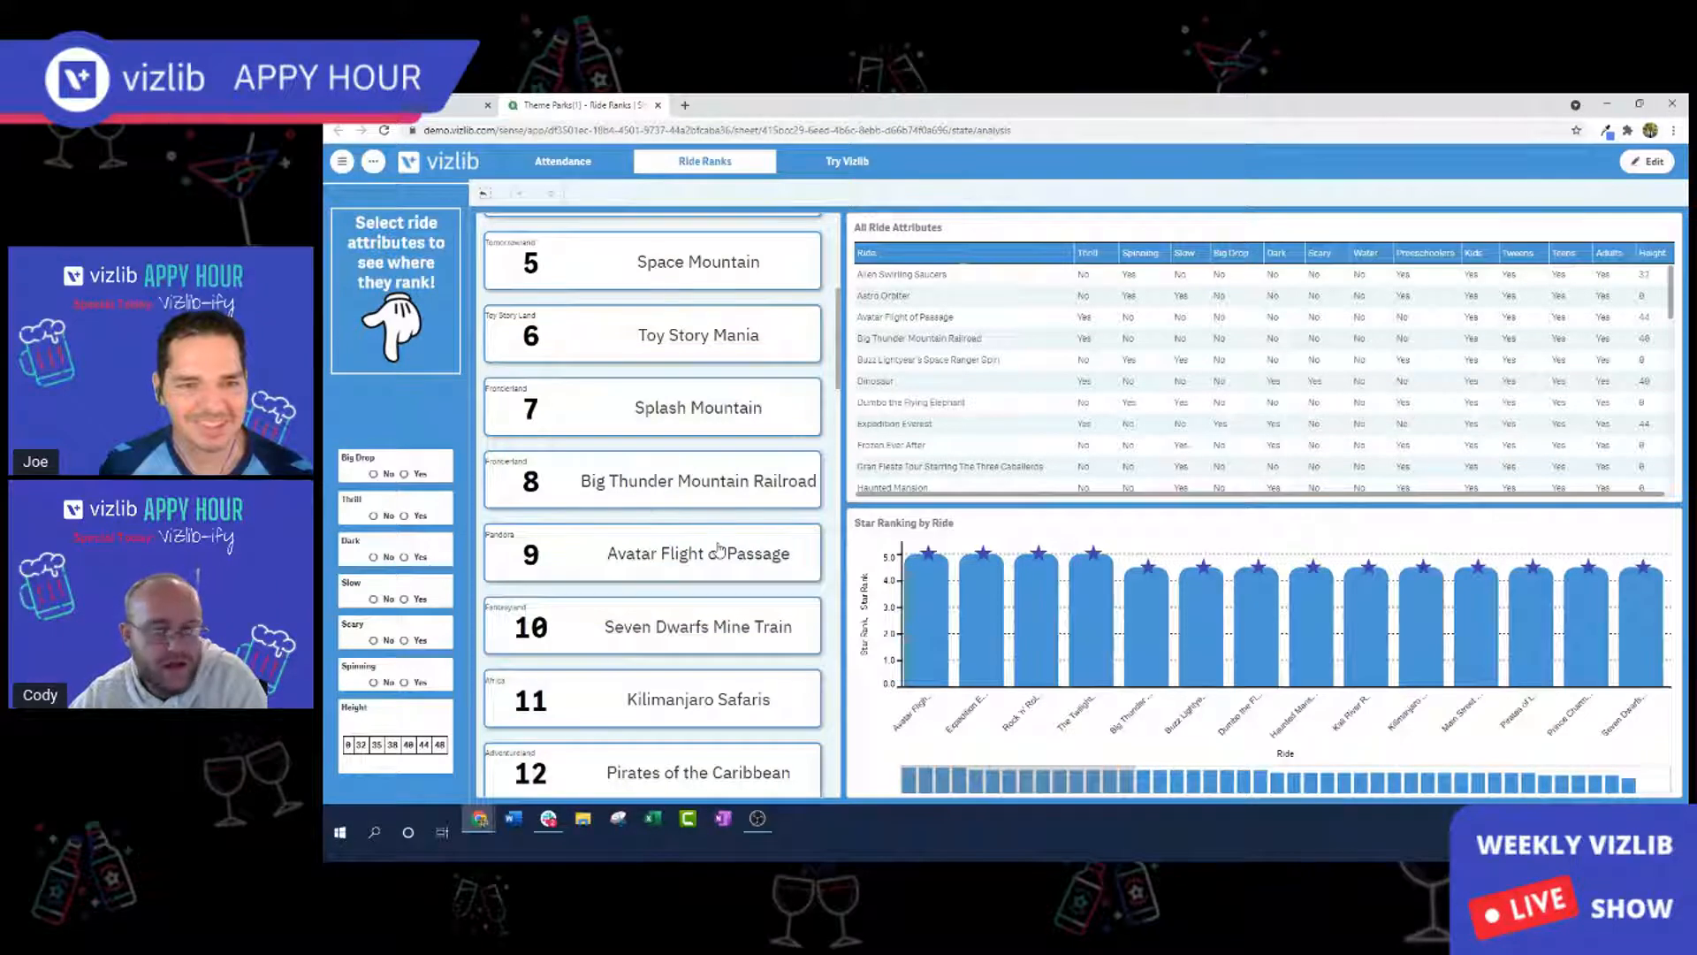
scroll(719, 549, down, 2)
scroll(719, 547, up, 1)
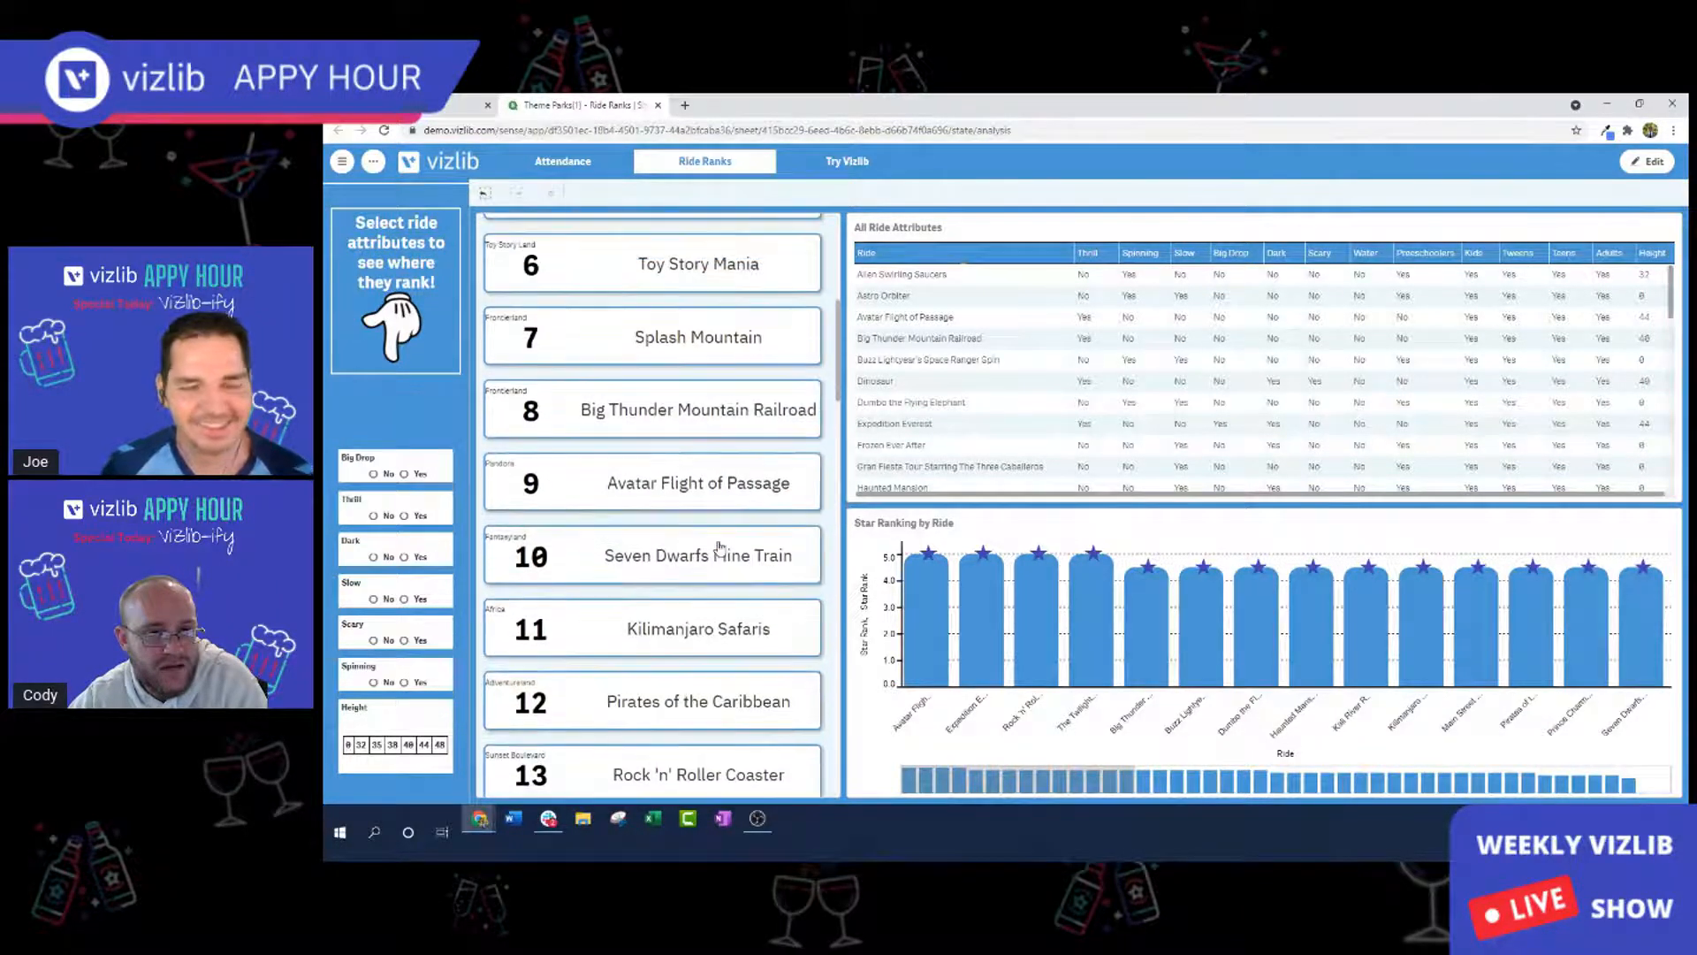
scroll(718, 548, up, 3)
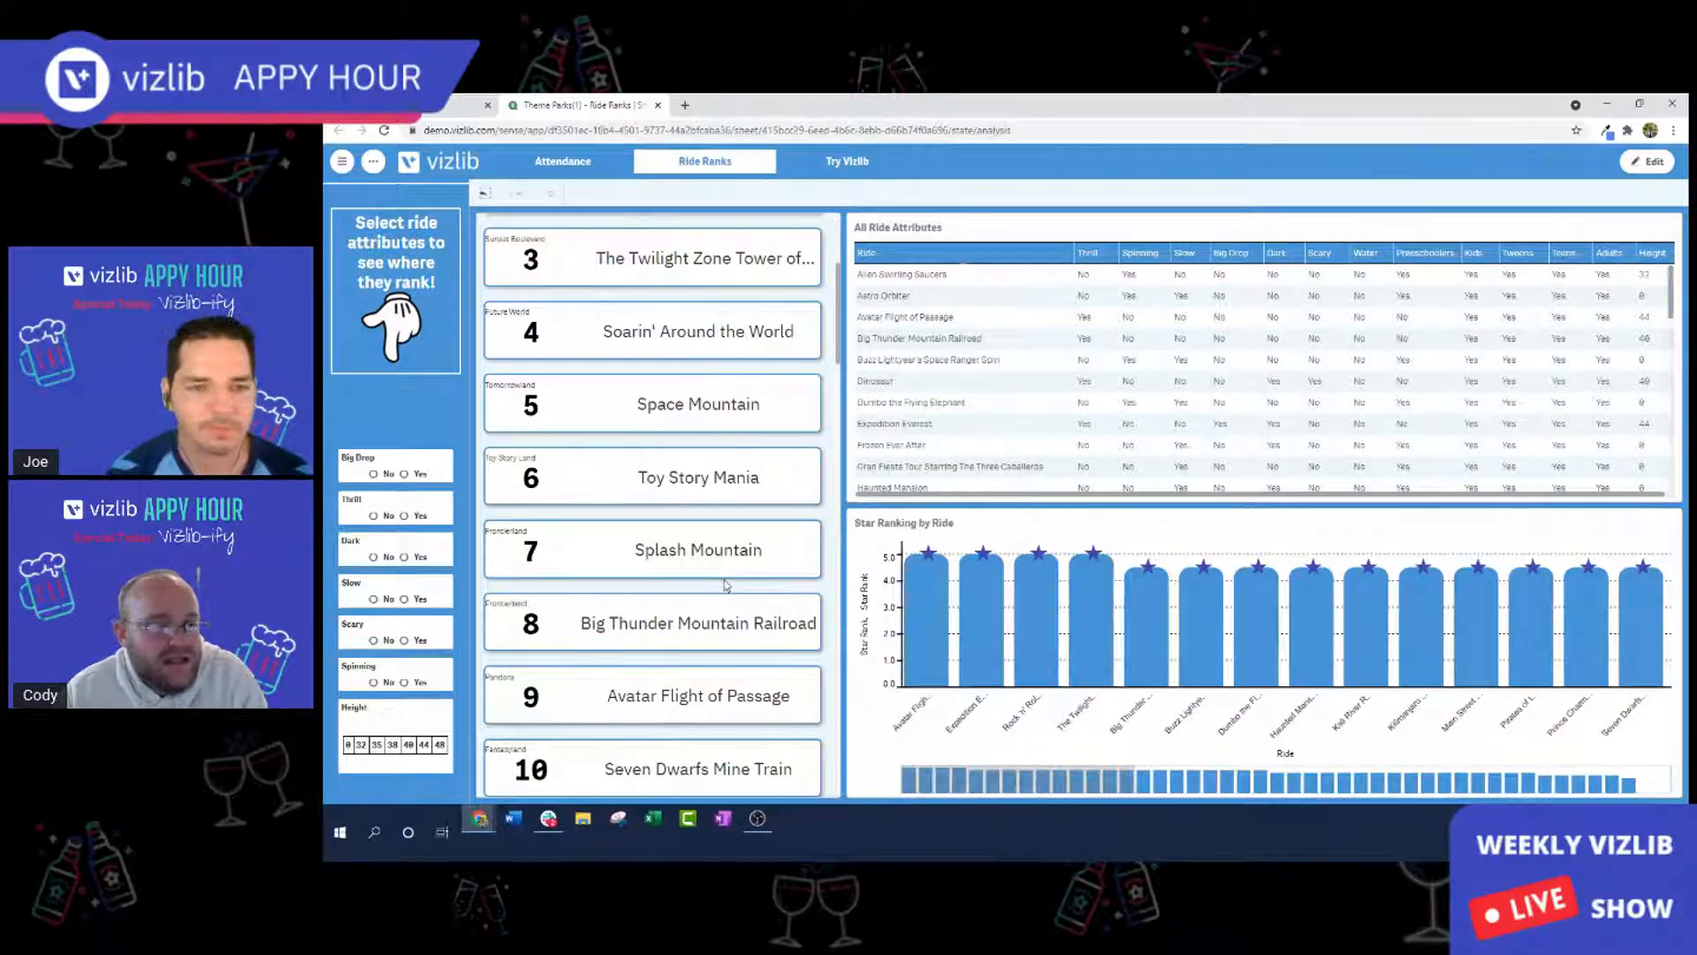
scroll(726, 585, down, 1)
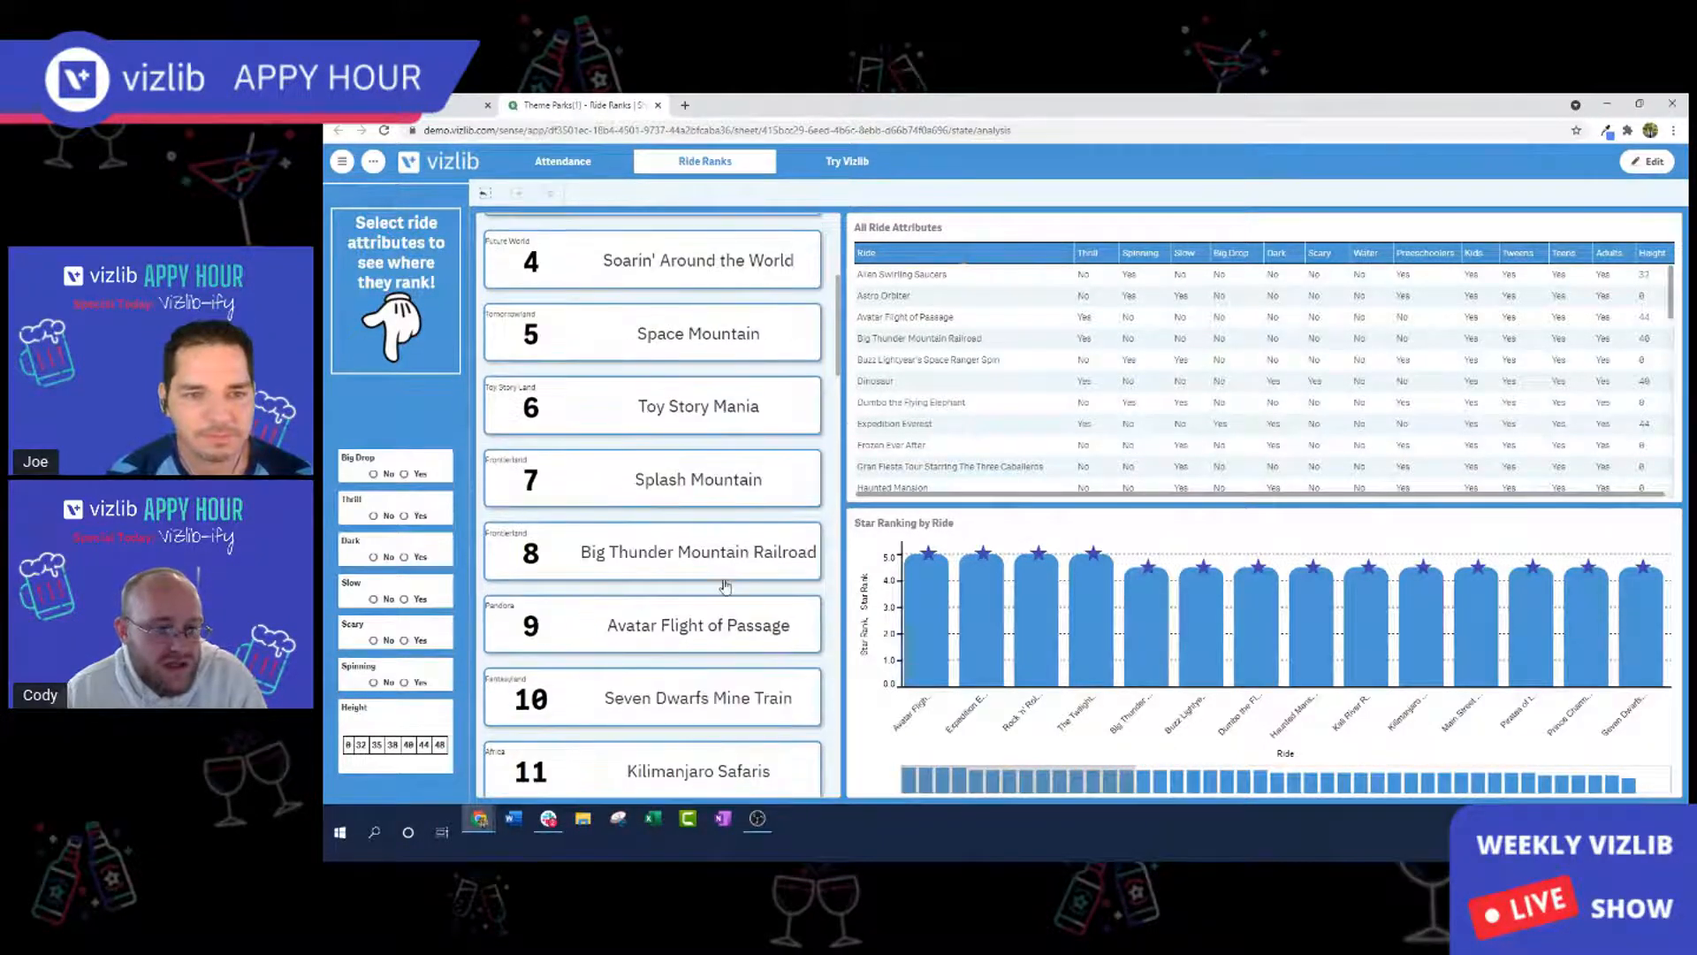
scroll(723, 586, down, 3)
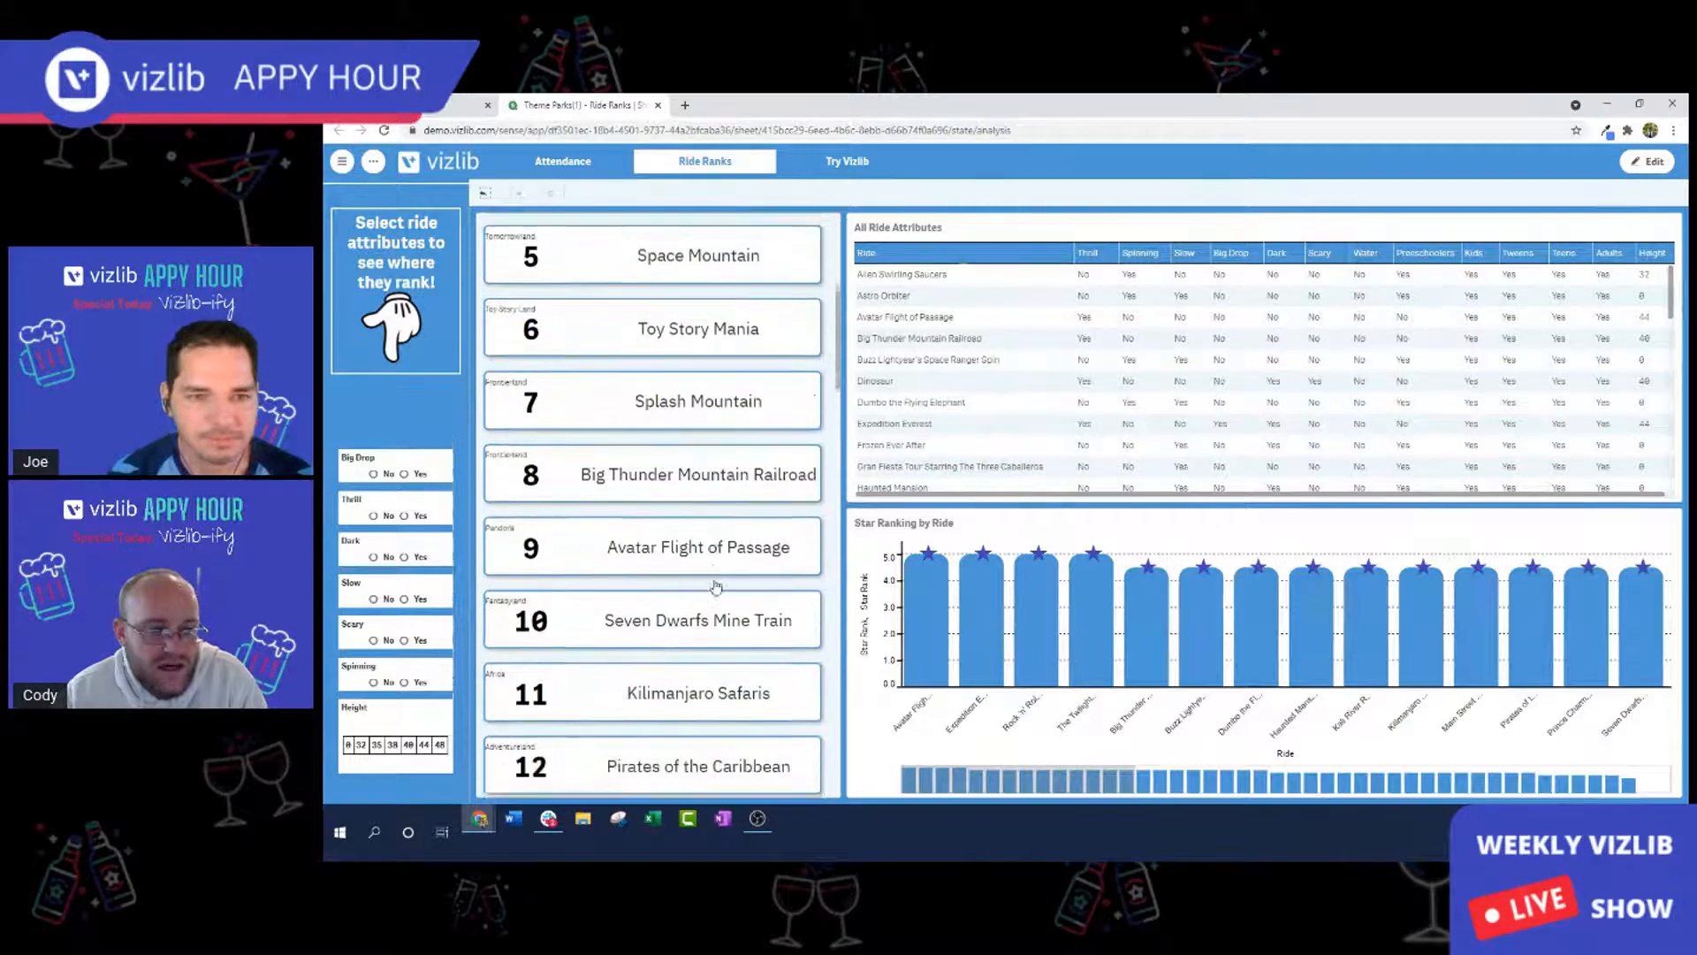
scroll(714, 592, down, 1)
click(684, 635)
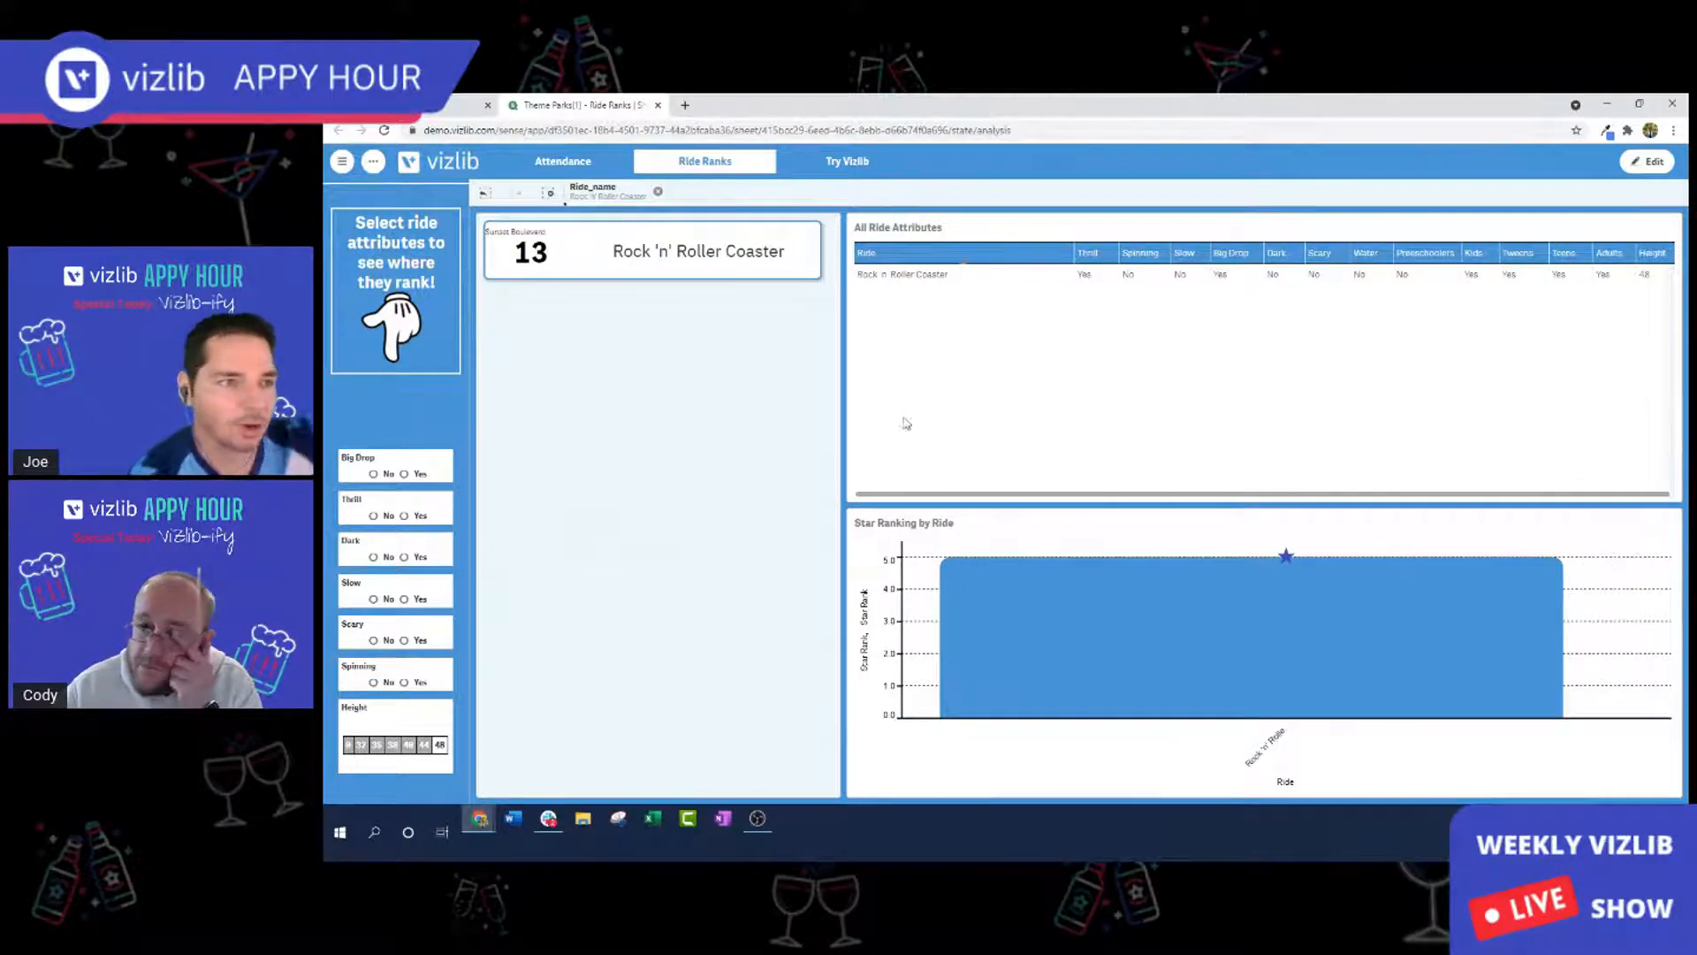
drag(1094, 495, 1121, 497)
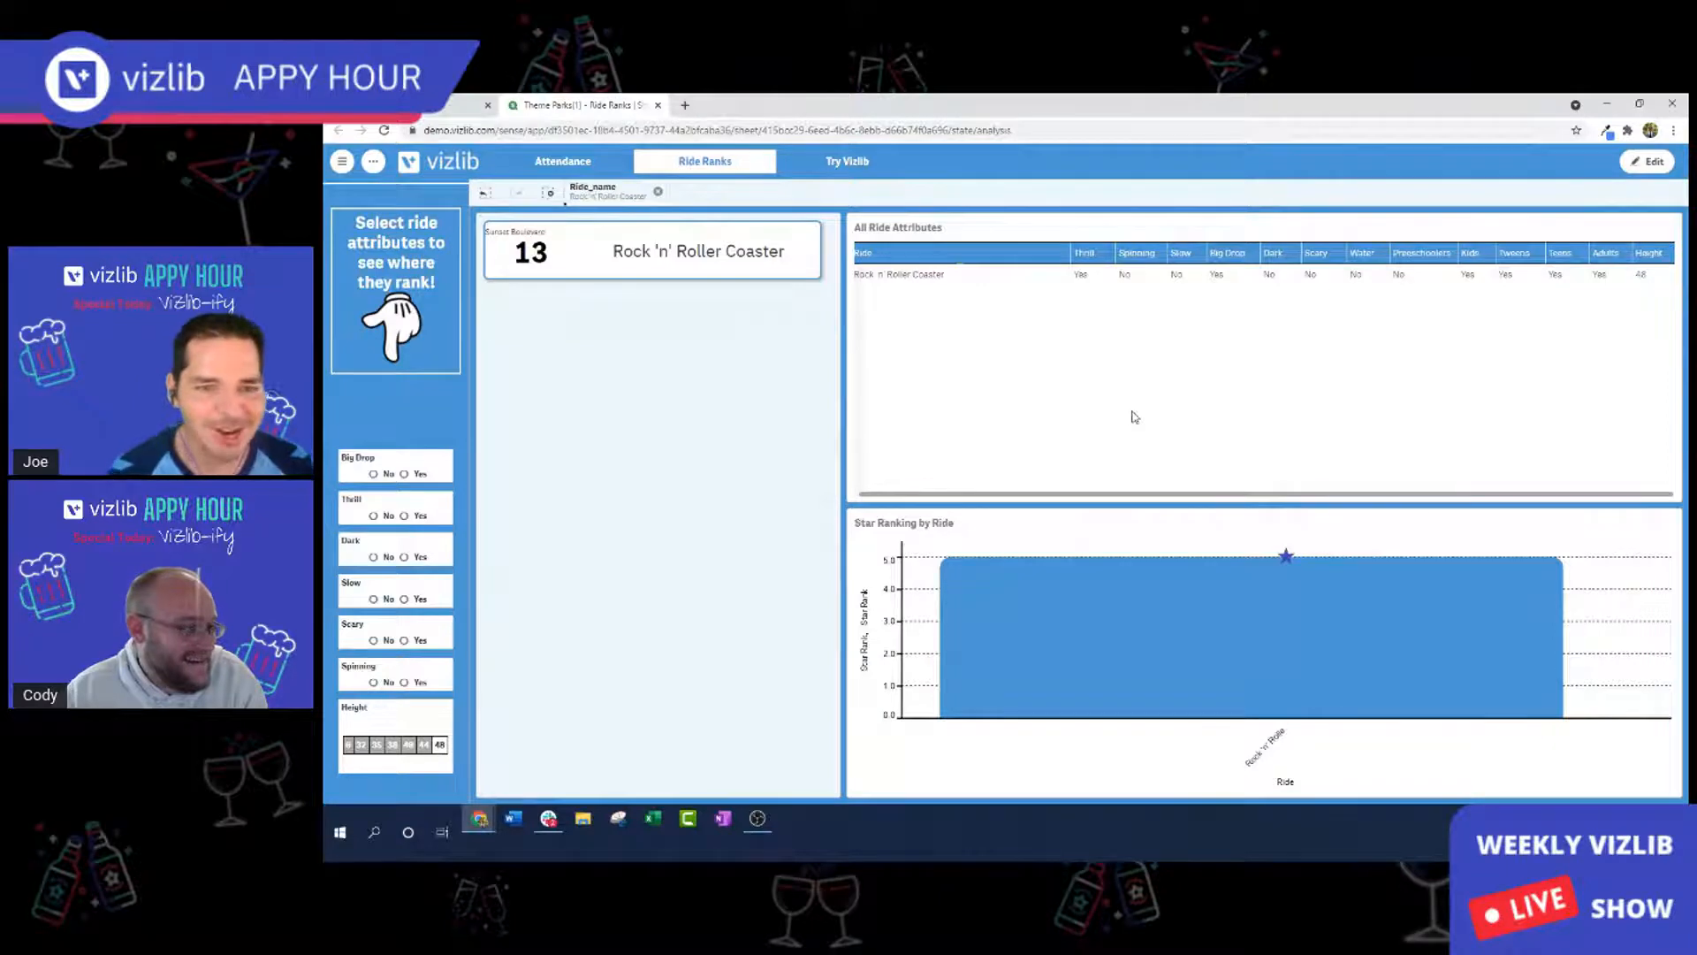
Return to sheet editing and review the All Ride Attributes table's column list and its last columns.
click(1662, 168)
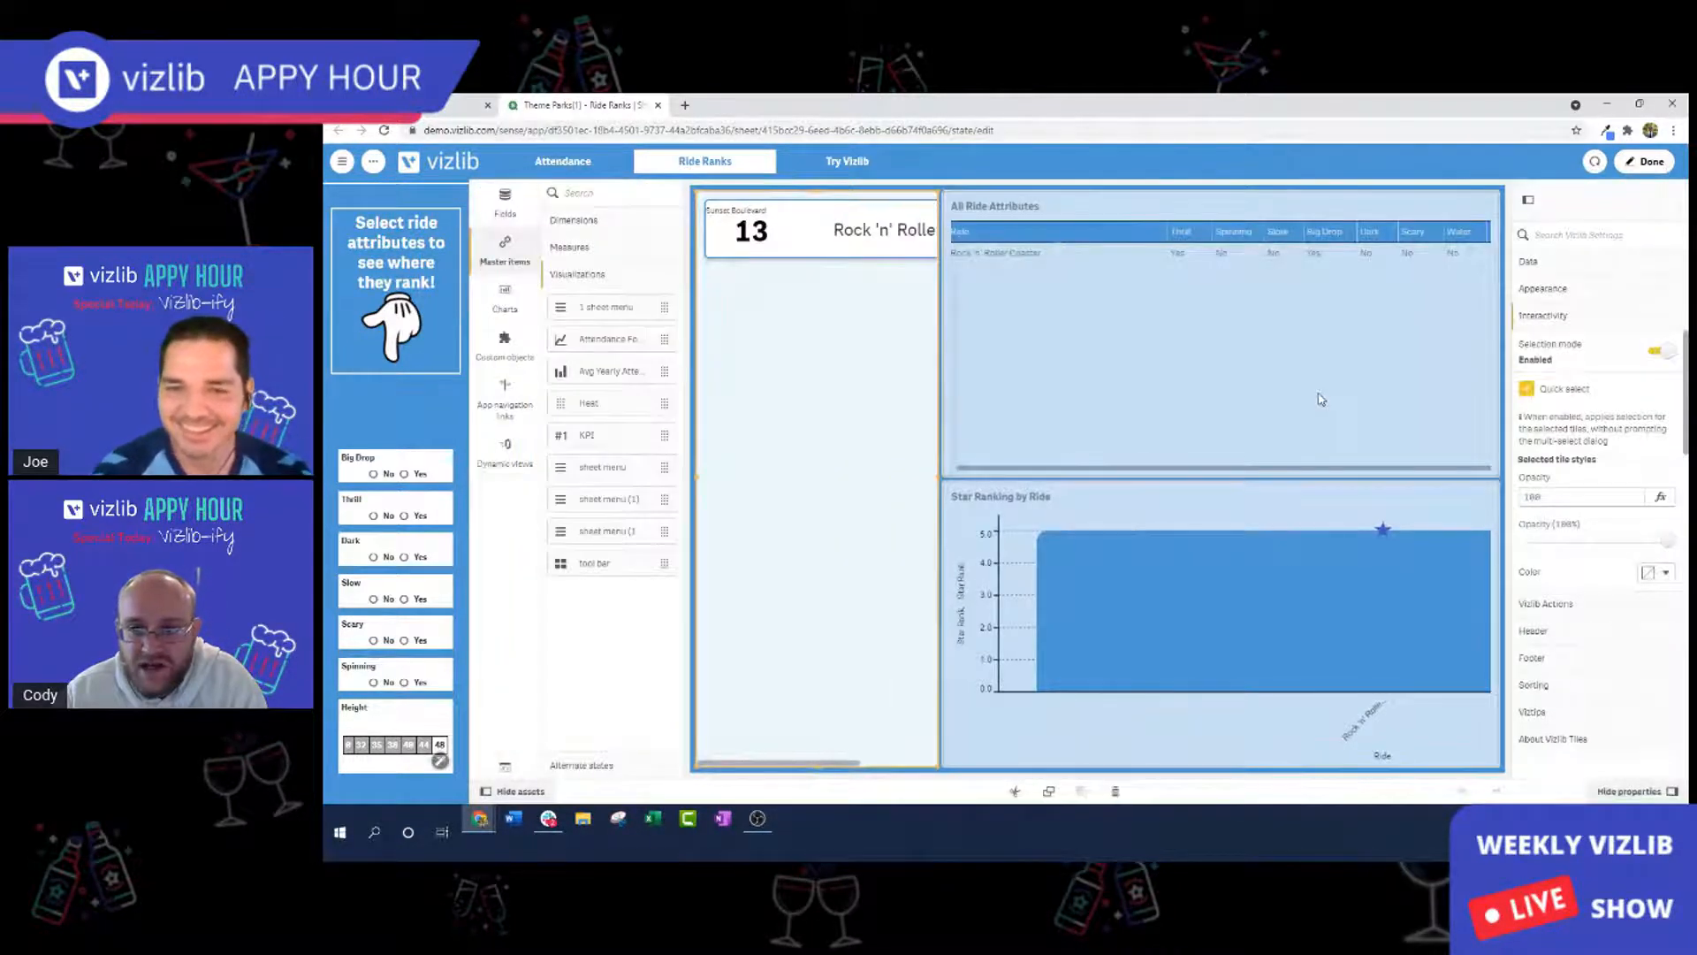
click(1320, 398)
click(1538, 292)
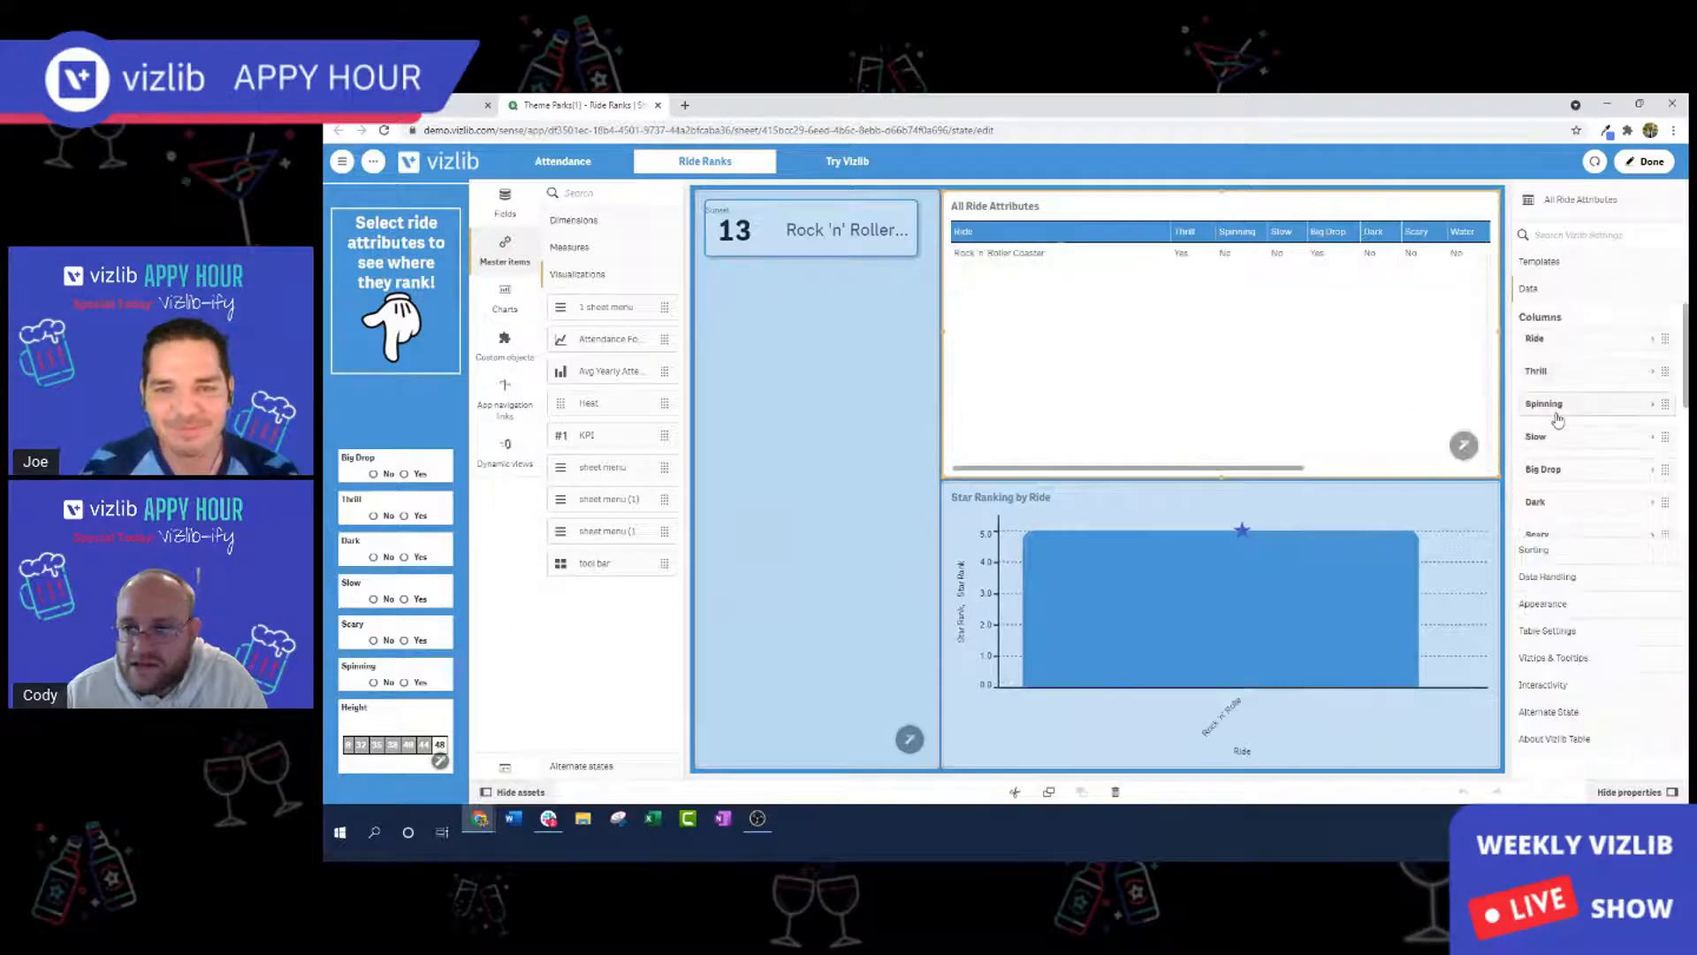
scroll(1558, 419, down, 5)
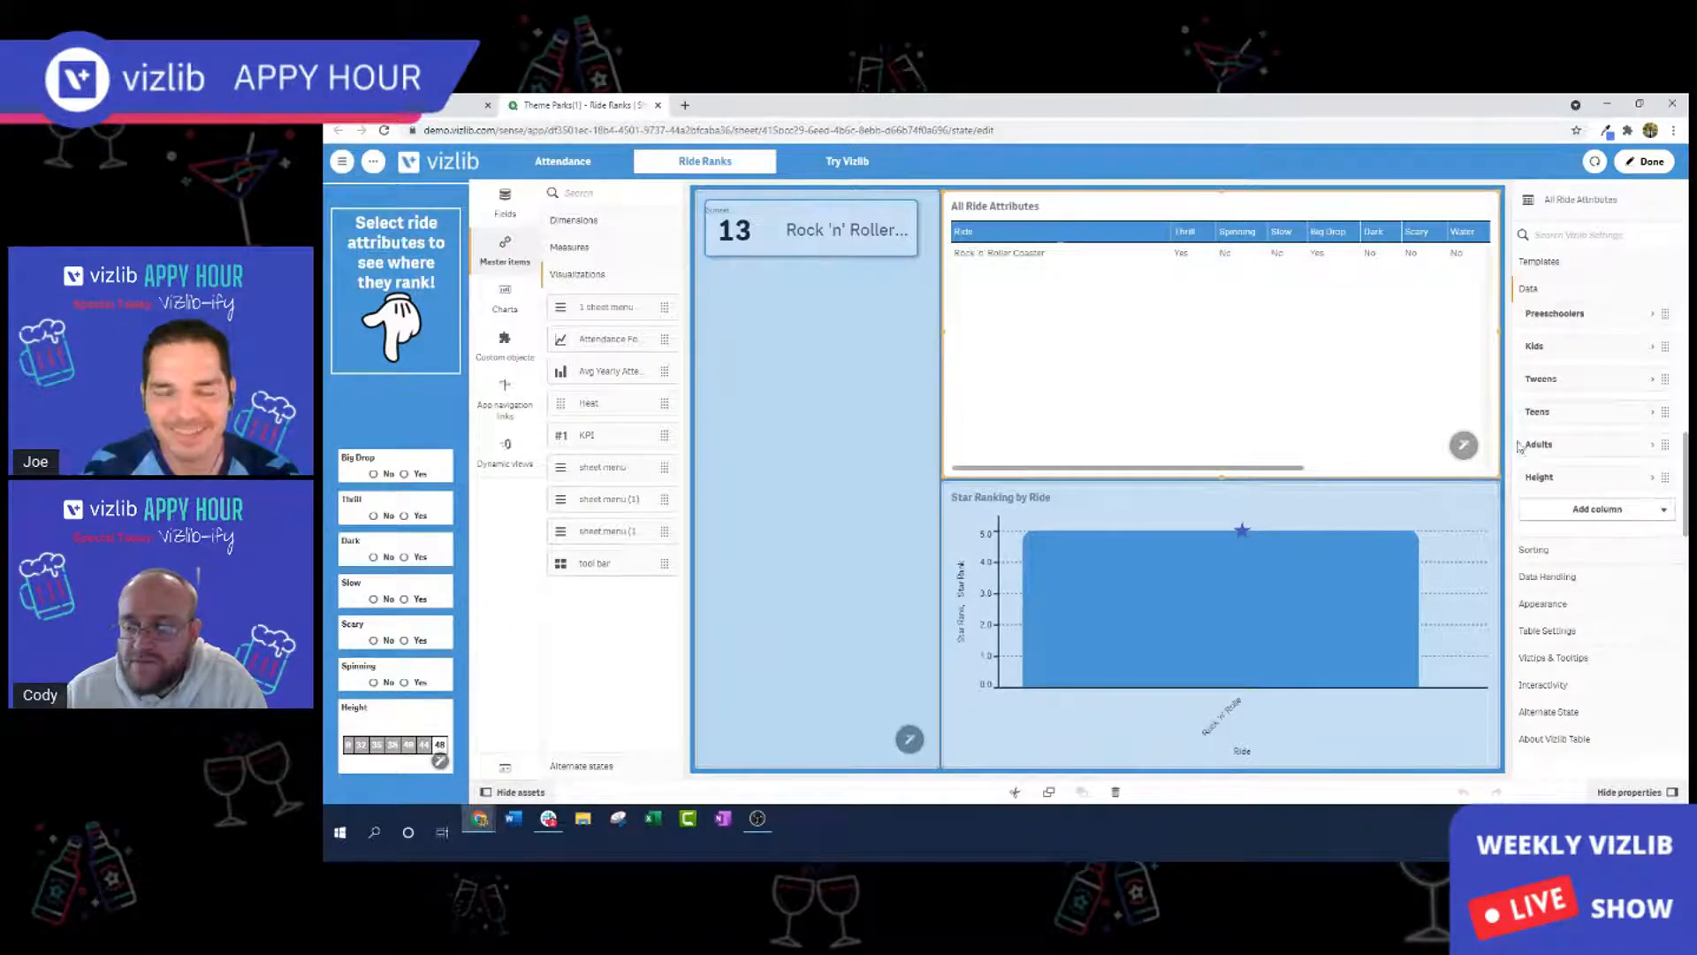
drag(1304, 468, 1492, 469)
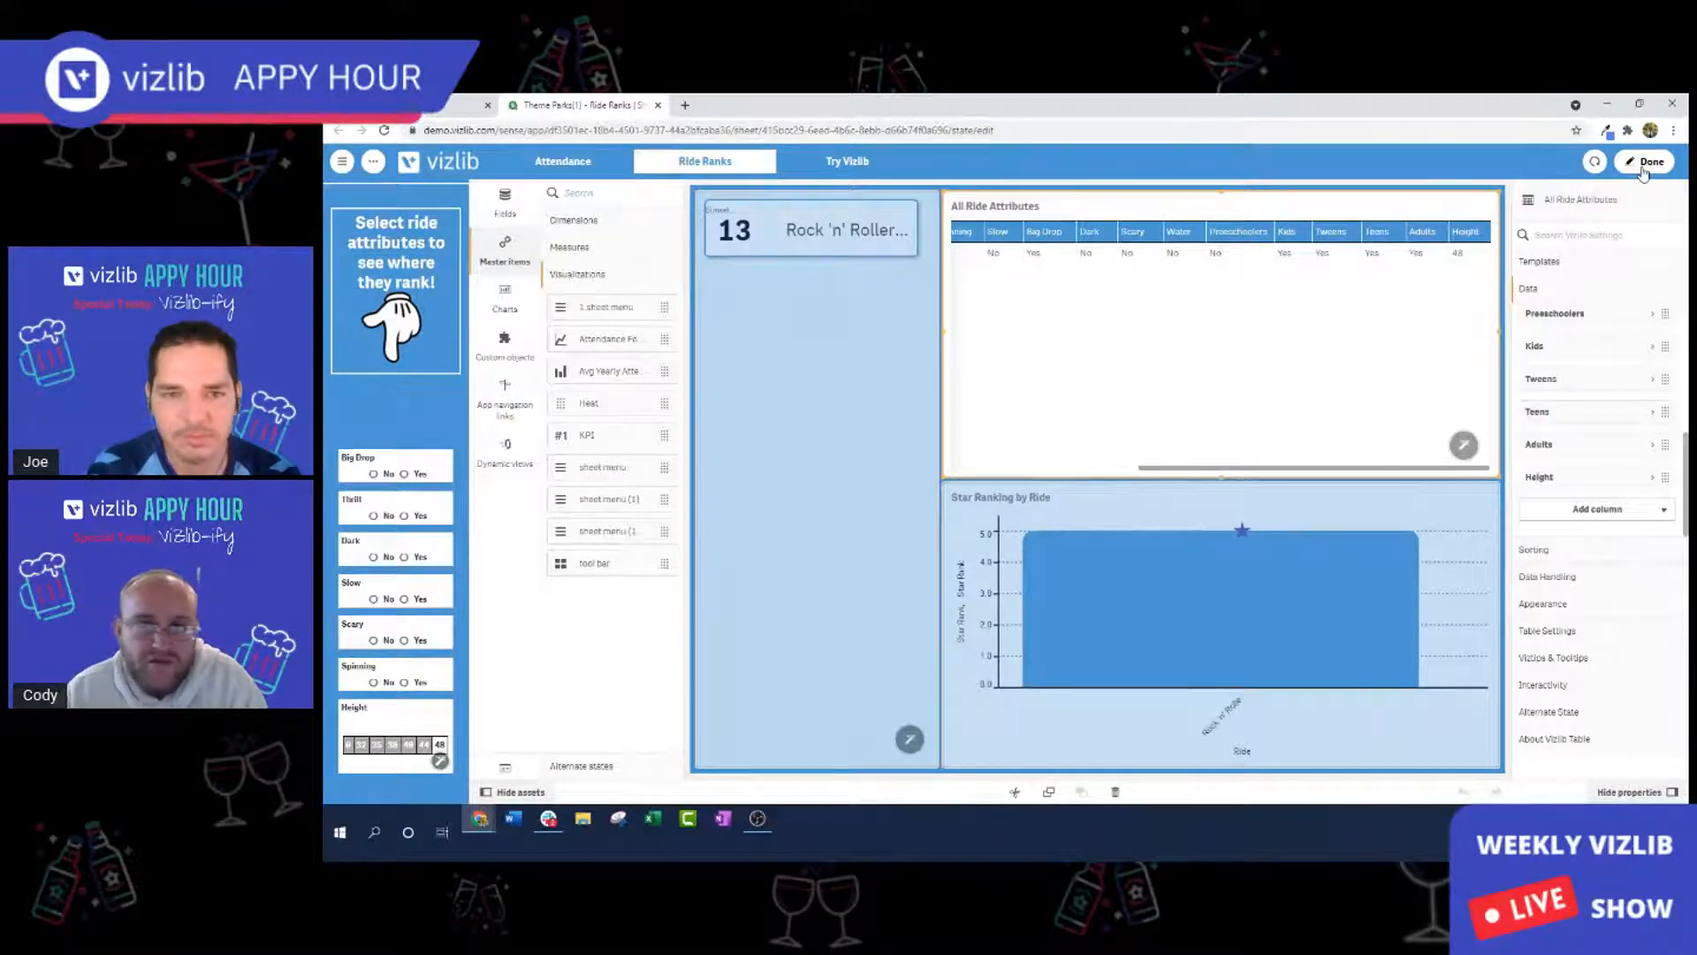
Add the Ride_duration_min field as a new column of the All Ride Attributes table and view the added column.
click(1578, 509)
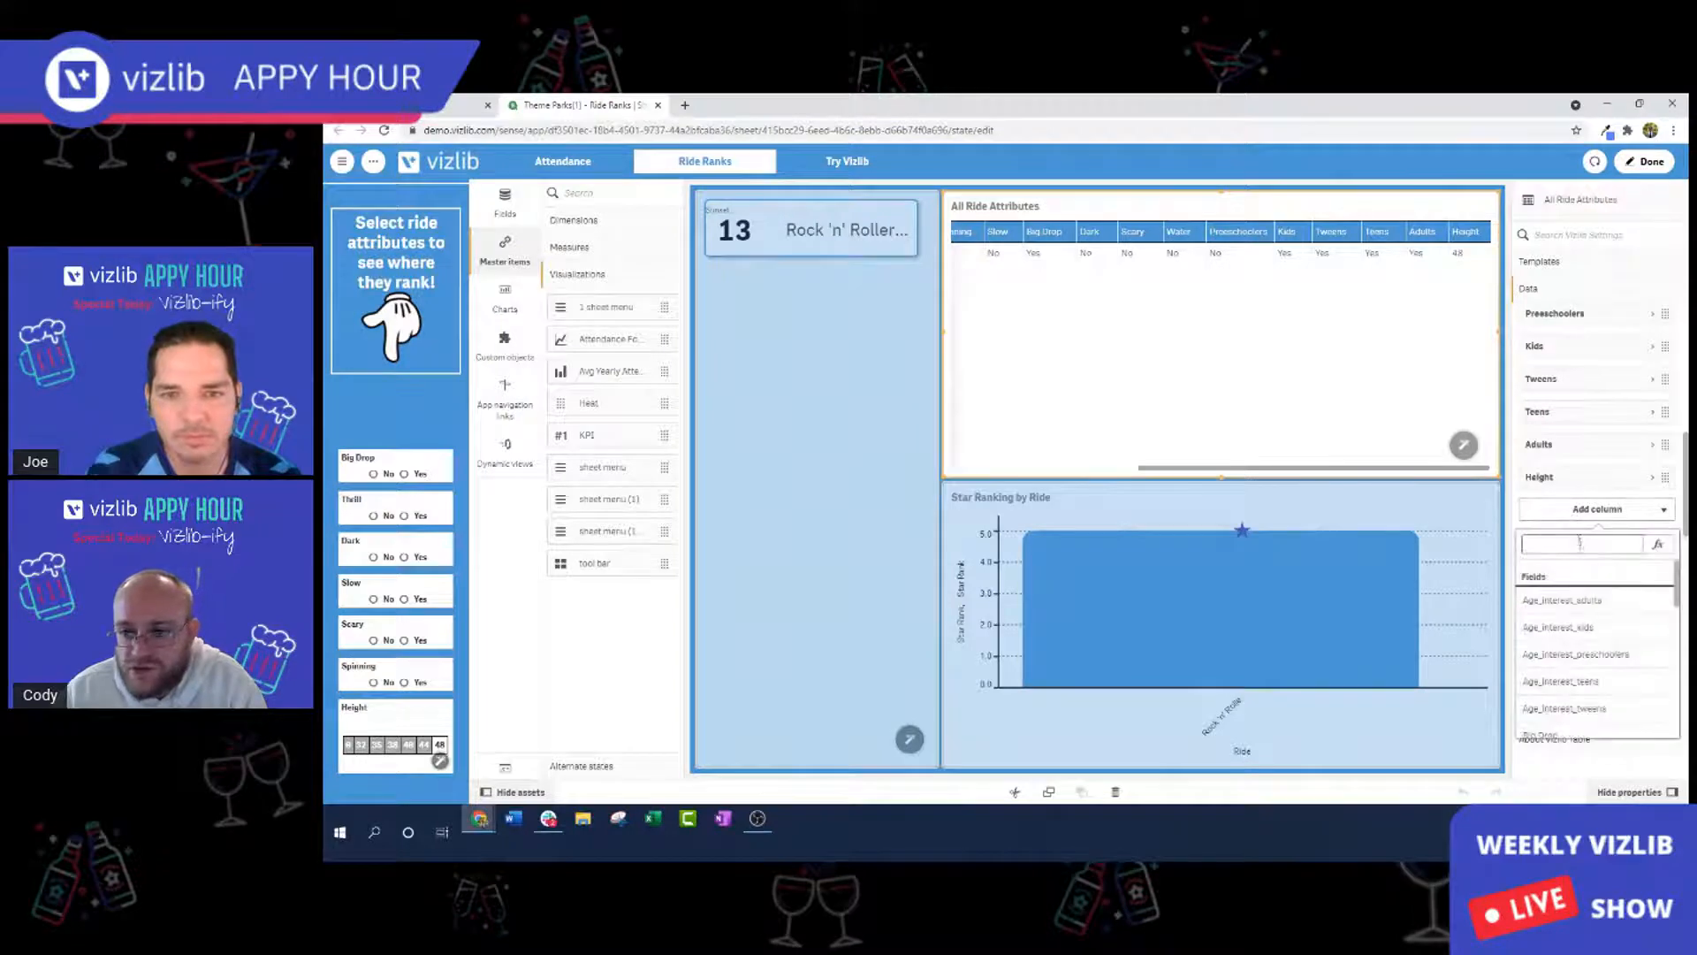
click(1581, 543)
text(ri)
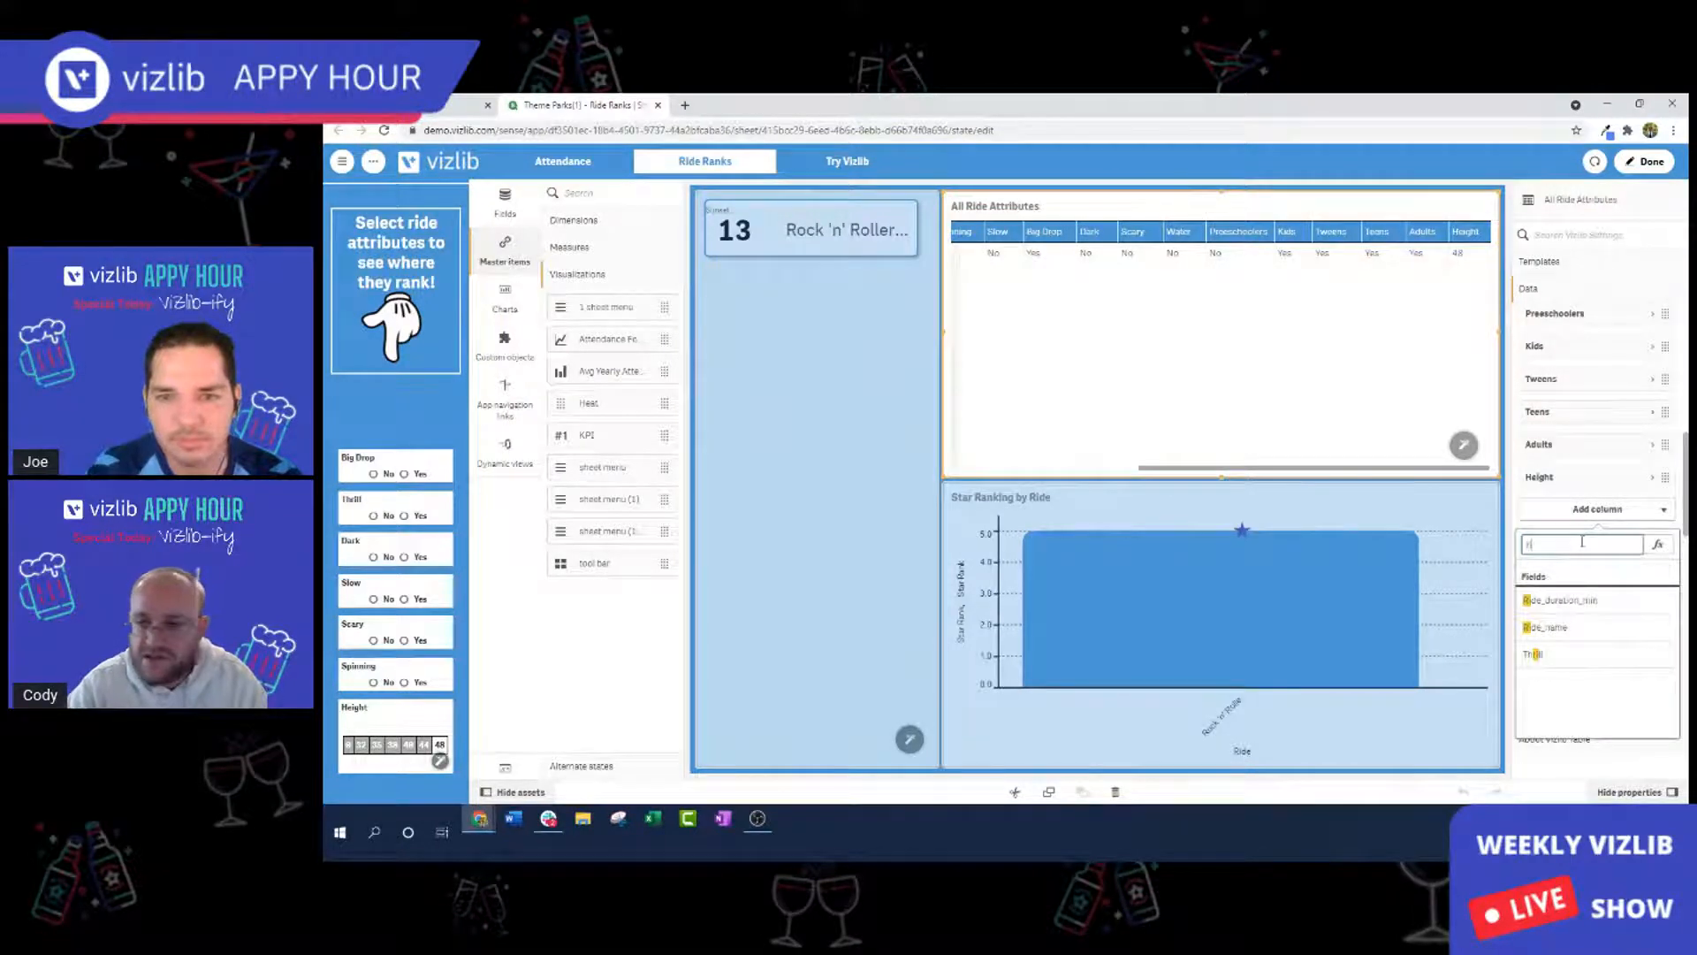
click(1554, 600)
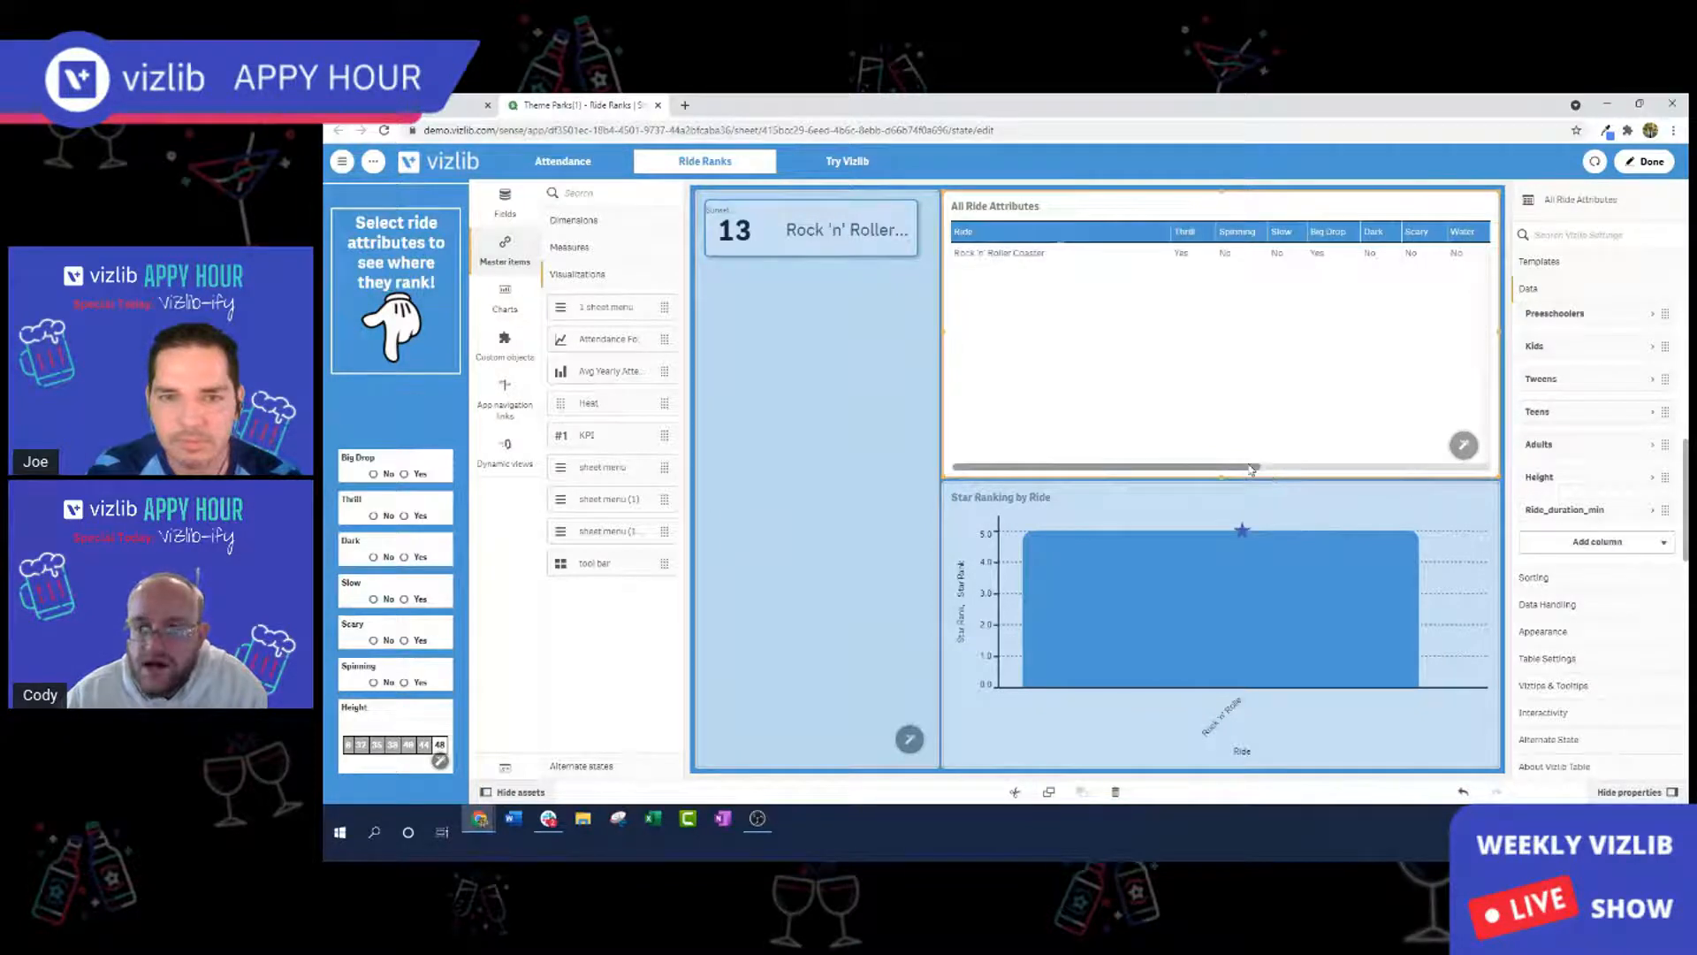
drag(1260, 473, 1484, 469)
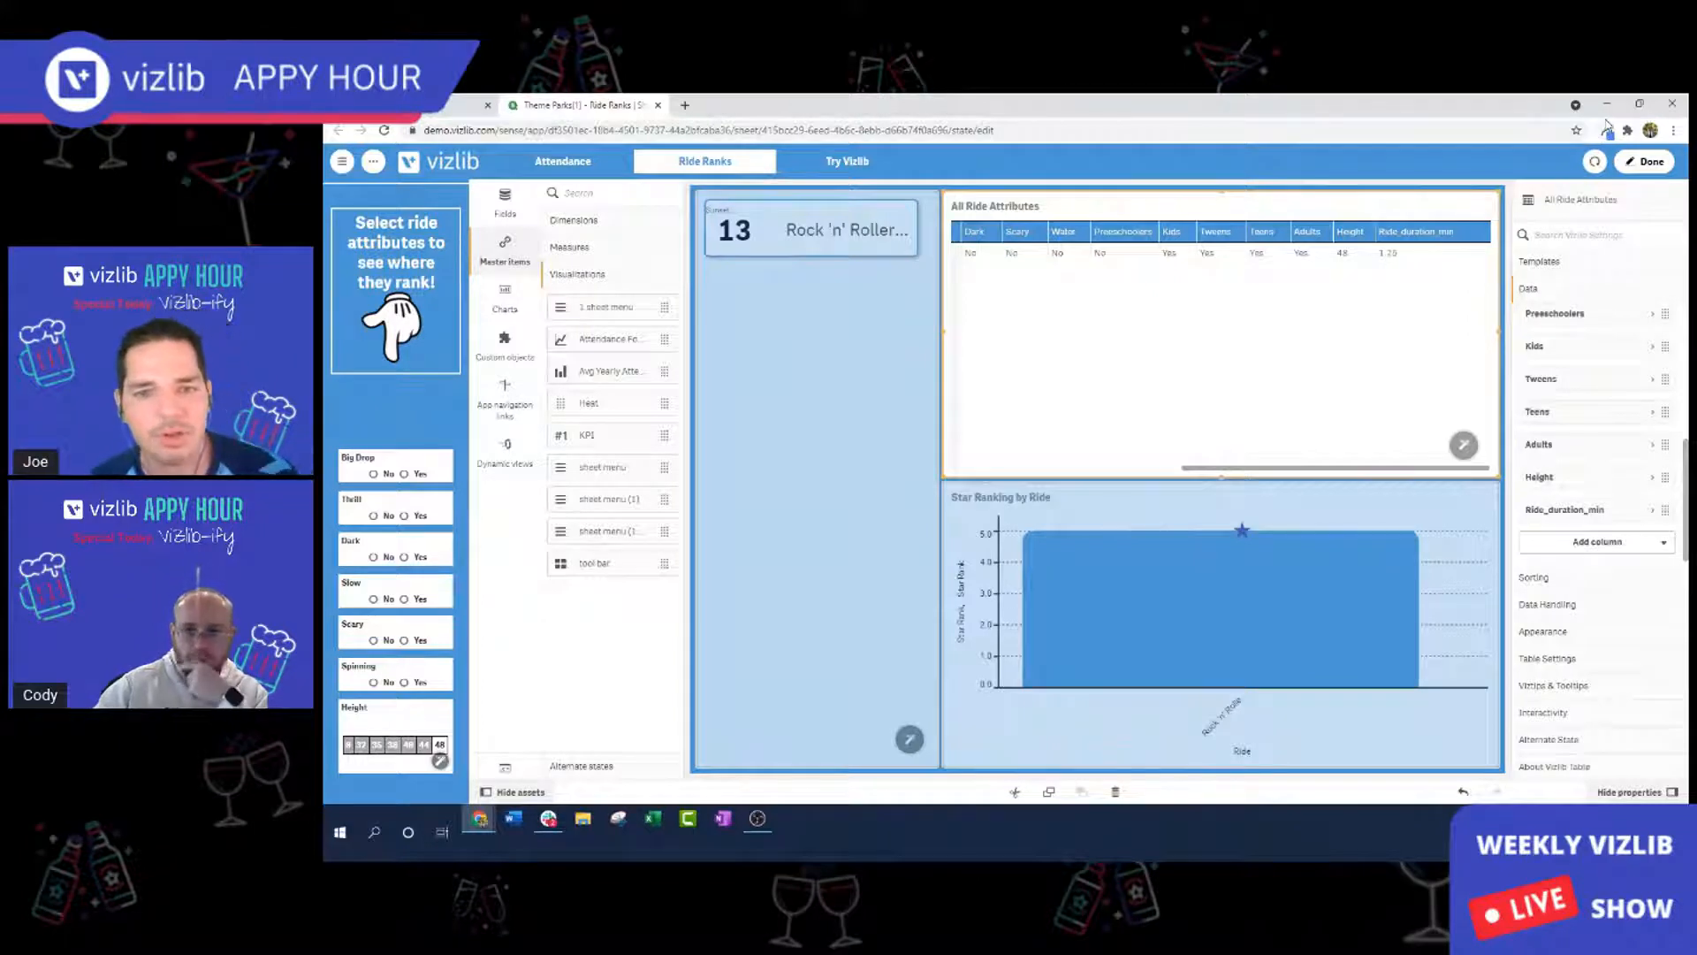
click(1631, 542)
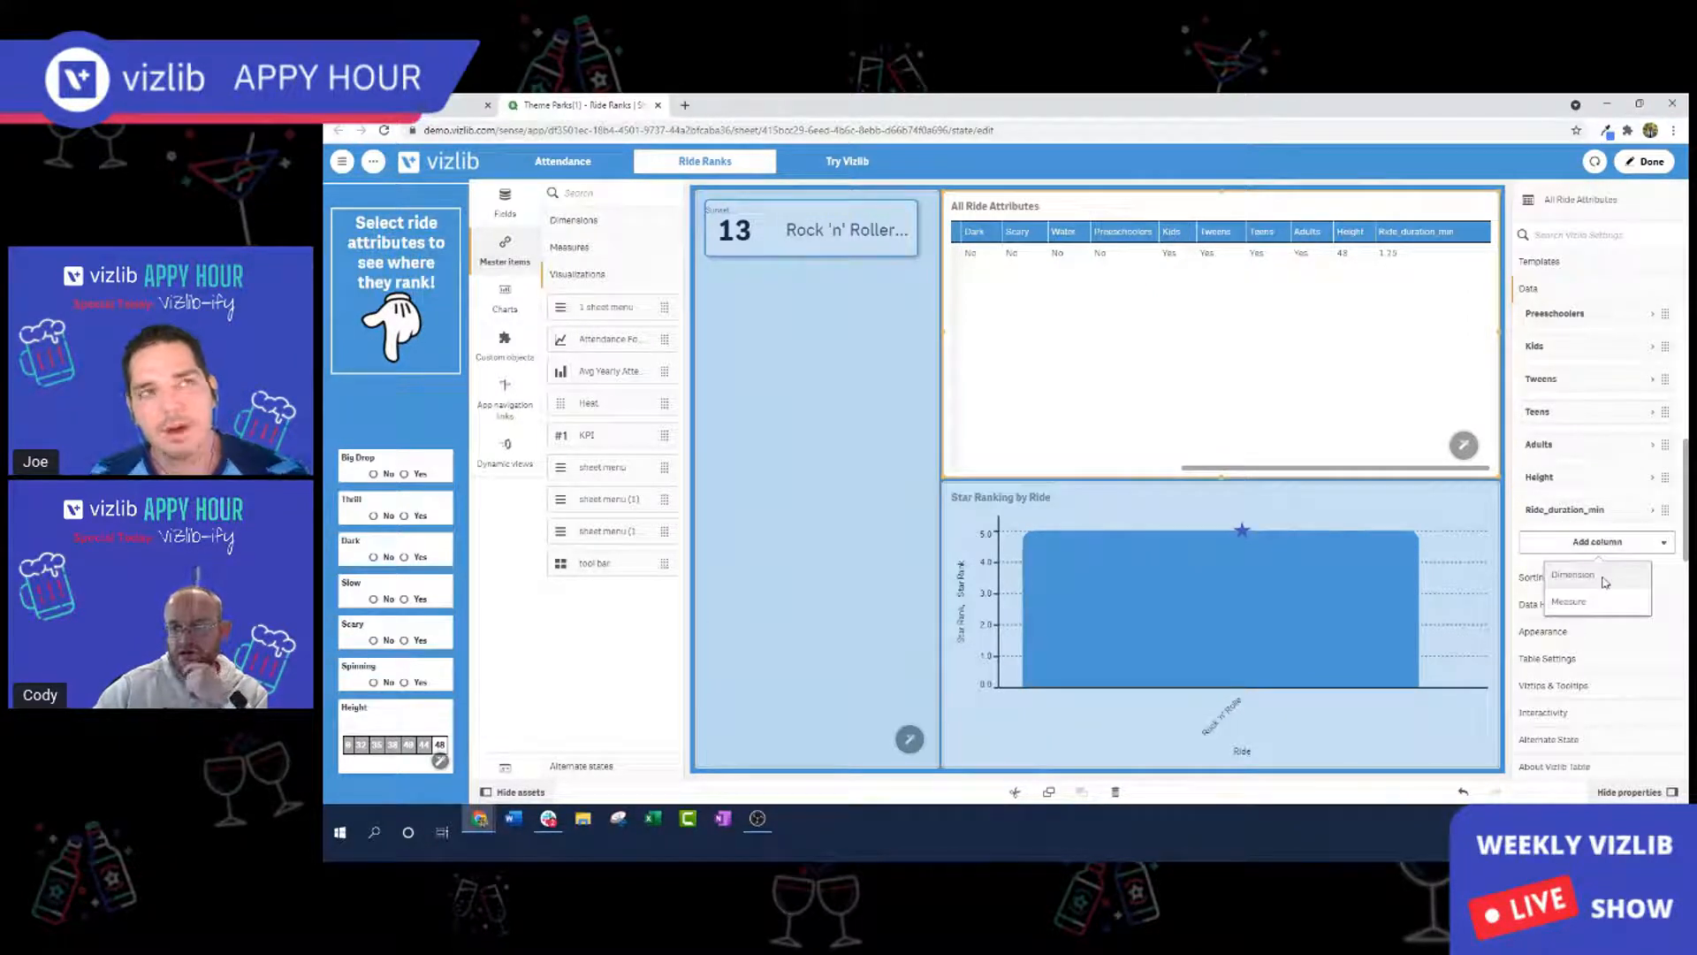
click(1665, 539)
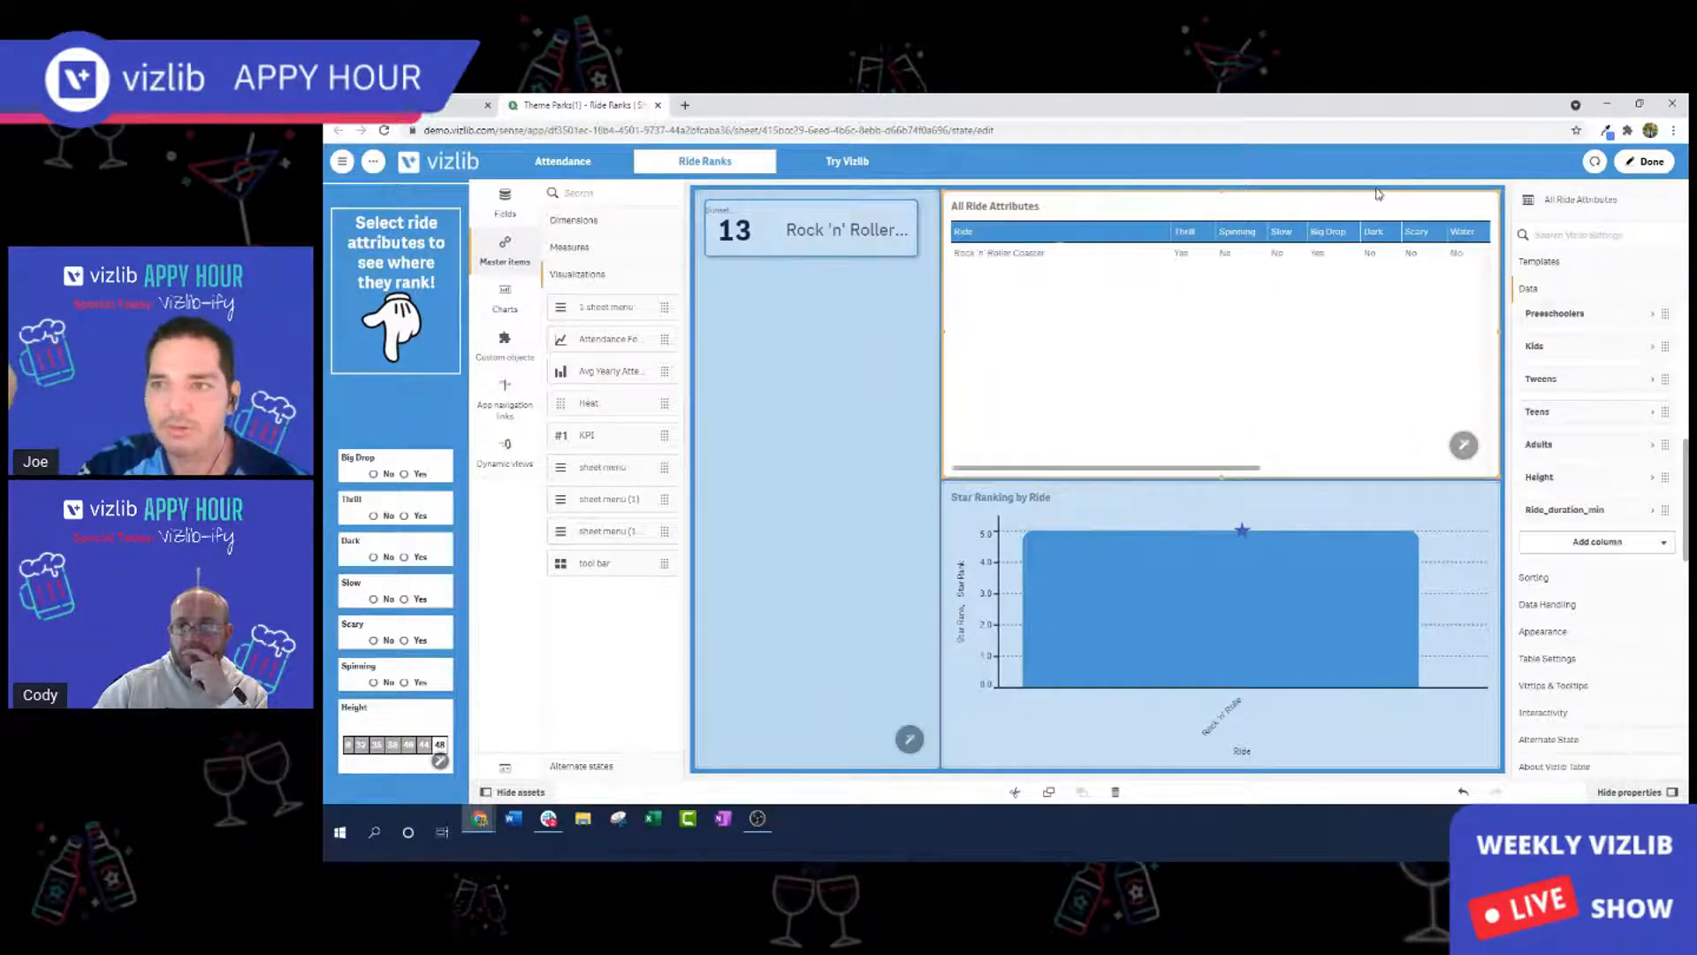
Shorten the All Ride Attributes table slightly at its lower edge and turn on Extend sheet in the sheet properties.
drag(1497, 474, 1497, 442)
click(1495, 461)
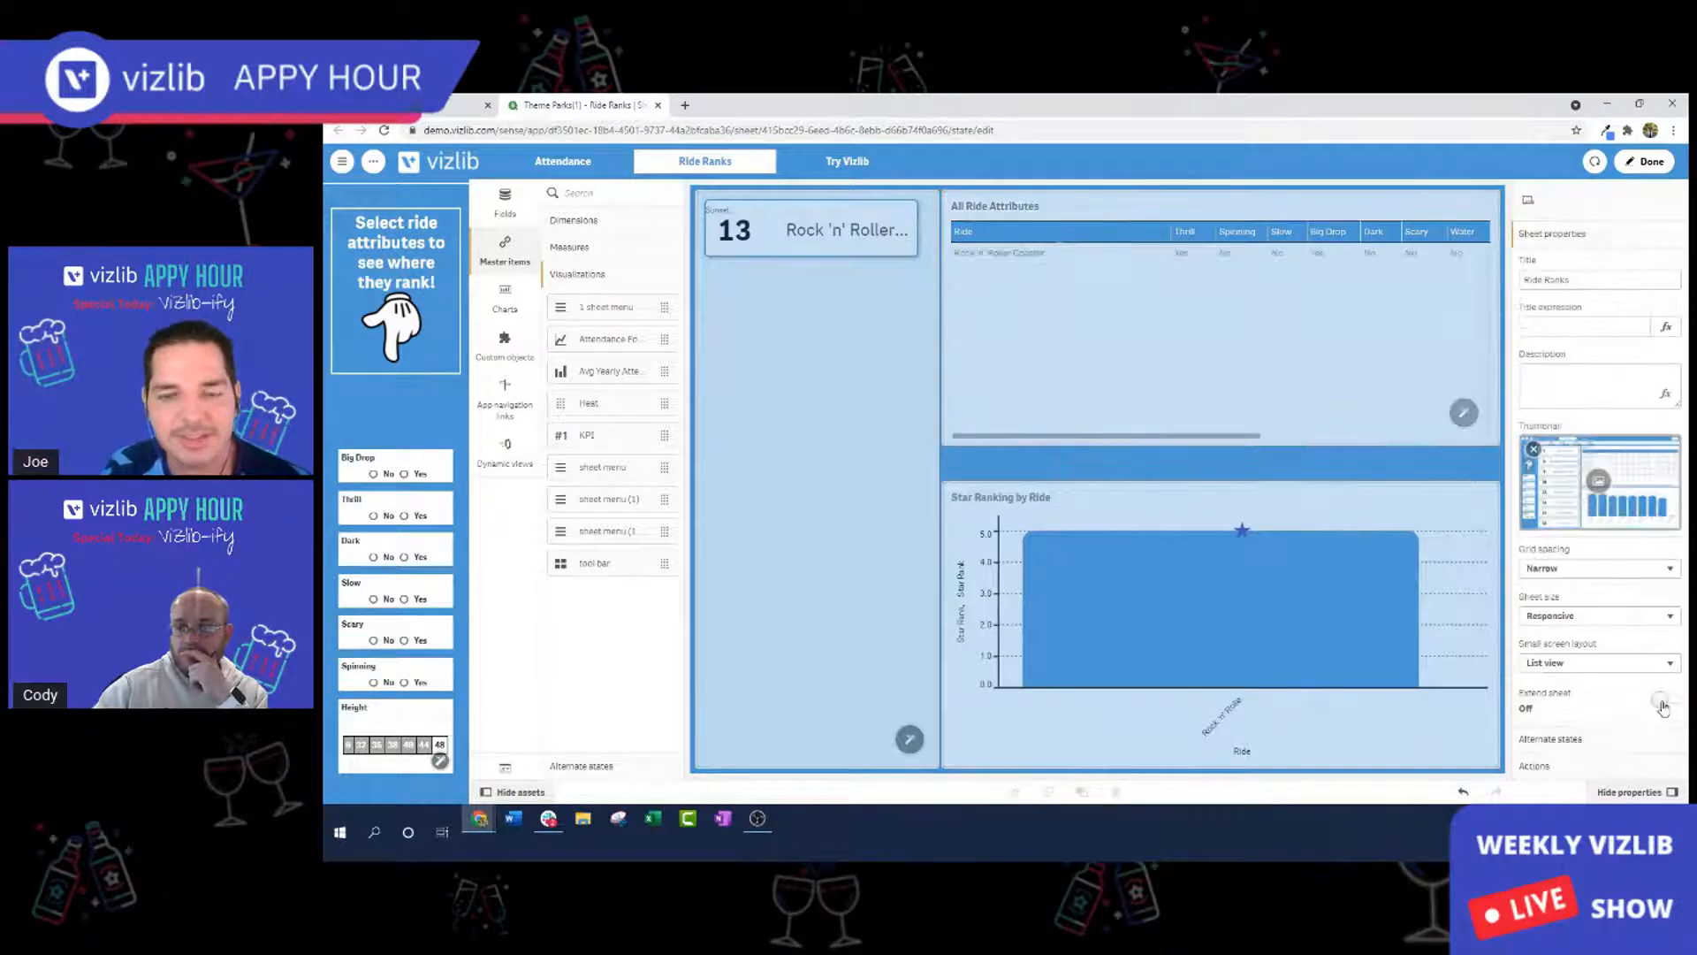
scroll(1149, 614, down, 5)
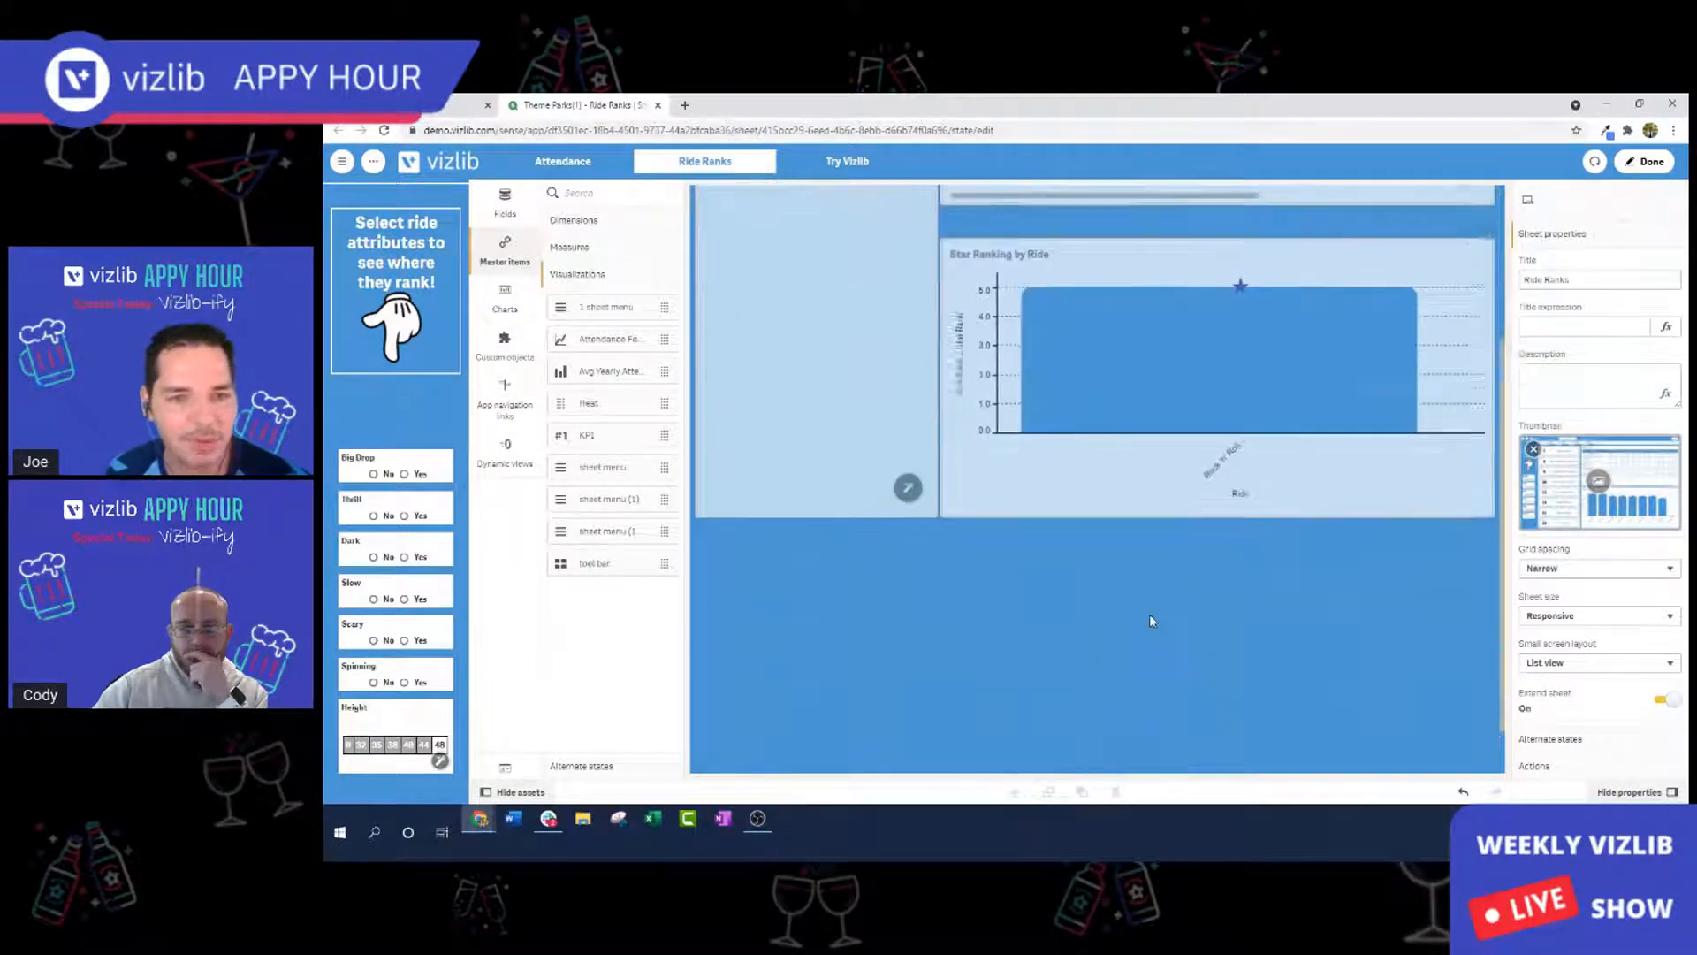
Add a Vizlib Scatter Chart to the empty area below the existing charts and stretch it to the full sheet width.
click(504, 343)
scroll(627, 575, down, 5)
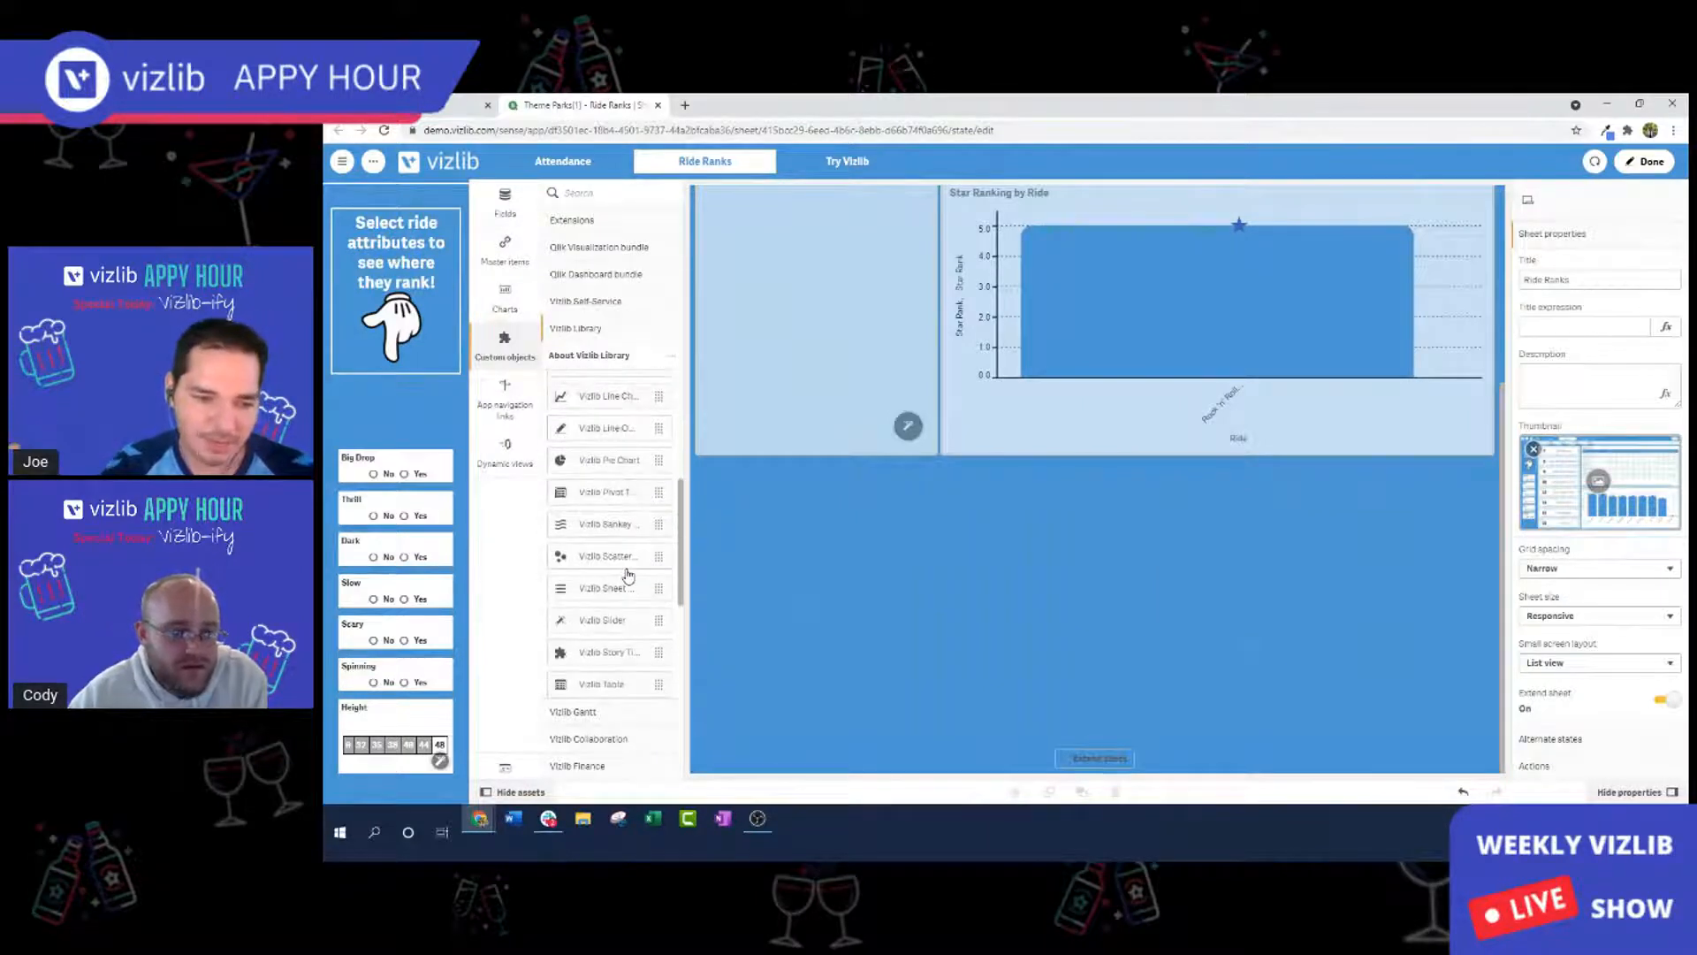
scroll(606, 616, down, 3)
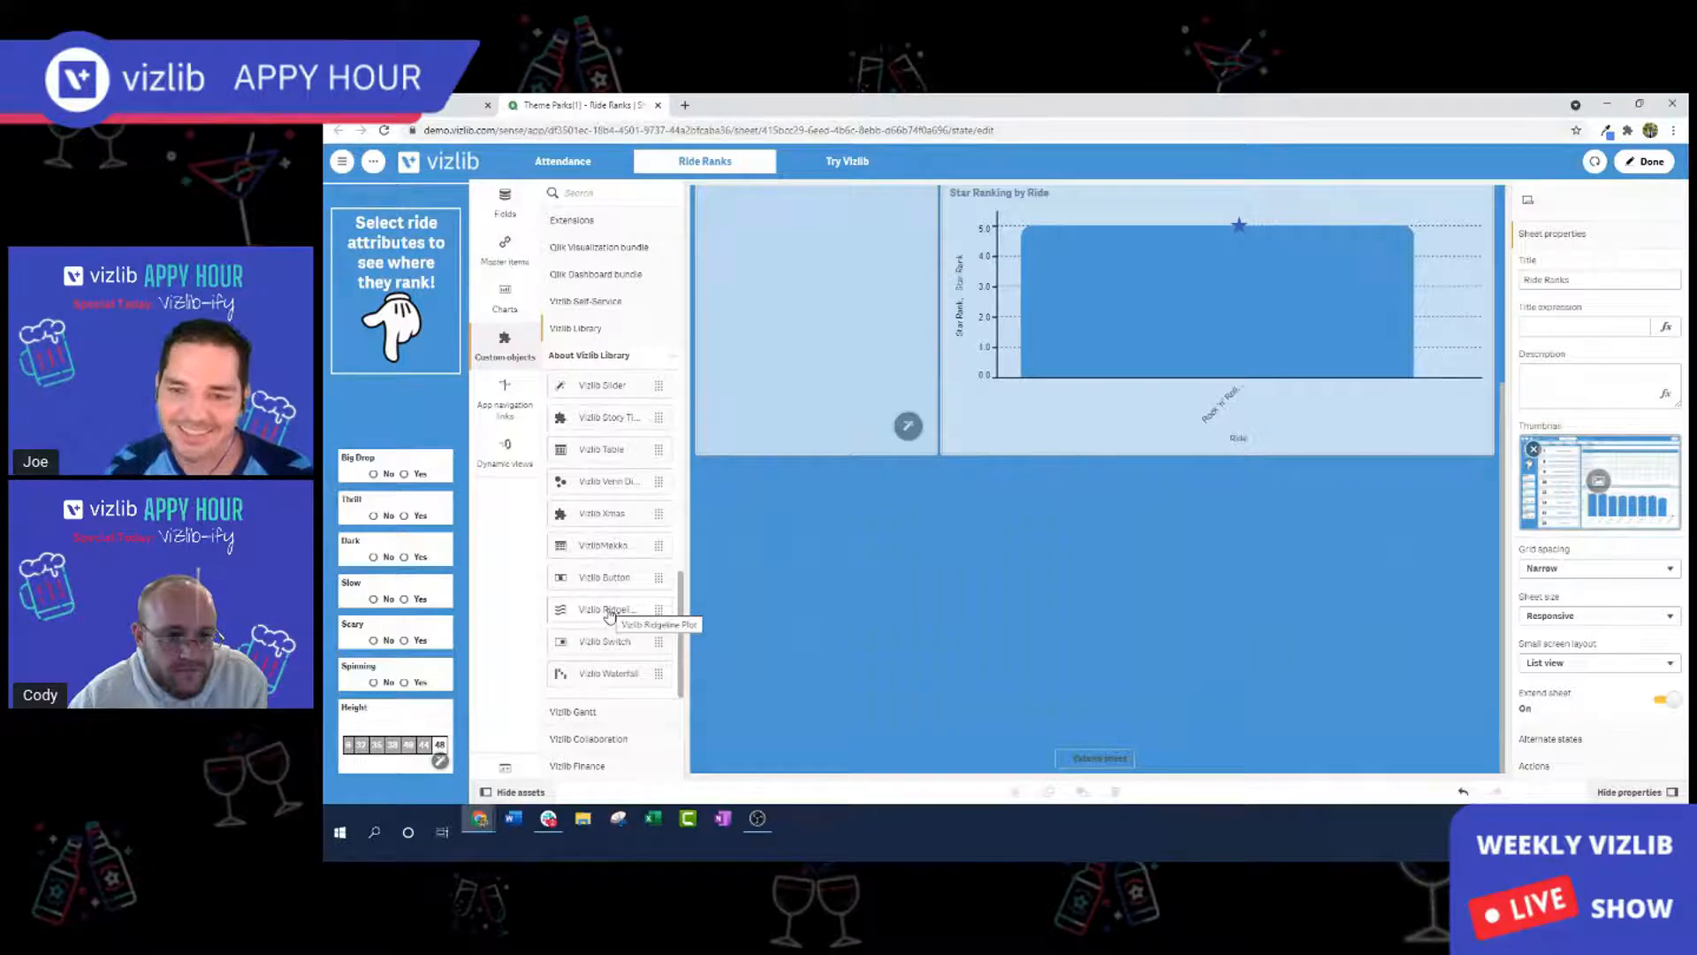
scroll(609, 615, up, 2)
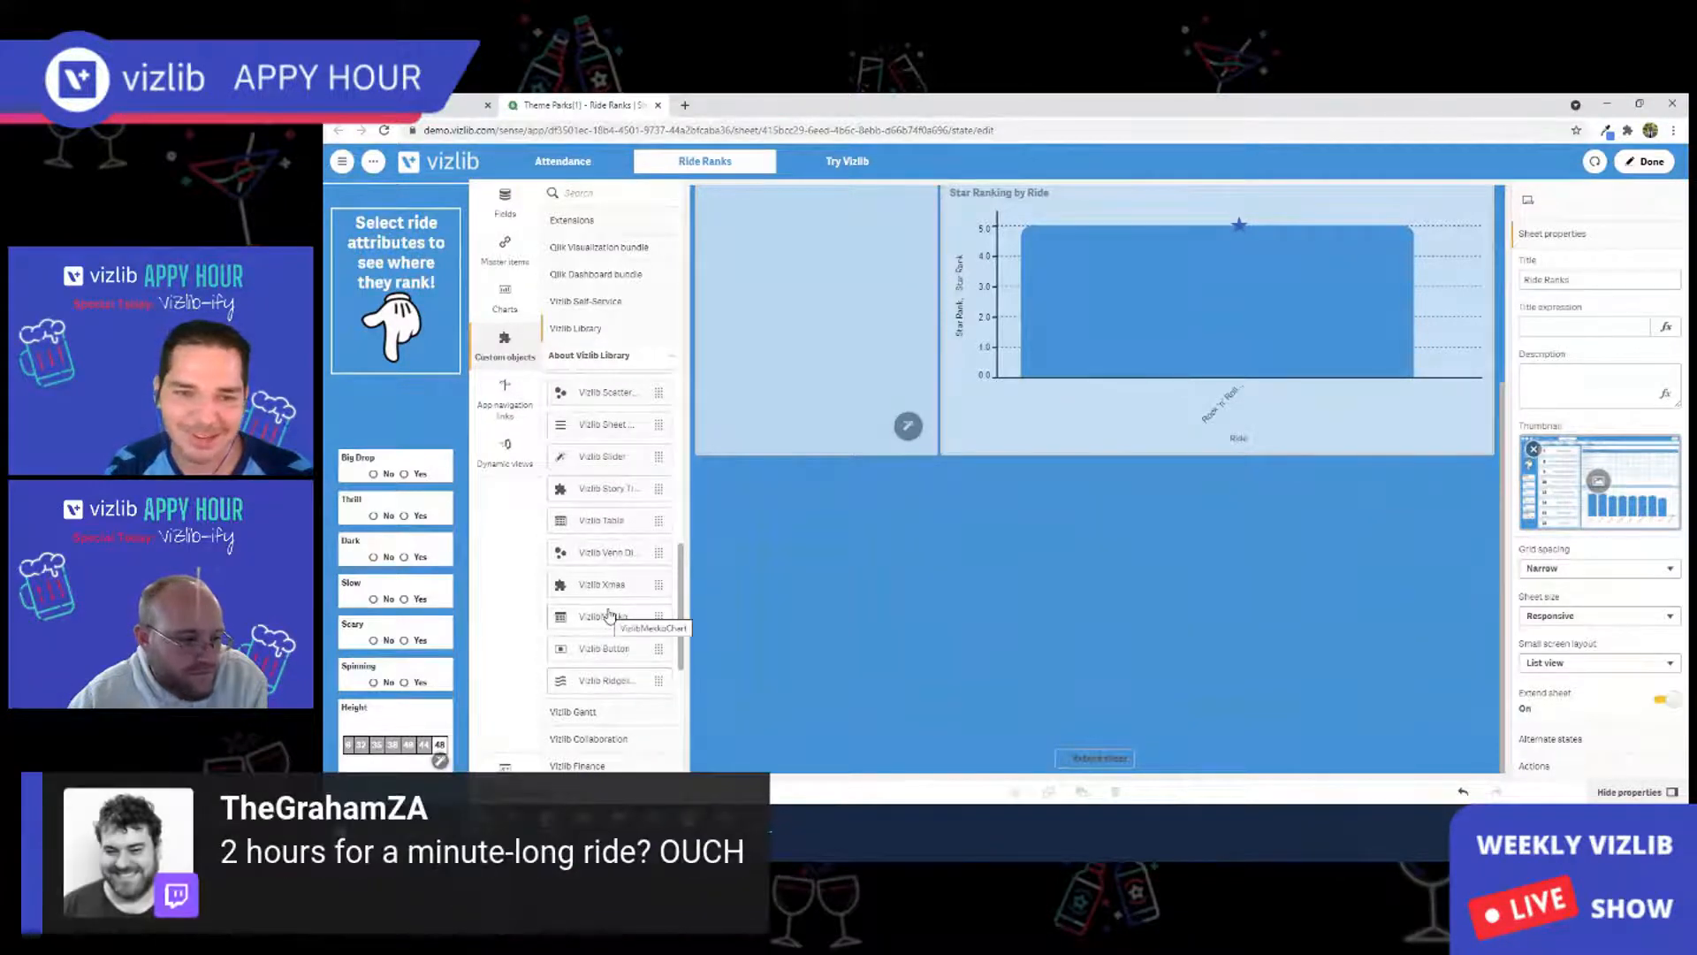
scroll(609, 615, up, 2)
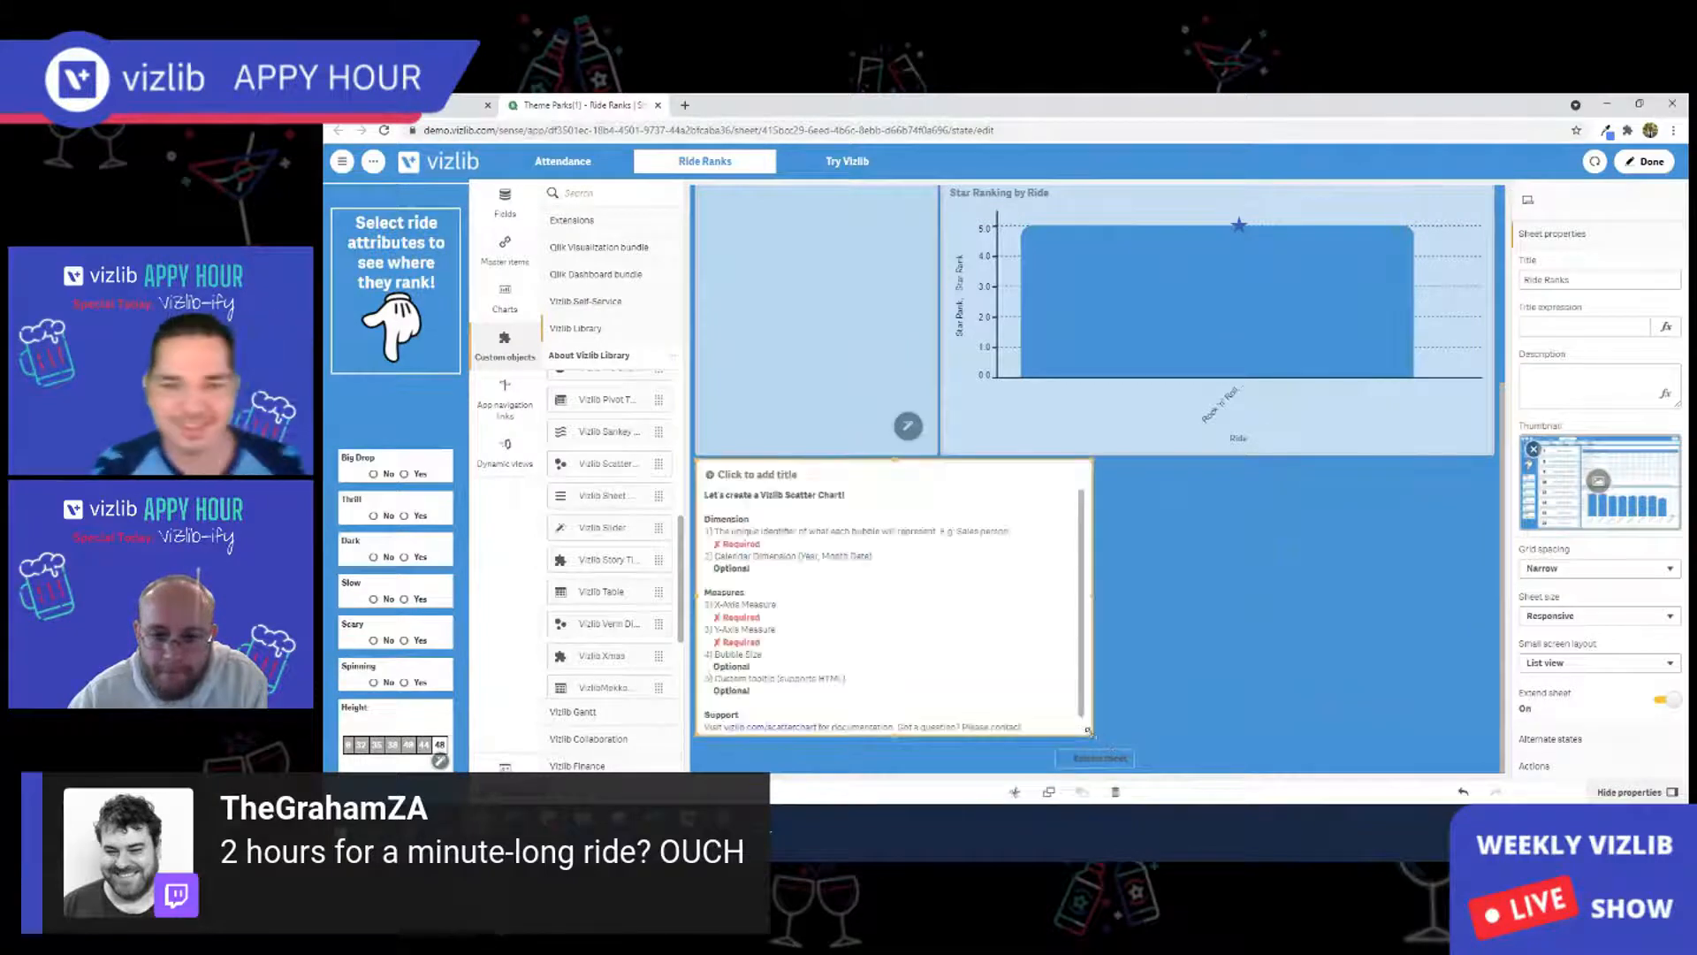
drag(1095, 735, 1494, 739)
Add Ride_name as the scatter chart's dimension.
click(1575, 263)
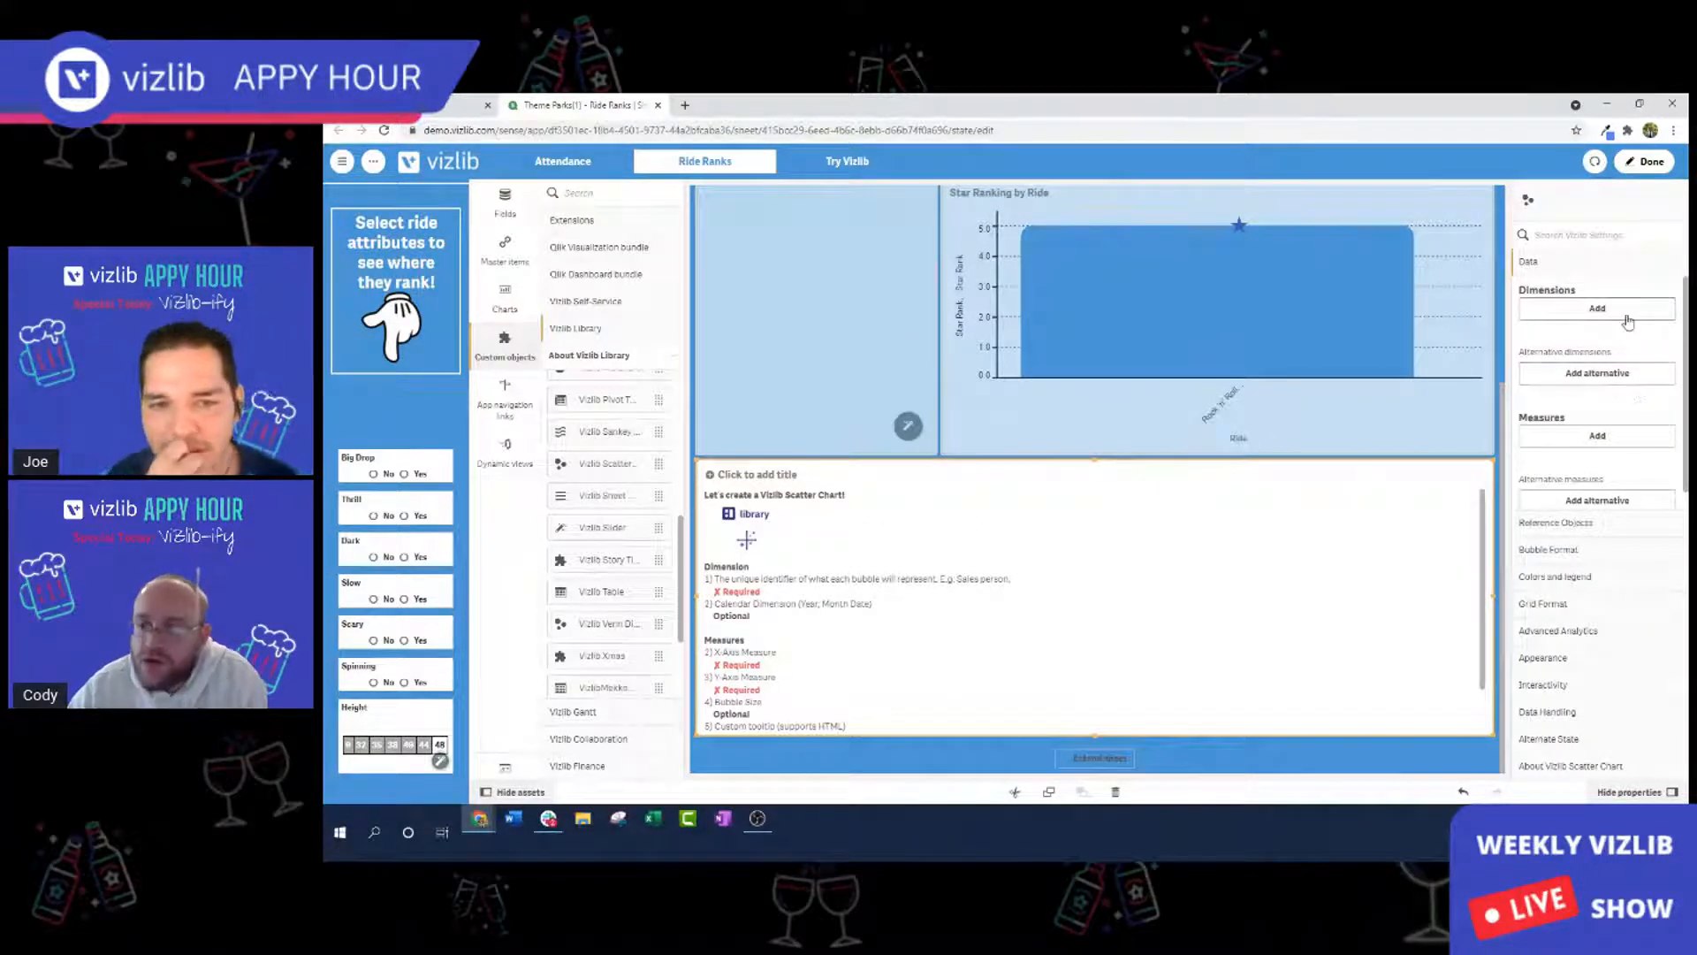
click(1600, 308)
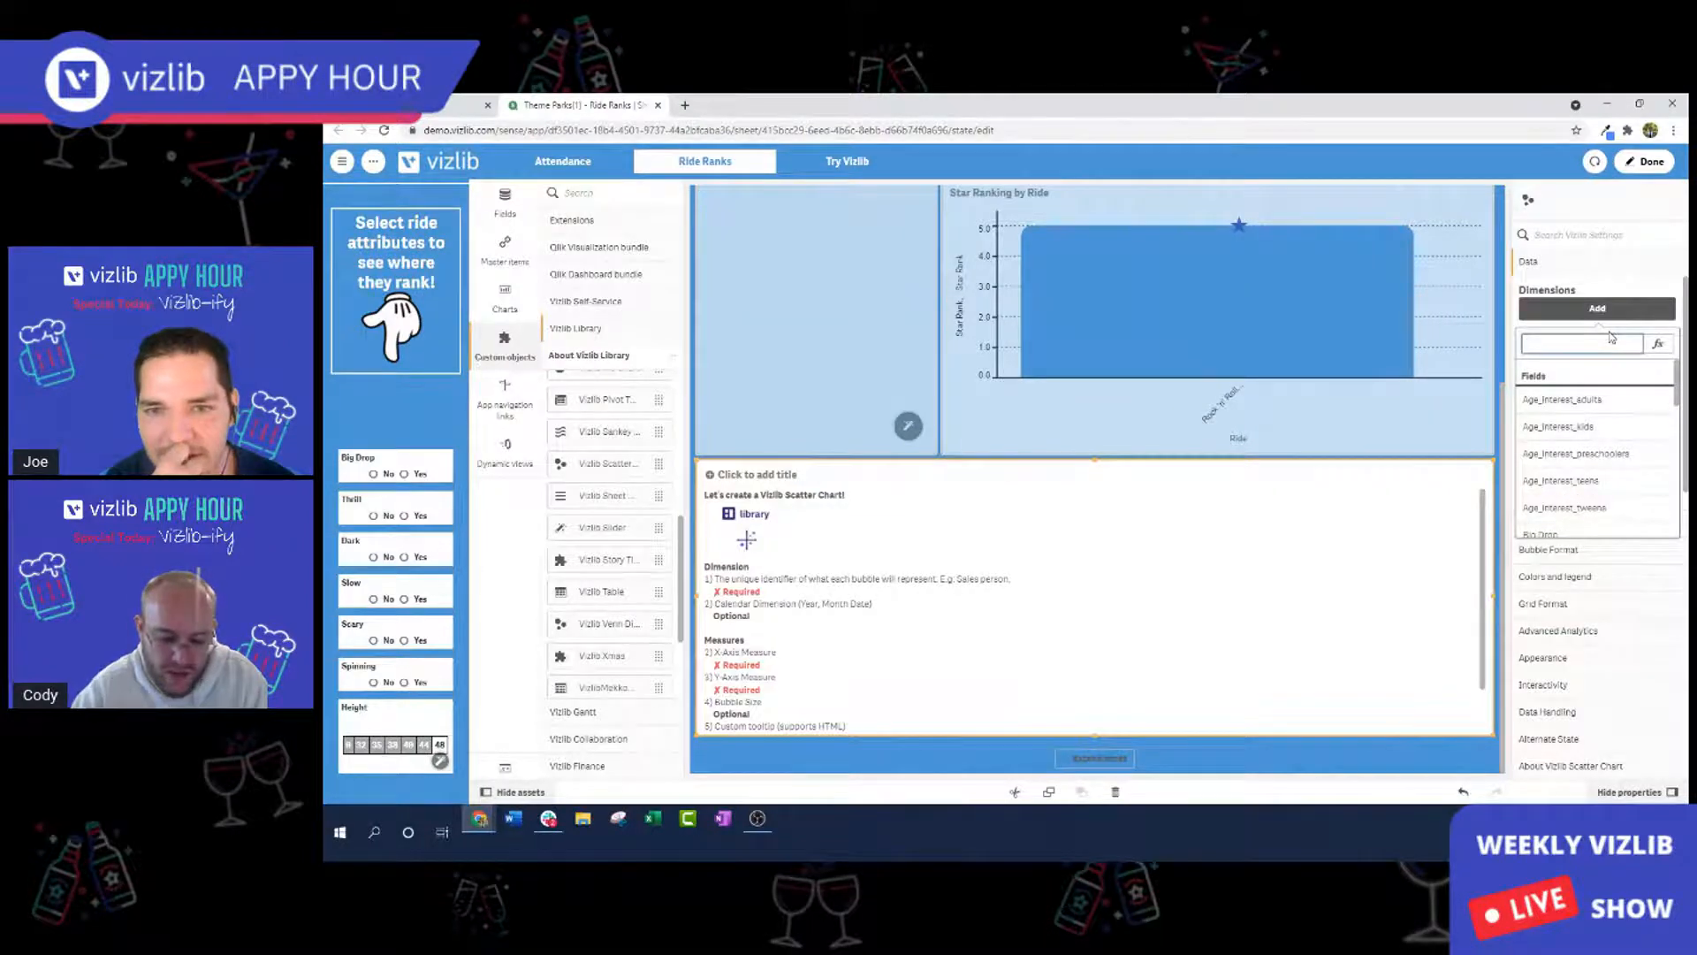
text(ri)
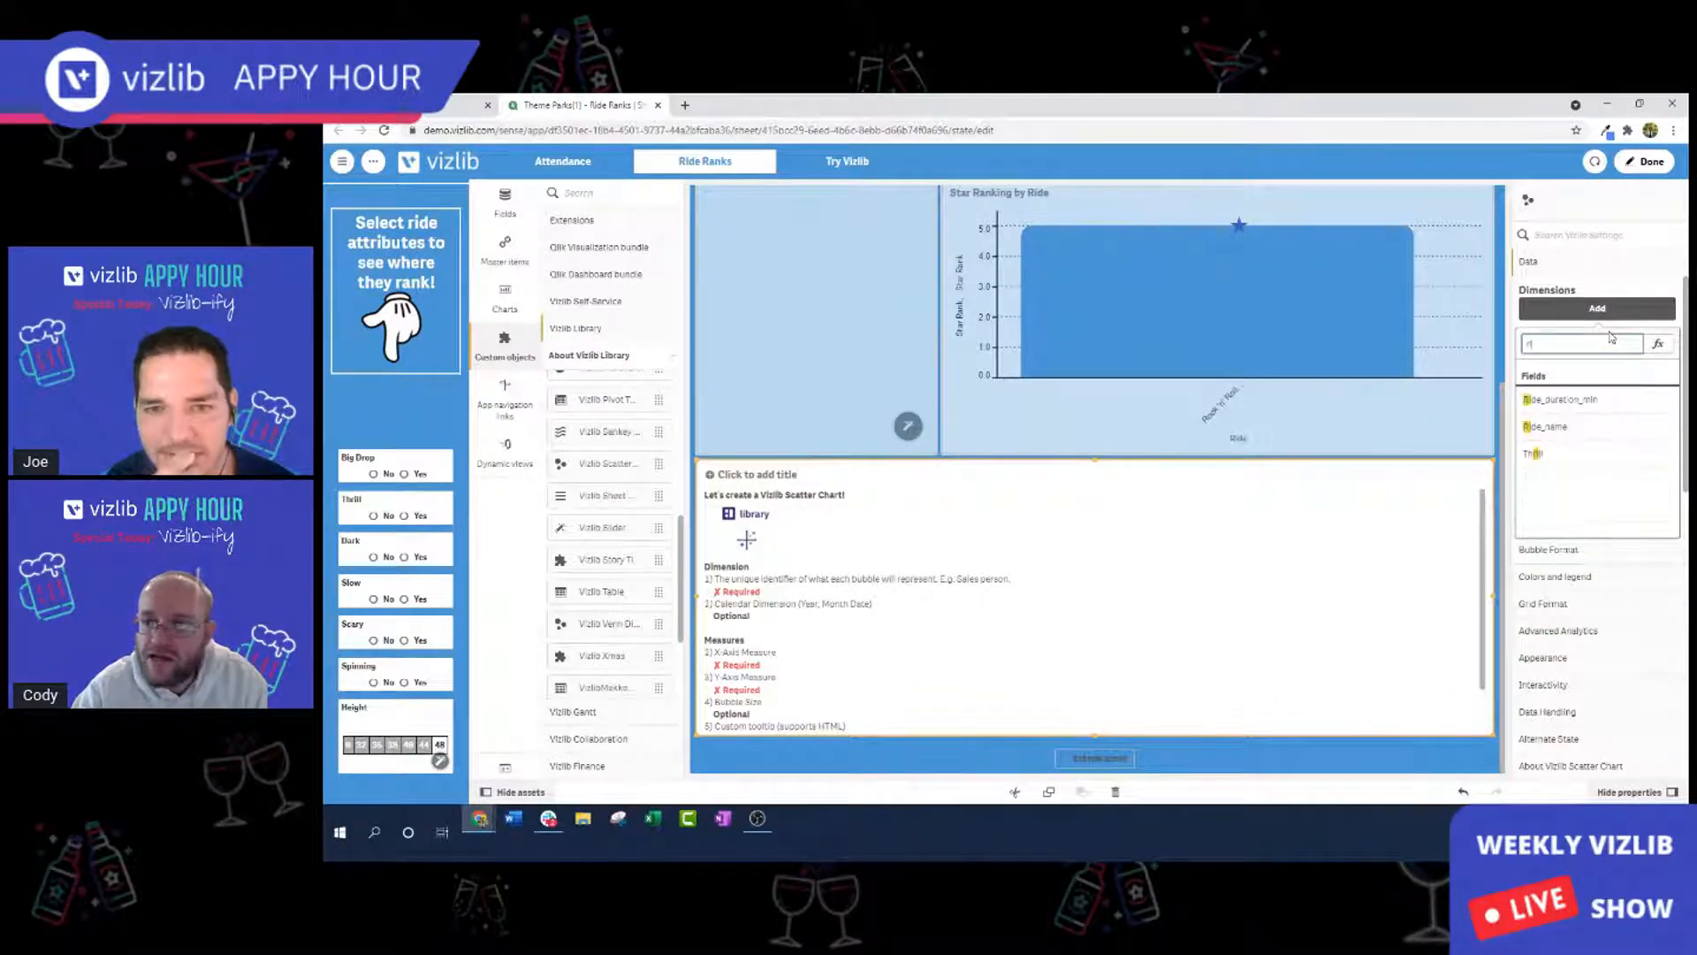
click(1614, 427)
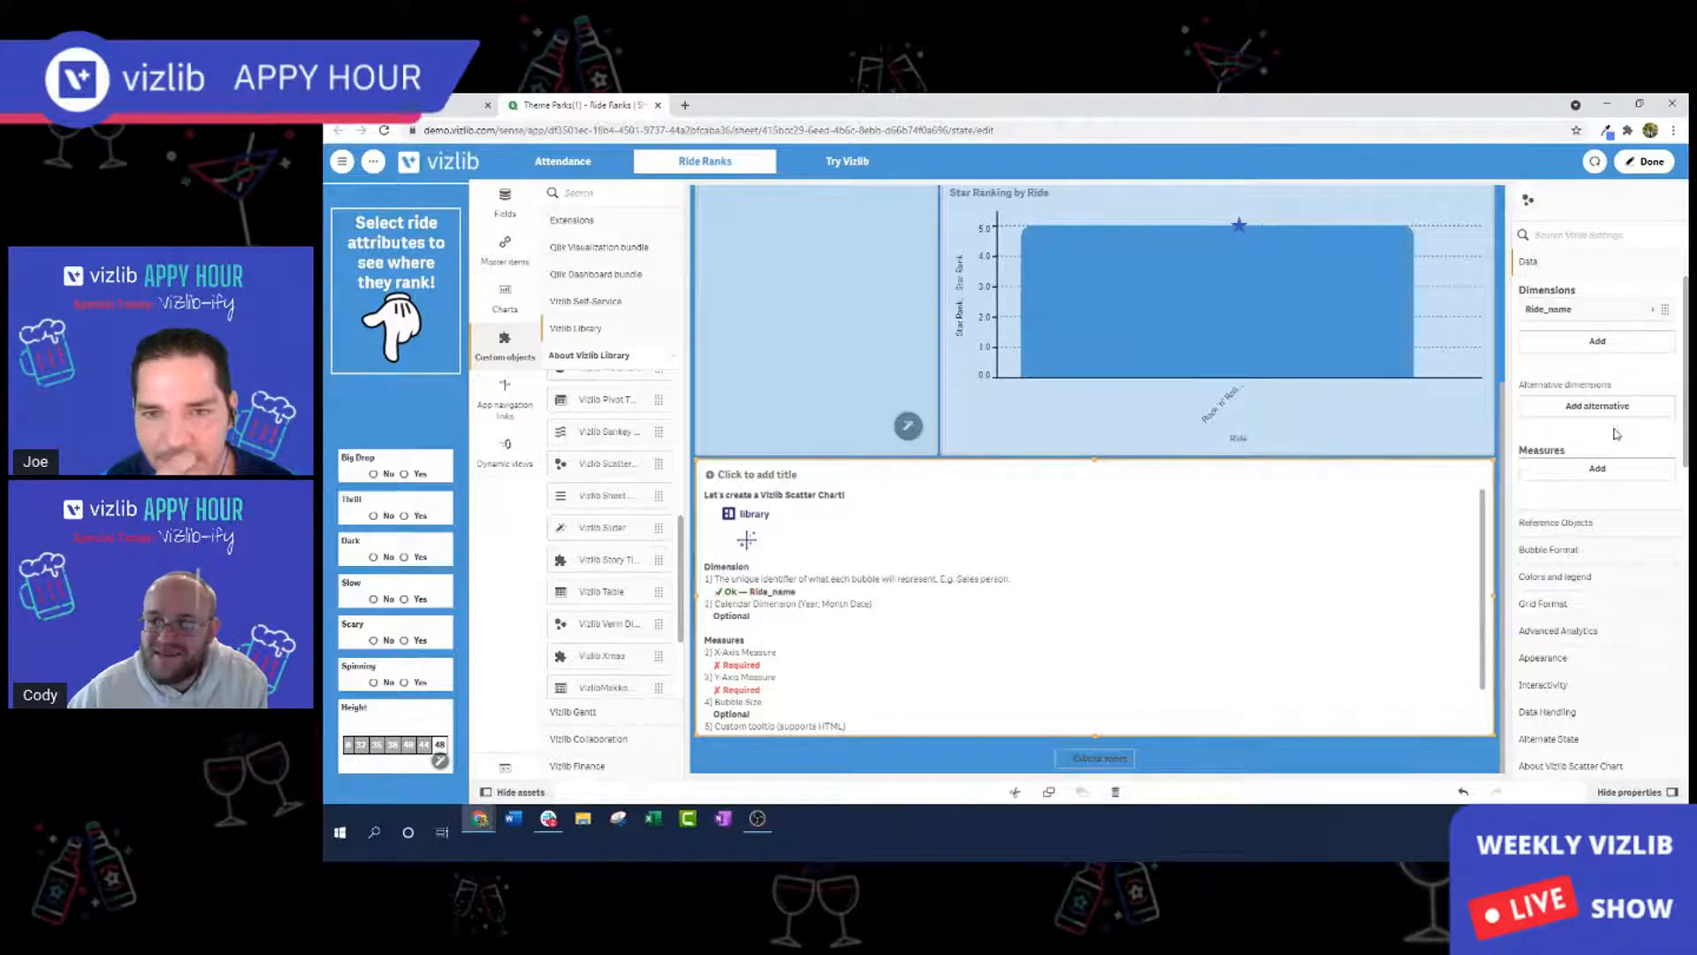
Add Sum(Ride_duration_min) as the scatter chart's X-axis measure.
scroll(1623, 425, down, 1)
click(1624, 417)
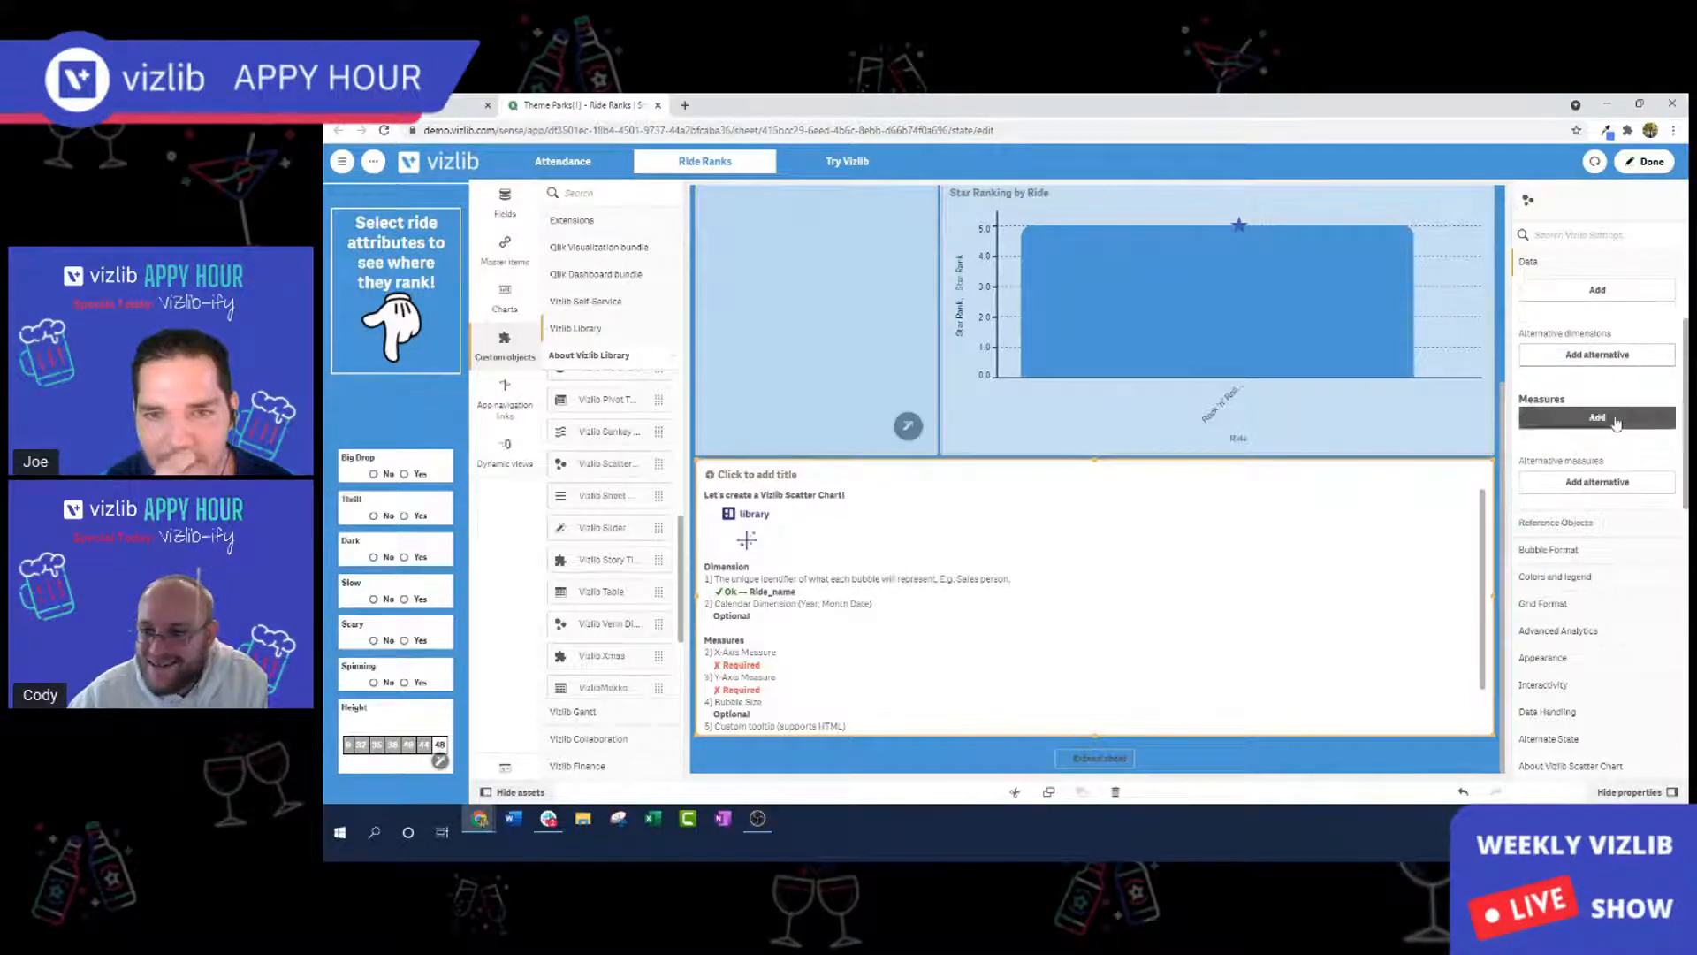
text(dur)
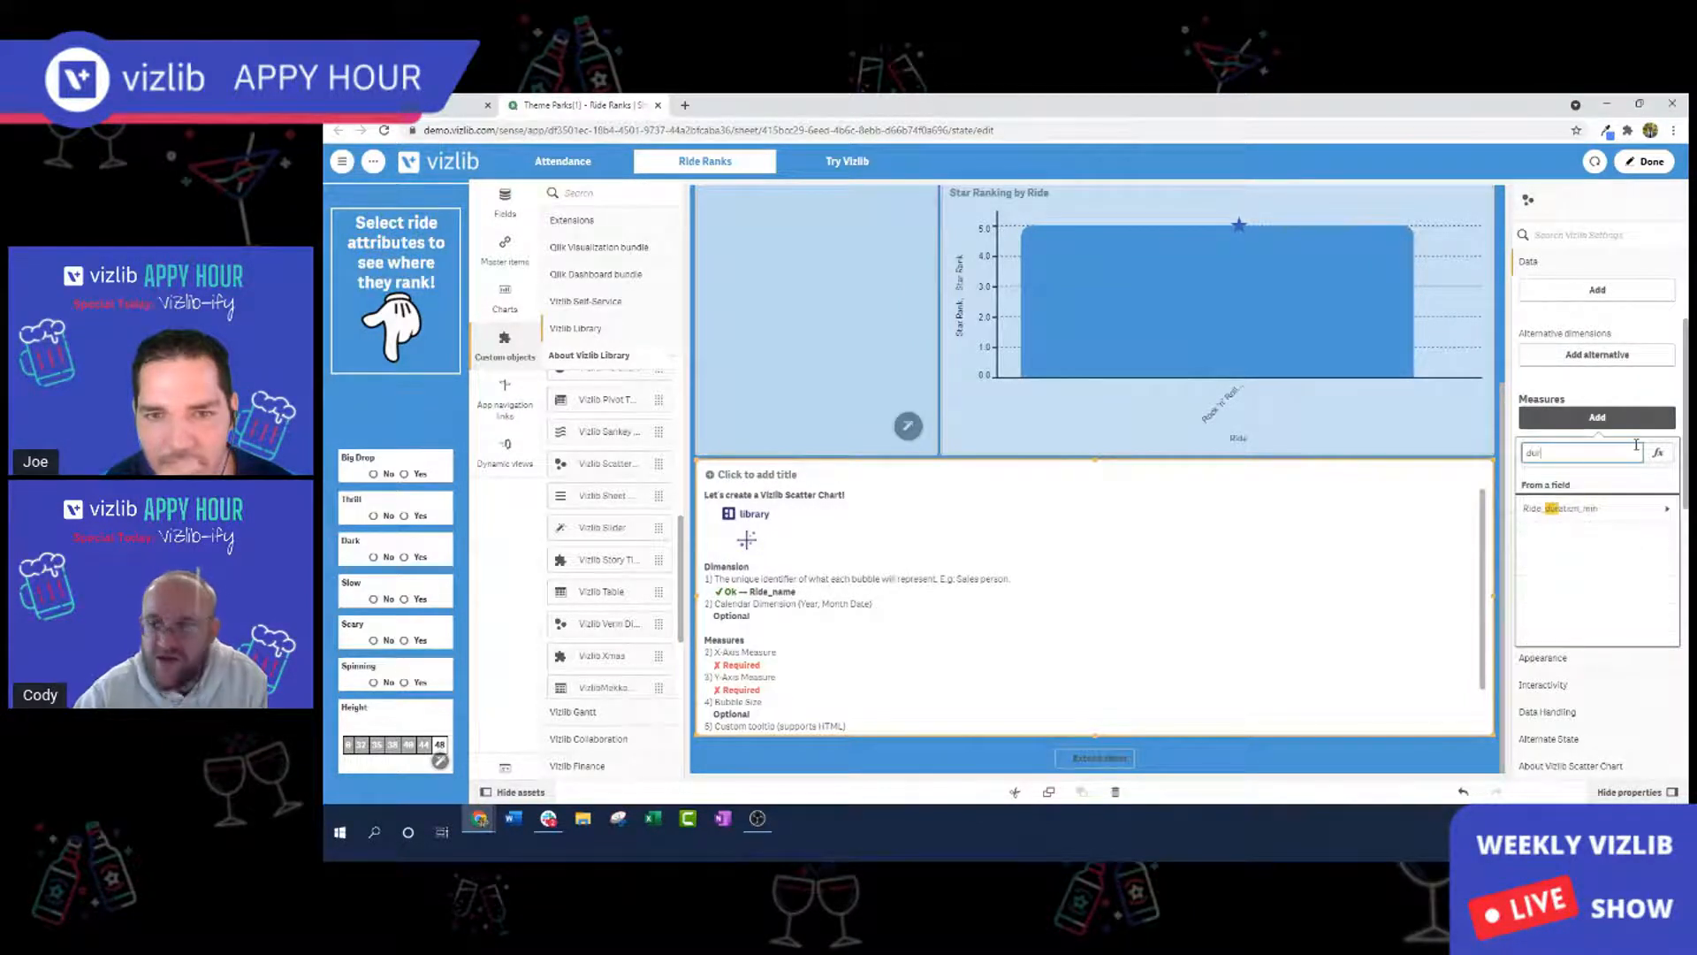
click(1639, 507)
click(1627, 525)
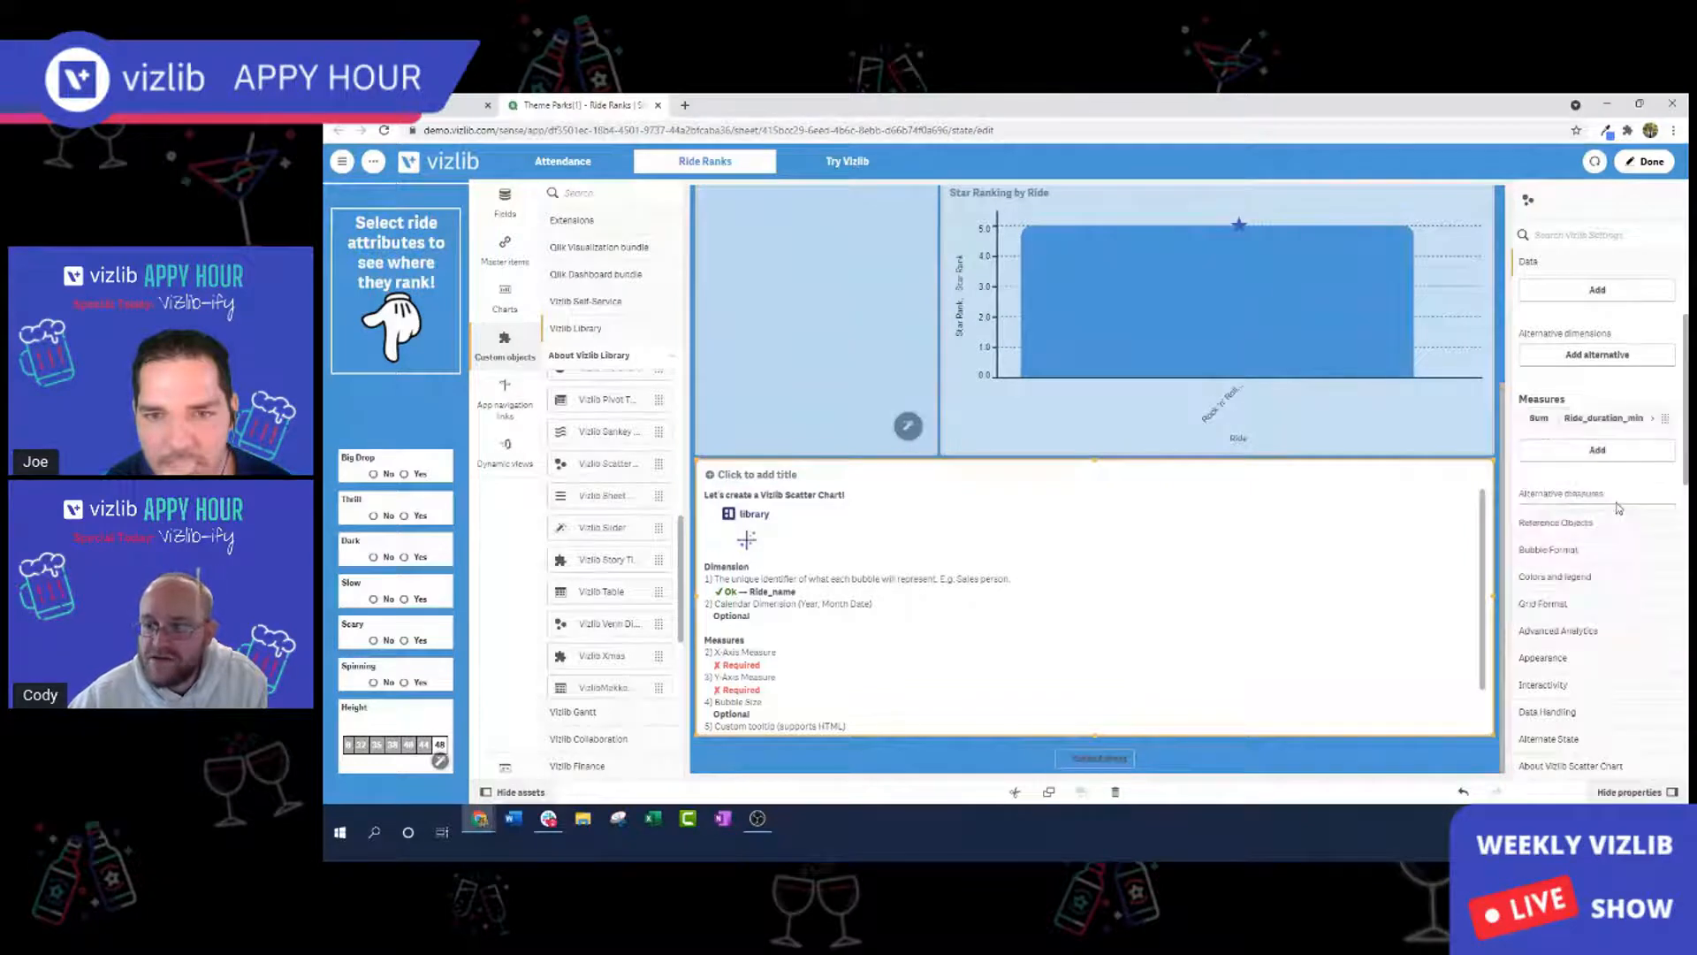
Search the field list for the scatter chart's second measure for a wait time field and look through all available fields.
click(1619, 447)
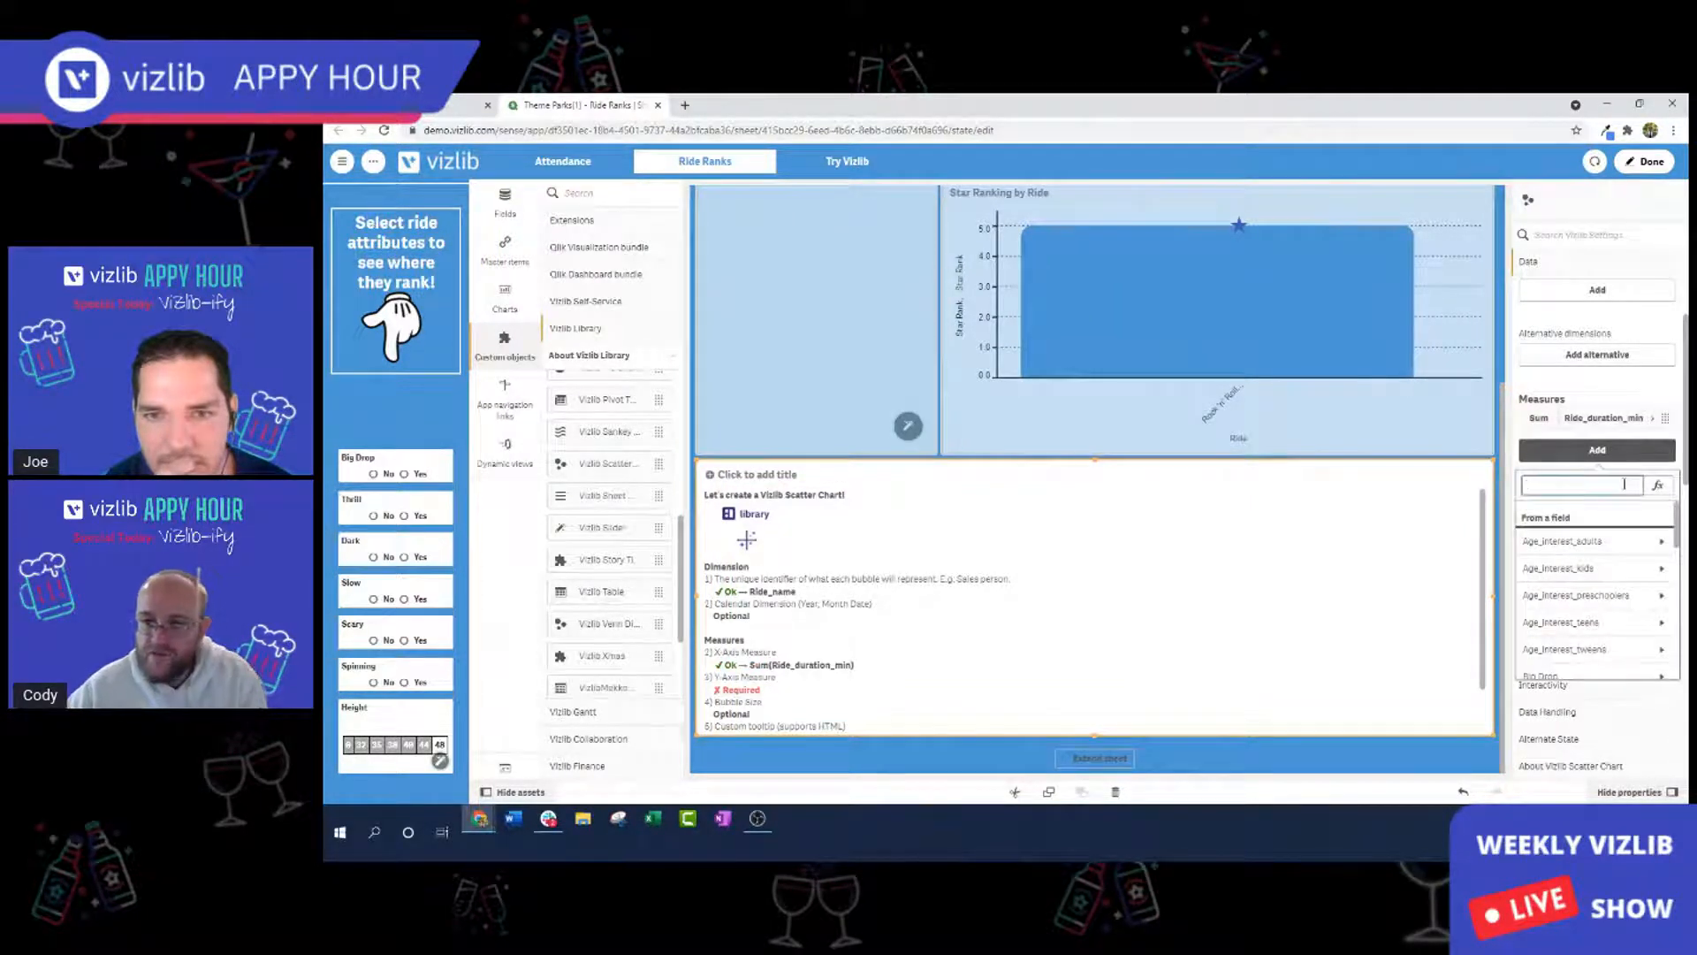
text(wei)
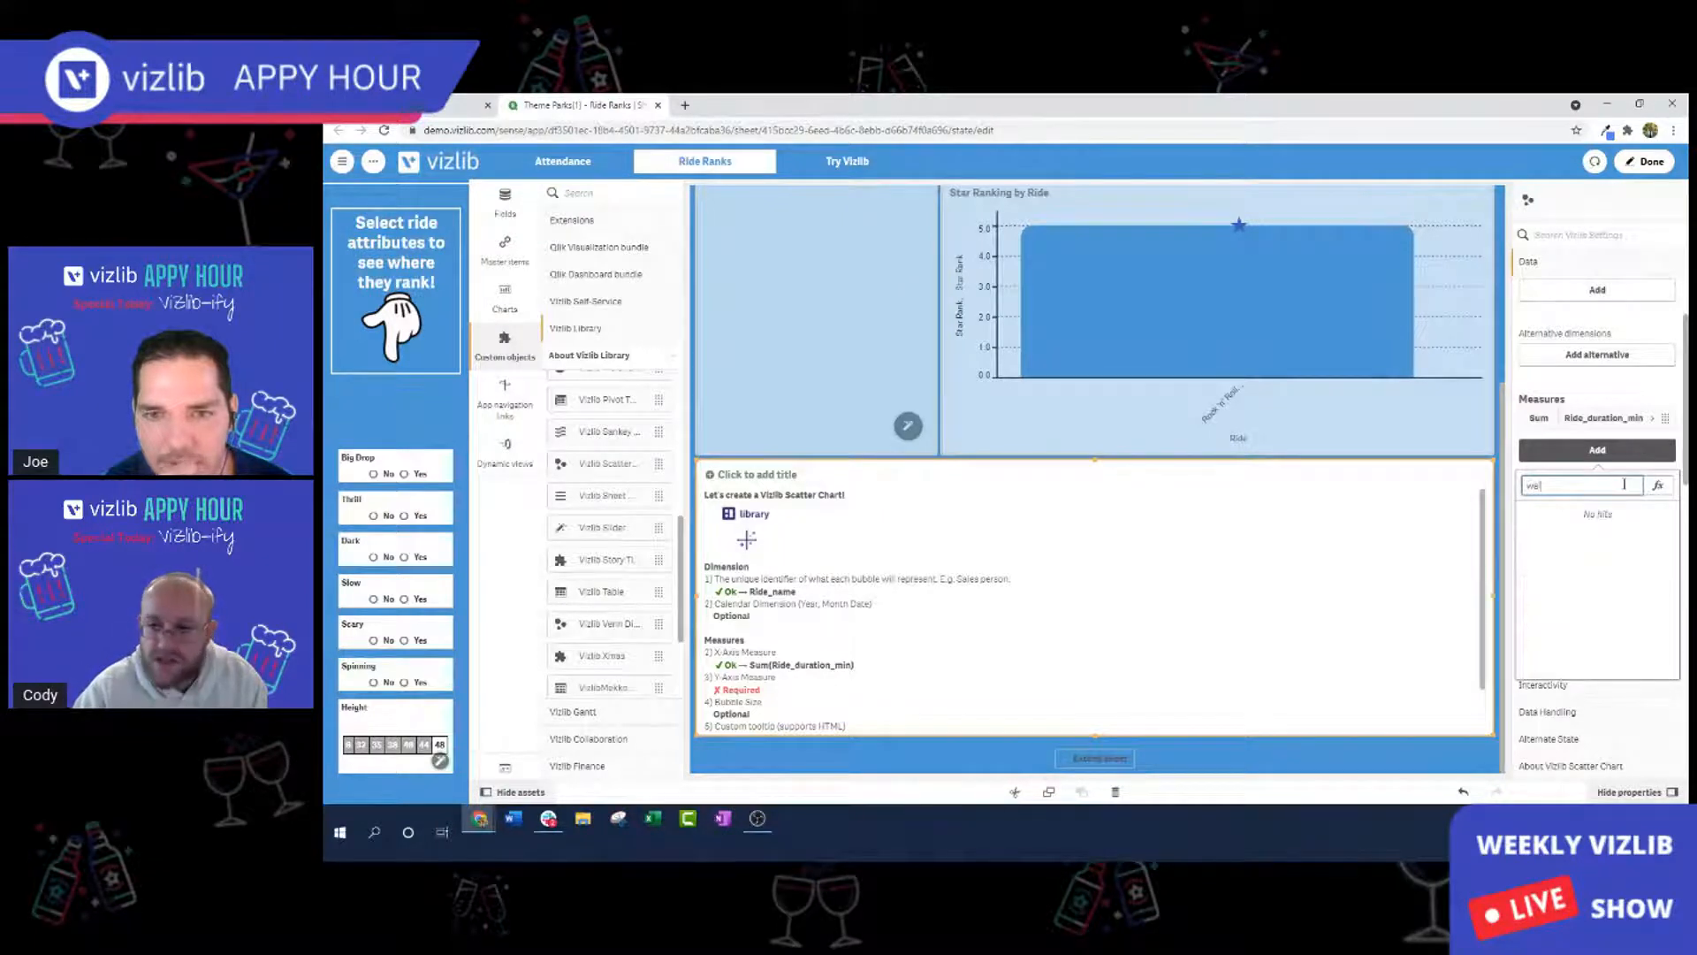
key(BackSpace)
key(BackSpace)
key(BackSpace)
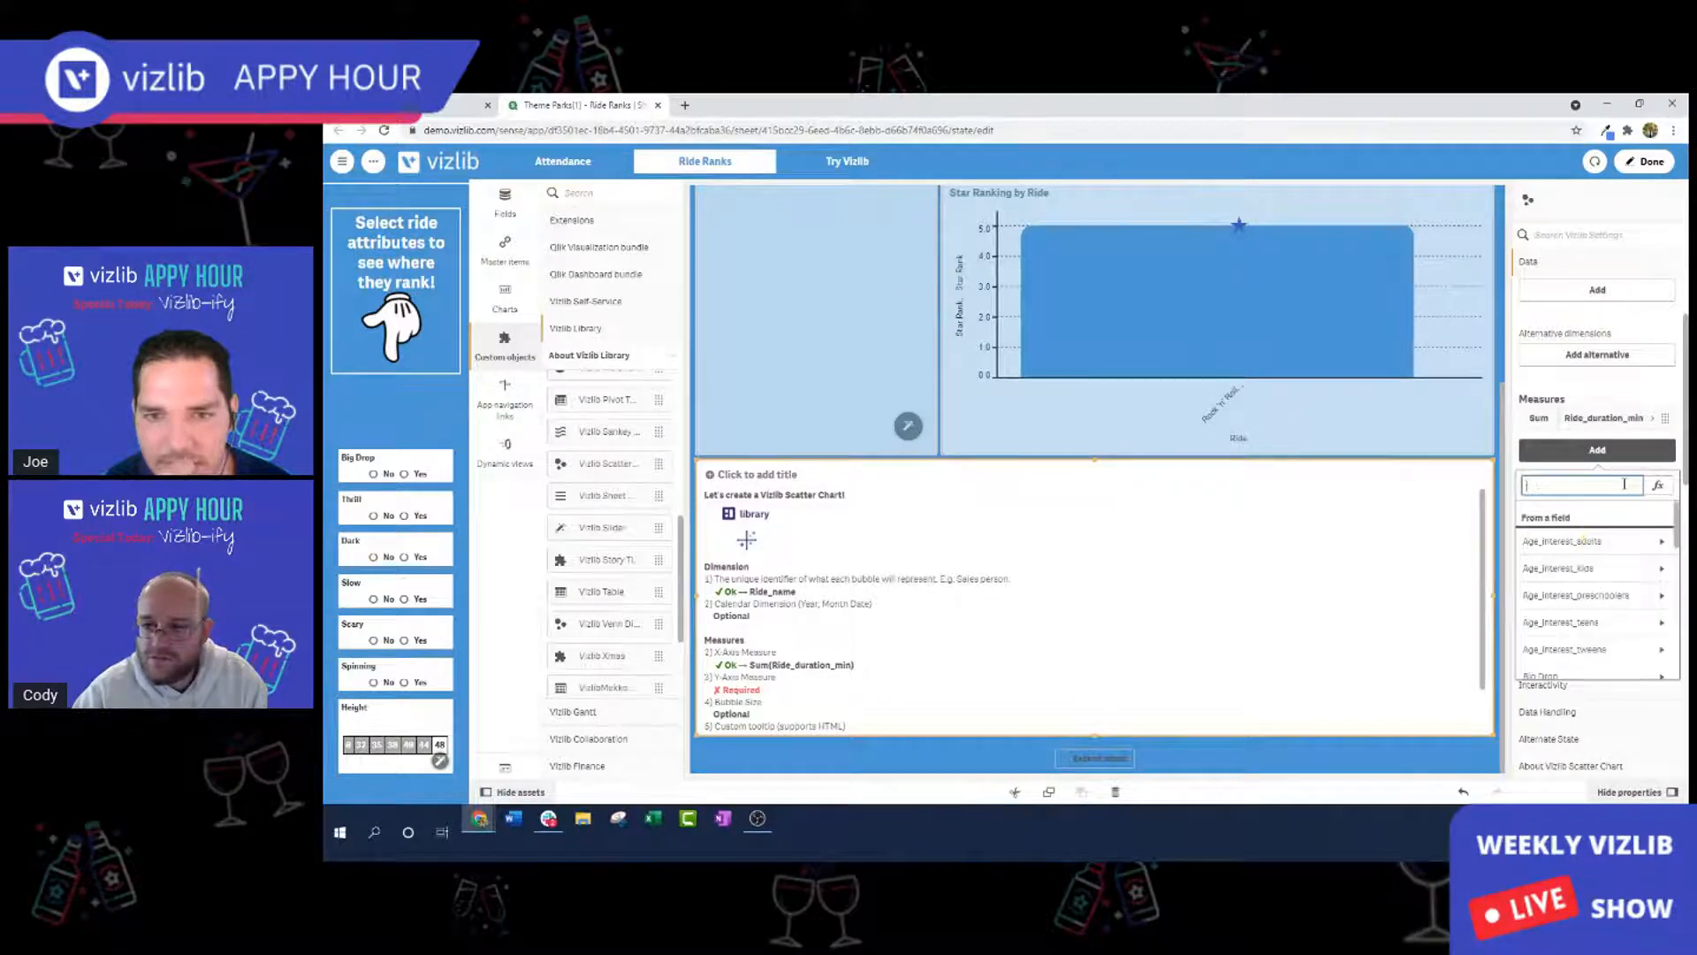
text(tim)
key(BackSpace)
key(BackSpace)
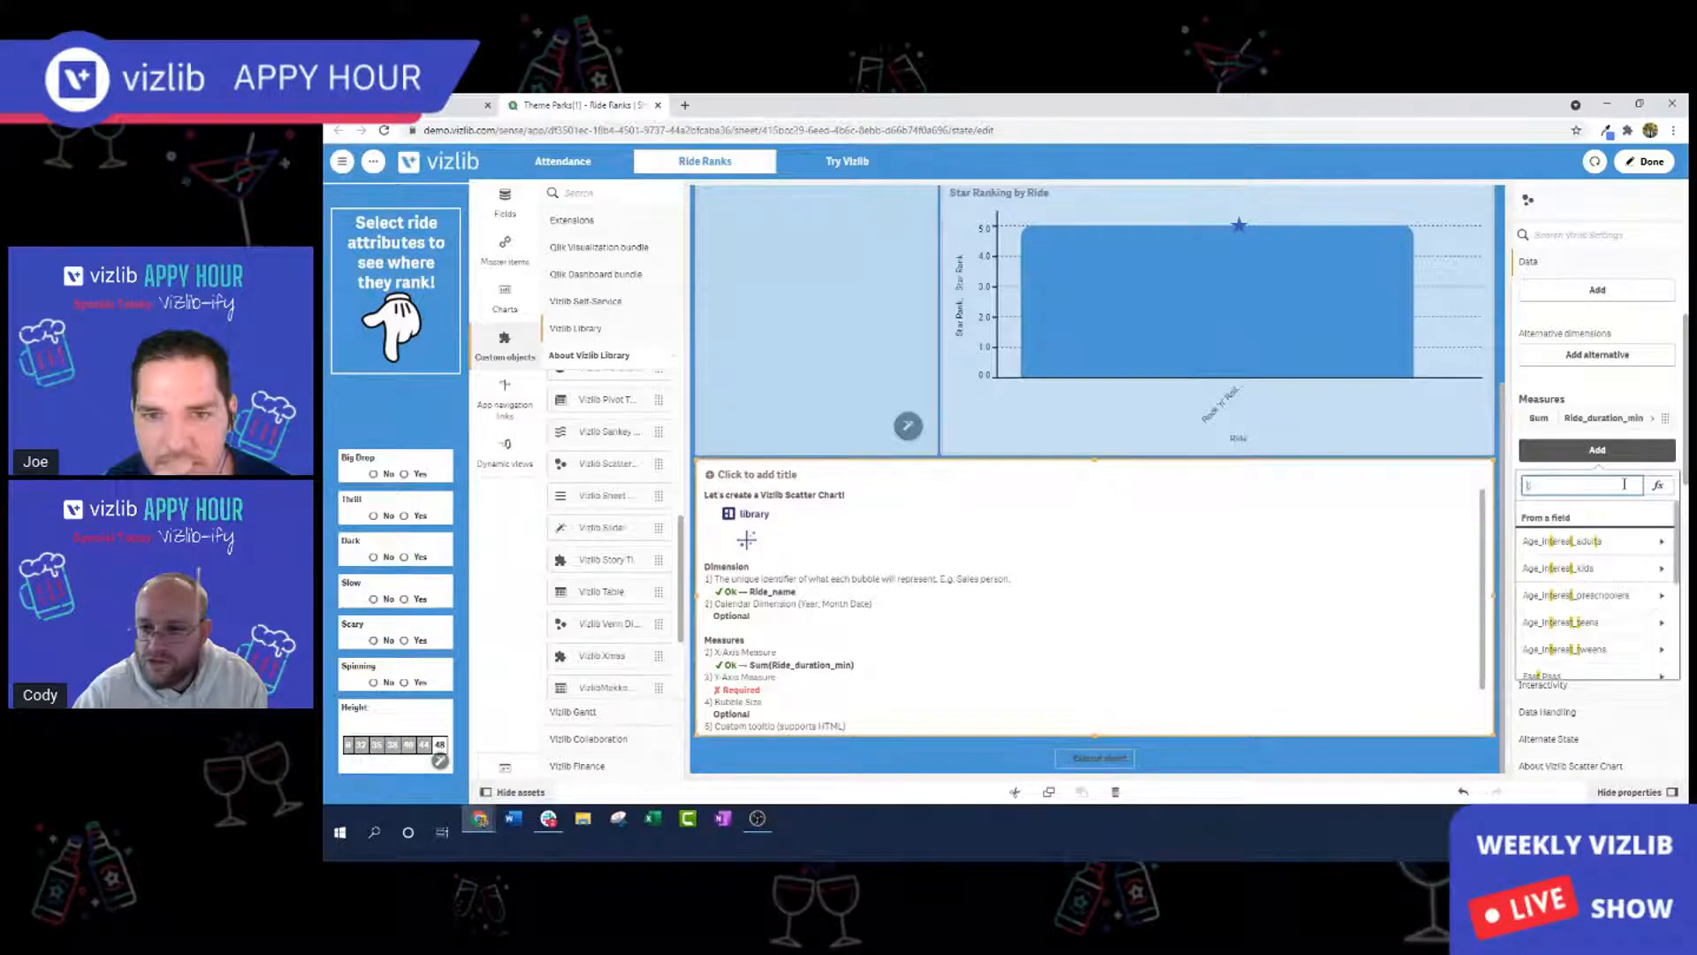
text(wi)
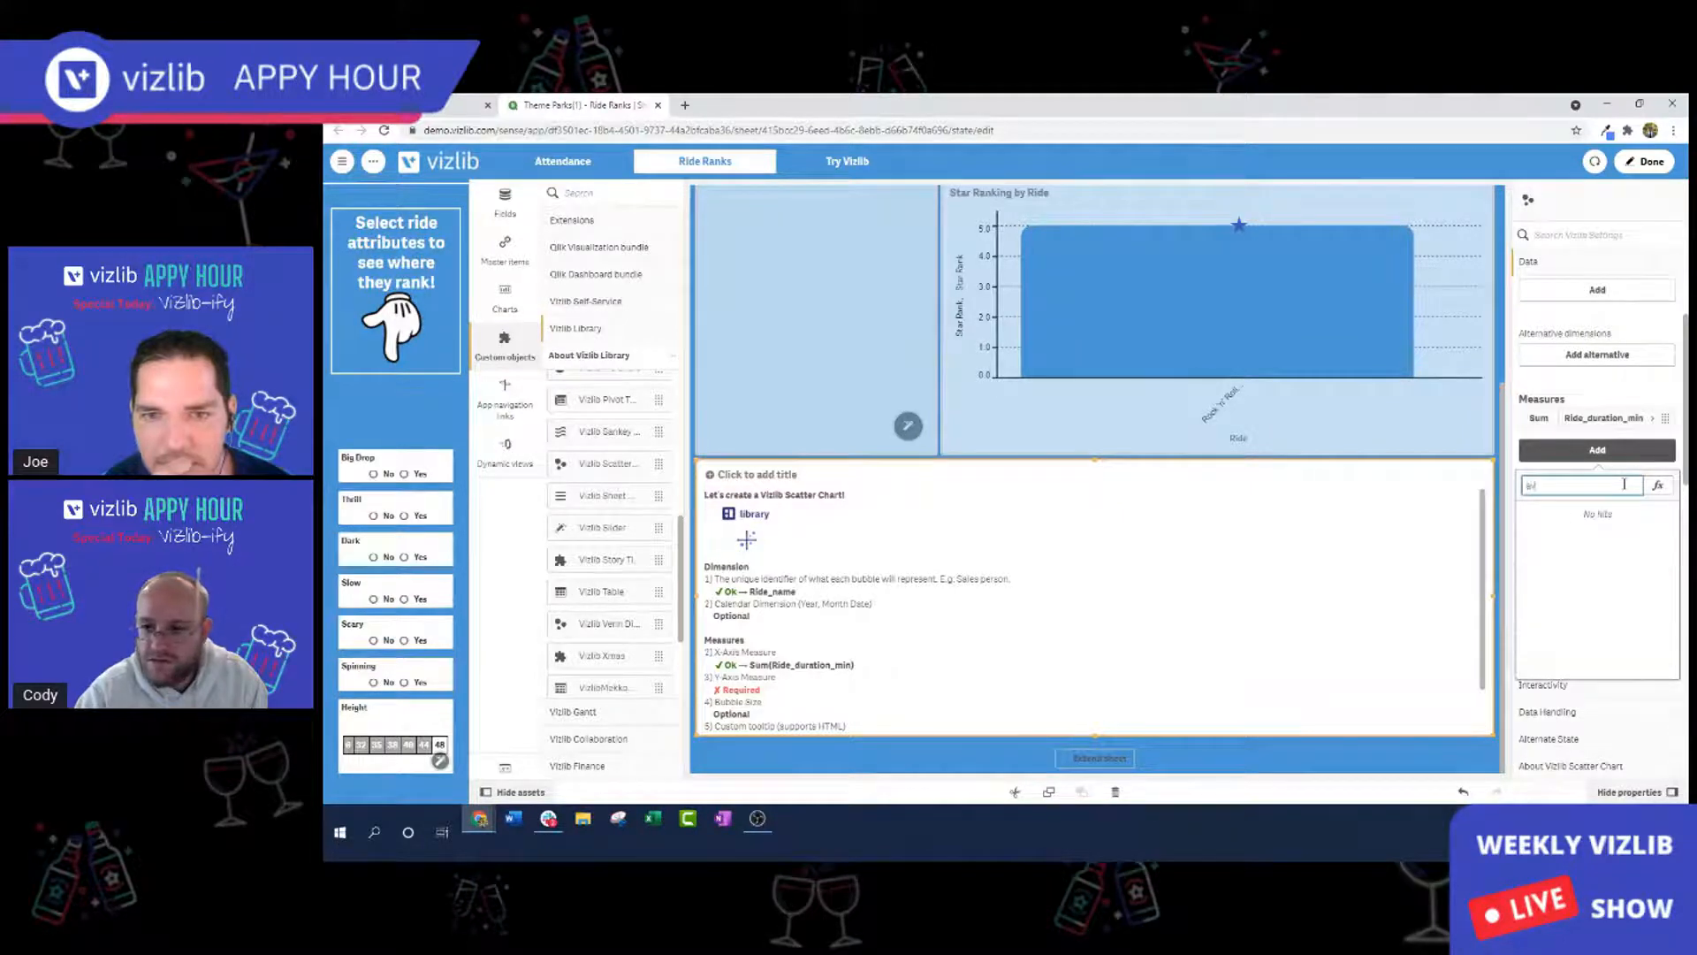
key(BackSpace)
key(BackSpace)
scroll(1613, 528, down, 5)
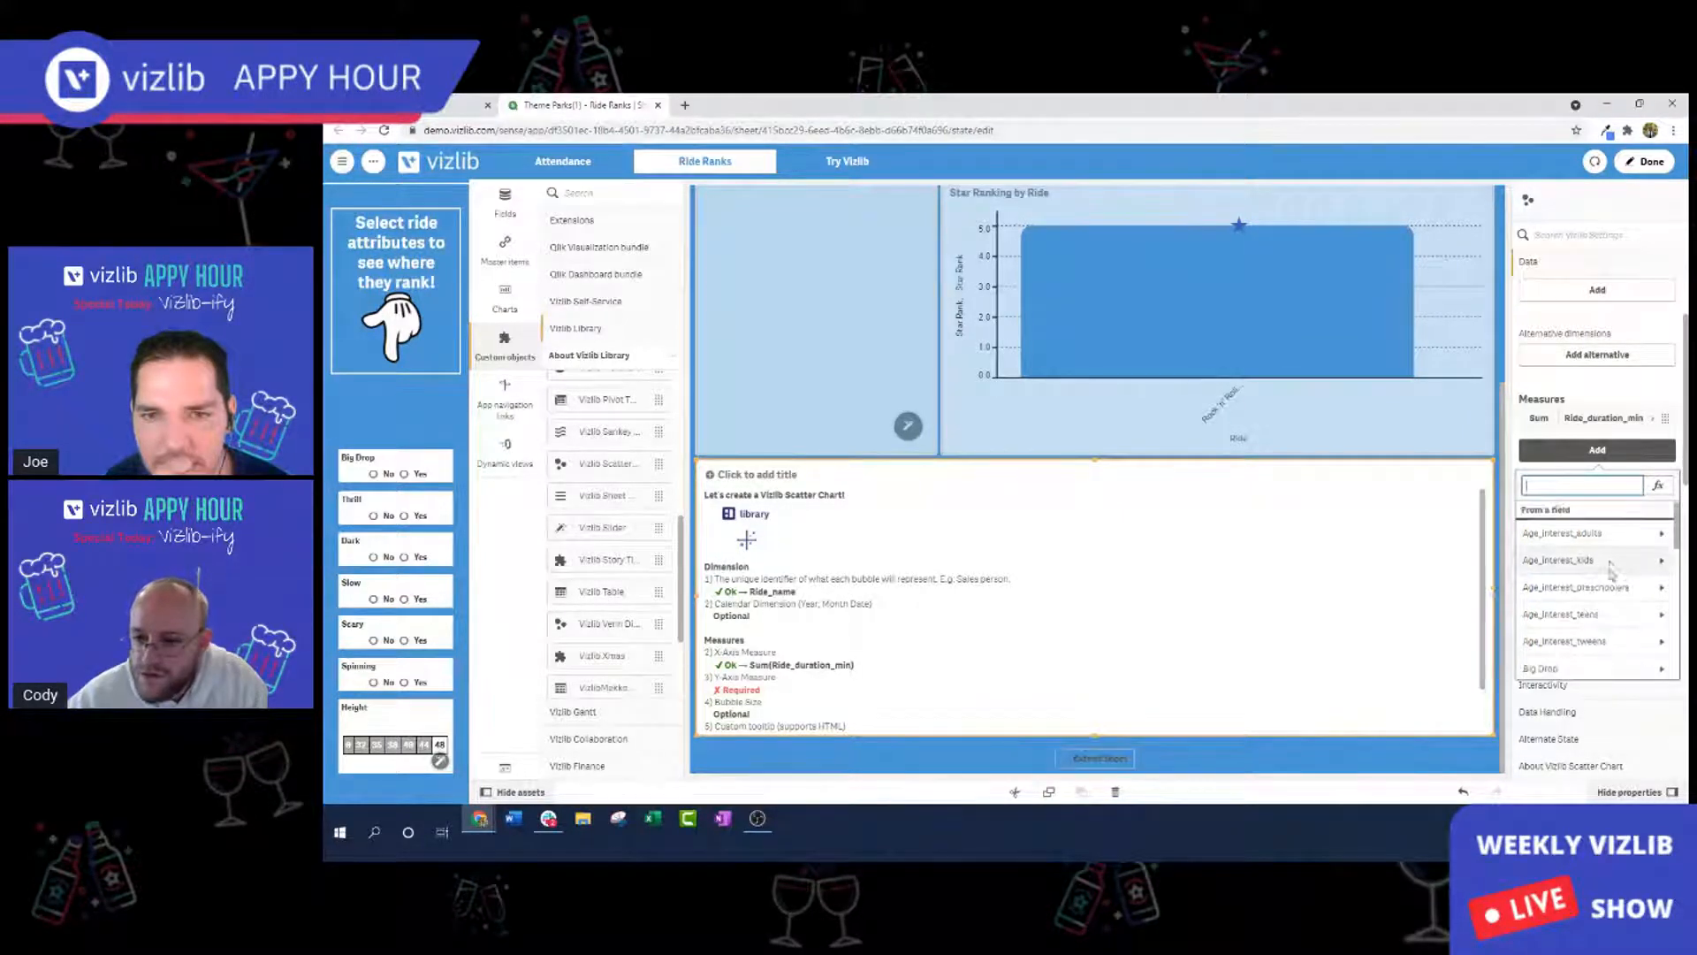
scroll(1619, 580, down, 5)
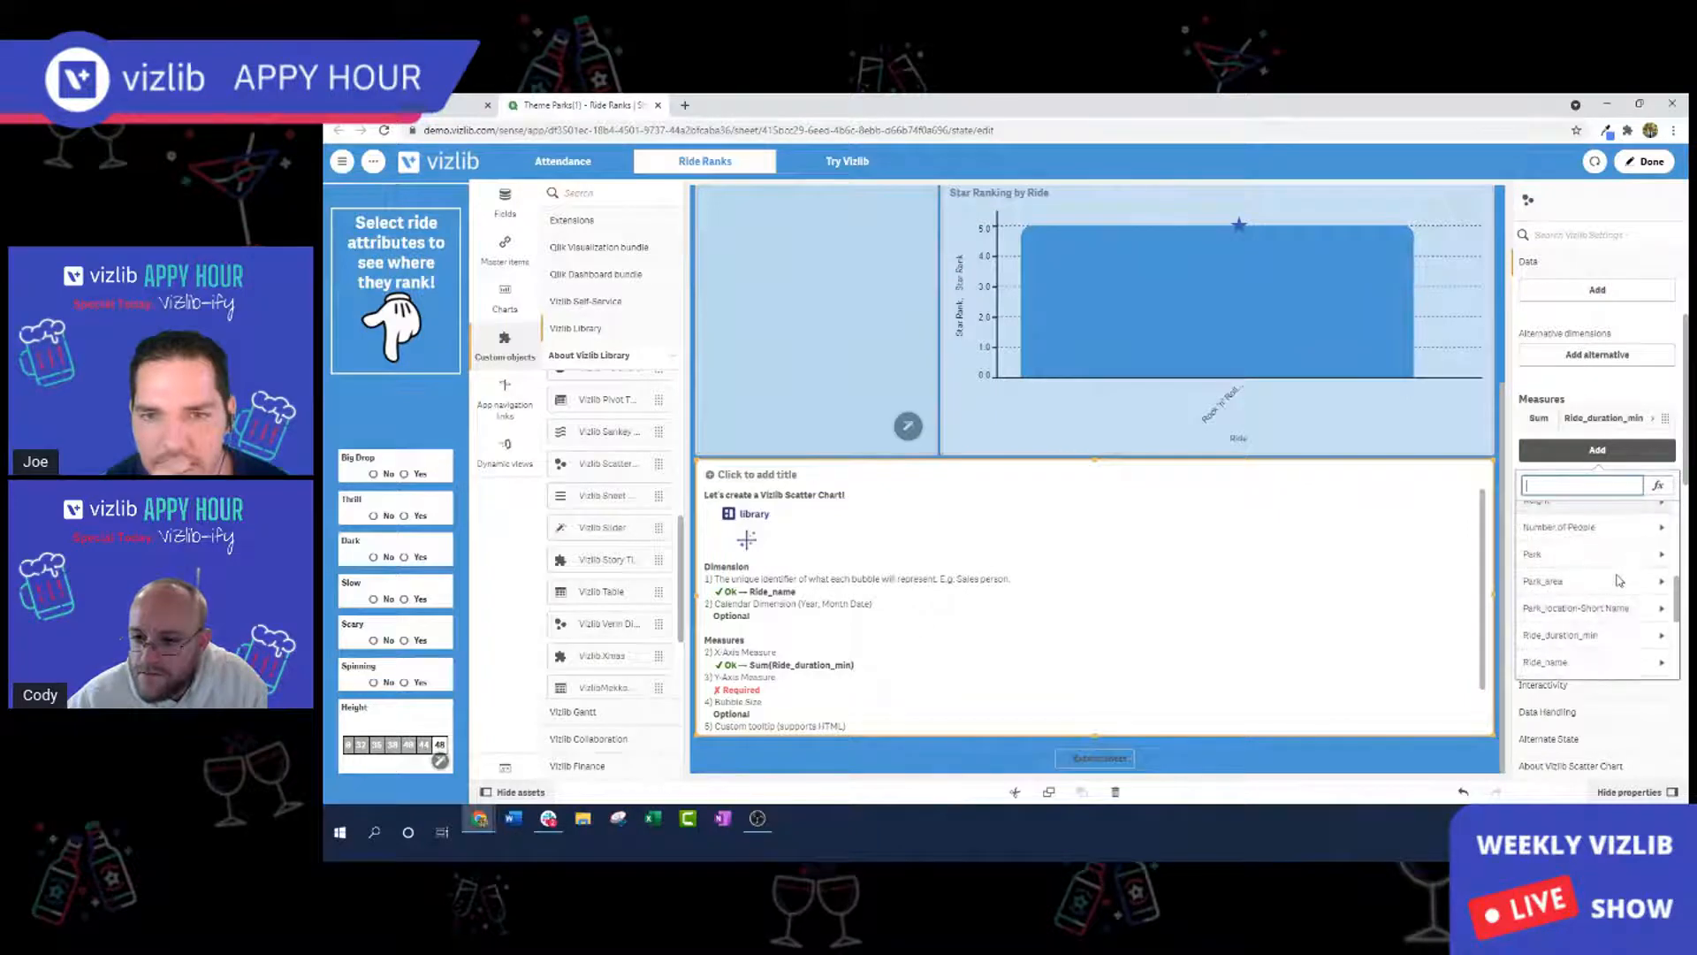
scroll(1619, 580, down, 2)
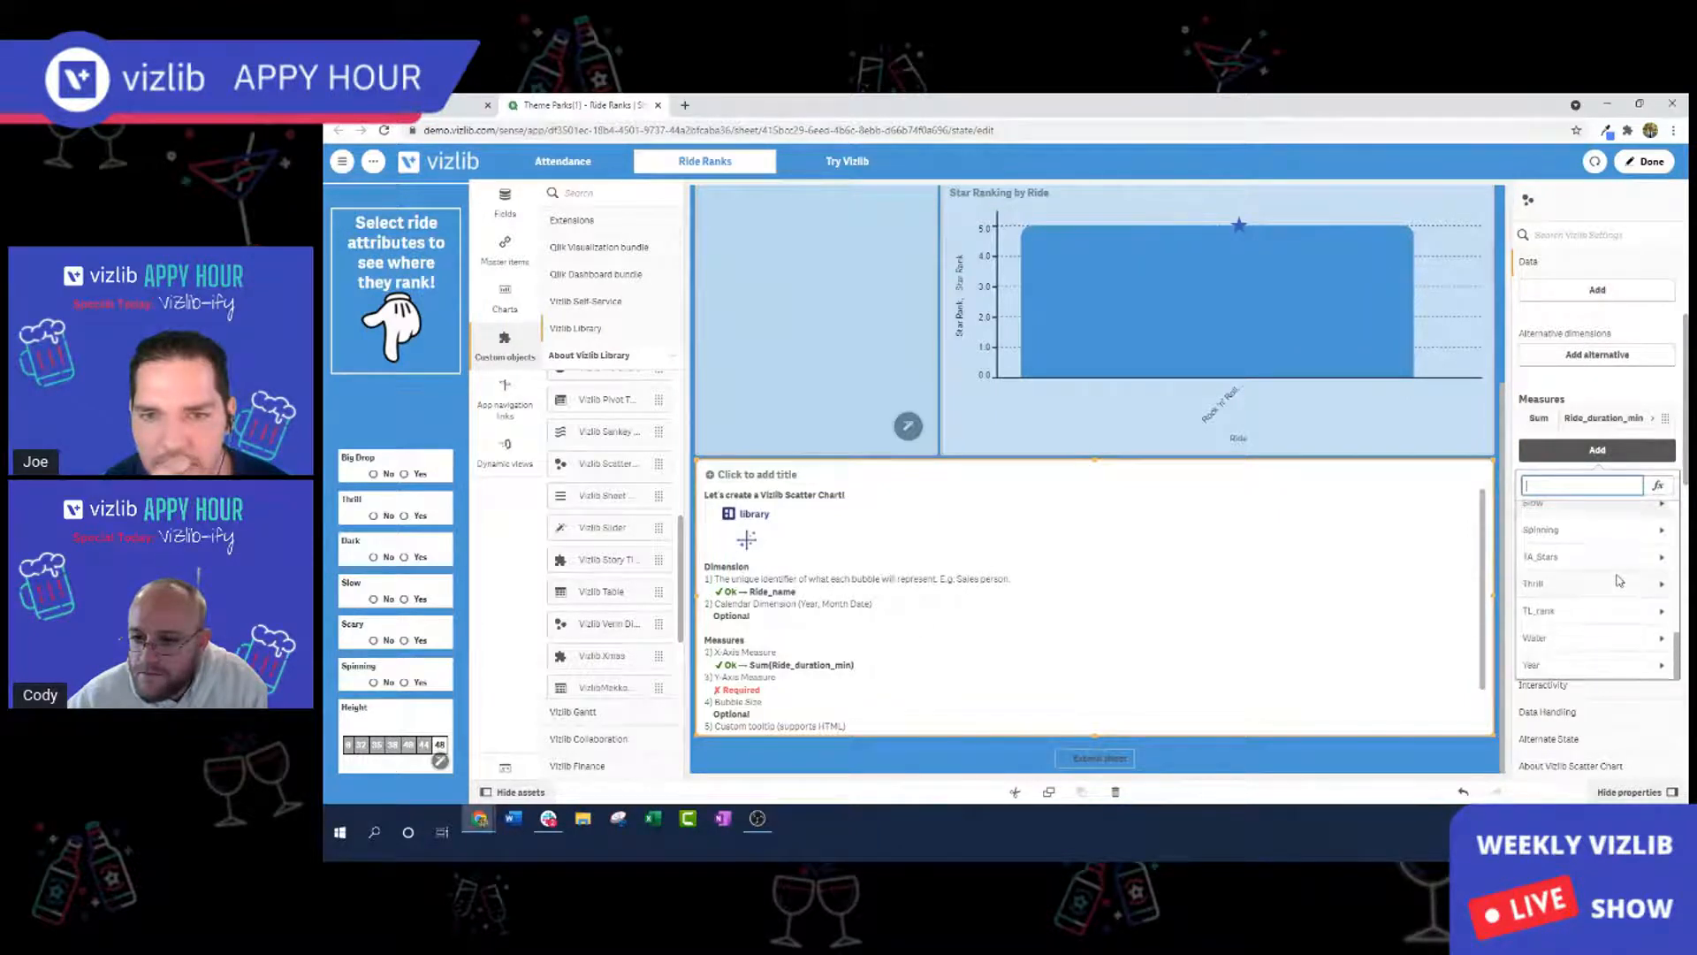
scroll(1598, 588, up, 12)
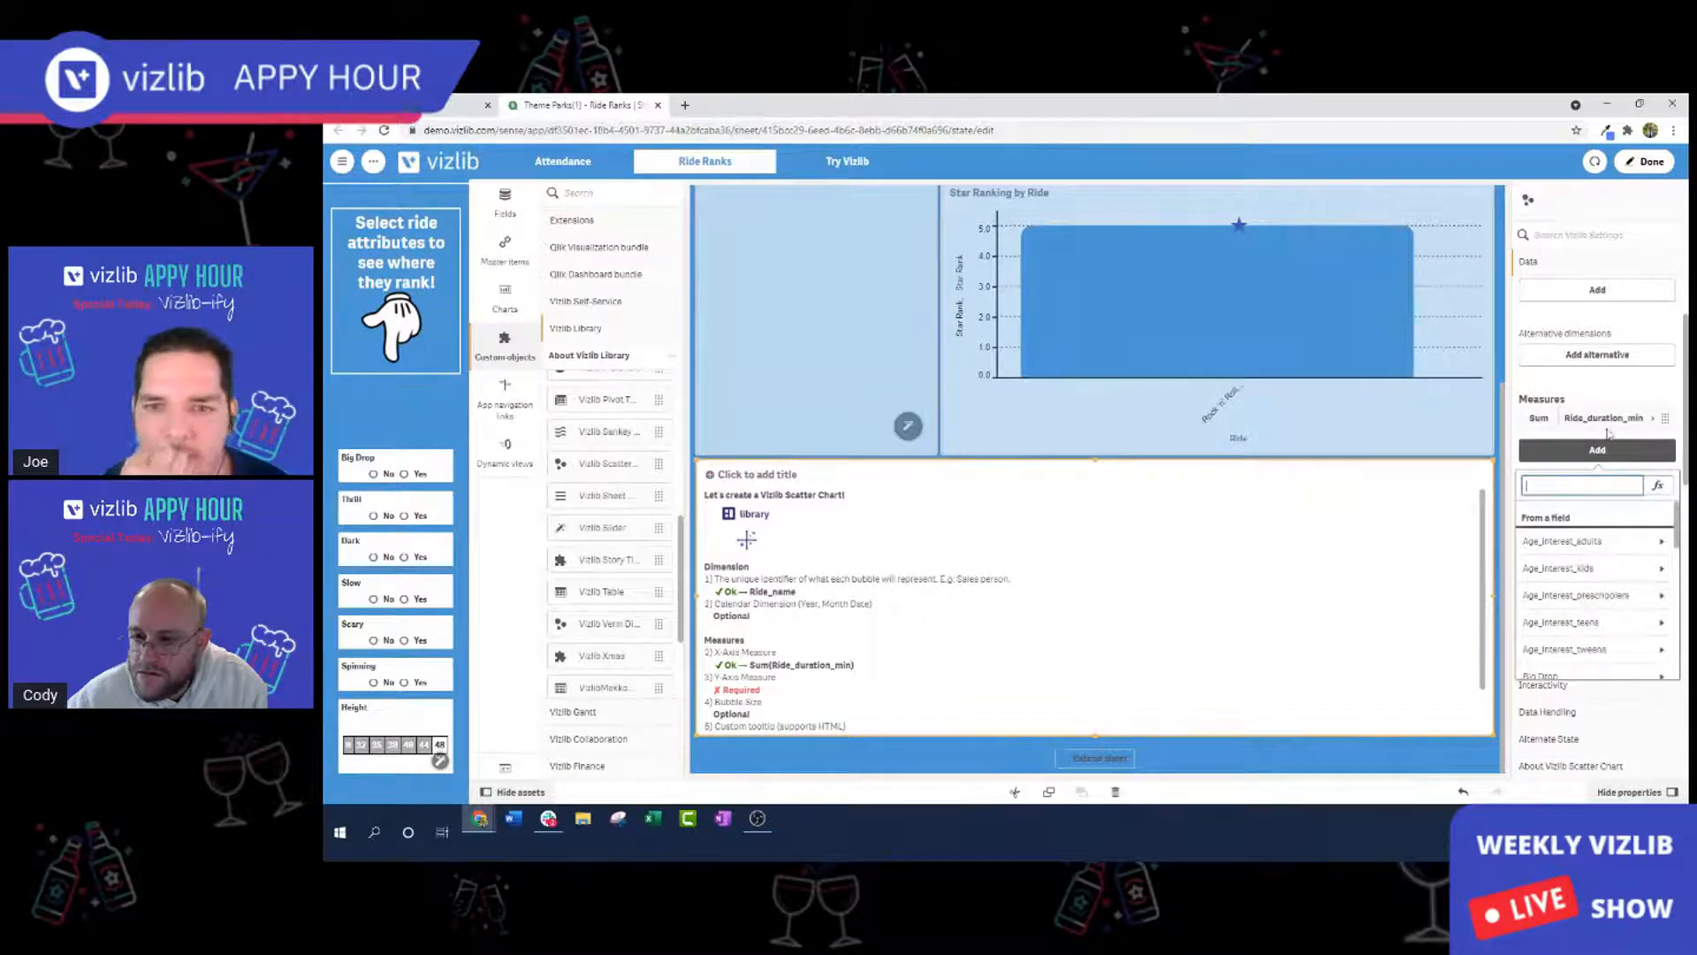
click(1615, 378)
Open the data load editor and examine the average wait time fields in the load statement for WDW_Ride_Data_DW.xlsx.
click(343, 161)
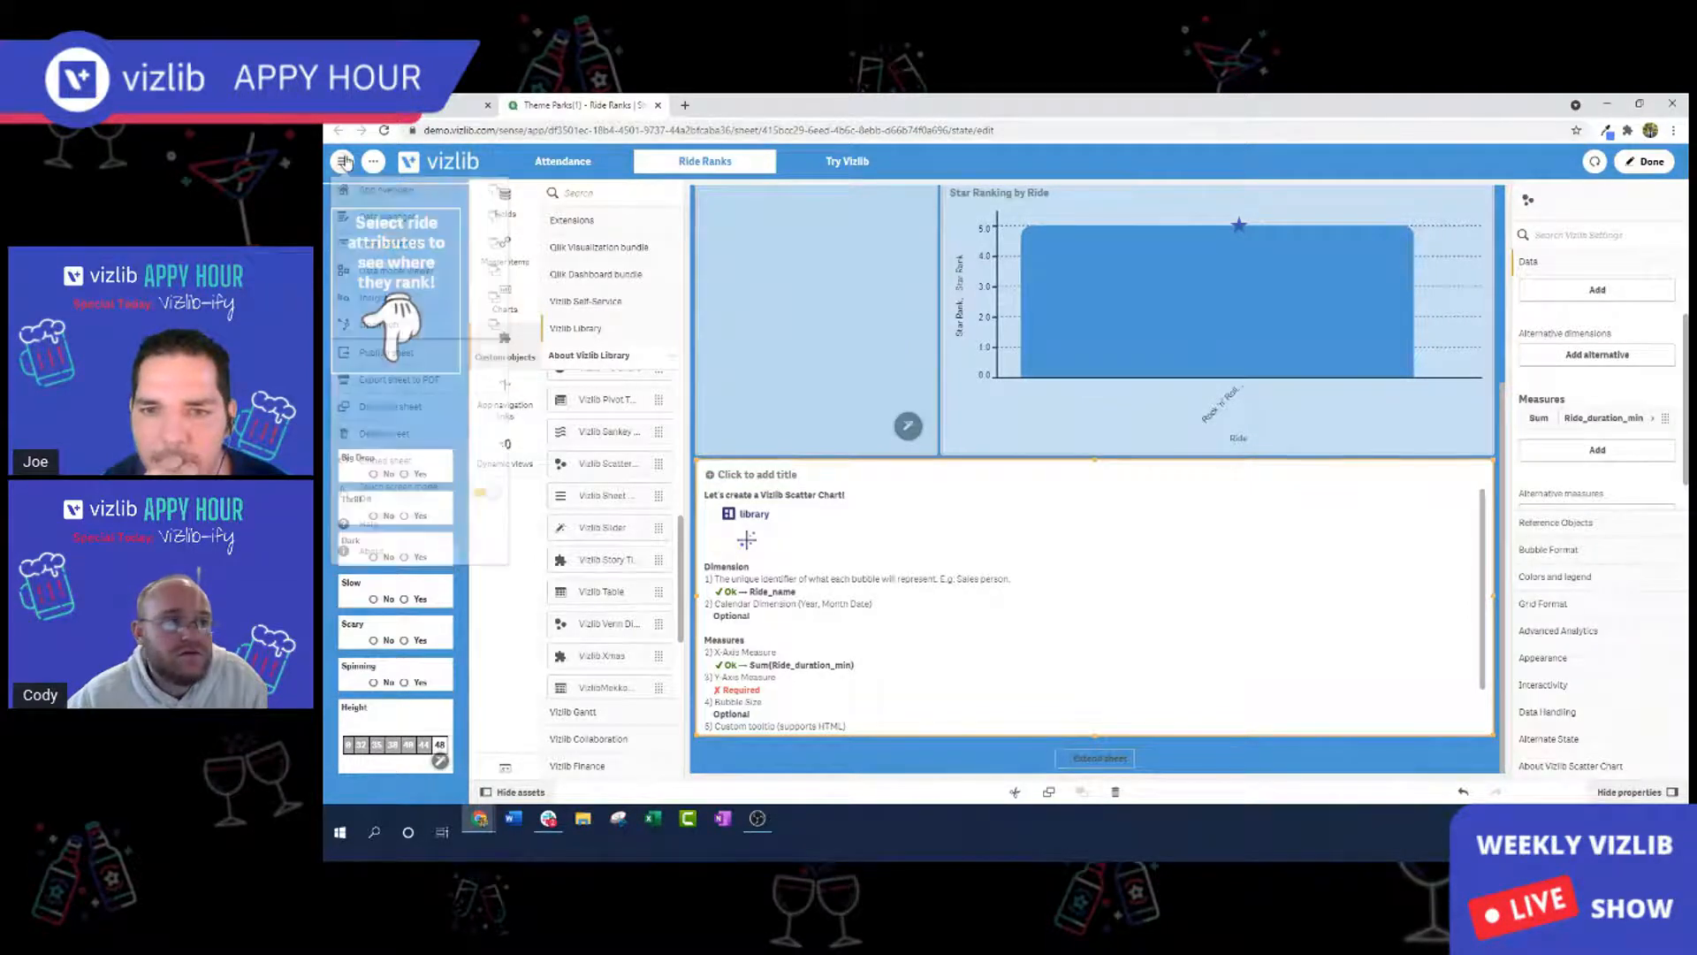
click(459, 247)
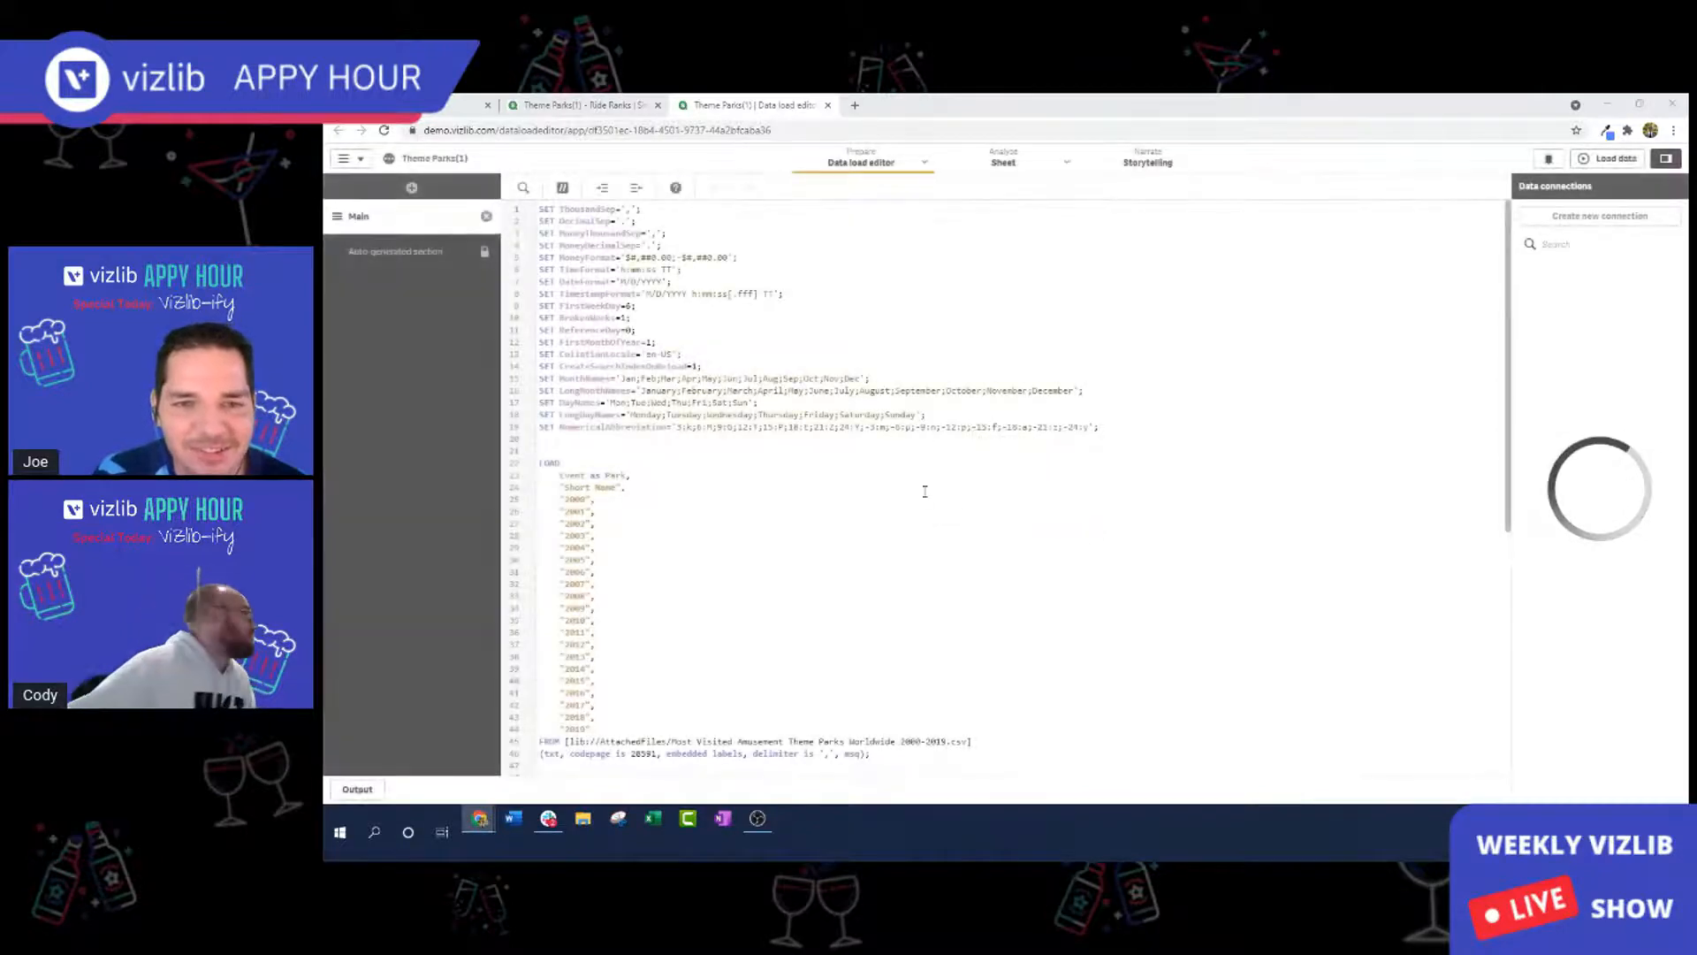
scroll(1033, 663, down, 5)
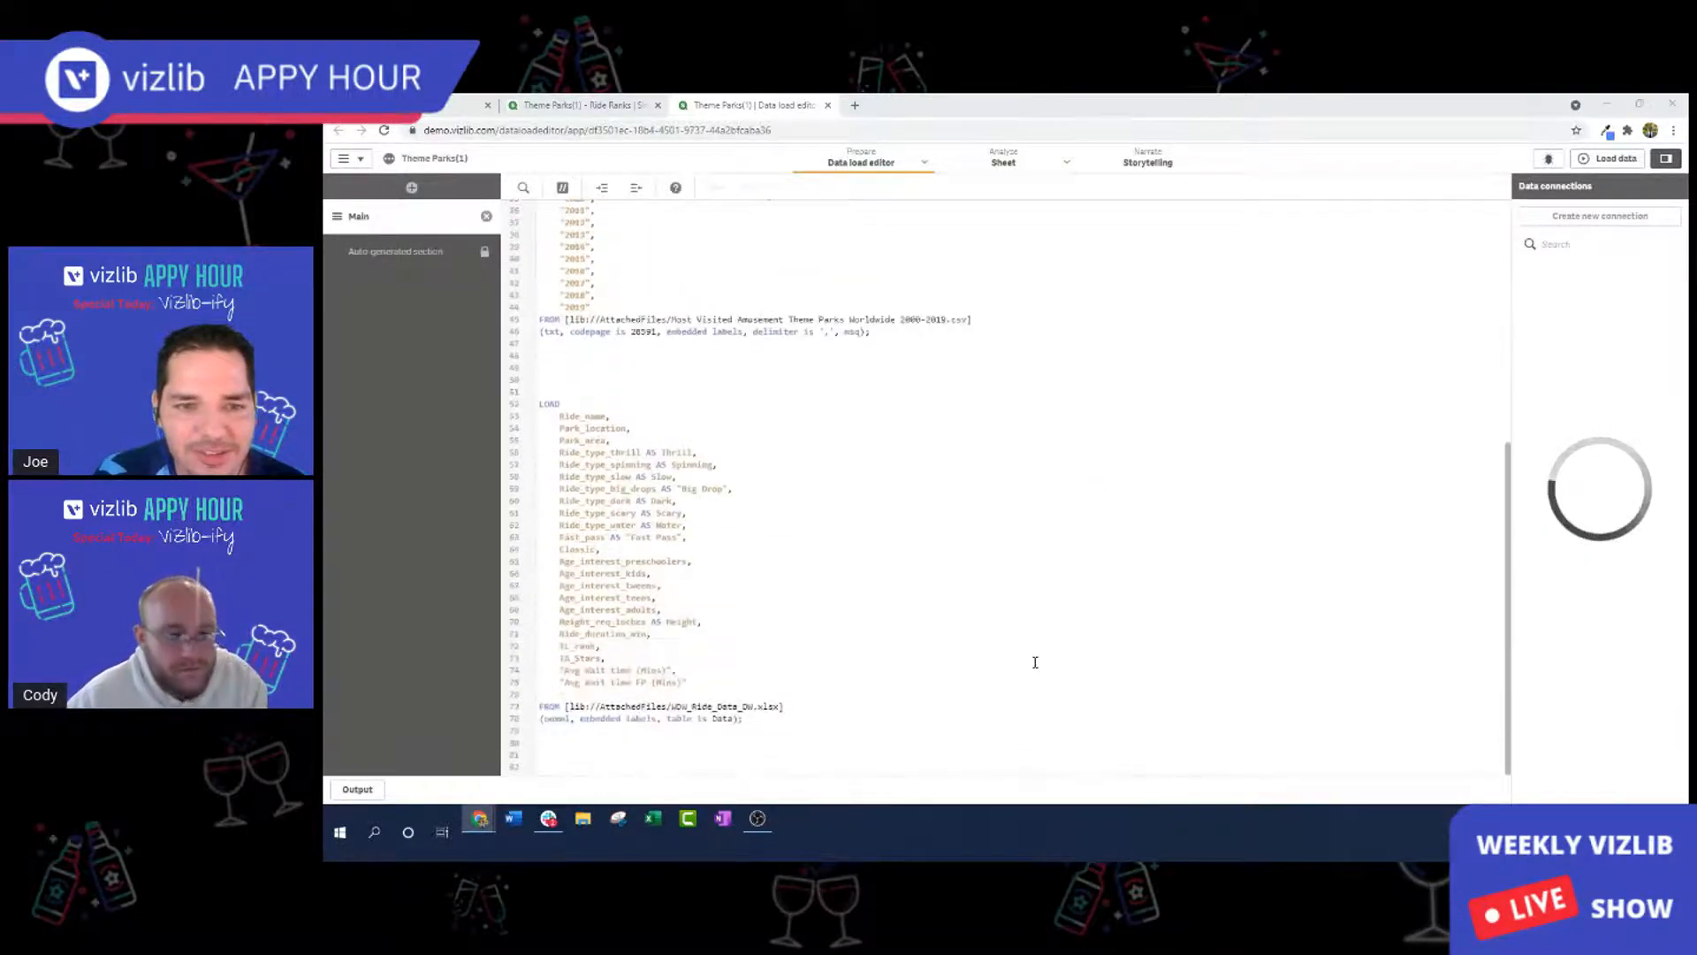
click(695, 681)
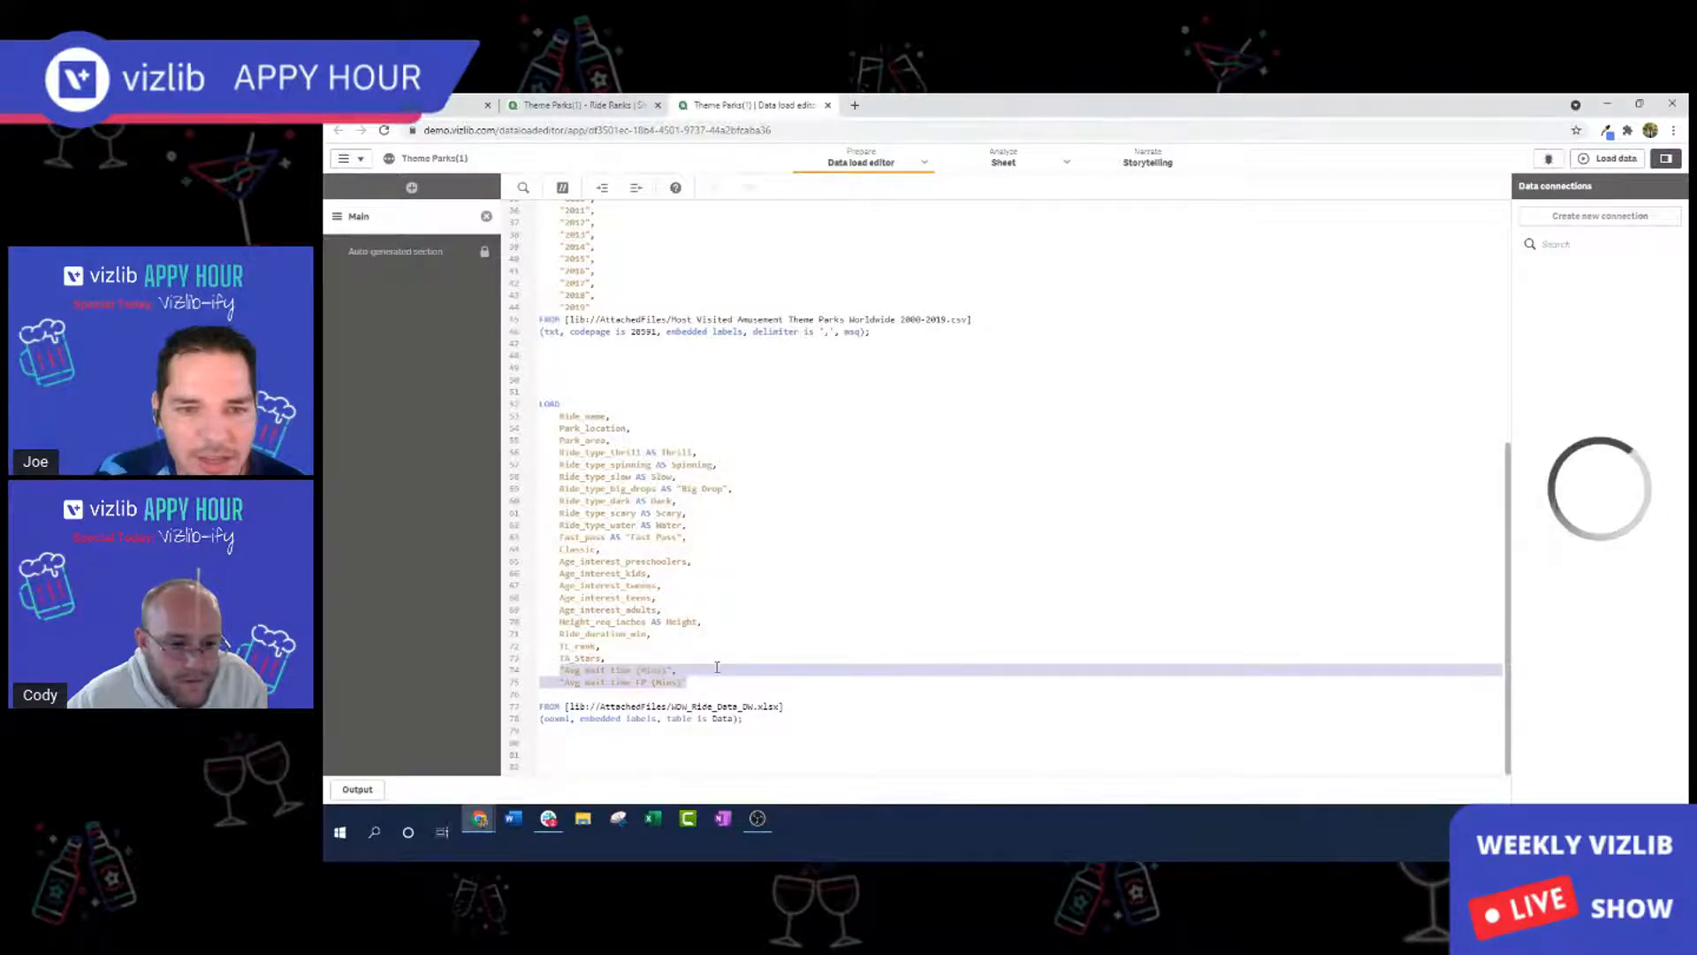
click(717, 667)
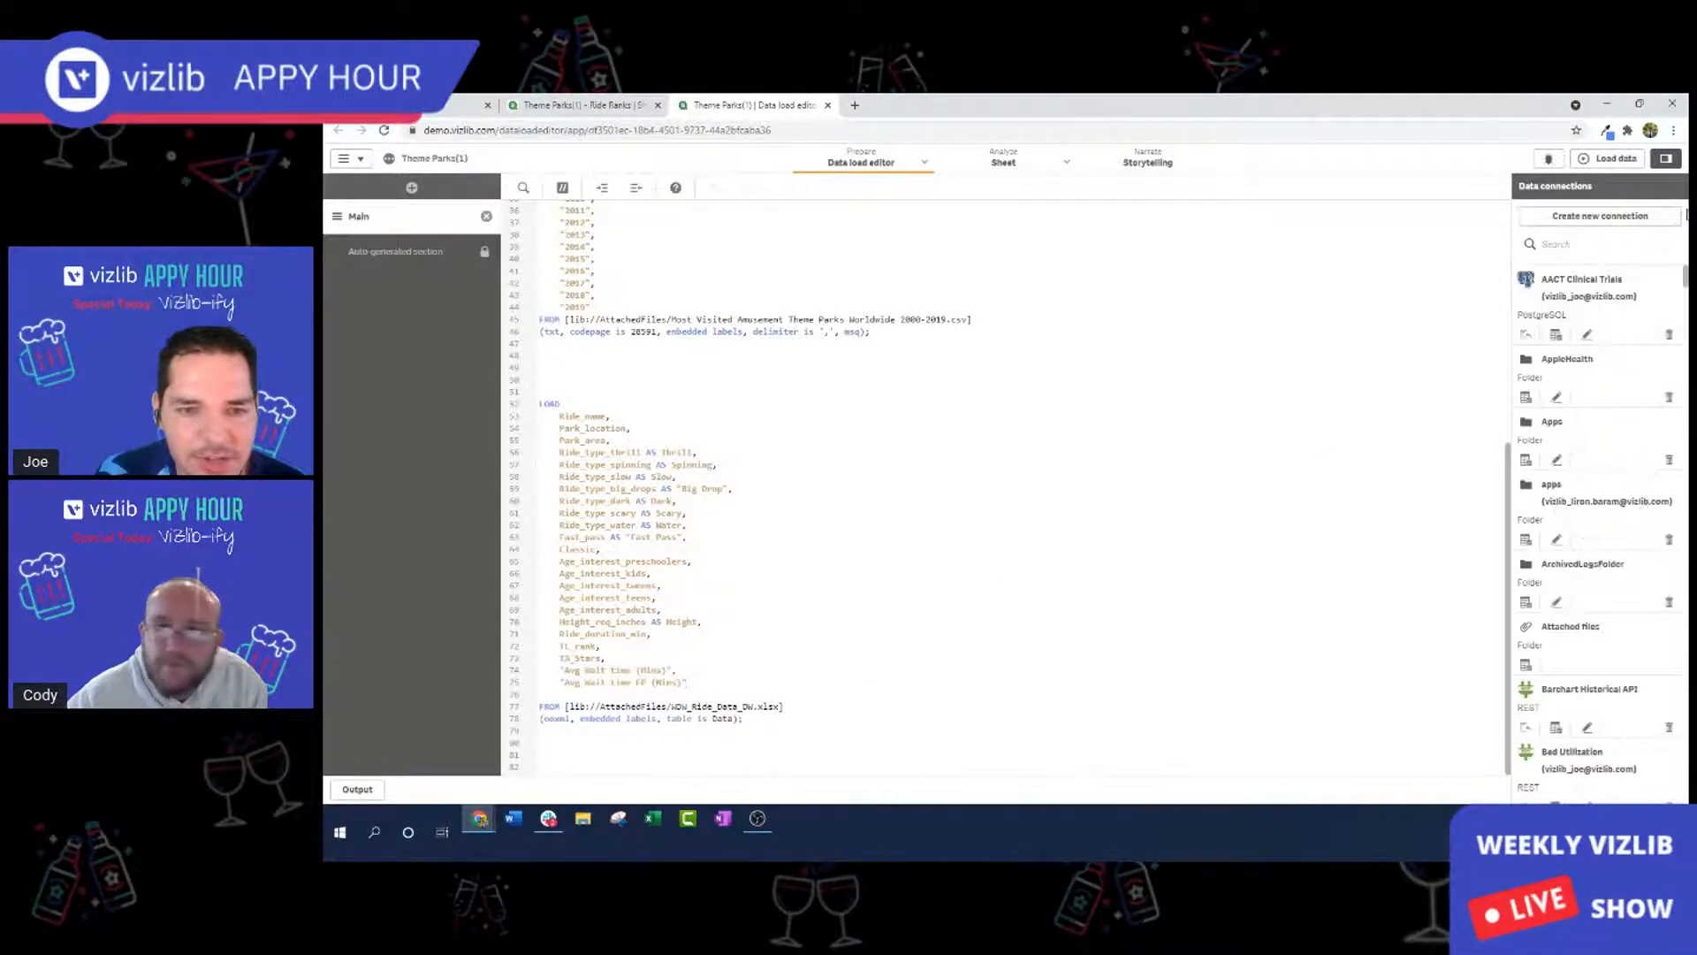
Reload the app's data with the existing script and return to the Ride Ranks sheet, closing the extra browser tab.
click(1613, 159)
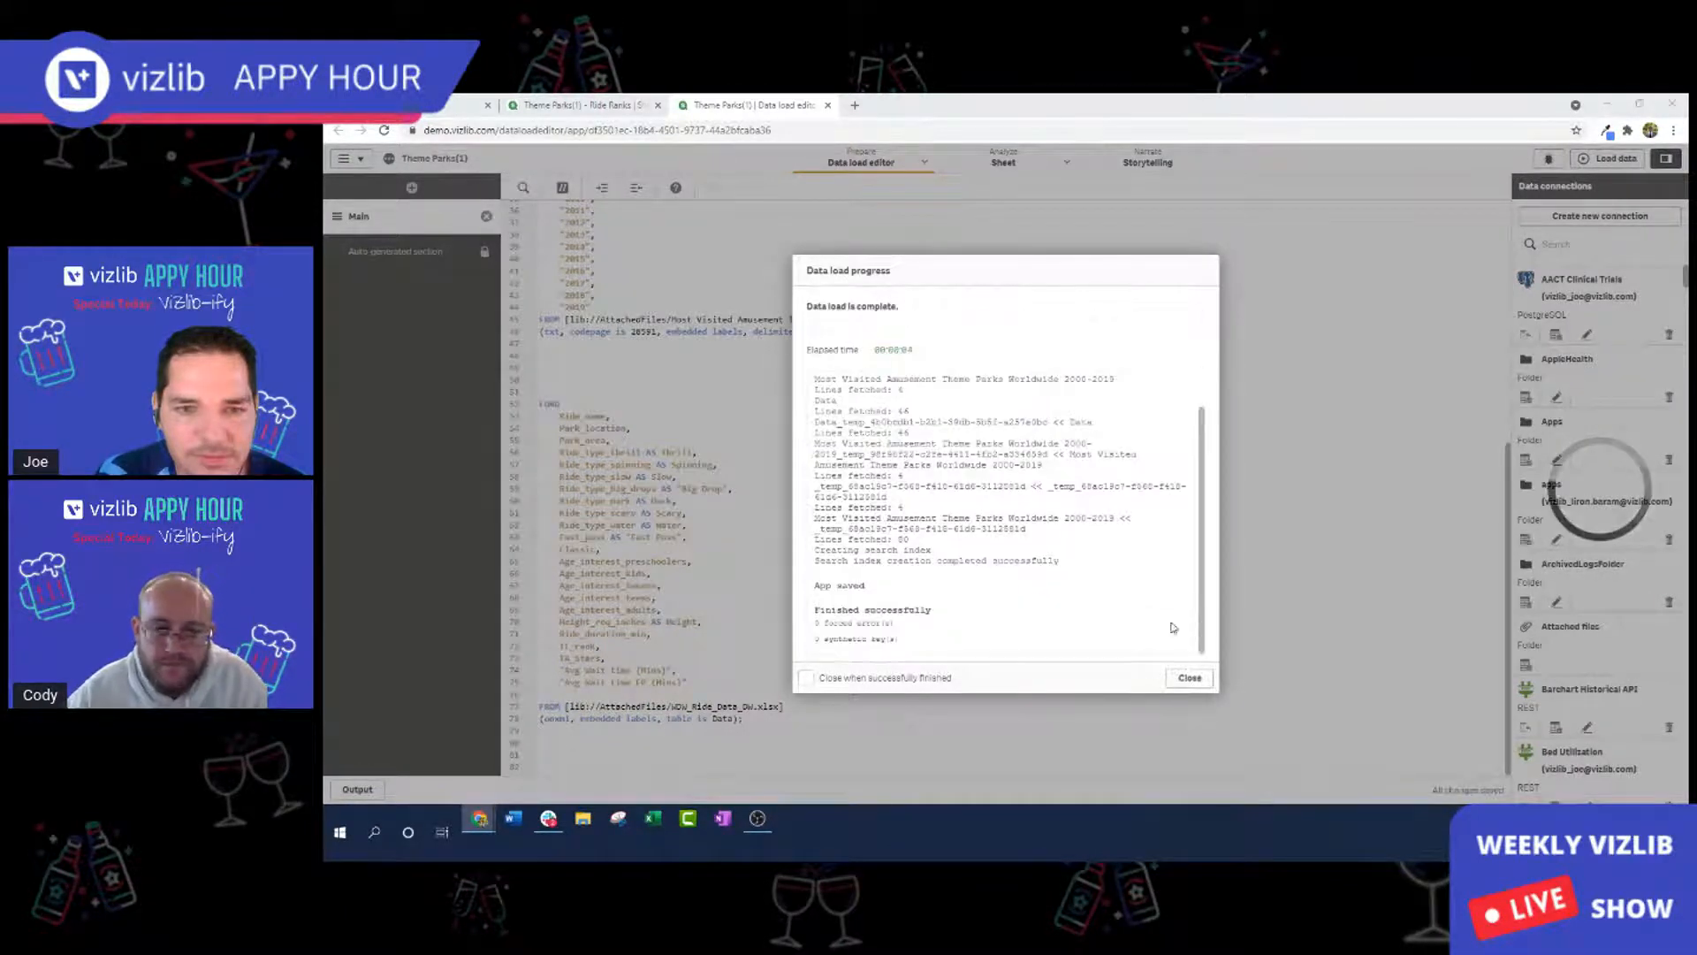
click(1190, 677)
click(984, 165)
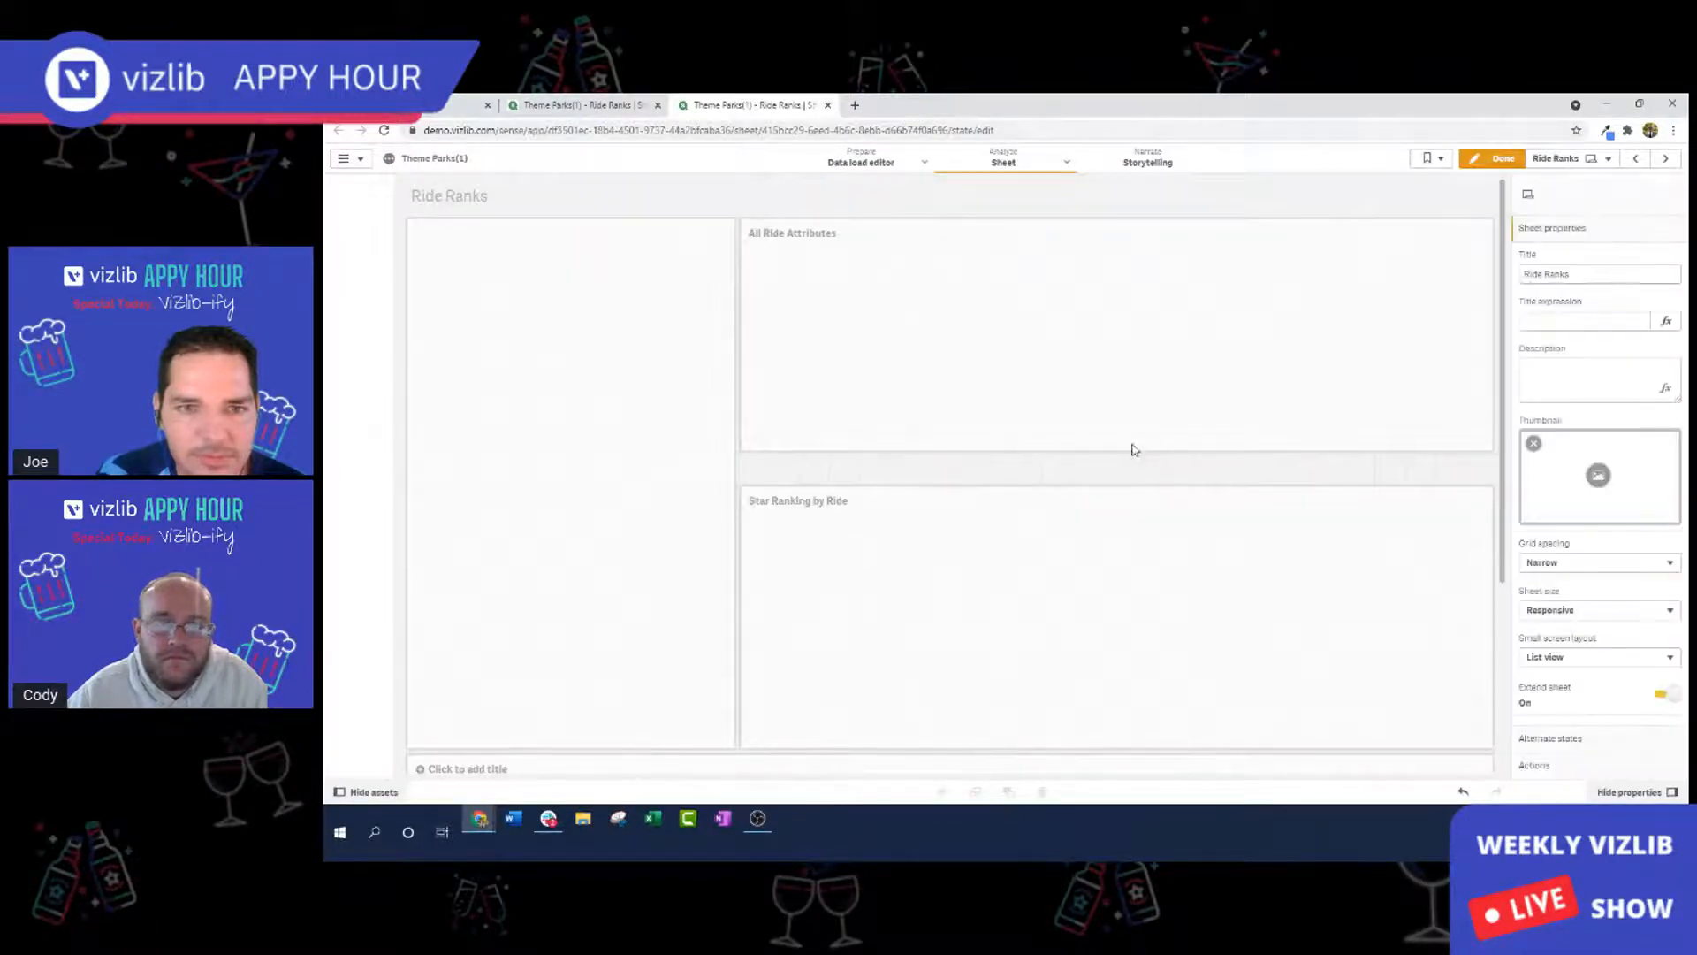
click(658, 104)
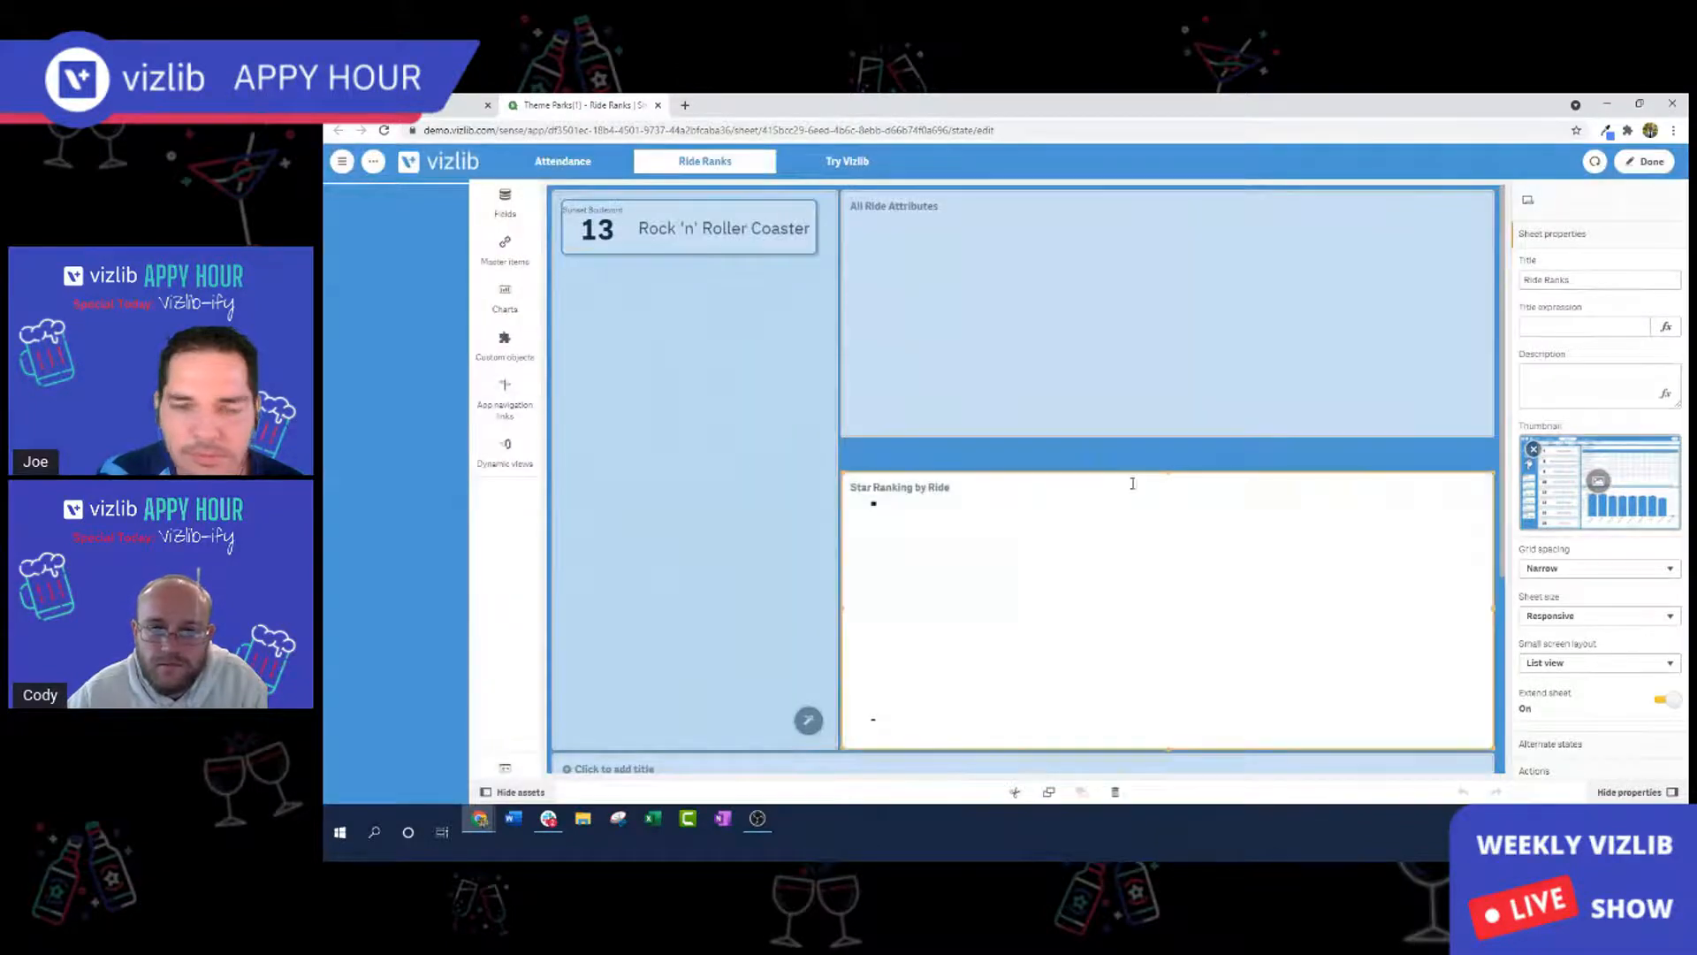
Reselect the scatter chart and check its available measure fields again for wait time.
click(1133, 484)
scroll(1198, 512, down, 3)
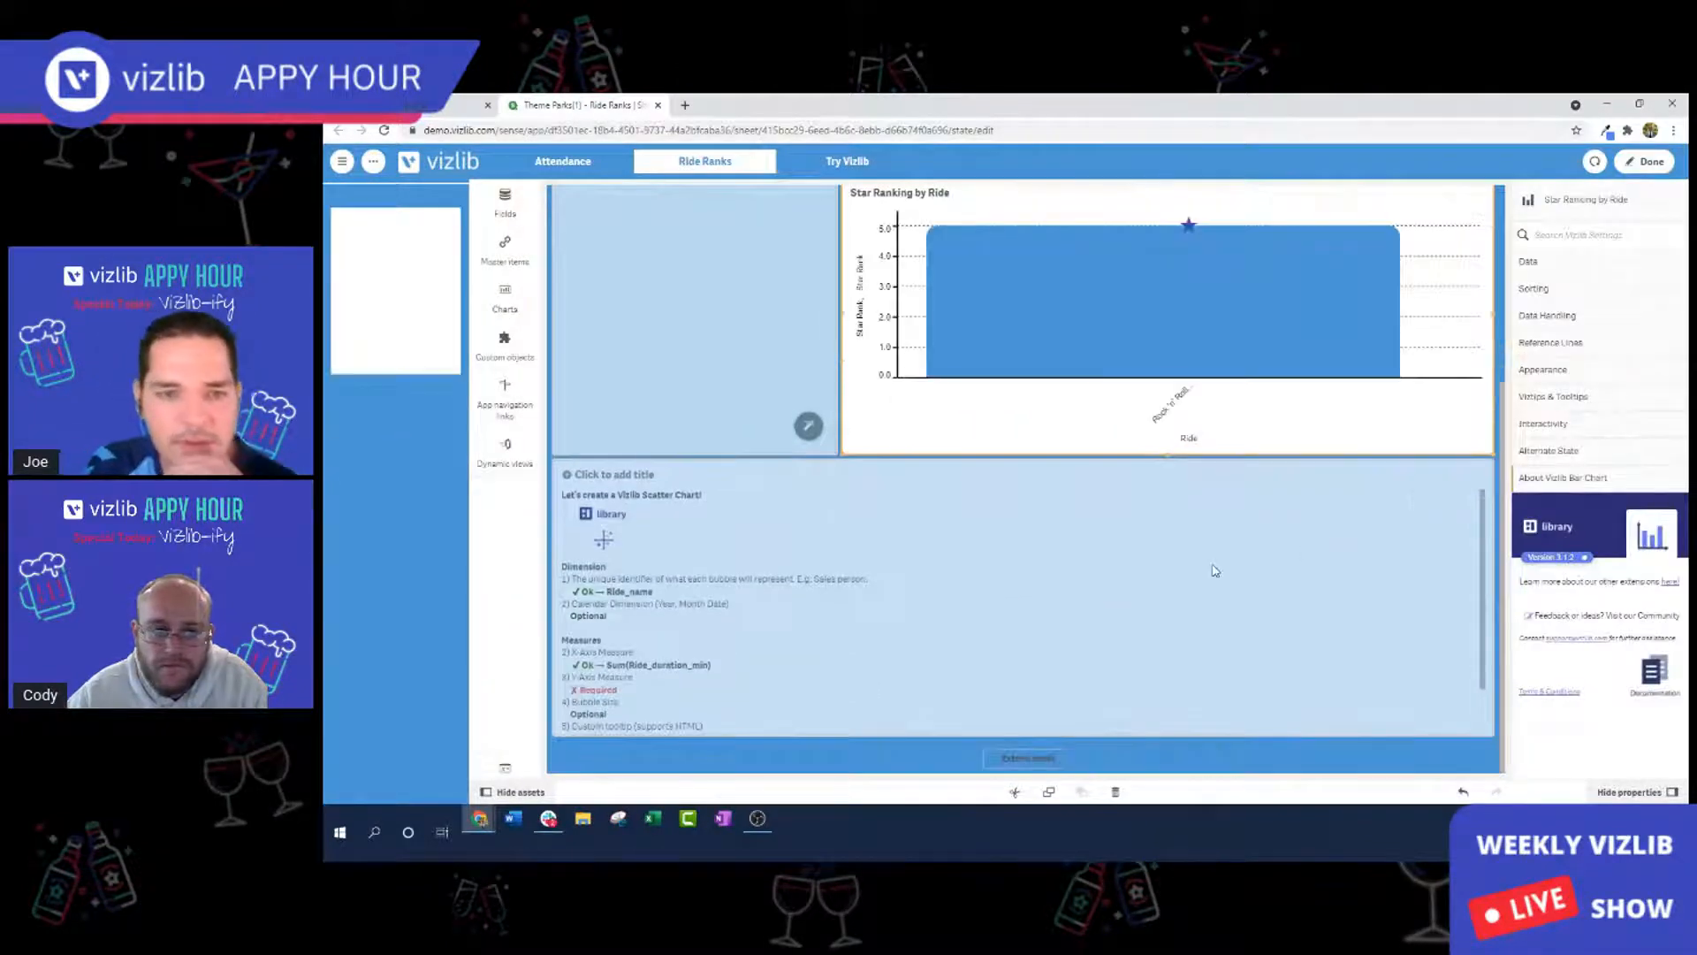
click(1212, 576)
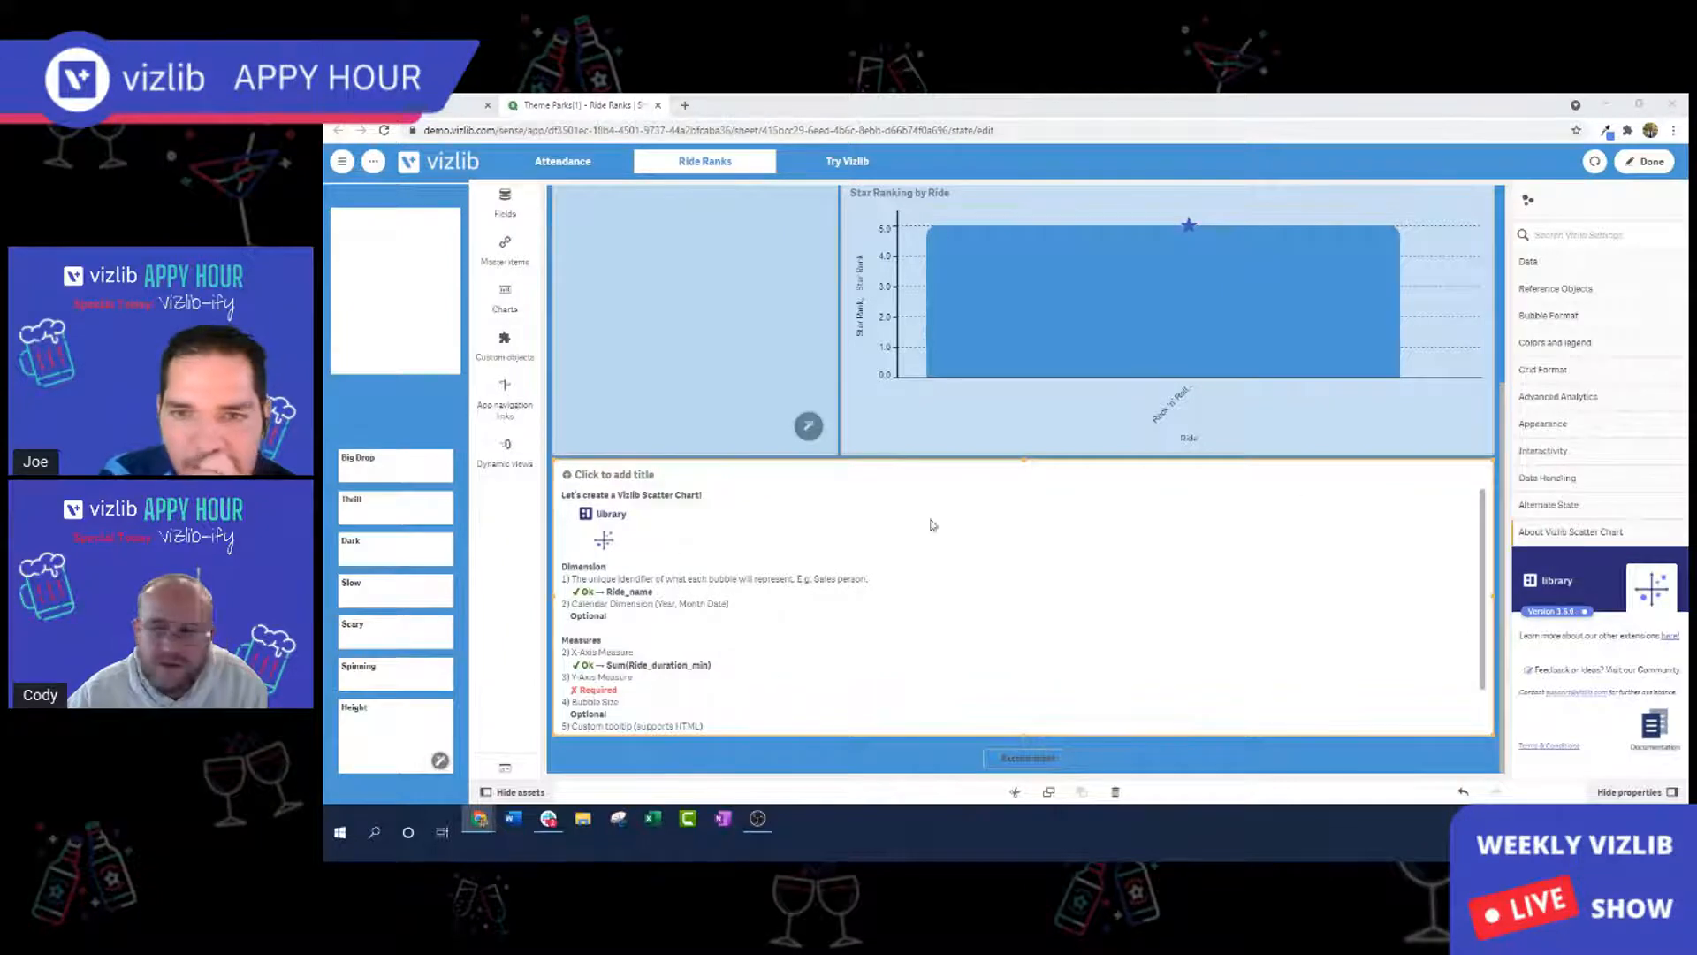
click(1589, 267)
scroll(1591, 291, down, 1)
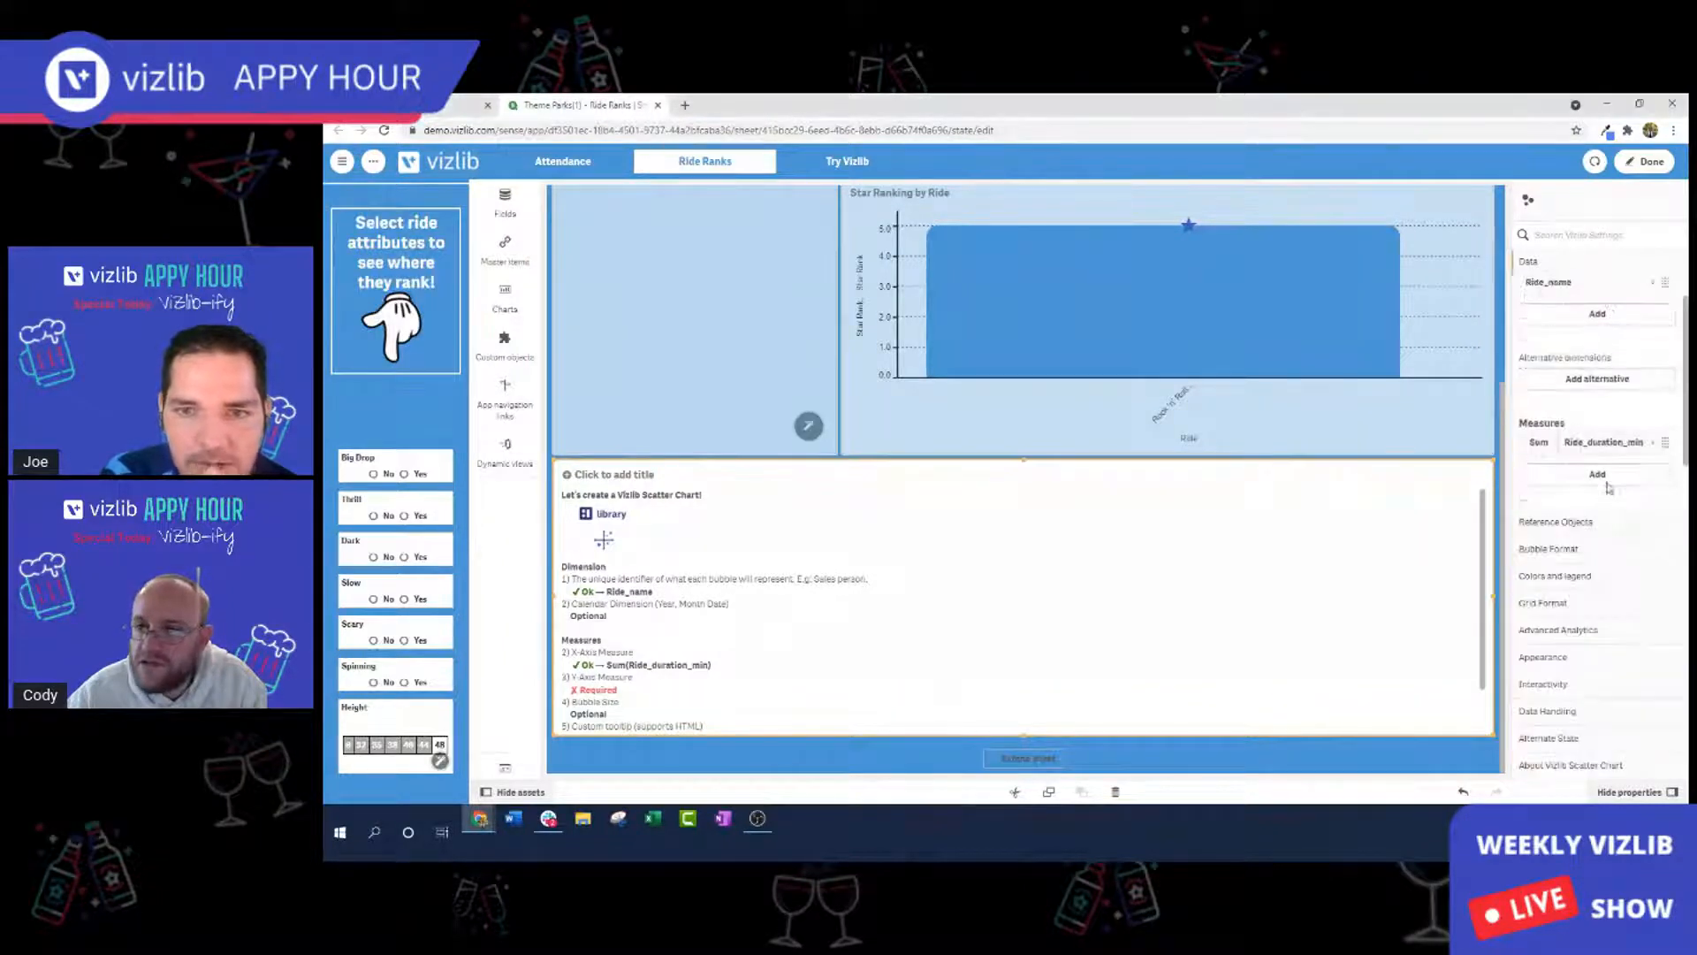
click(1602, 417)
scroll(1614, 557, down, 3)
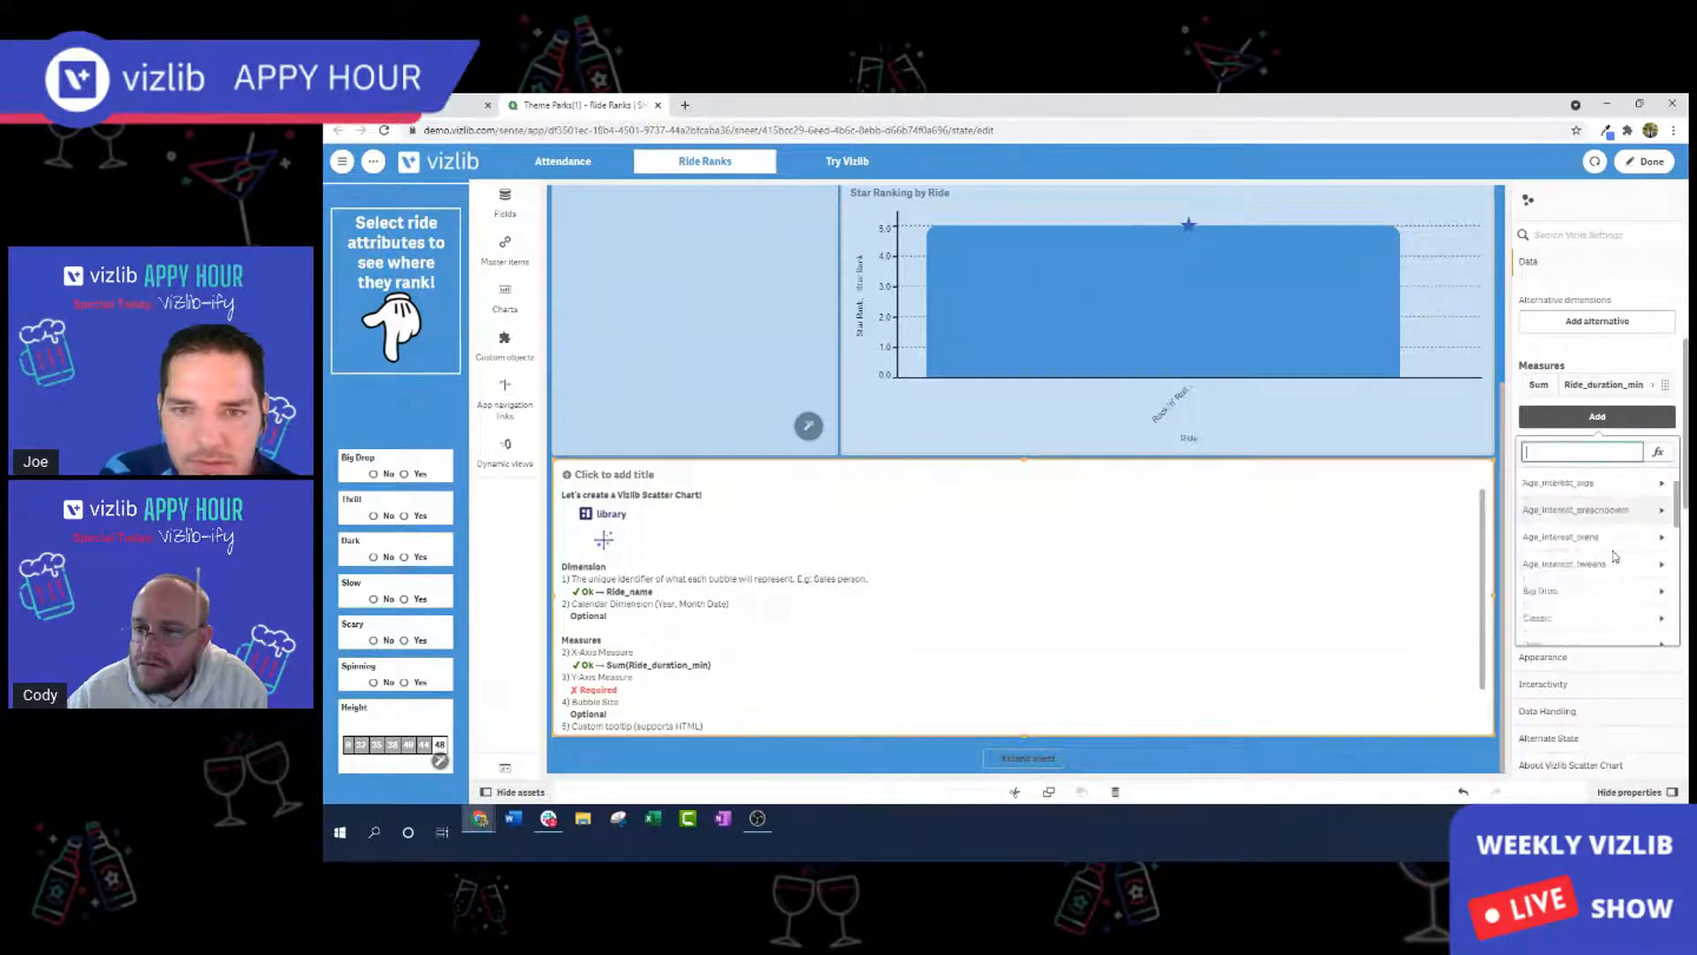
scroll(1614, 557, up, 3)
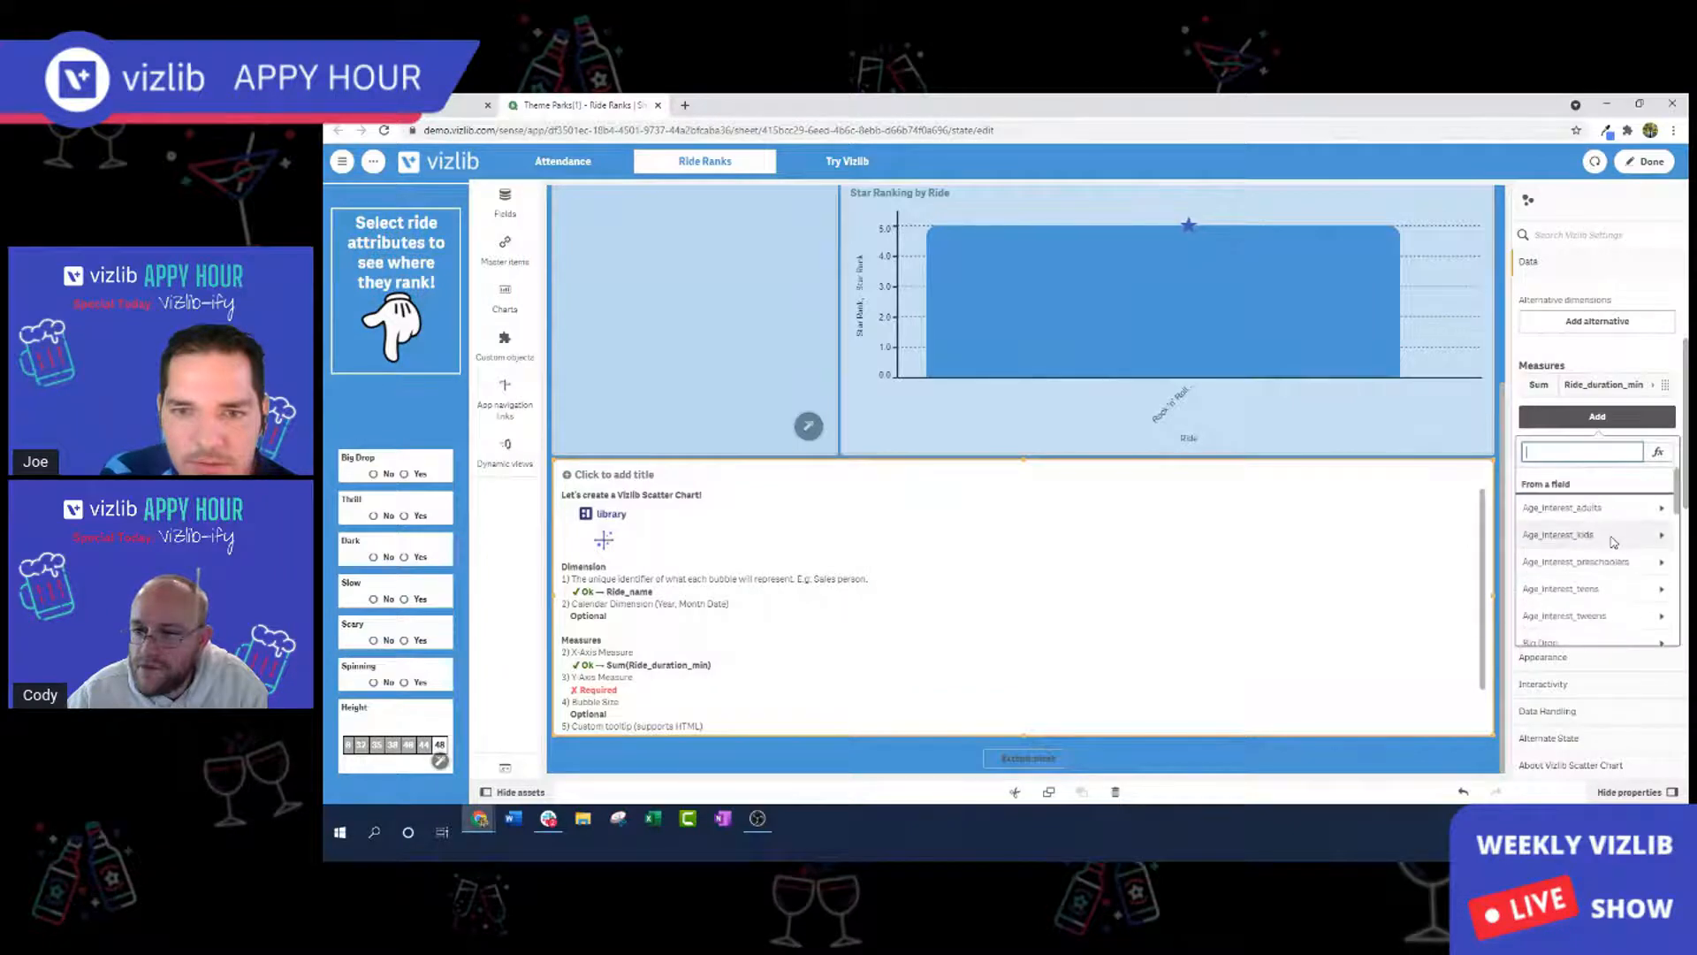
text(w)
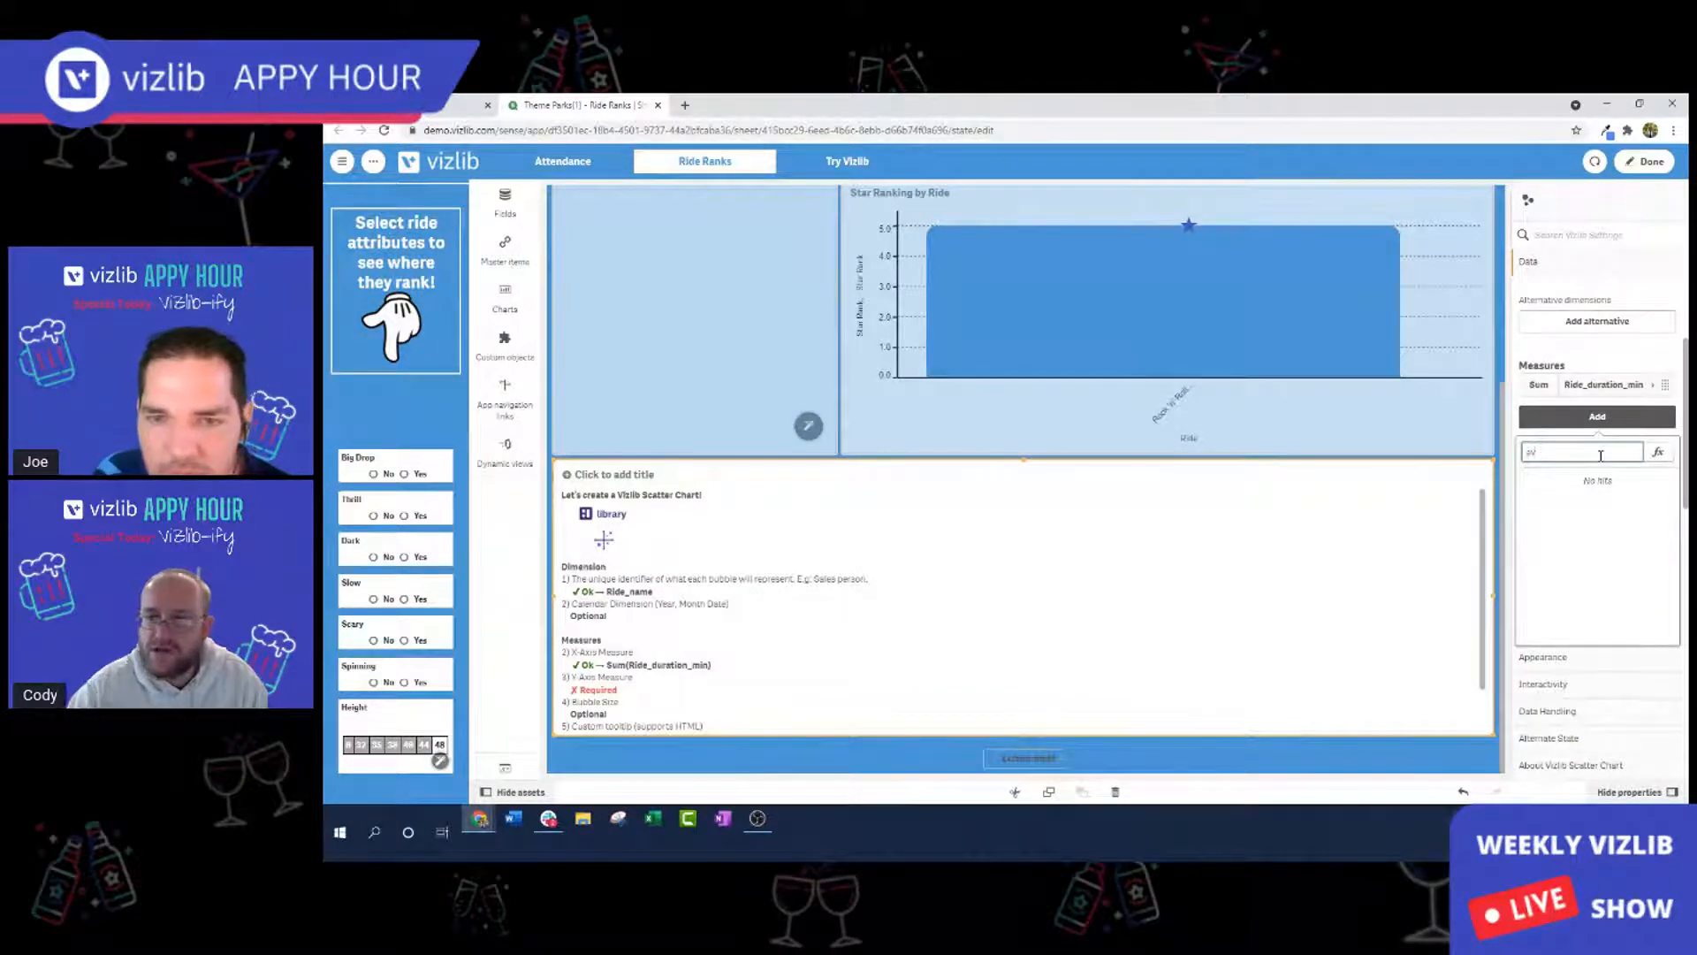
key(BackSpace)
Look through the app's fields across all tables for the average wait time fields.
click(499, 205)
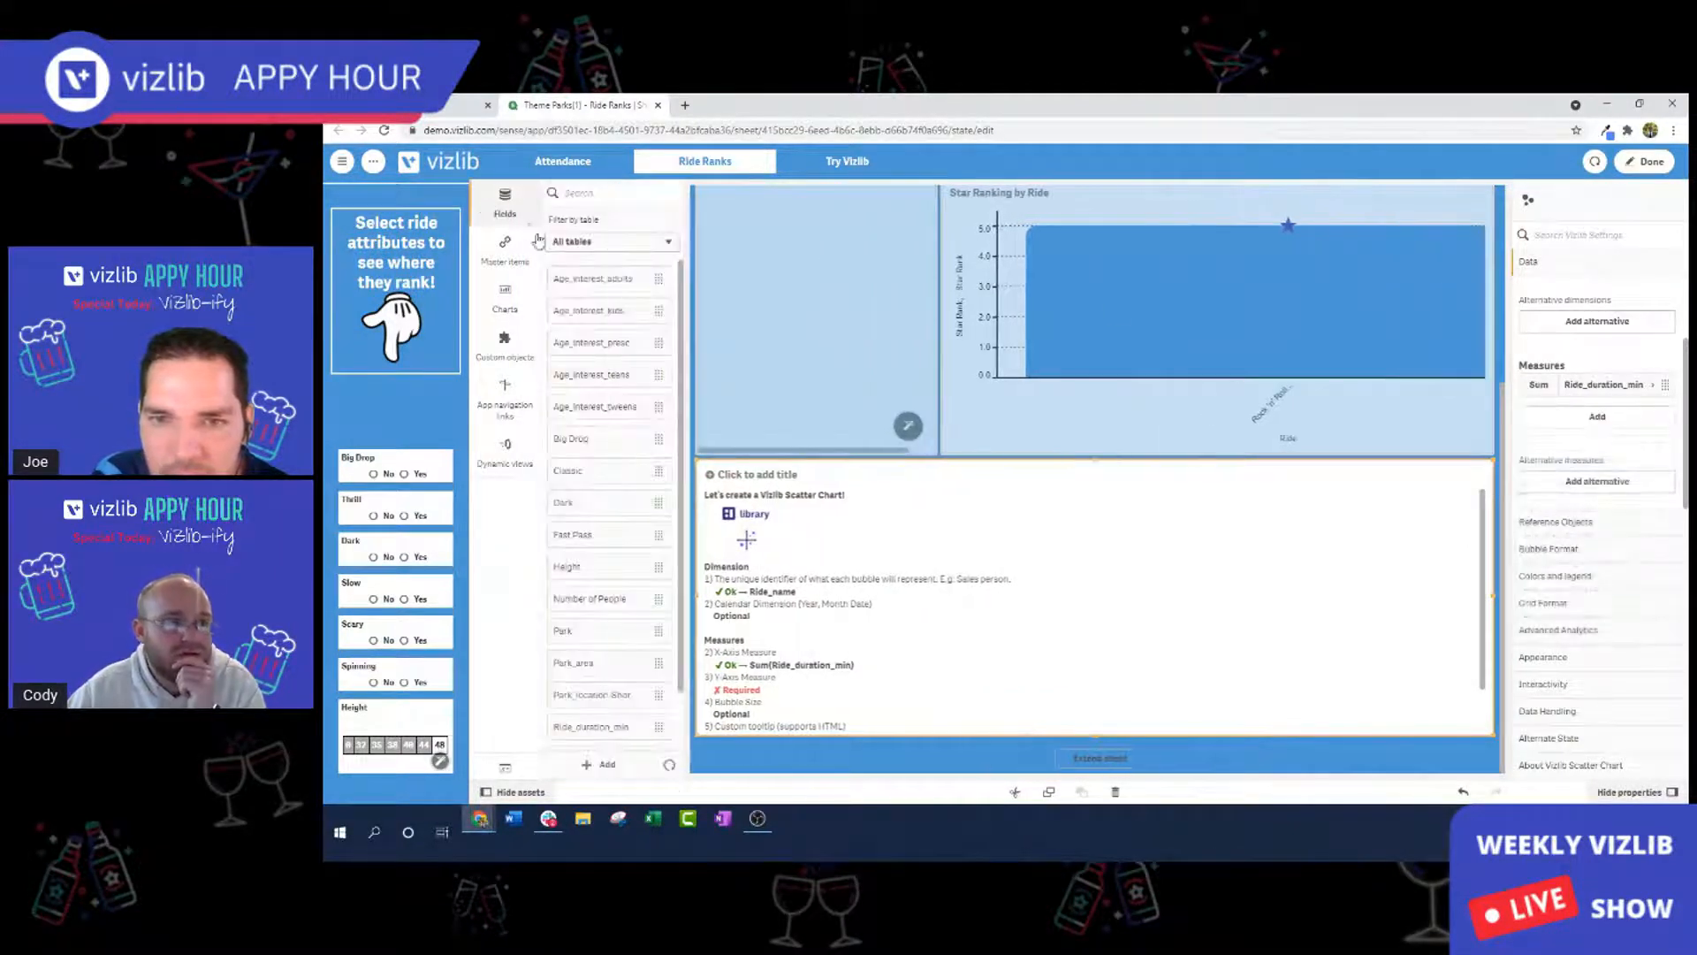
scroll(637, 316, down, 3)
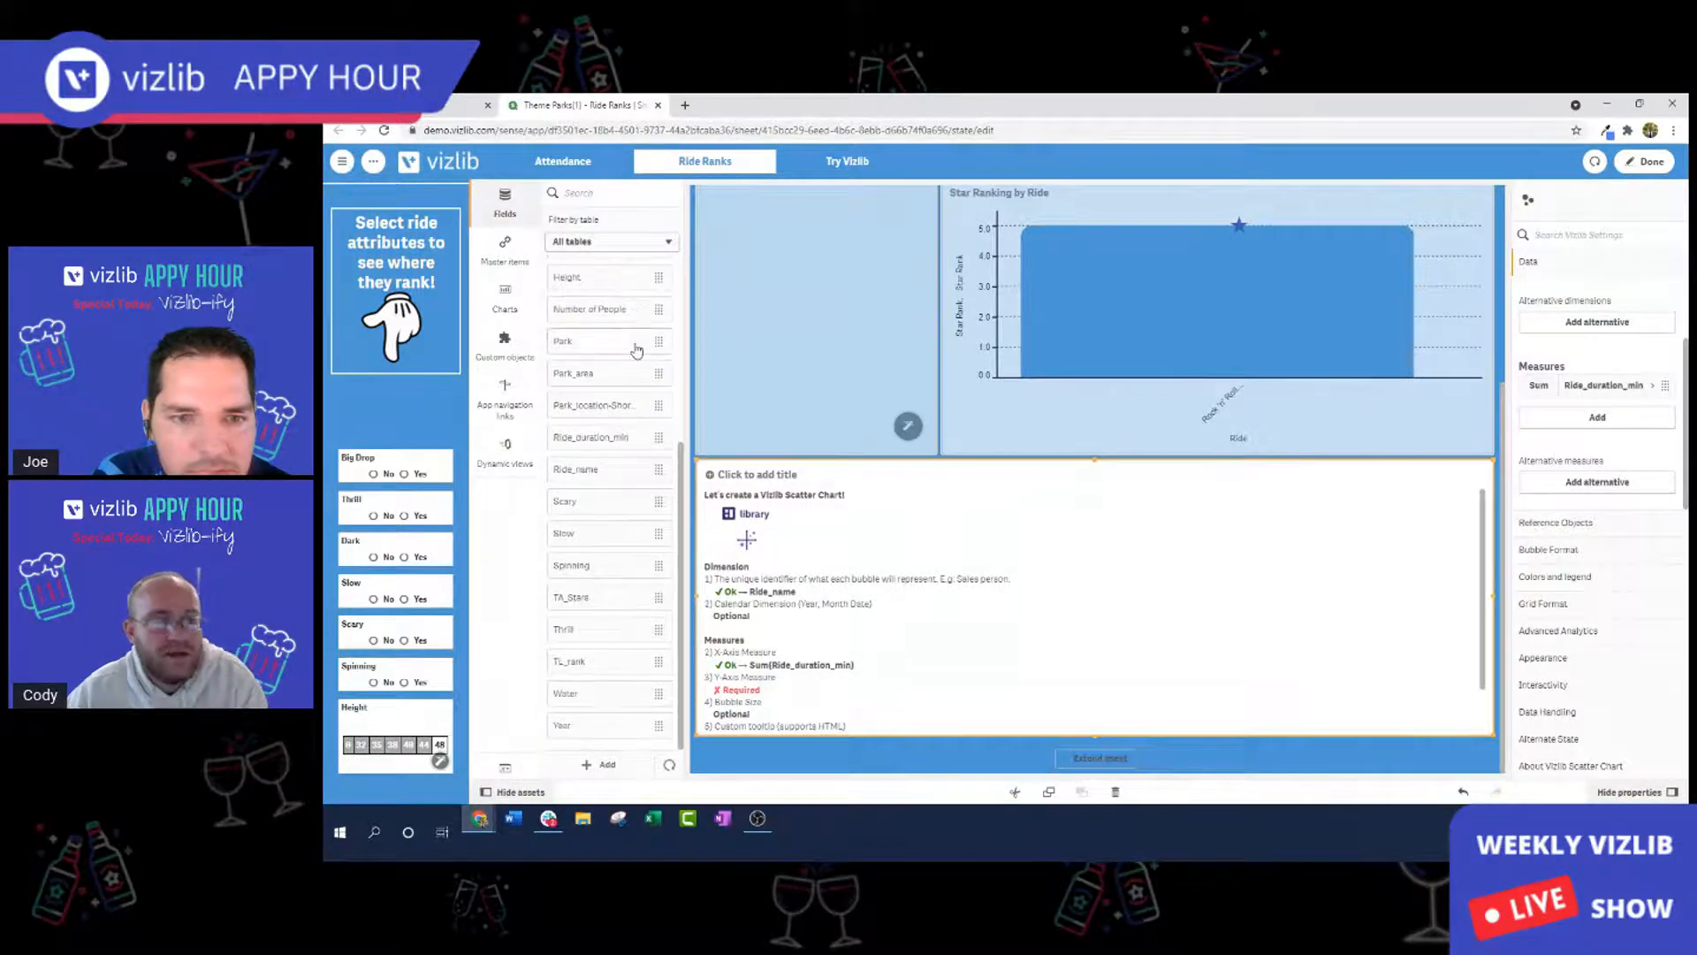
scroll(635, 467, up, 2)
scroll(635, 468, up, 3)
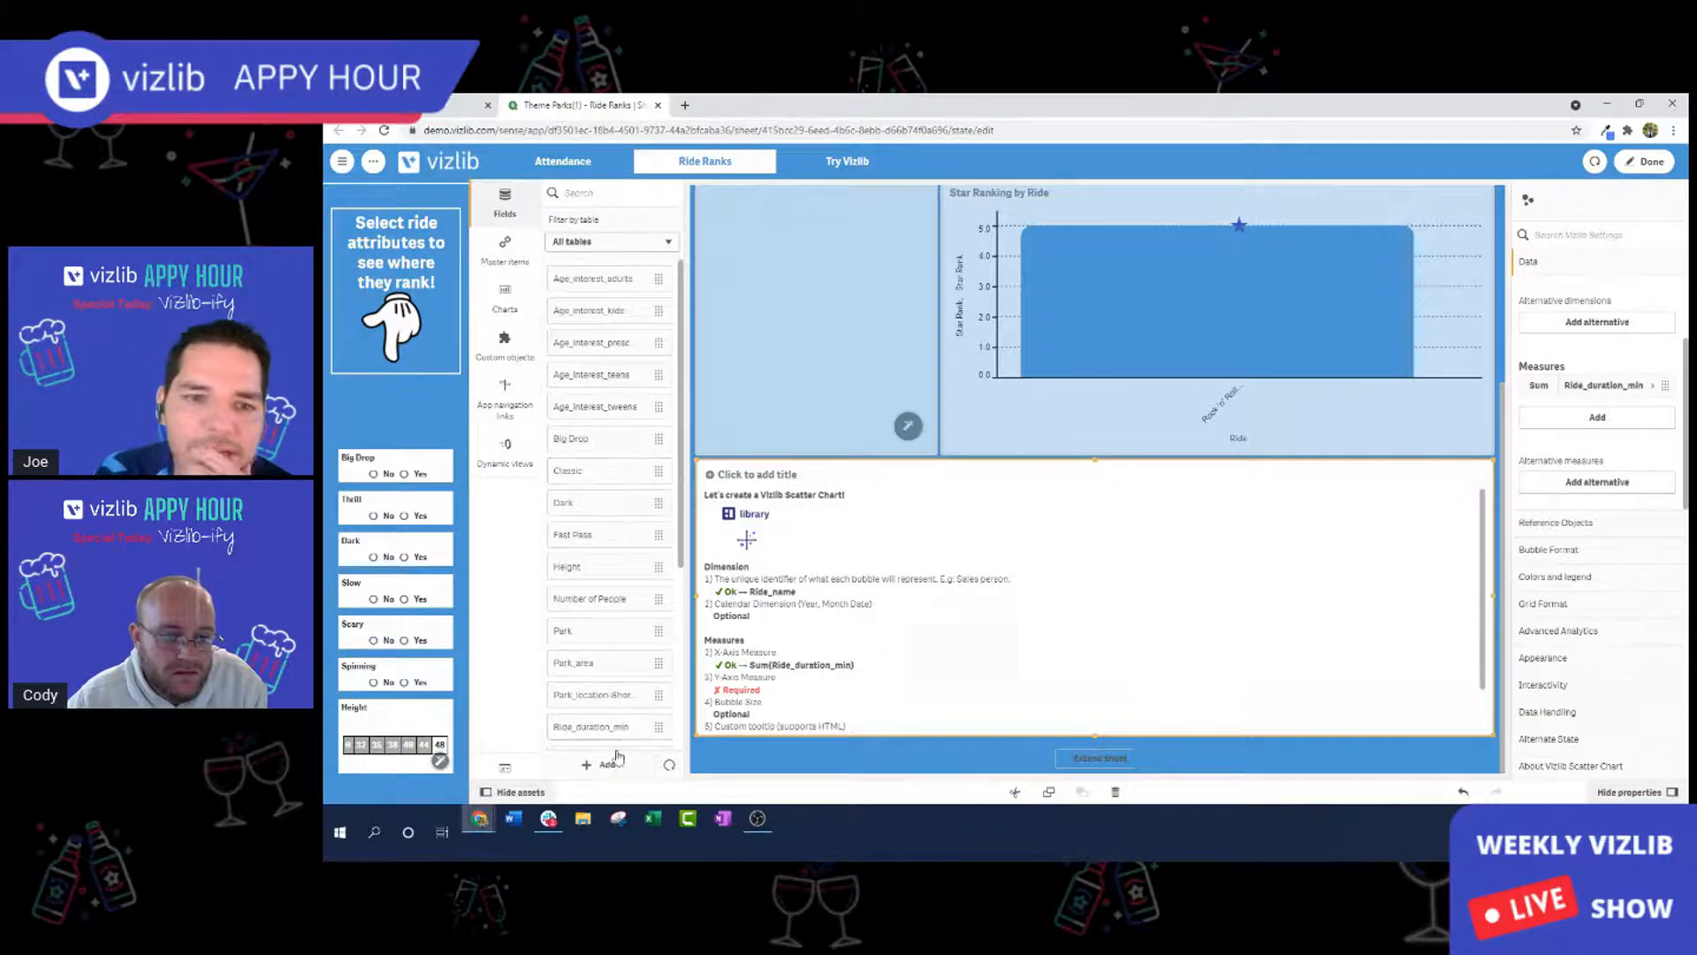
Switch to Excel and move its window off the current screen.
click(654, 821)
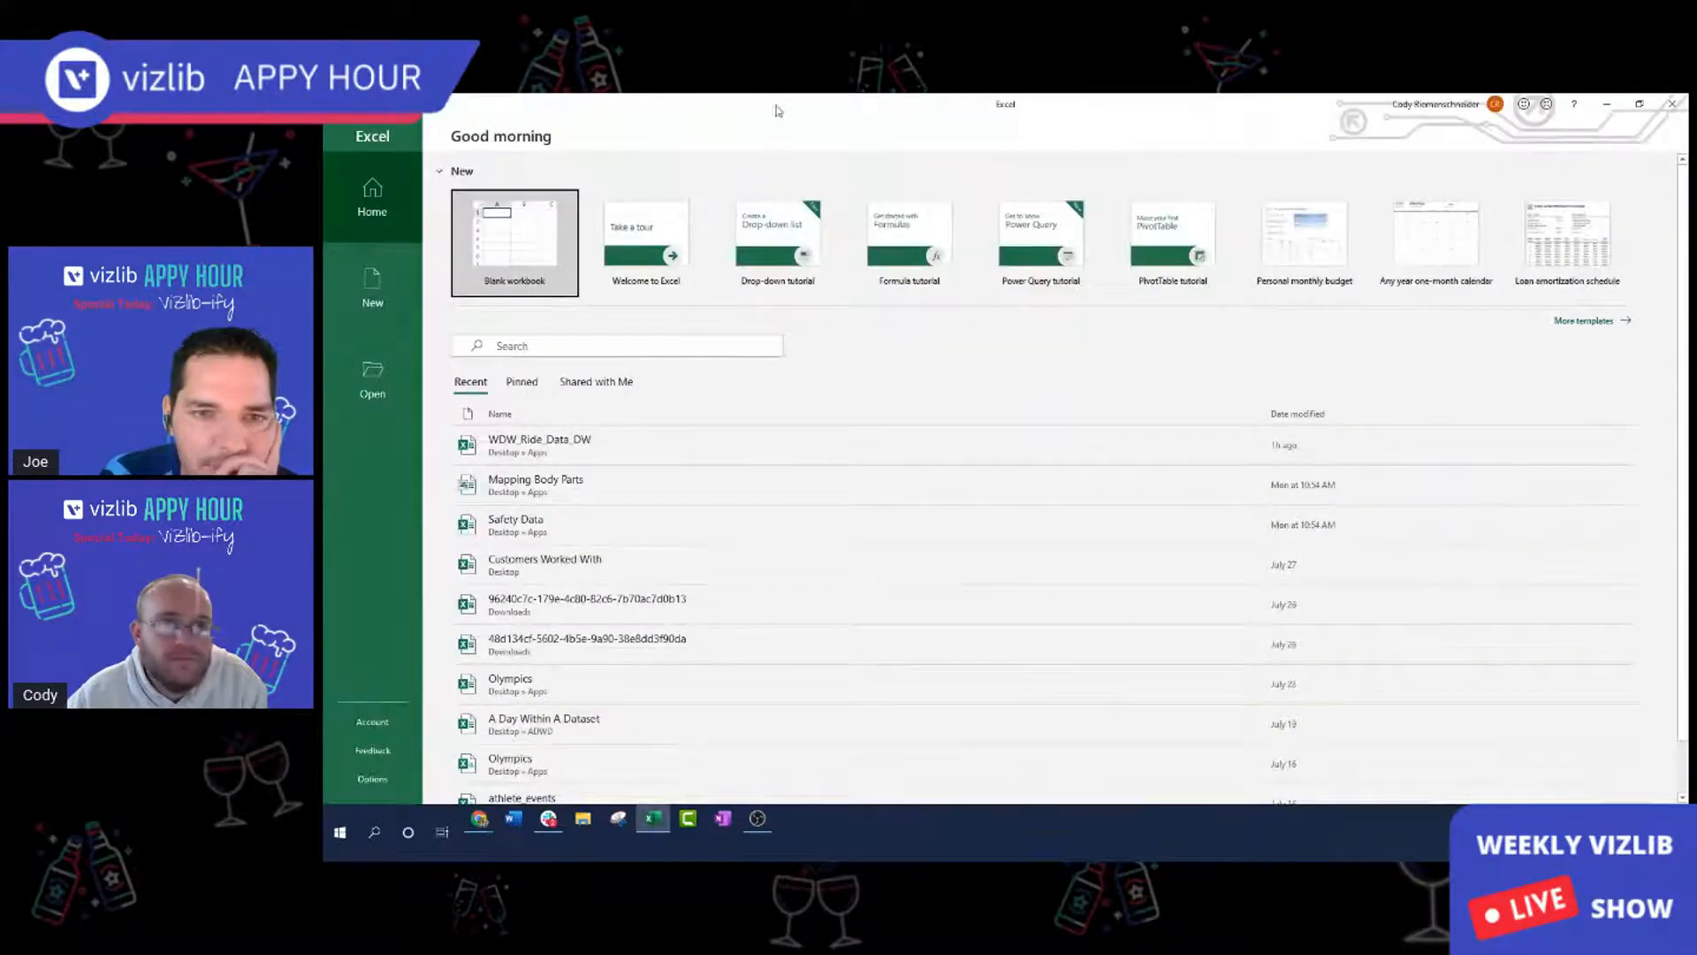
drag(777, 110, 325, 120)
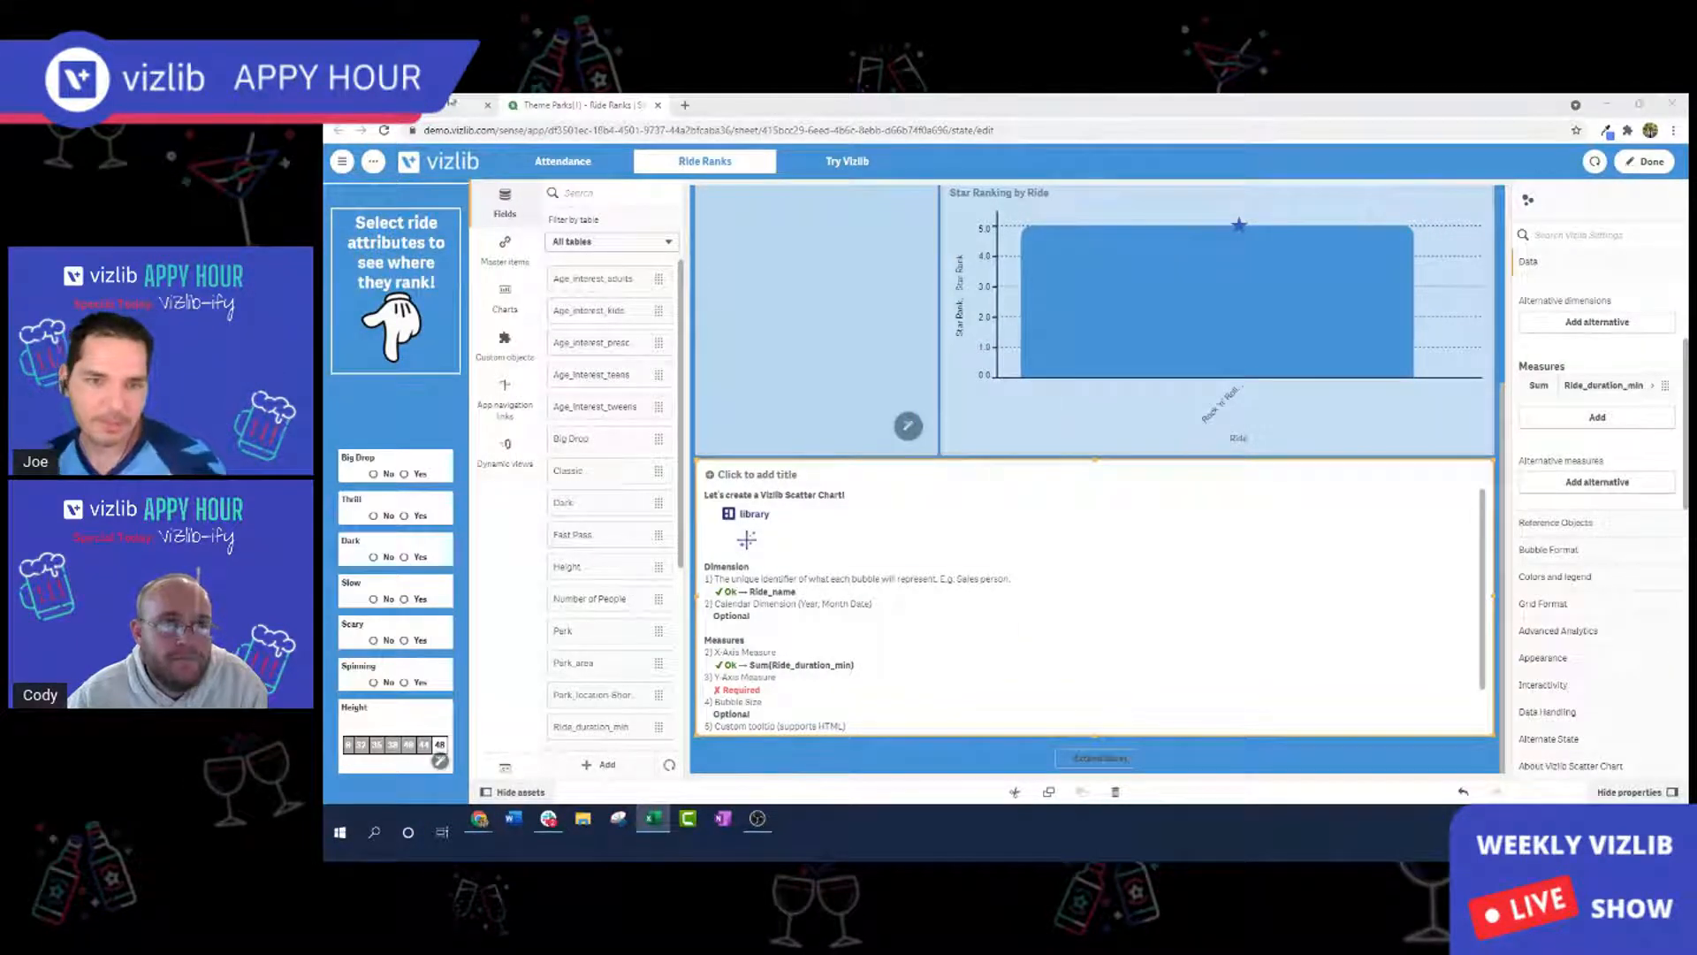
Open the data model viewer and preview the Data table's columns through to TA_Stars.
click(343, 163)
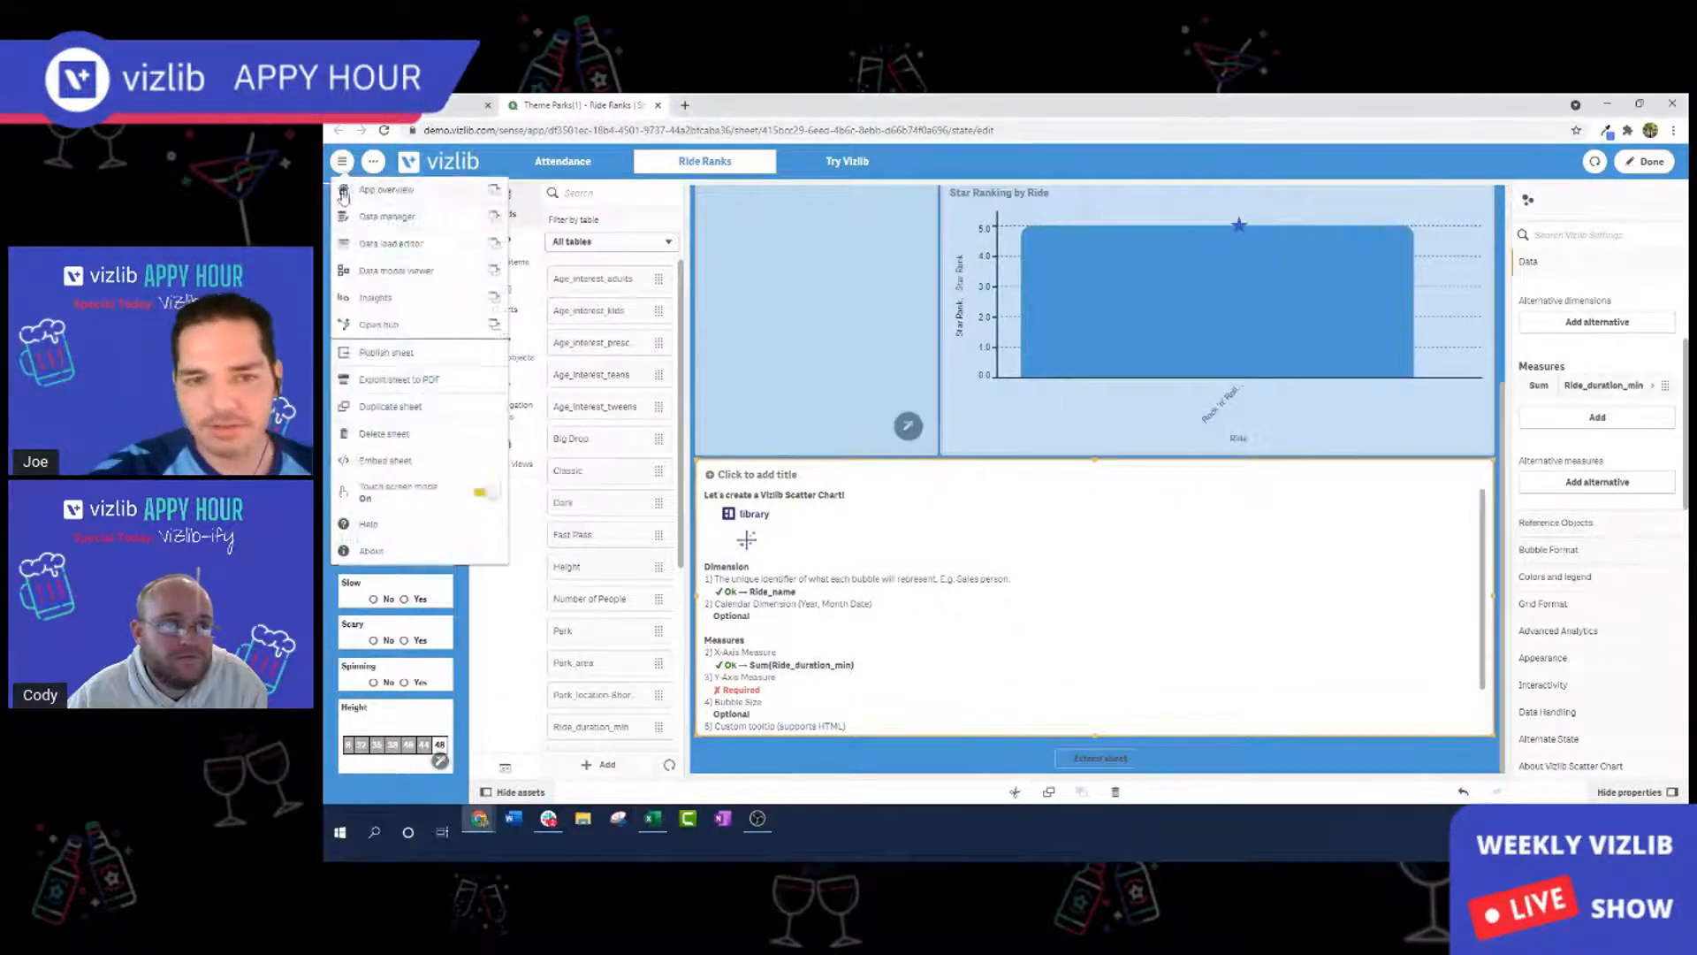
click(494, 272)
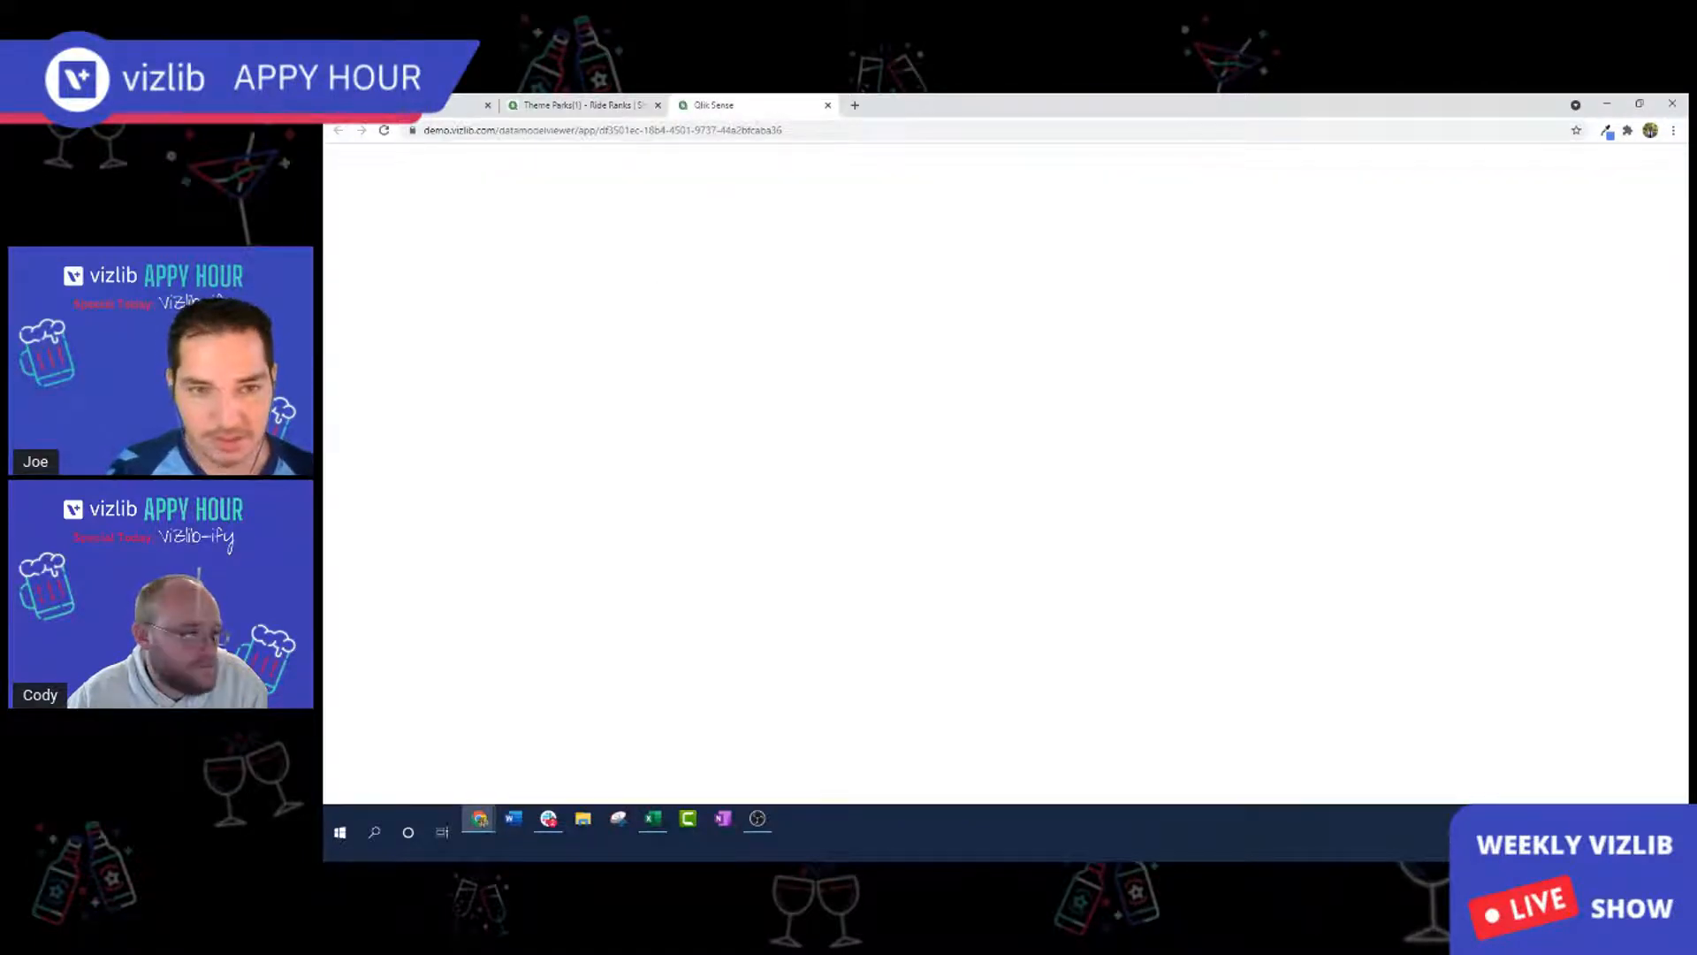
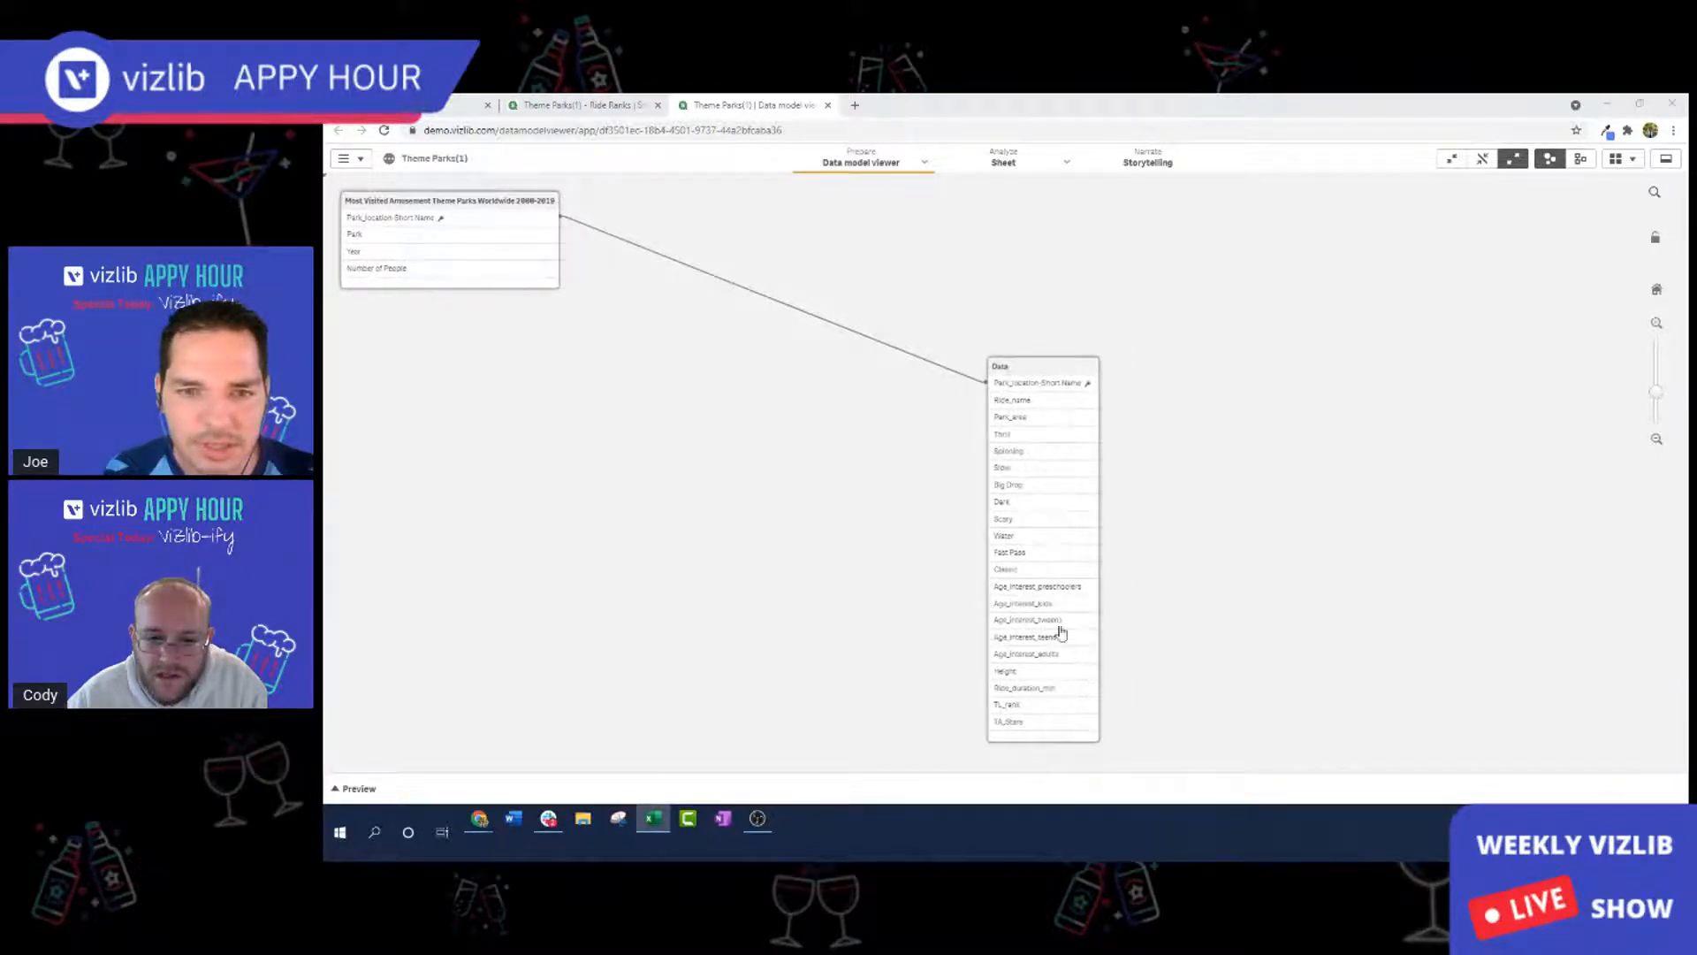
click(1053, 368)
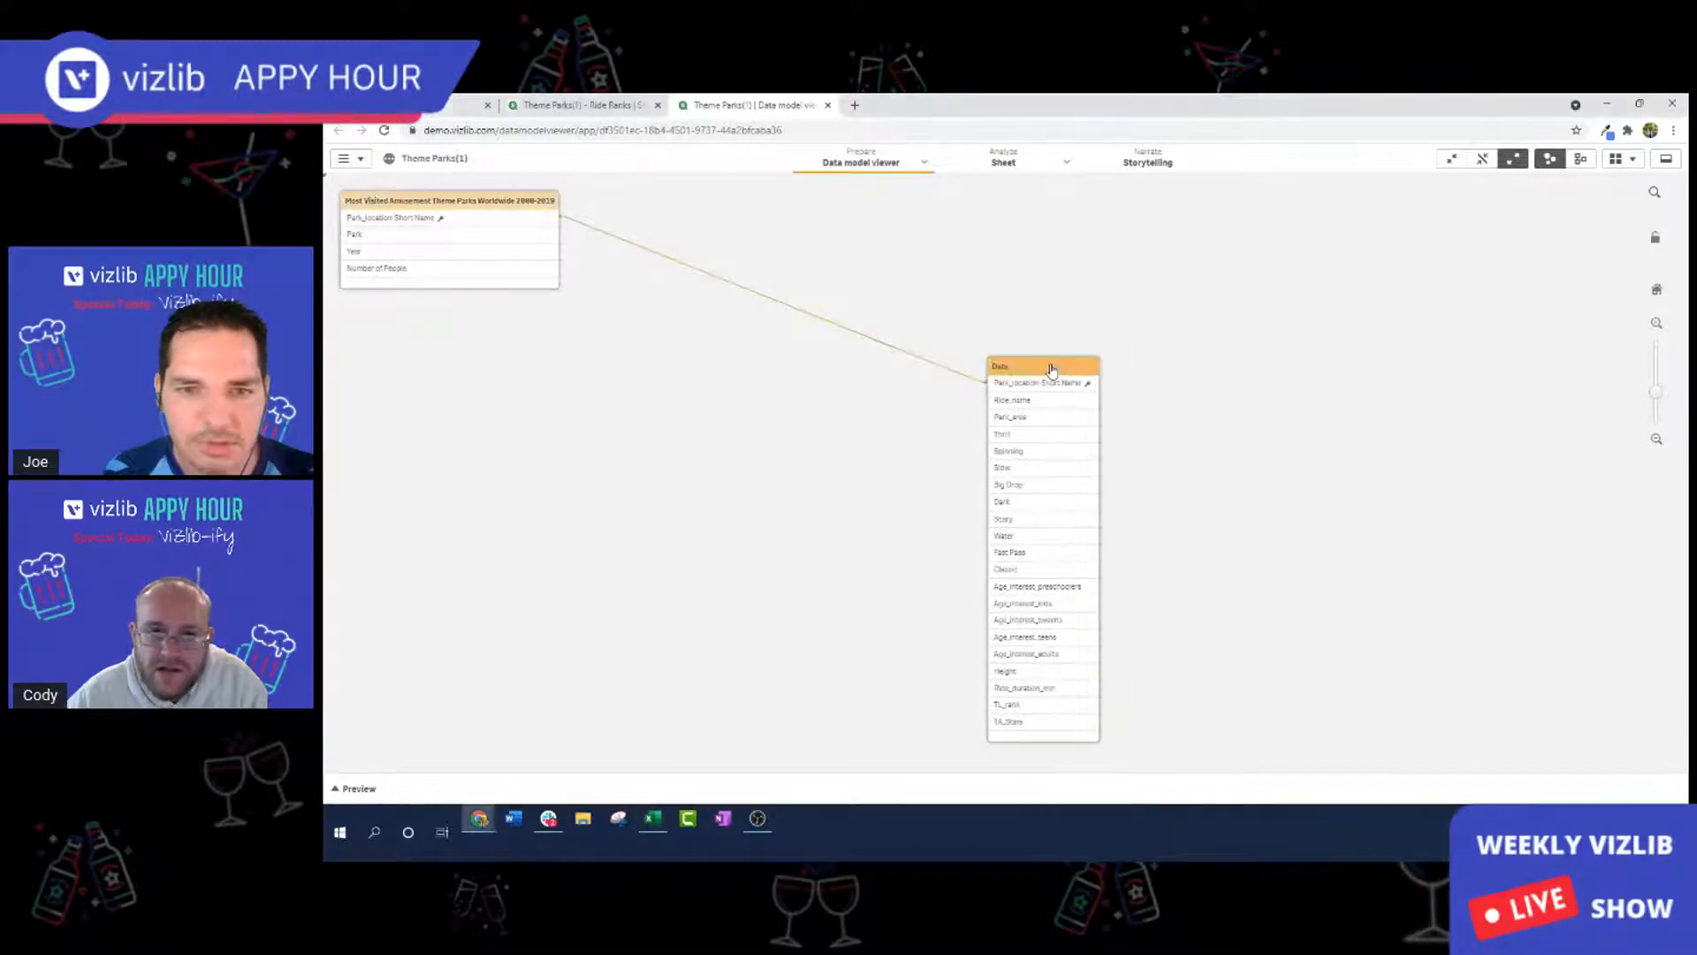
click(369, 788)
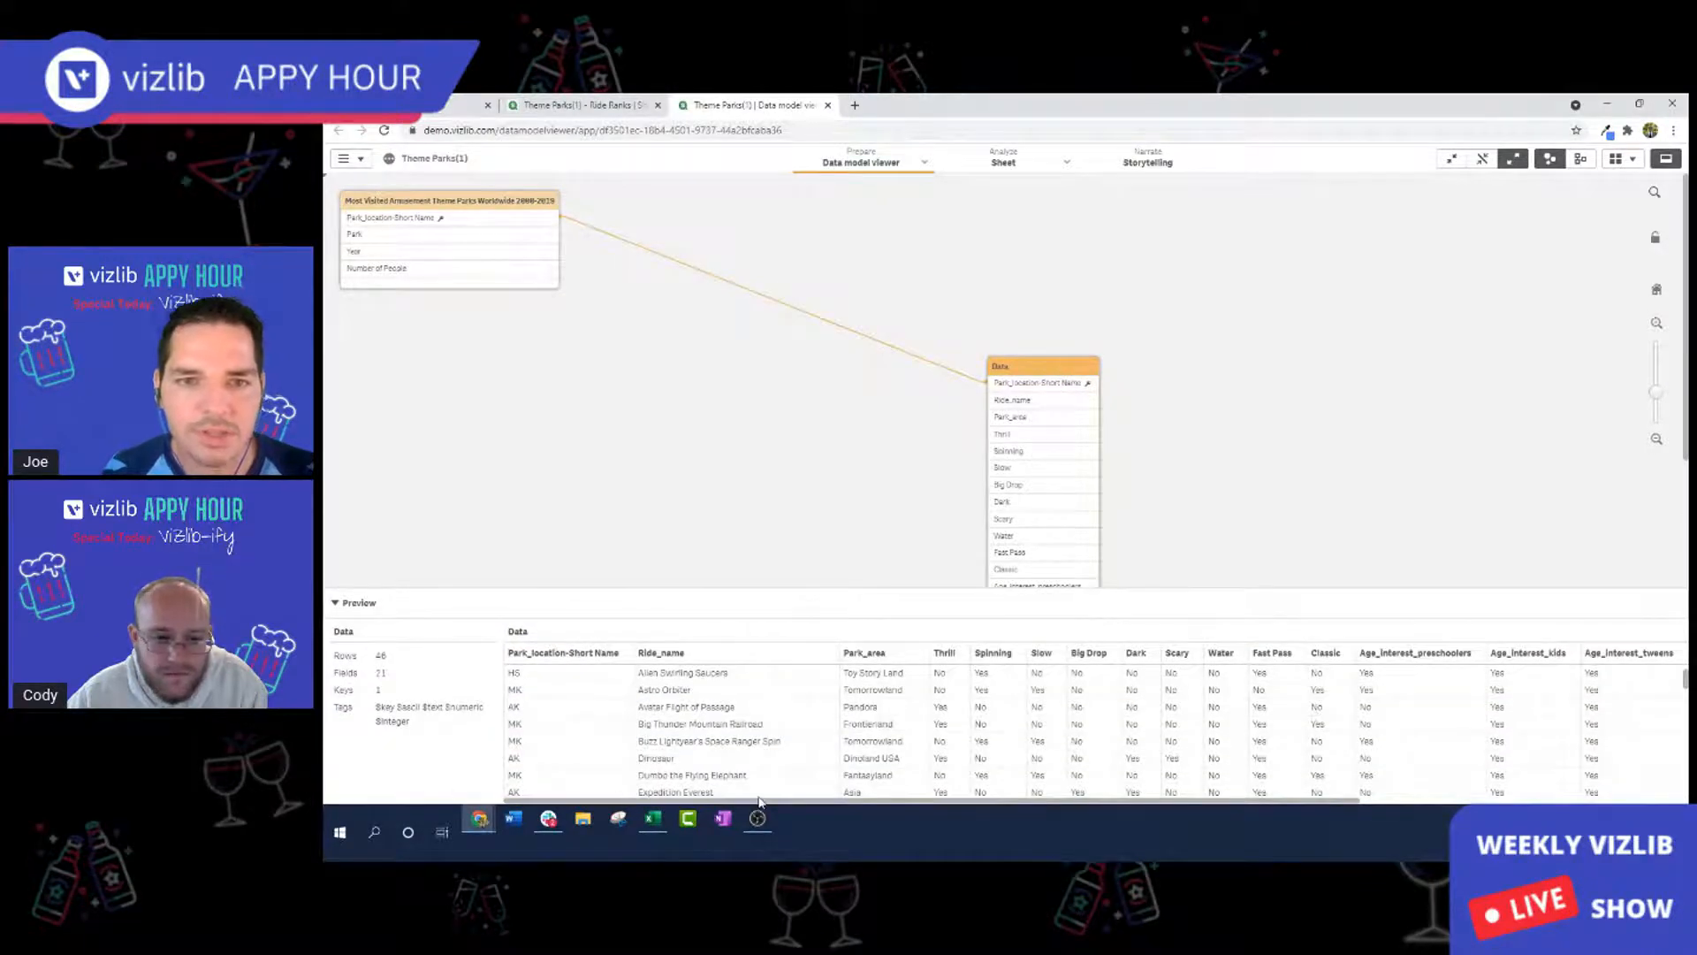
drag(759, 801, 1212, 810)
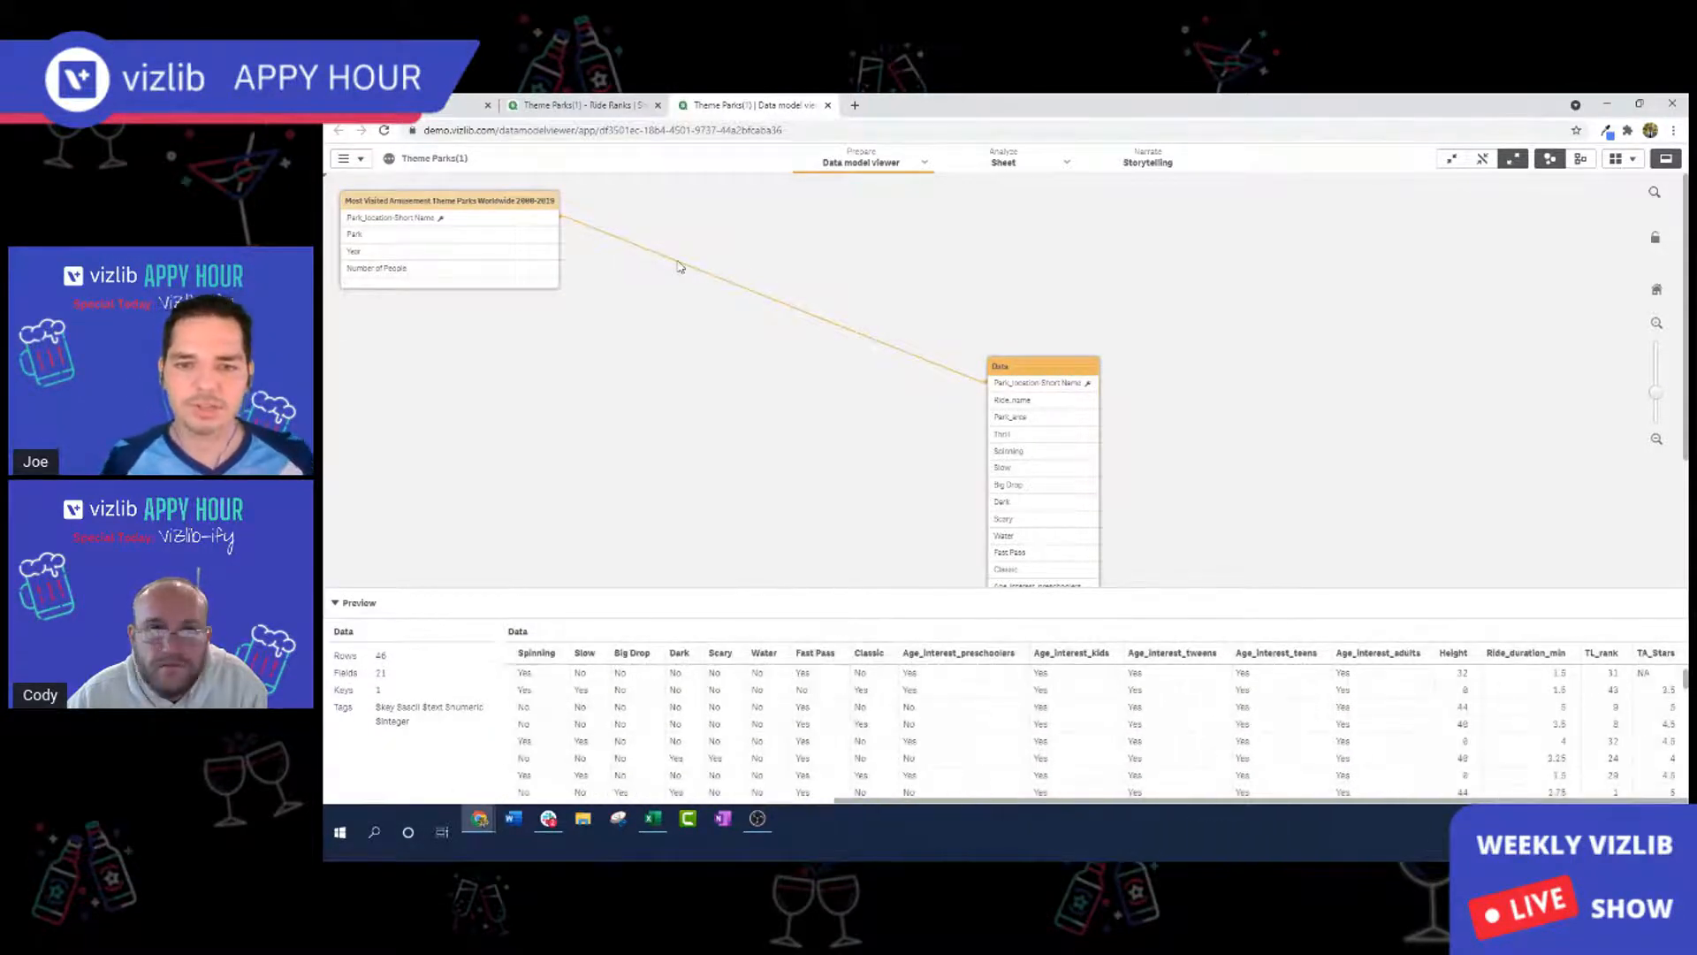
Open the data manager and preview the Most Visited Amusement Theme Parks Worldwide 2000-2019 table.
click(924, 162)
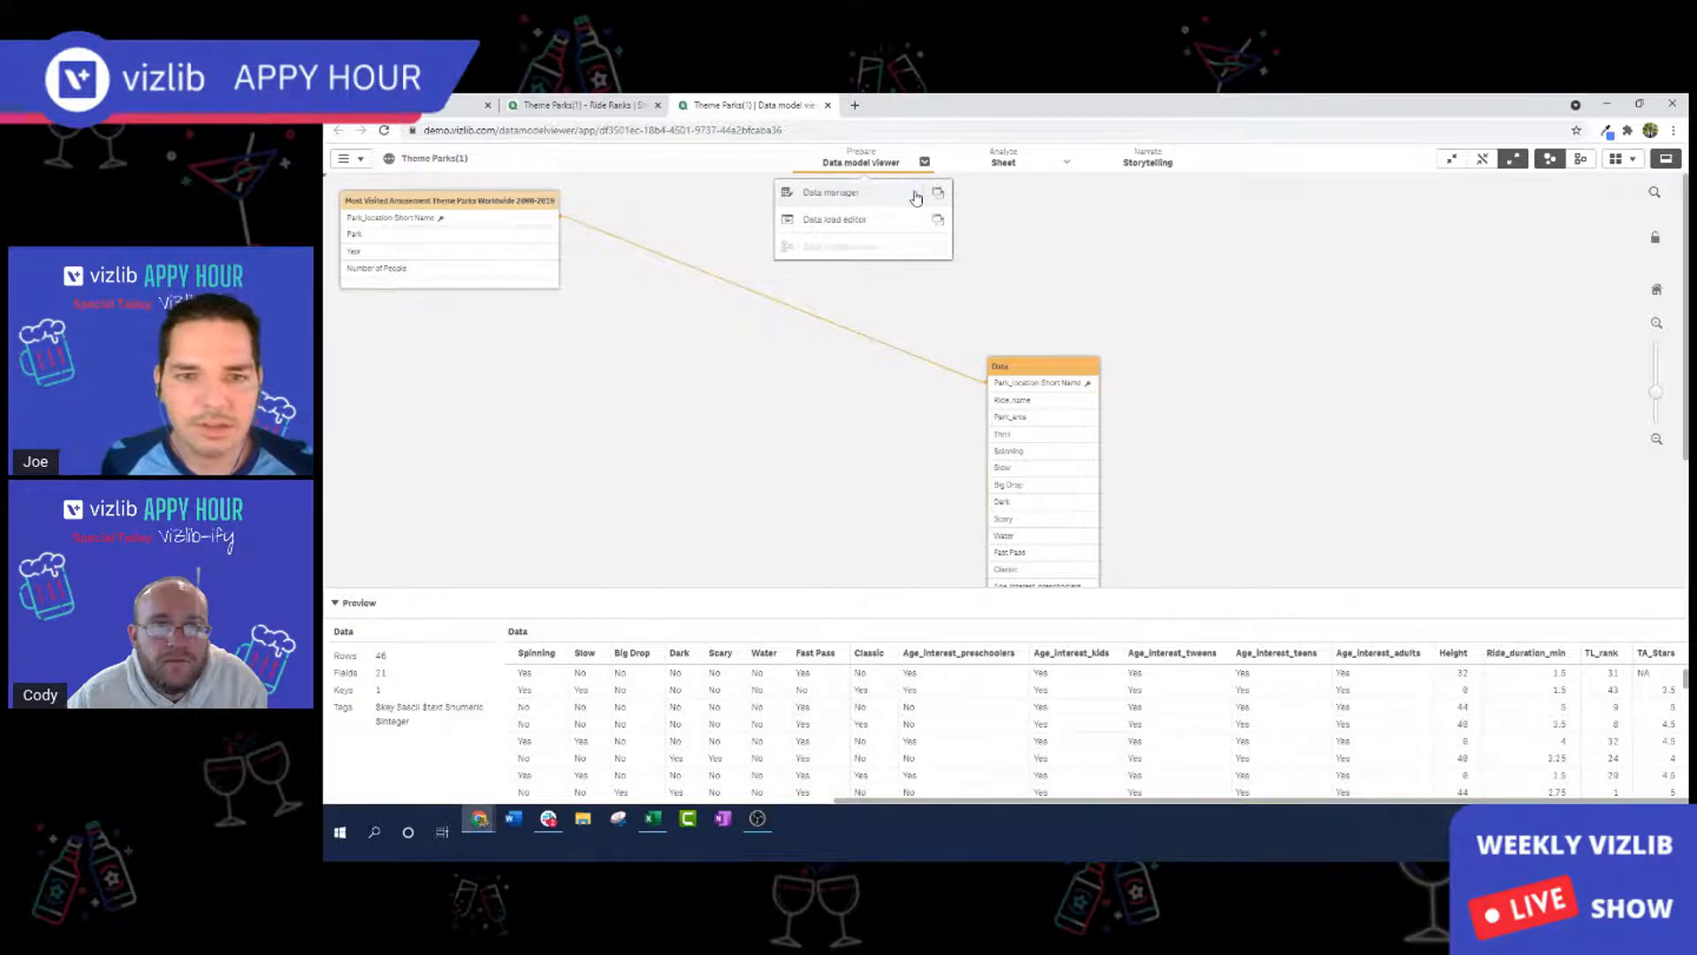
click(894, 197)
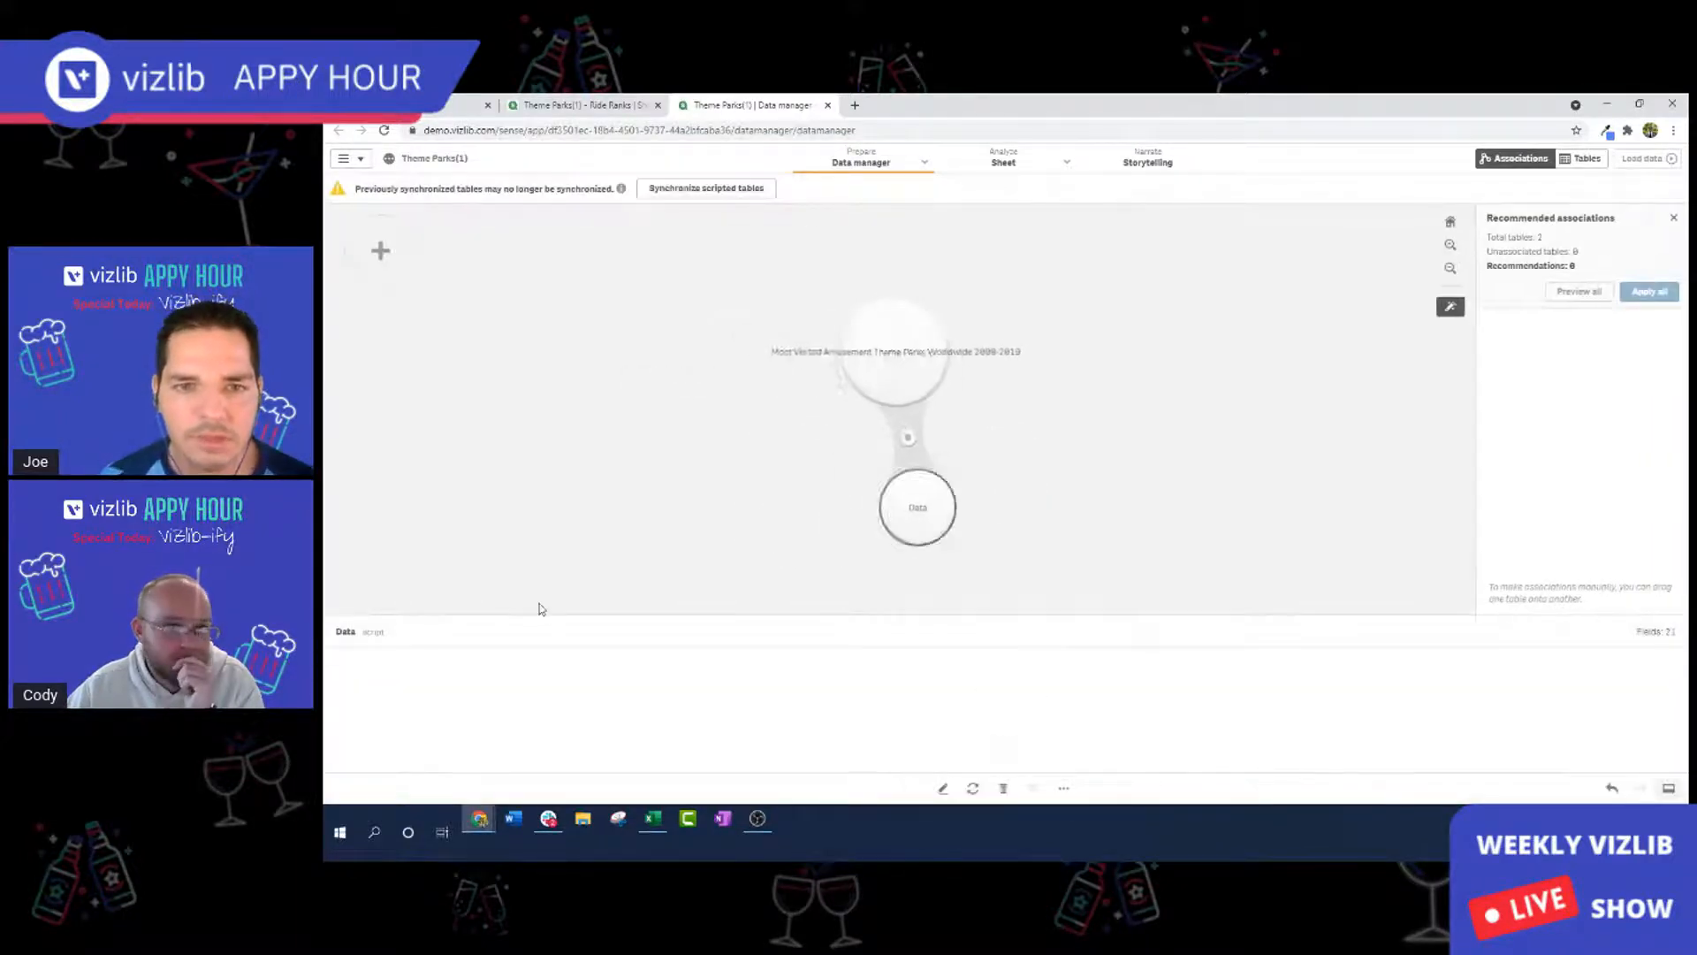
click(876, 304)
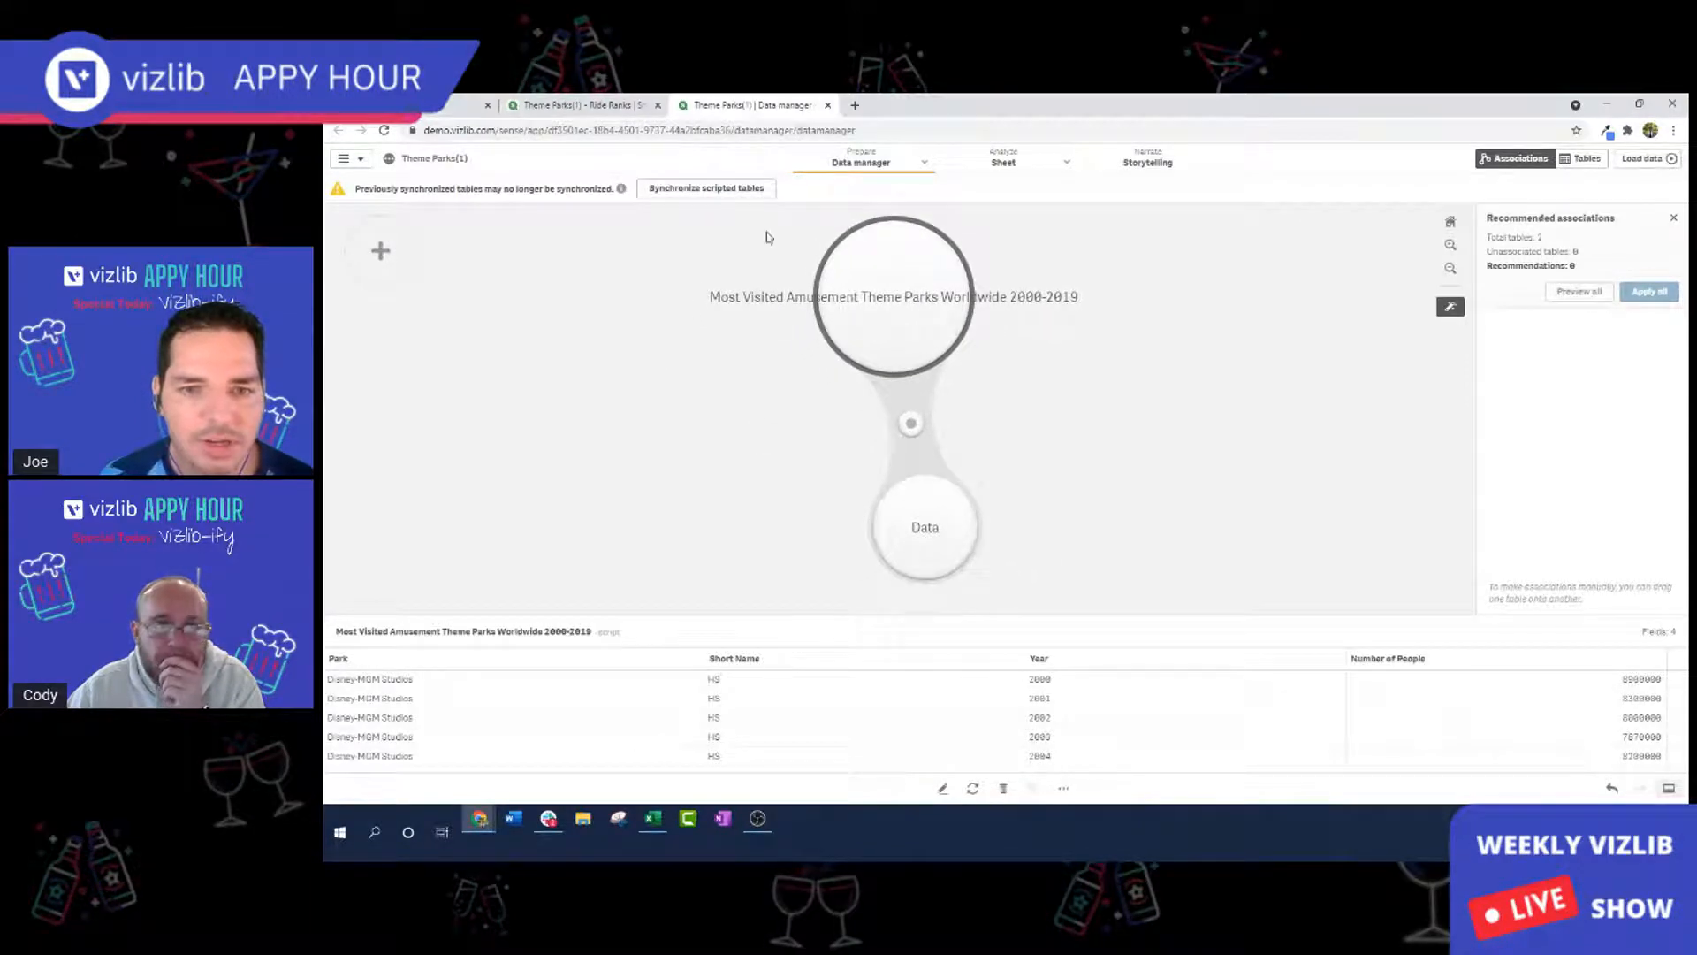
Open the data load editor and review the script's LOAD statements for the park visits and ride data files.
click(923, 162)
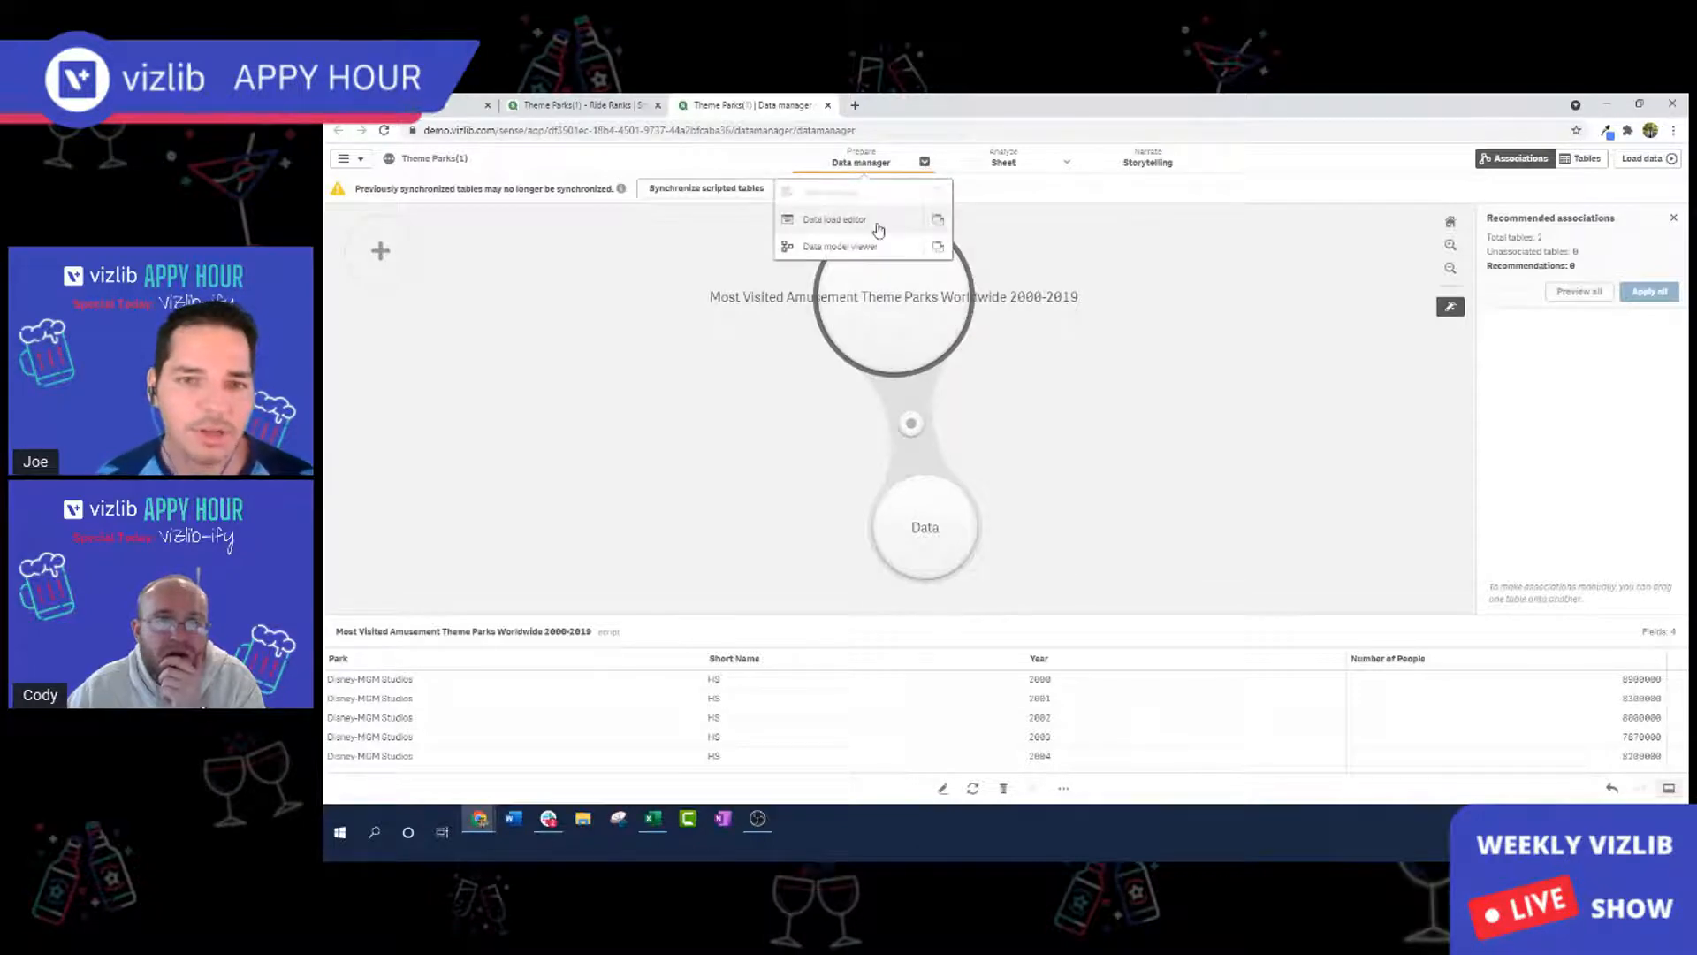
click(878, 229)
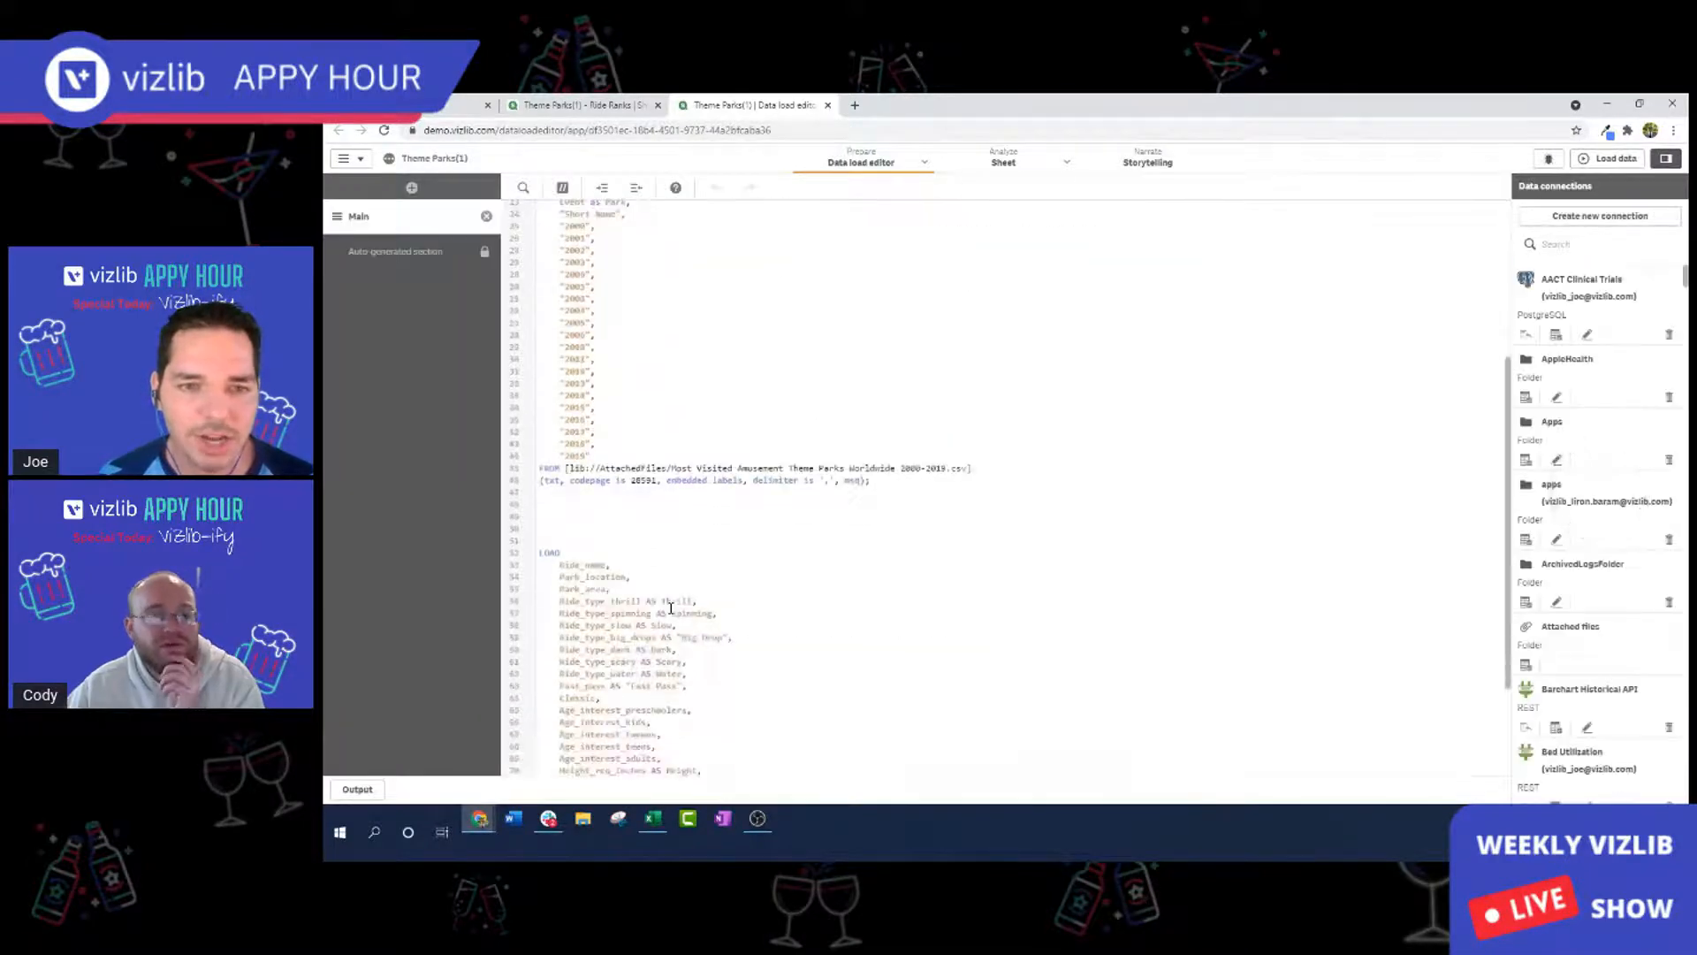
scroll(671, 608, down, 4)
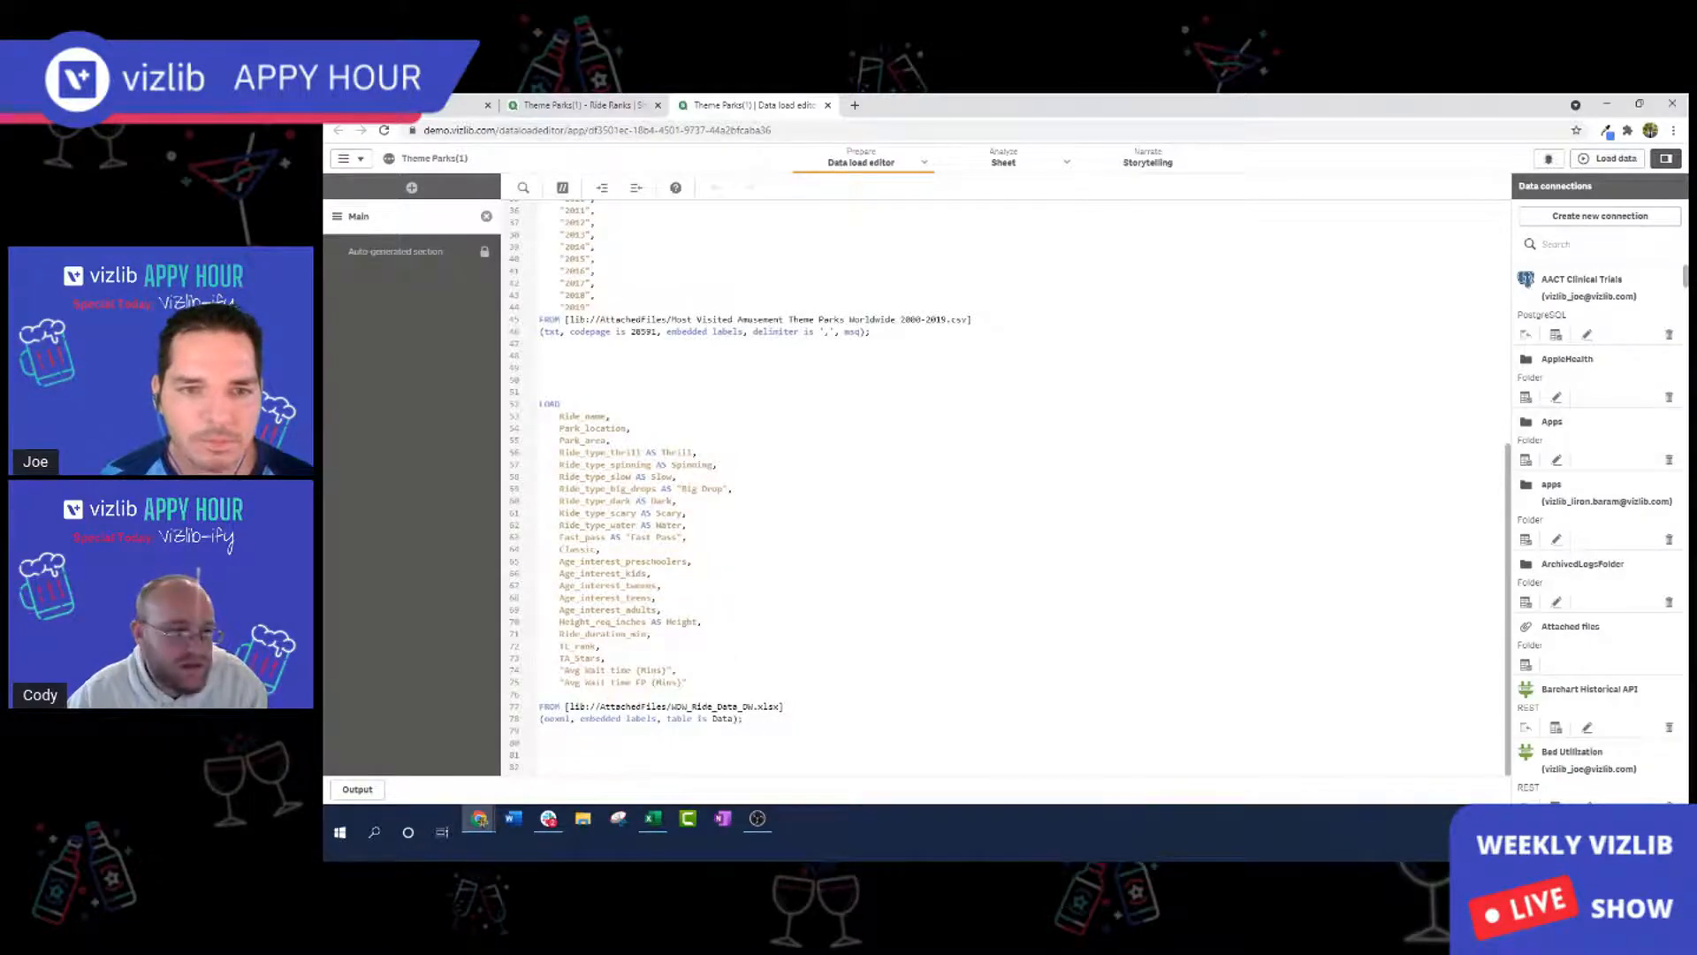
key(alt+Tab)
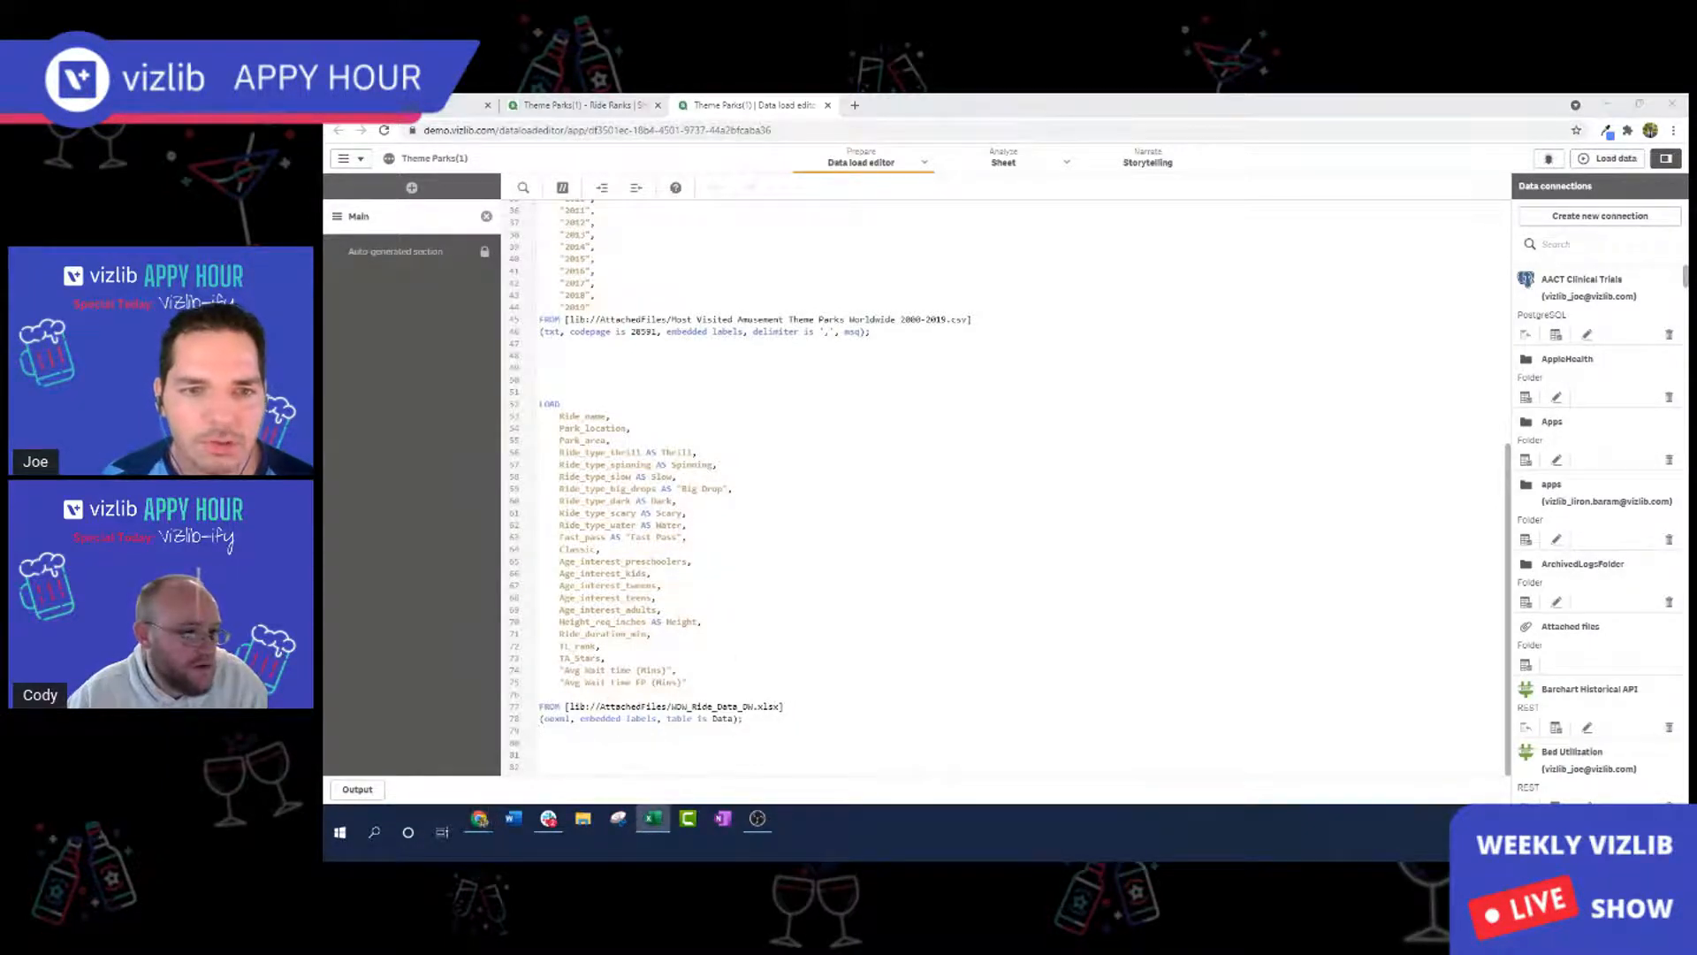
key(alt+Tab)
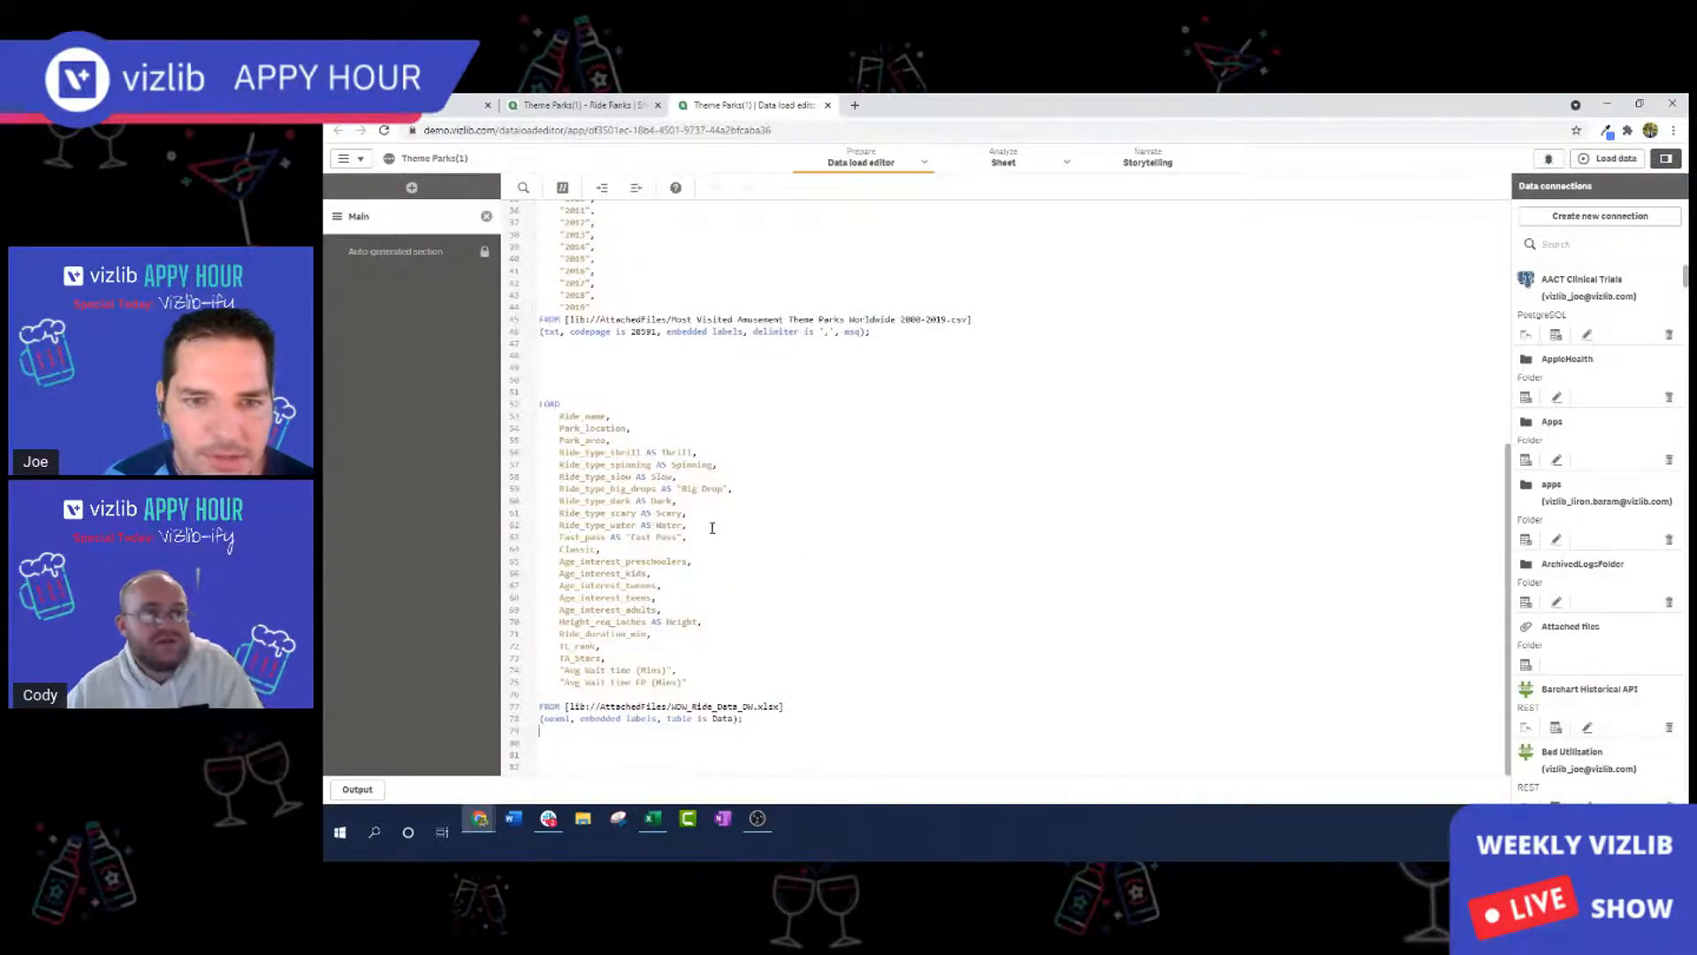
scroll(694, 378, up, 4)
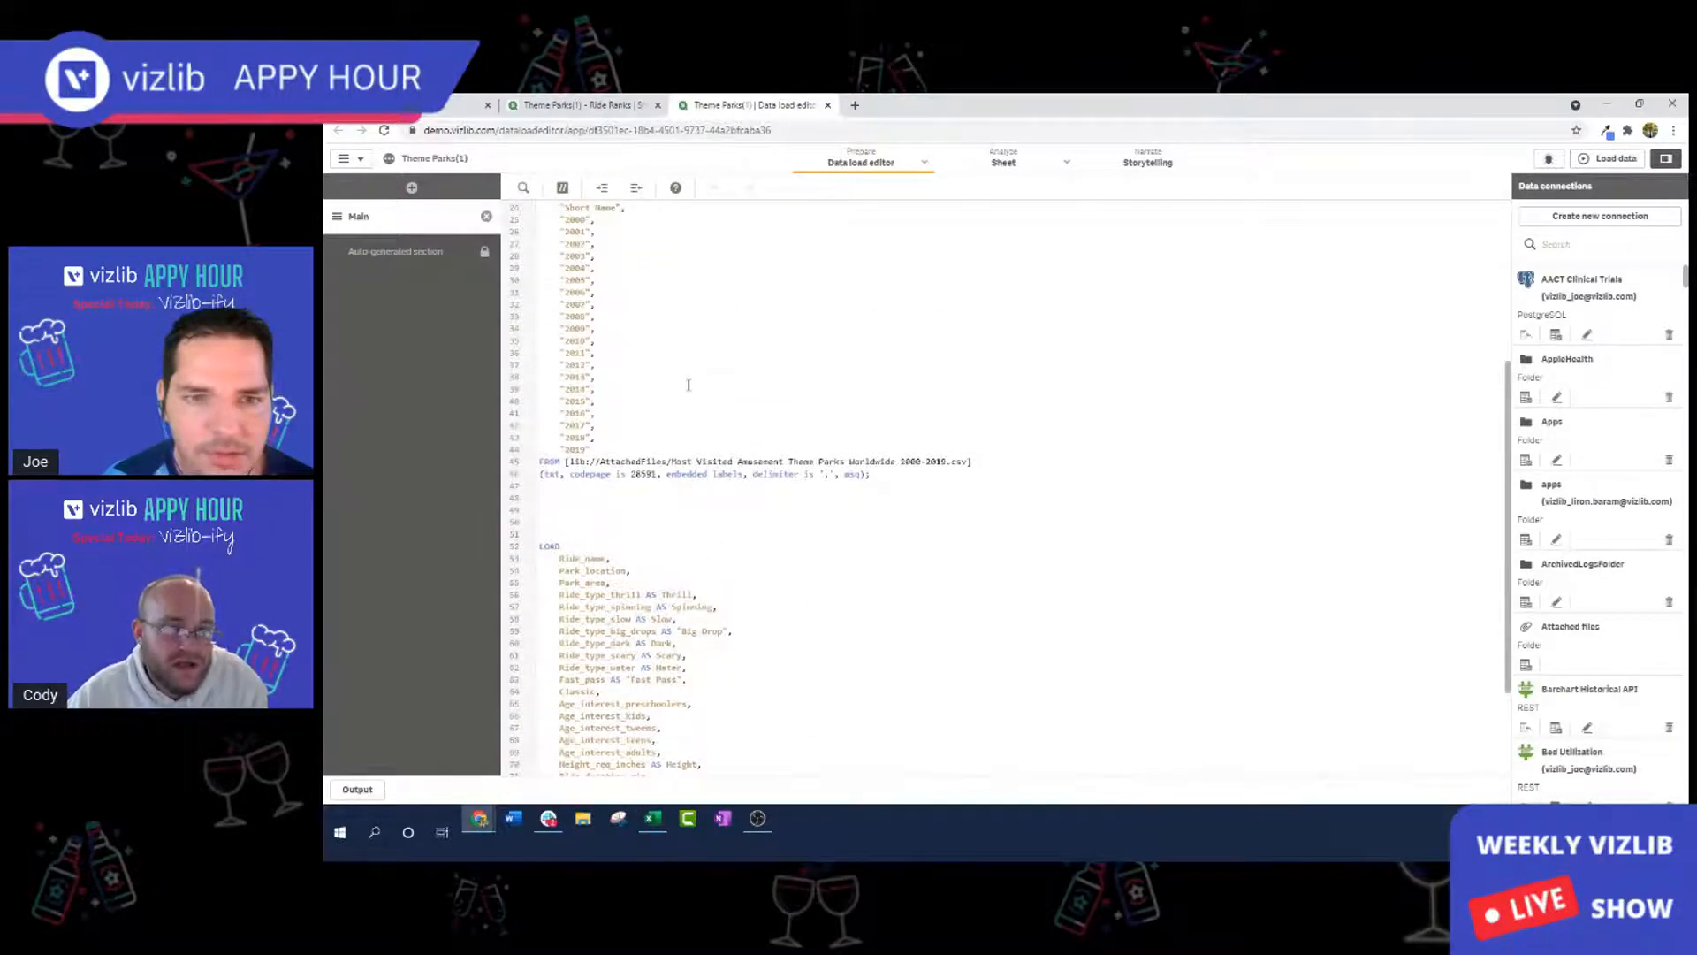
scroll(689, 384, down, 4)
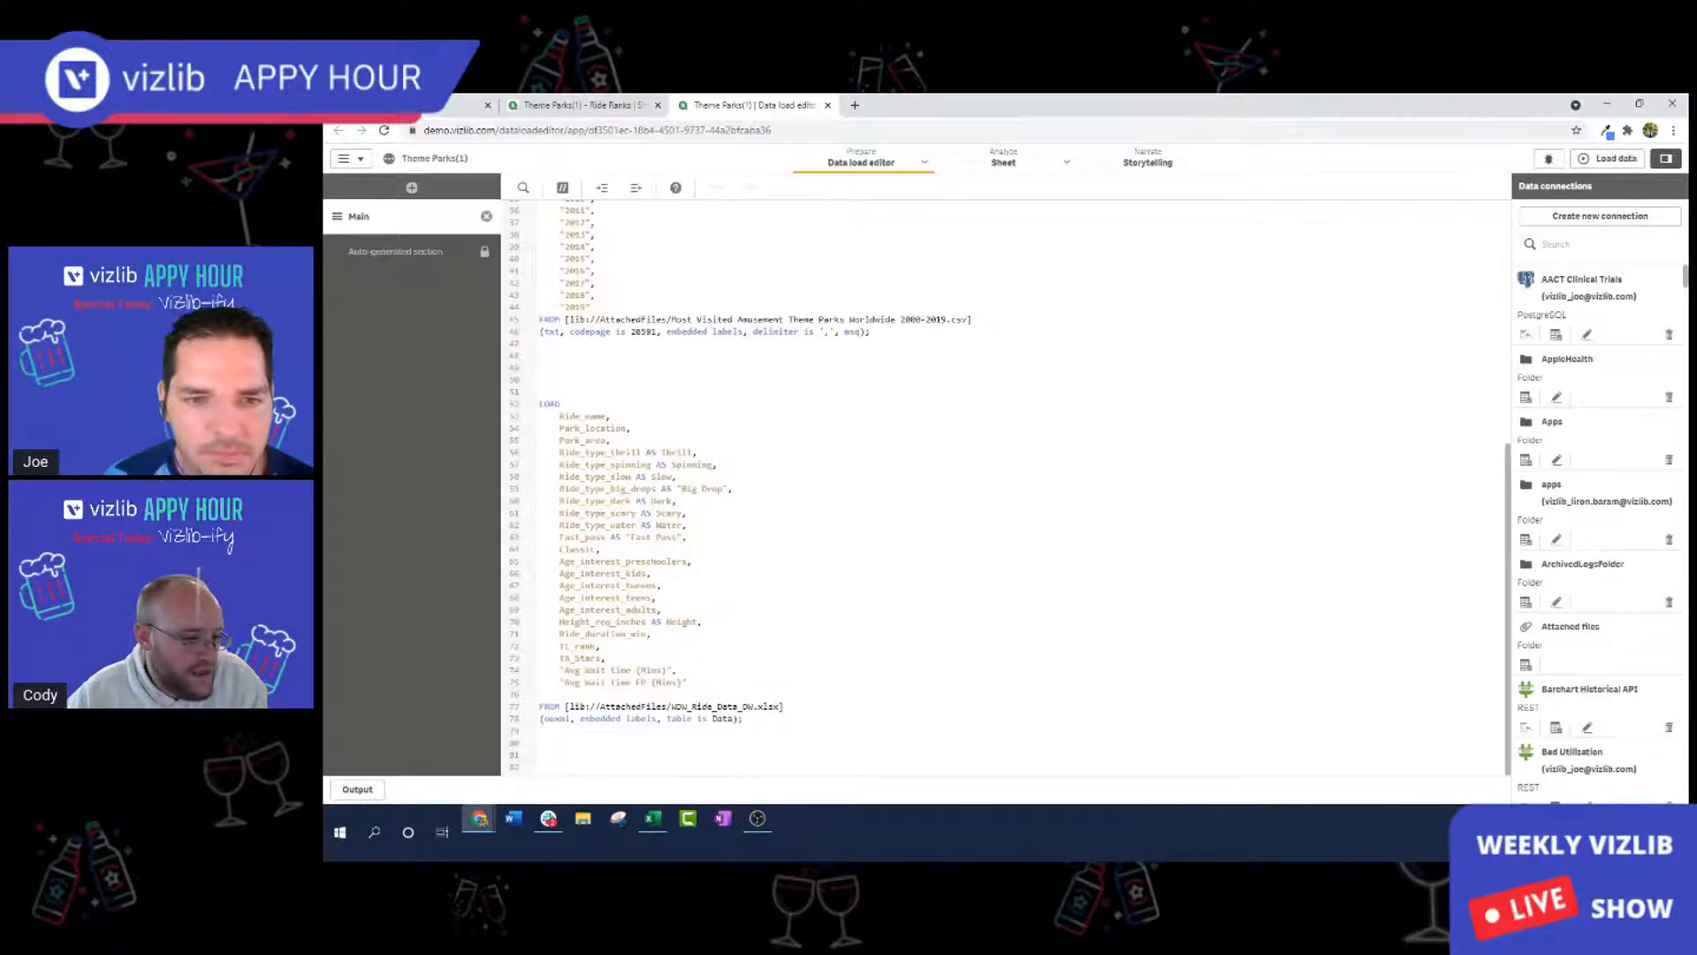
key(super+e)
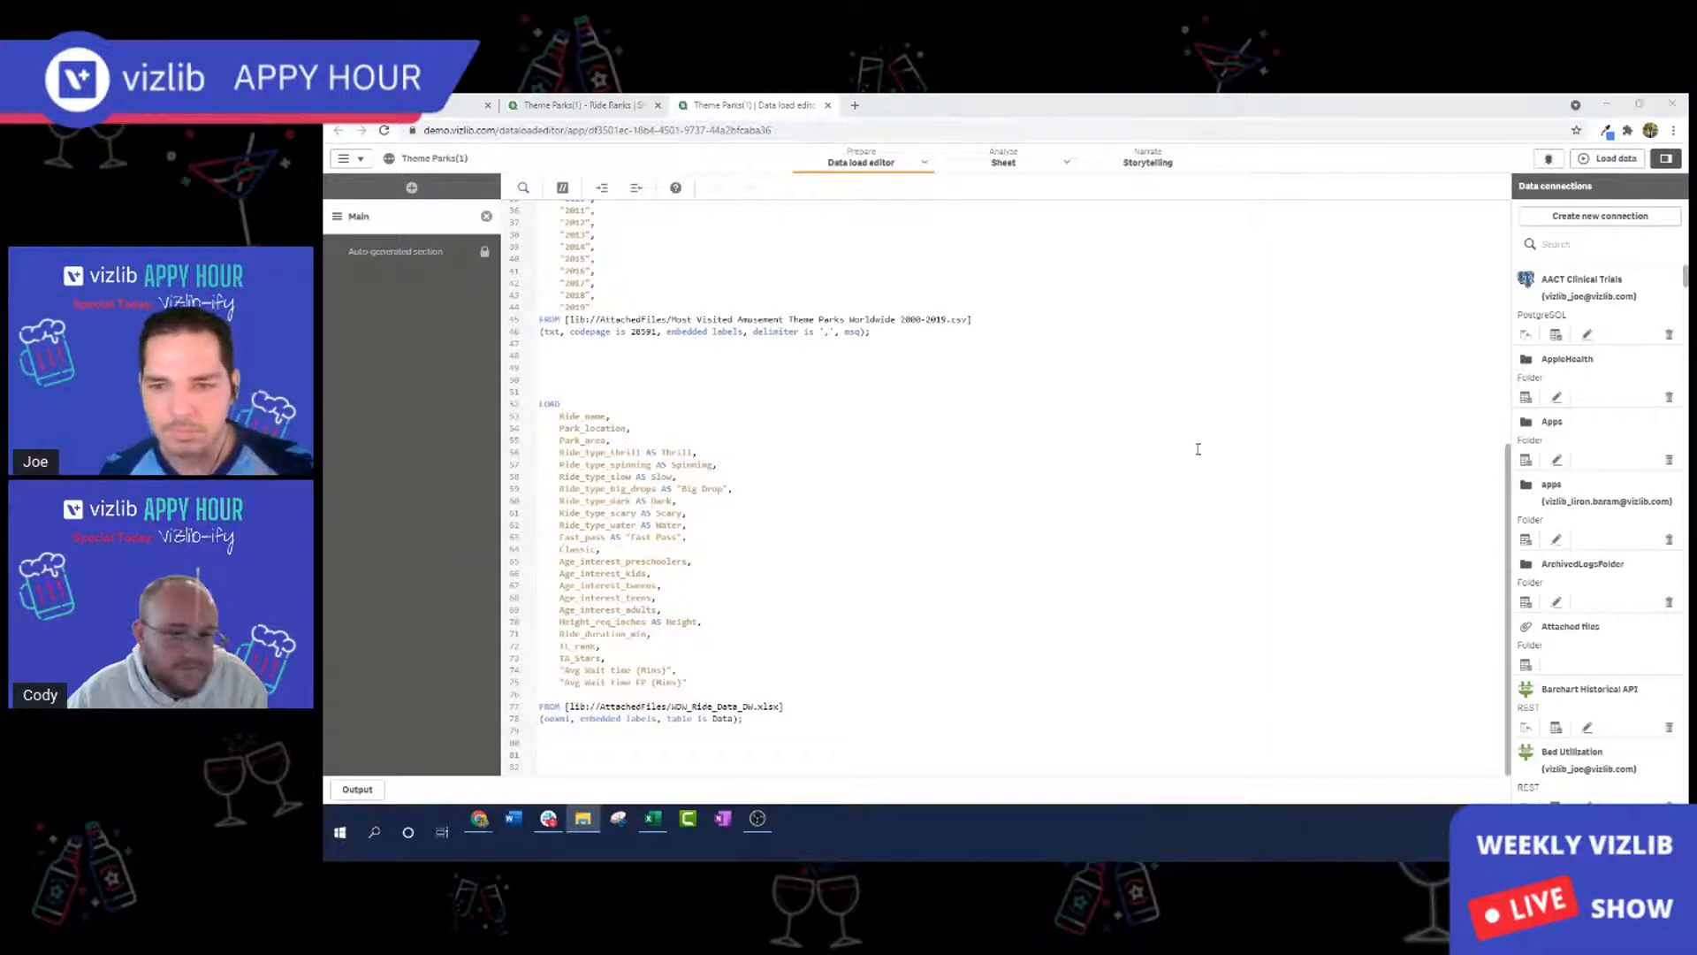
Insert a load script for all fields of the Data sheet from the attached file WDW_Ride_Data_DW.xlsx.
click(1526, 664)
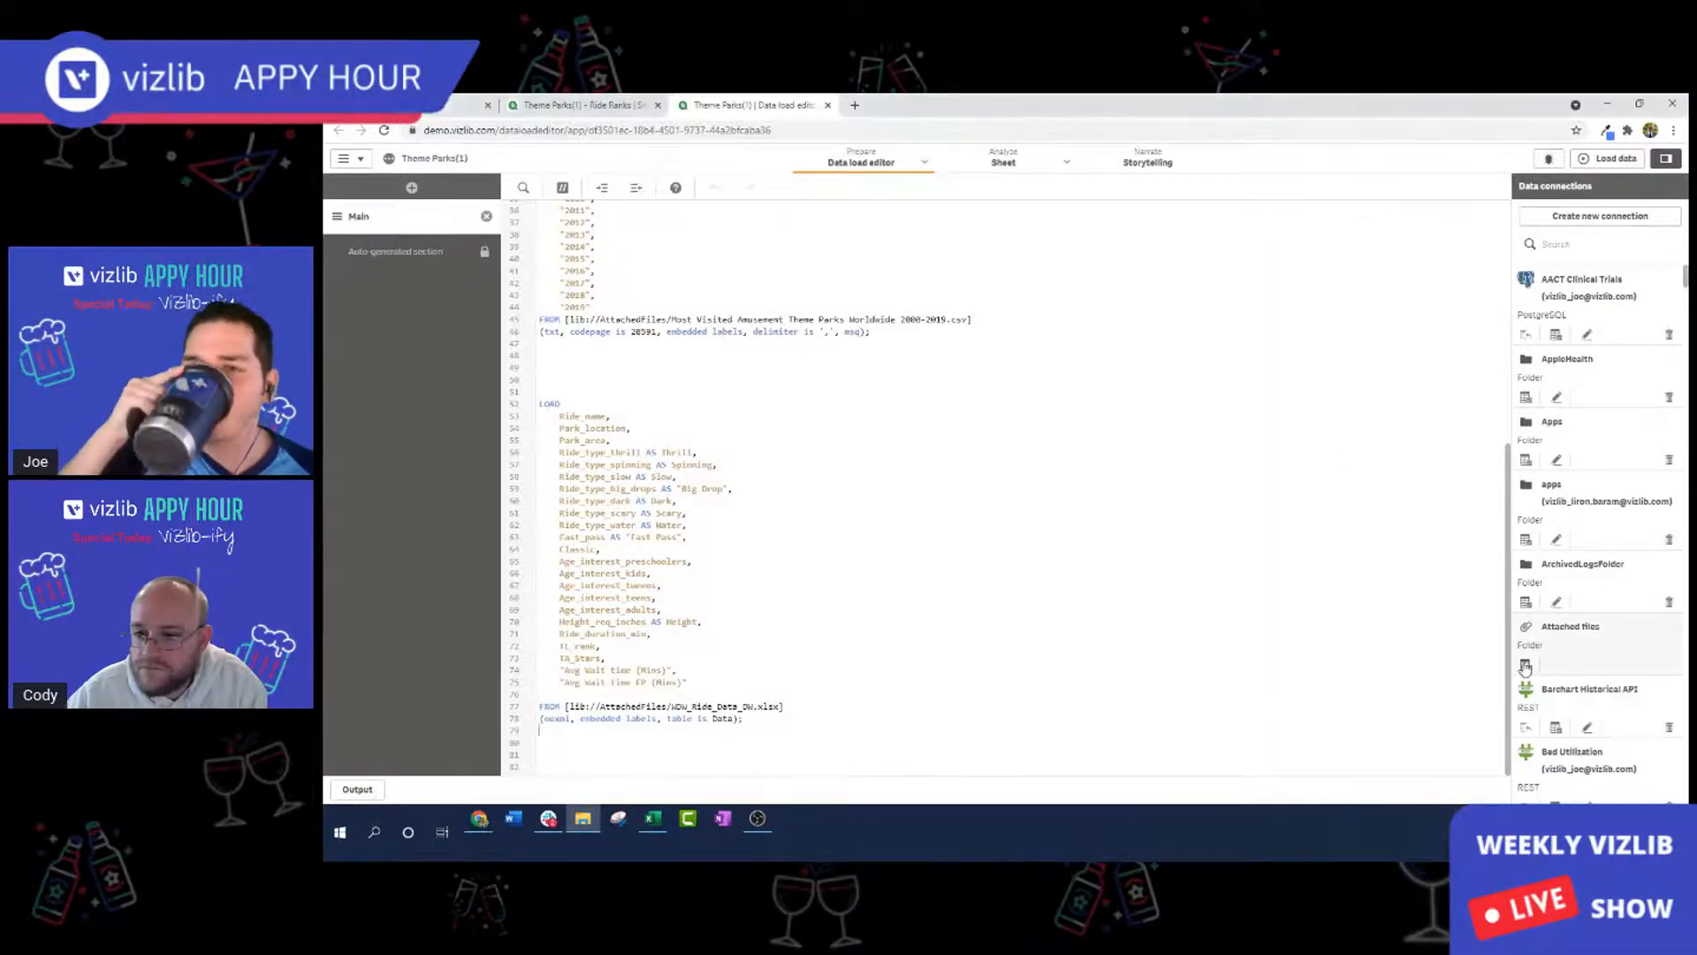
drag(1202, 513, 1161, 514)
click(1110, 523)
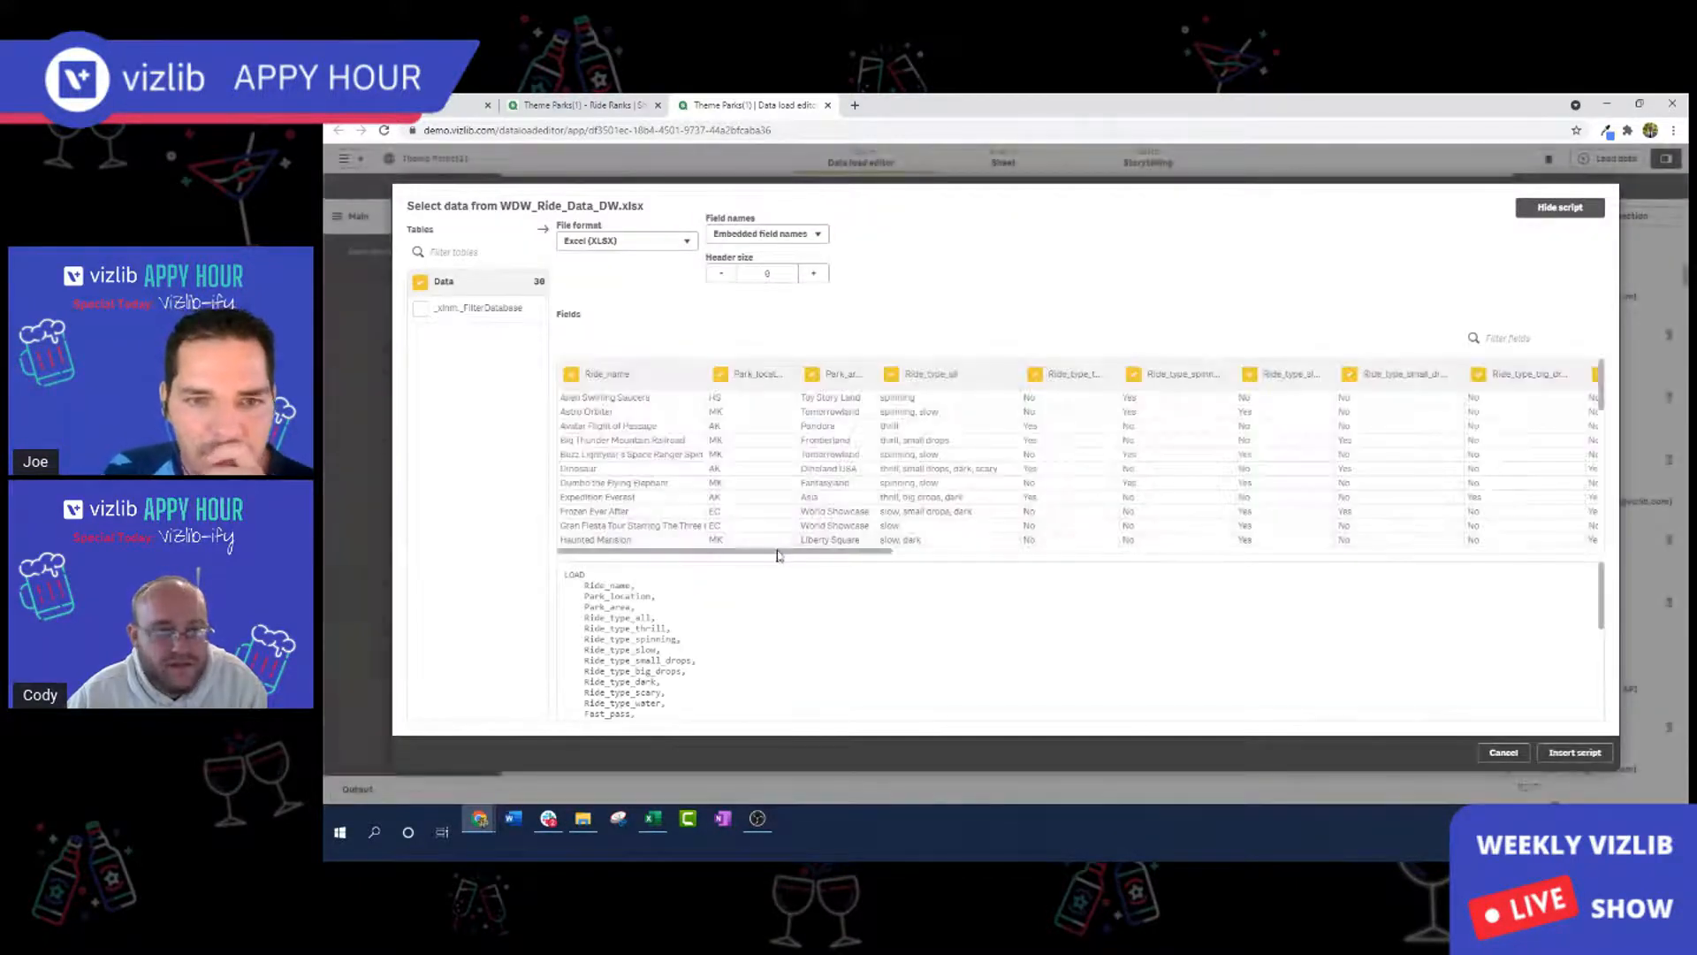
drag(778, 551, 1486, 550)
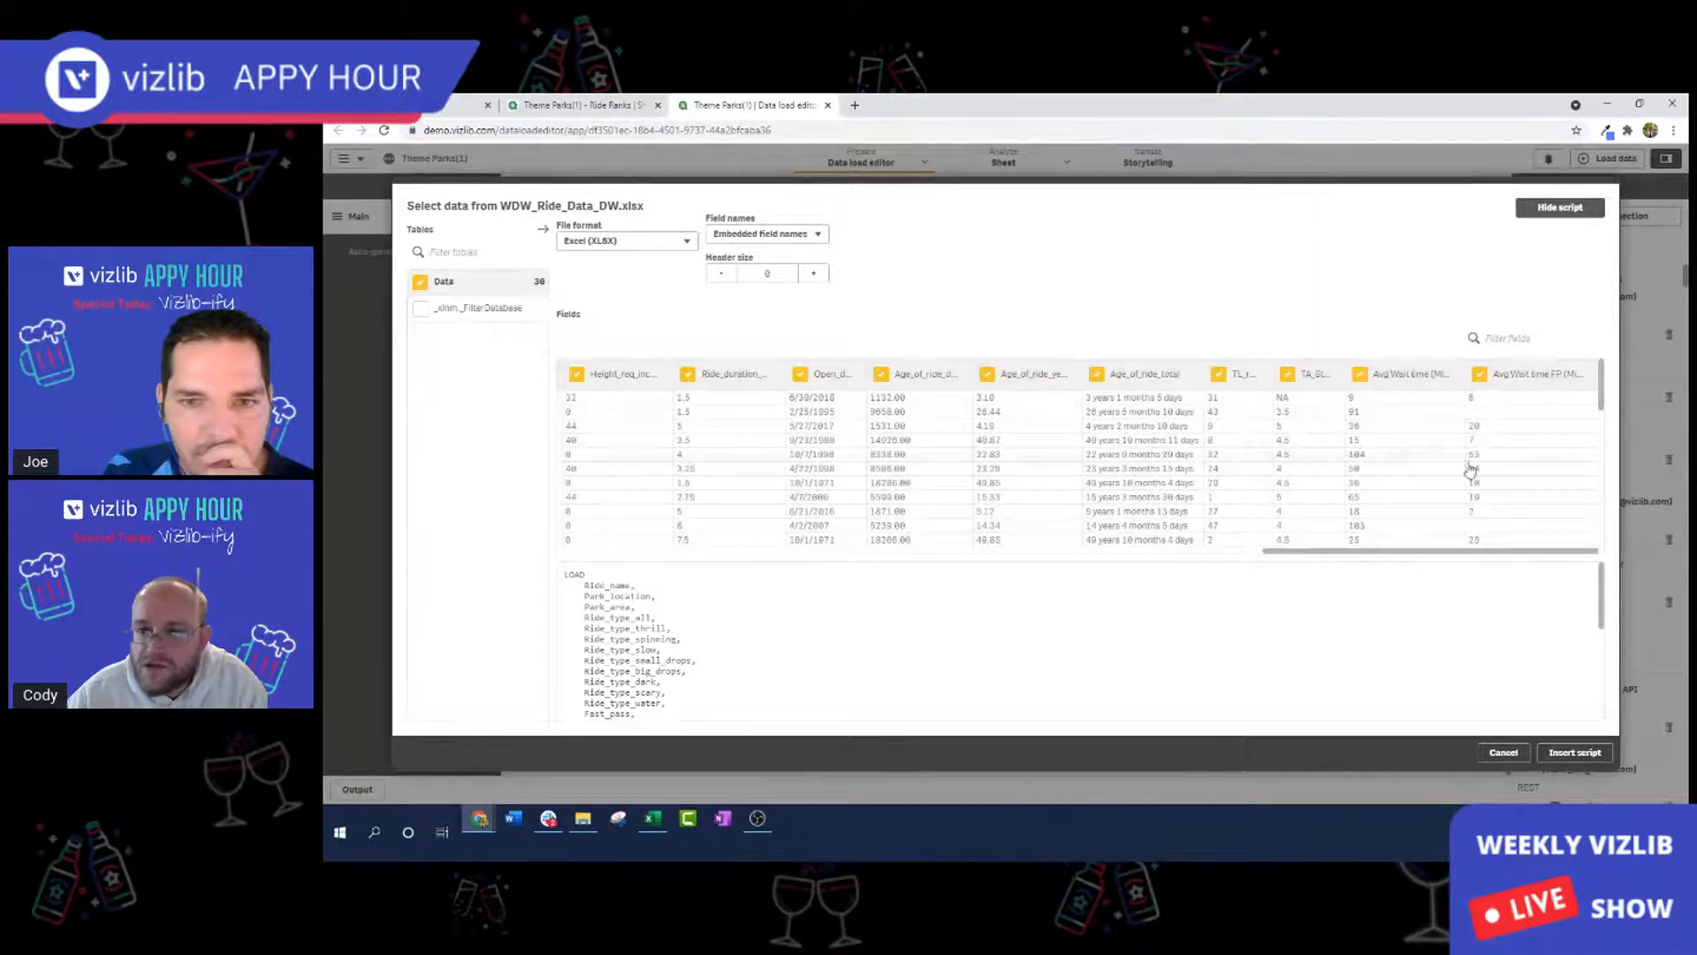
scroll(1191, 650, down, 5)
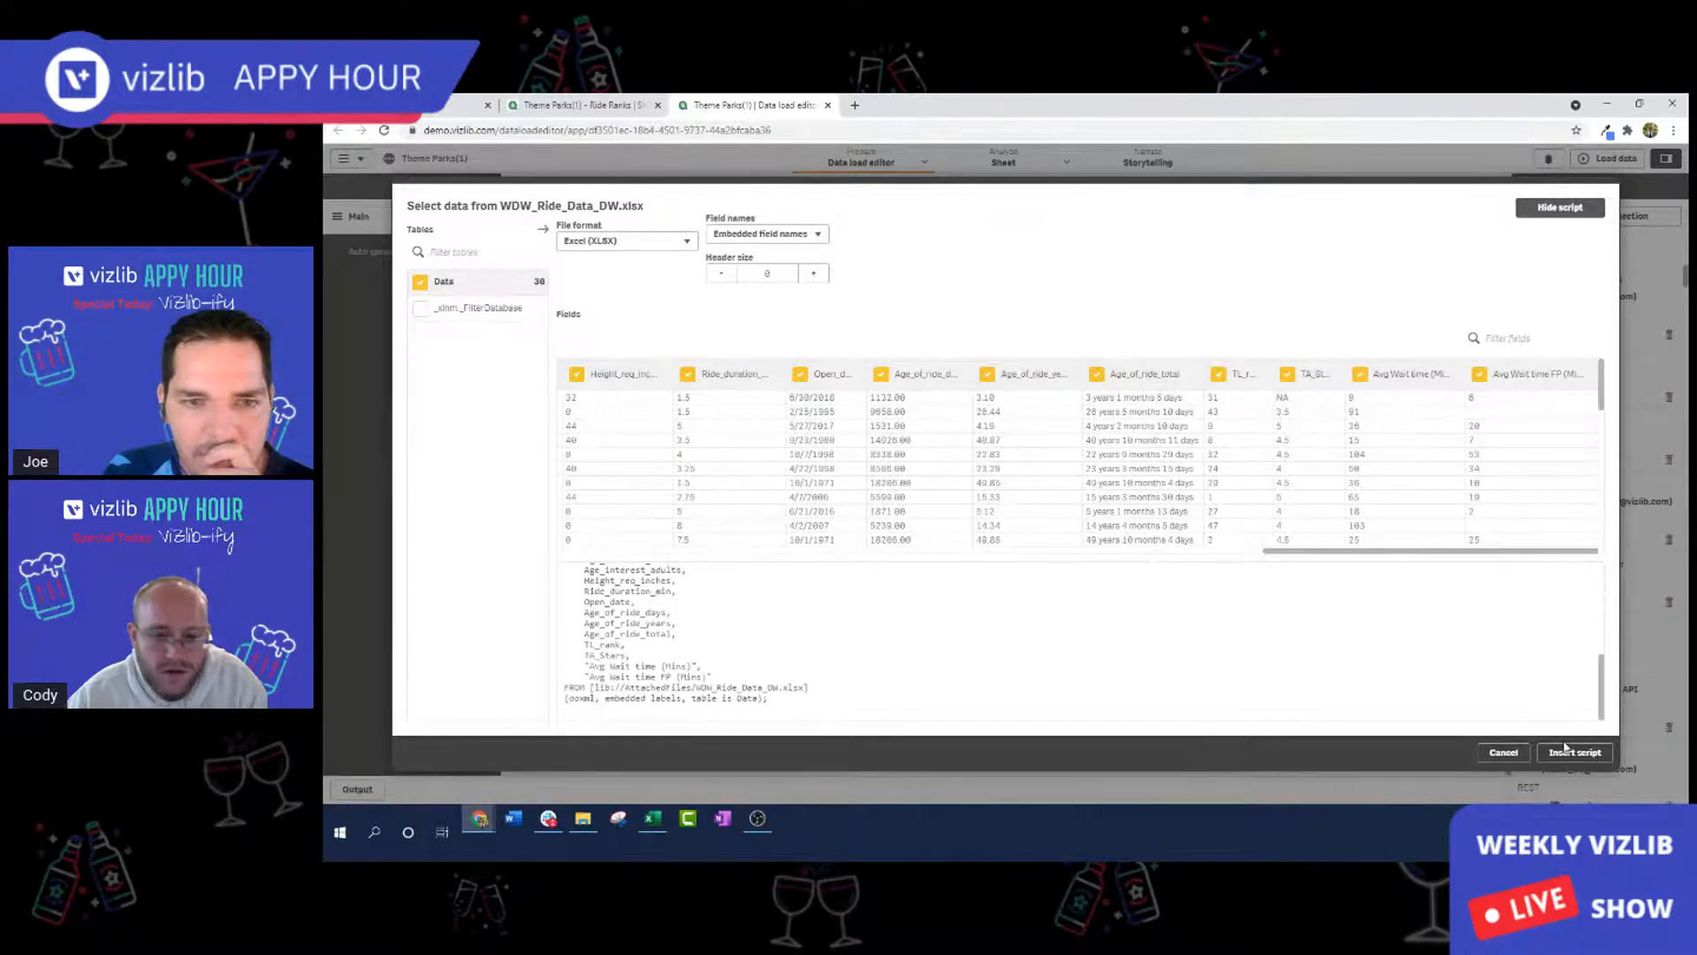
click(1576, 753)
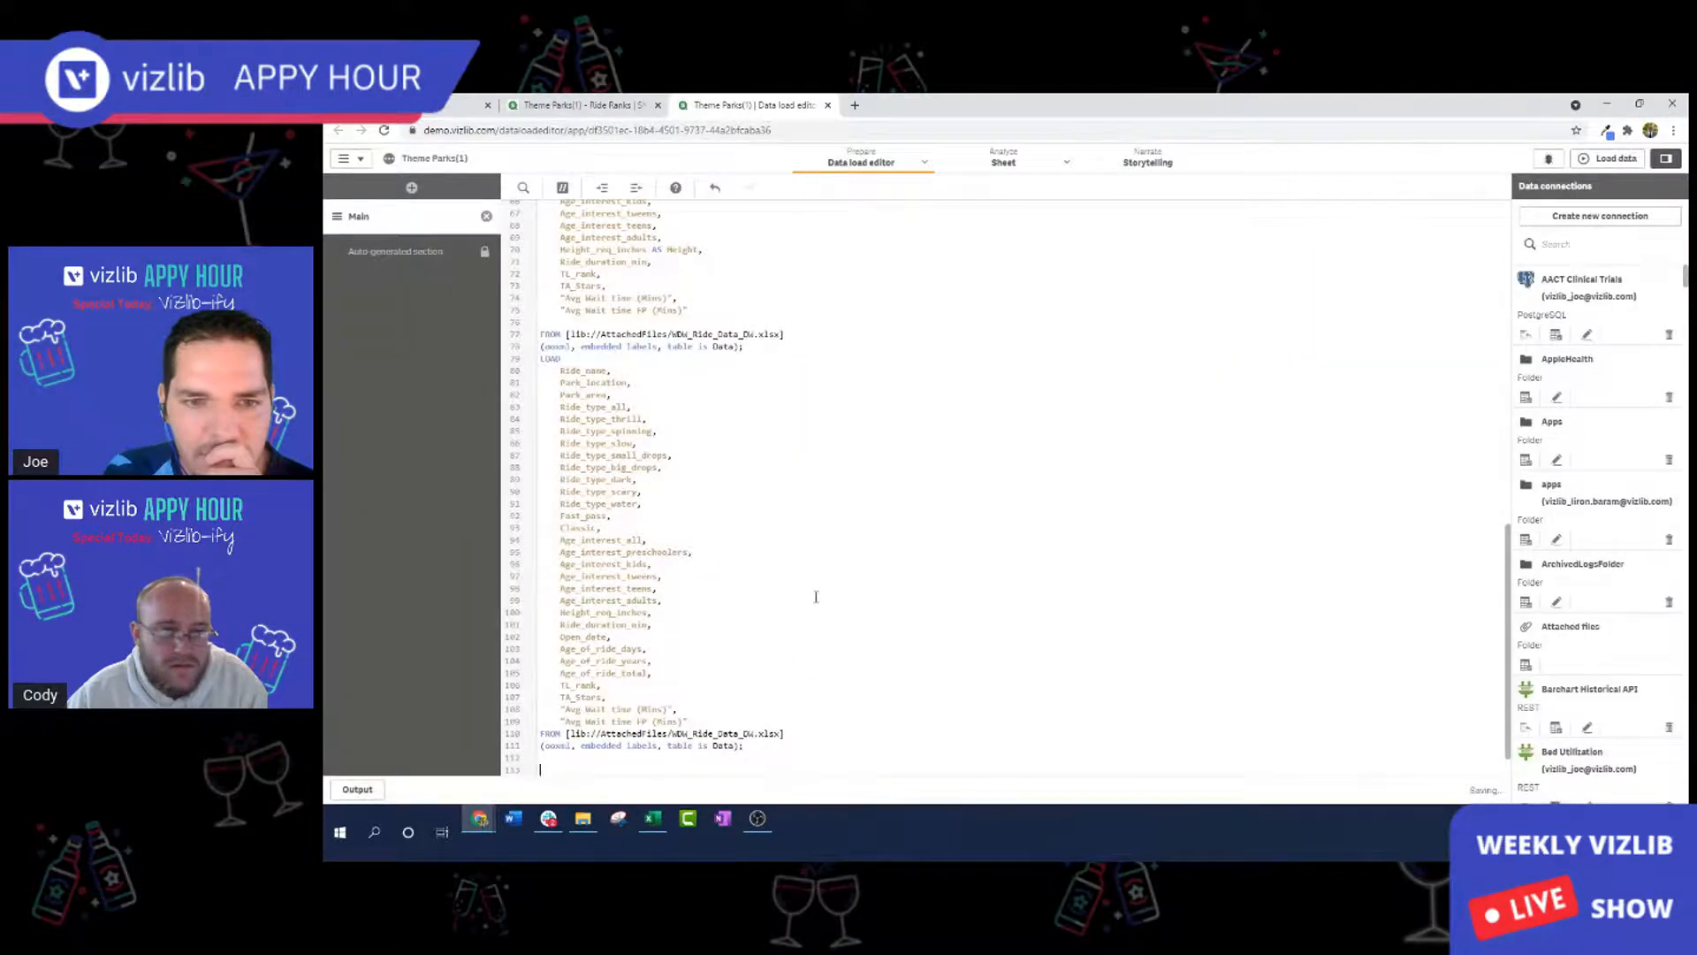
Try deleting the field list of the newly inserted ride data LOAD statement, and undo the deletion.
scroll(766, 633, up, 15)
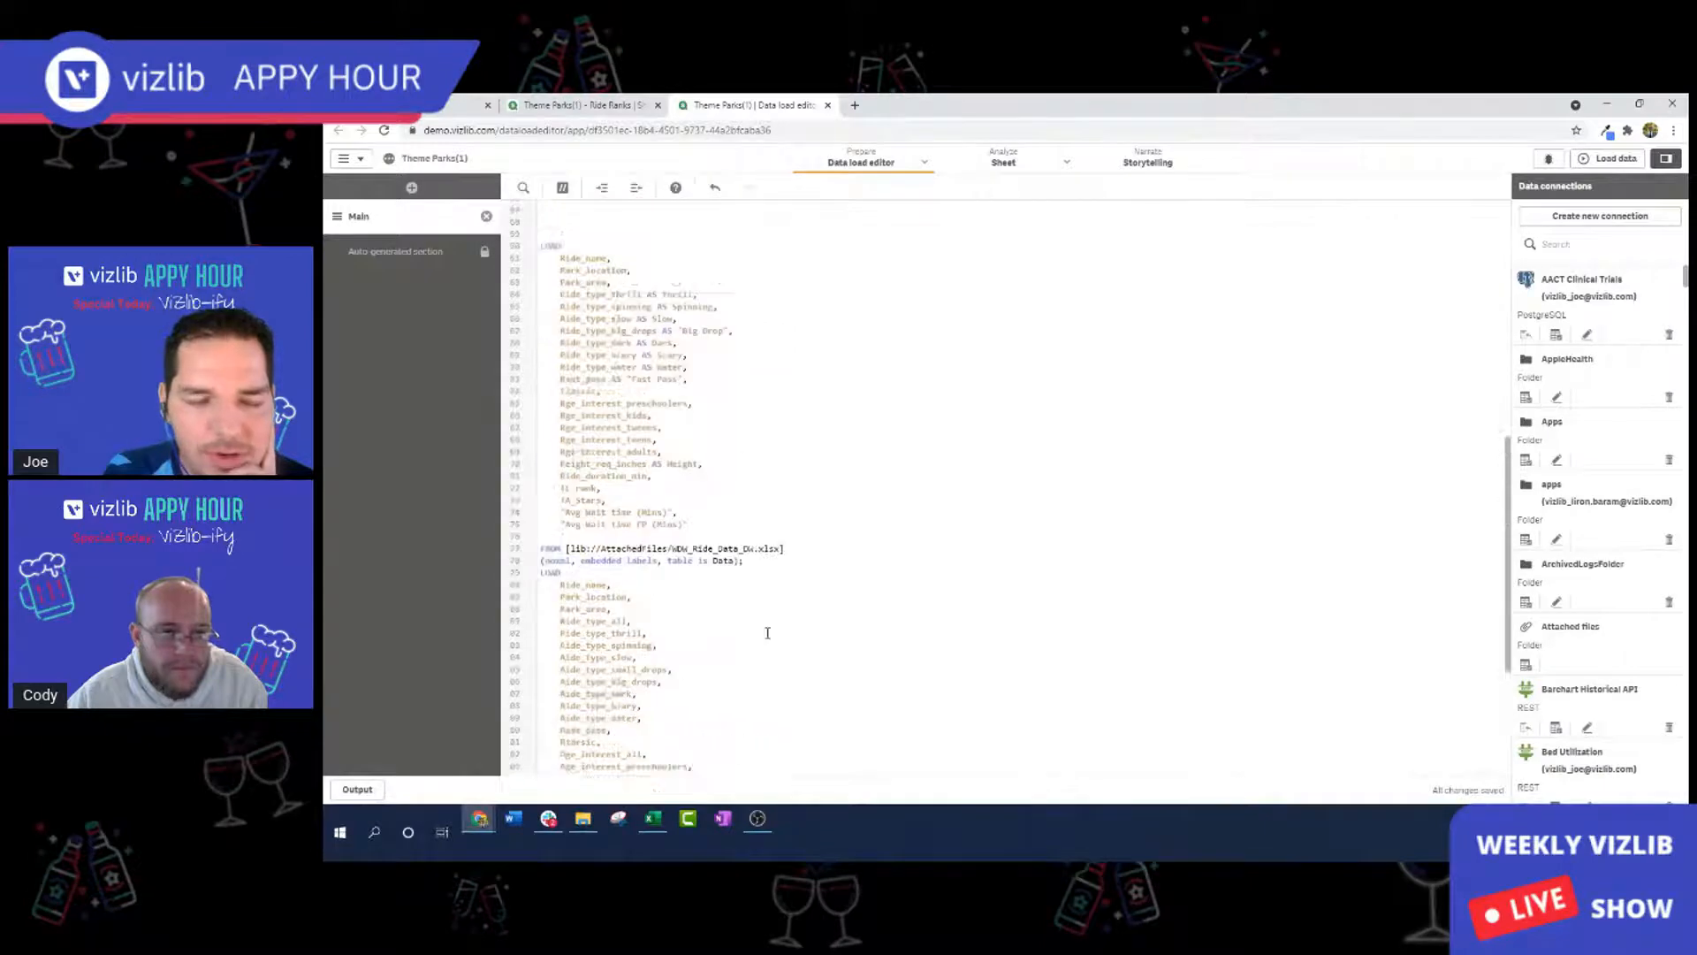
scroll(768, 633, down, 8)
scroll(767, 633, down, 10)
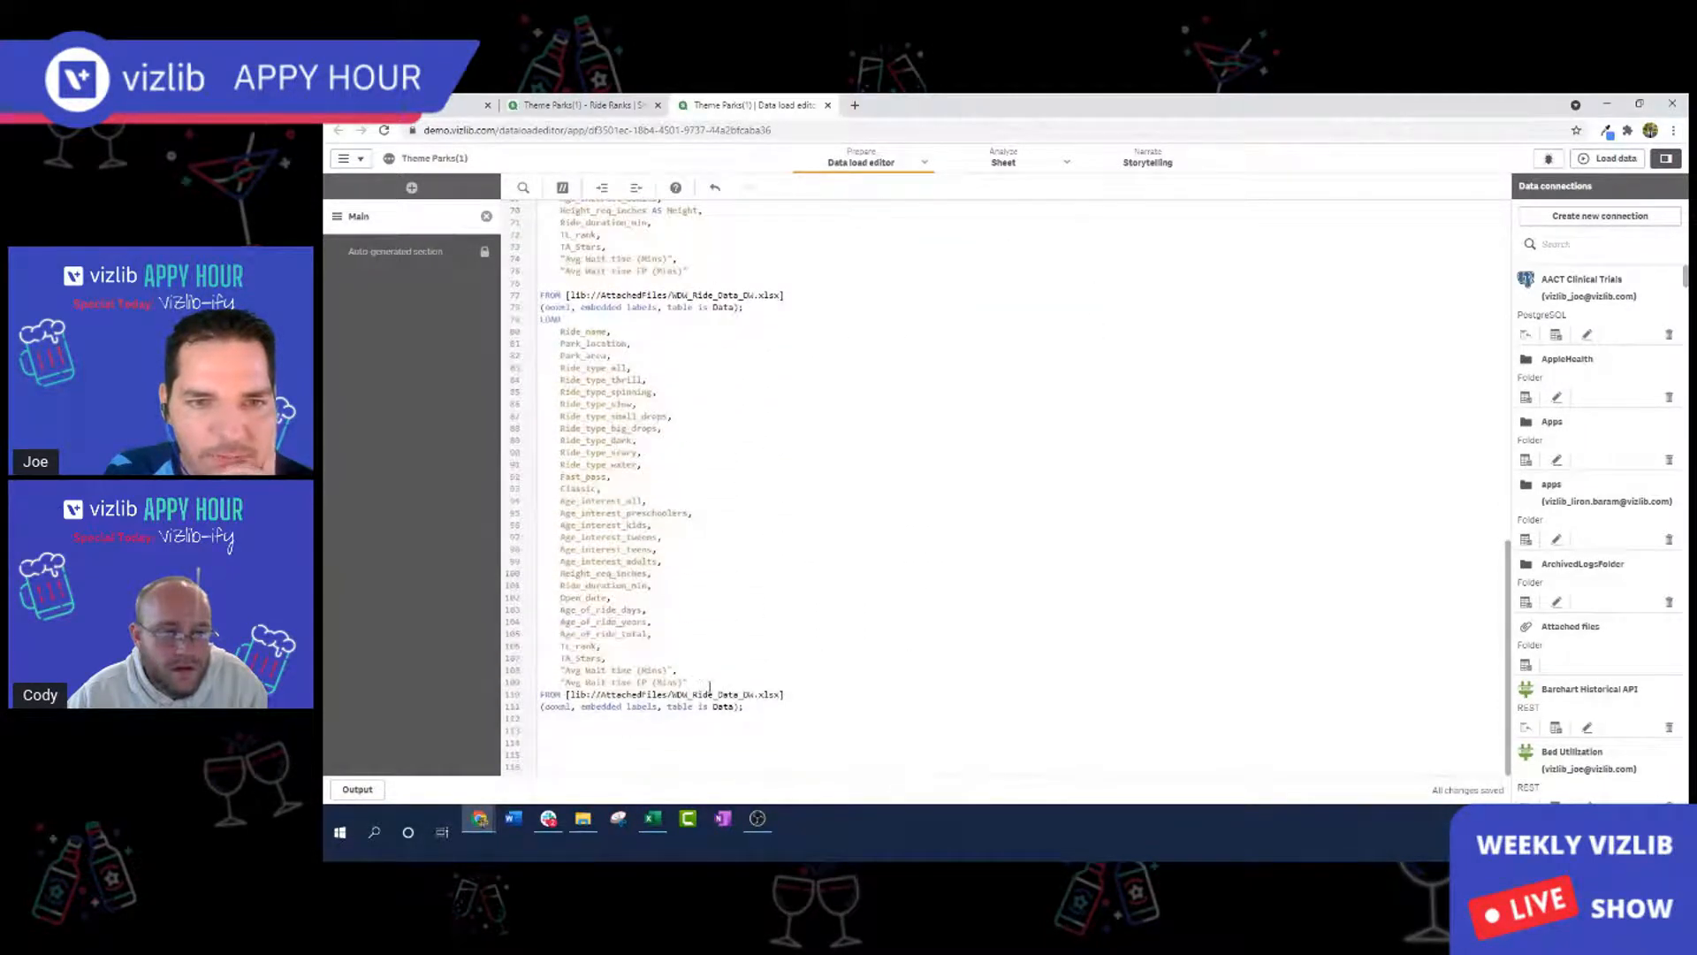
drag(700, 680, 474, 328)
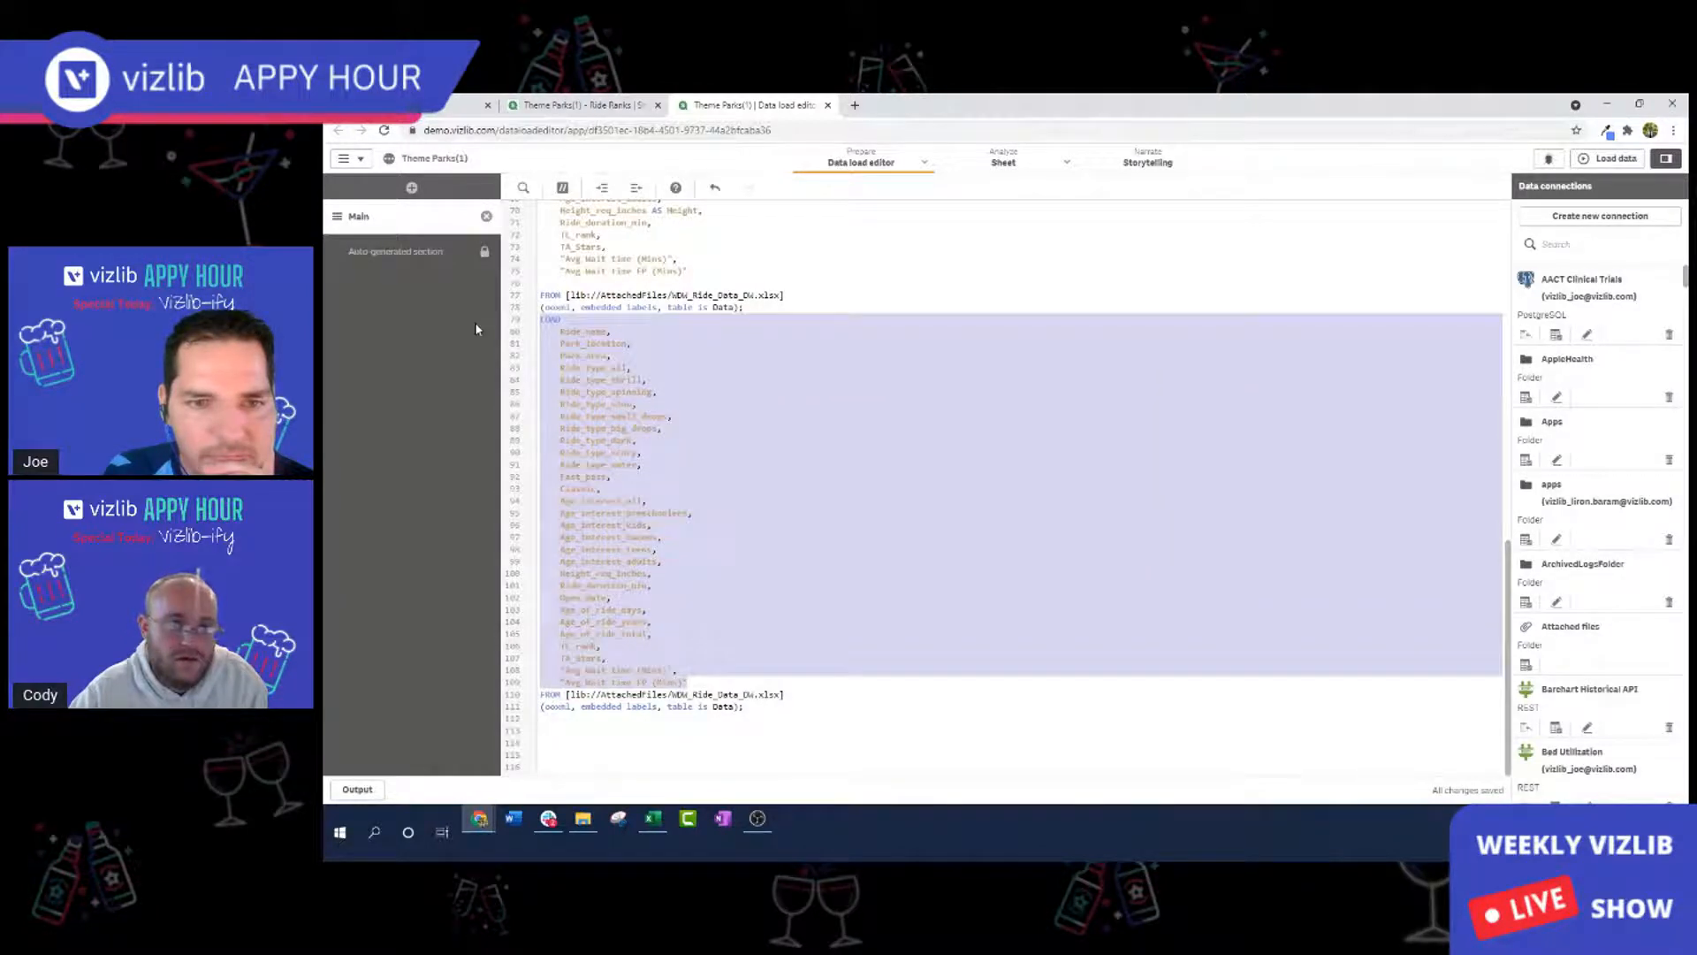
key(BackSpace)
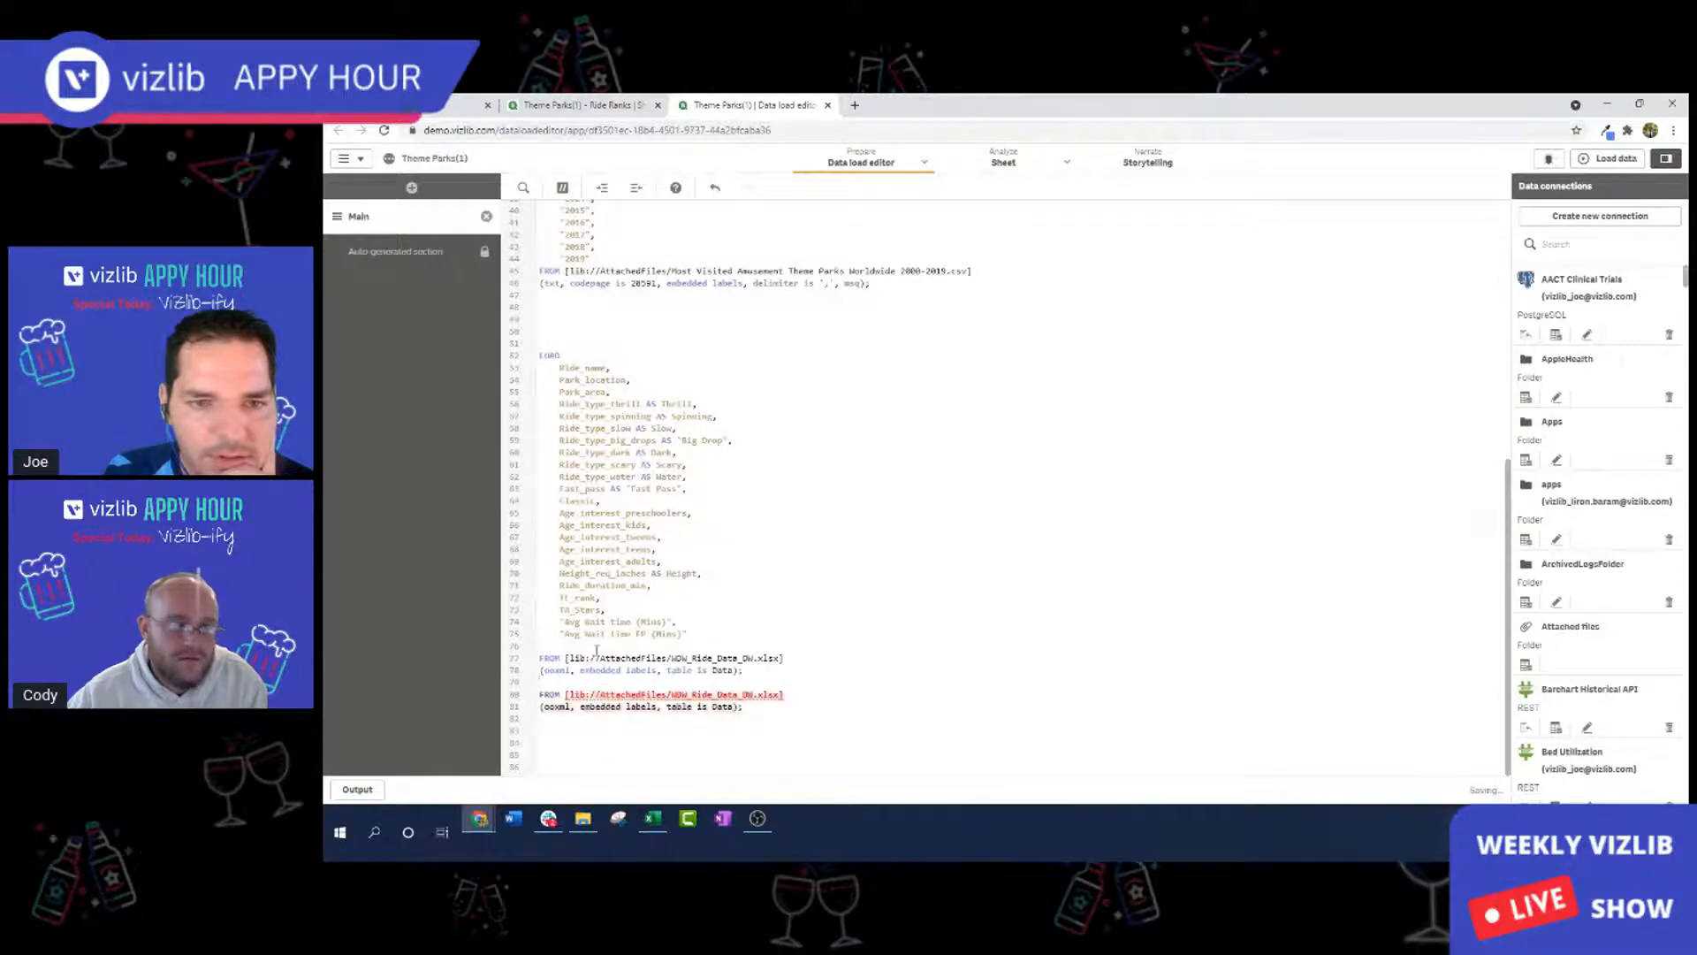
key(ctrl+z)
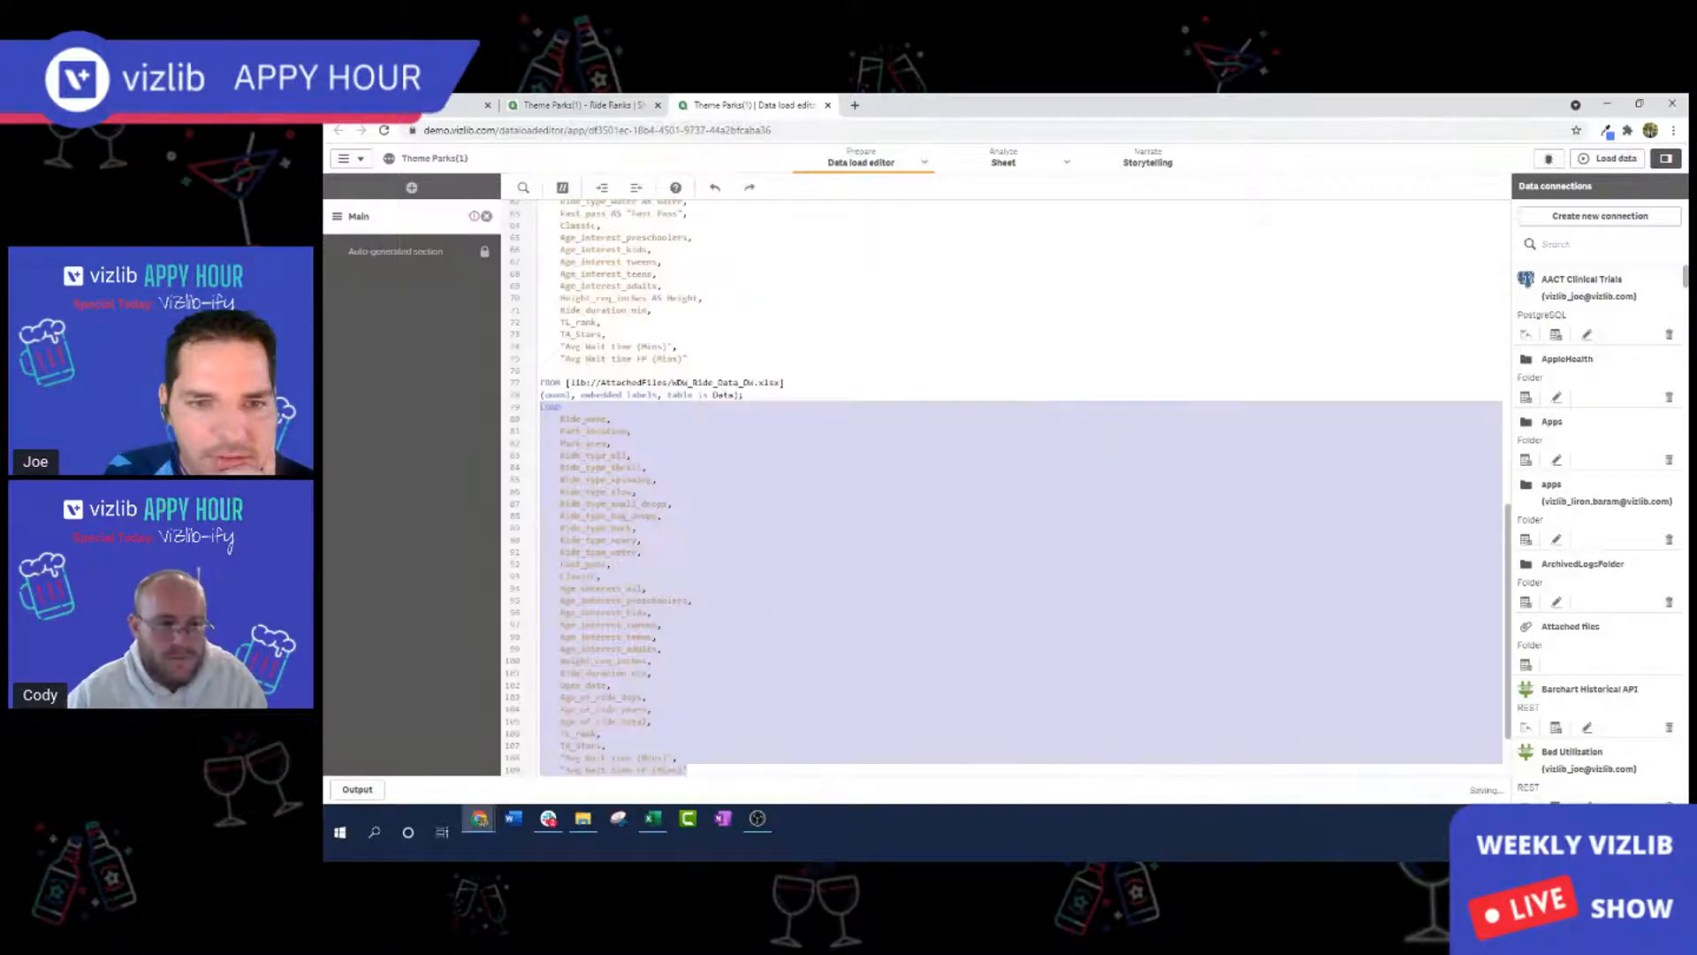
click(865, 378)
Copy the lines from Ride_type_thrill AS Thrill through Height_req_inches AS Height in the original ride data LOAD statement.
scroll(866, 378, up, 5)
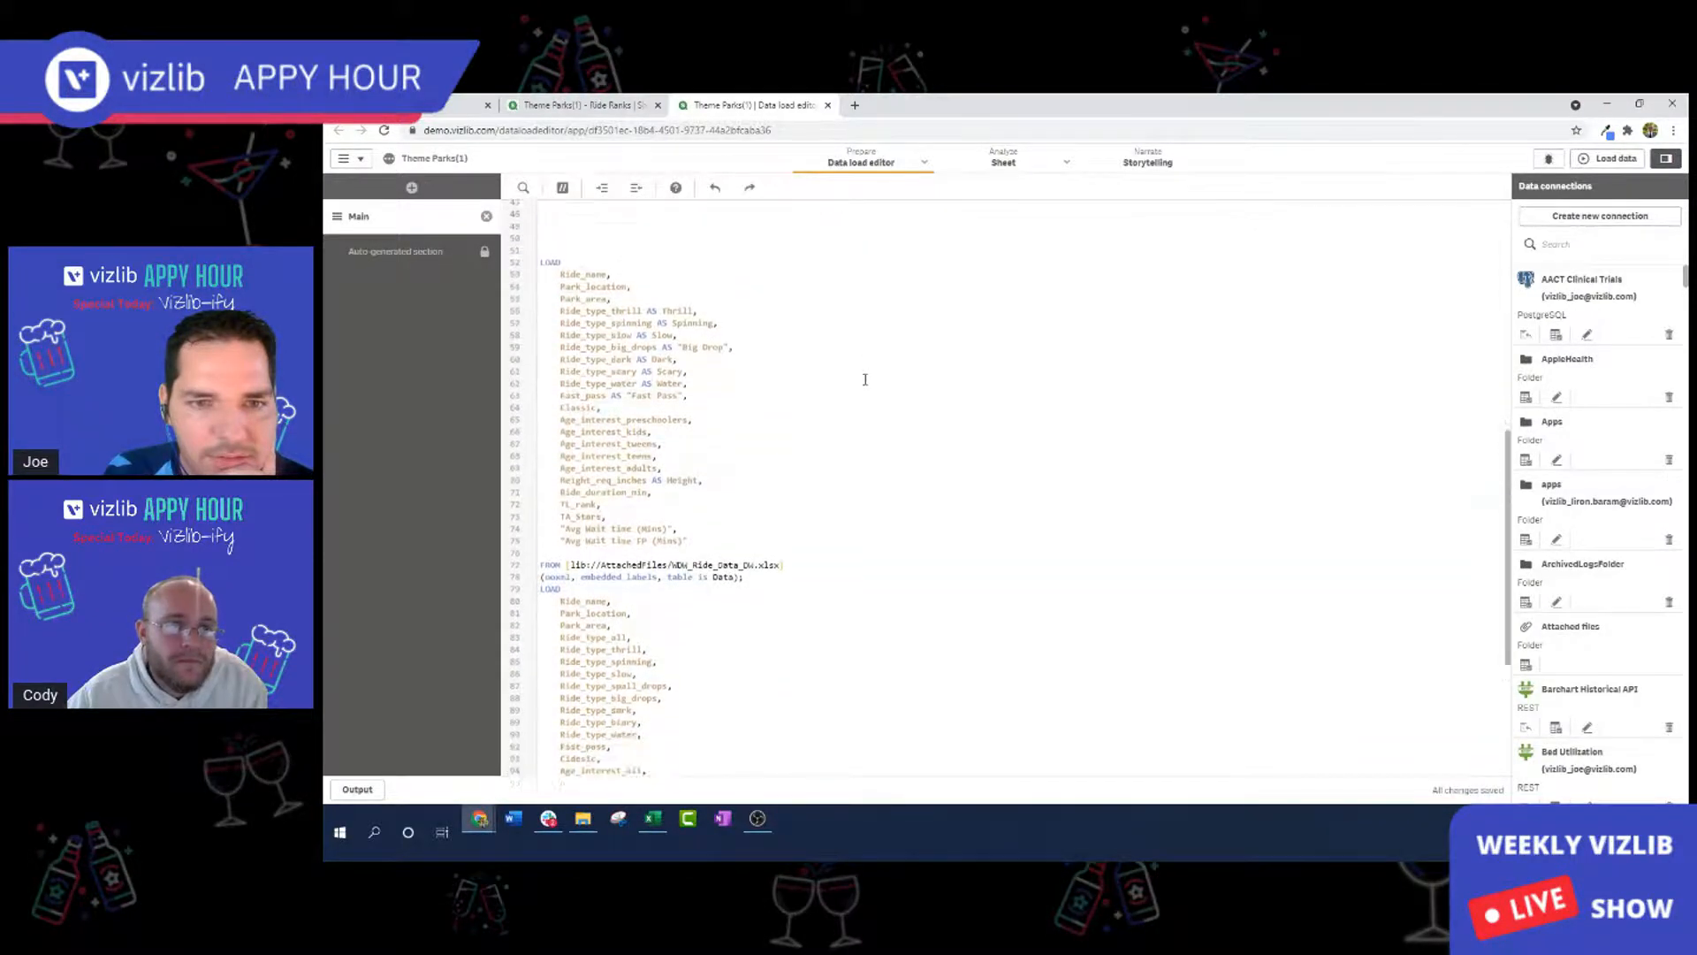
scroll(866, 379, down, 4)
scroll(865, 380, down, 3)
scroll(754, 406, up, 2)
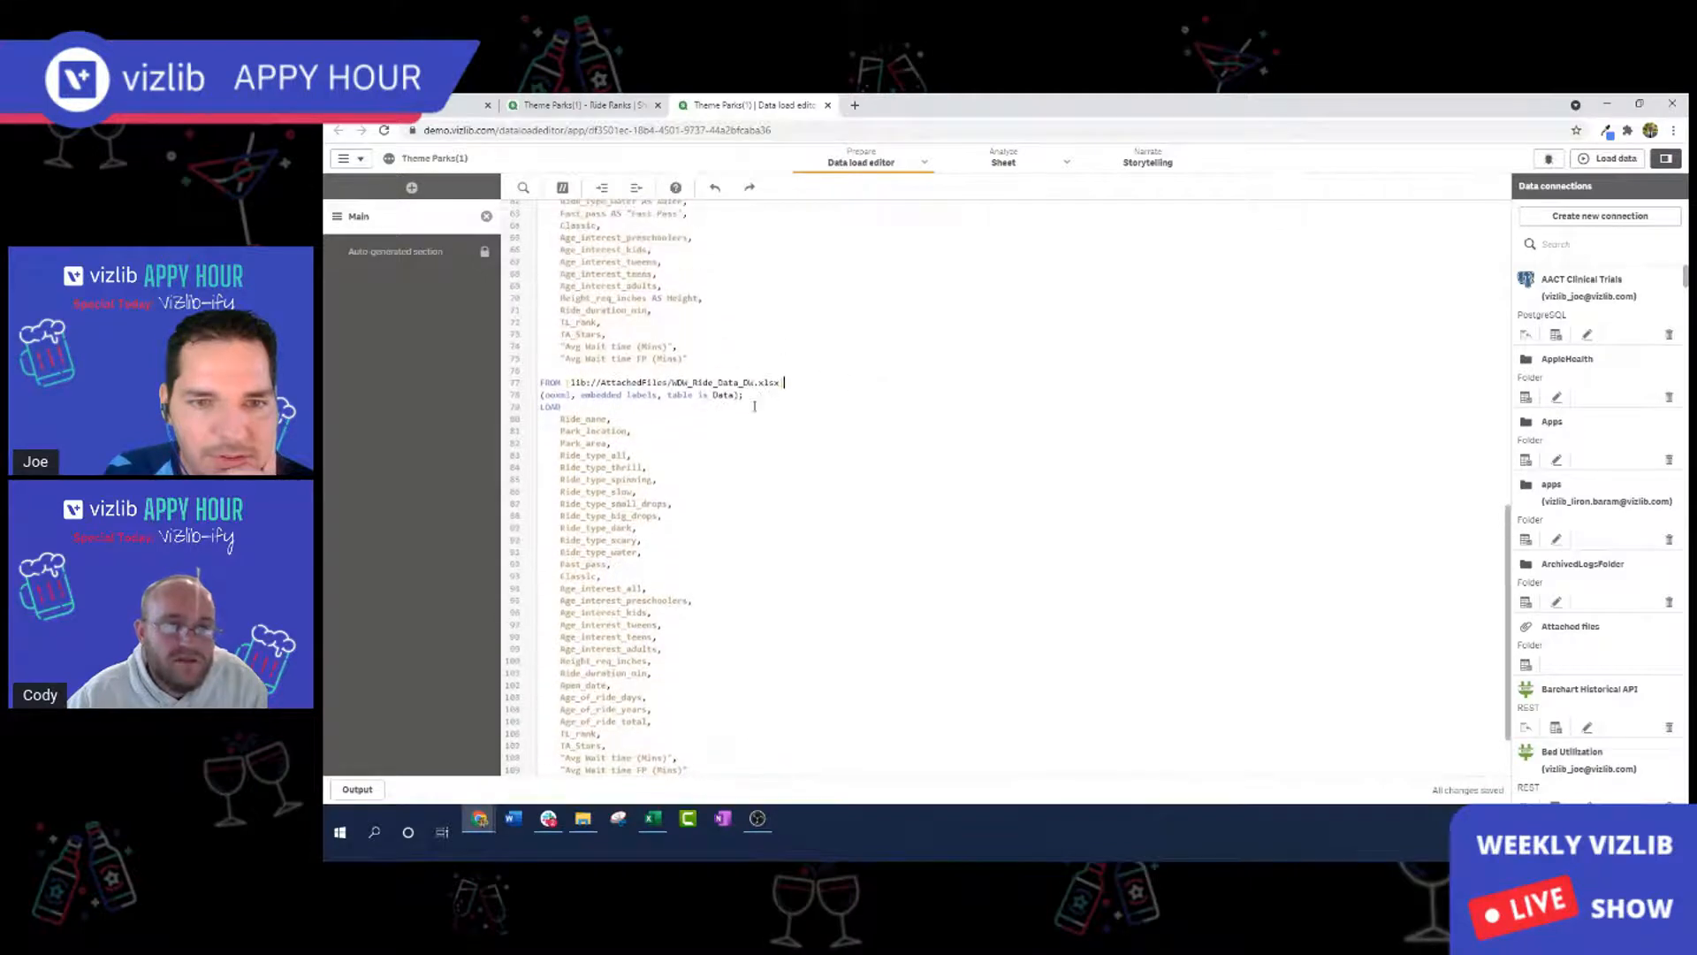
drag(762, 396, 708, 201)
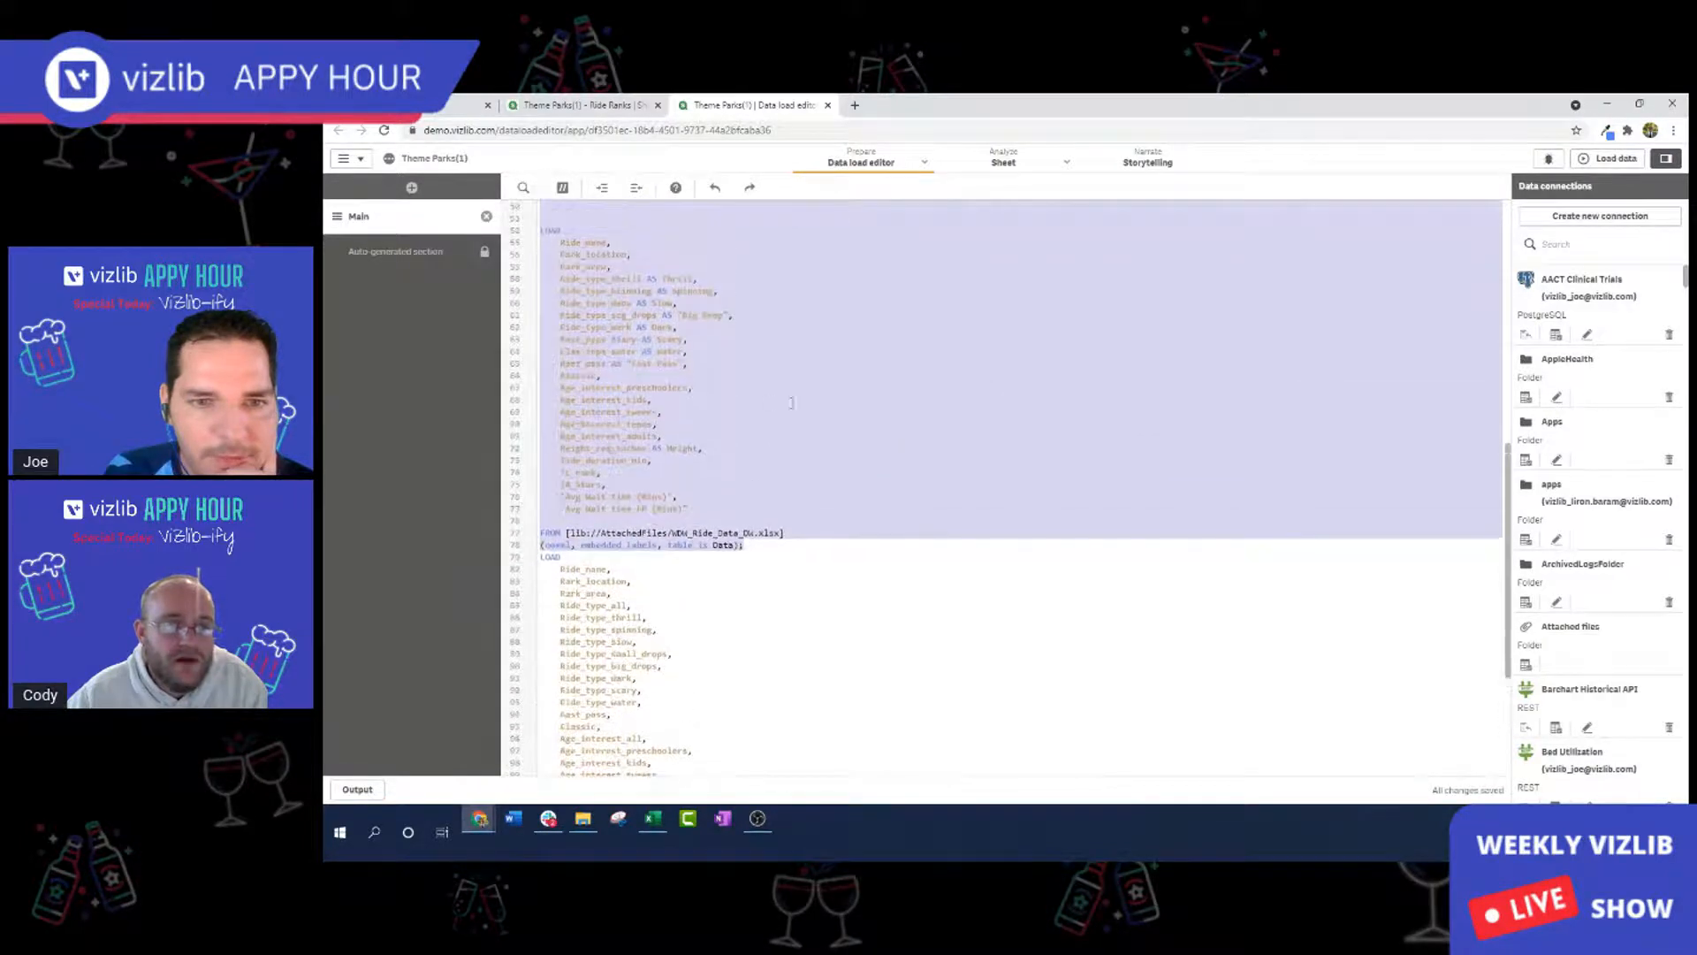
click(701, 274)
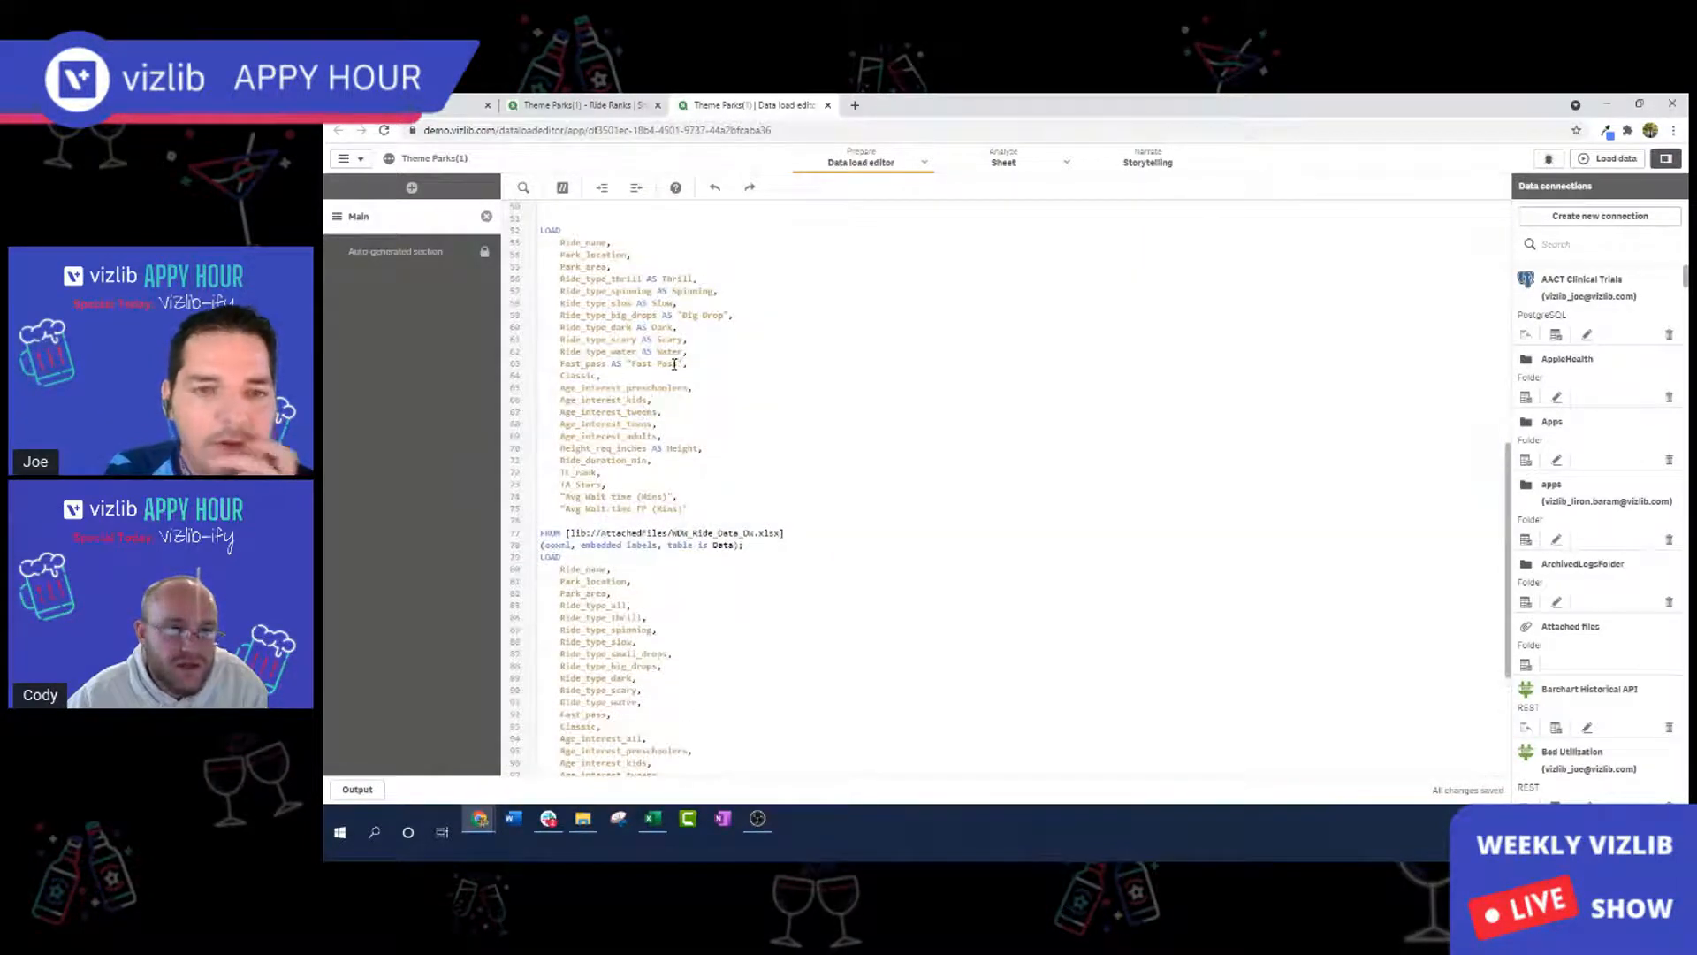
drag(711, 451, 541, 276)
key(ctrl+c)
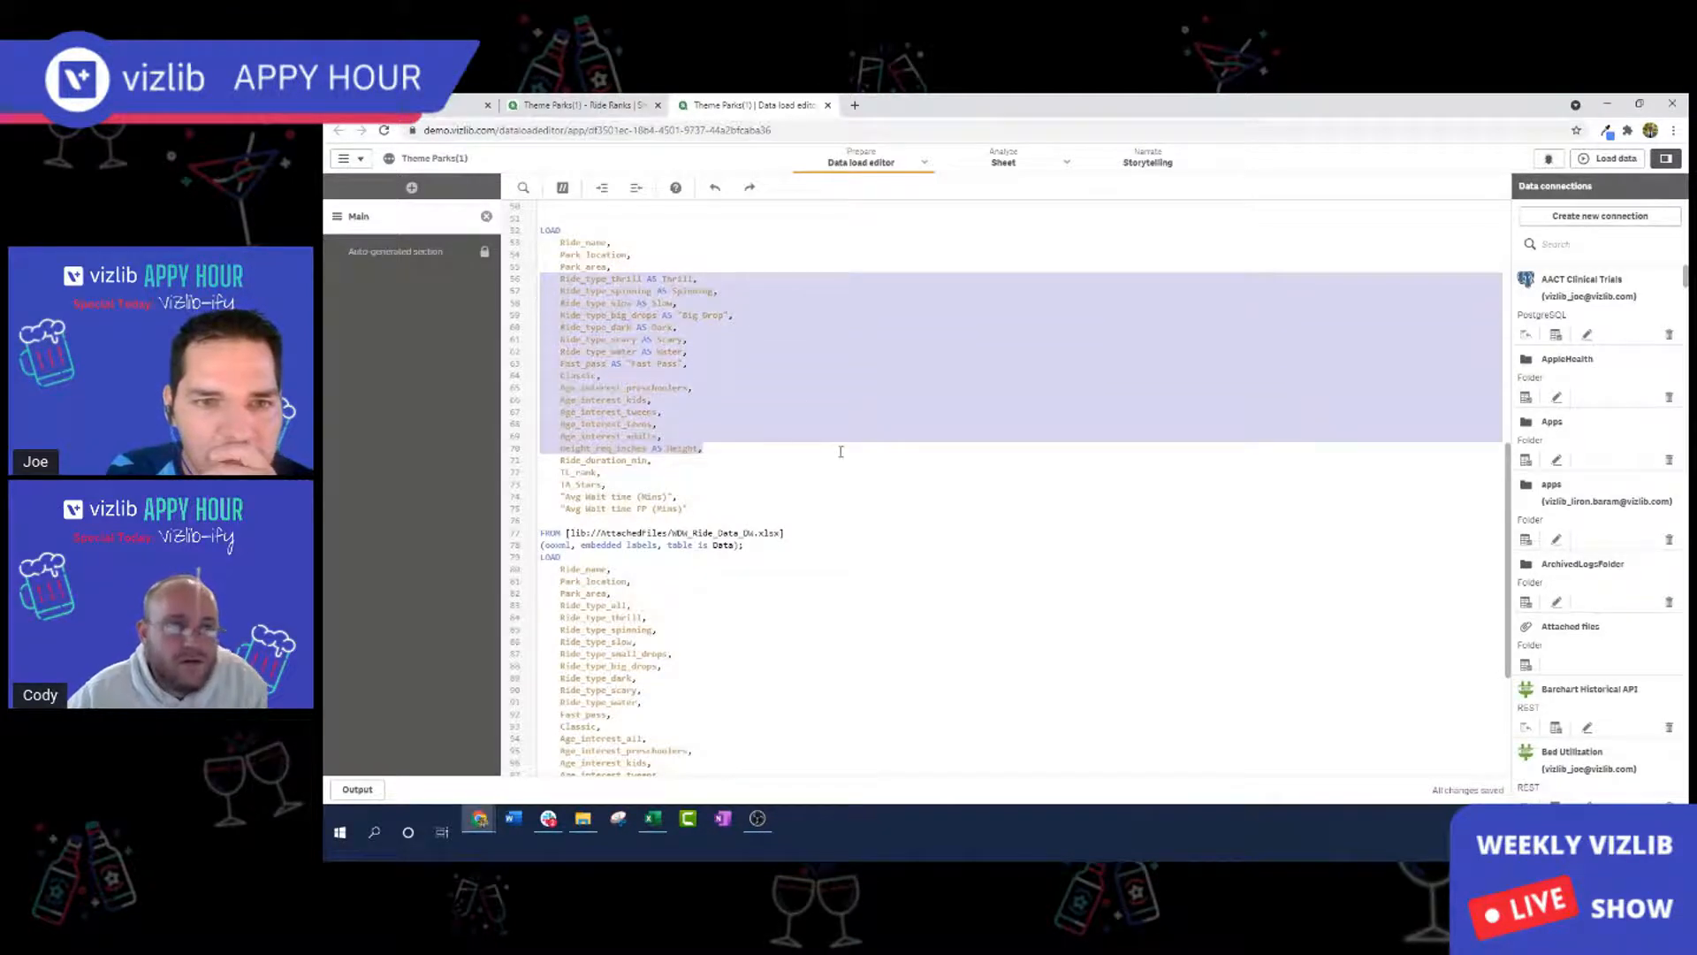
Replace Ride_type_thrill through Height_req_inches in the newly inserted LOAD statement with the copied aliased field lines.
scroll(828, 446, down, 3)
scroll(657, 574, up, 3)
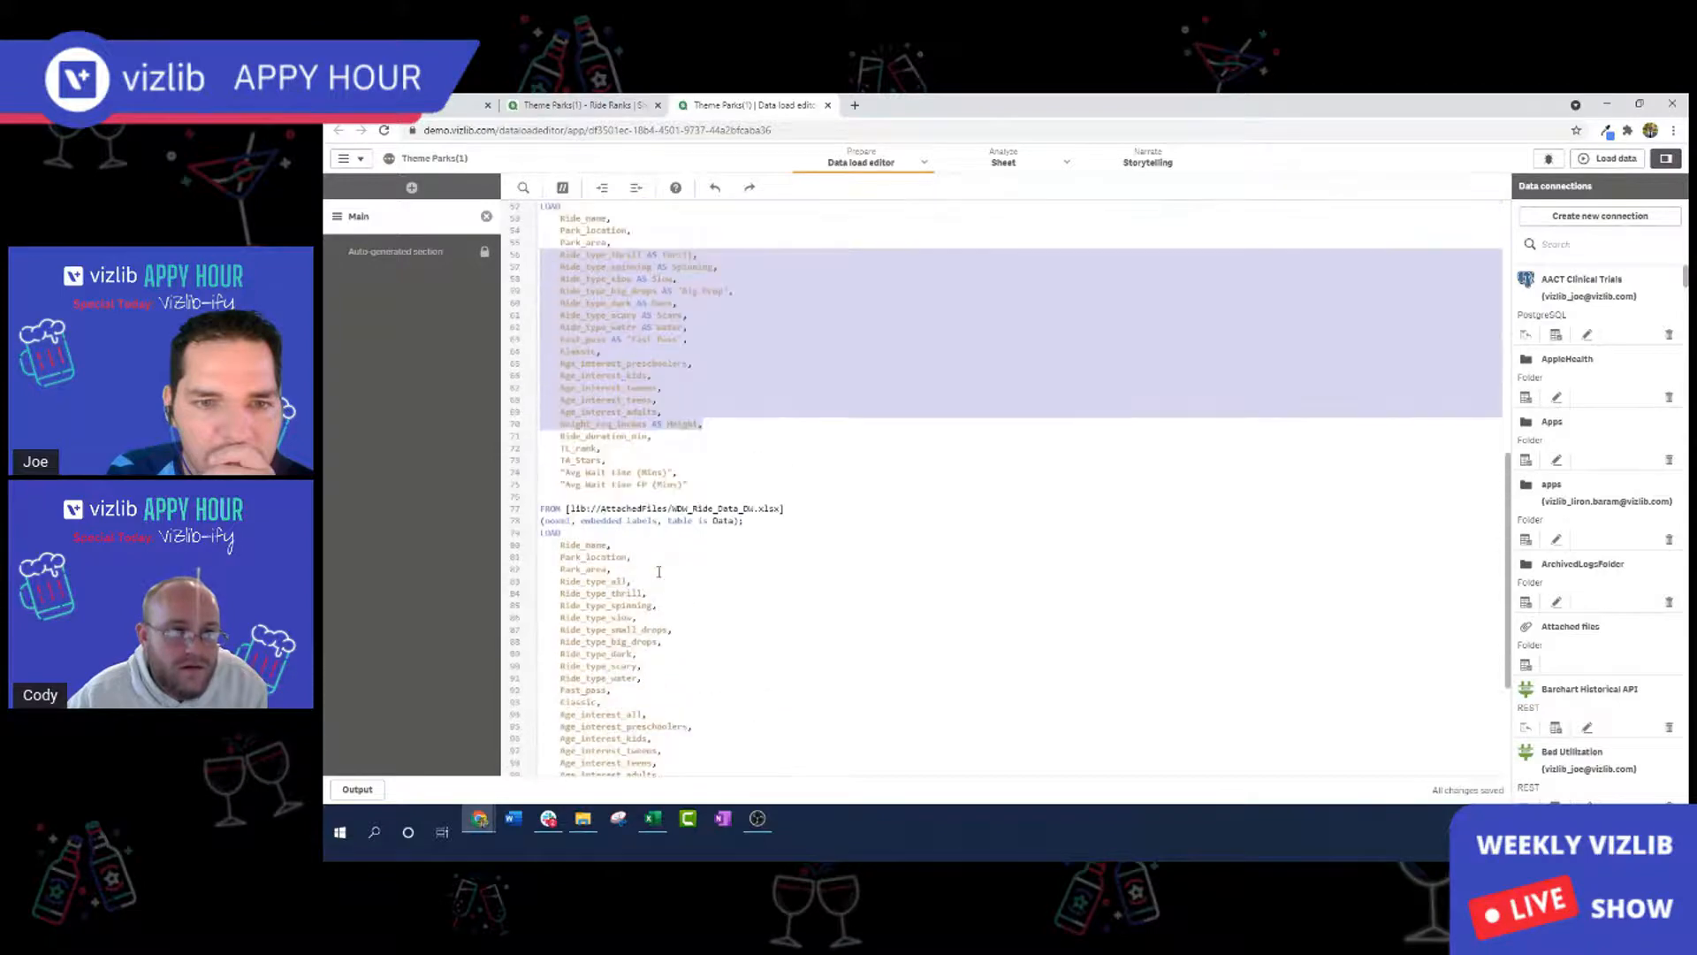
scroll(658, 572, down, 2)
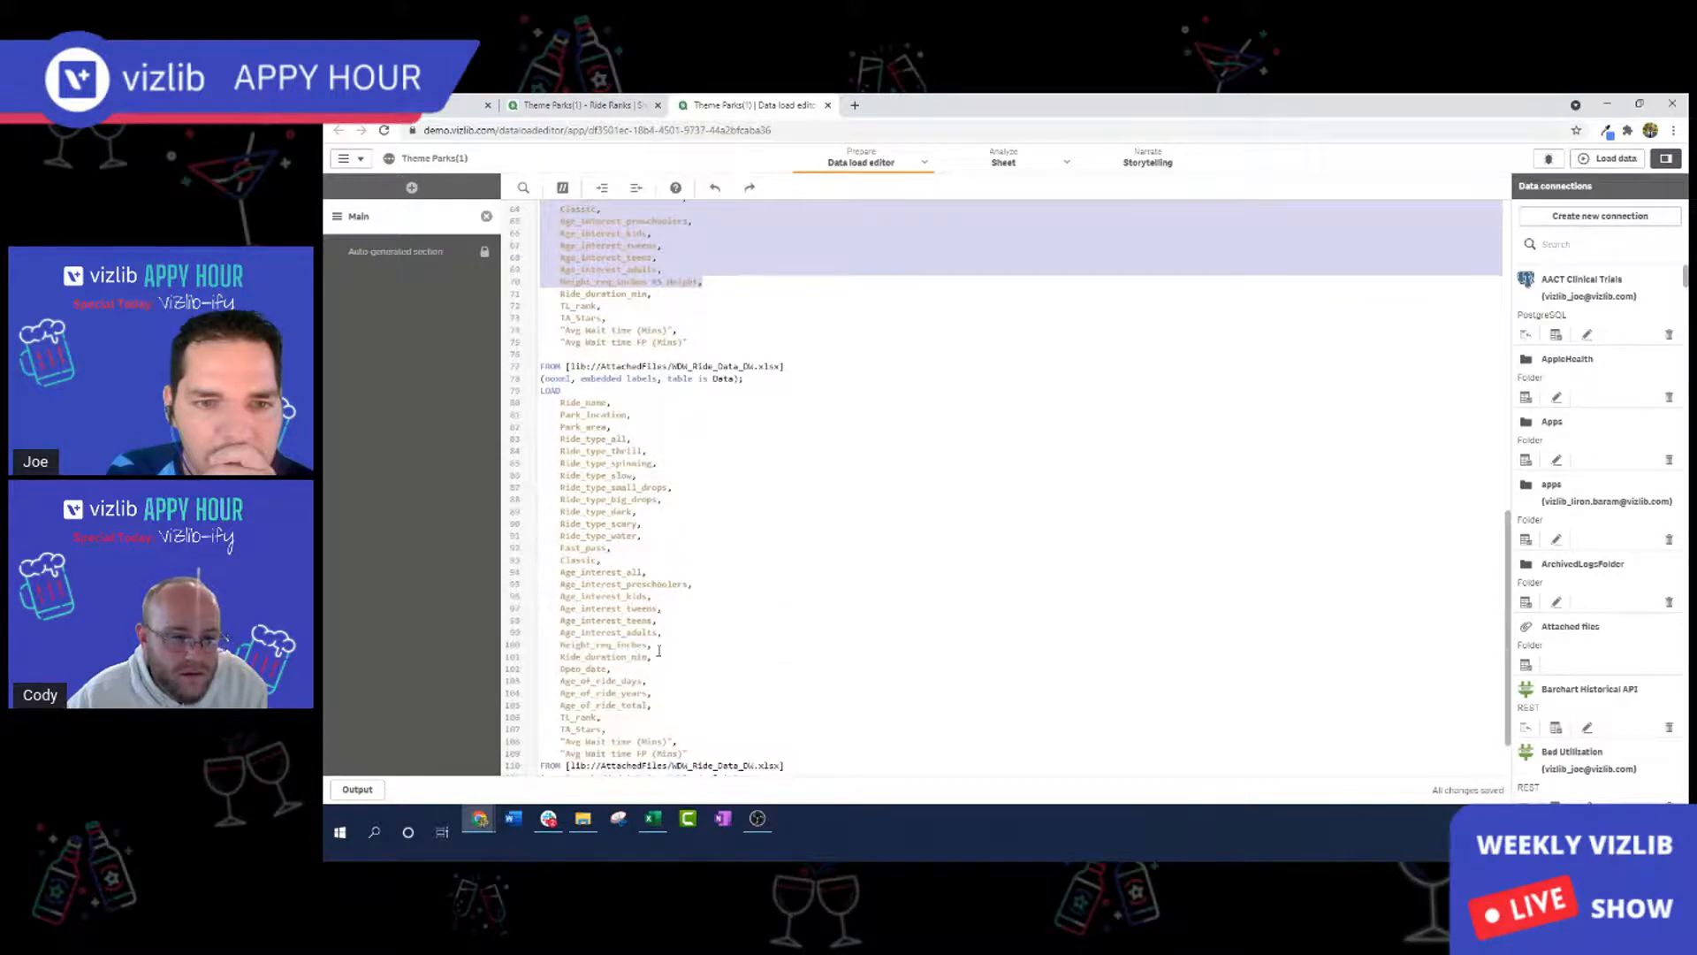
drag(659, 652, 550, 442)
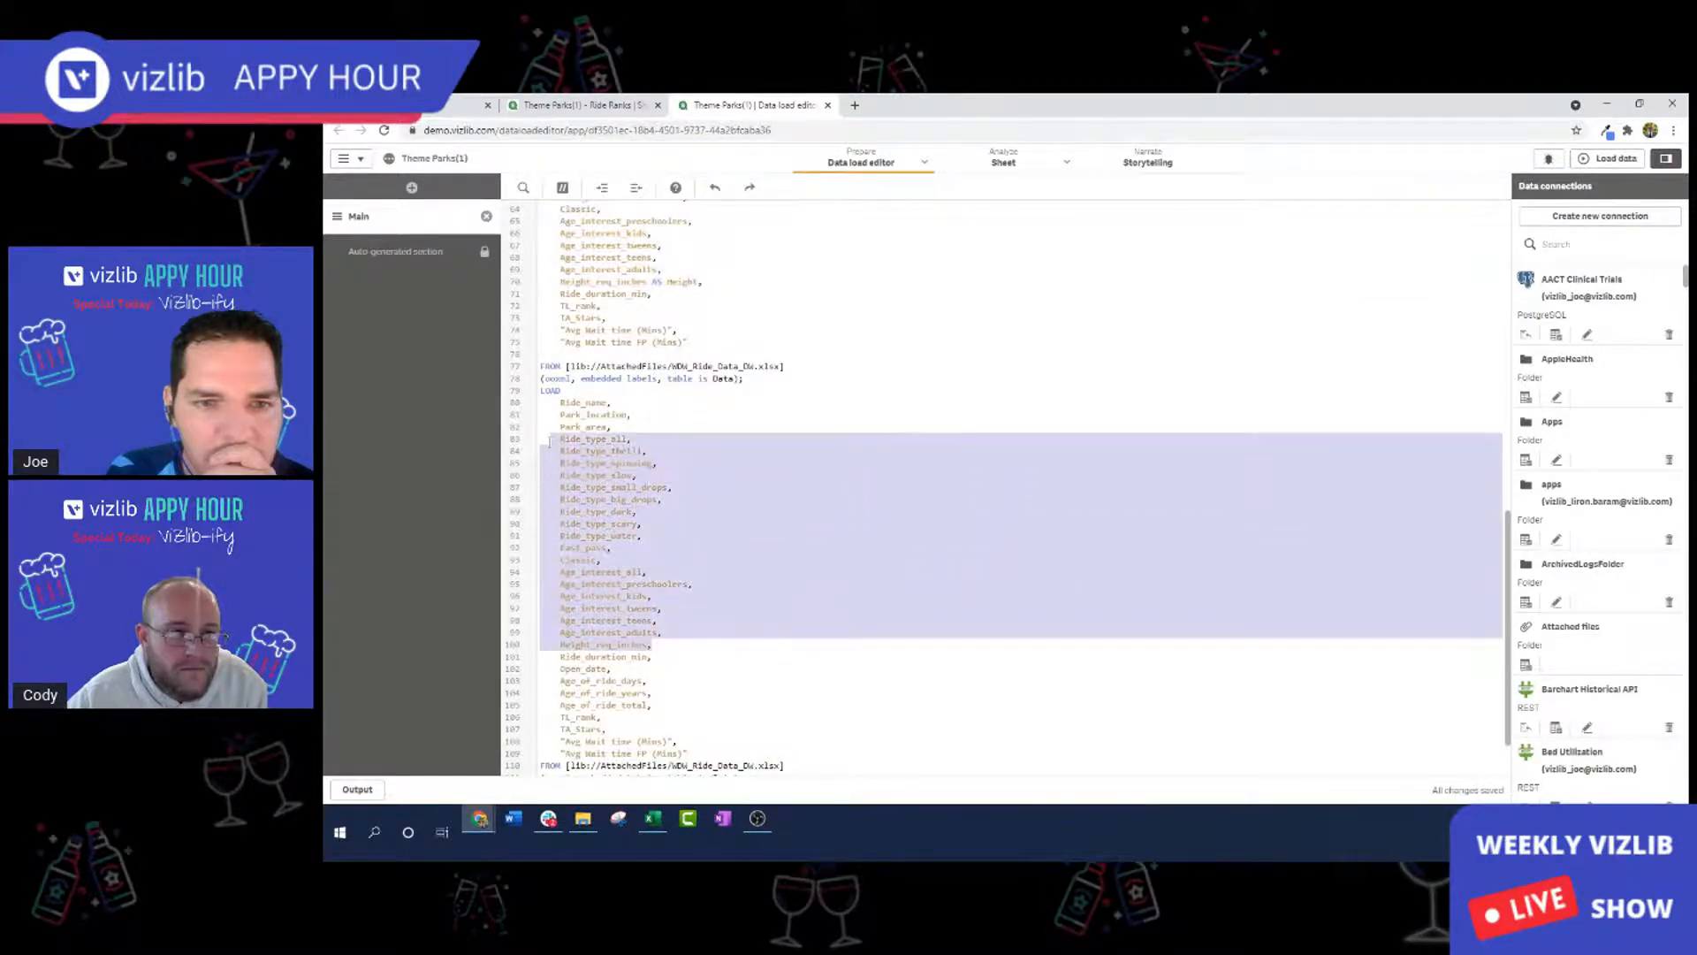
scroll(792, 453, up, 4)
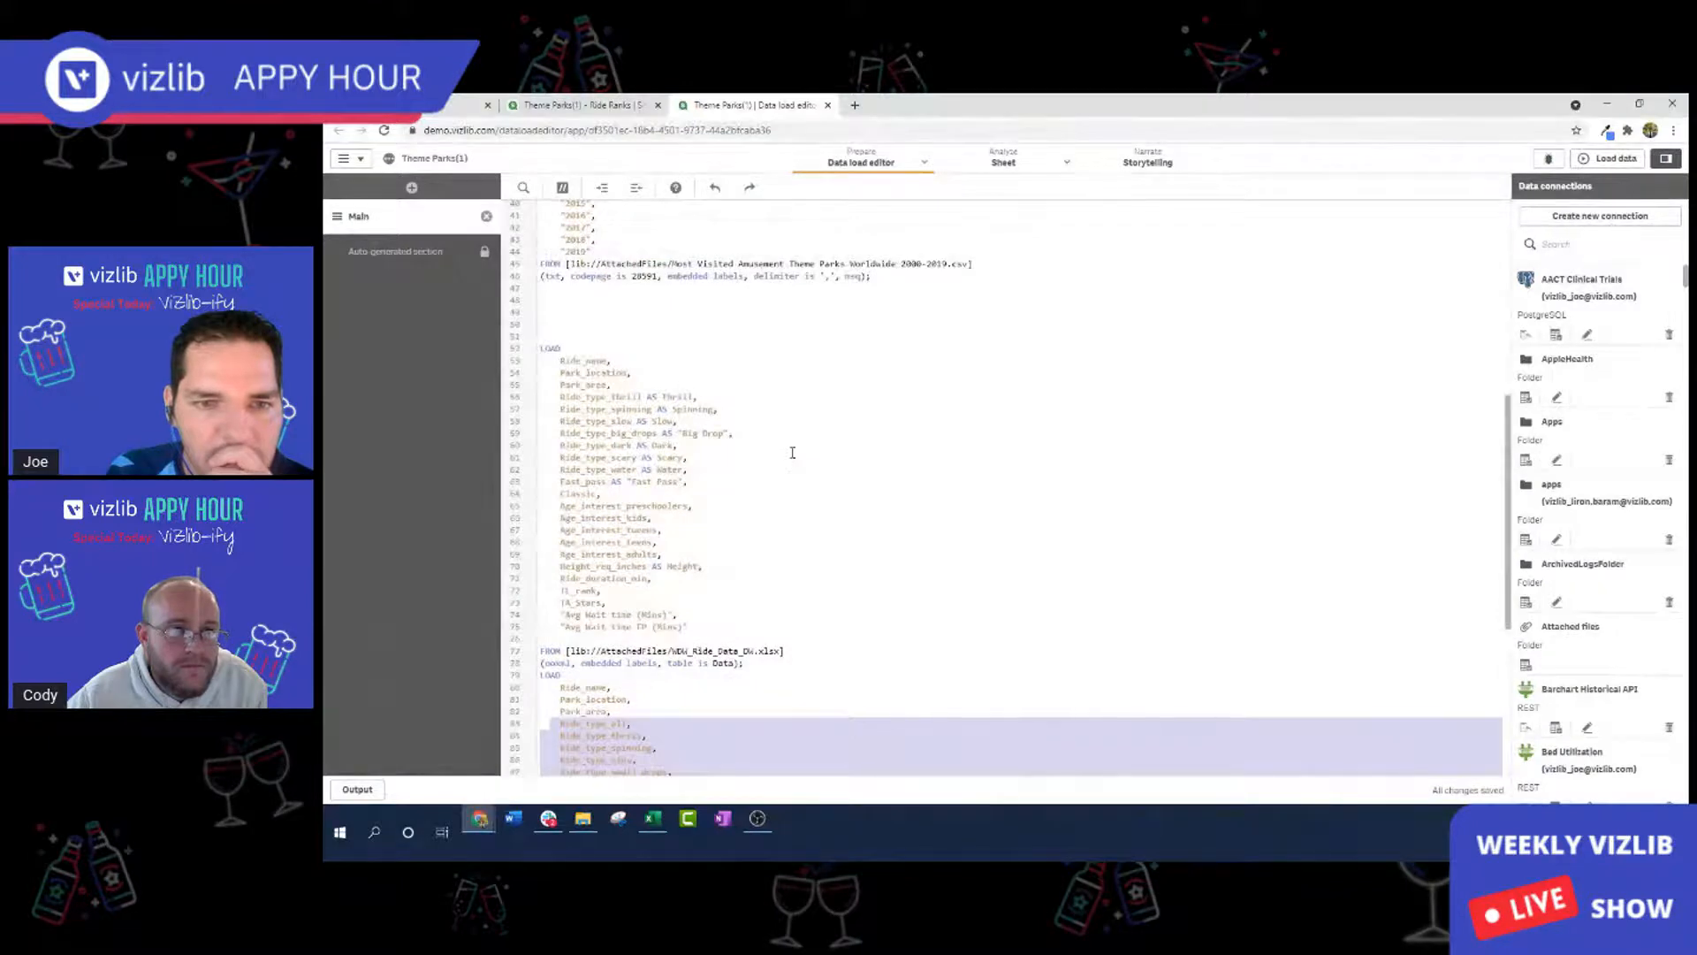
scroll(793, 453, down, 4)
click(641, 523)
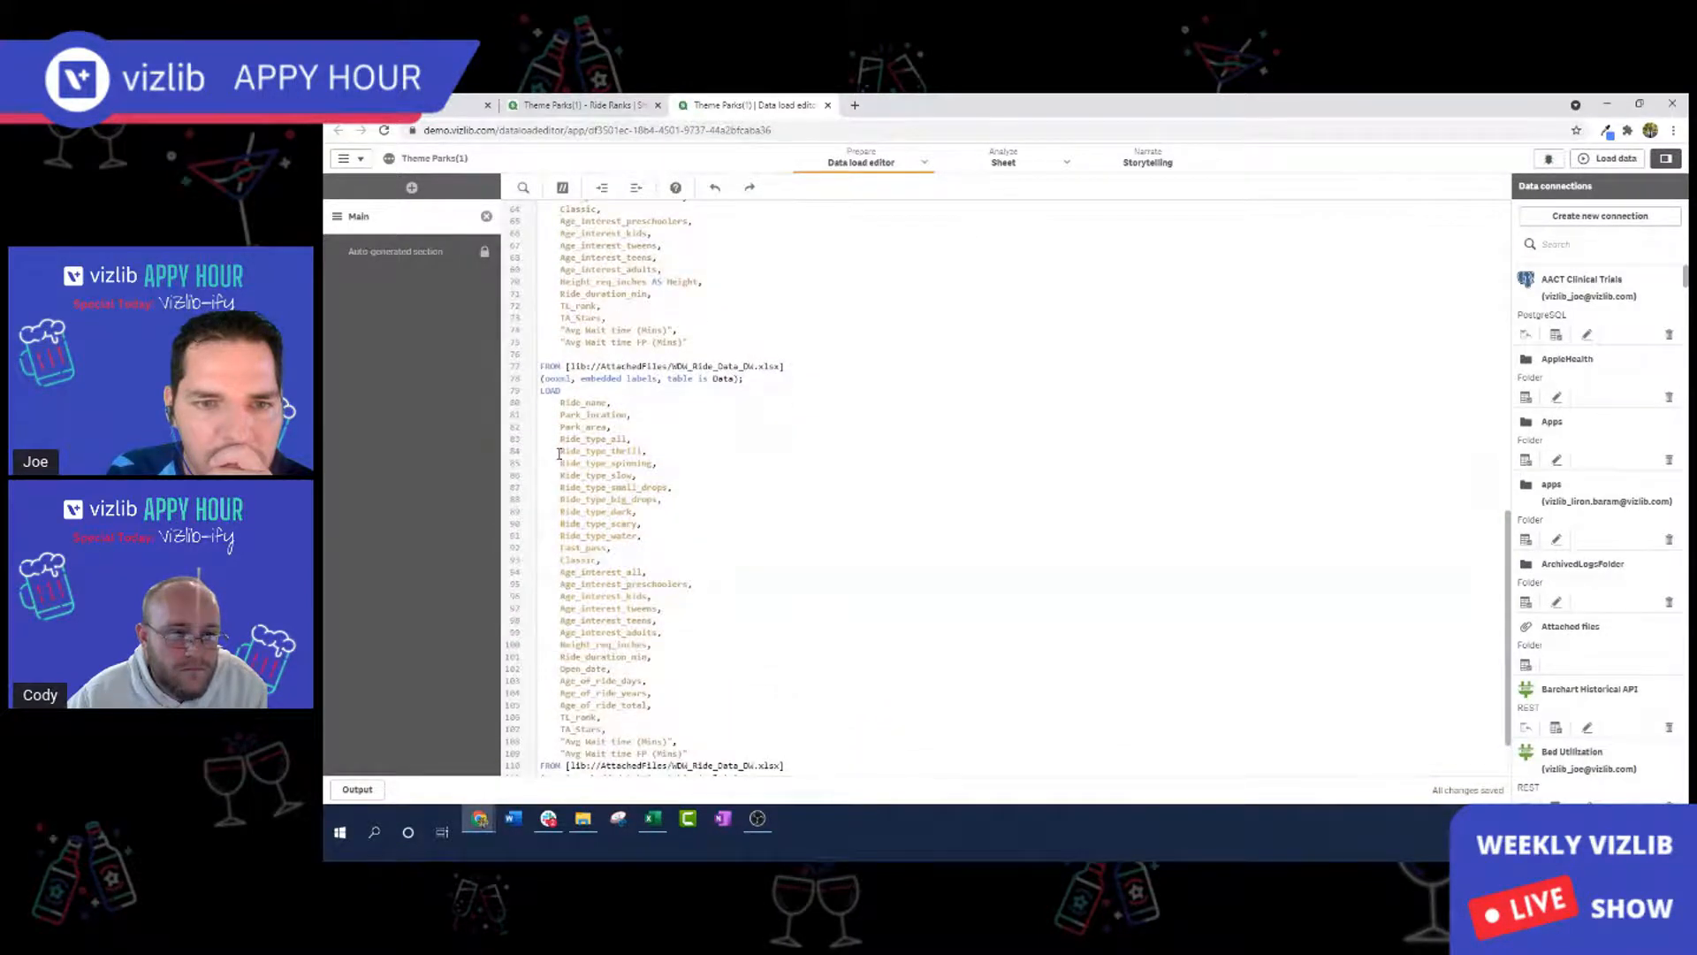
drag(559, 453, 746, 640)
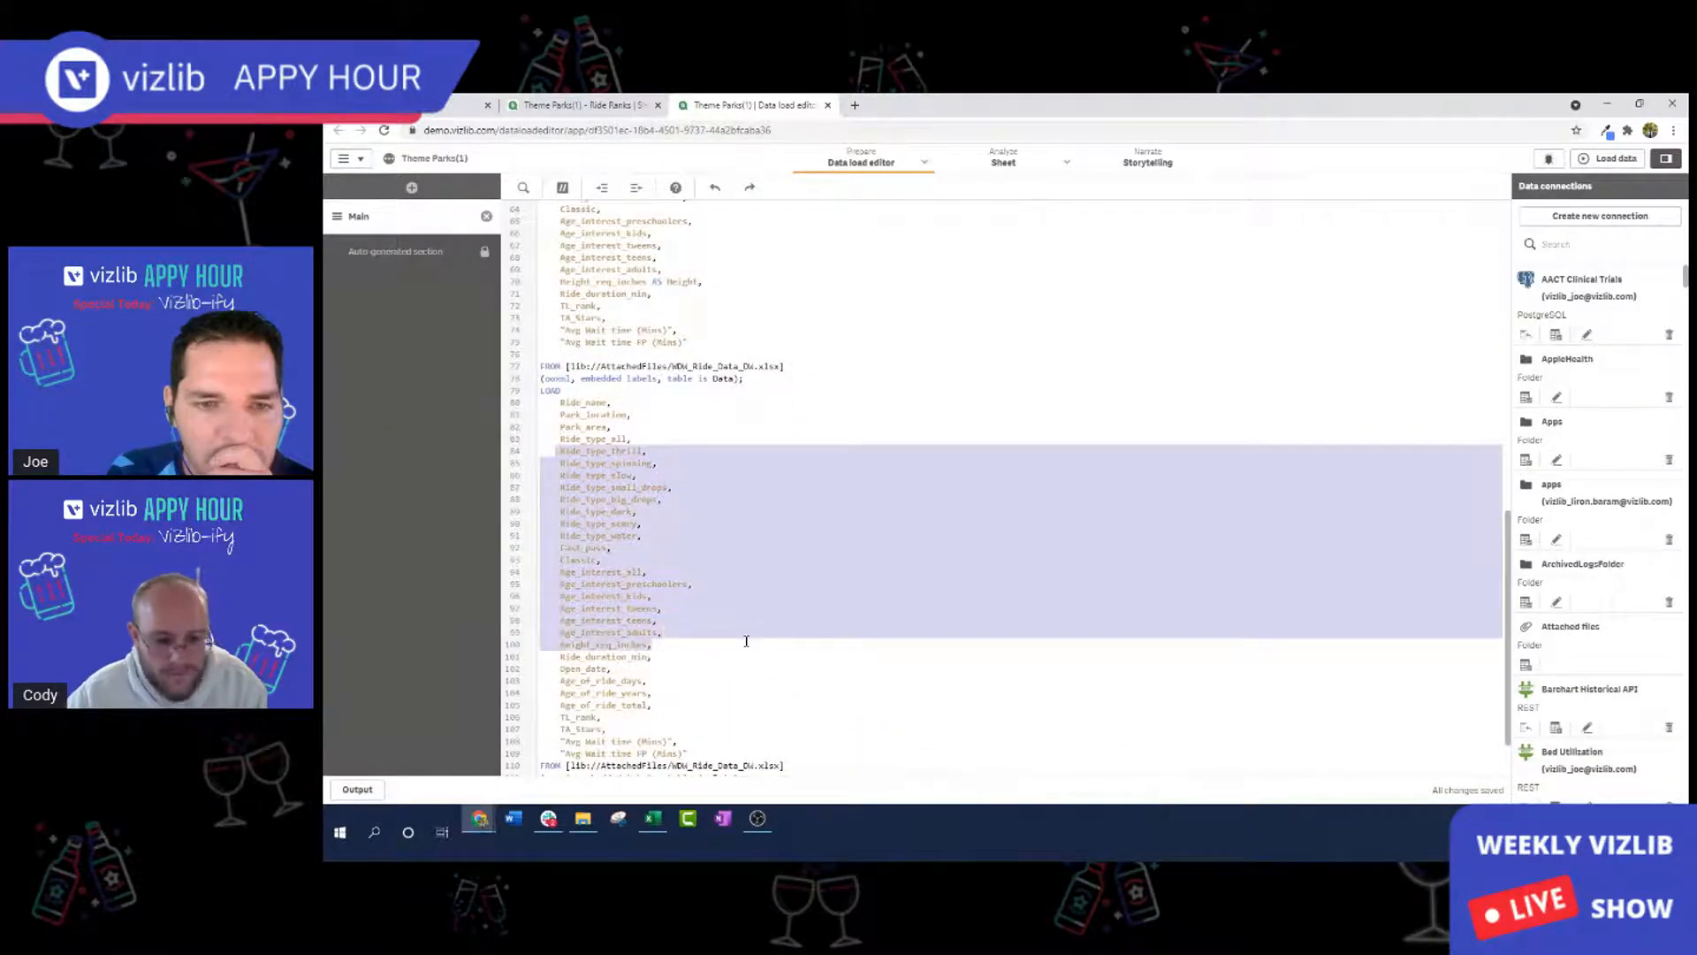
key(ctrl+v)
Delete the original ride data LOAD statement, keeping the new one, and reload the app's data.
scroll(760, 639, up, 5)
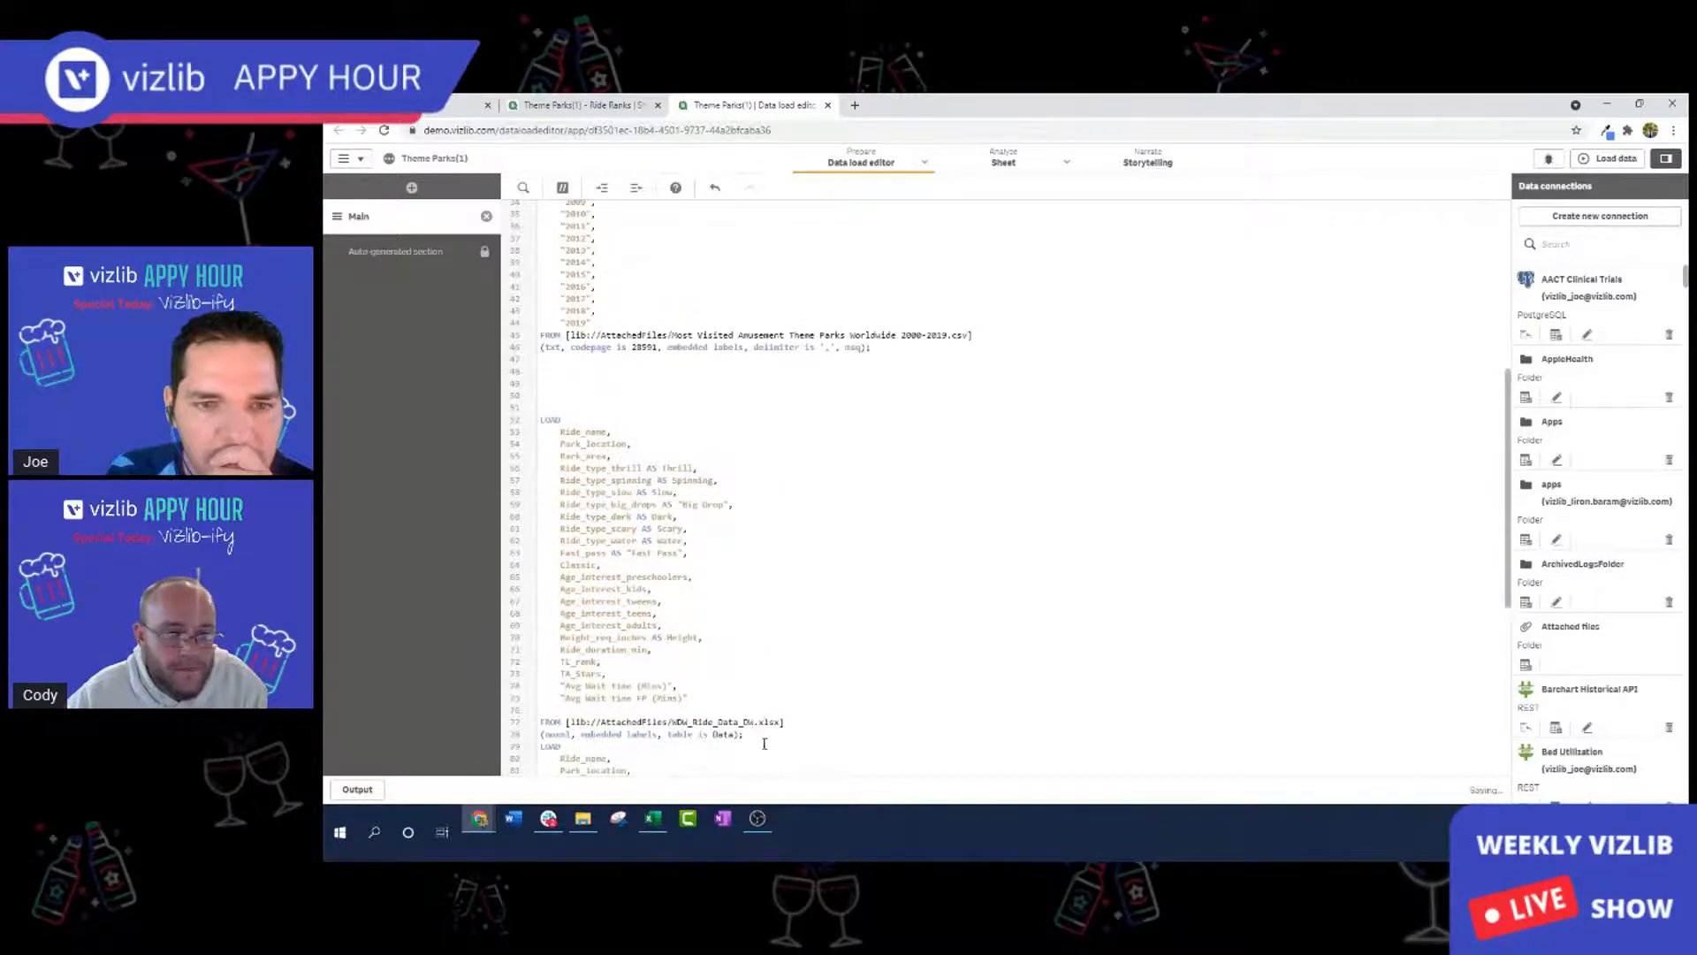
drag(765, 745, 786, 566)
click(840, 707)
drag(775, 733, 504, 413)
key(ctrl+v)
scroll(796, 486, down, 1)
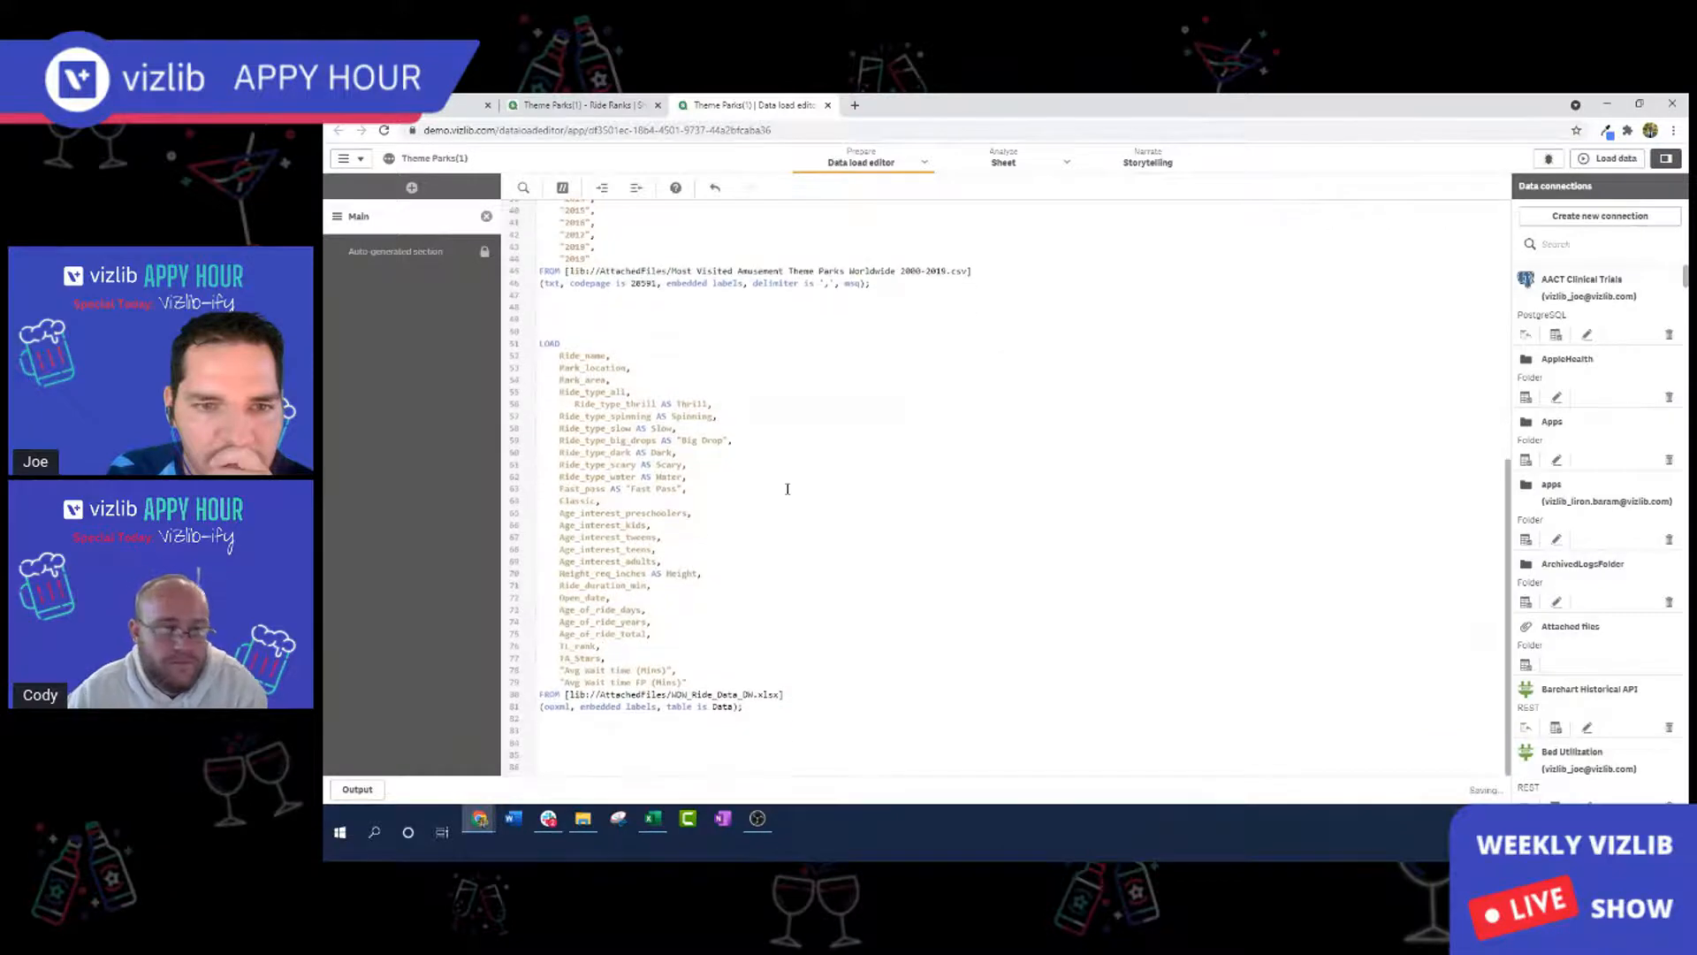
click(1605, 161)
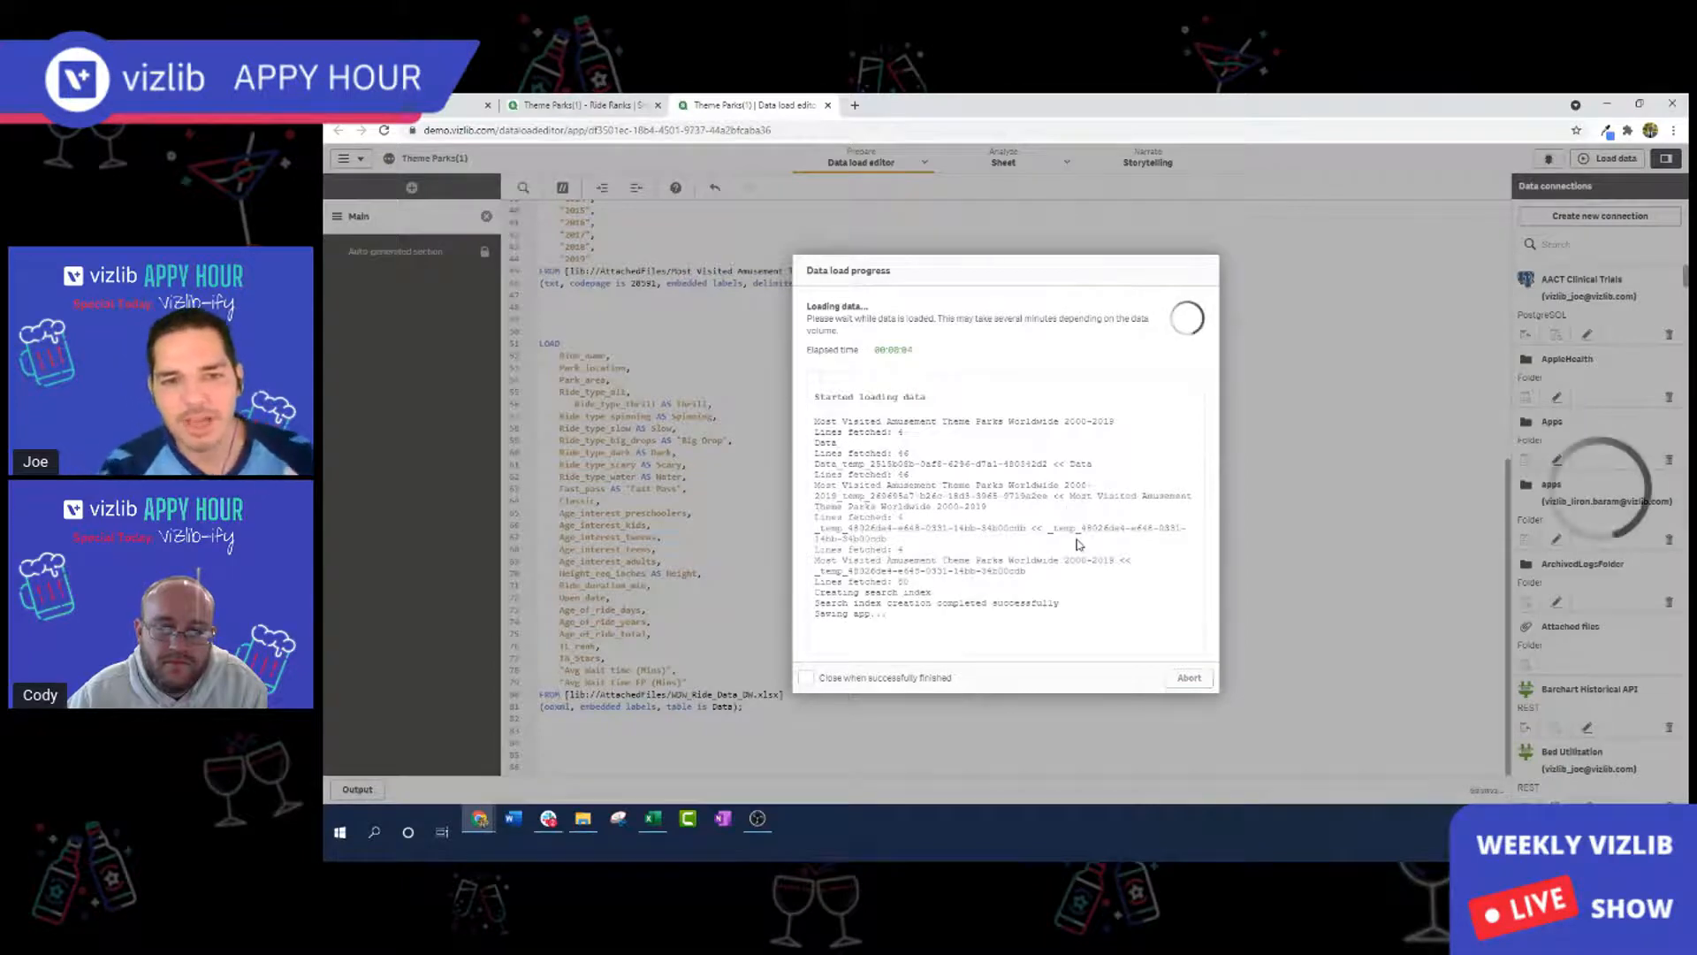
Look for the wait time fields on the Ride Ranks sheet, filtering the field list by the Most Visited Amusement Theme Parks and Data tables.
click(1190, 678)
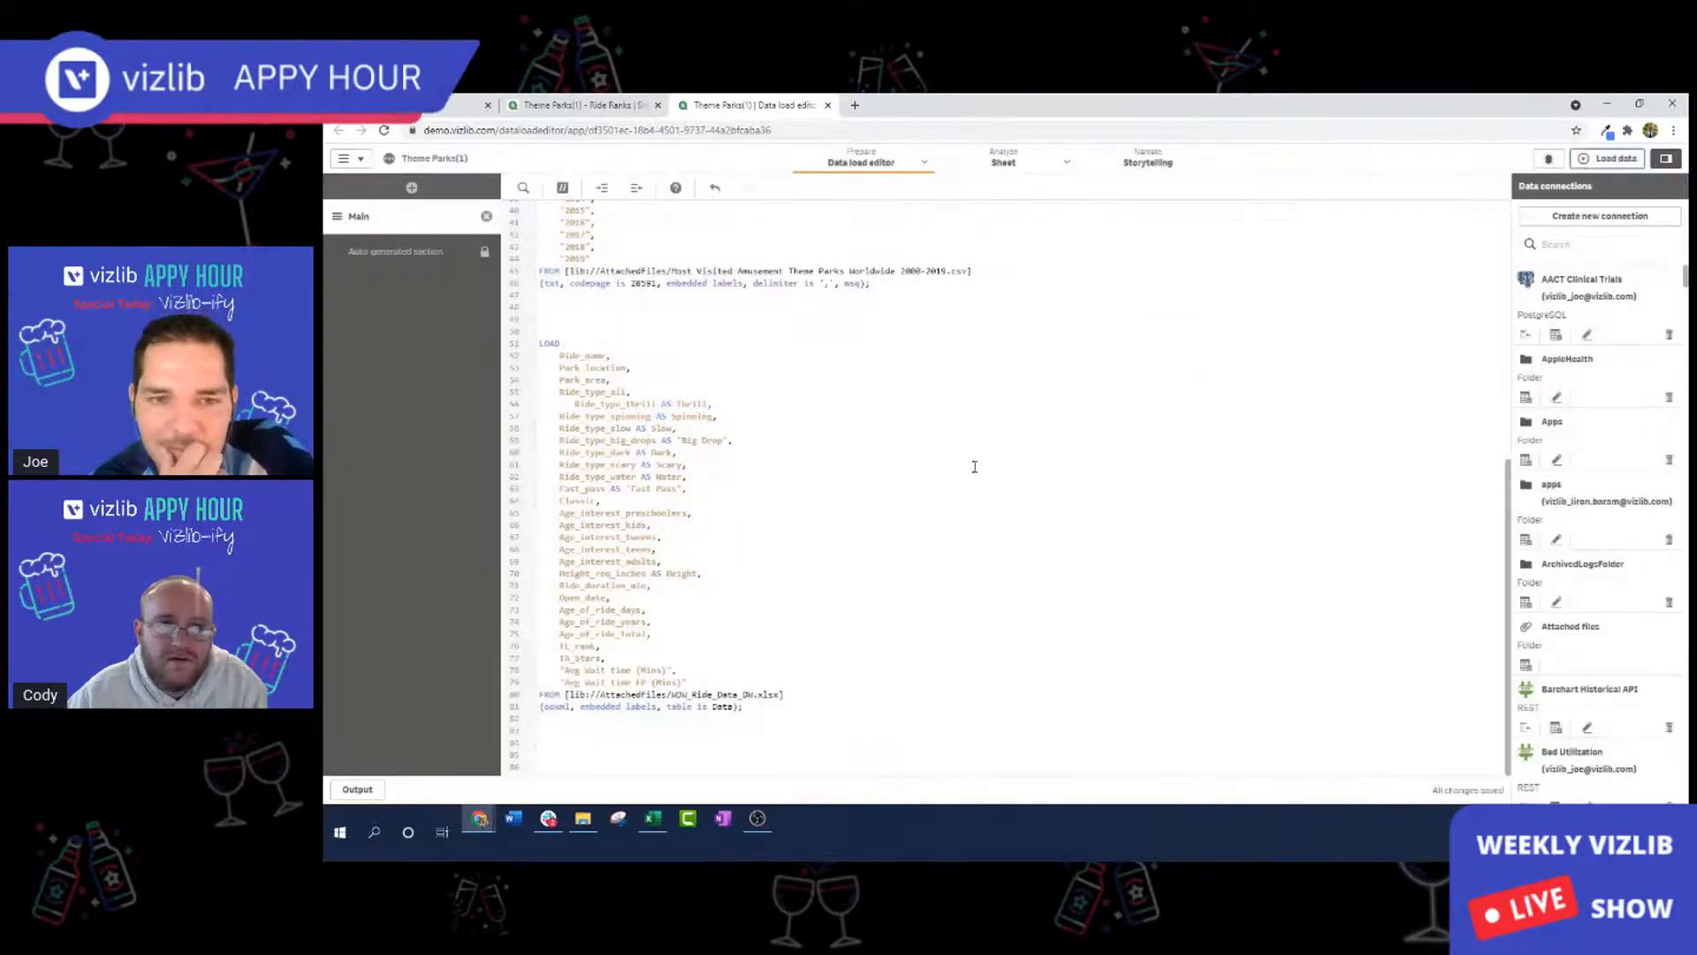
click(623, 107)
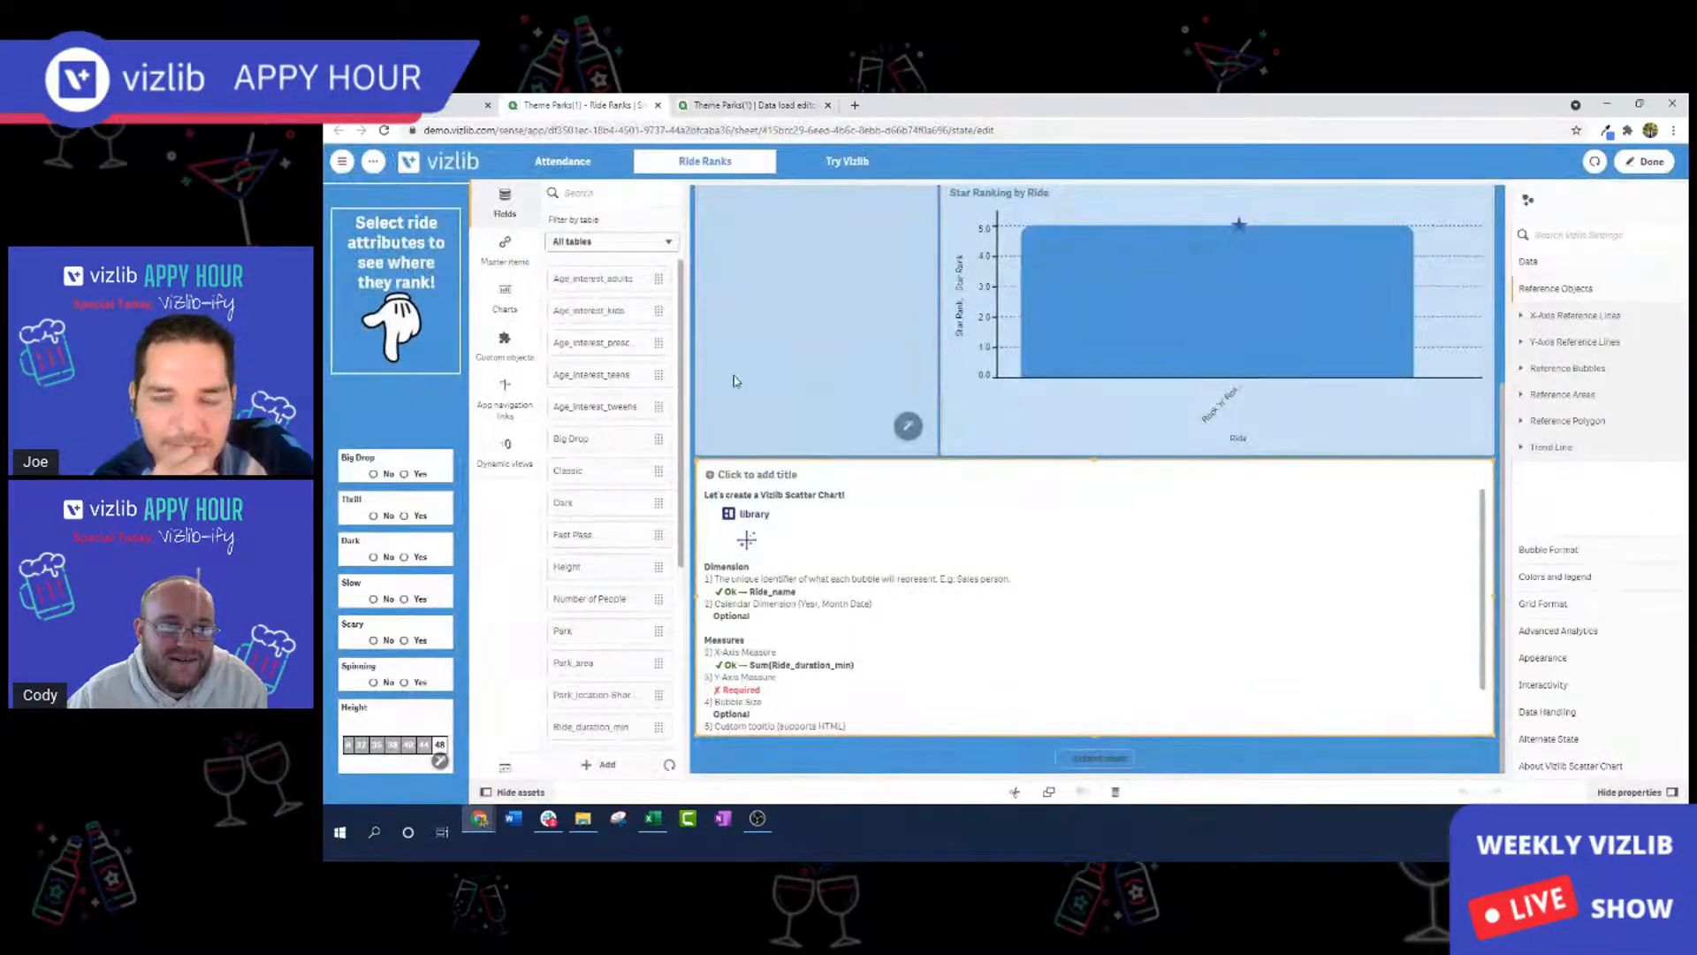
click(611, 243)
click(606, 305)
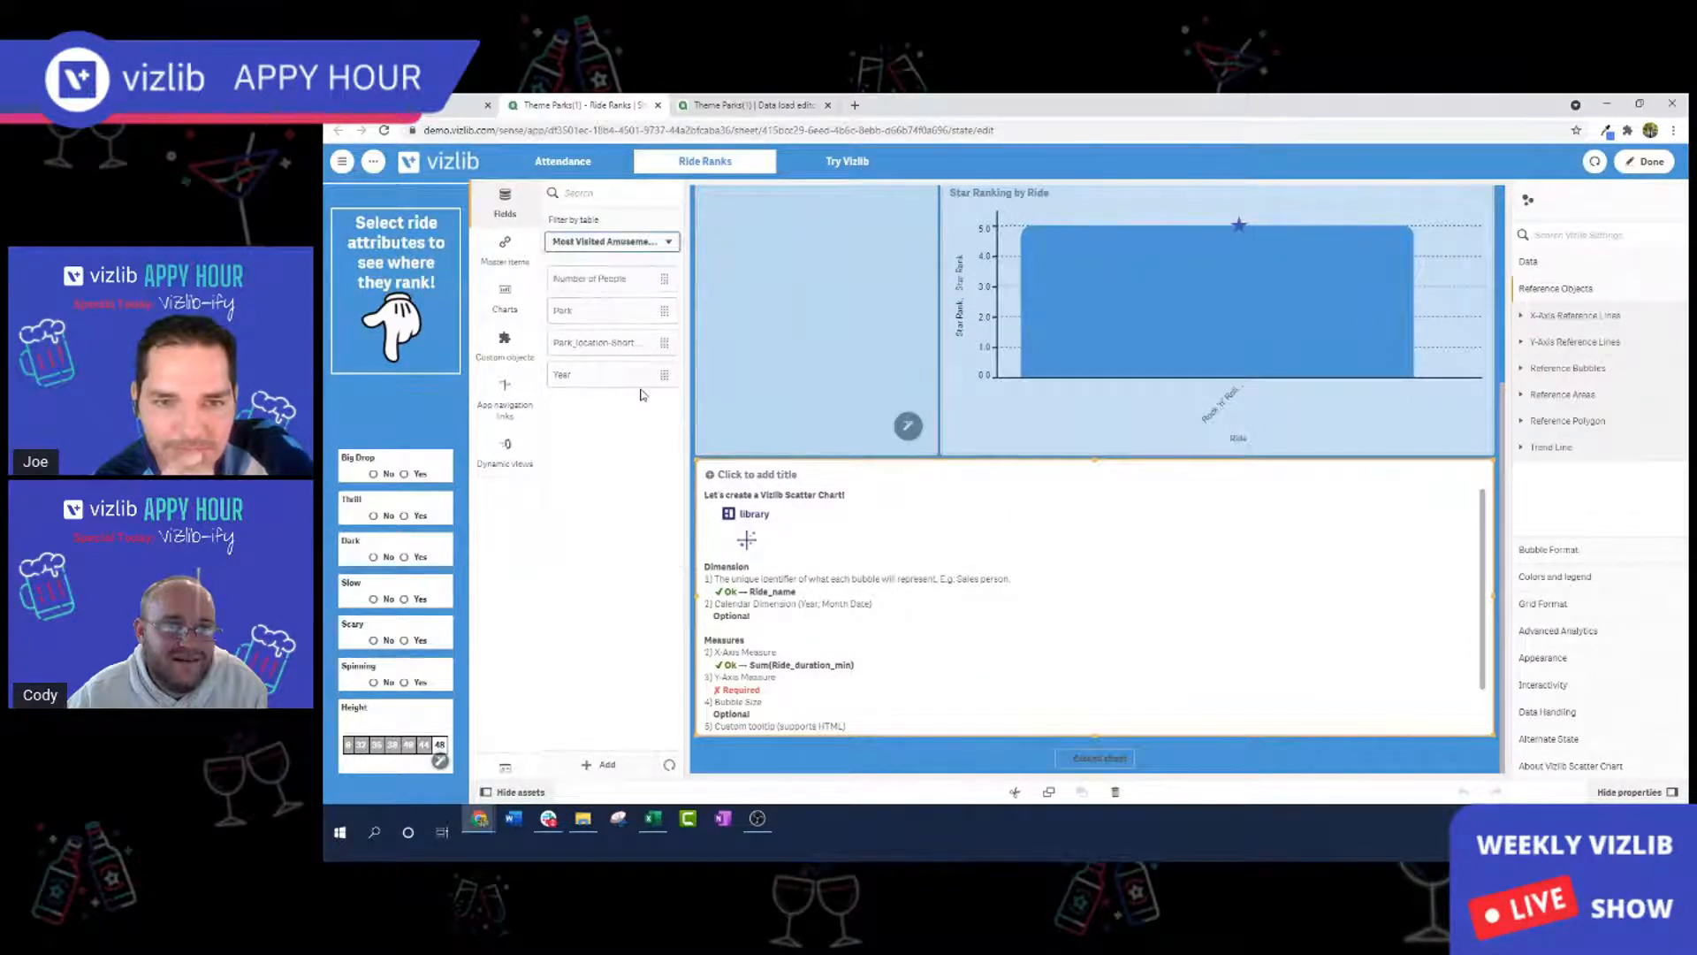
click(624, 242)
click(620, 275)
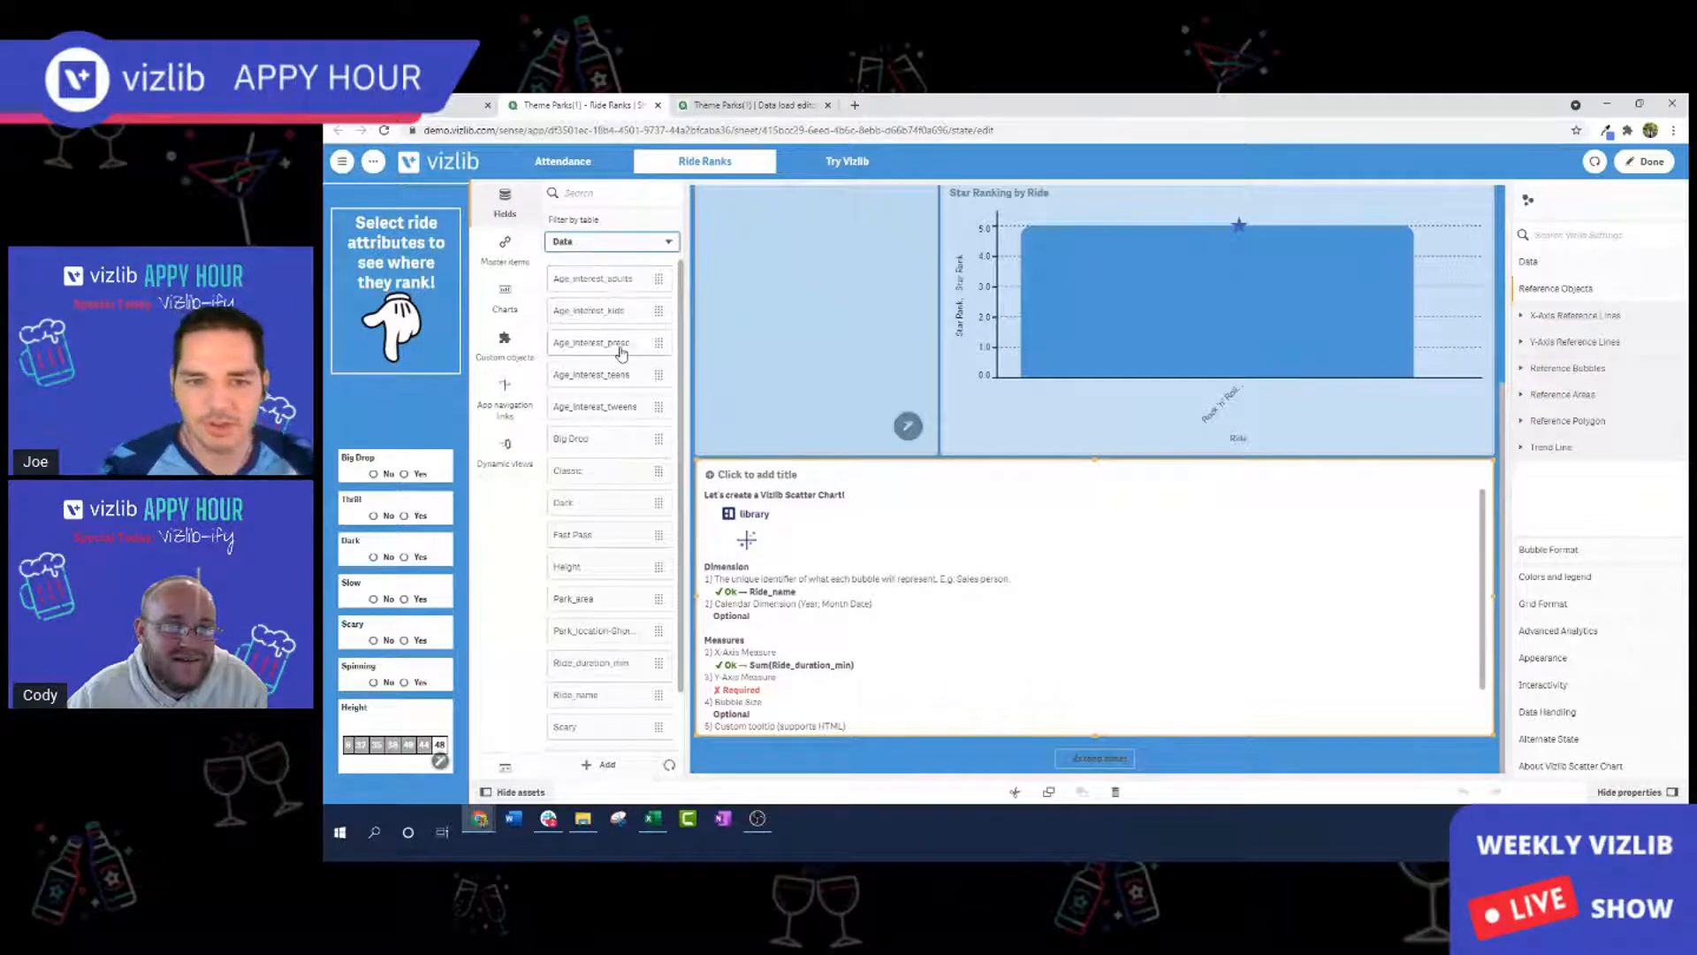
scroll(622, 353, down, 3)
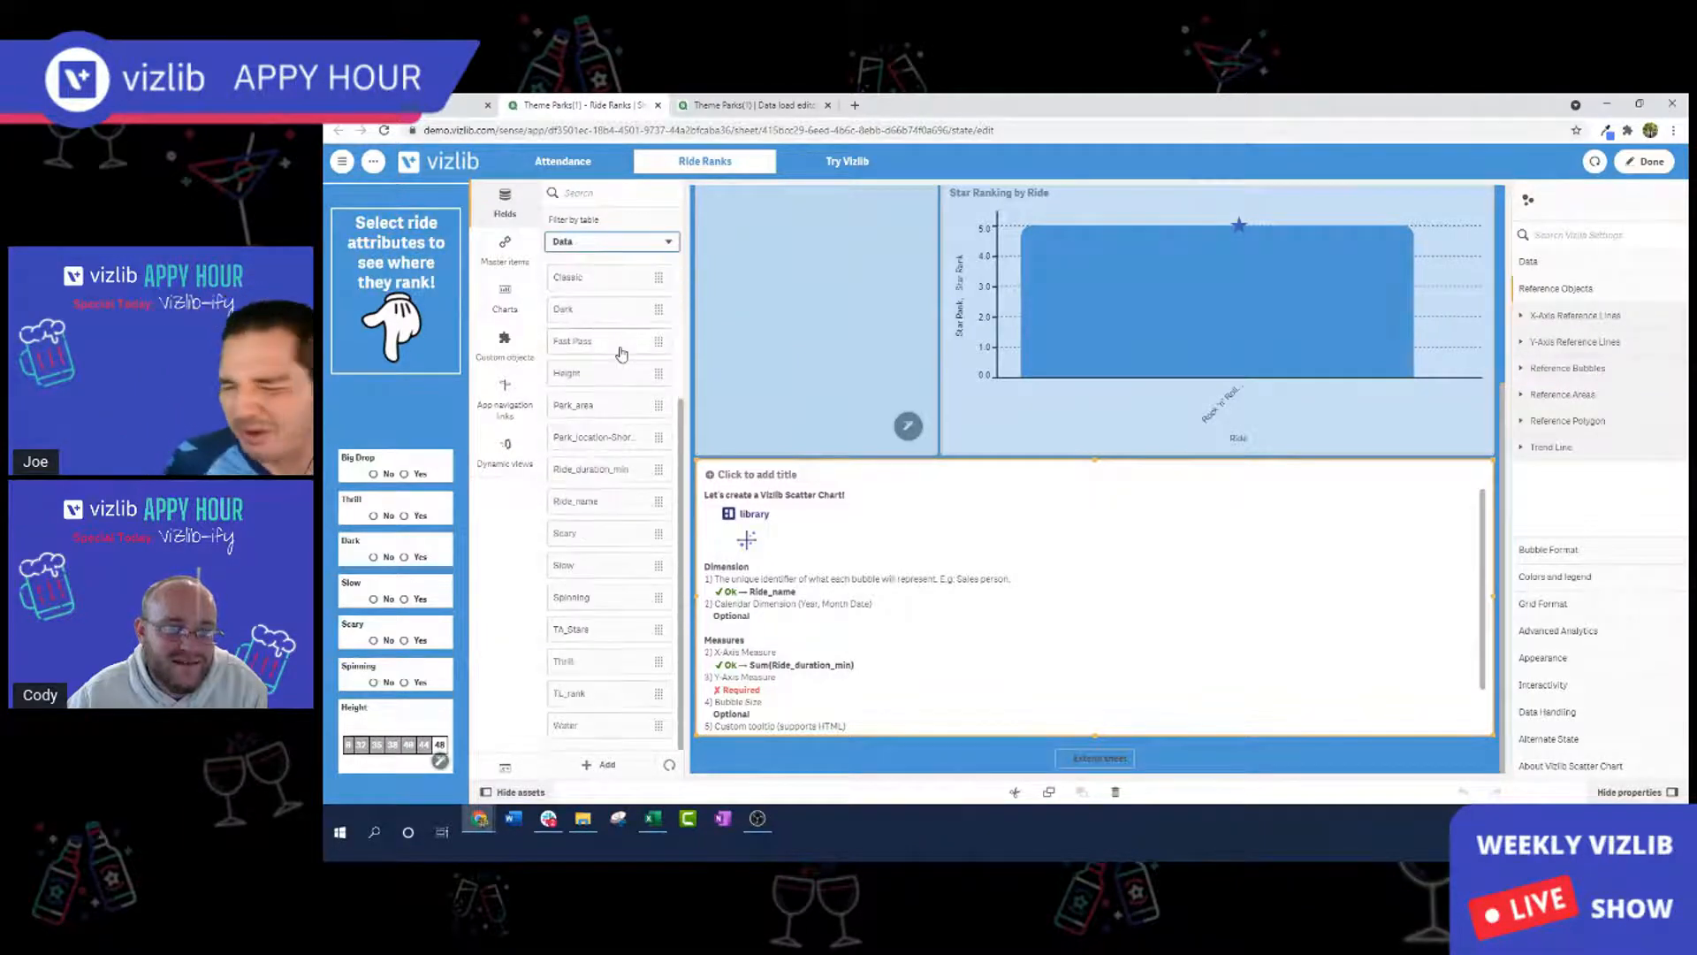
scroll(621, 354, up, 3)
Return to the data load editor and reload the app's data with the current script.
click(748, 105)
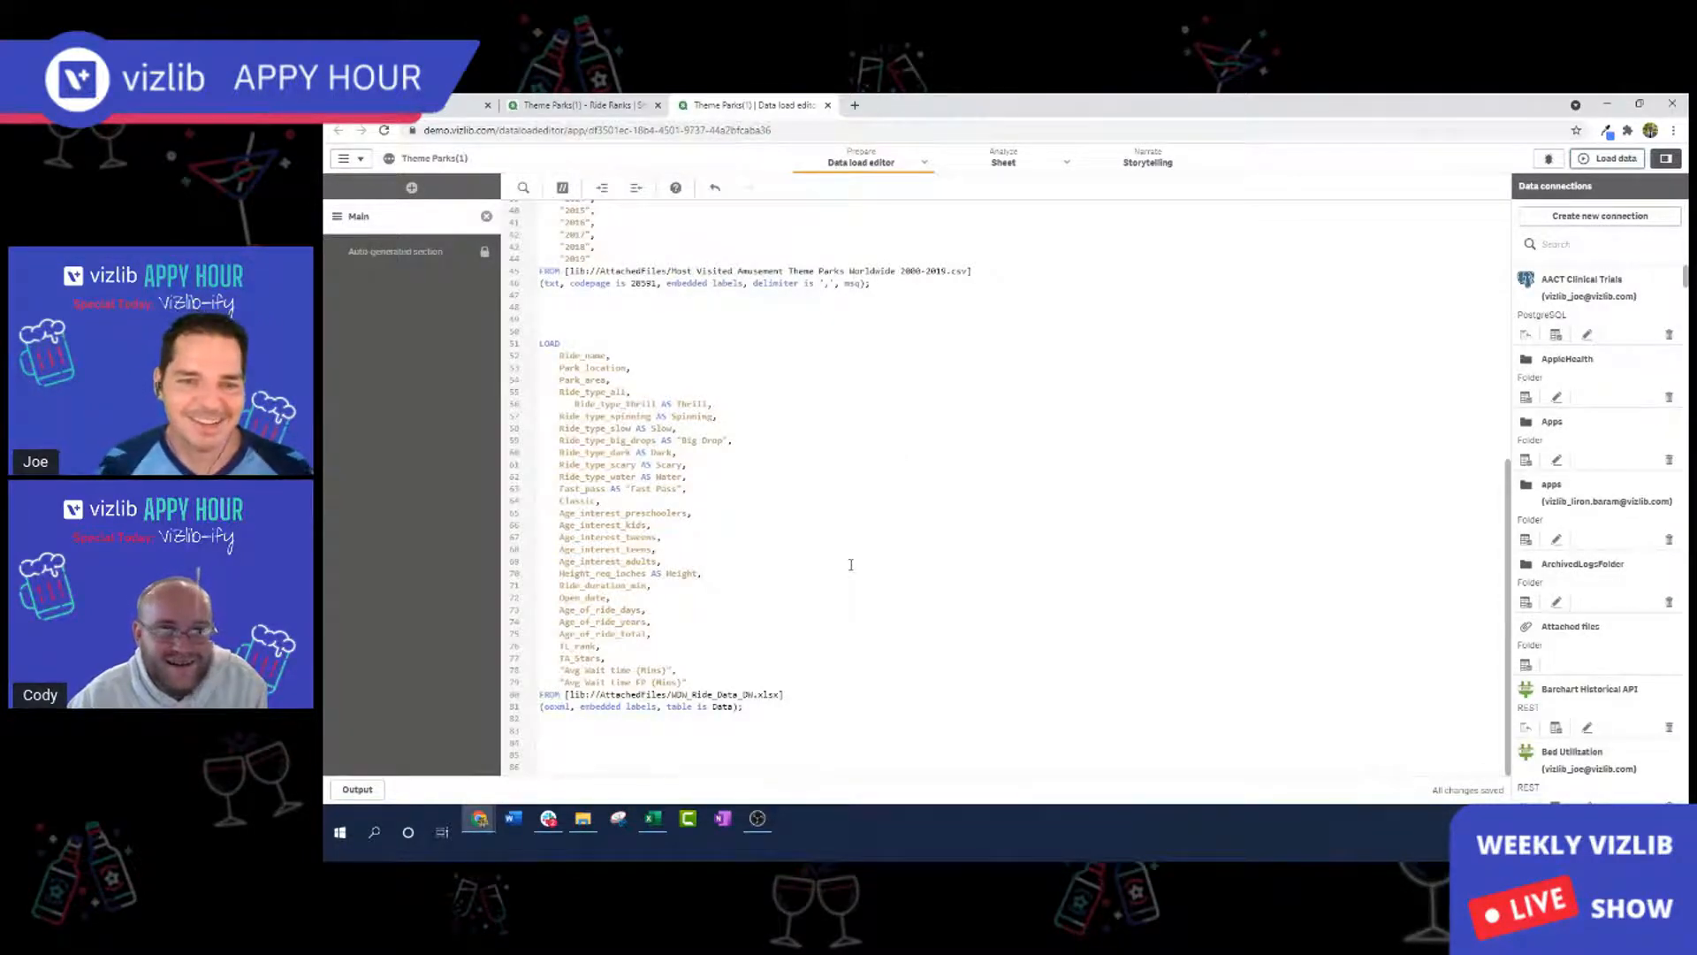
scroll(841, 634, up, 2)
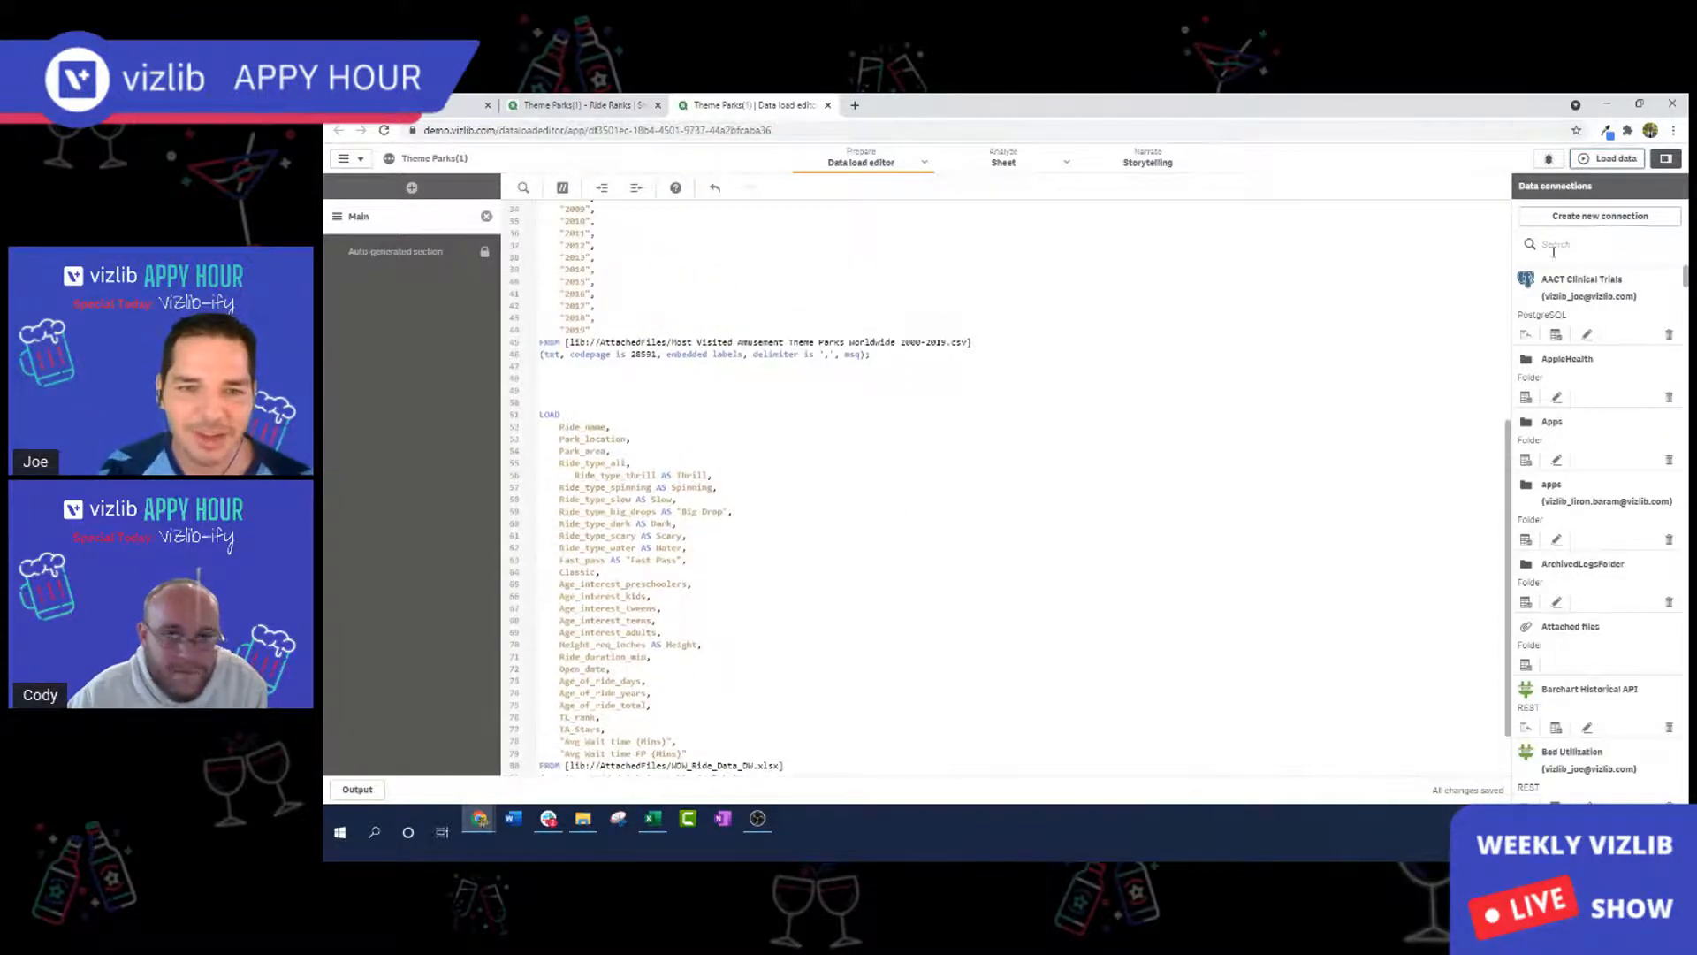
click(1603, 158)
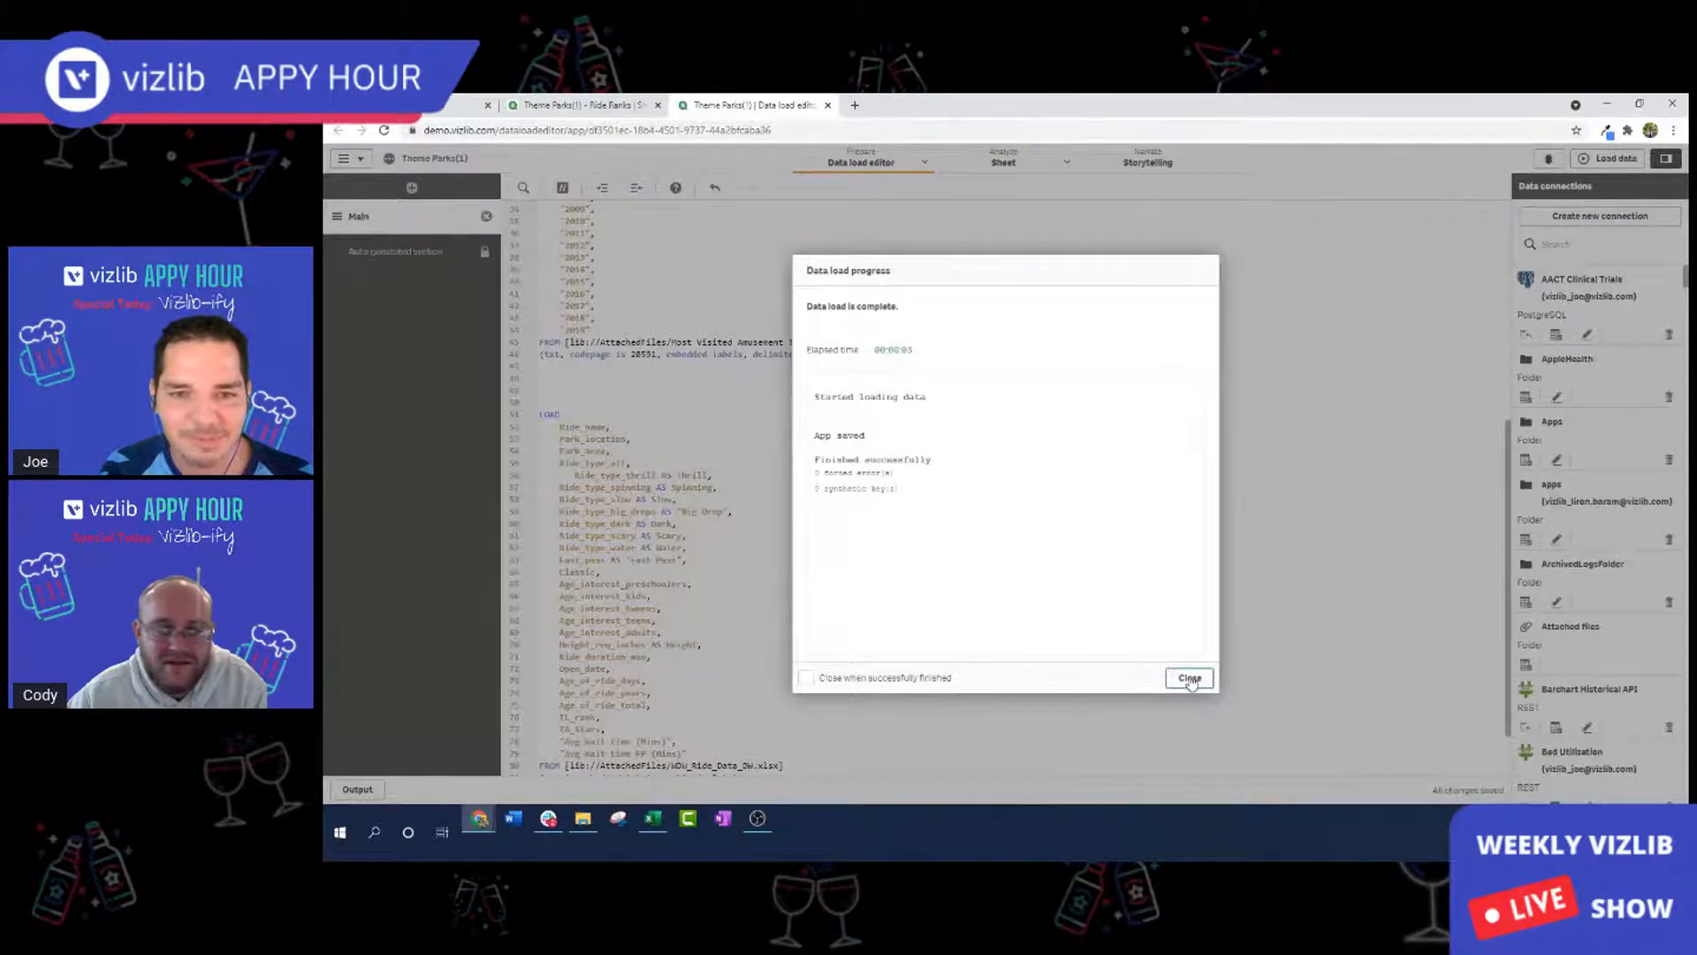
click(1190, 678)
scroll(1055, 627, down, 2)
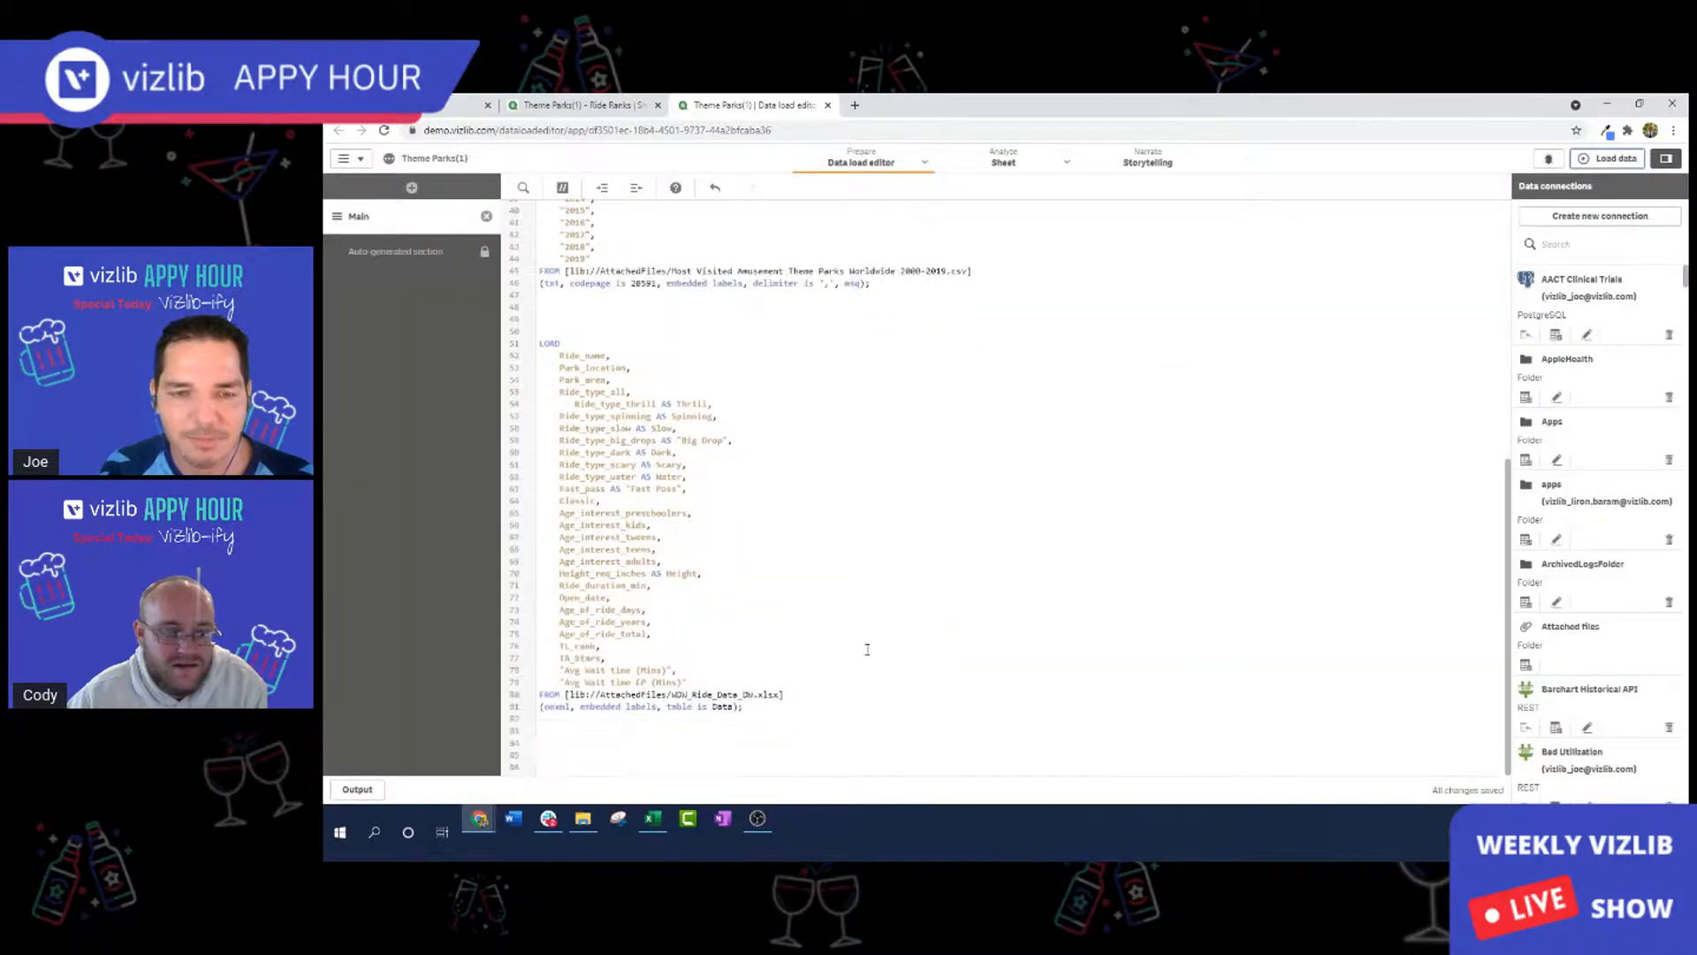
Reopen the Ride Ranks sheet from the load editor, close the old sheet tab, and select the unfinished scatter chart.
click(1004, 161)
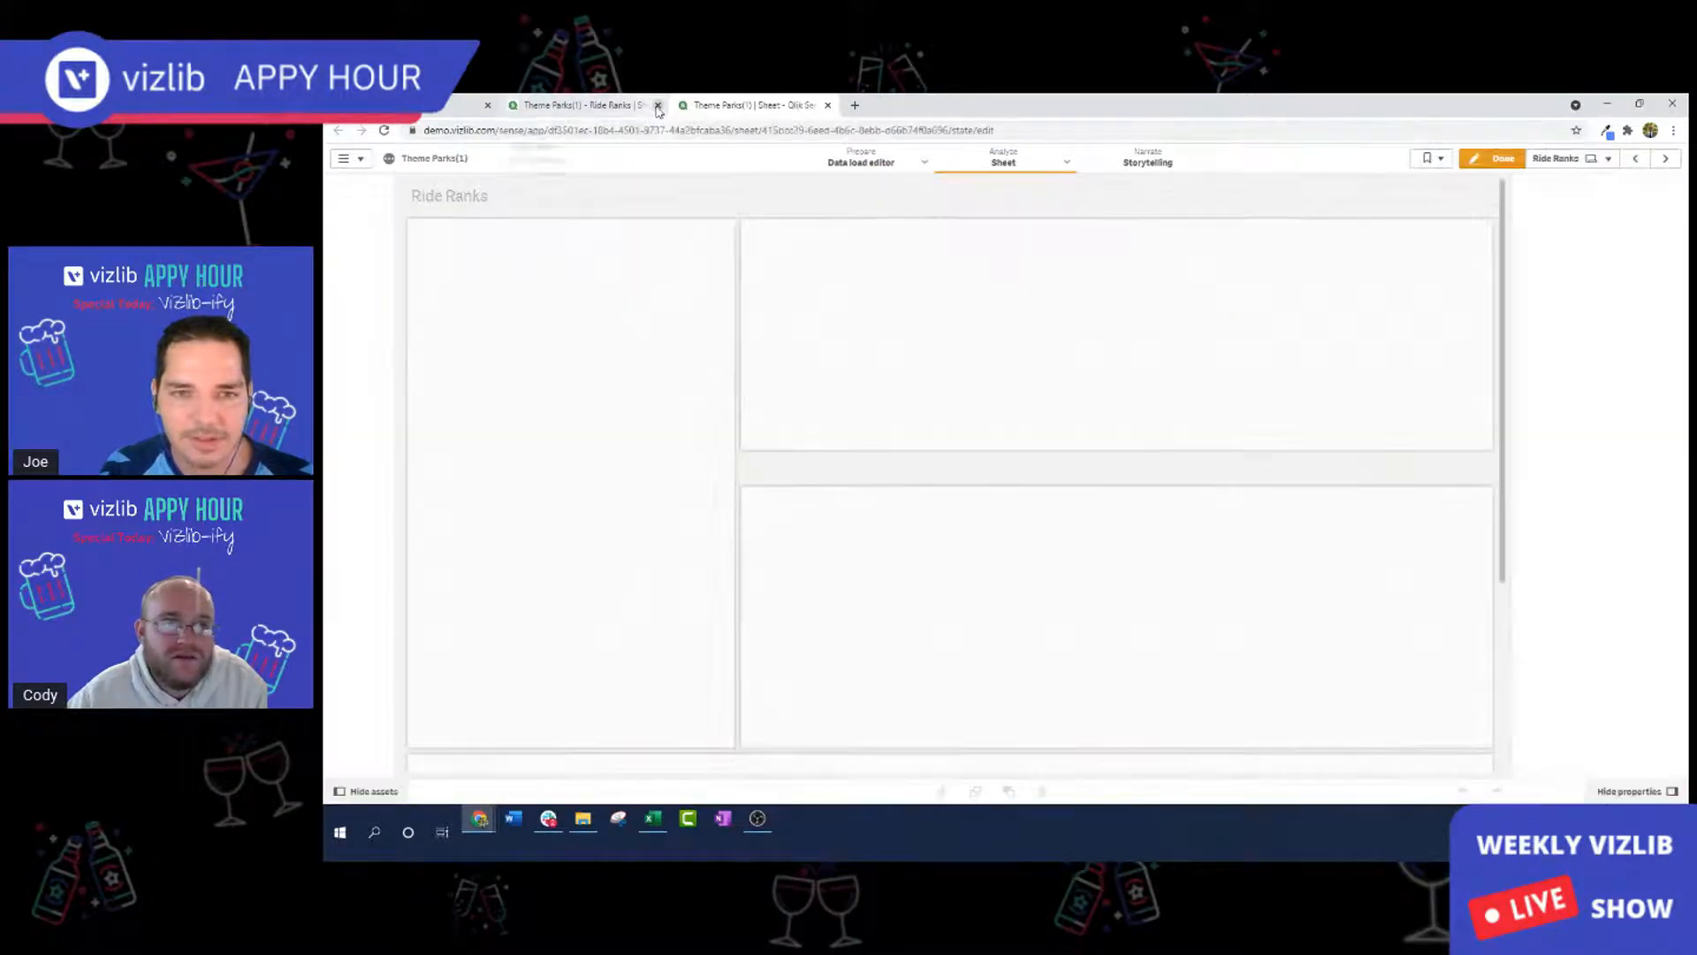
click(658, 105)
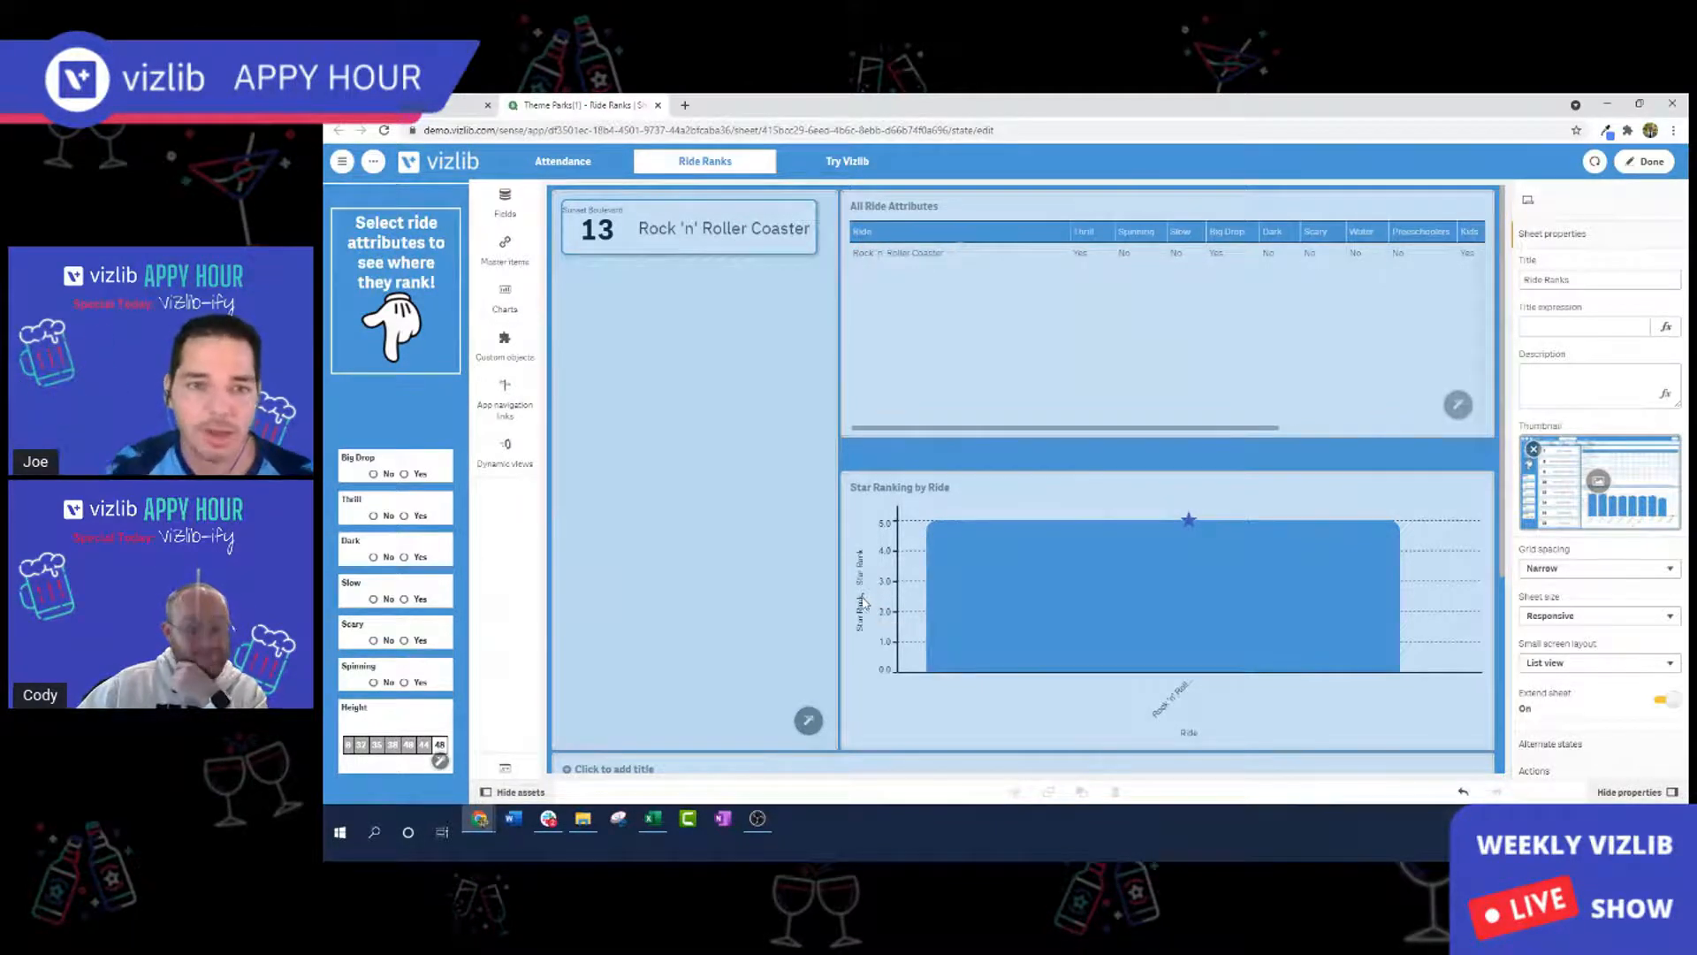
scroll(862, 592, down, 3)
click(977, 637)
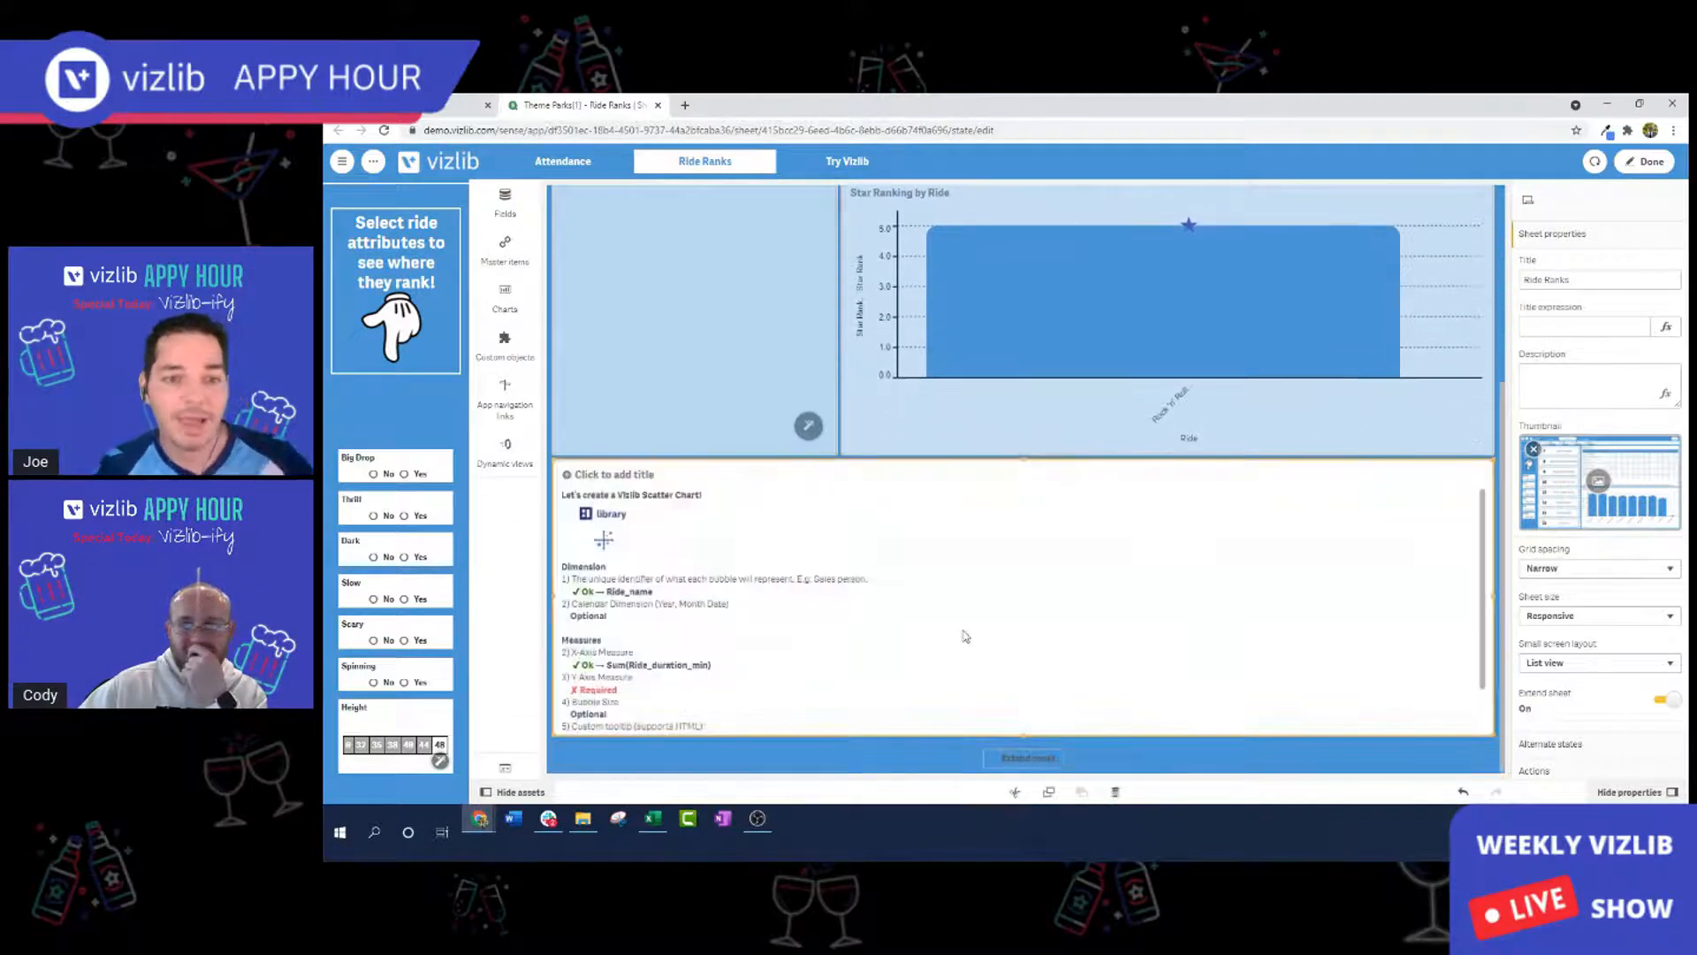
Search the sheet's fields for "avg", filtering by the Data table and the Most Visited Amusement Theme Parks table.
click(508, 205)
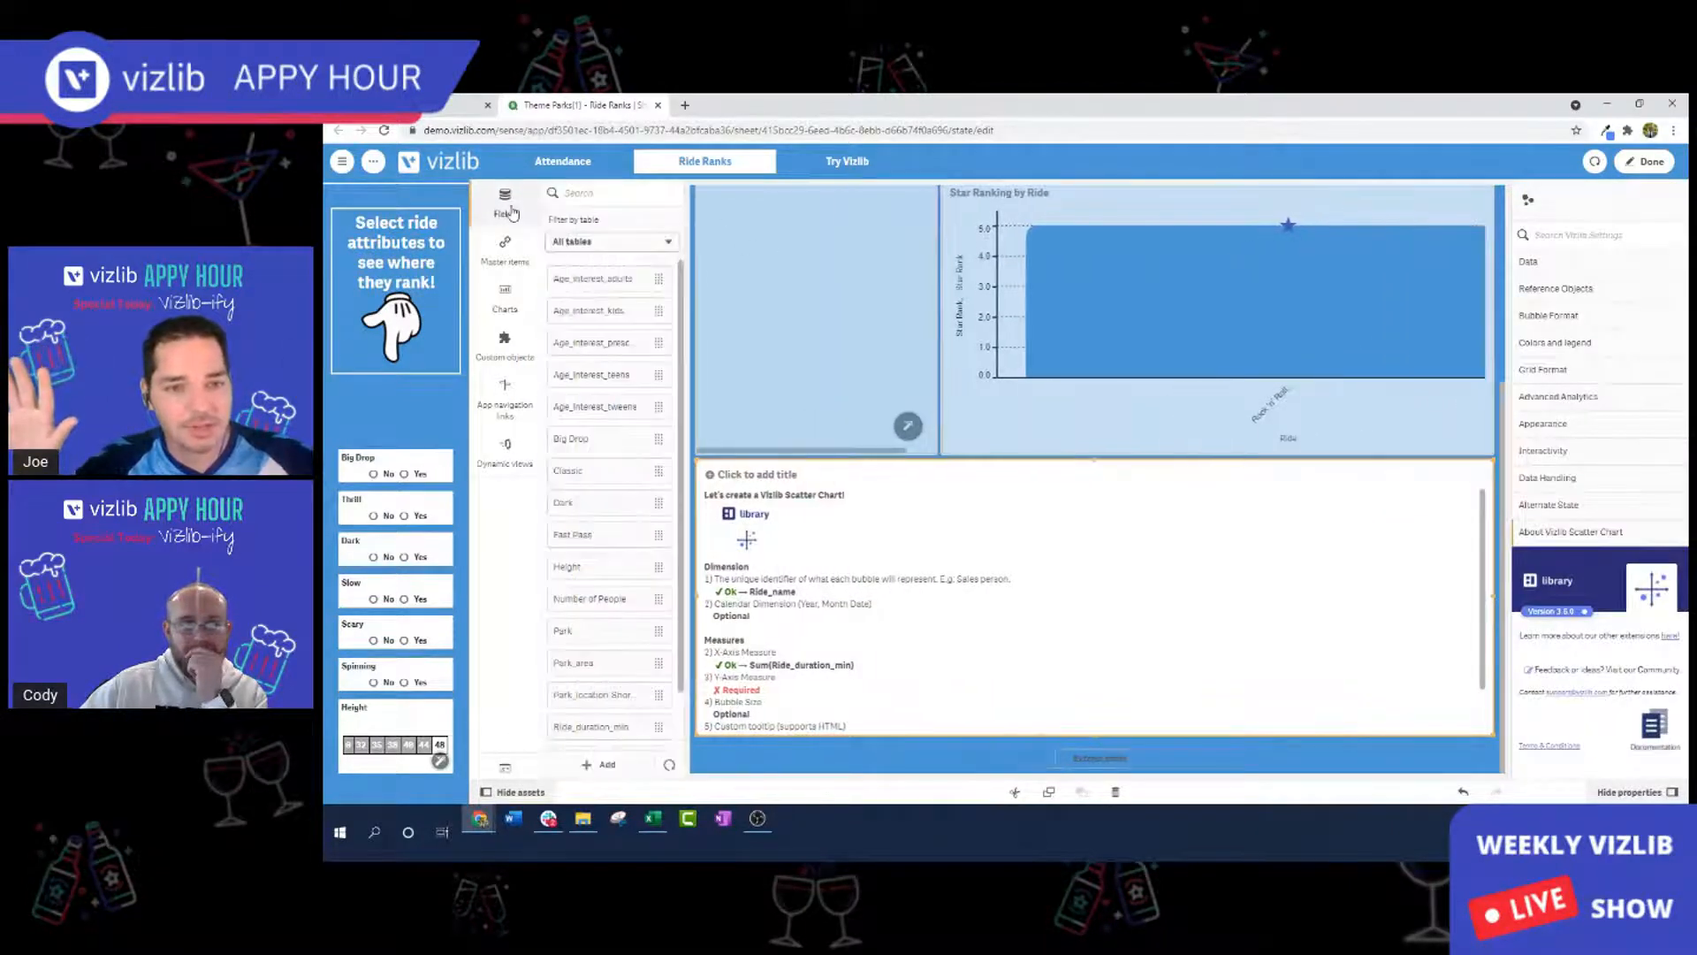
click(655, 199)
text(avg)
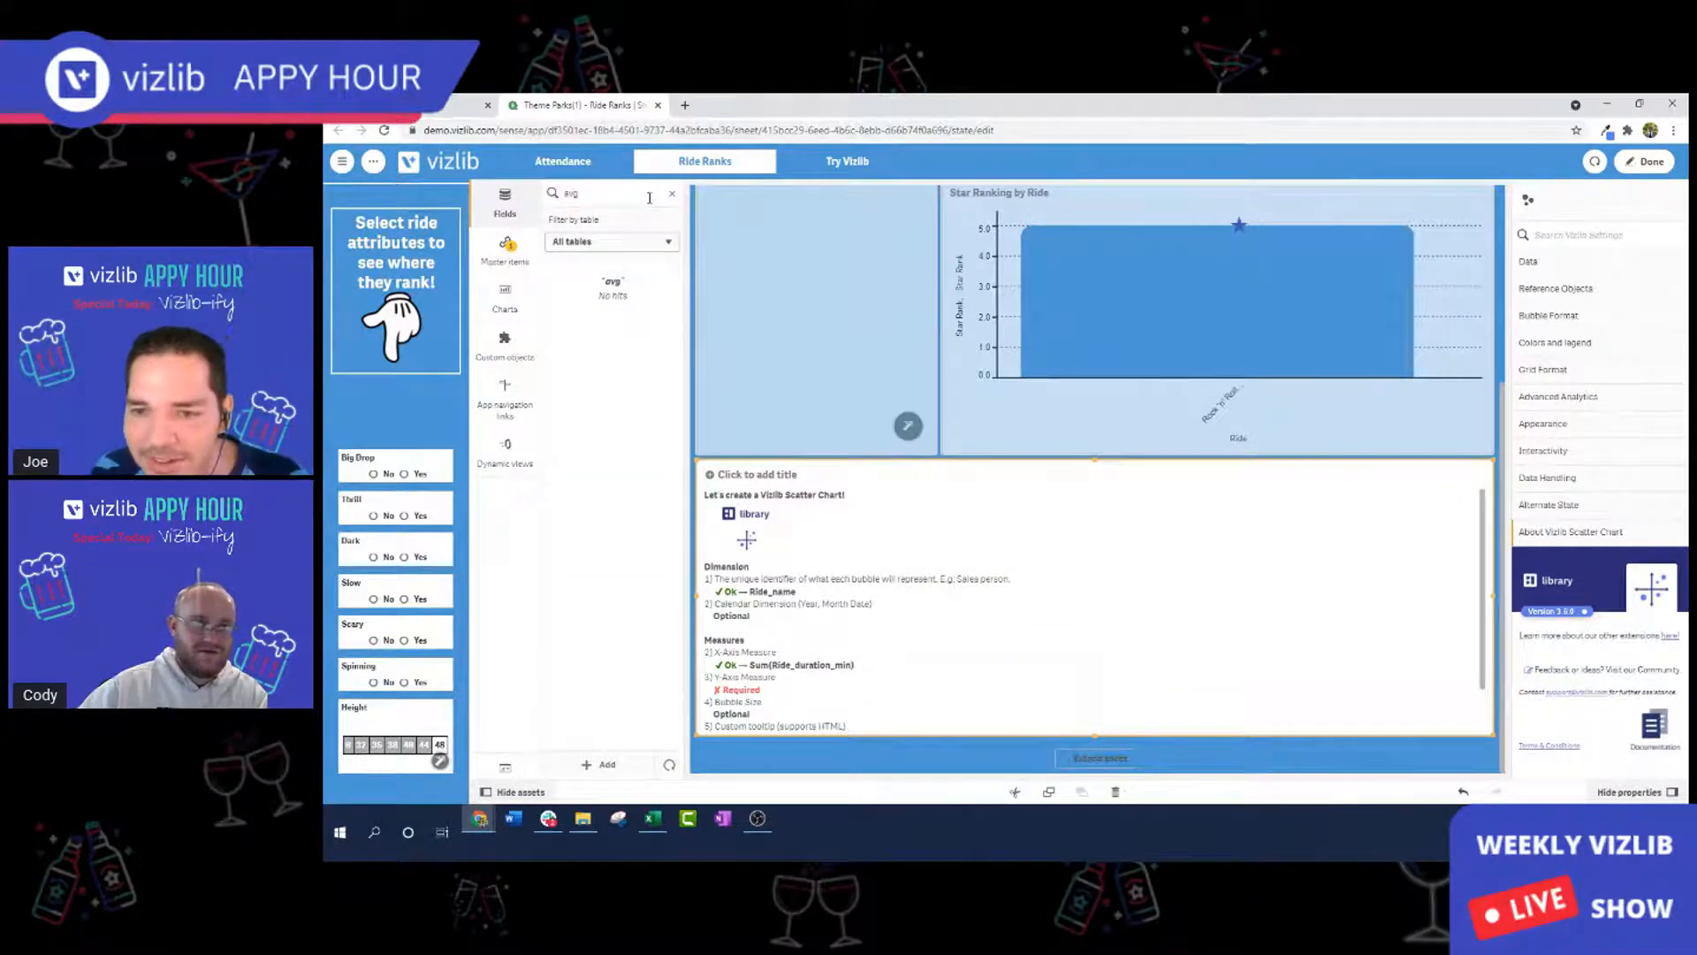
click(619, 242)
click(562, 287)
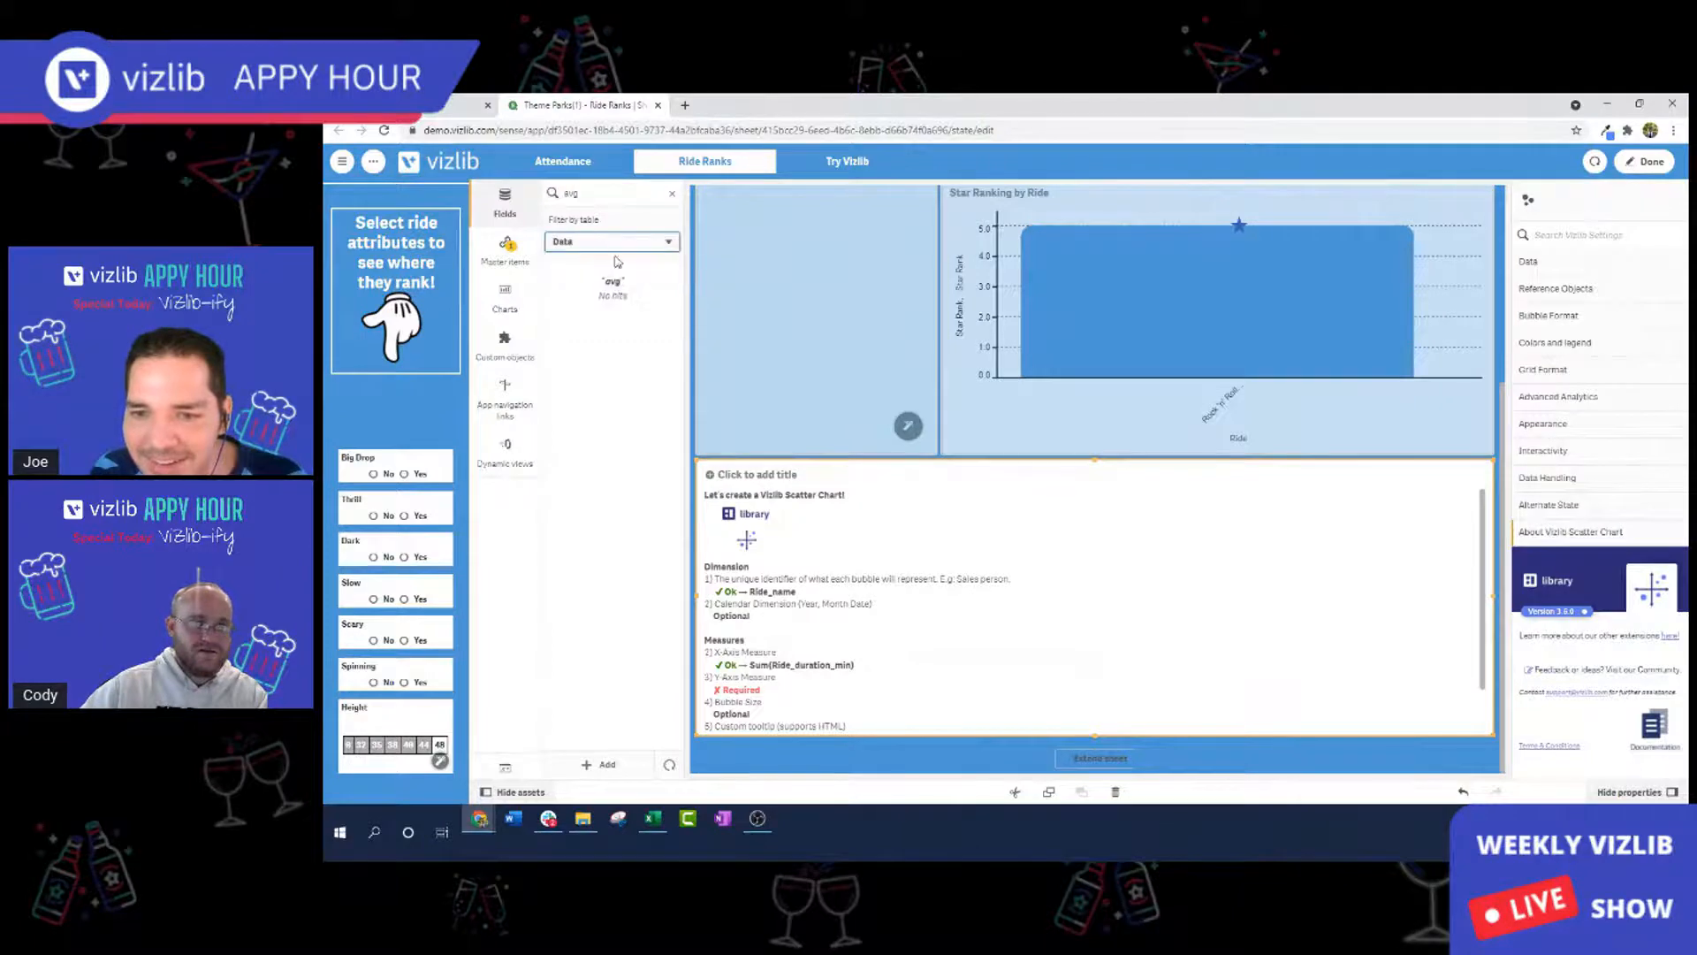
click(610, 241)
click(609, 310)
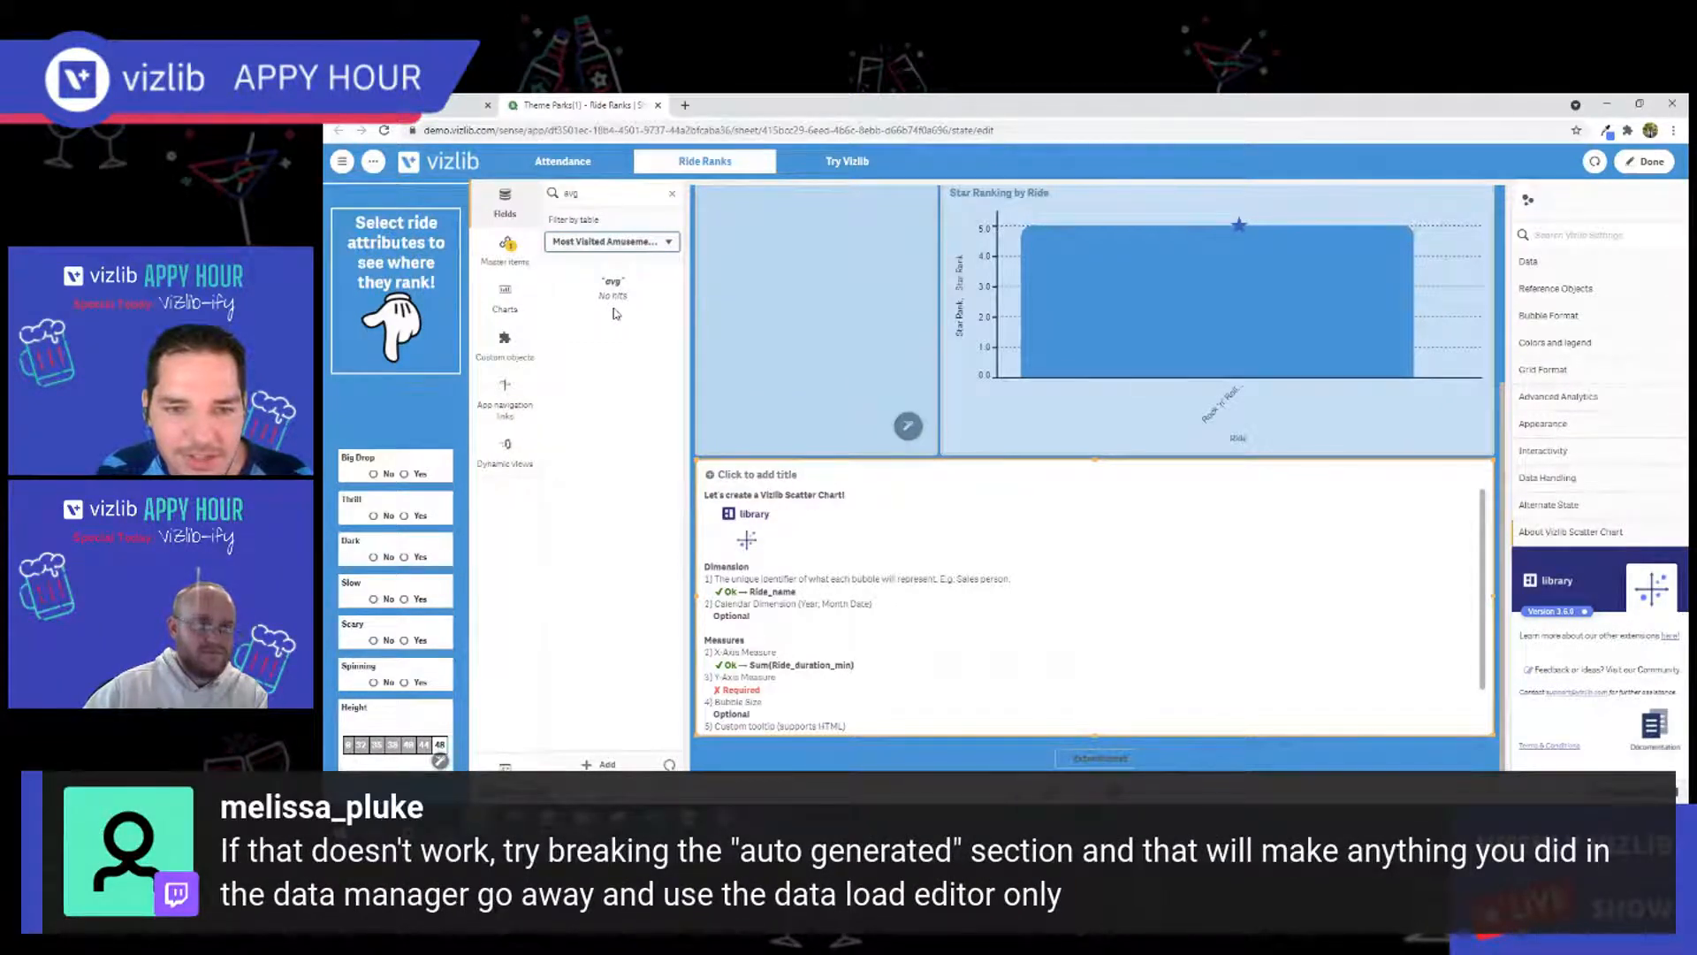
Open the app's data load editor in a separate browser tab and return to the Ride Ranks sheet.
click(341, 162)
click(493, 246)
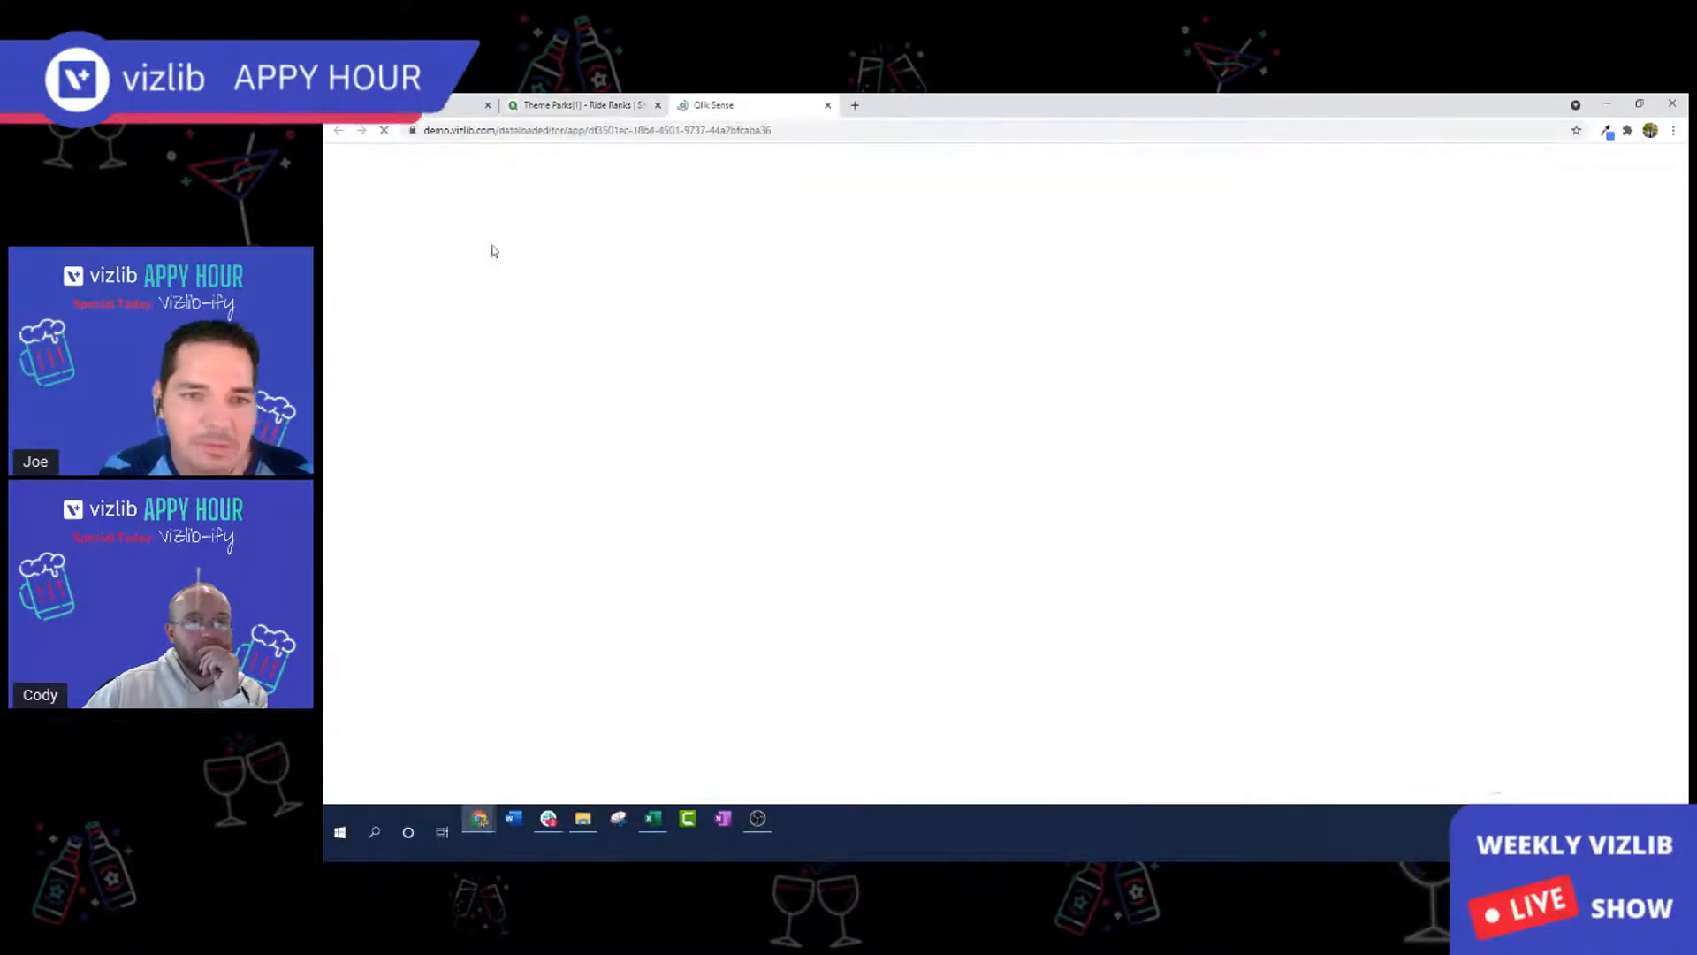
click(599, 107)
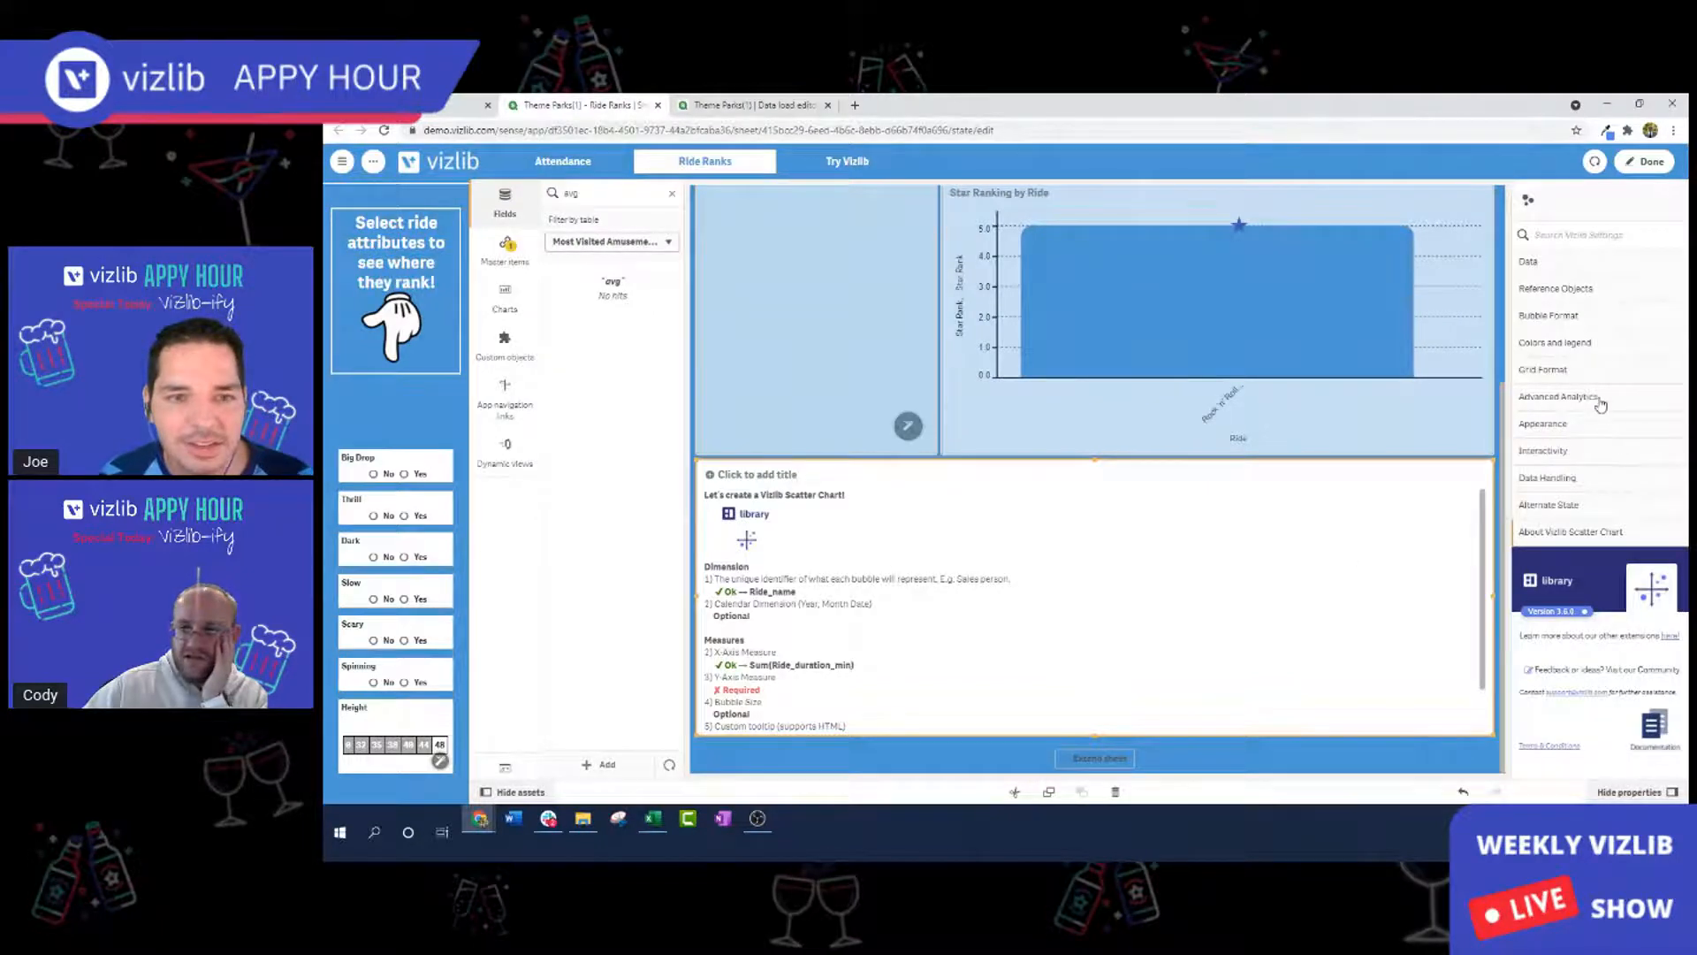
Search for the wait time fields across all tables and among the scatter chart's available measures, using "av" for the measure search.
click(1610, 264)
scroll(1611, 449, down, 1)
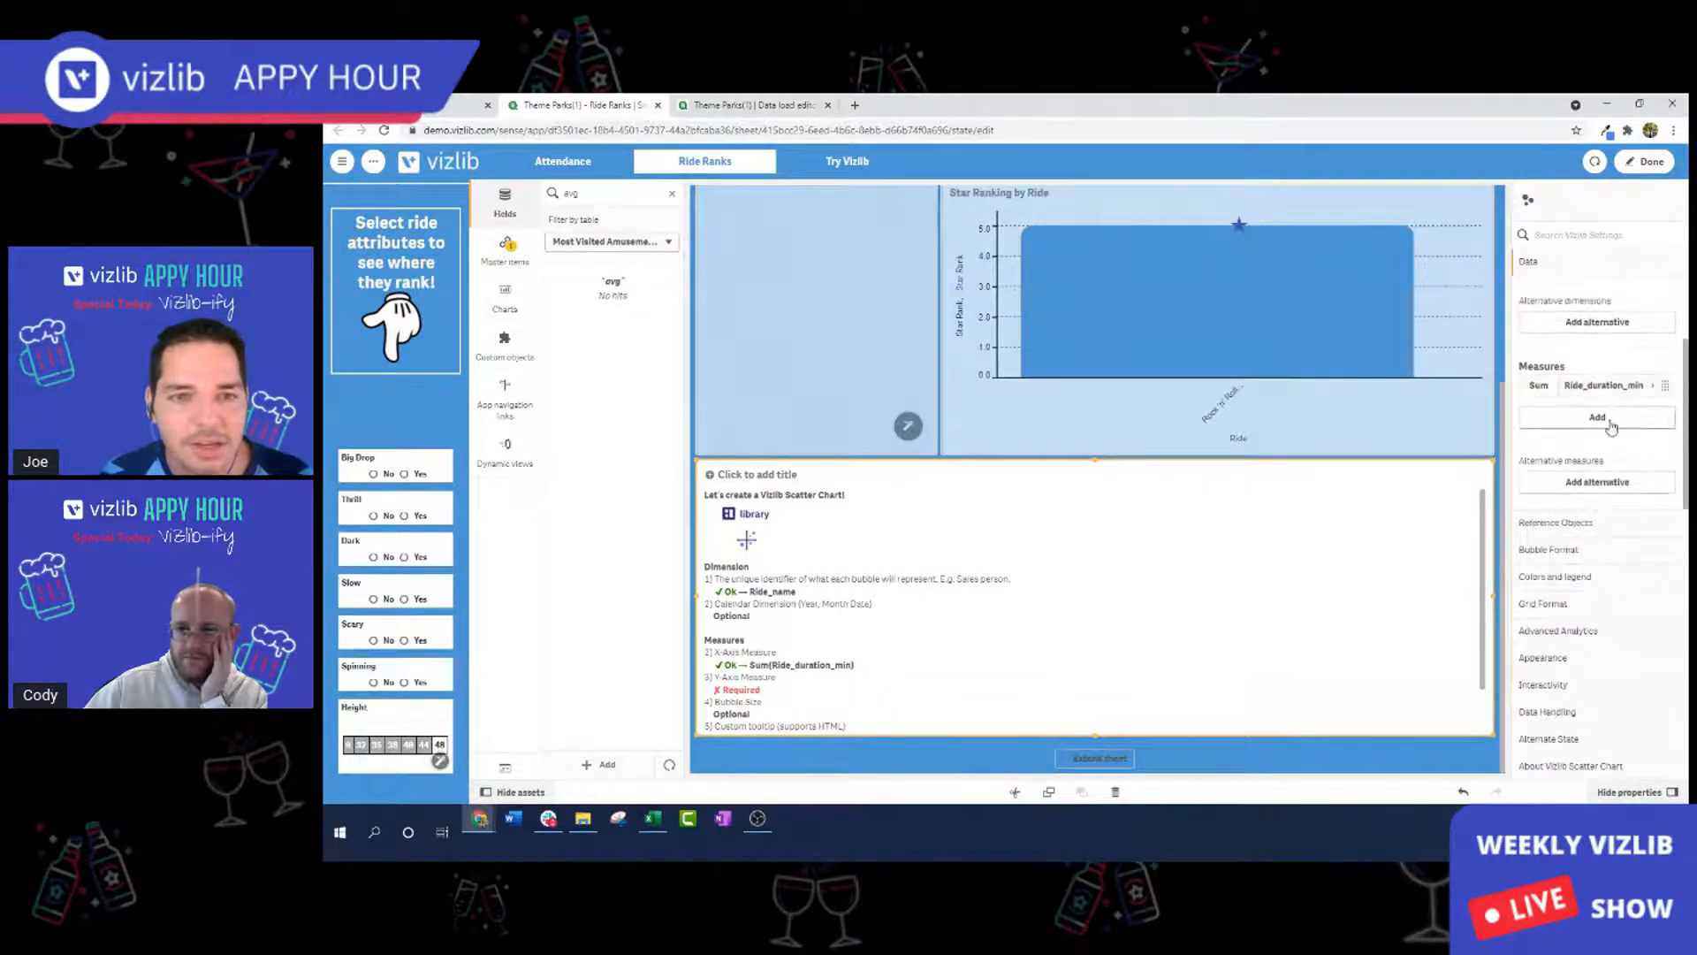
click(1597, 417)
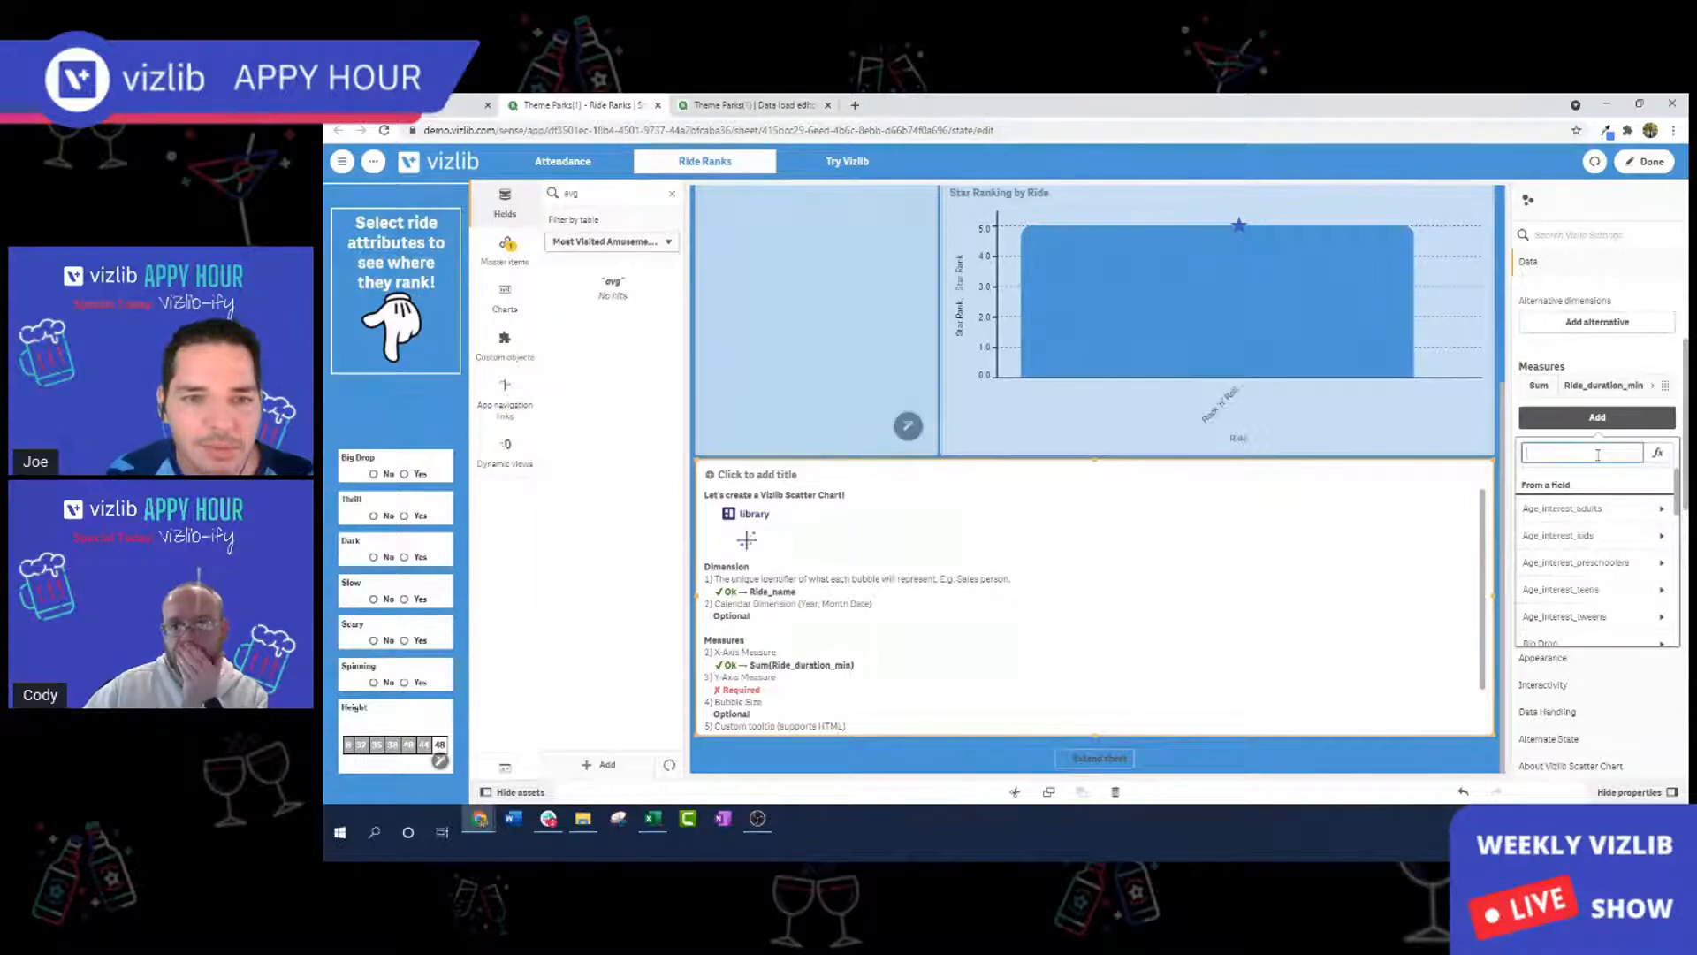
click(610, 239)
click(621, 244)
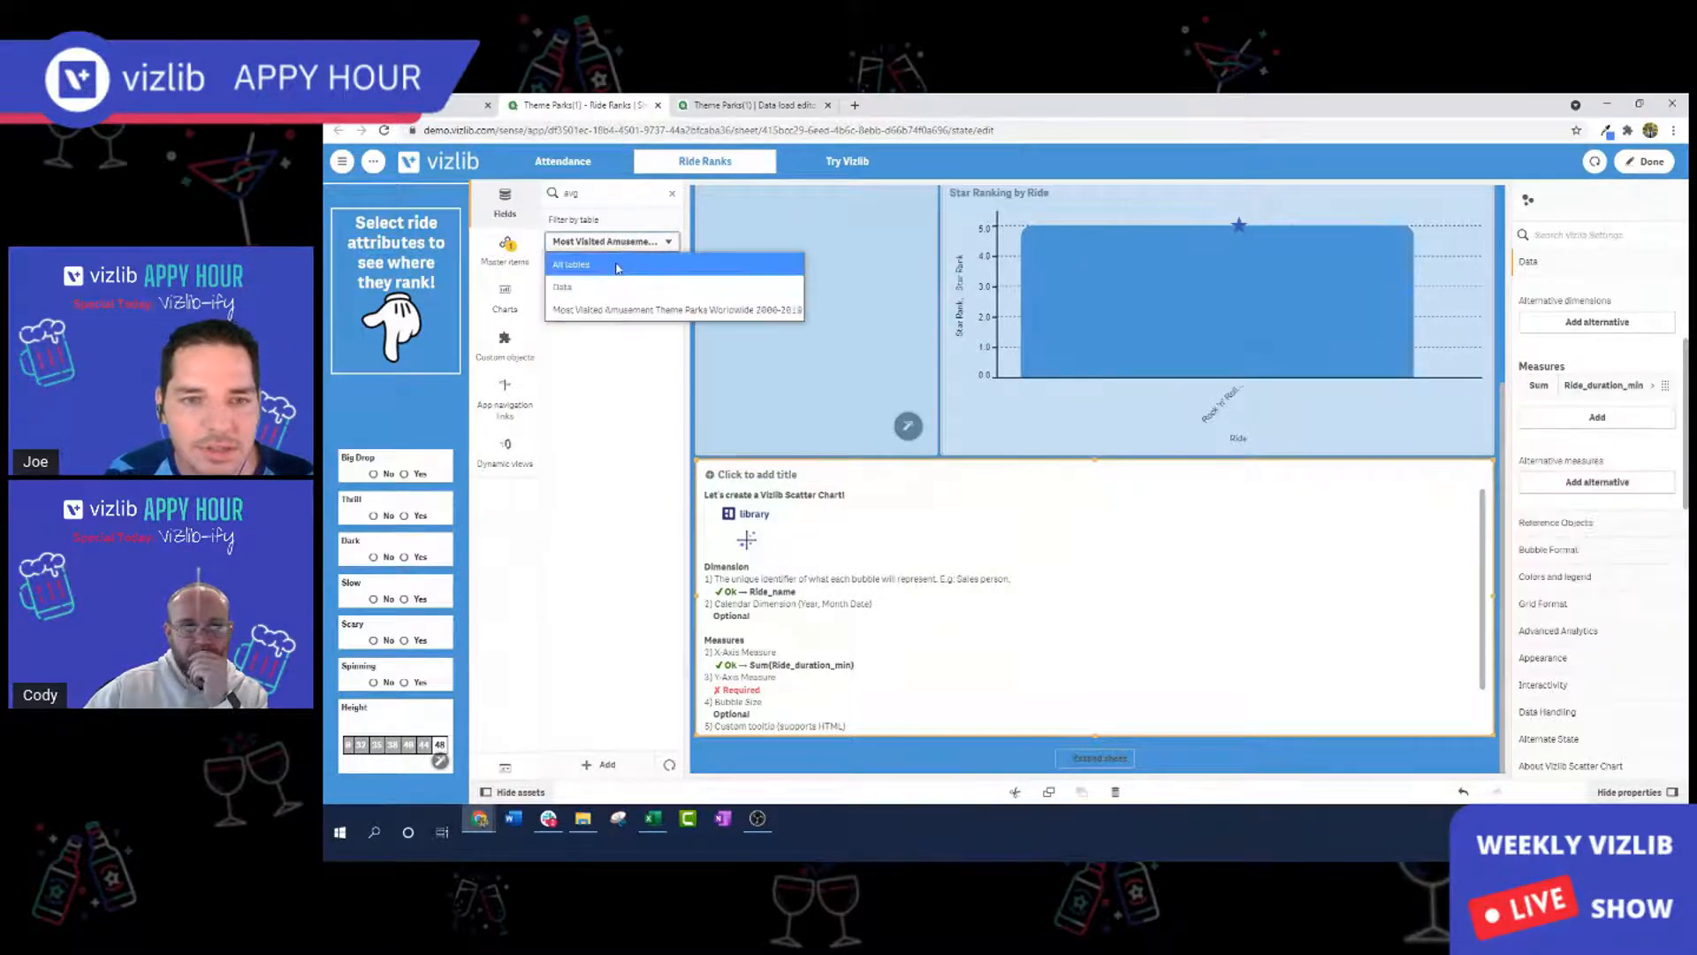
click(619, 266)
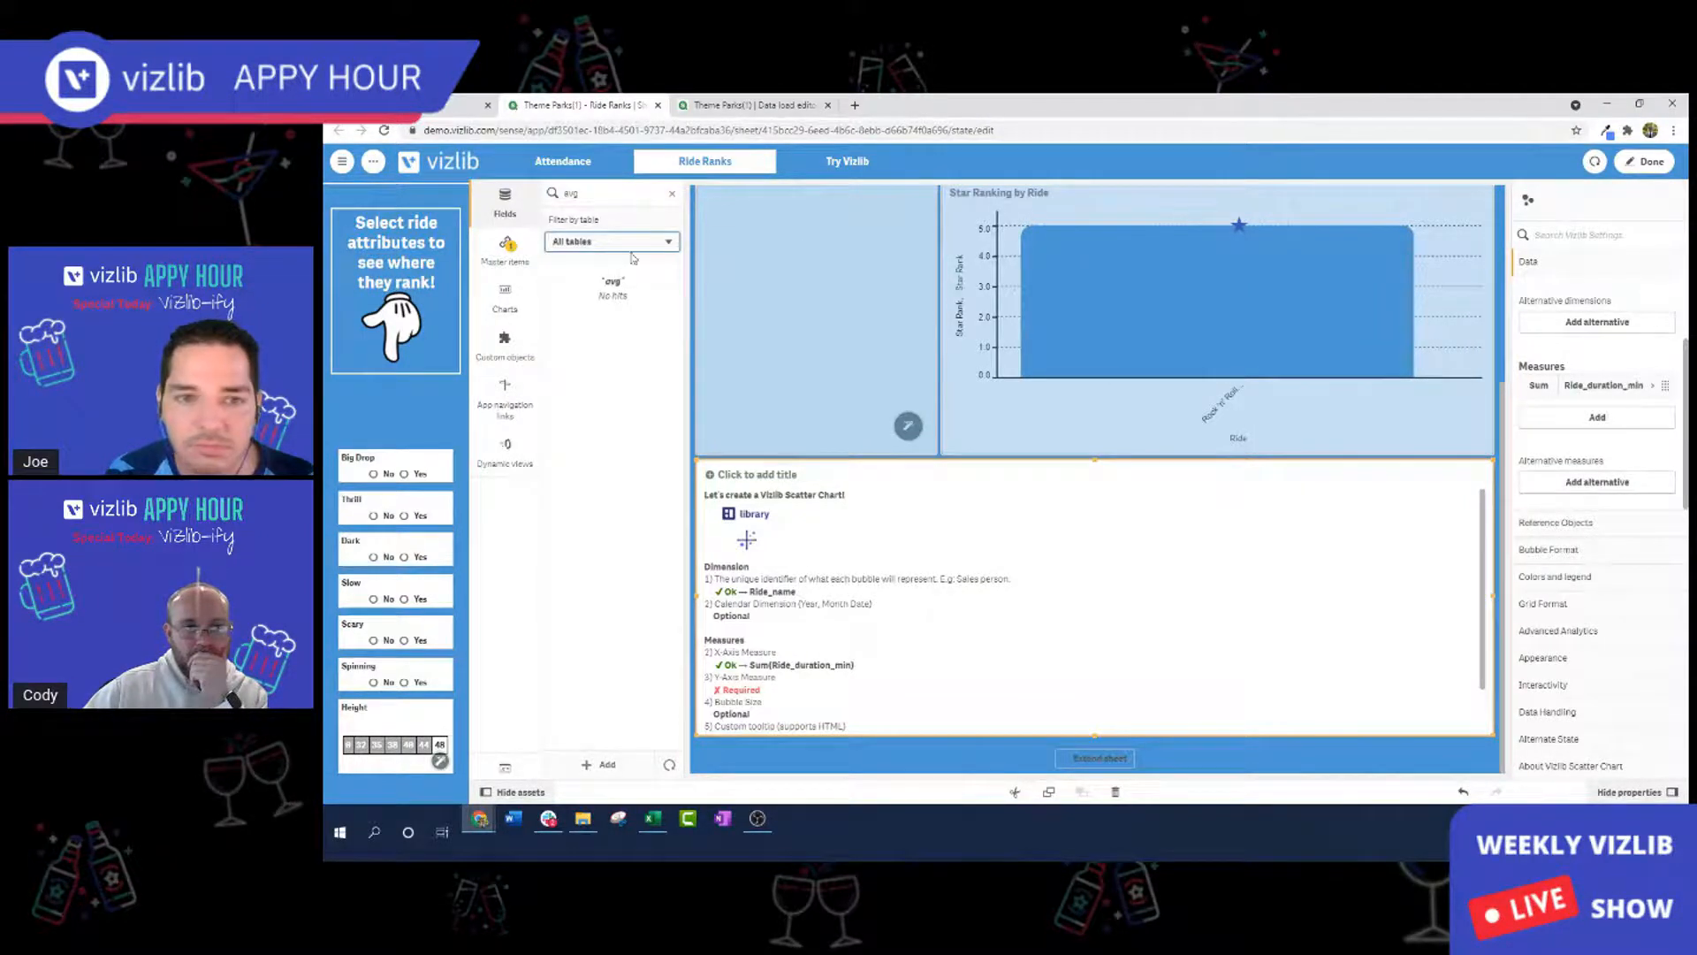
click(1591, 421)
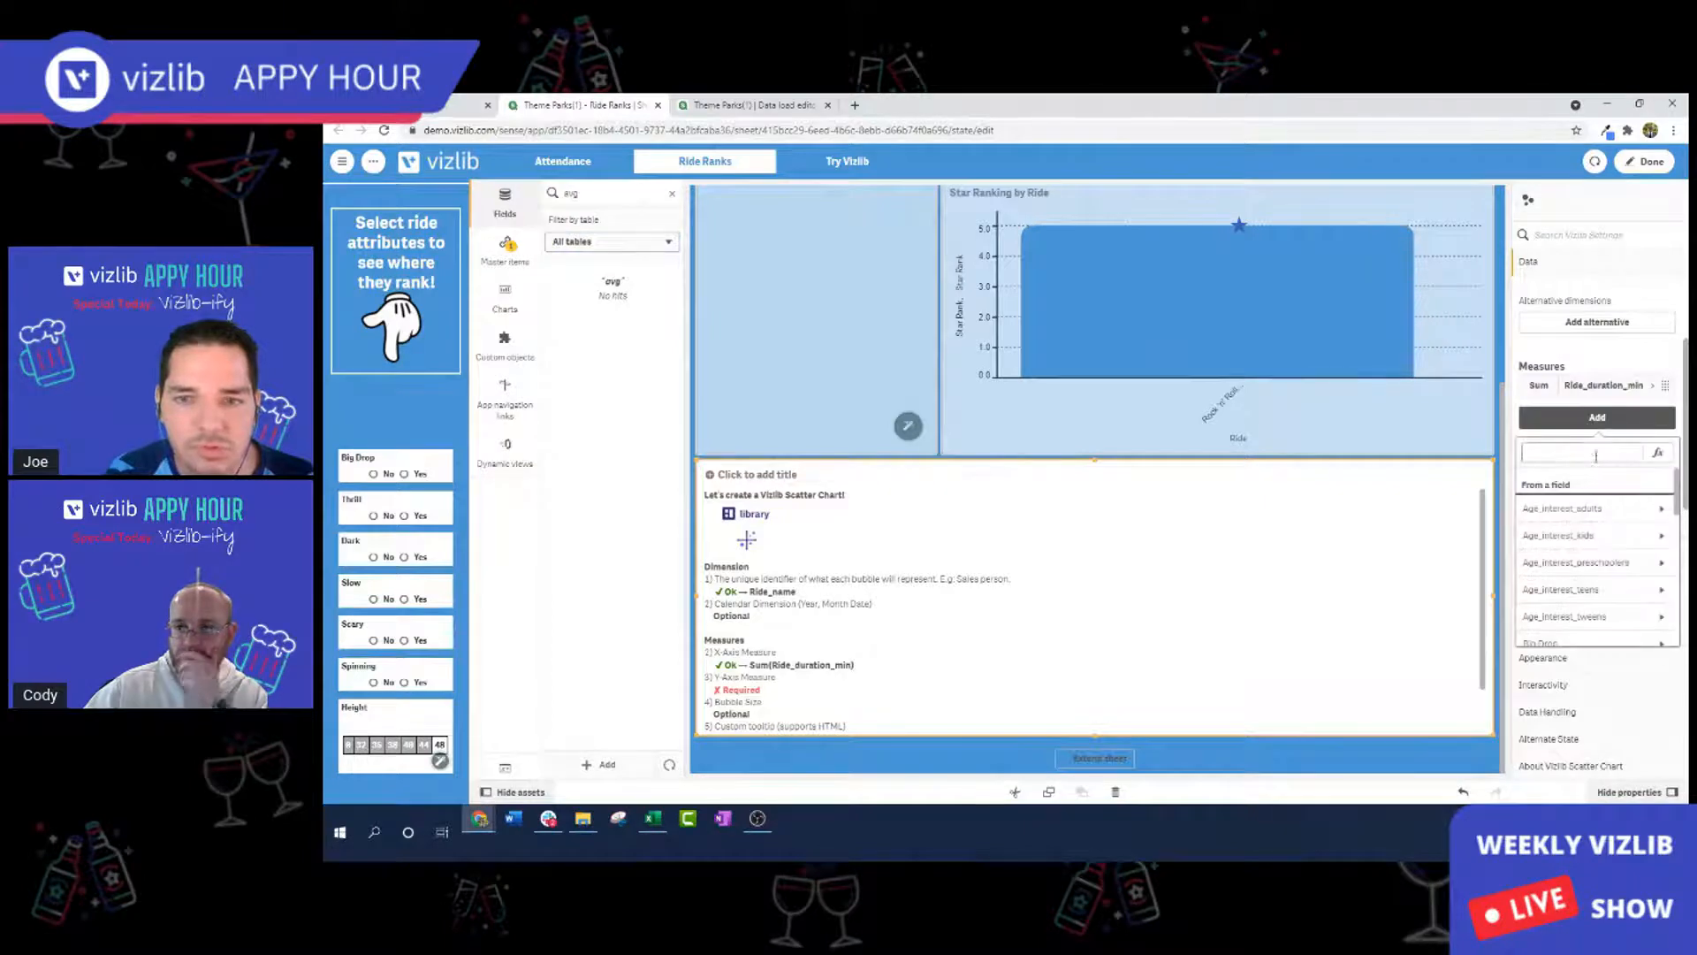
click(1596, 452)
text(av)
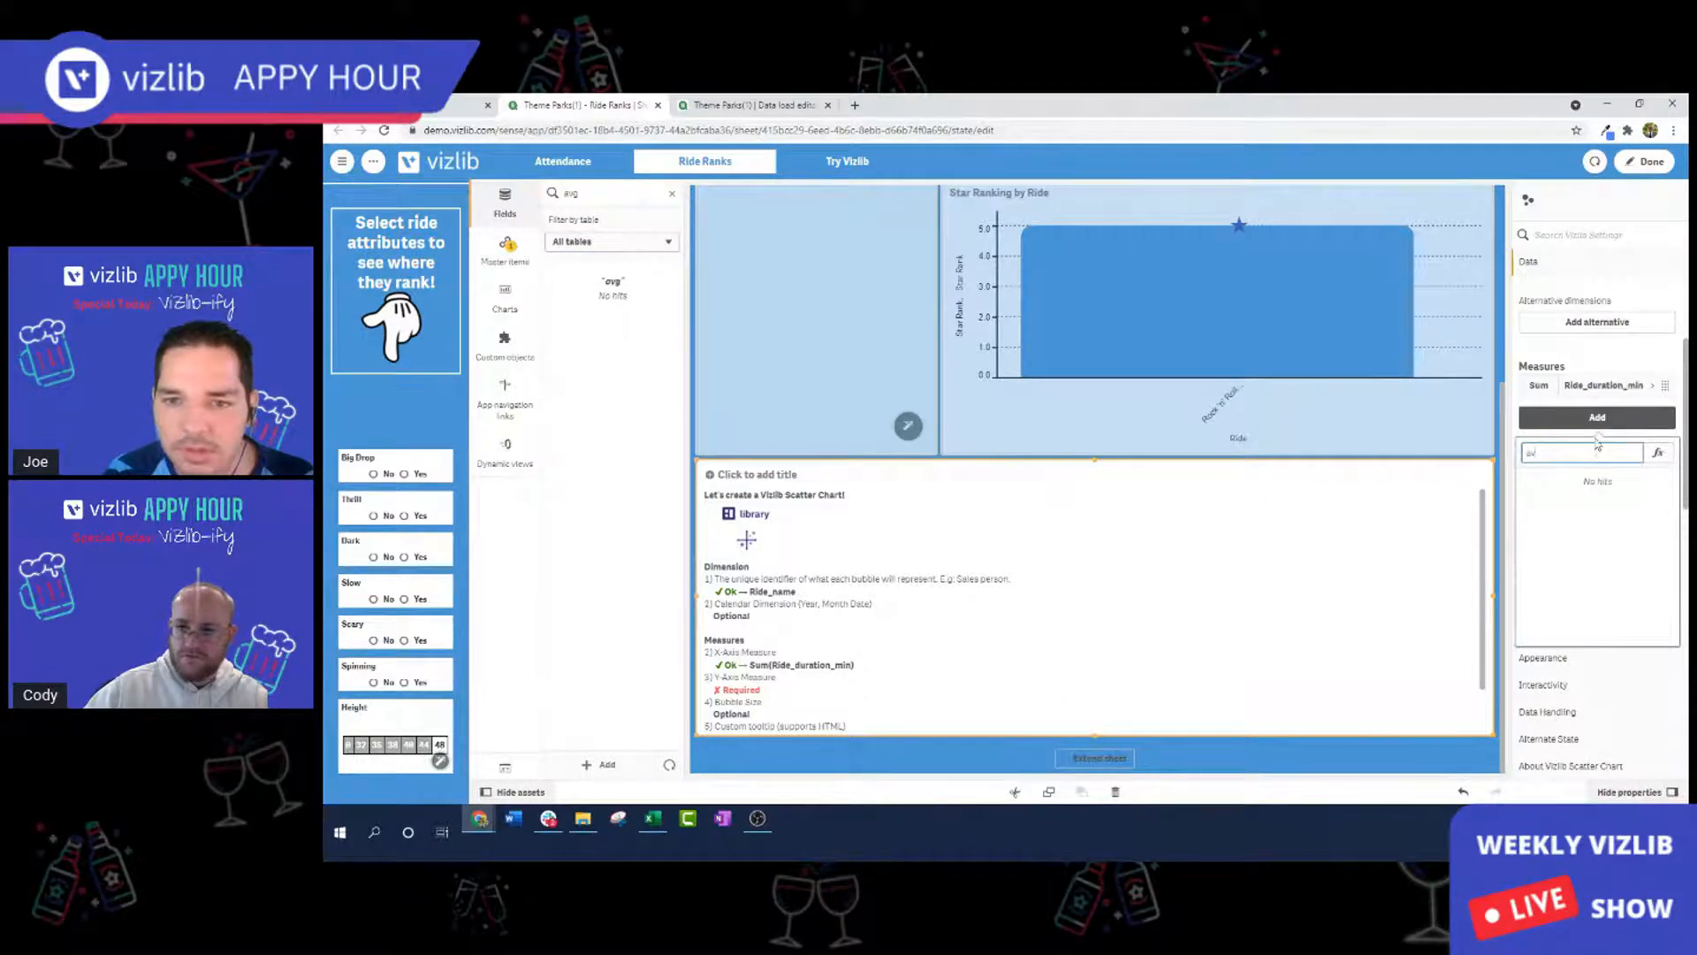
key(BackSpace)
key(BackSpace)
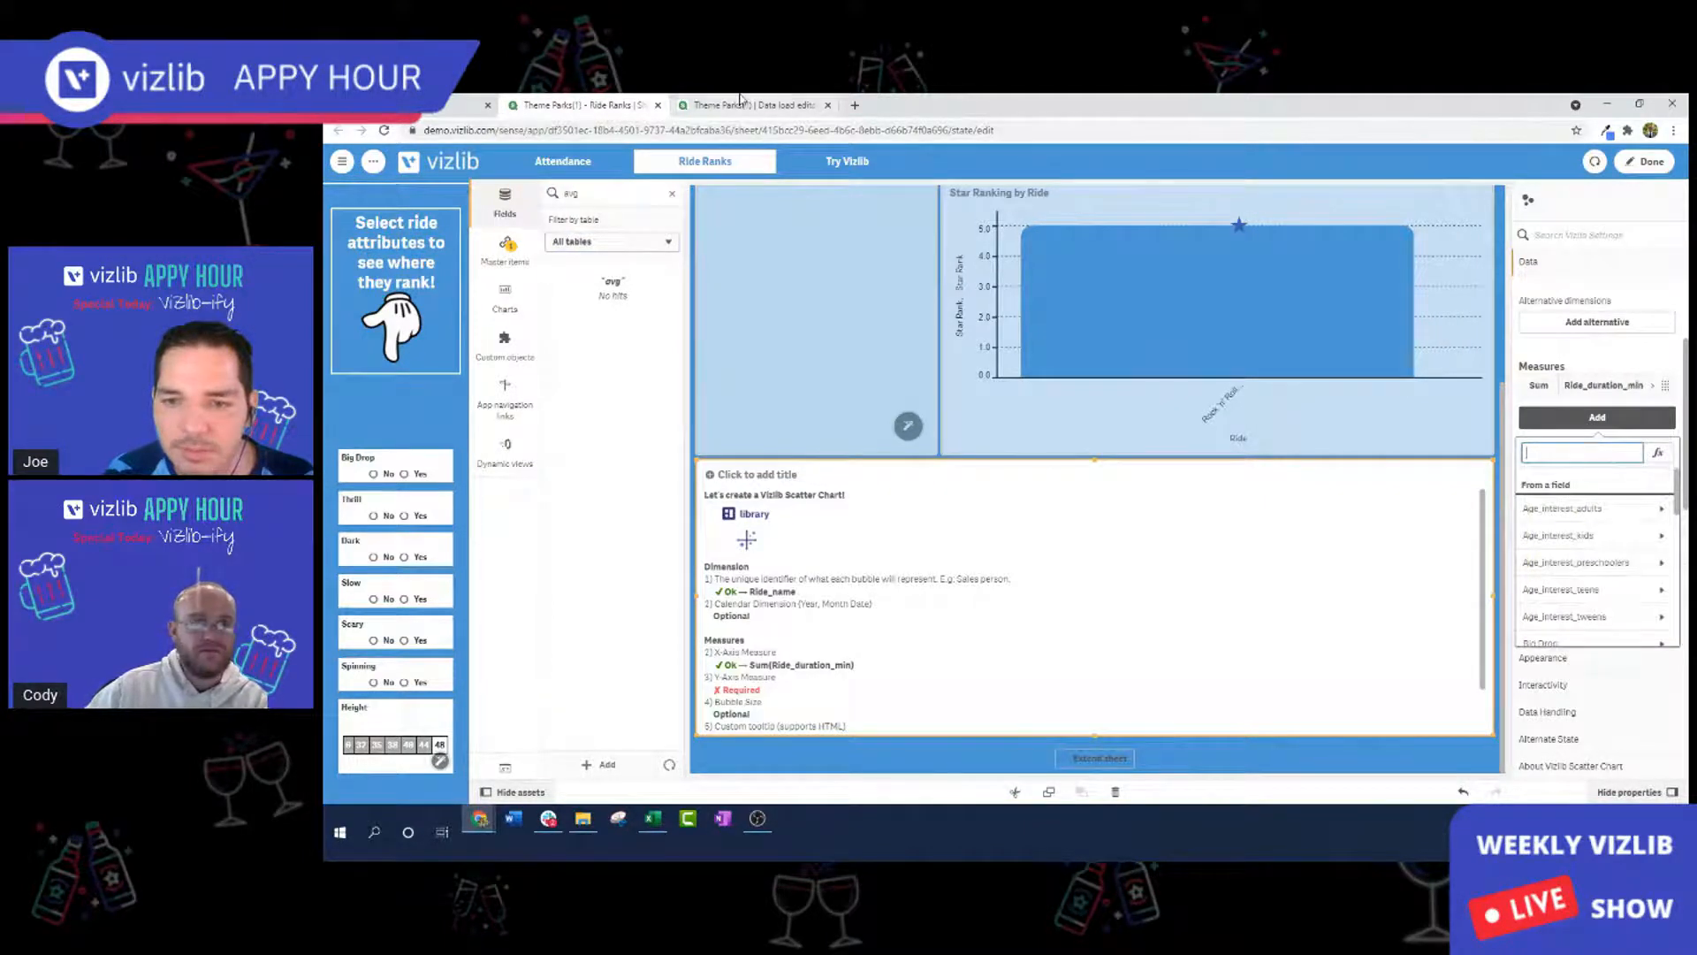
Unlock the Auto-generated section of the script in the data load editor.
click(741, 102)
scroll(825, 466, down, 5)
scroll(825, 467, up, 5)
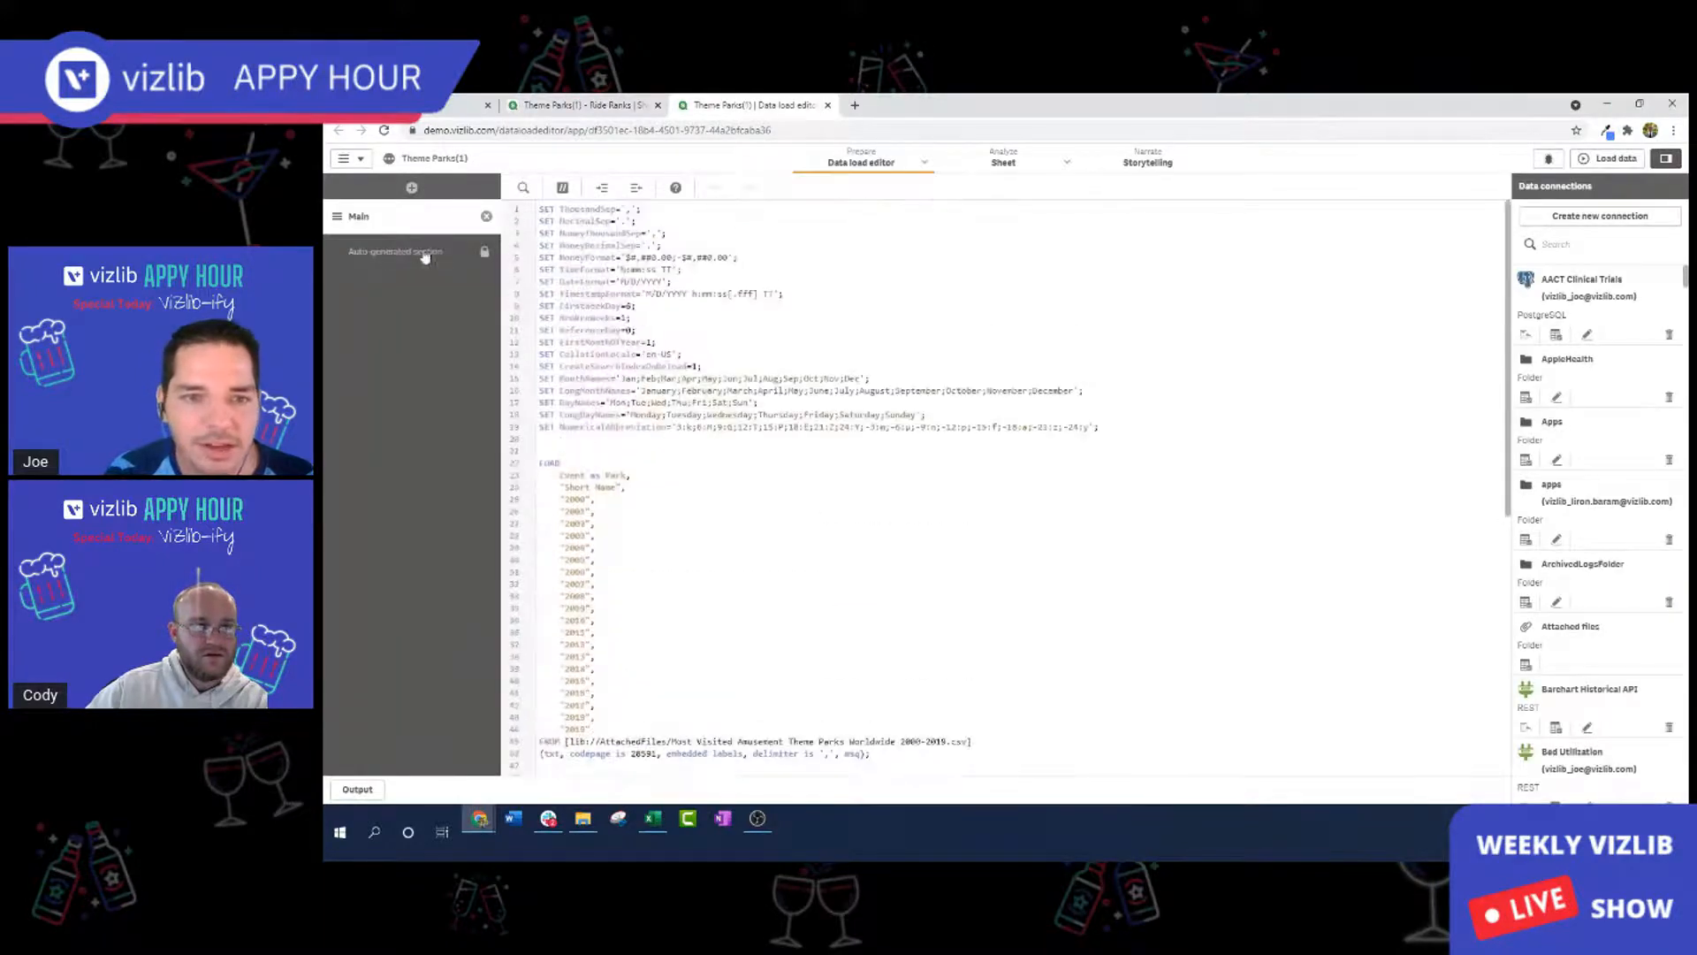
click(489, 254)
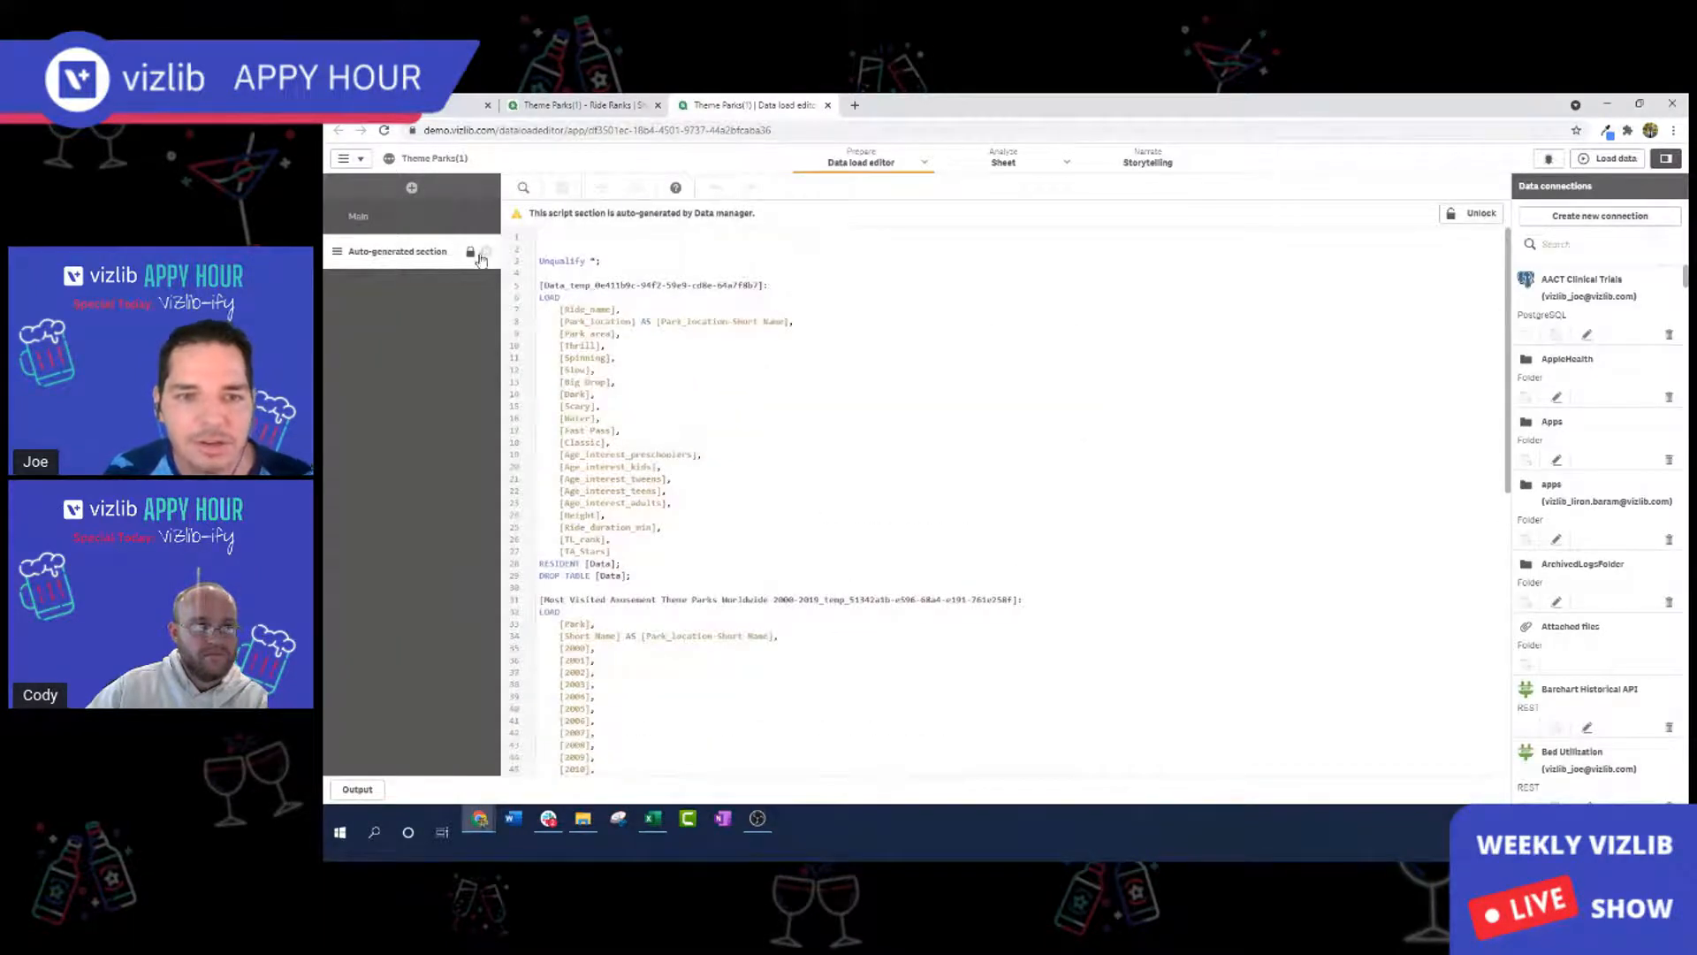
click(1472, 213)
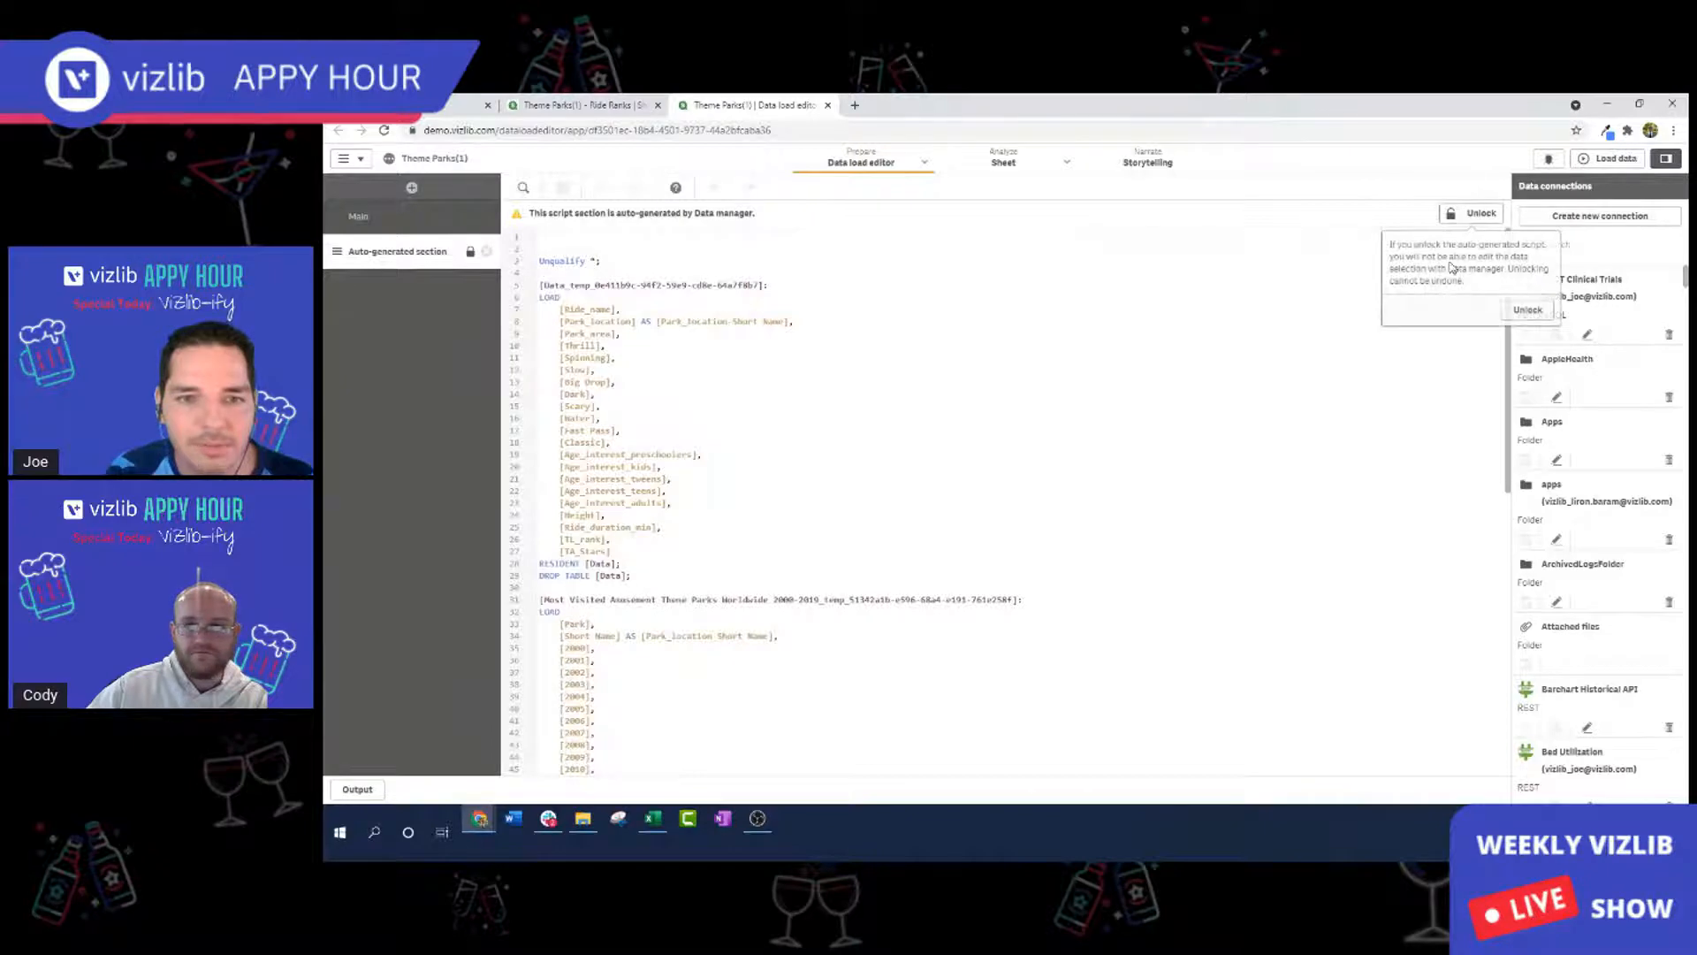
click(1523, 311)
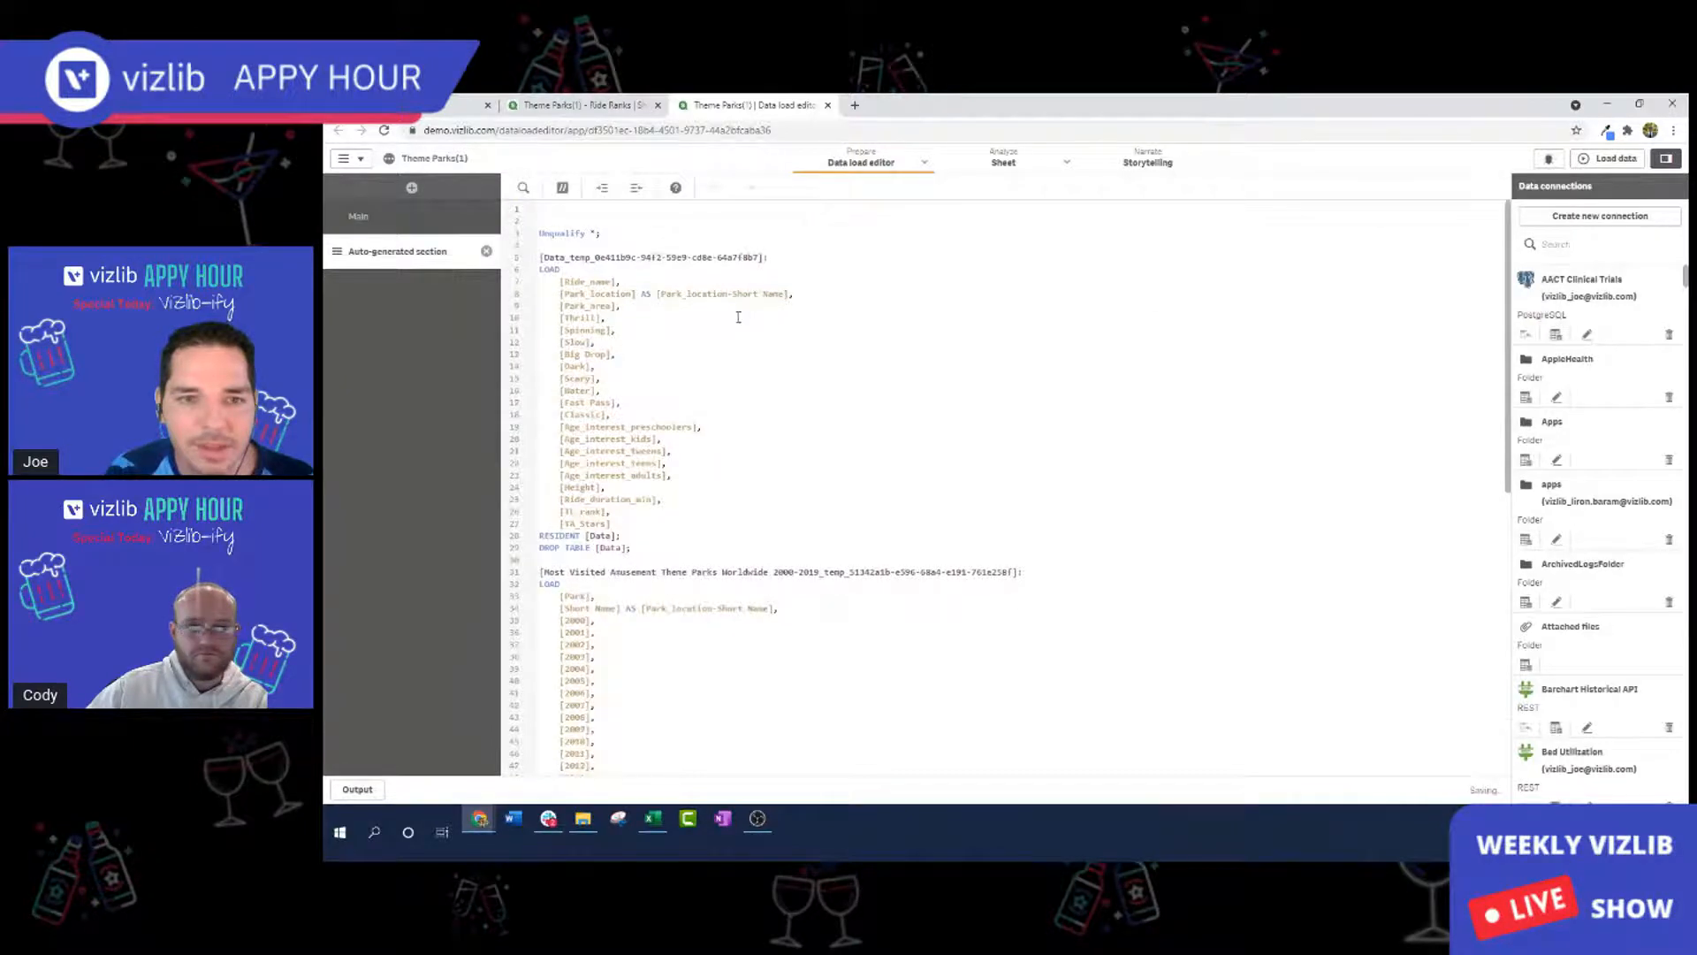
Delete the Auto-generated section from the load script and reload the app's data.
click(487, 252)
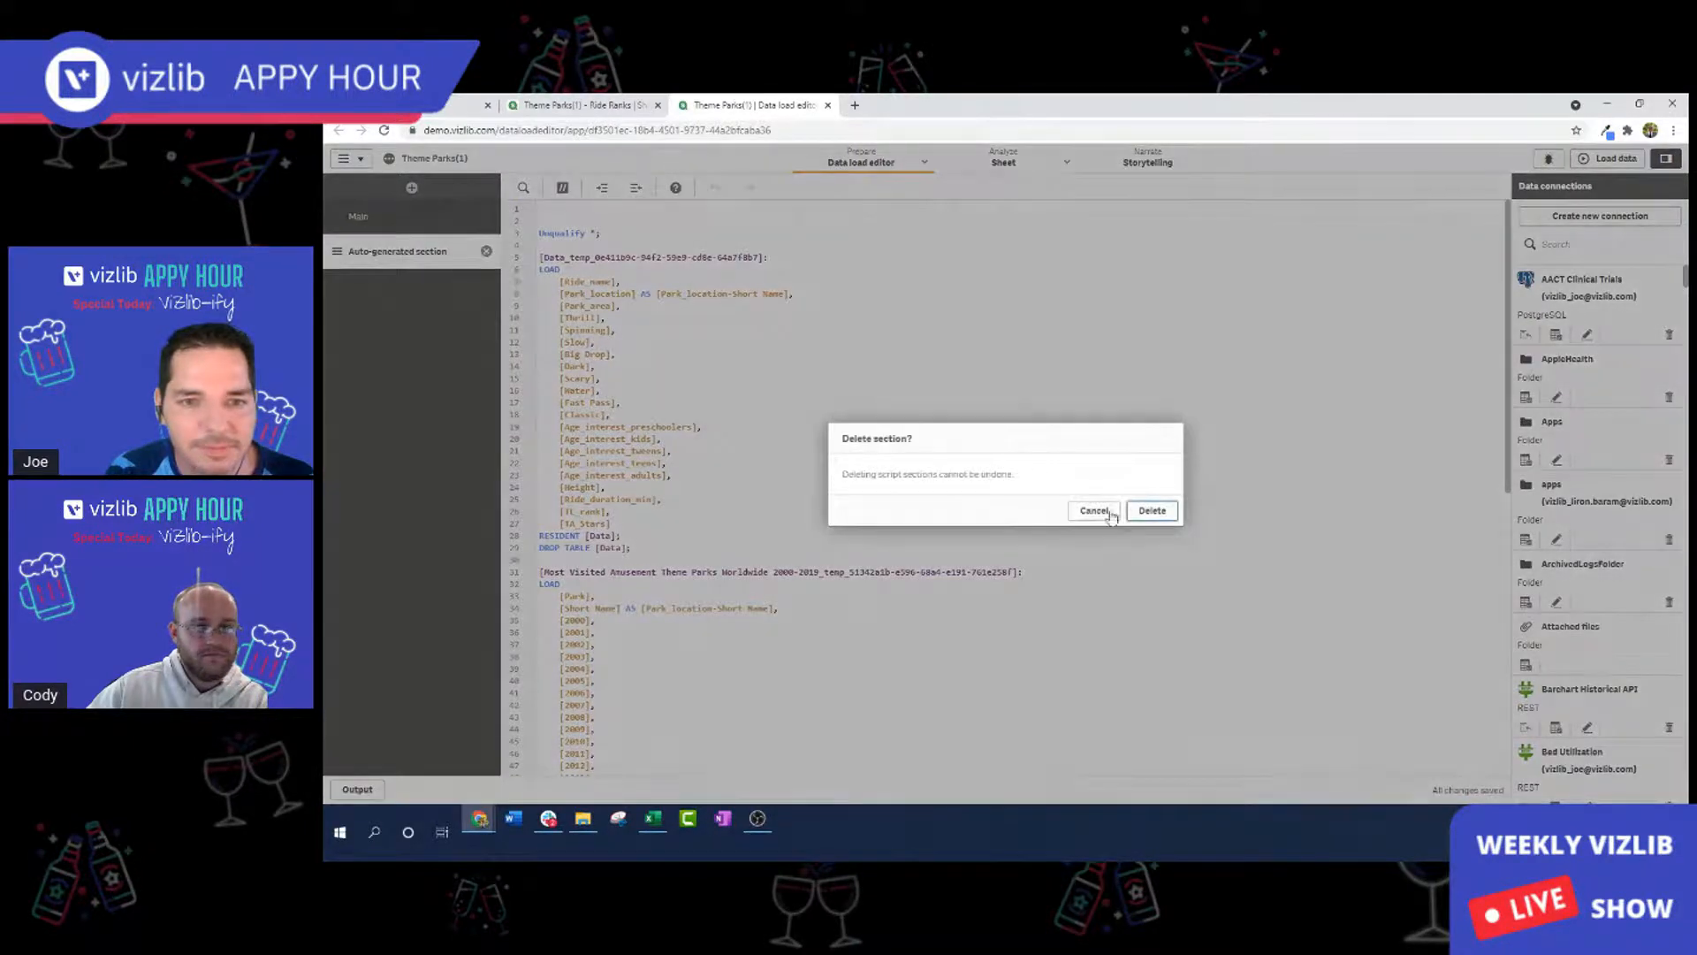
click(1150, 512)
click(1616, 159)
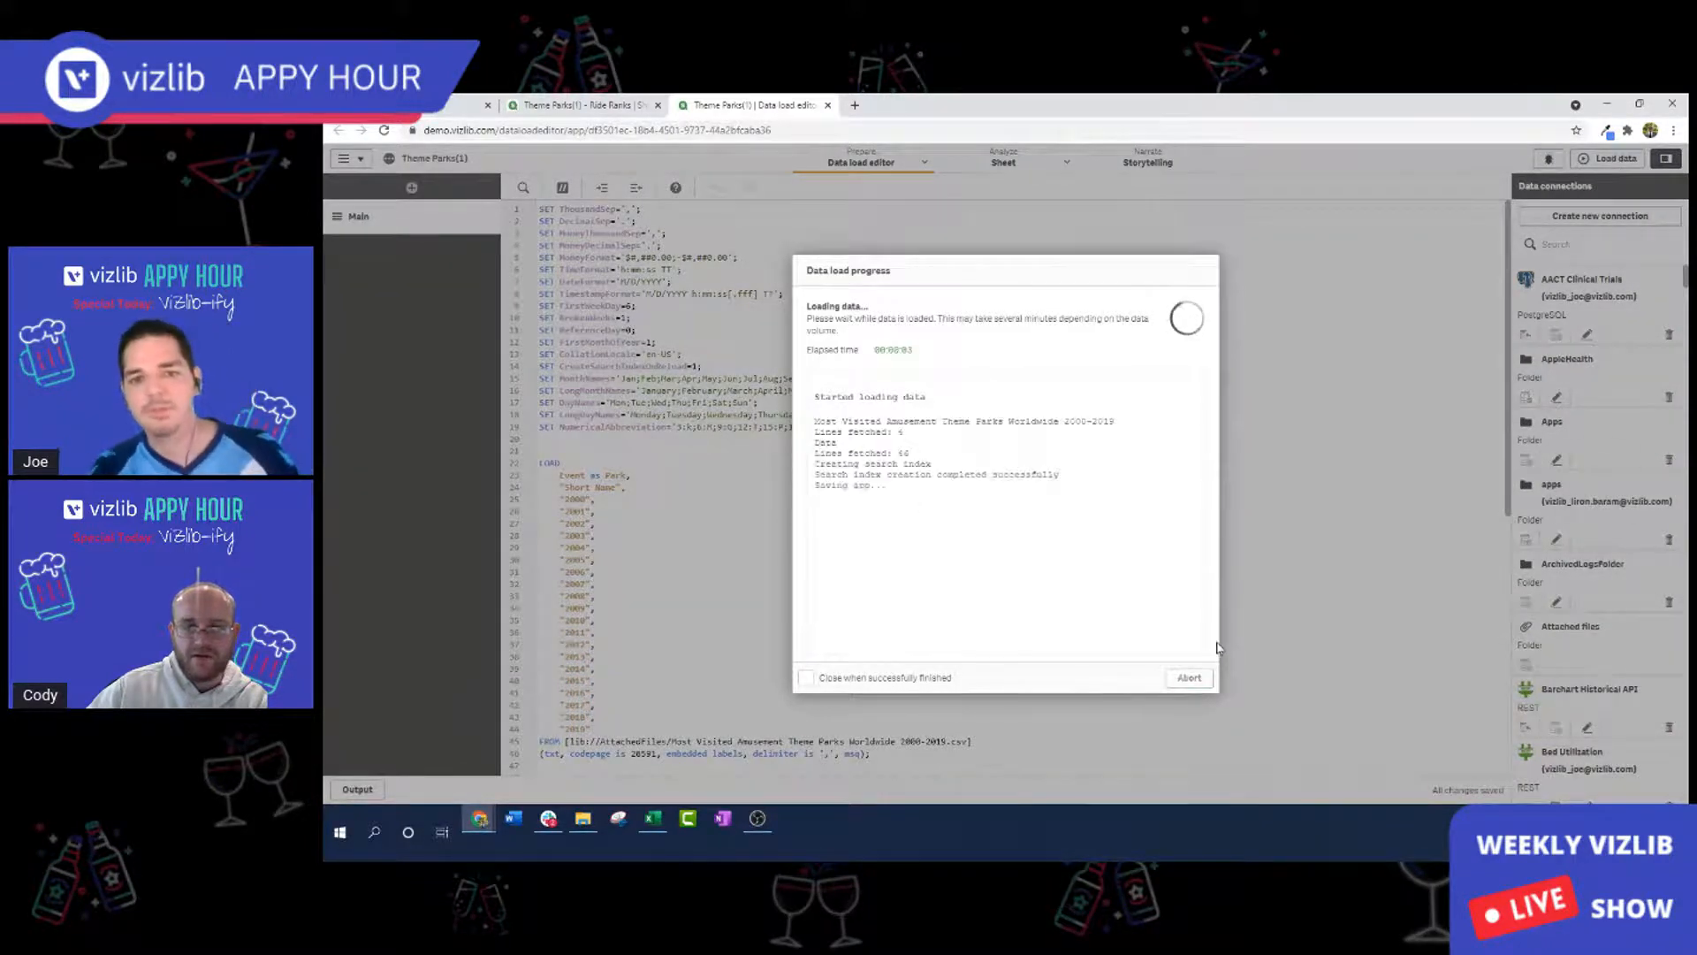
click(1187, 679)
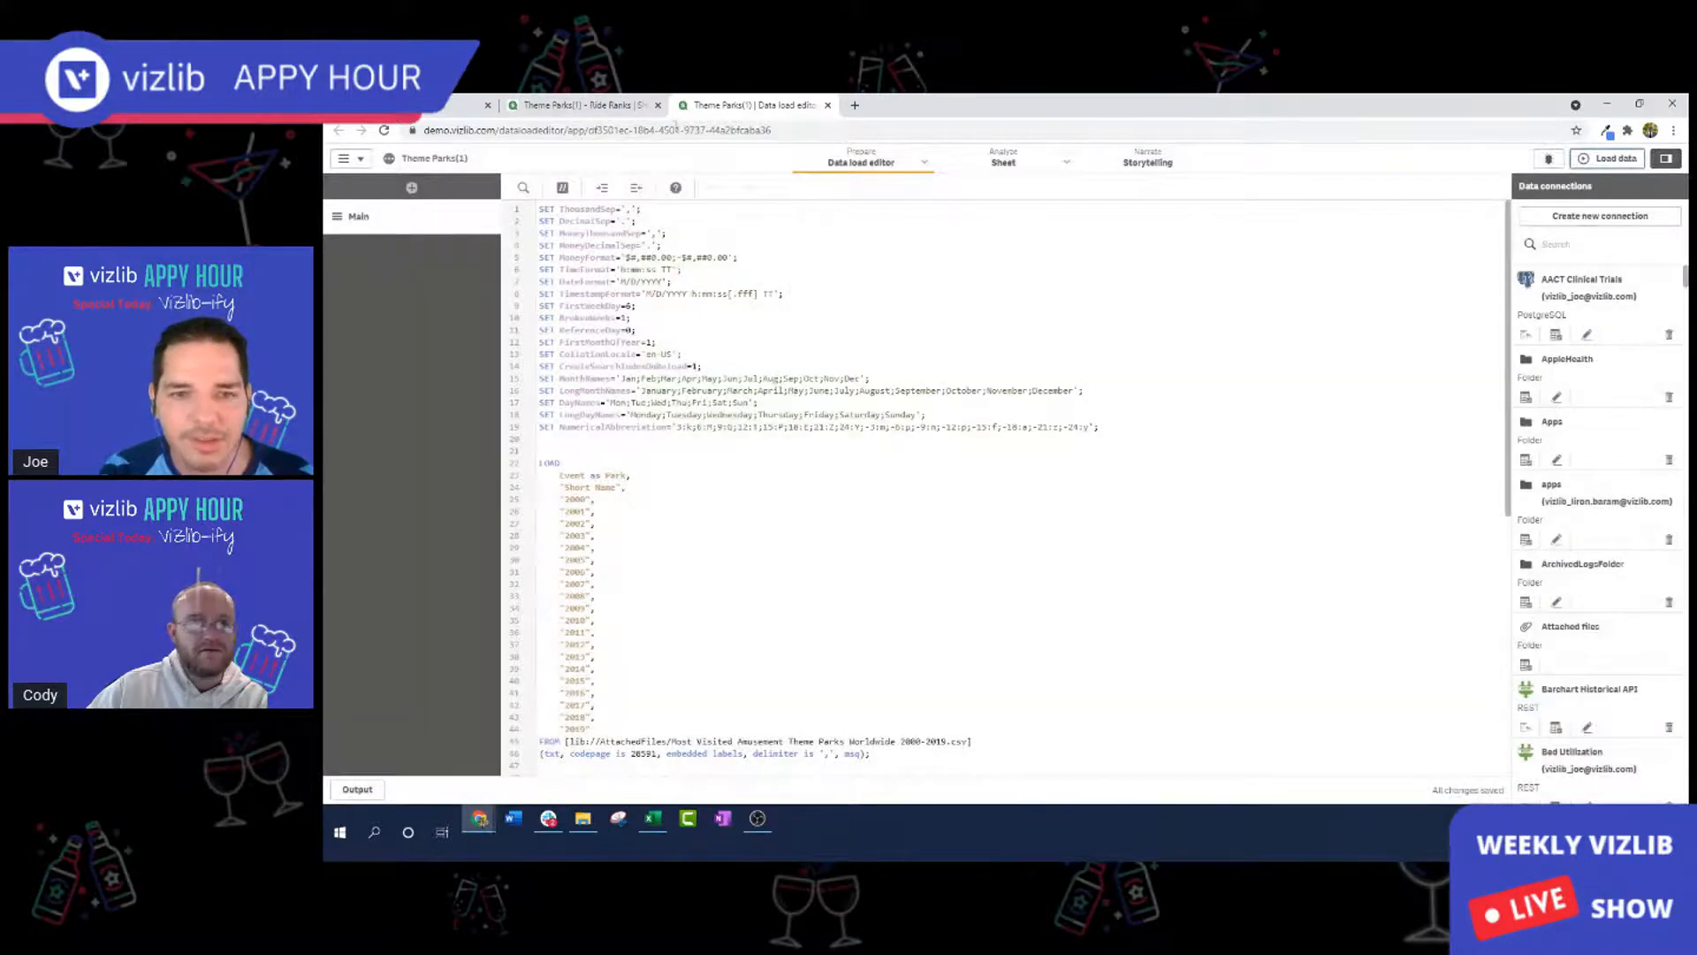
Check the Ride Ranks sheet after the reload and close its browser tab, keeping the data load editor open.
click(597, 104)
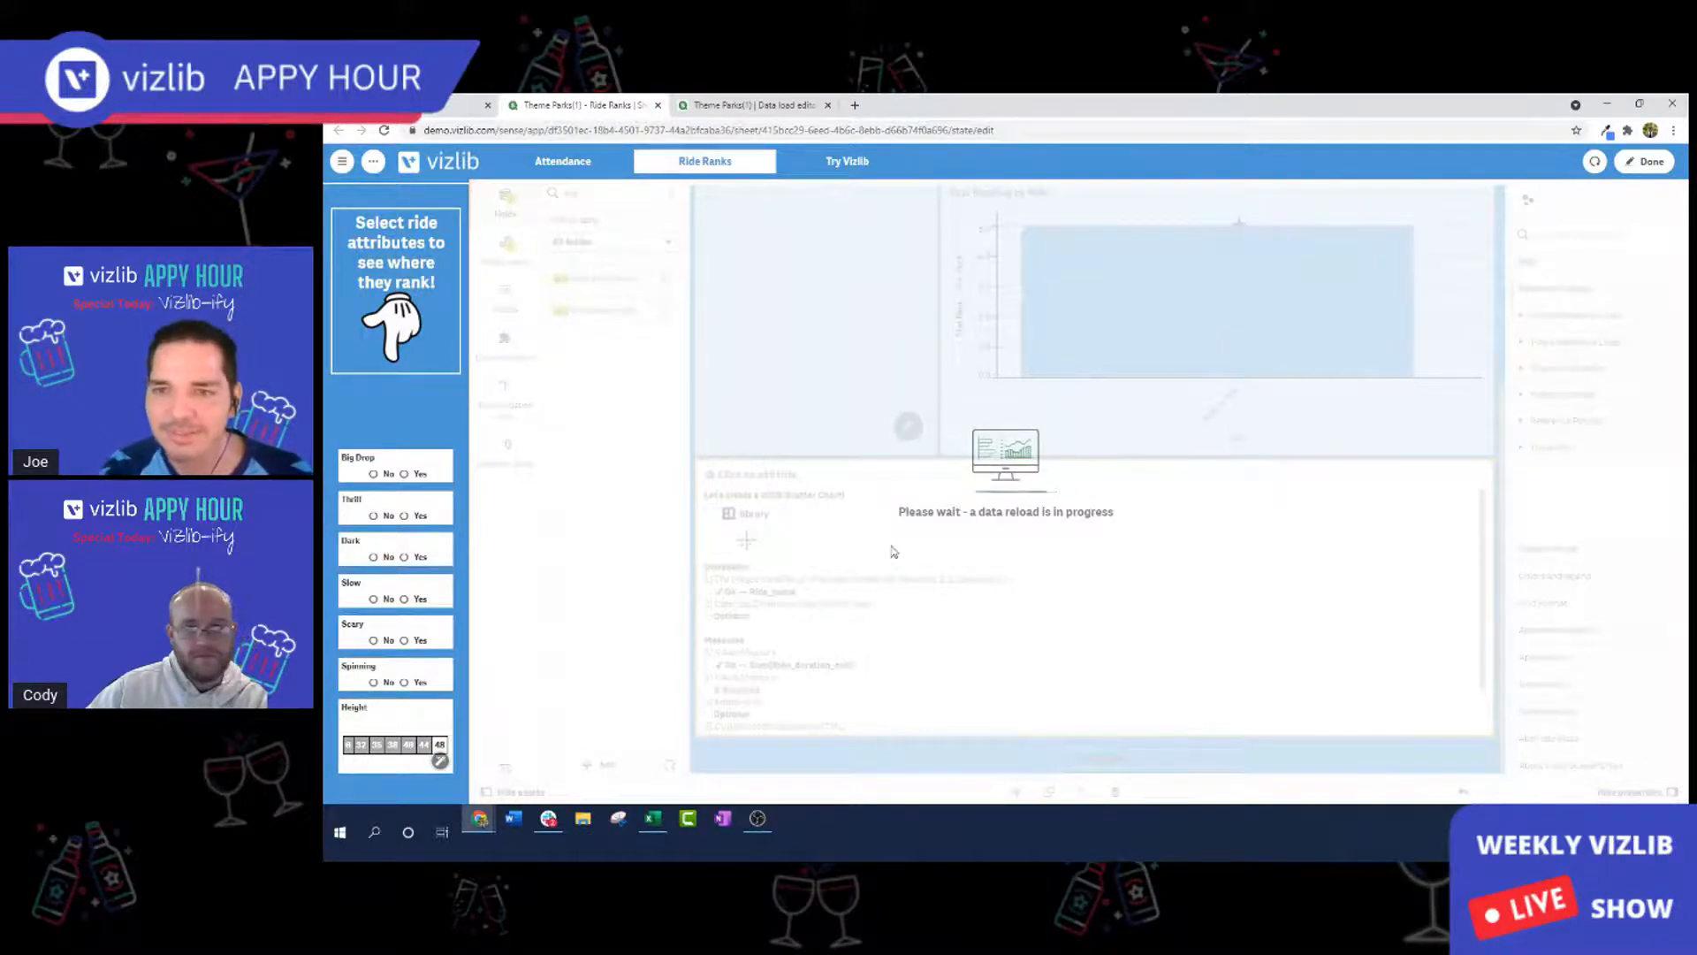
click(809, 104)
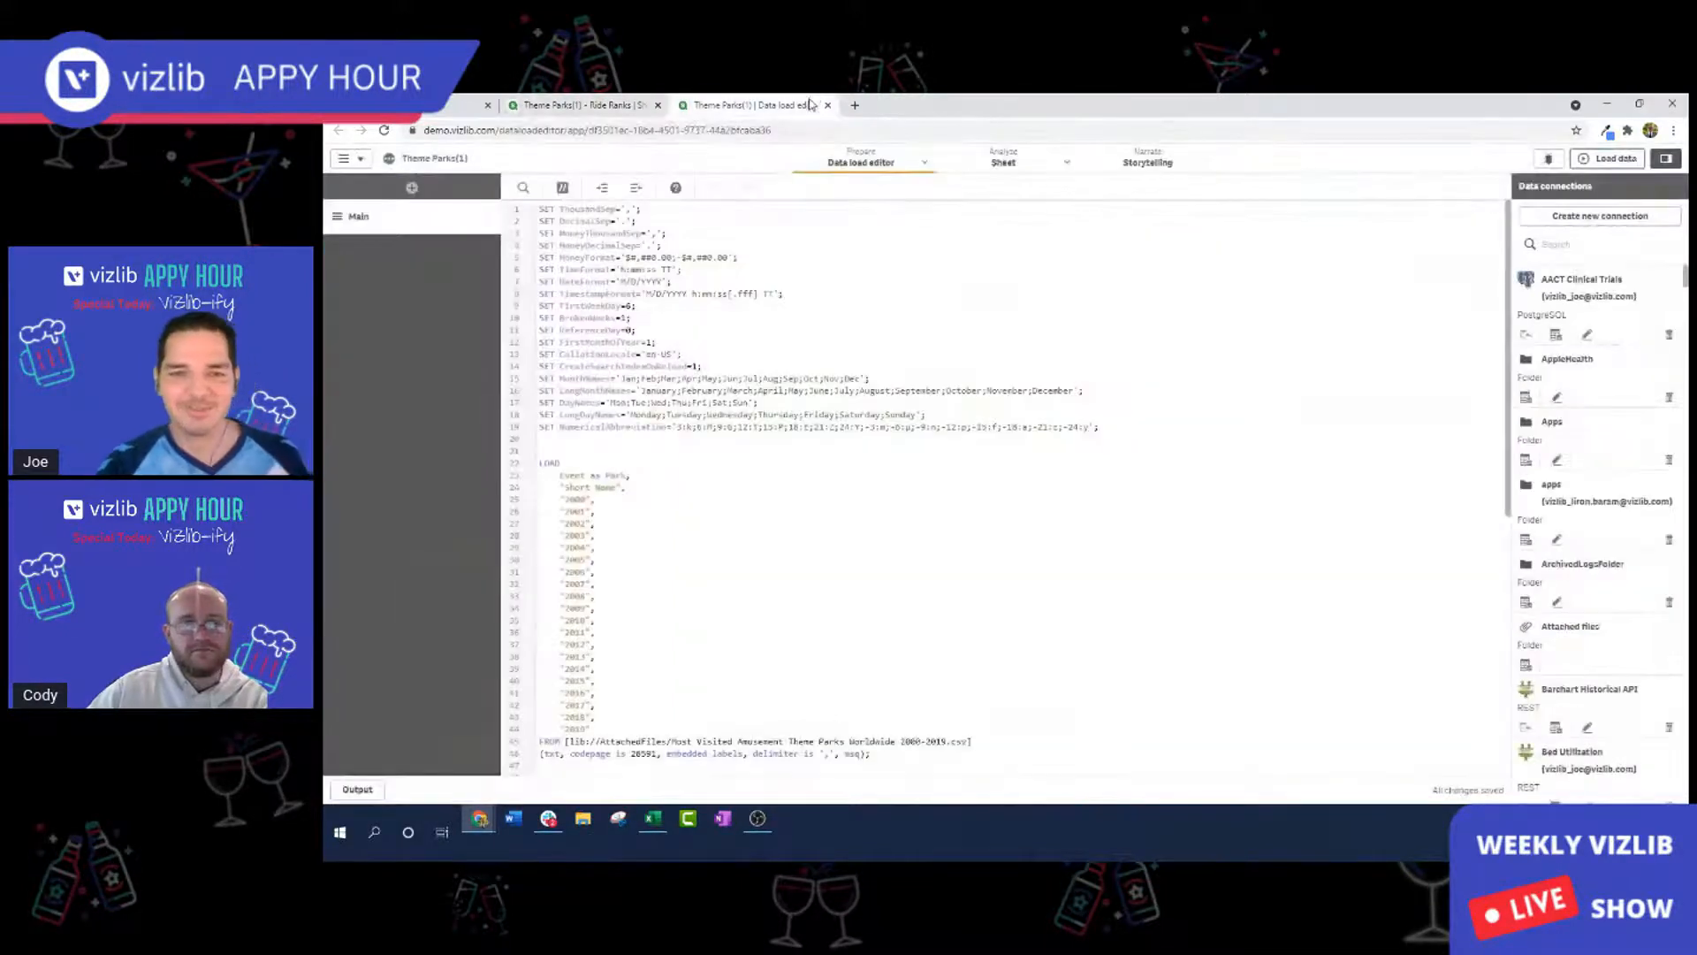
click(629, 106)
click(658, 104)
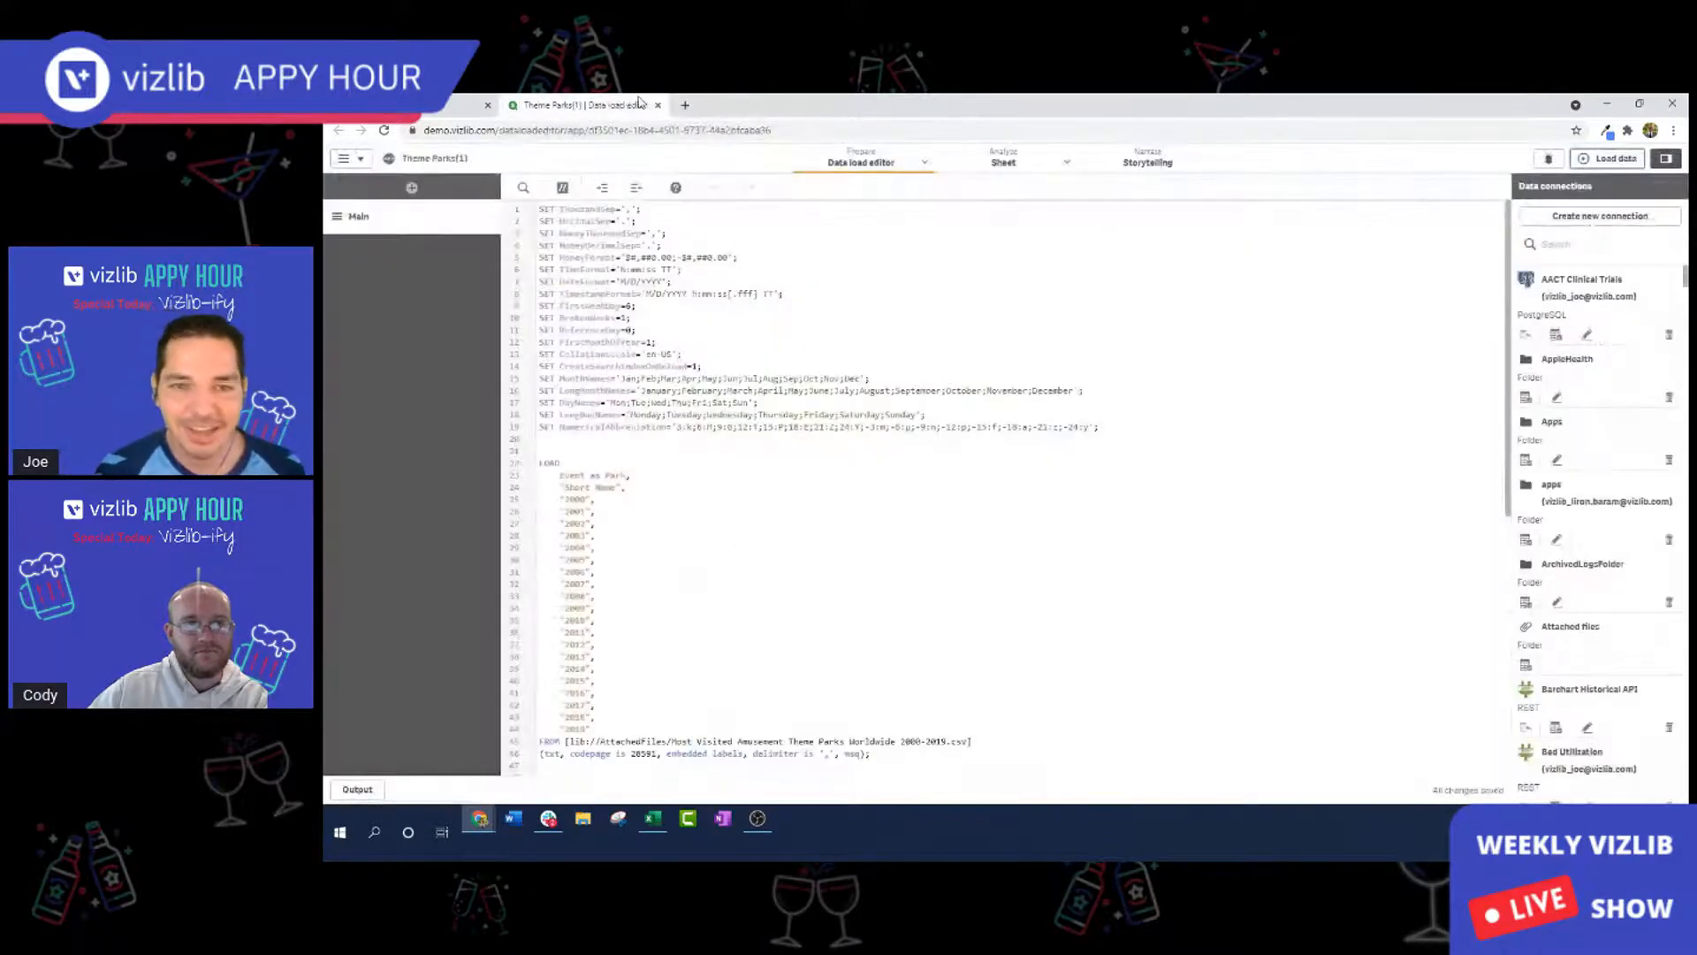
Return to the Ride Ranks sheet and add the sum of Avg Wait time (Mins) as the scatter chart's second measure.
click(1003, 163)
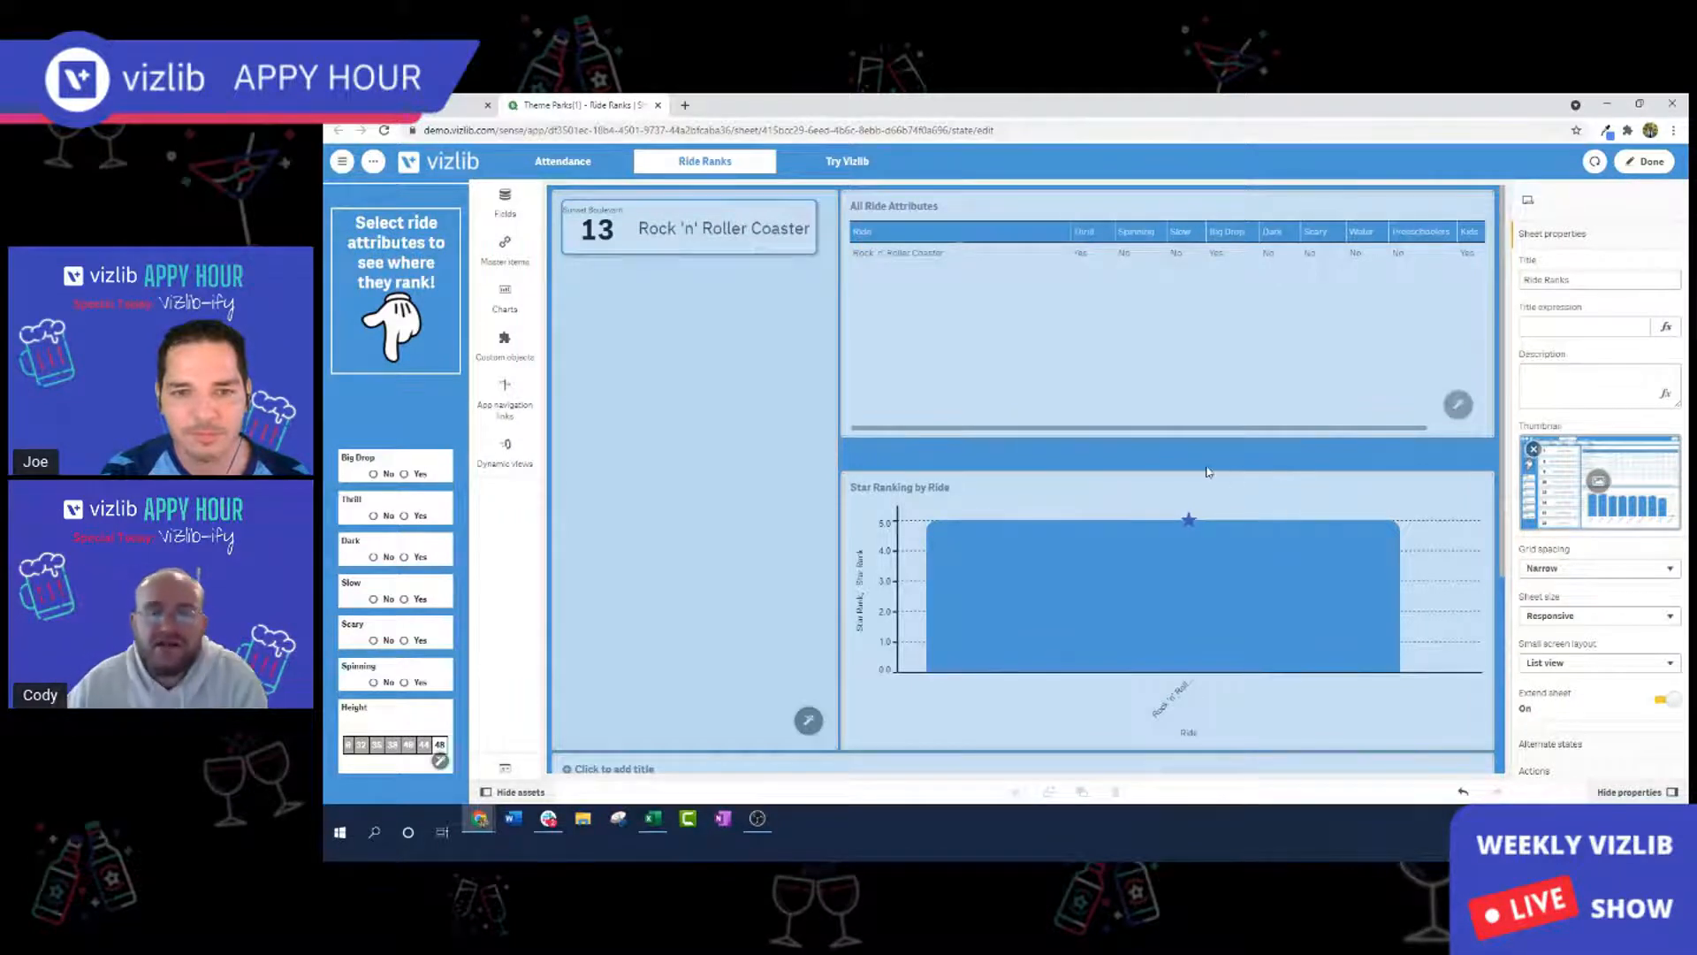
scroll(1208, 471, down, 3)
click(1171, 549)
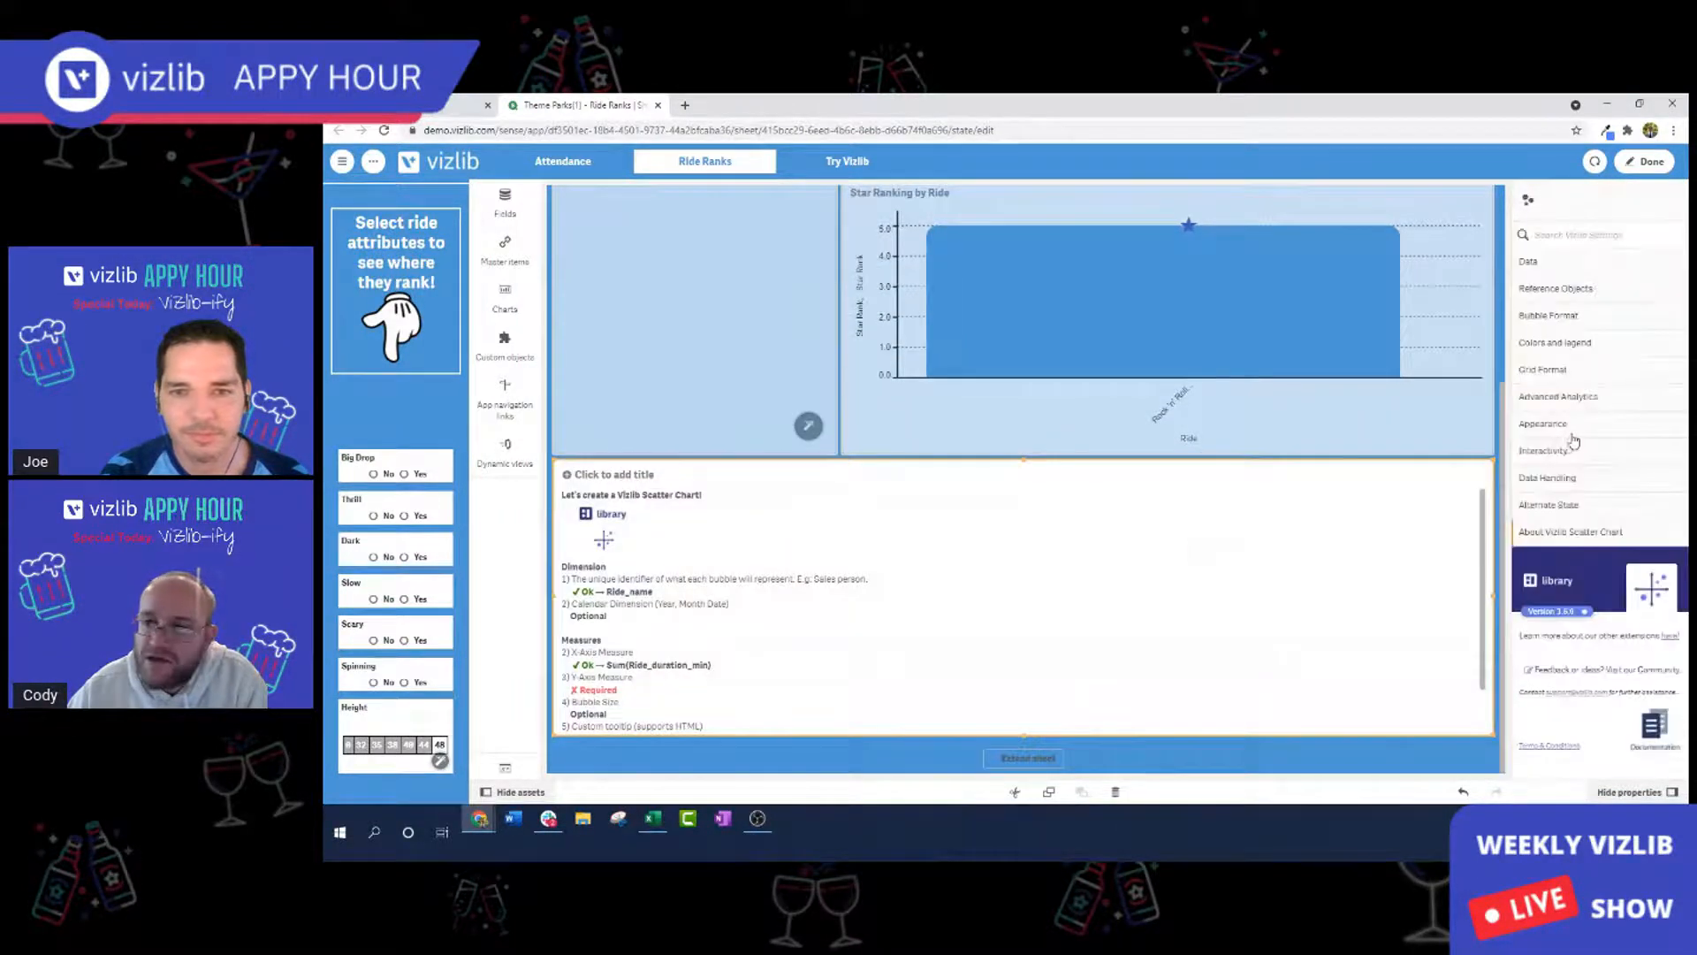
click(1582, 432)
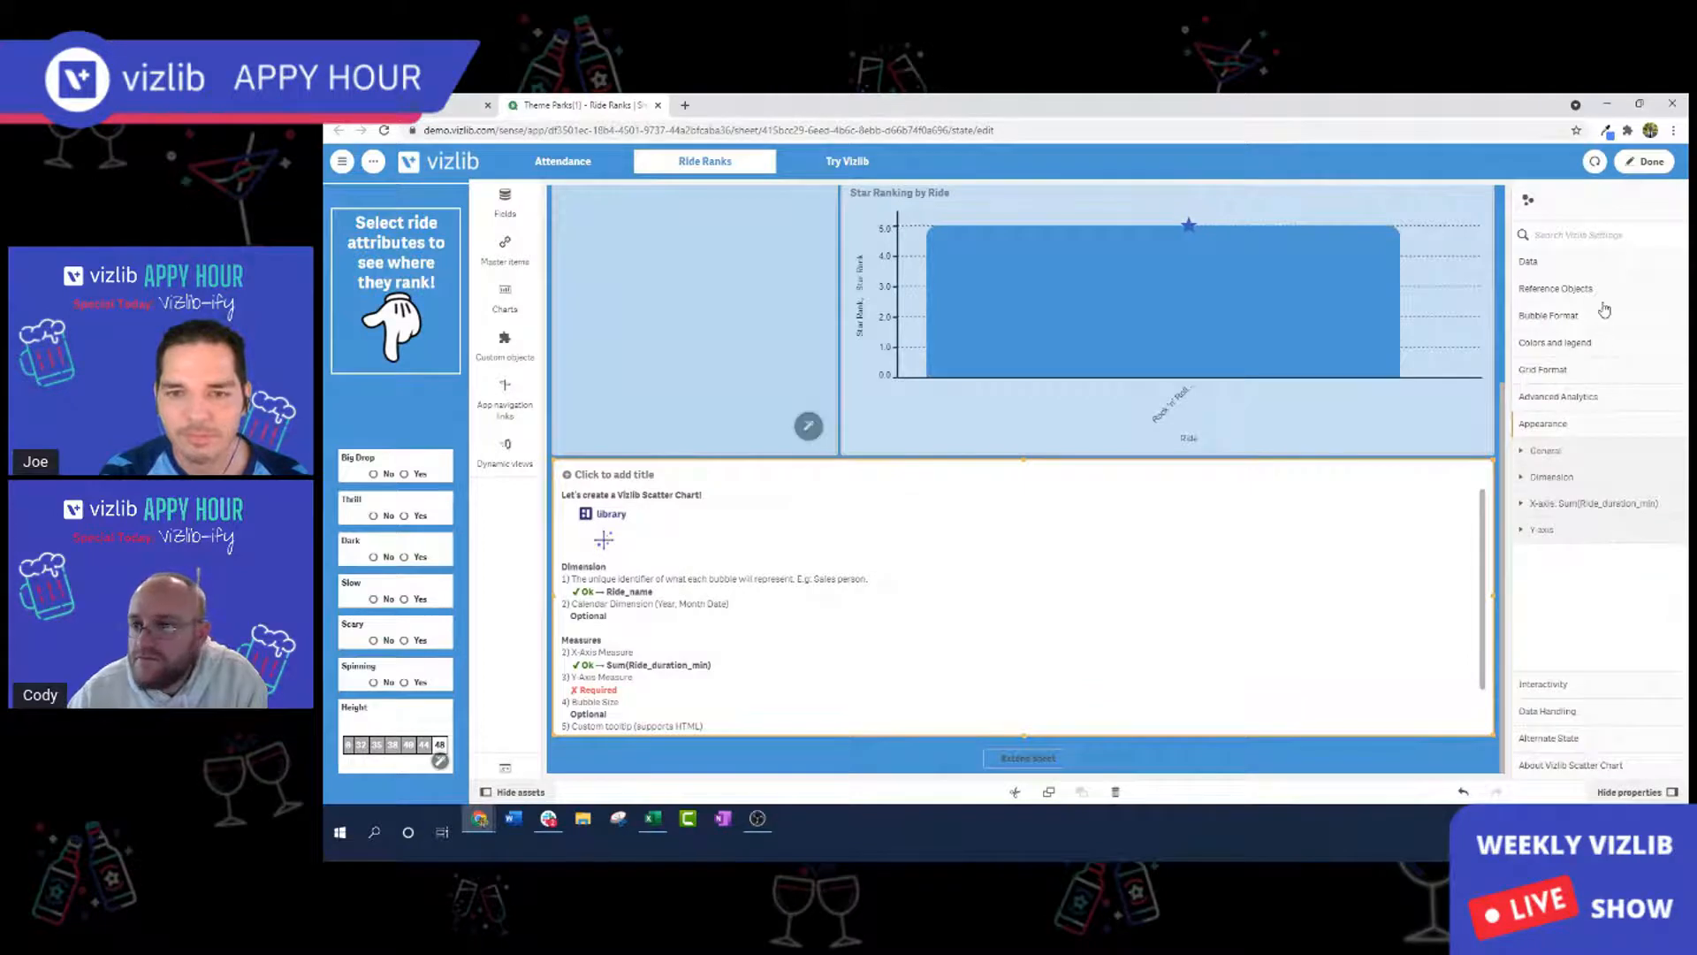
click(1607, 269)
click(1597, 430)
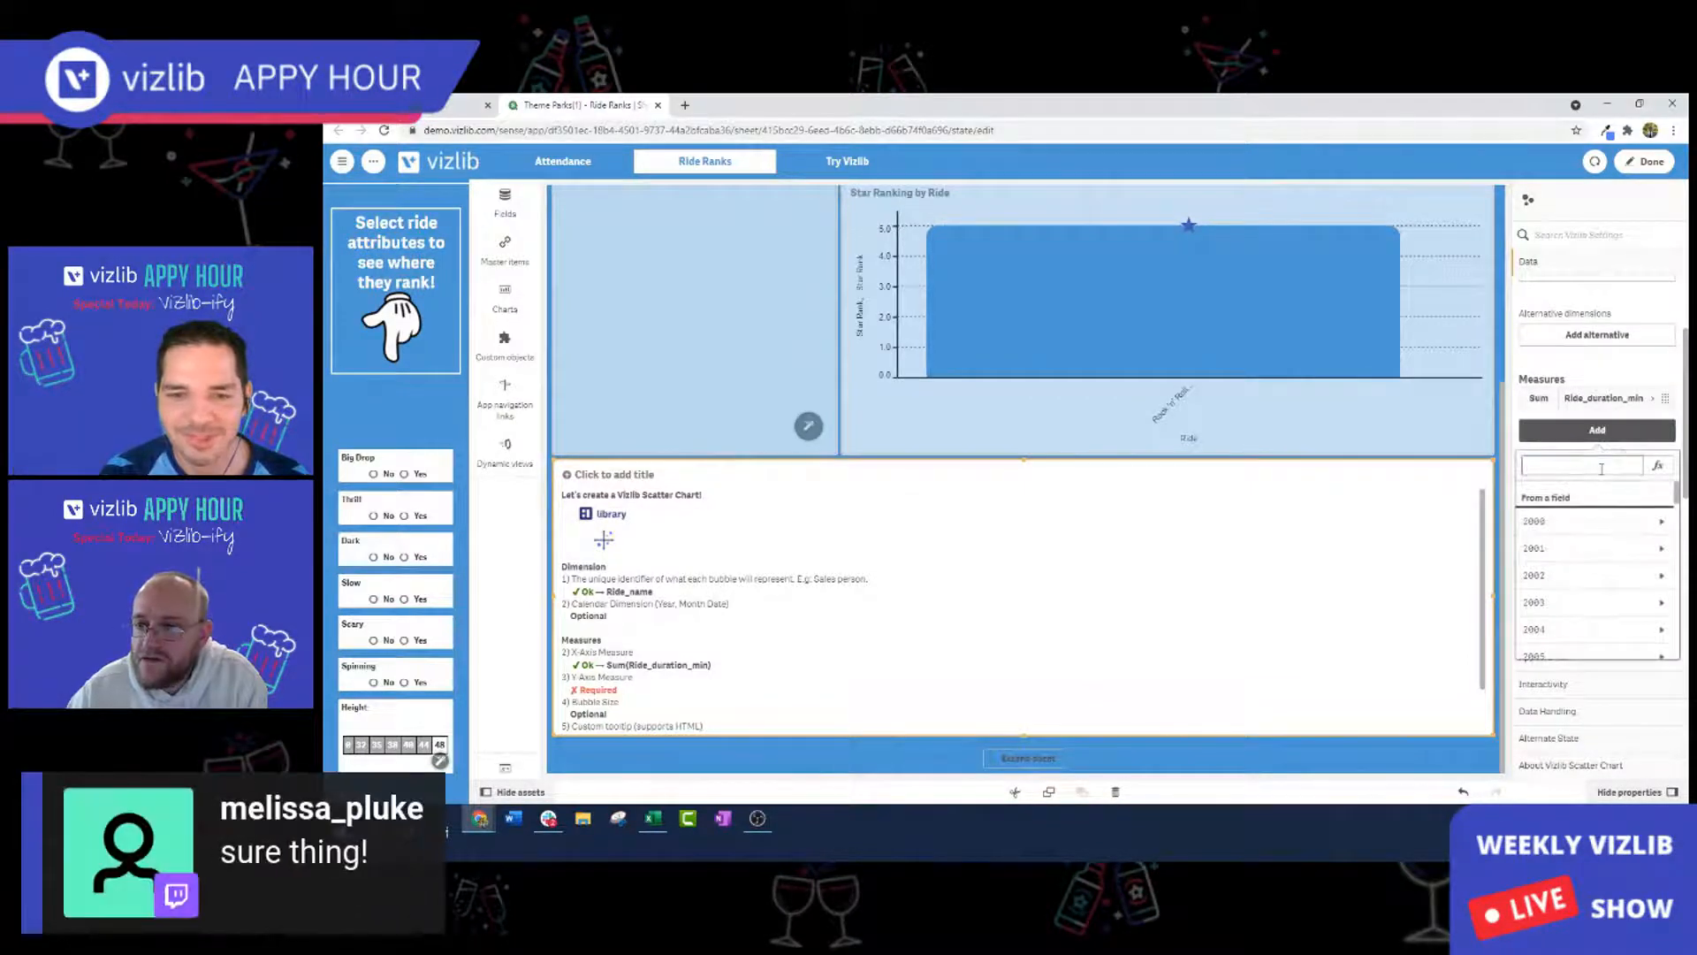
text(avg)
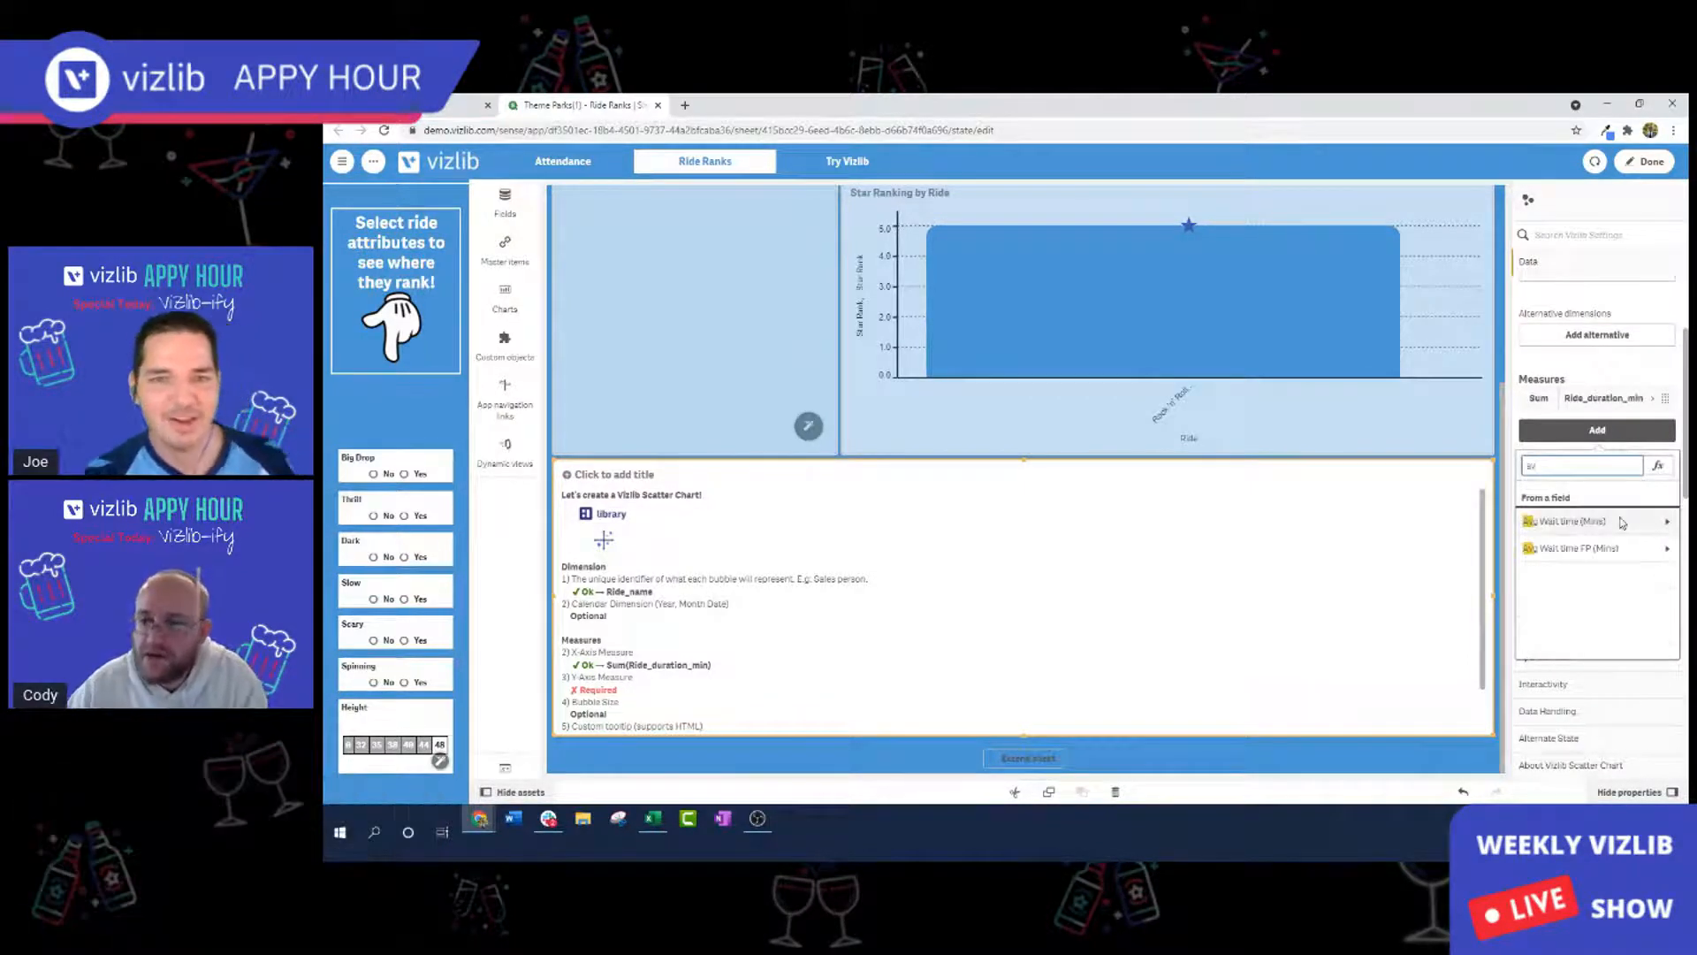
click(1618, 521)
click(1621, 523)
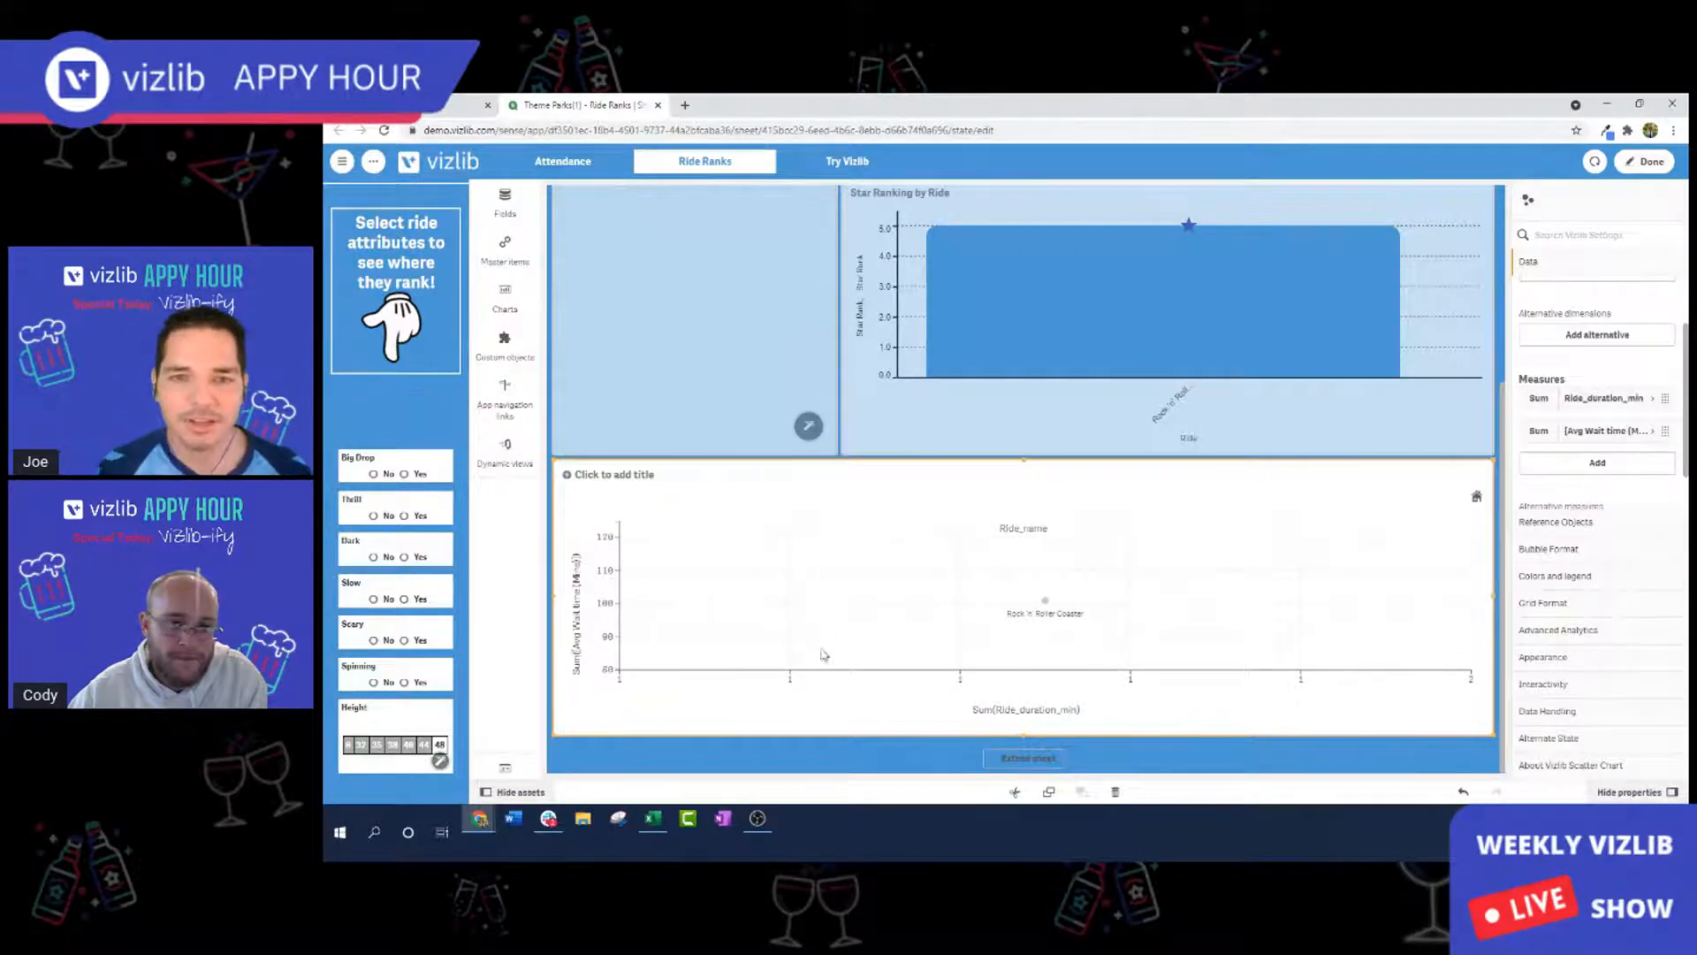
Clear the Ride_name selection in analysis mode and expand the scatter chart to full size in edit mode.
click(1646, 160)
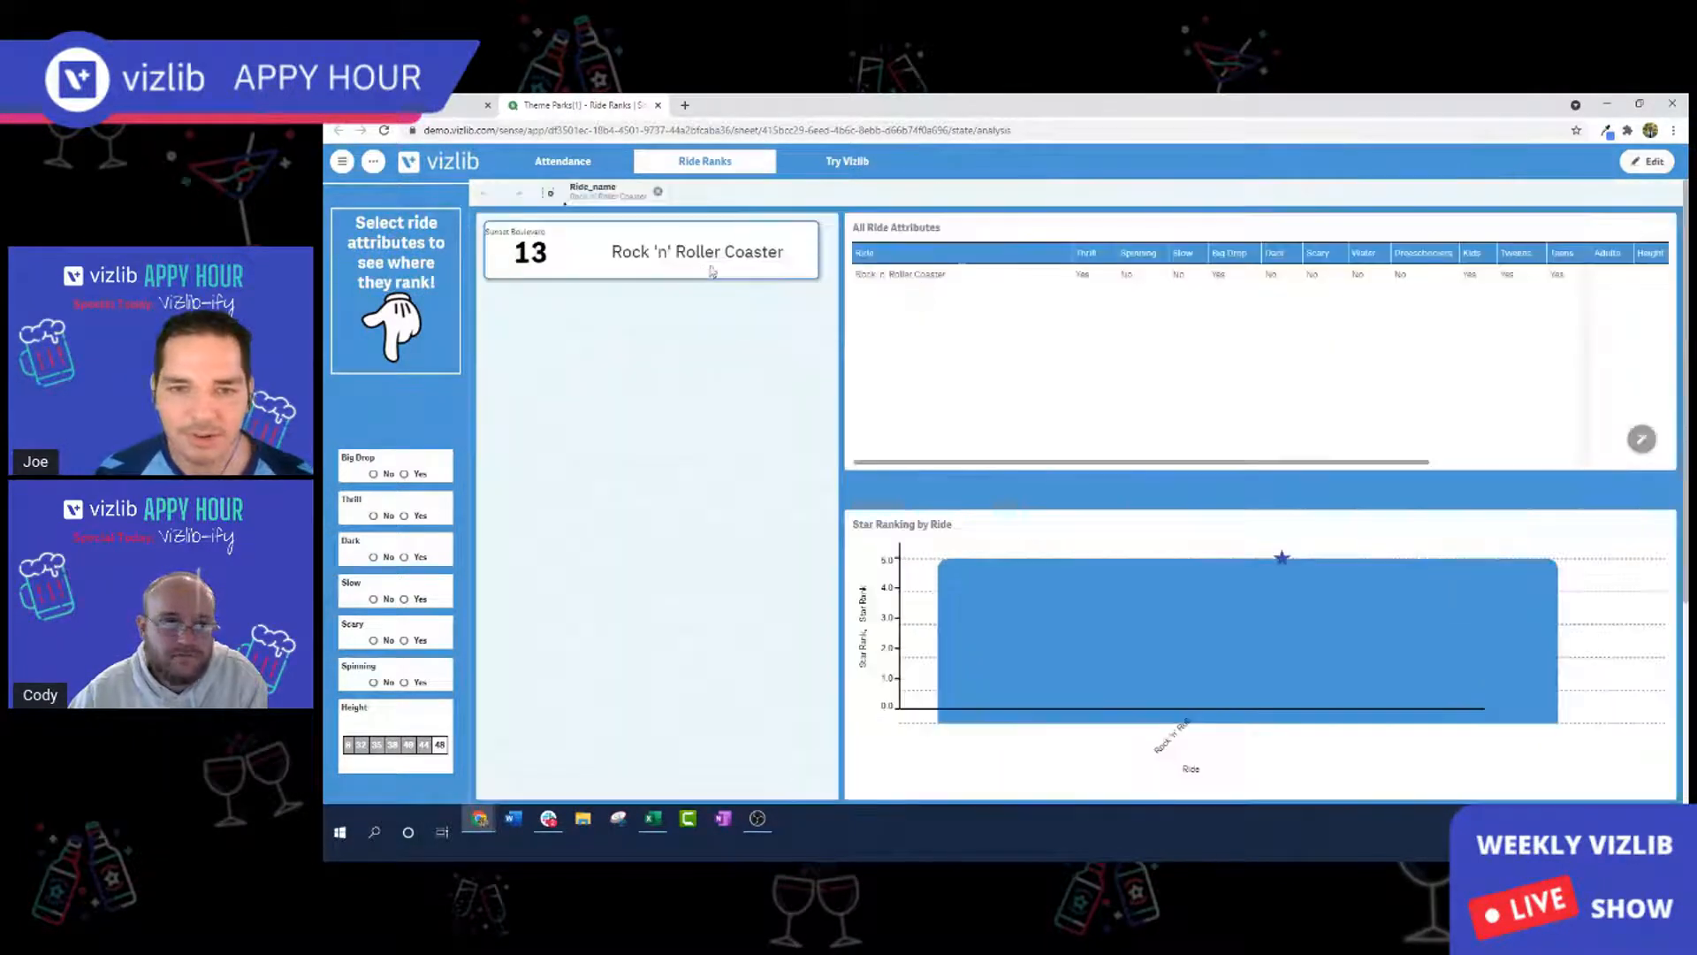
scroll(854, 438, down, 1)
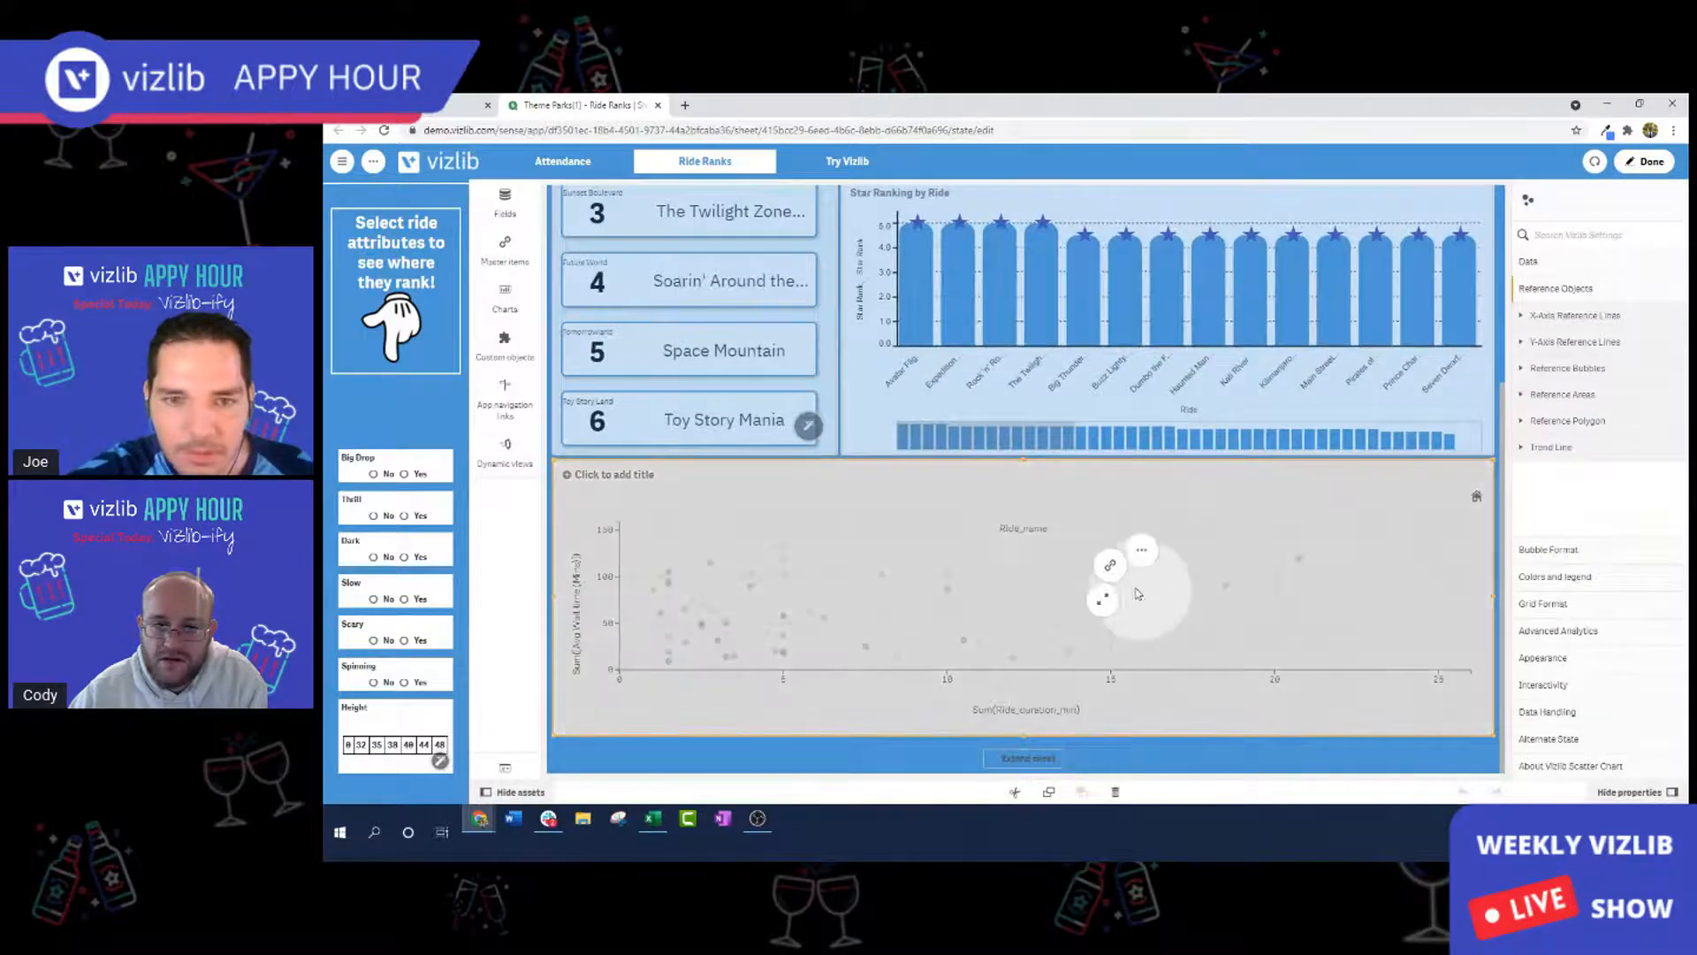
click(1088, 599)
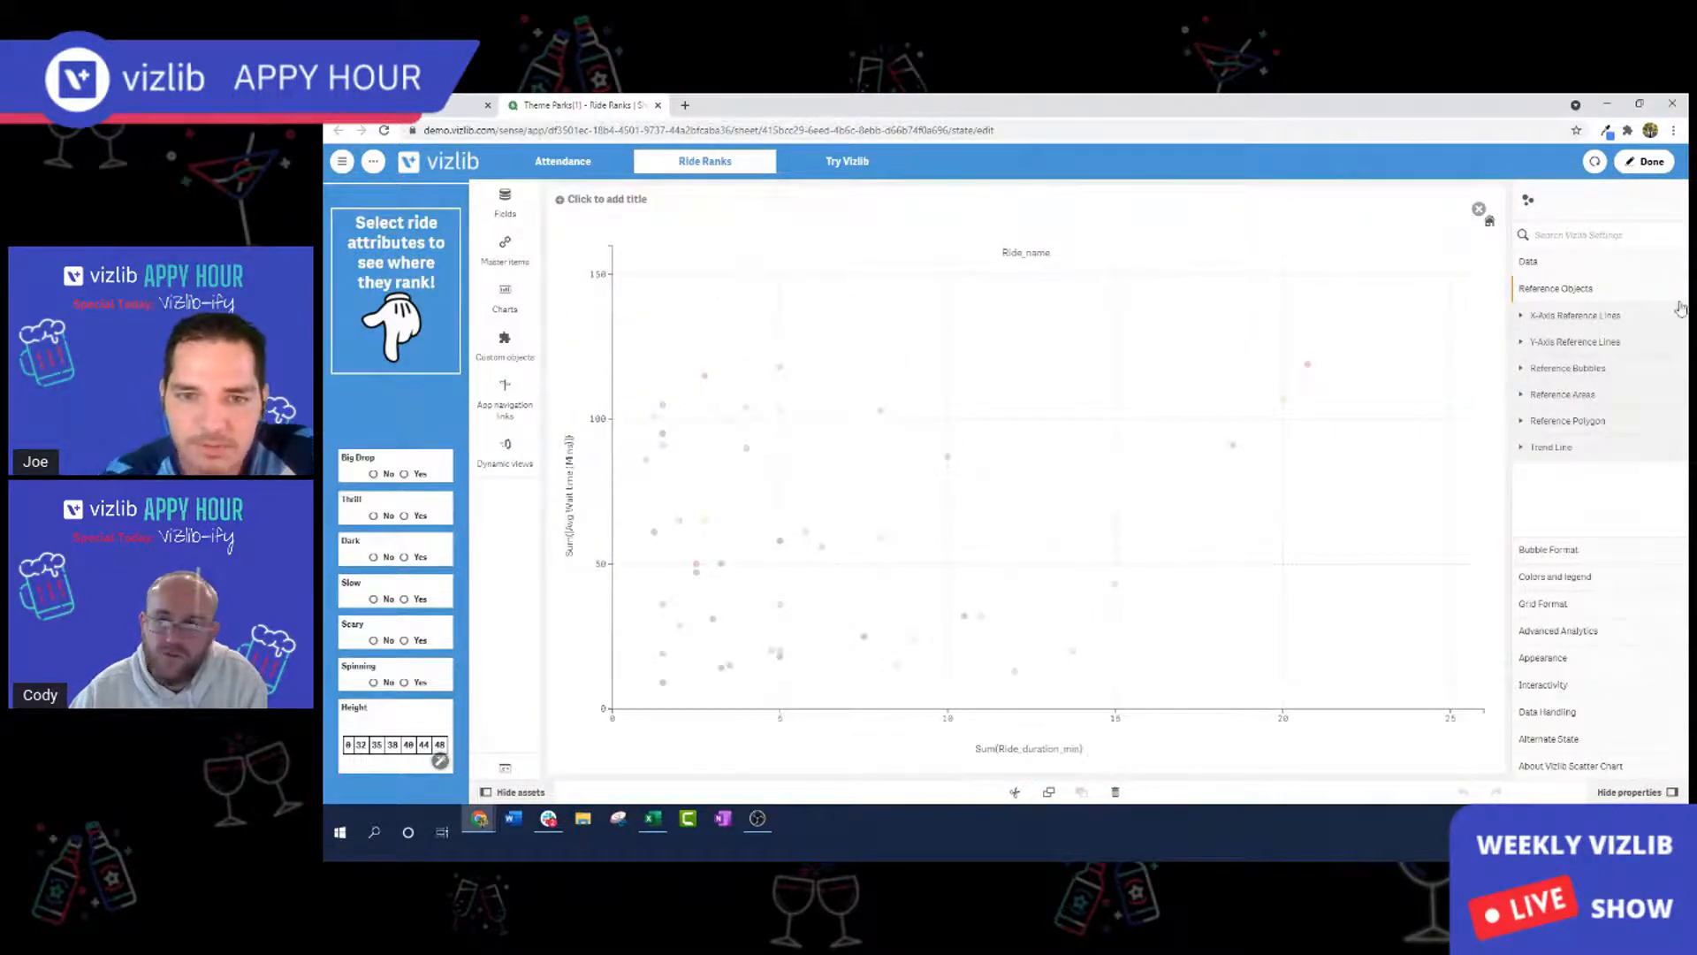
Label the scatter chart's Ride_duration_min measure as "Duration".
click(1579, 267)
scroll(1620, 415, down, 2)
click(1617, 357)
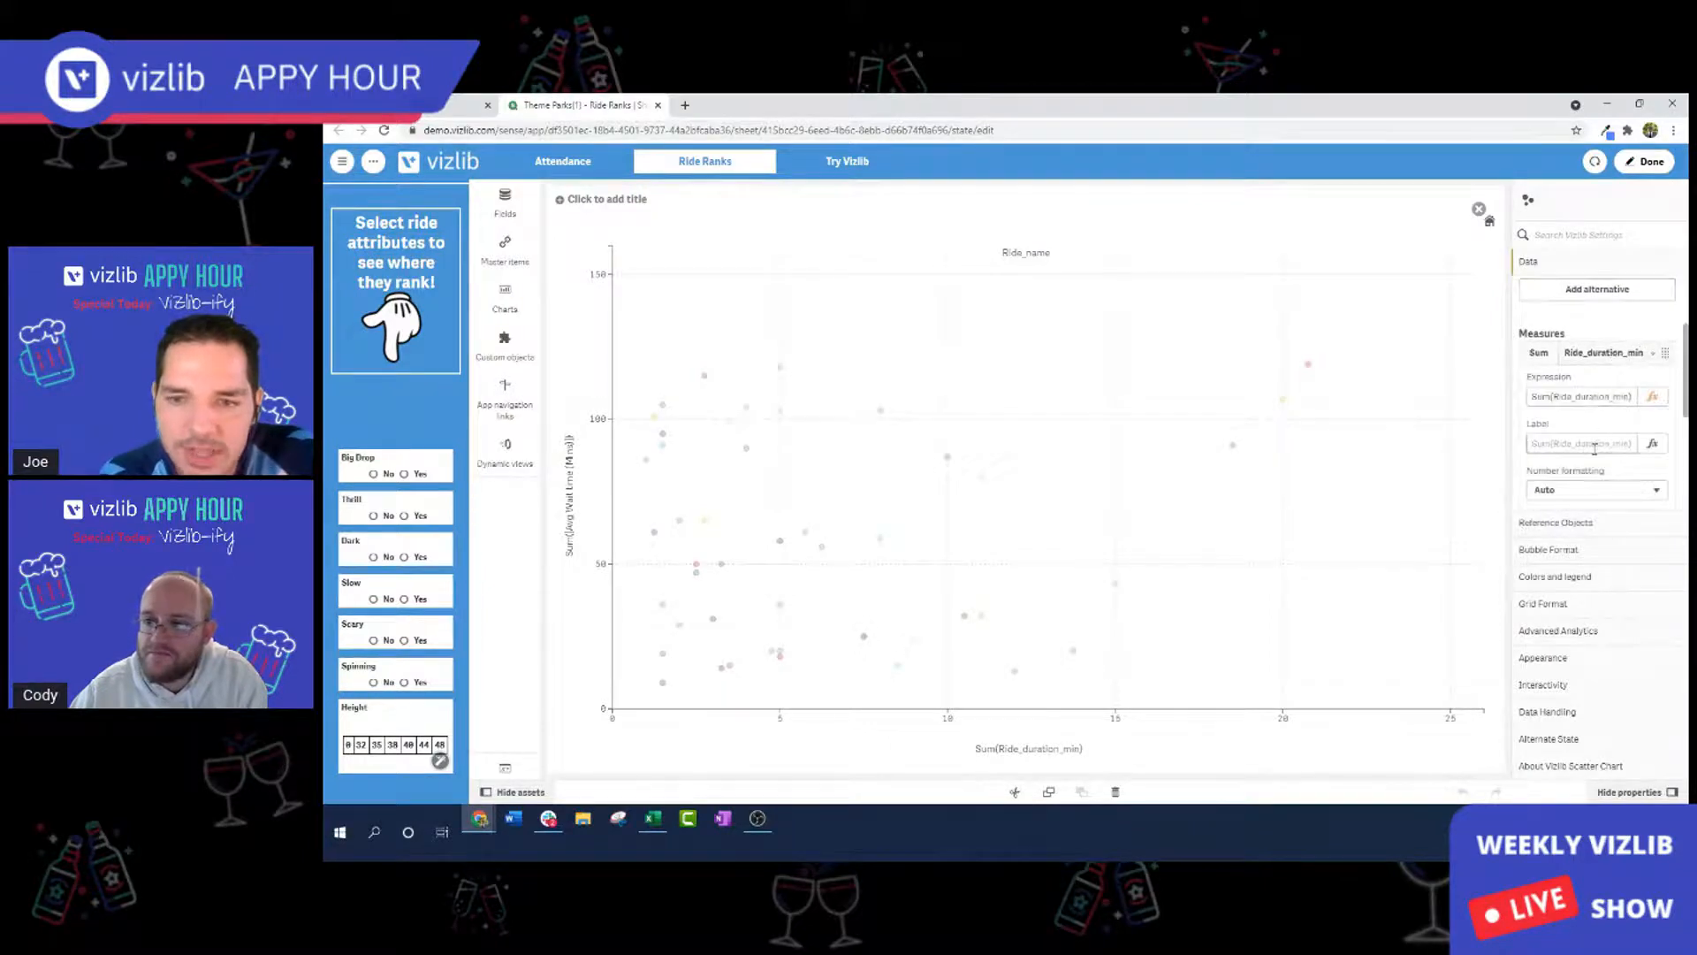
click(1595, 442)
text(D)
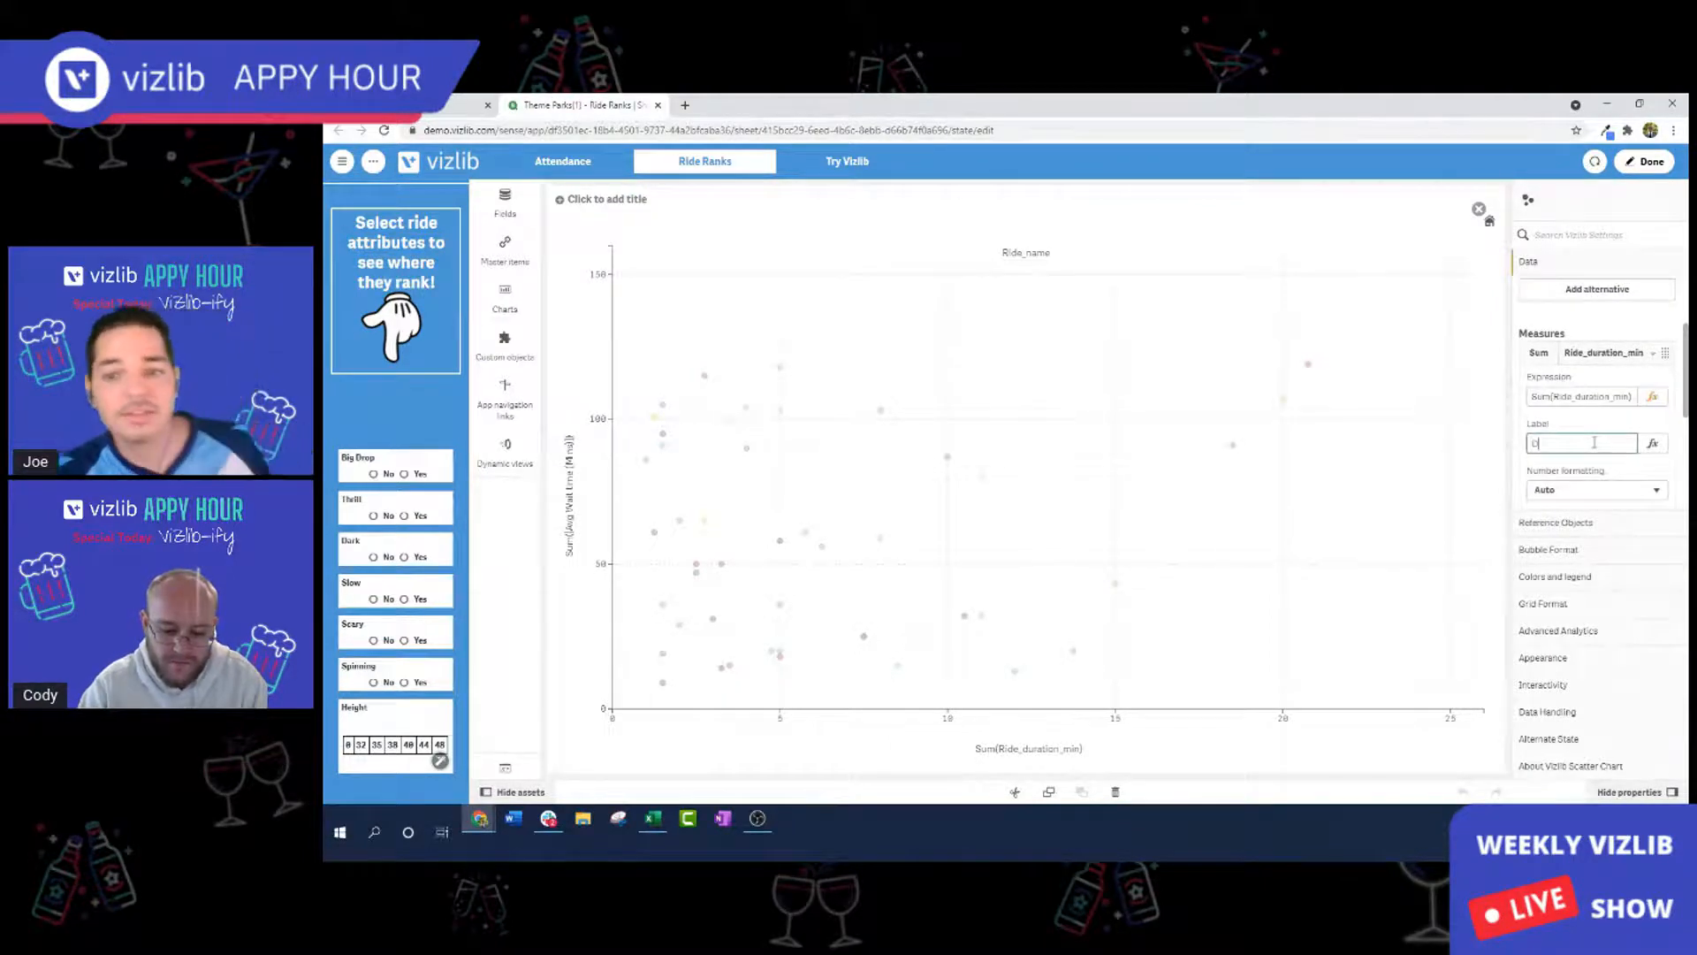
text(uration)
key(Return)
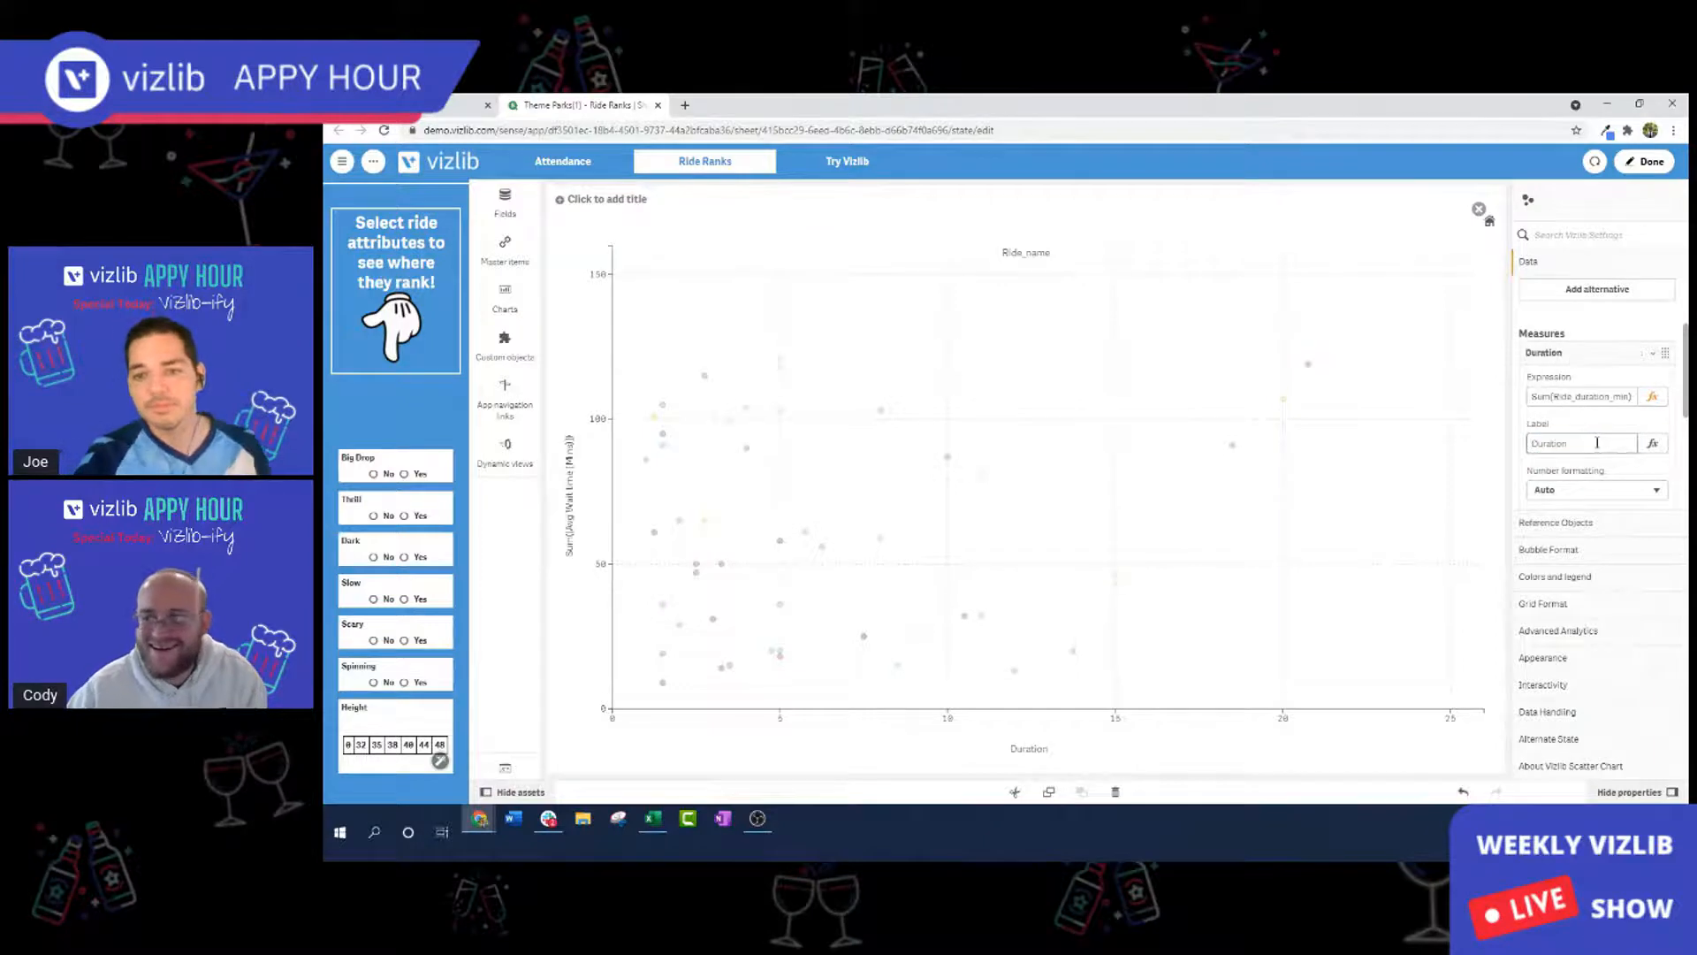
Label the scatter chart's Avg Wait time measure as "Wait Time".
click(1609, 359)
click(1609, 385)
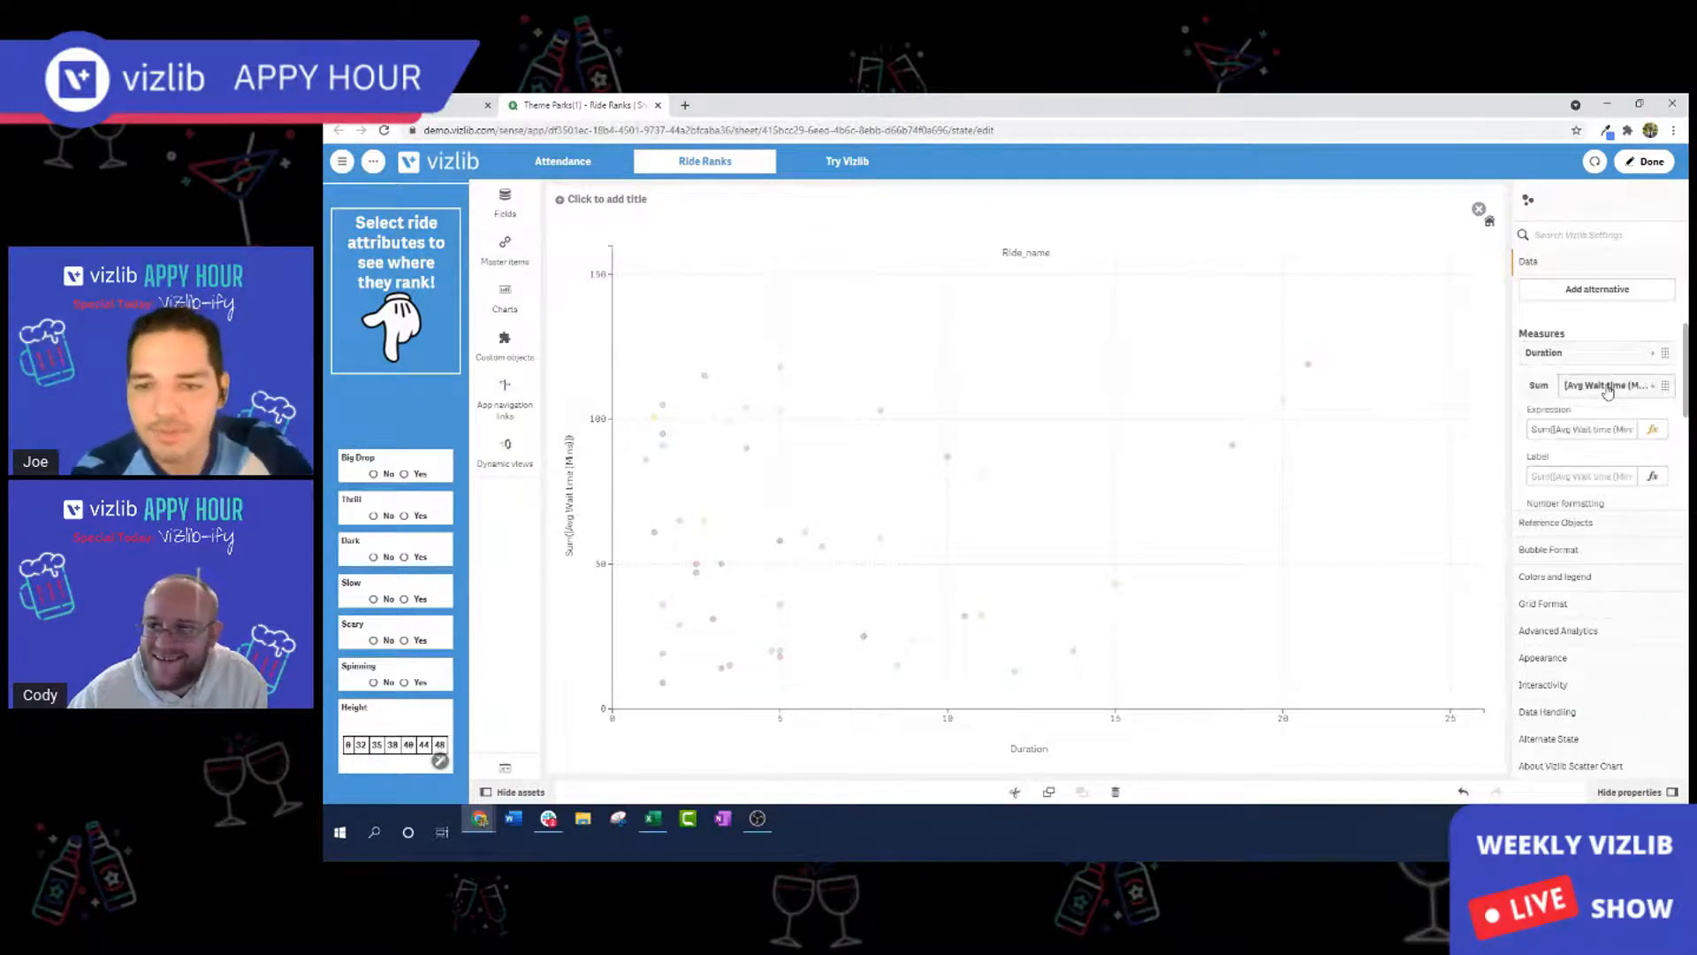
scroll(1604, 389, down, 1)
click(1597, 404)
text(Wait)
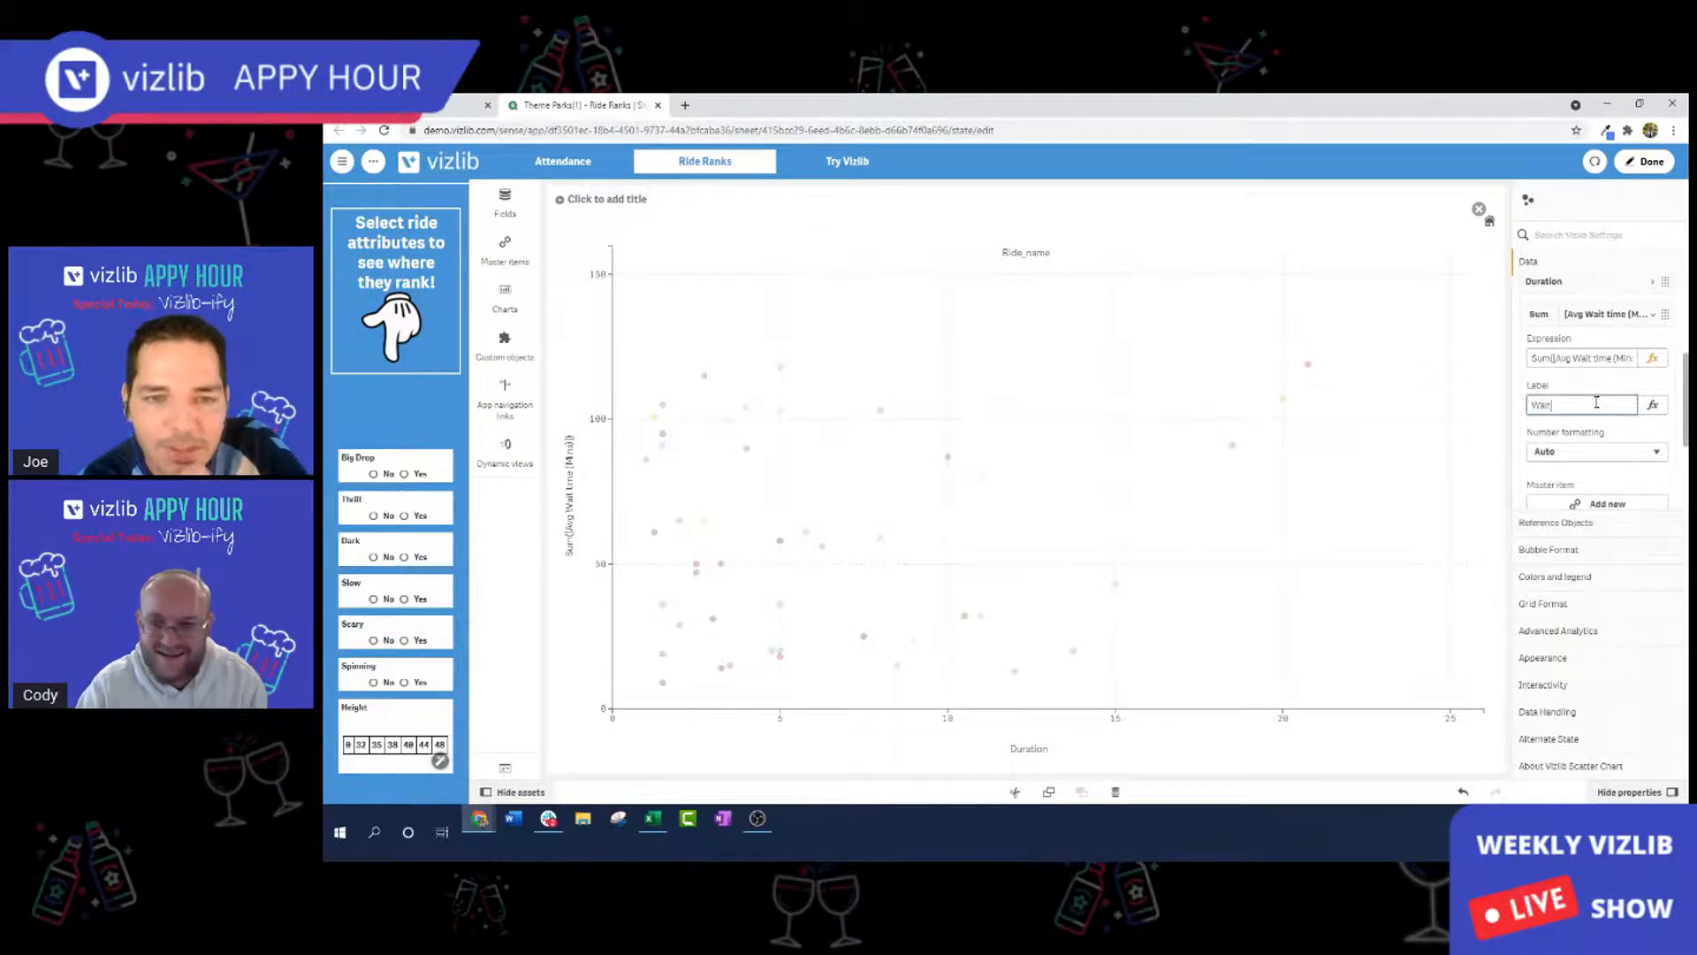
text( Time)
key(Return)
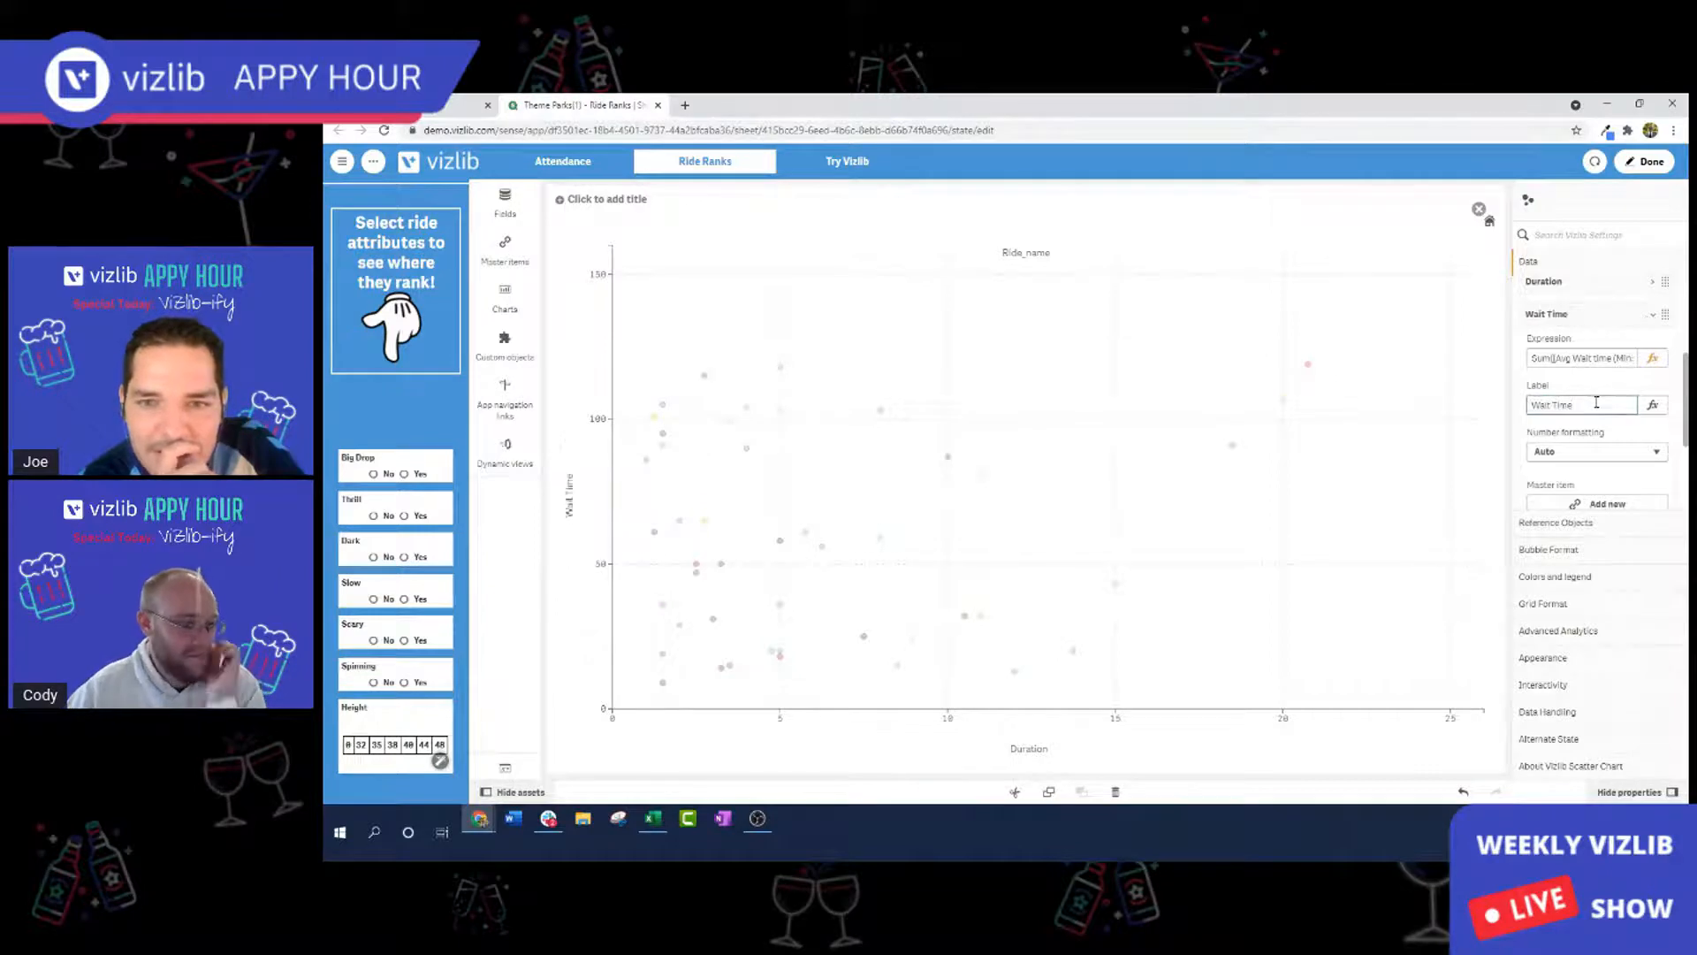
Finish editing and inspect the duration and wait time of individual ride bubbles in the scatter chart.
click(1642, 163)
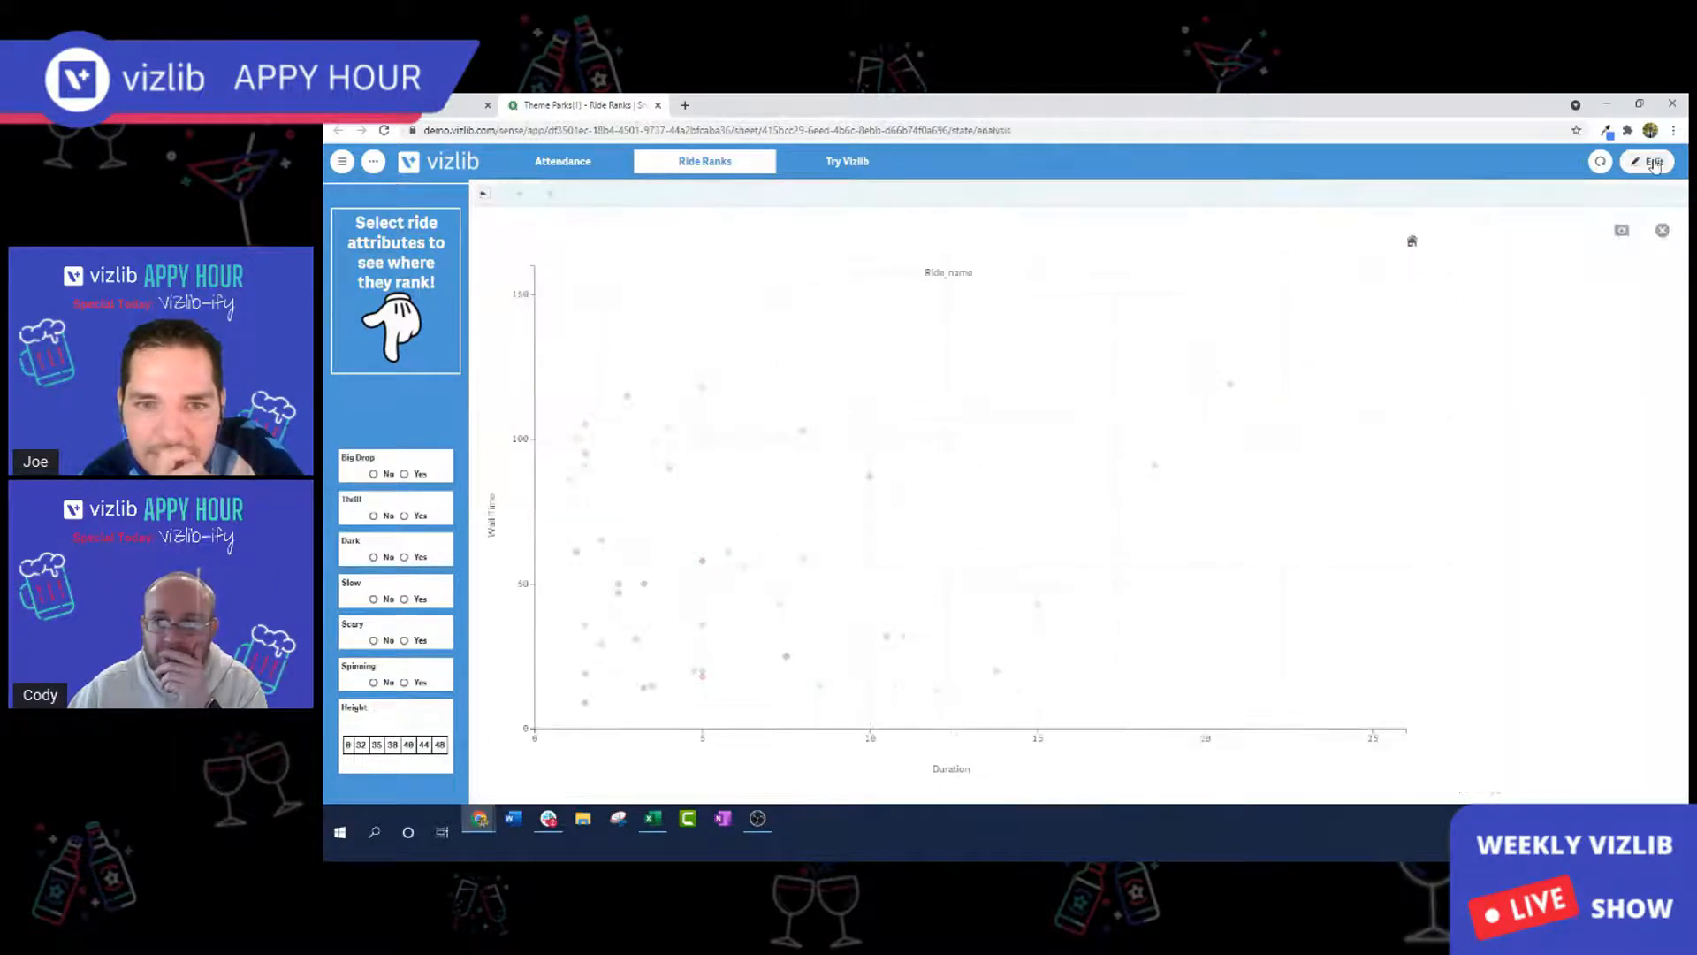
mouse_move(1443, 393)
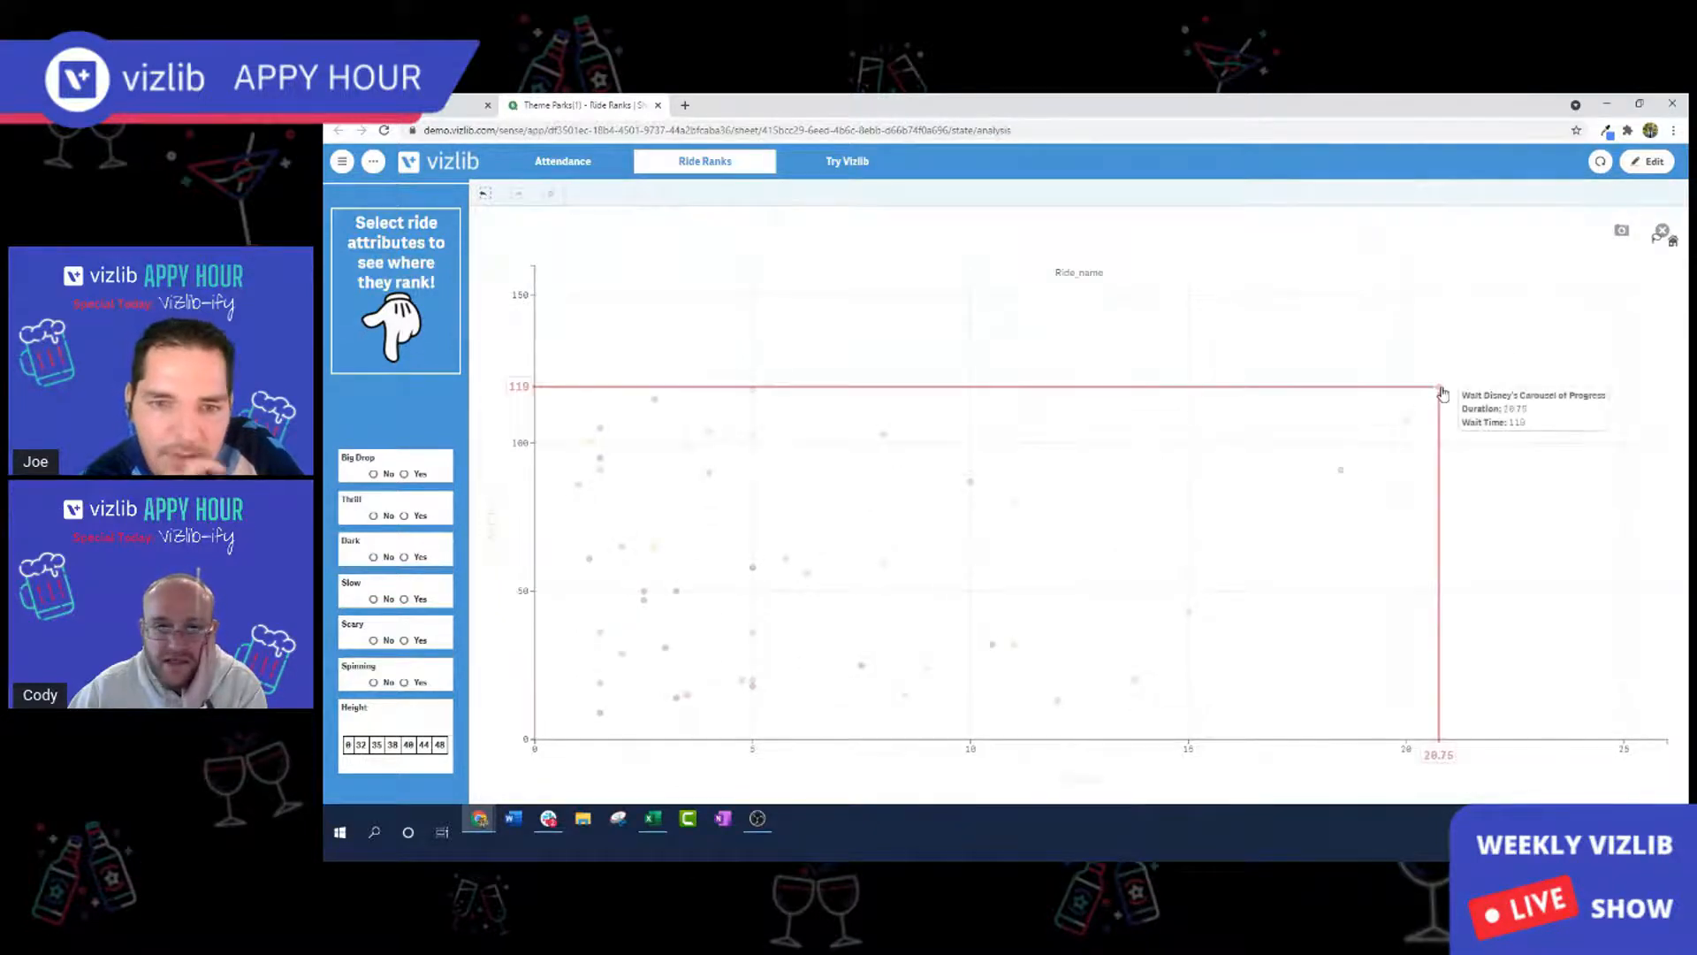
mouse_move(755, 394)
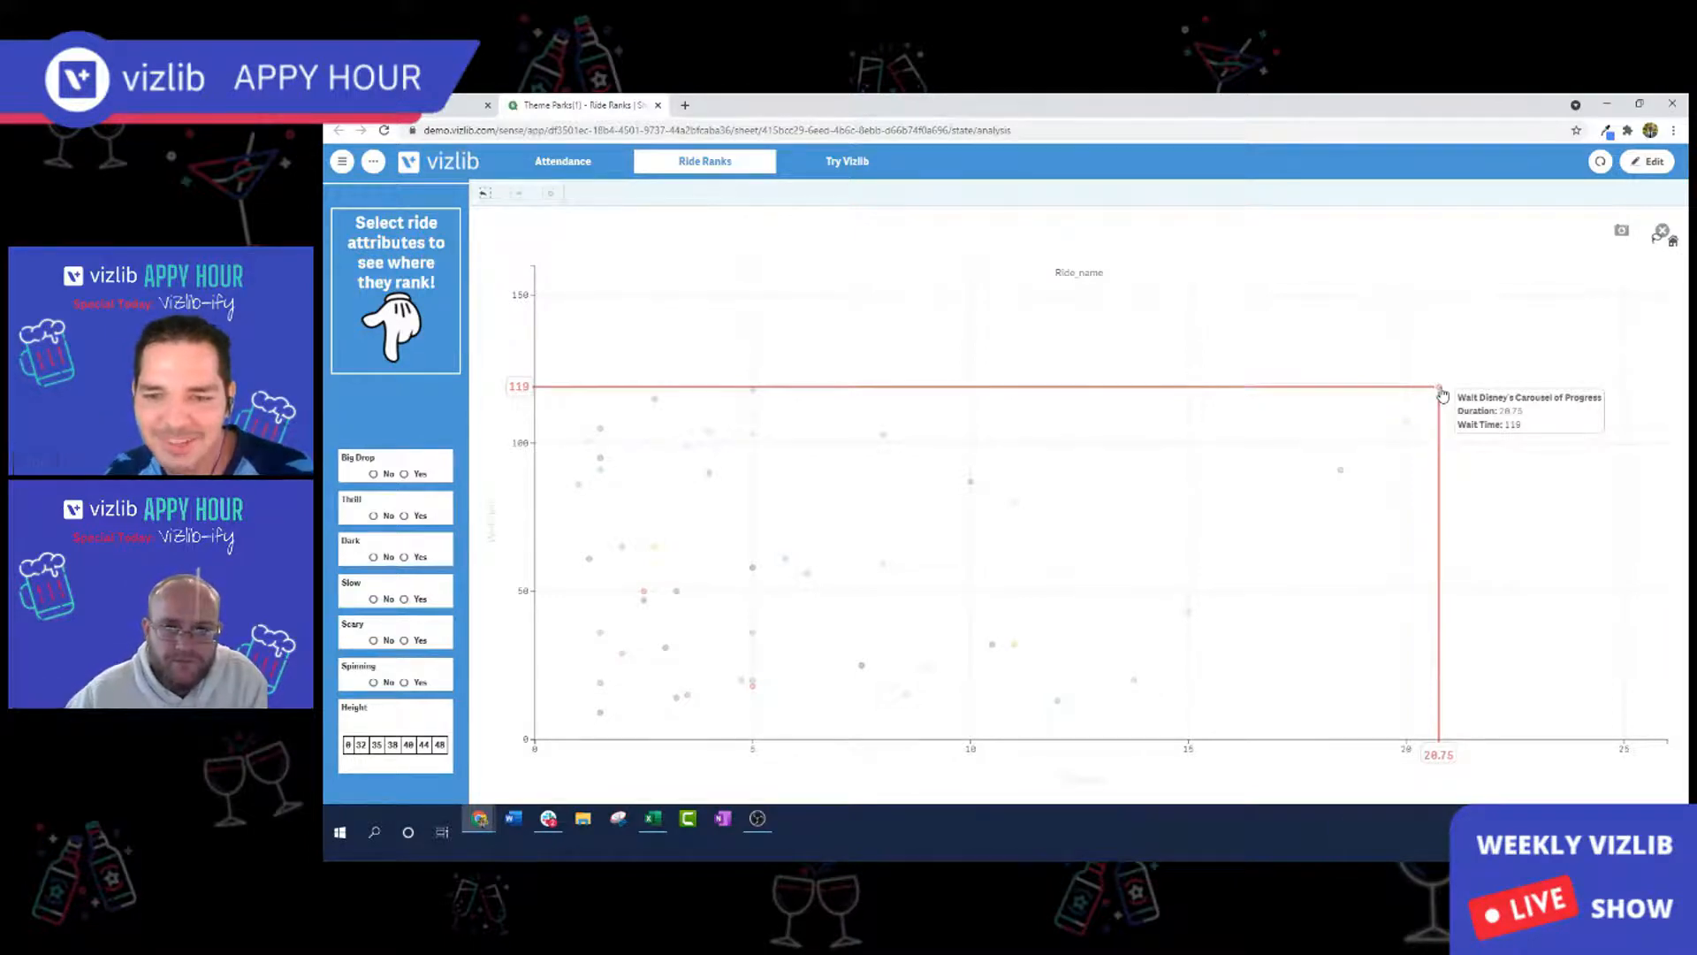
Look through the scatter chart's X-axis reference line and bubble format settings in edit mode.
click(1631, 165)
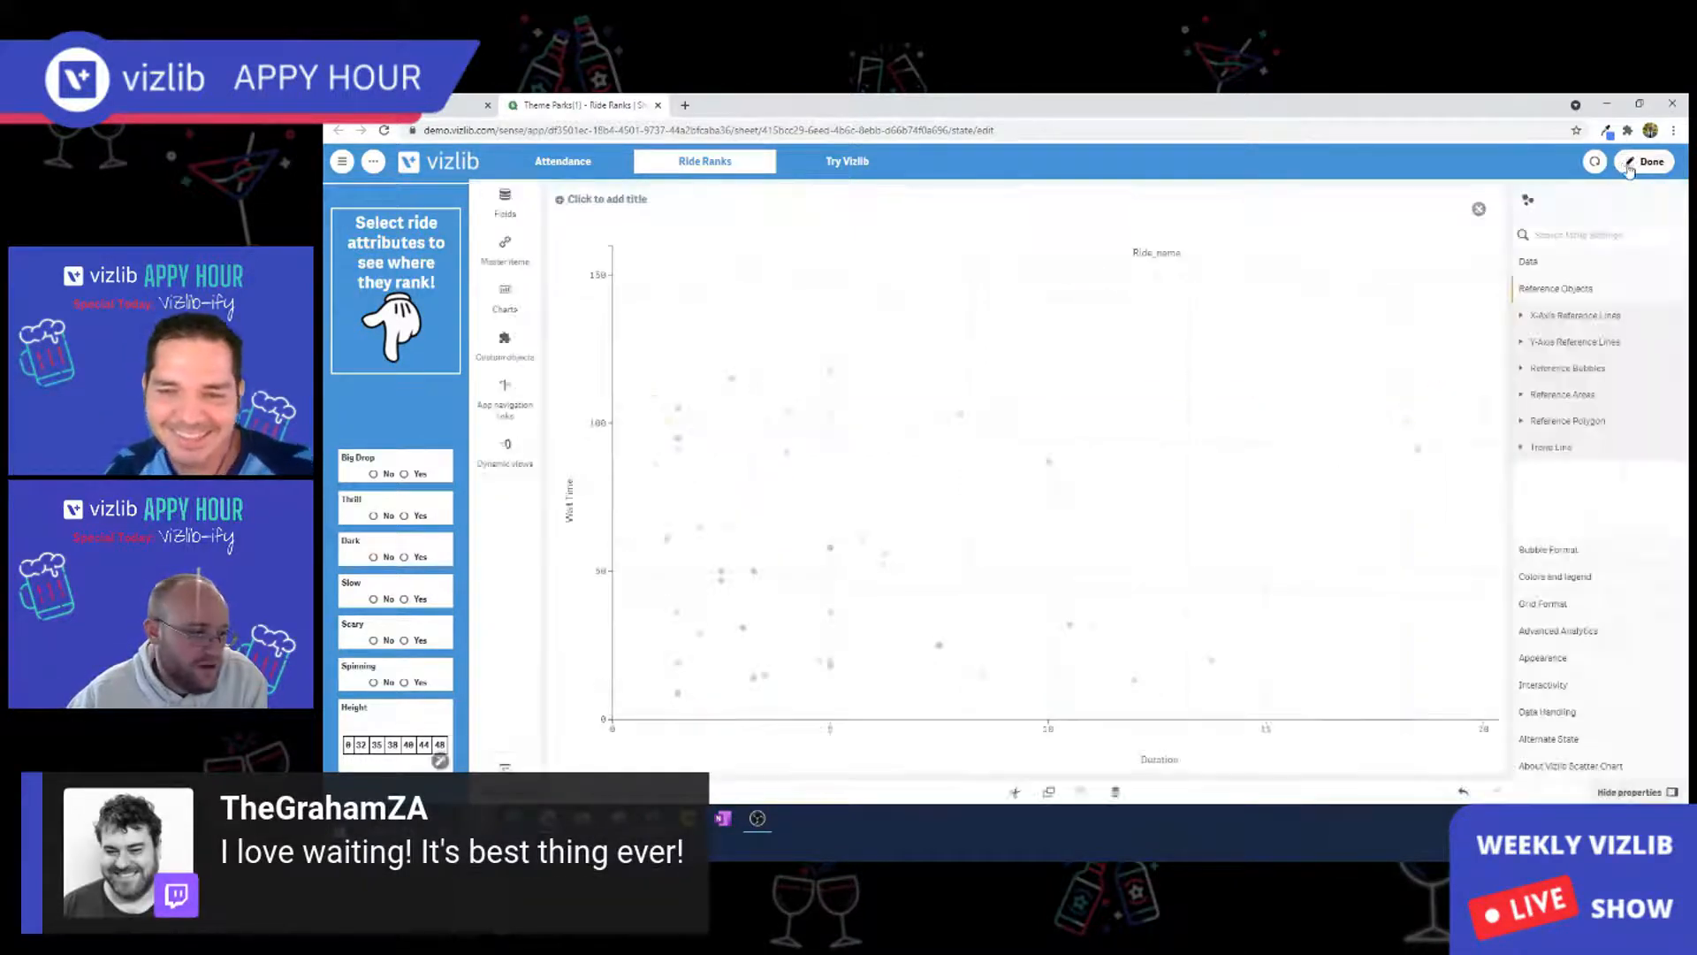
click(1315, 496)
click(1598, 317)
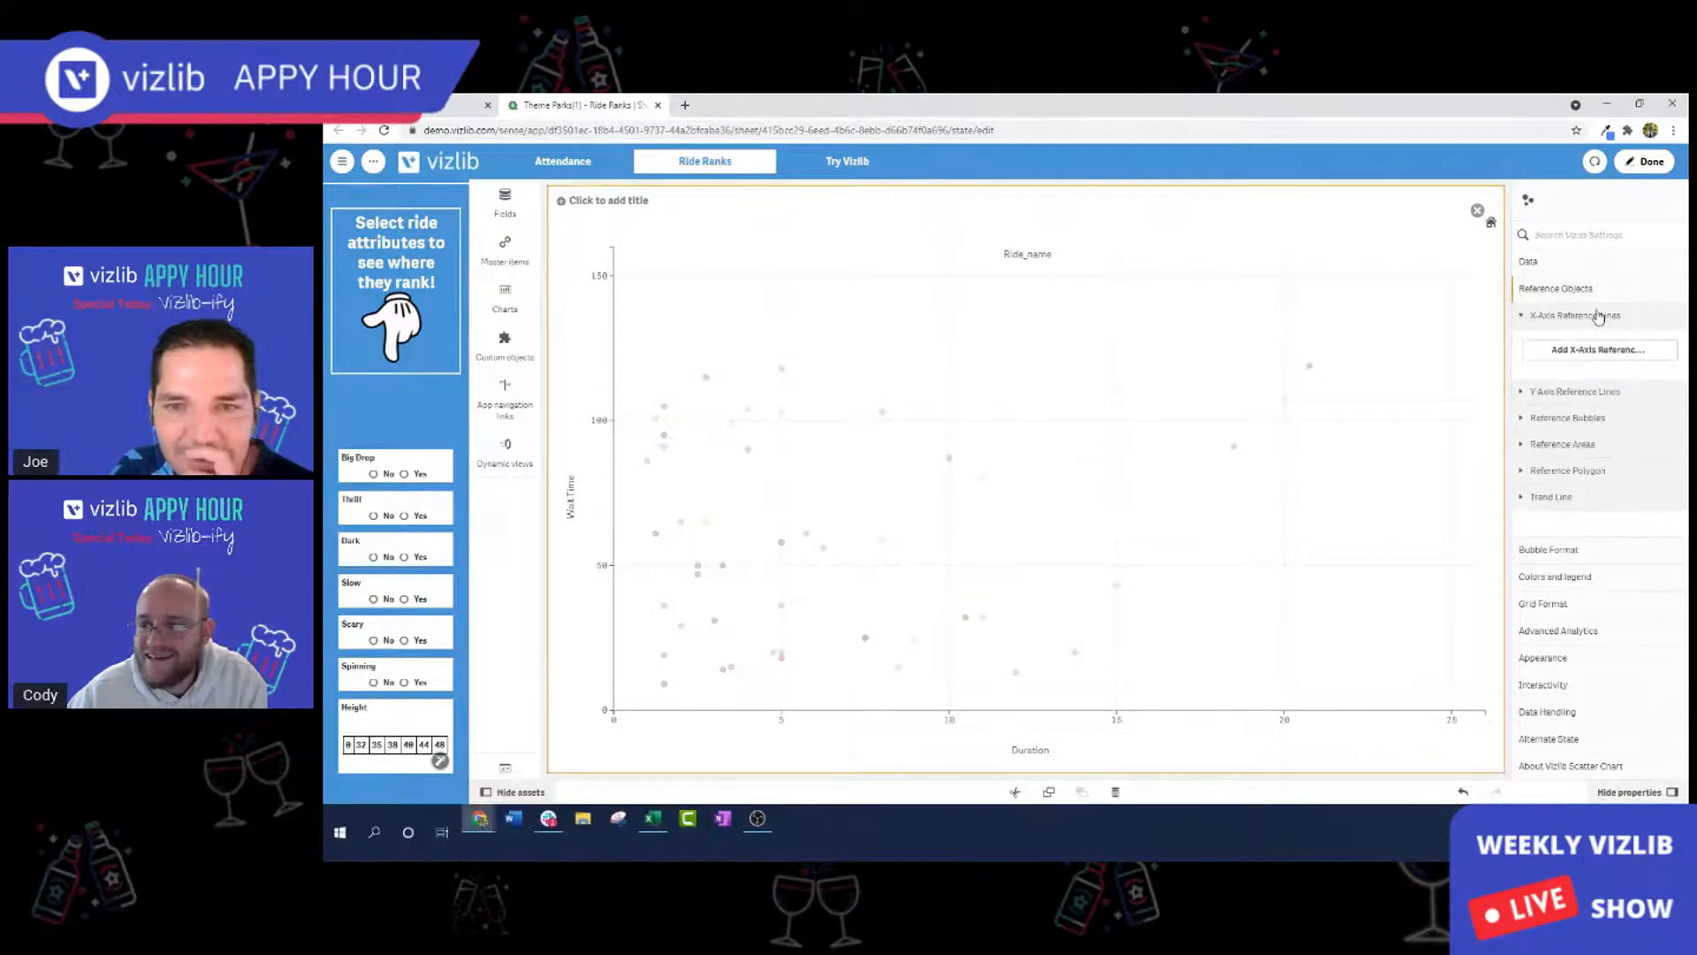
click(1602, 319)
click(1590, 550)
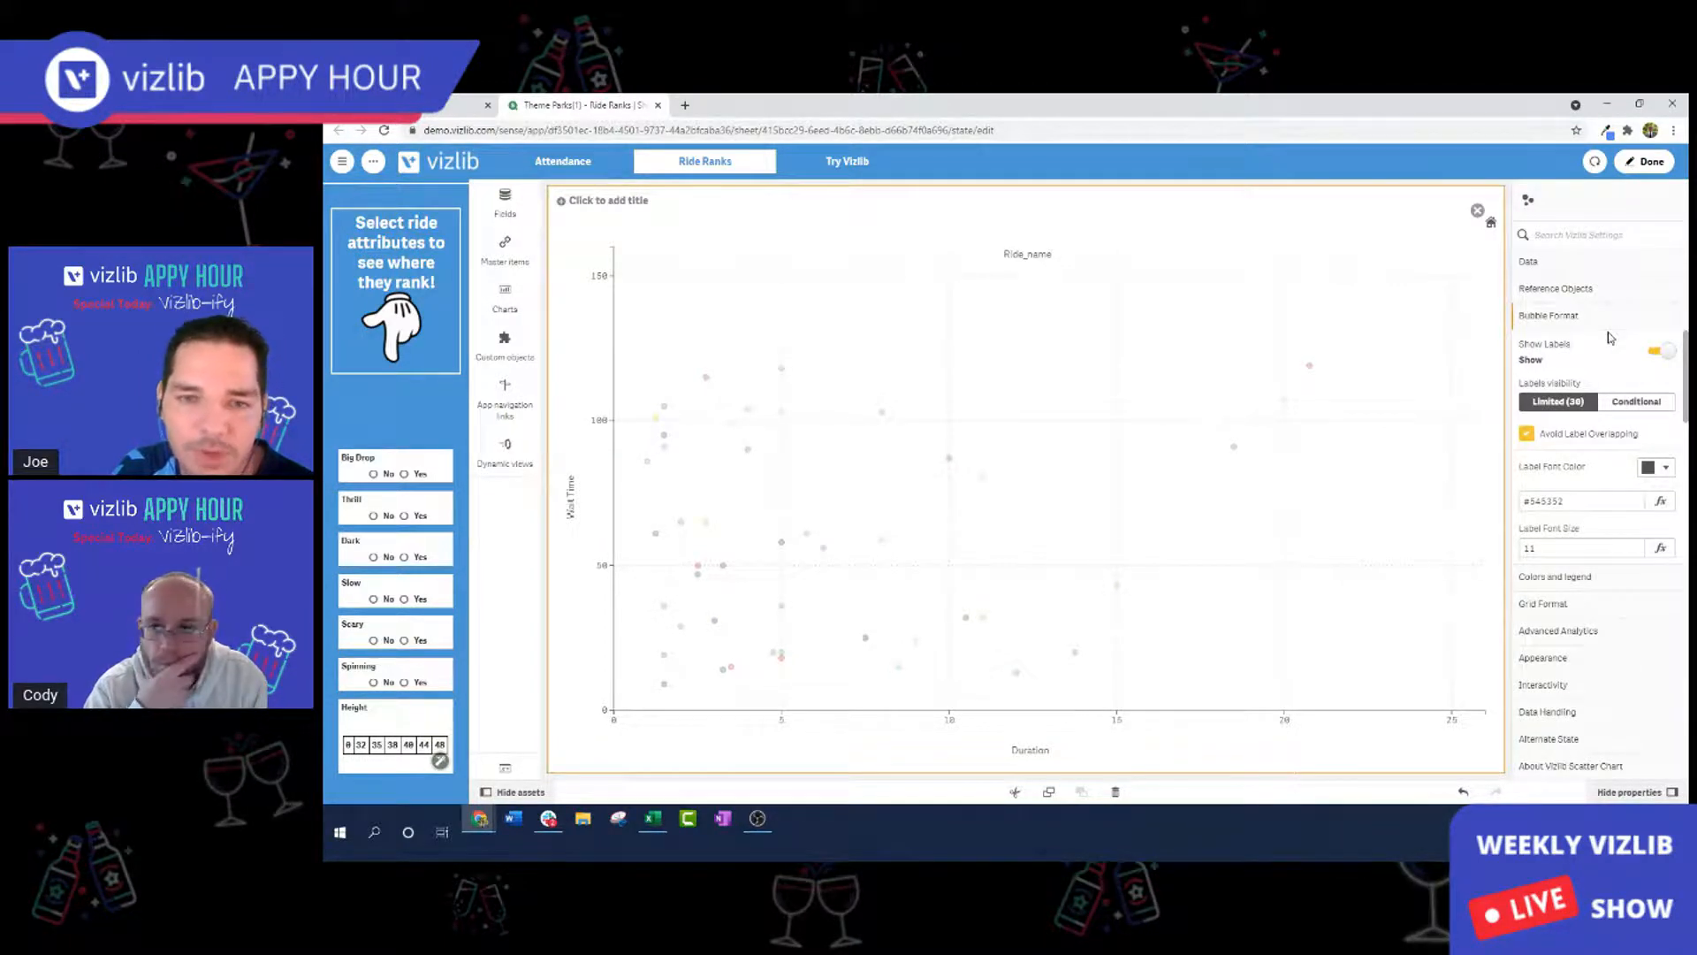
click(1647, 167)
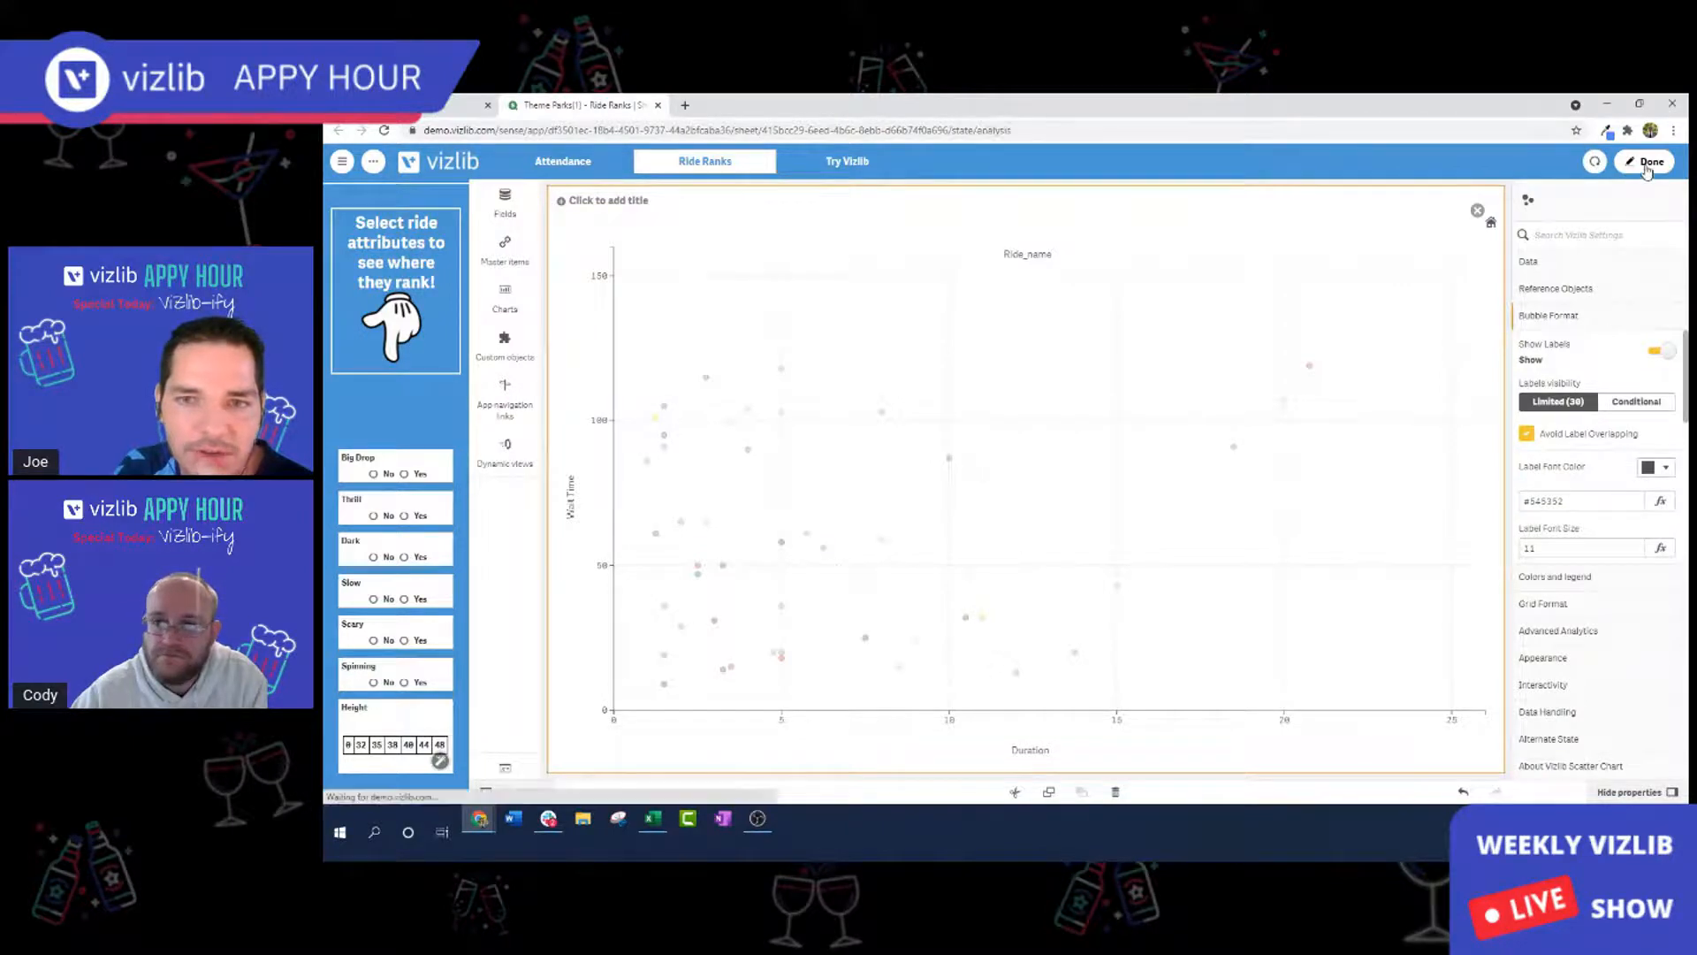
Check which additional options the scatter chart's context menu offers in analysis mode.
right_click(1105, 389)
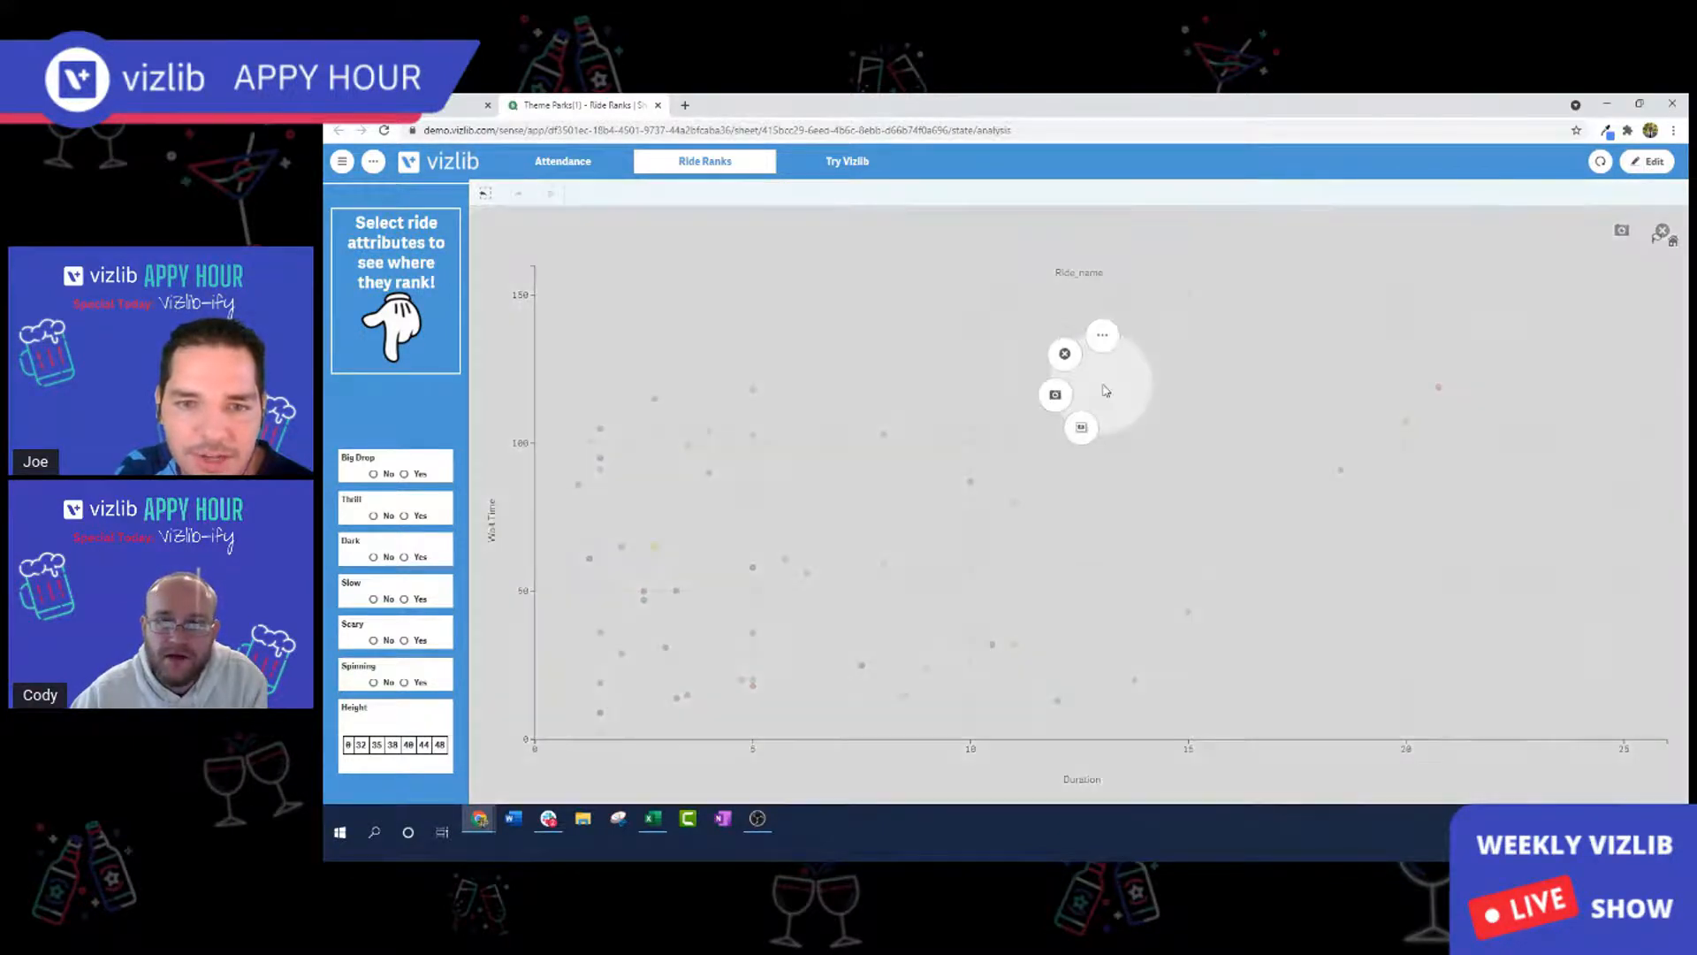
click(1102, 335)
click(1356, 294)
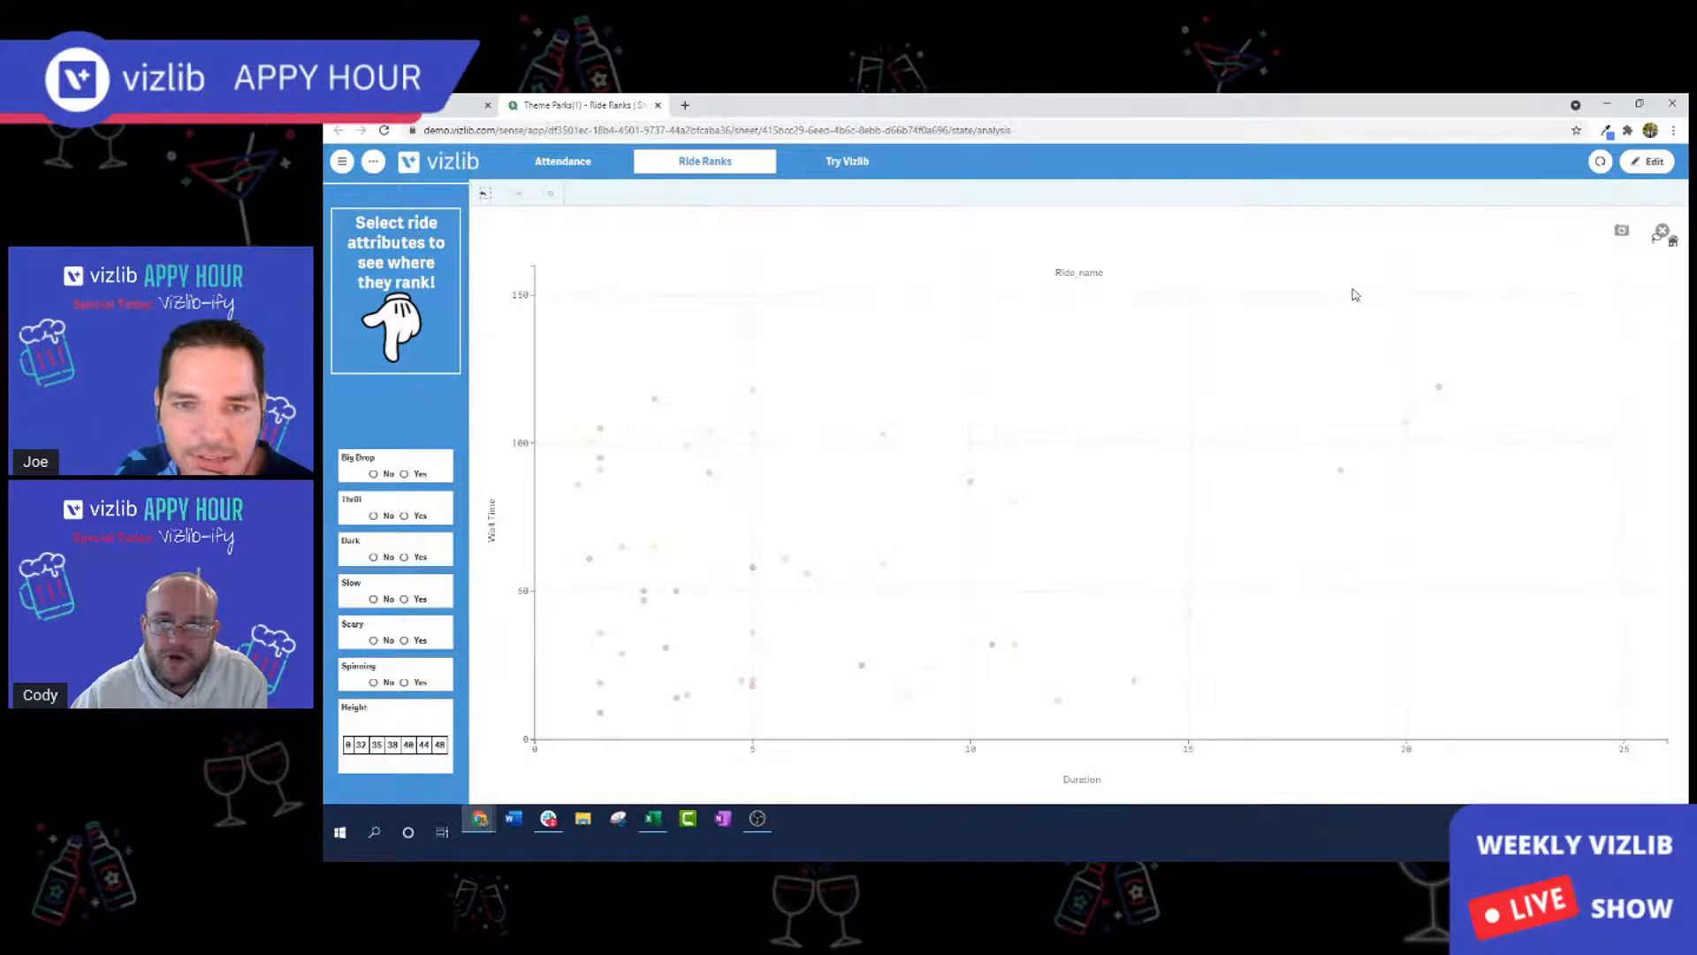
Enable the Context Menu in the scatter chart's interactivity settings and finish editing.
click(1644, 162)
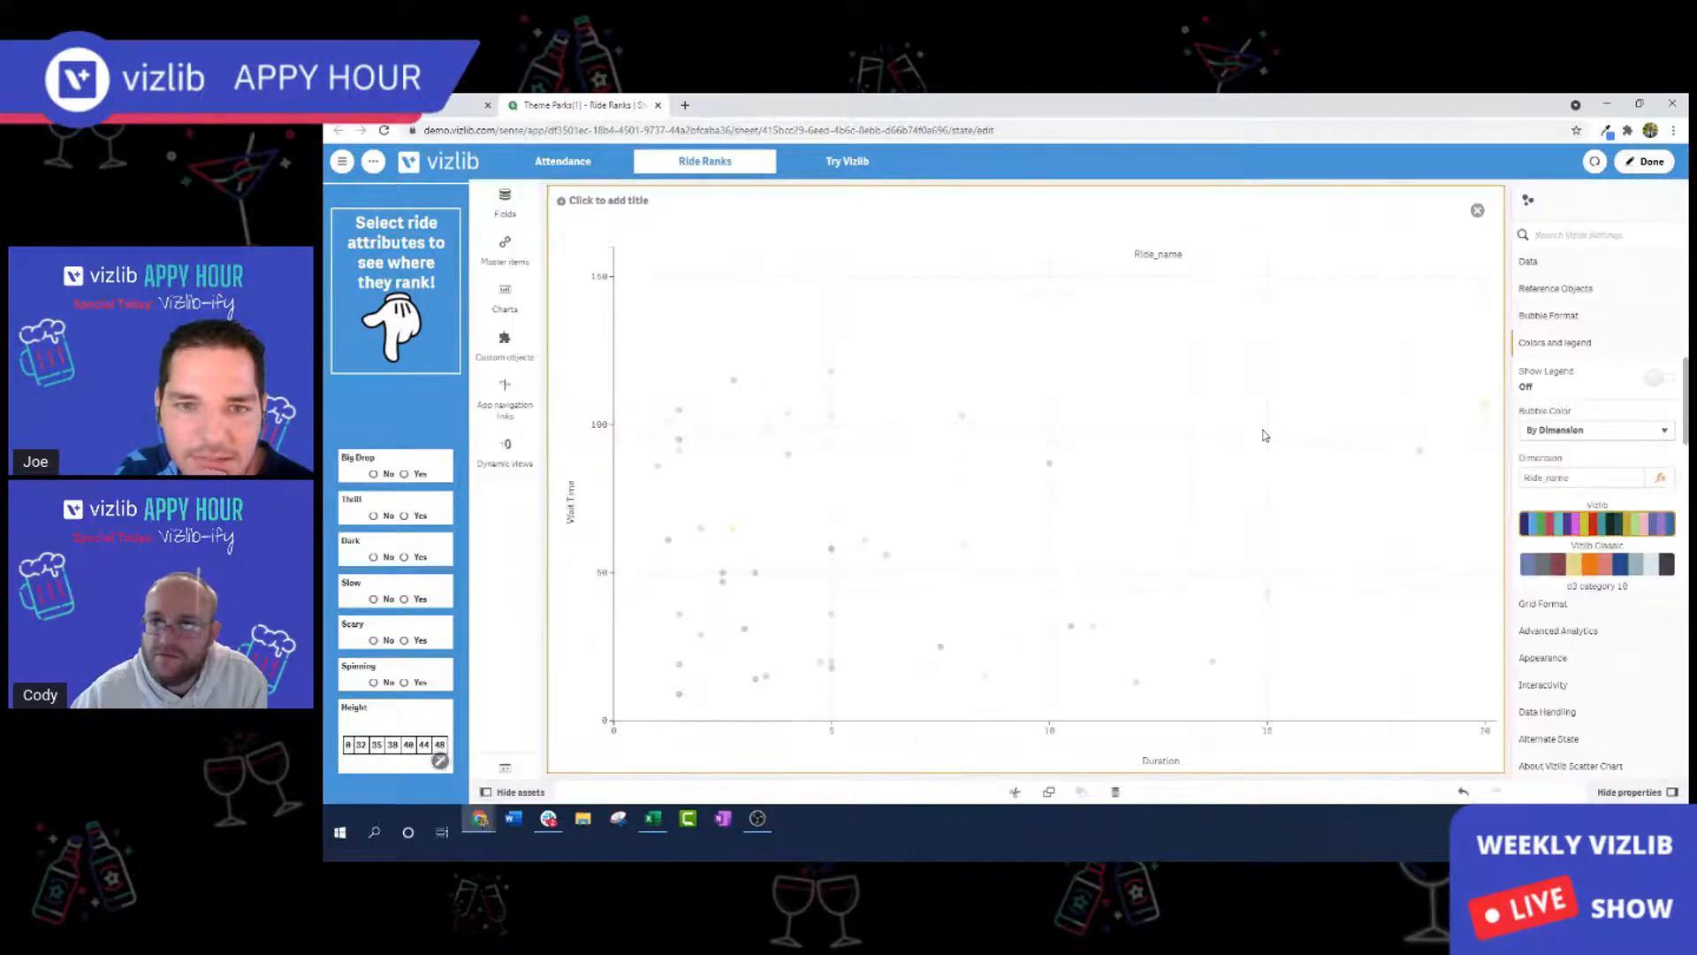
click(1565, 685)
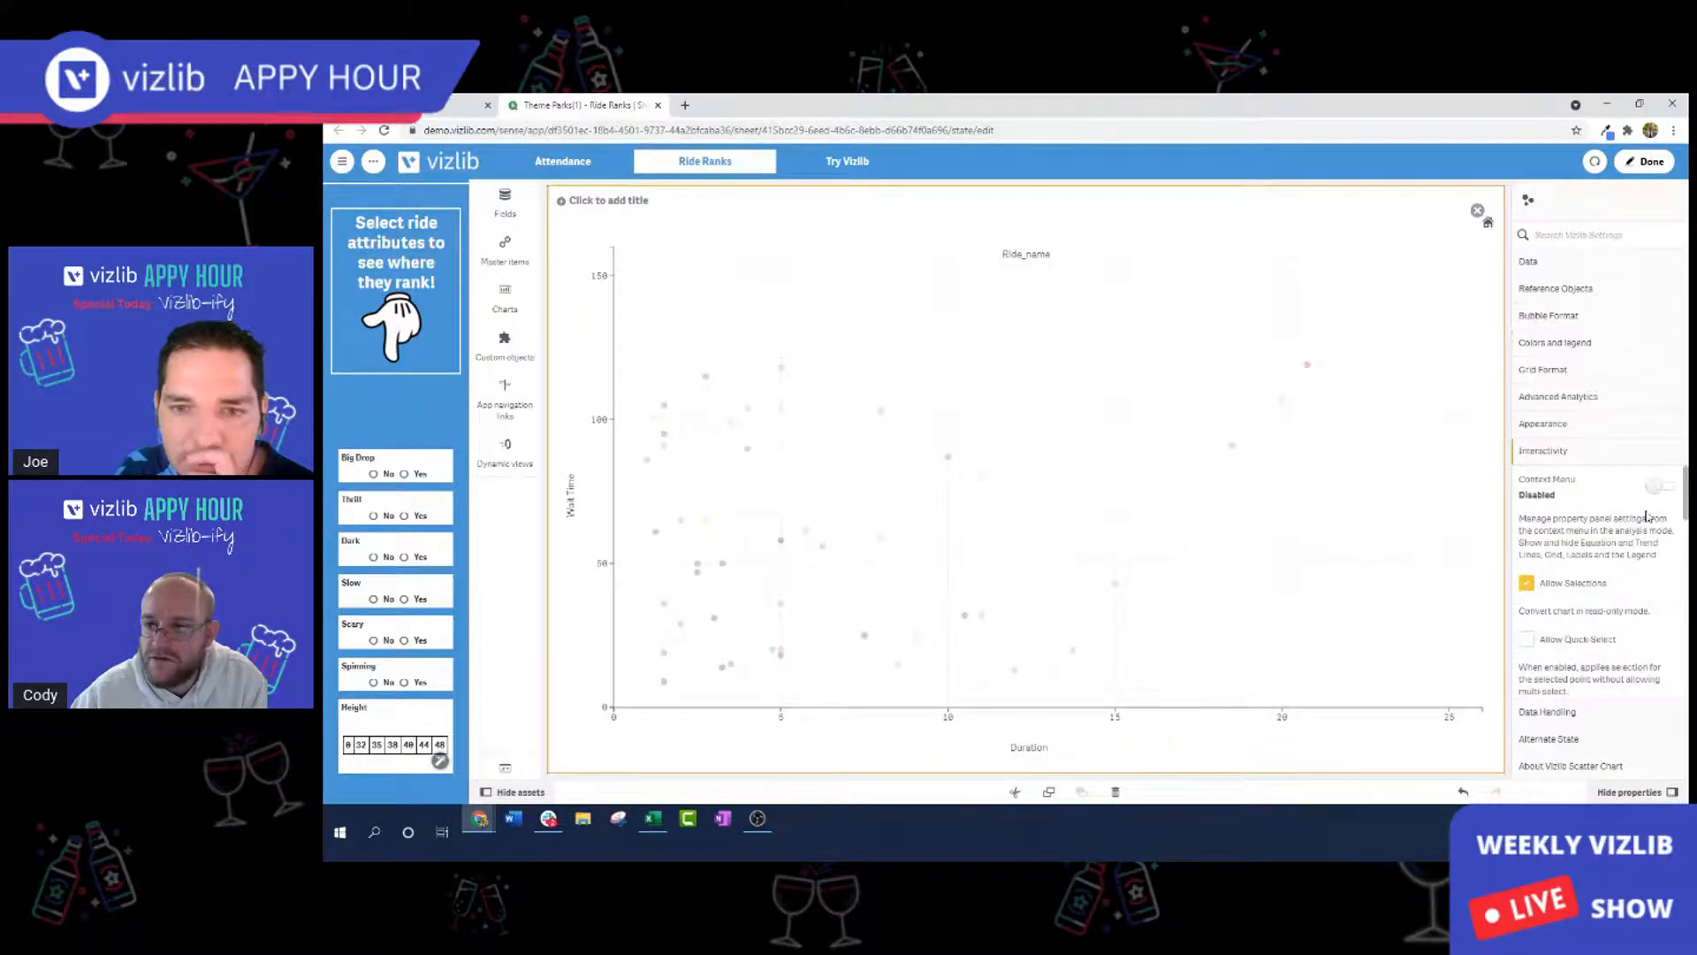
click(1659, 489)
click(1644, 165)
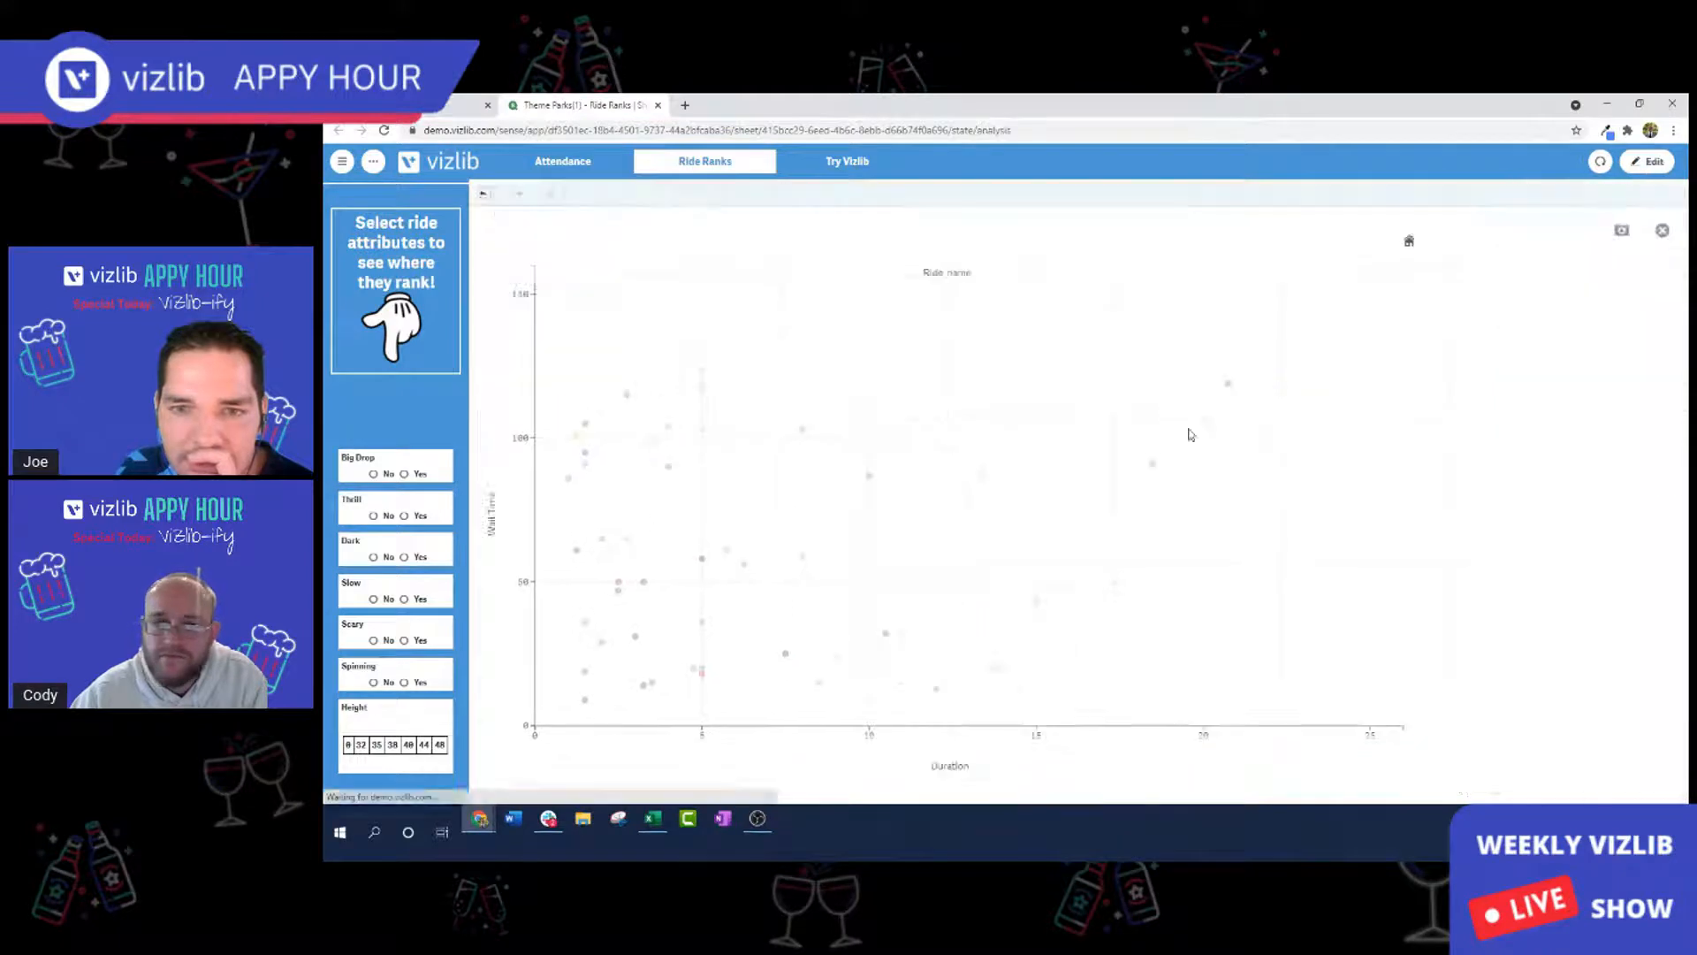
Show a trend line on the scatter chart from analysis mode and permanently apply that change to the visualization.
right_click(931, 458)
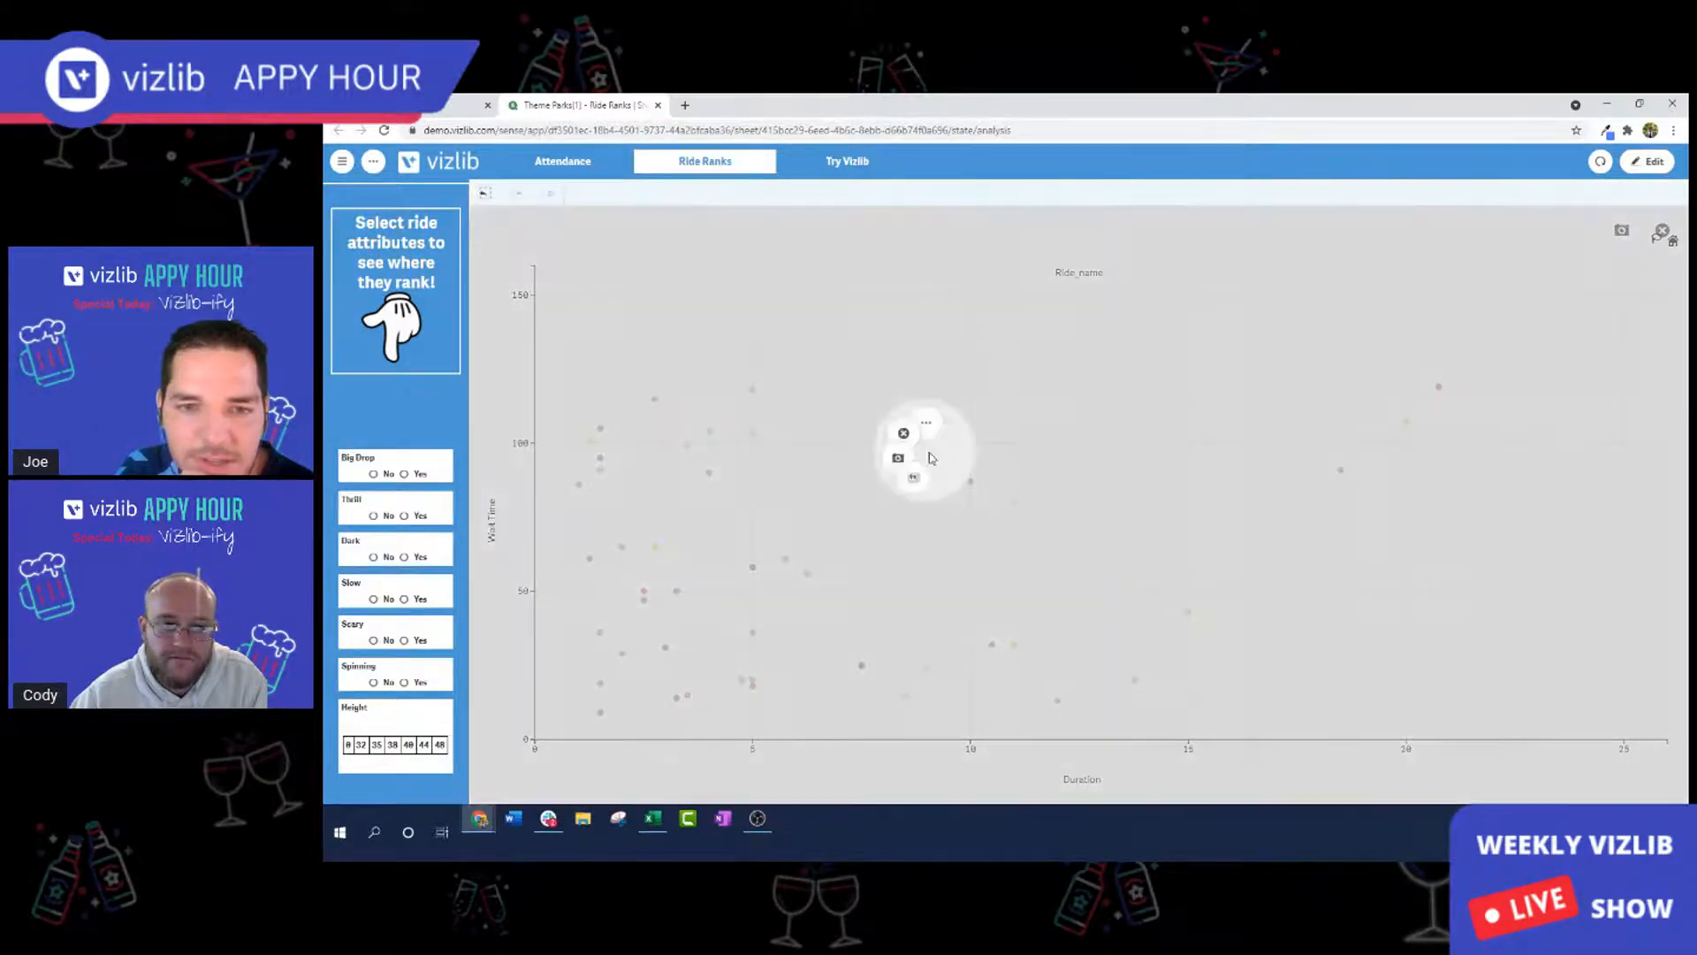
click(921, 409)
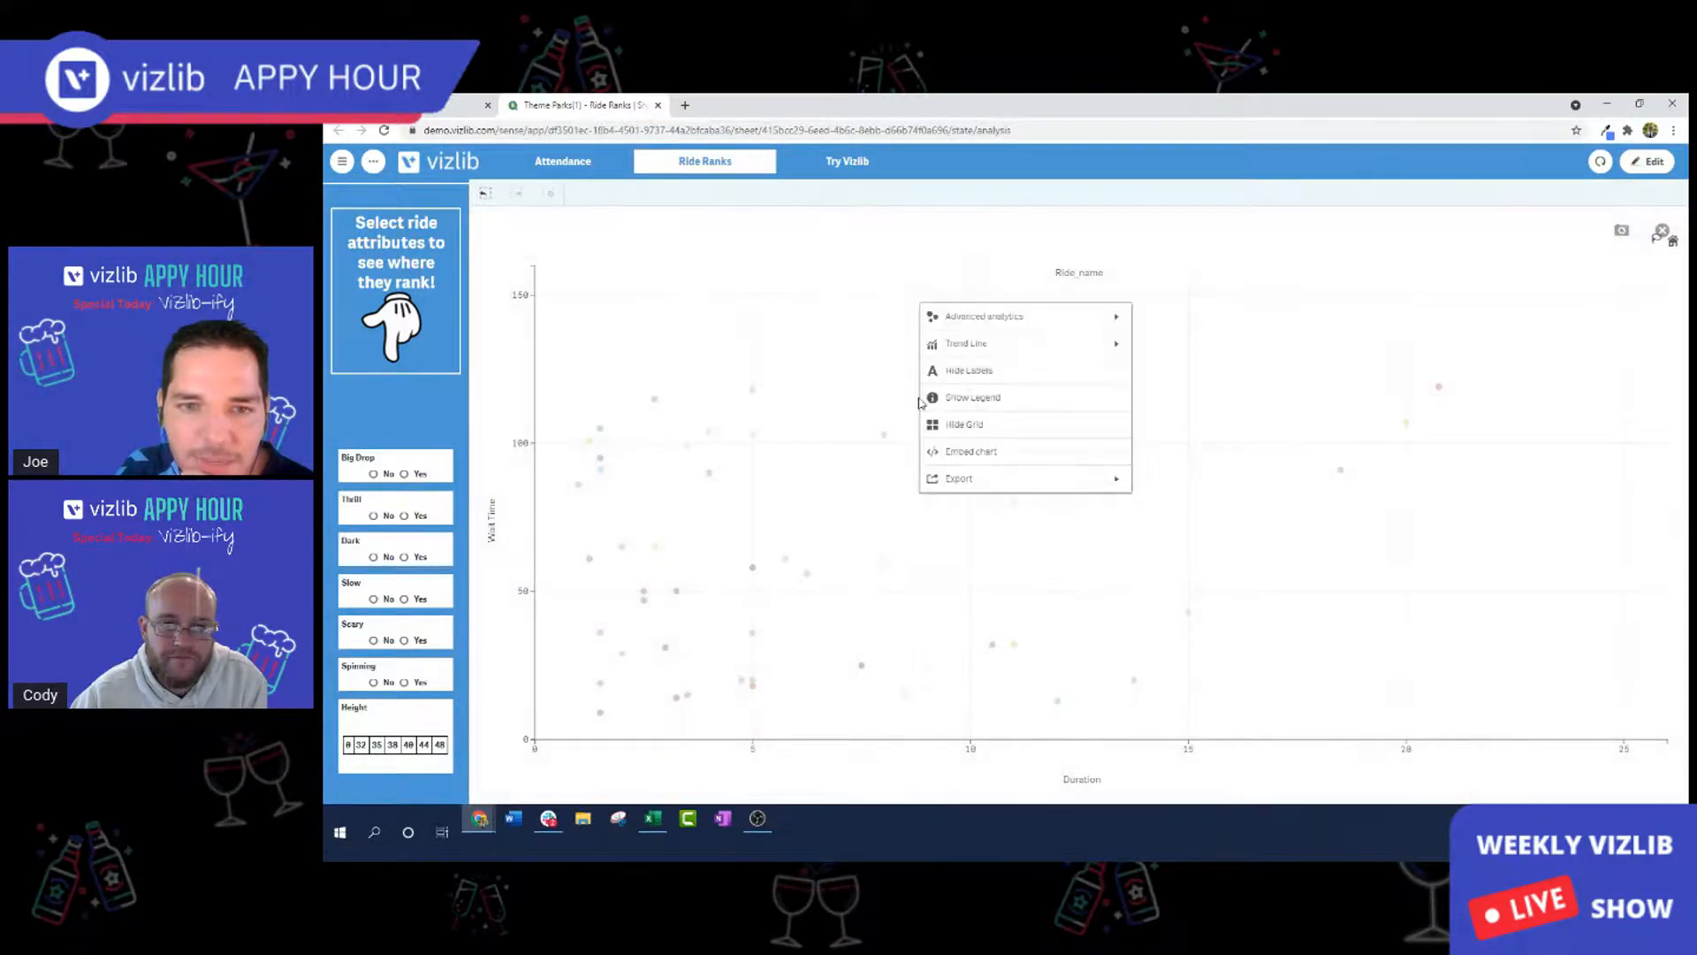
click(1017, 344)
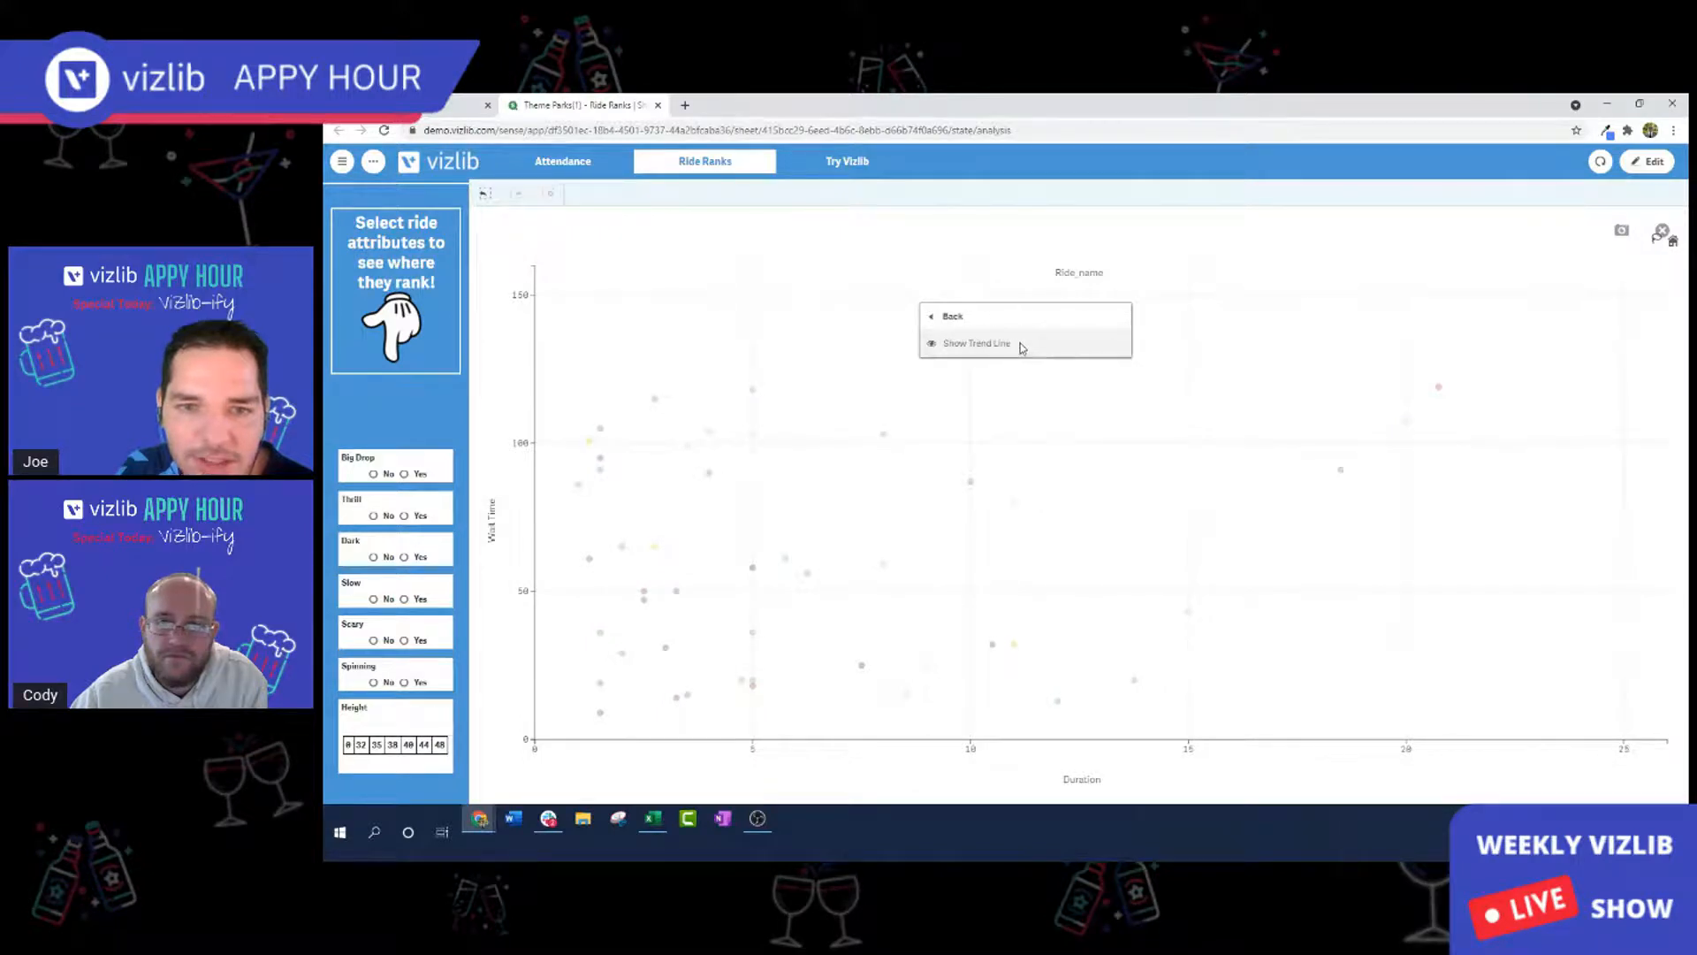
click(1020, 343)
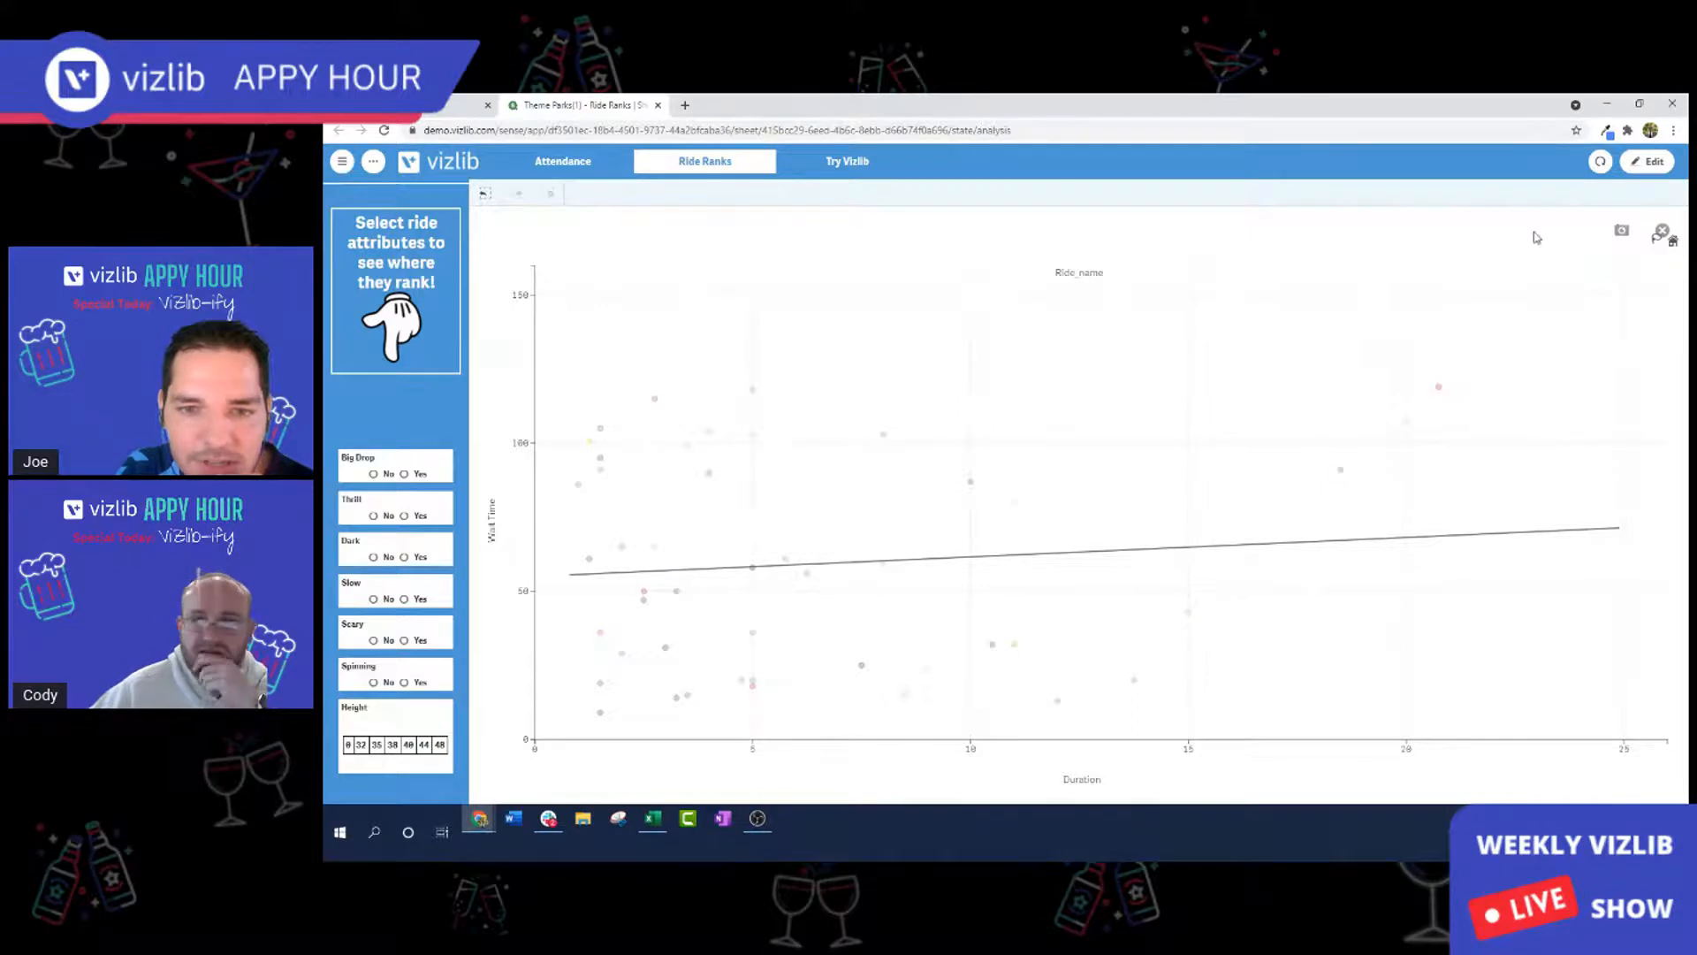
click(1648, 162)
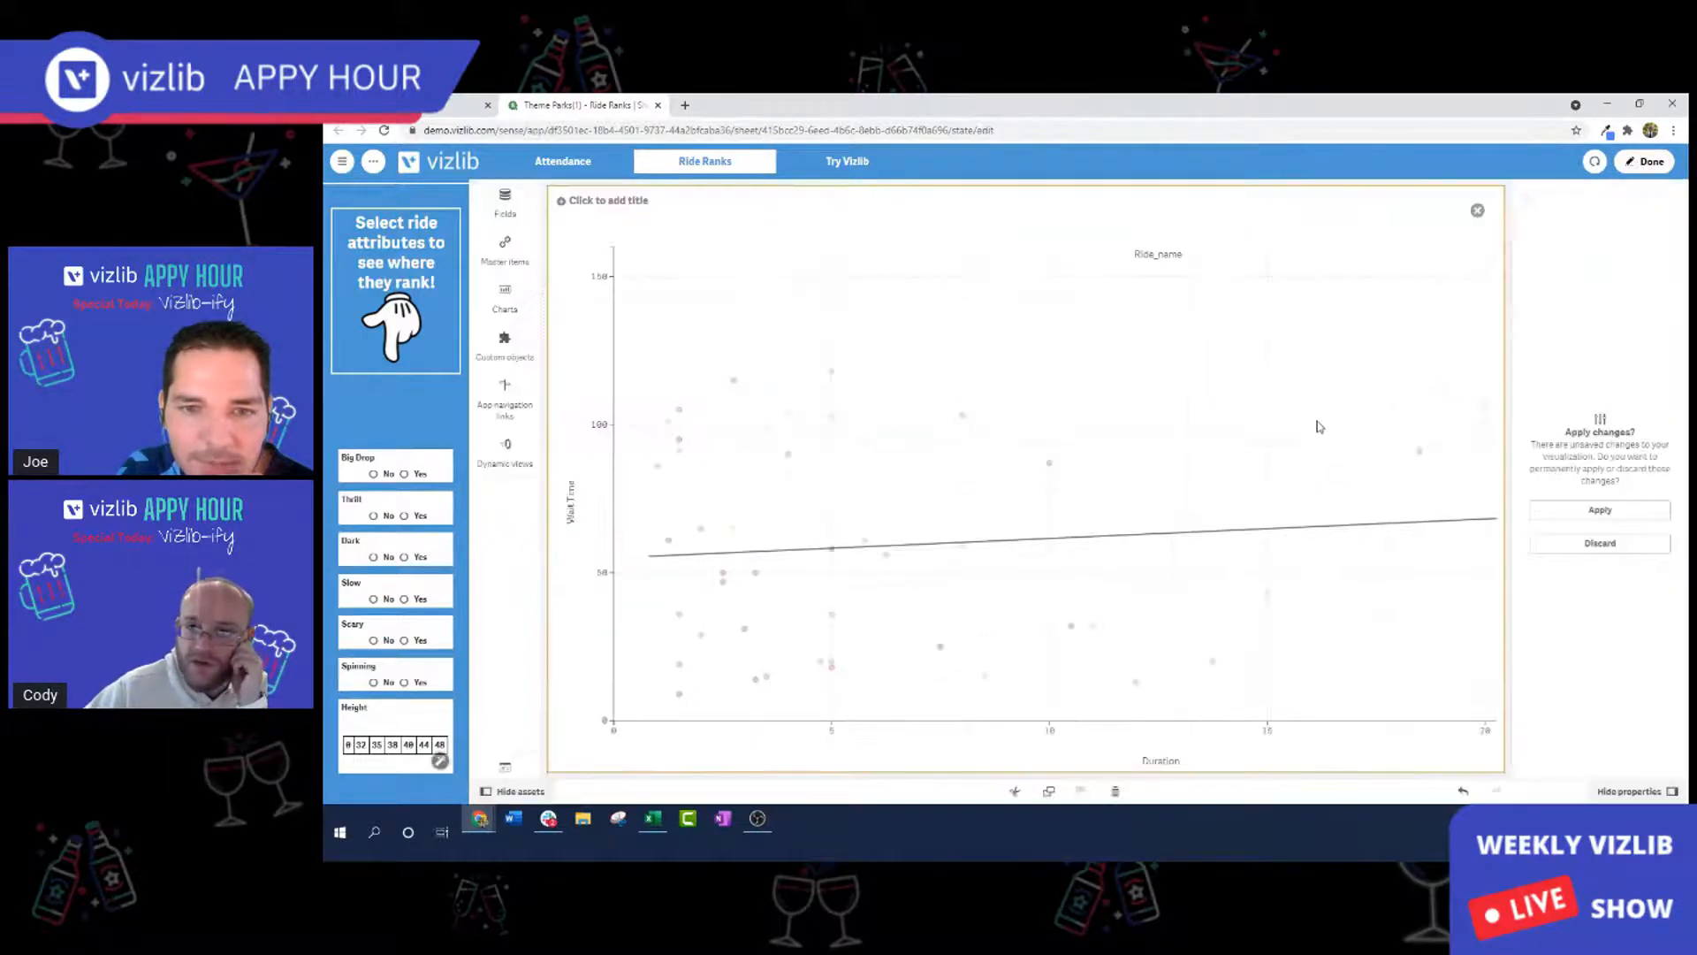
click(1578, 511)
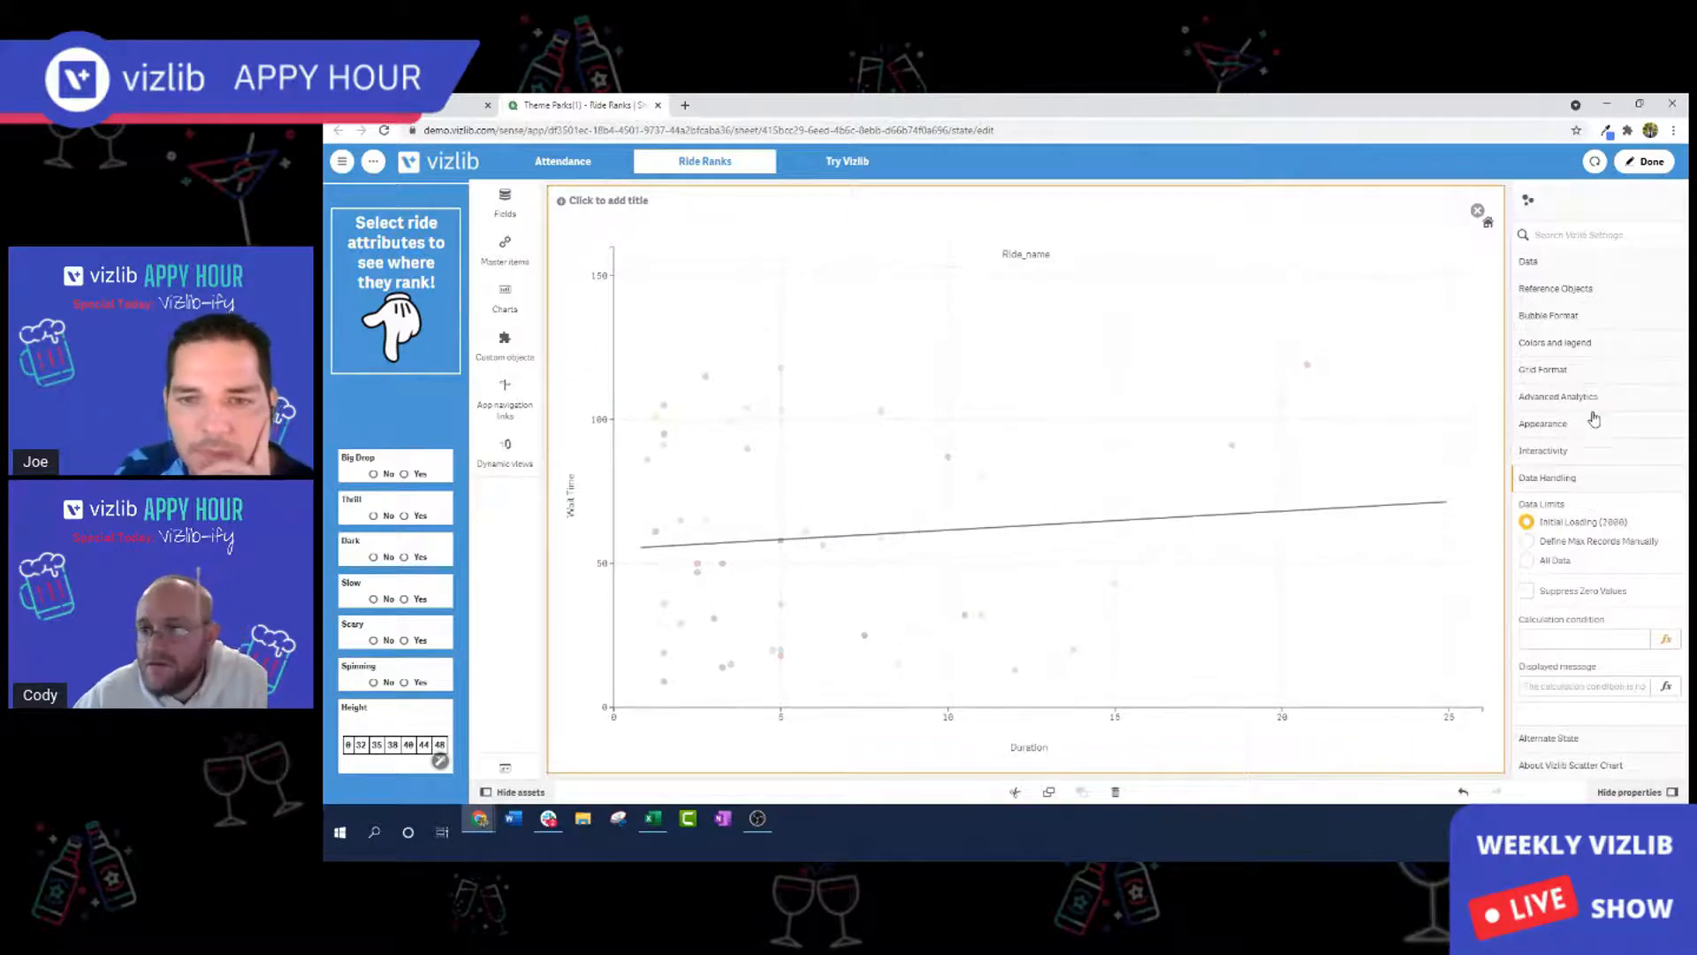
Set the scatter chart's bubble size to 7 px in the bubble format settings.
click(1614, 346)
click(1615, 316)
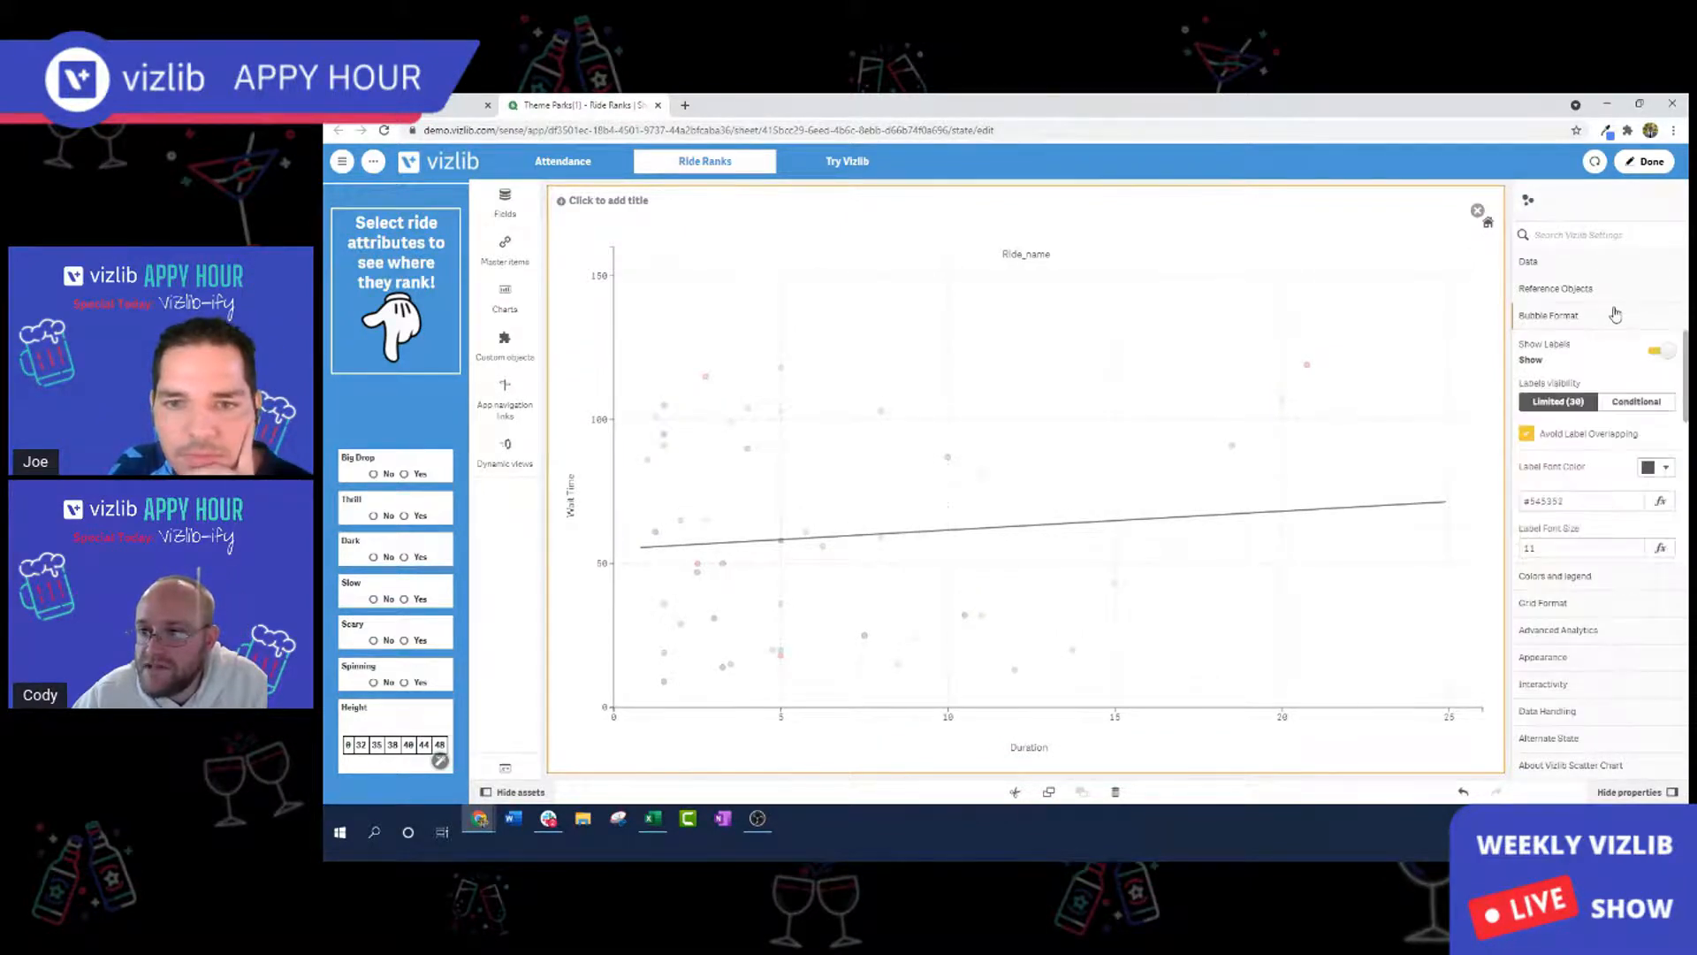
scroll(1596, 451, down, 1)
scroll(1596, 452, down, 3)
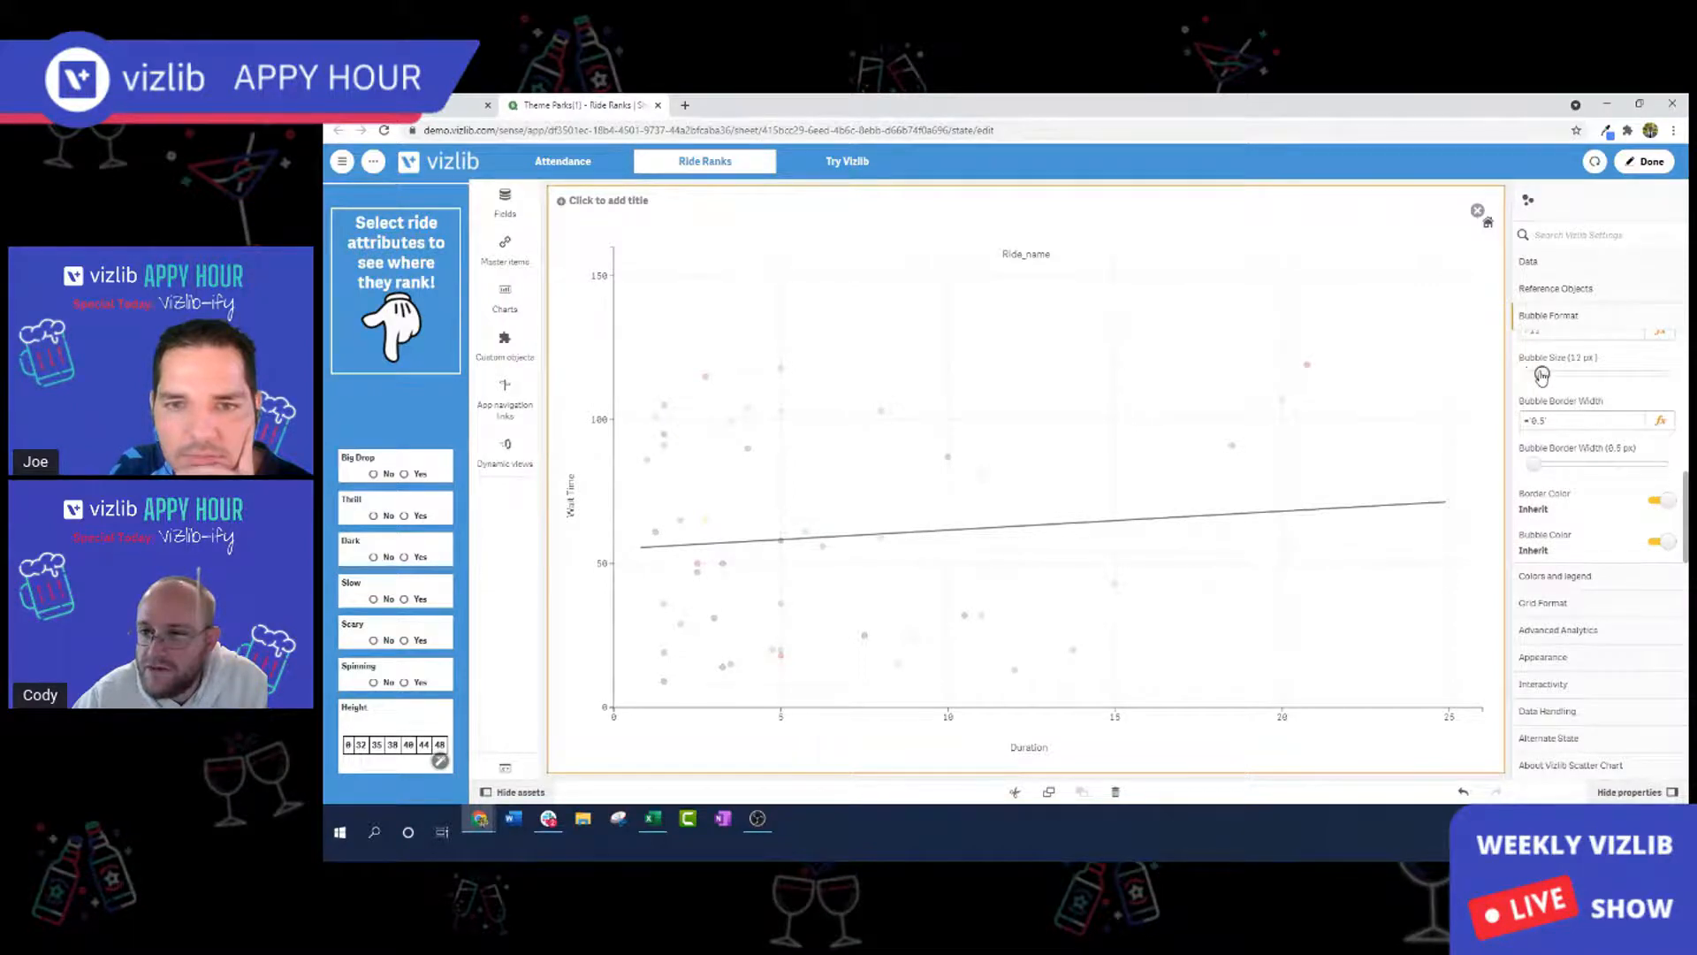
drag(1531, 373, 1535, 373)
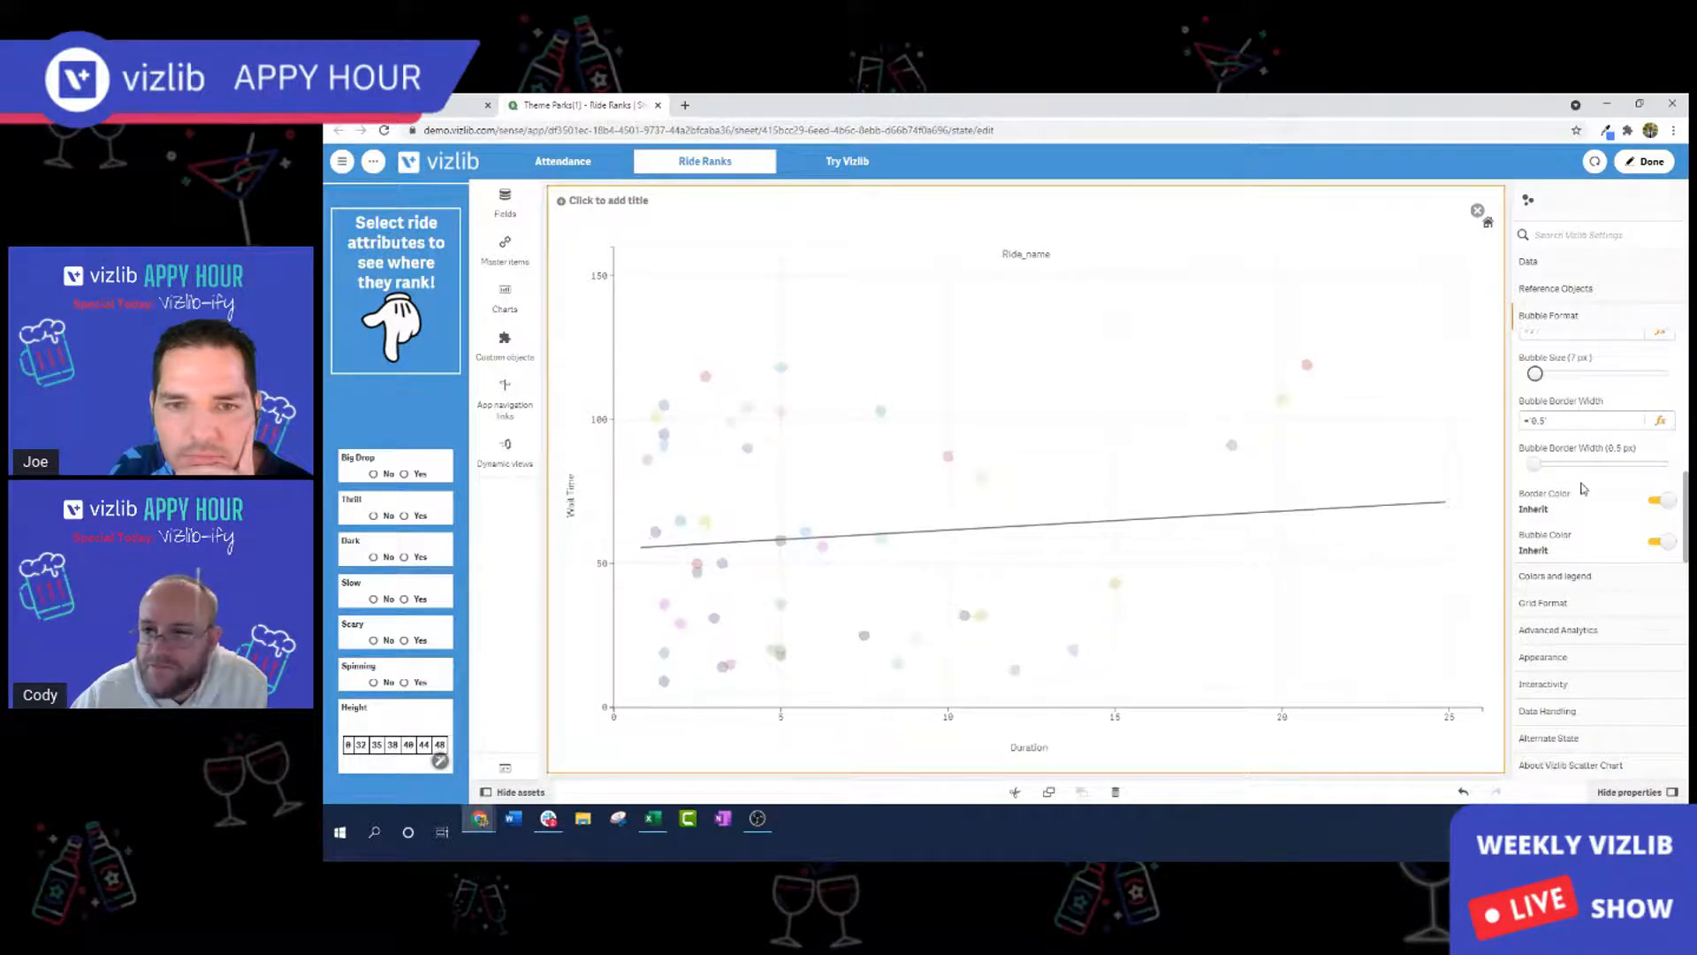
Switch the bubble border color to Conditional with black and set the bubble border width to 1 px.
click(1660, 500)
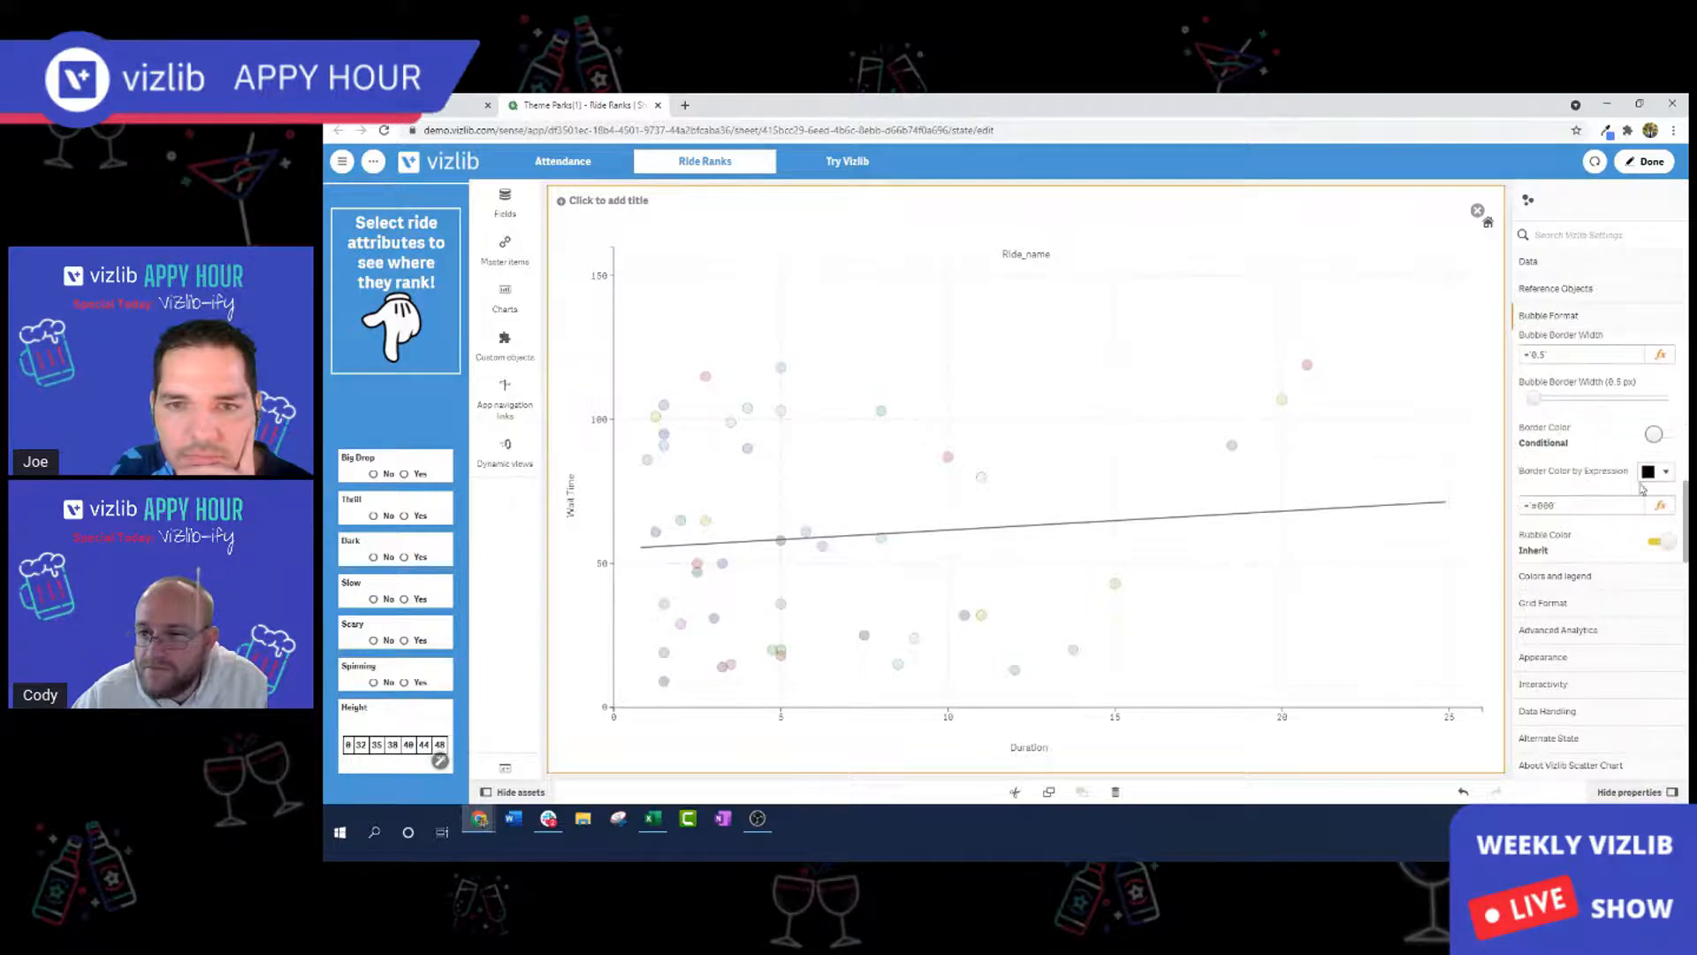
scroll(1591, 442, up, 3)
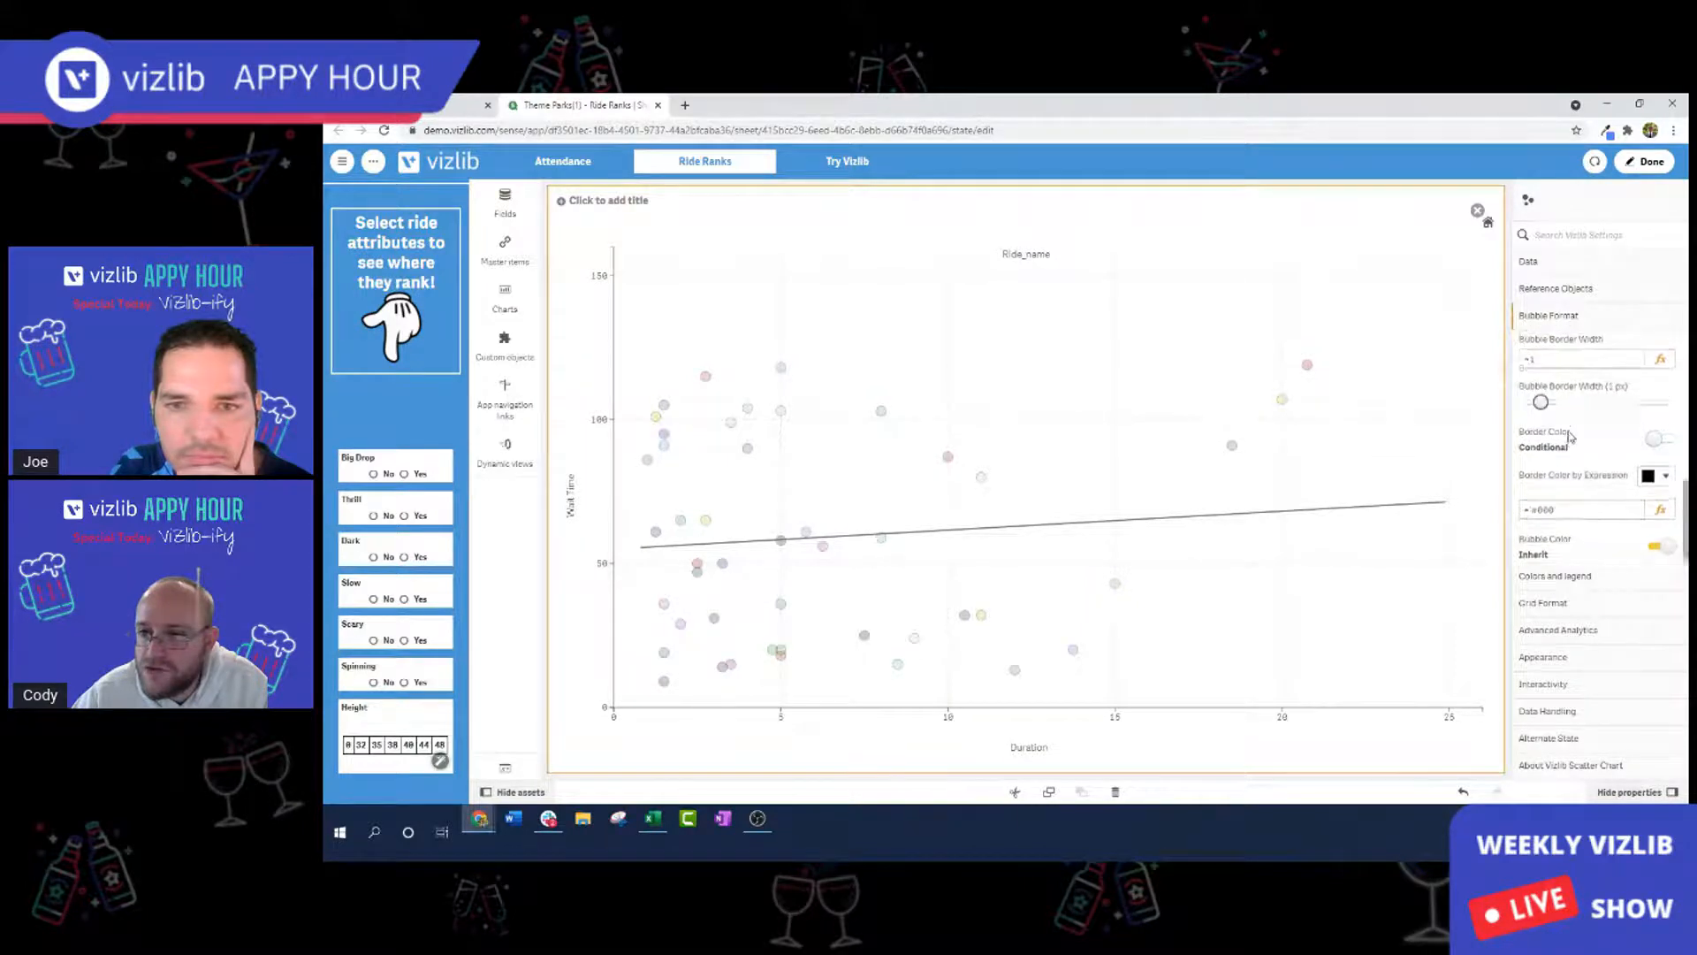
scroll(1607, 451, up, 3)
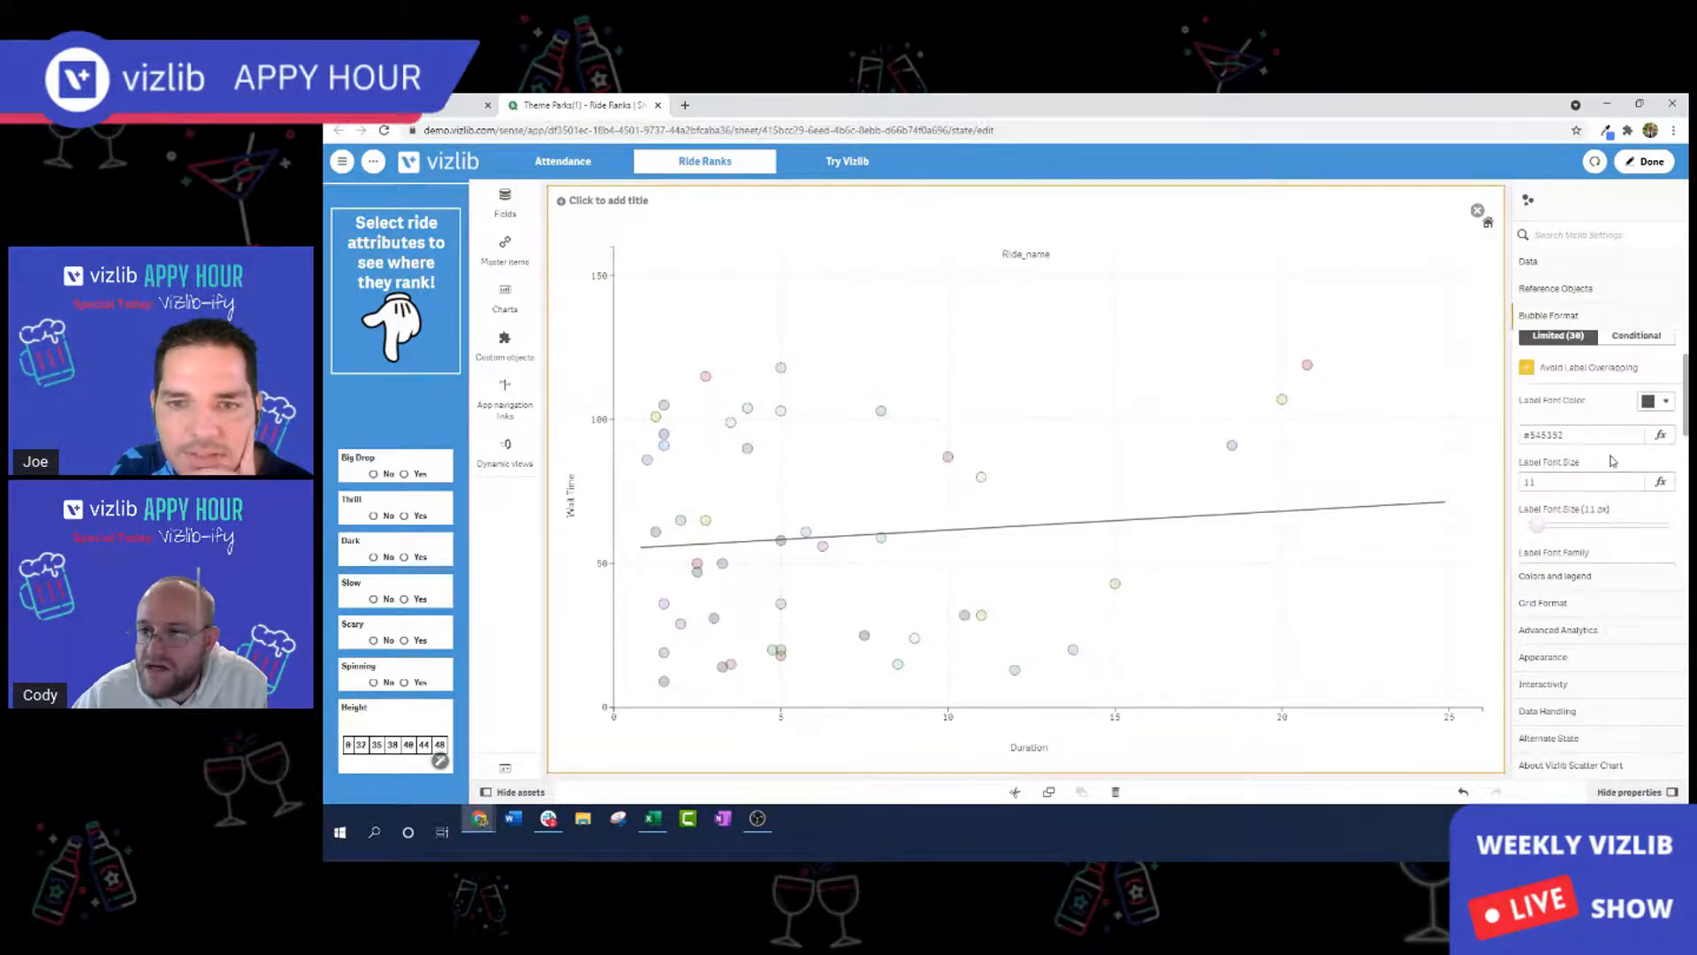
scroll(1611, 462, down, 5)
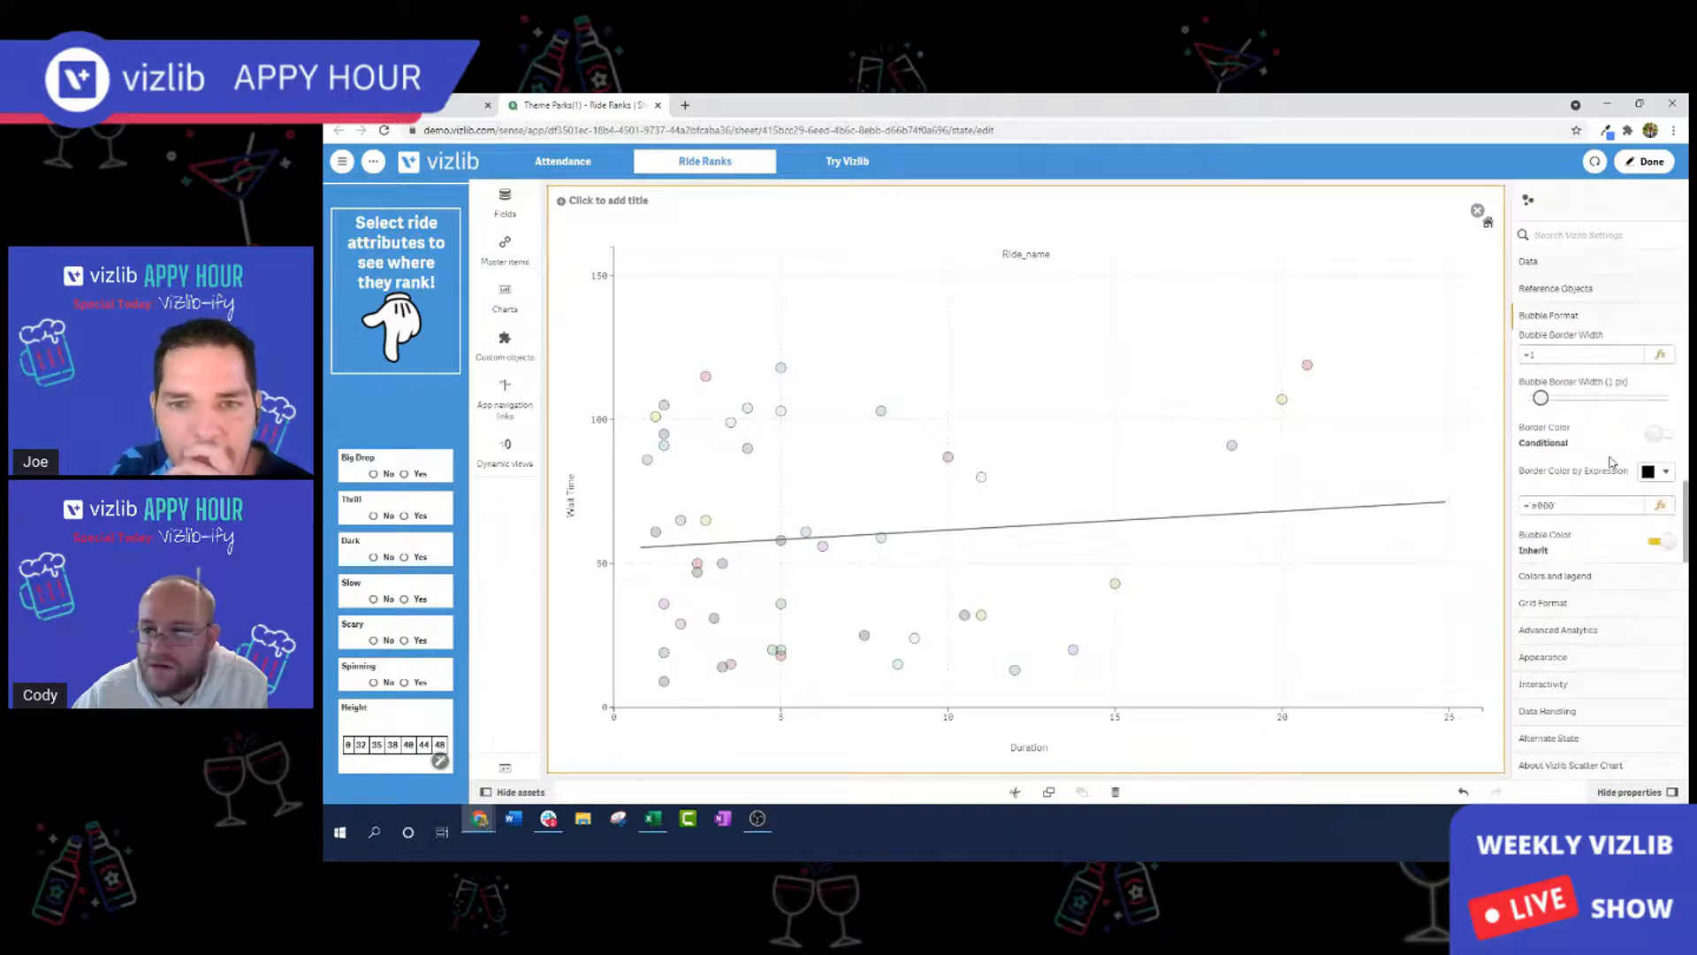
Try a conditional black bubble color on the scatter chart and restore the Inherit option.
click(1659, 541)
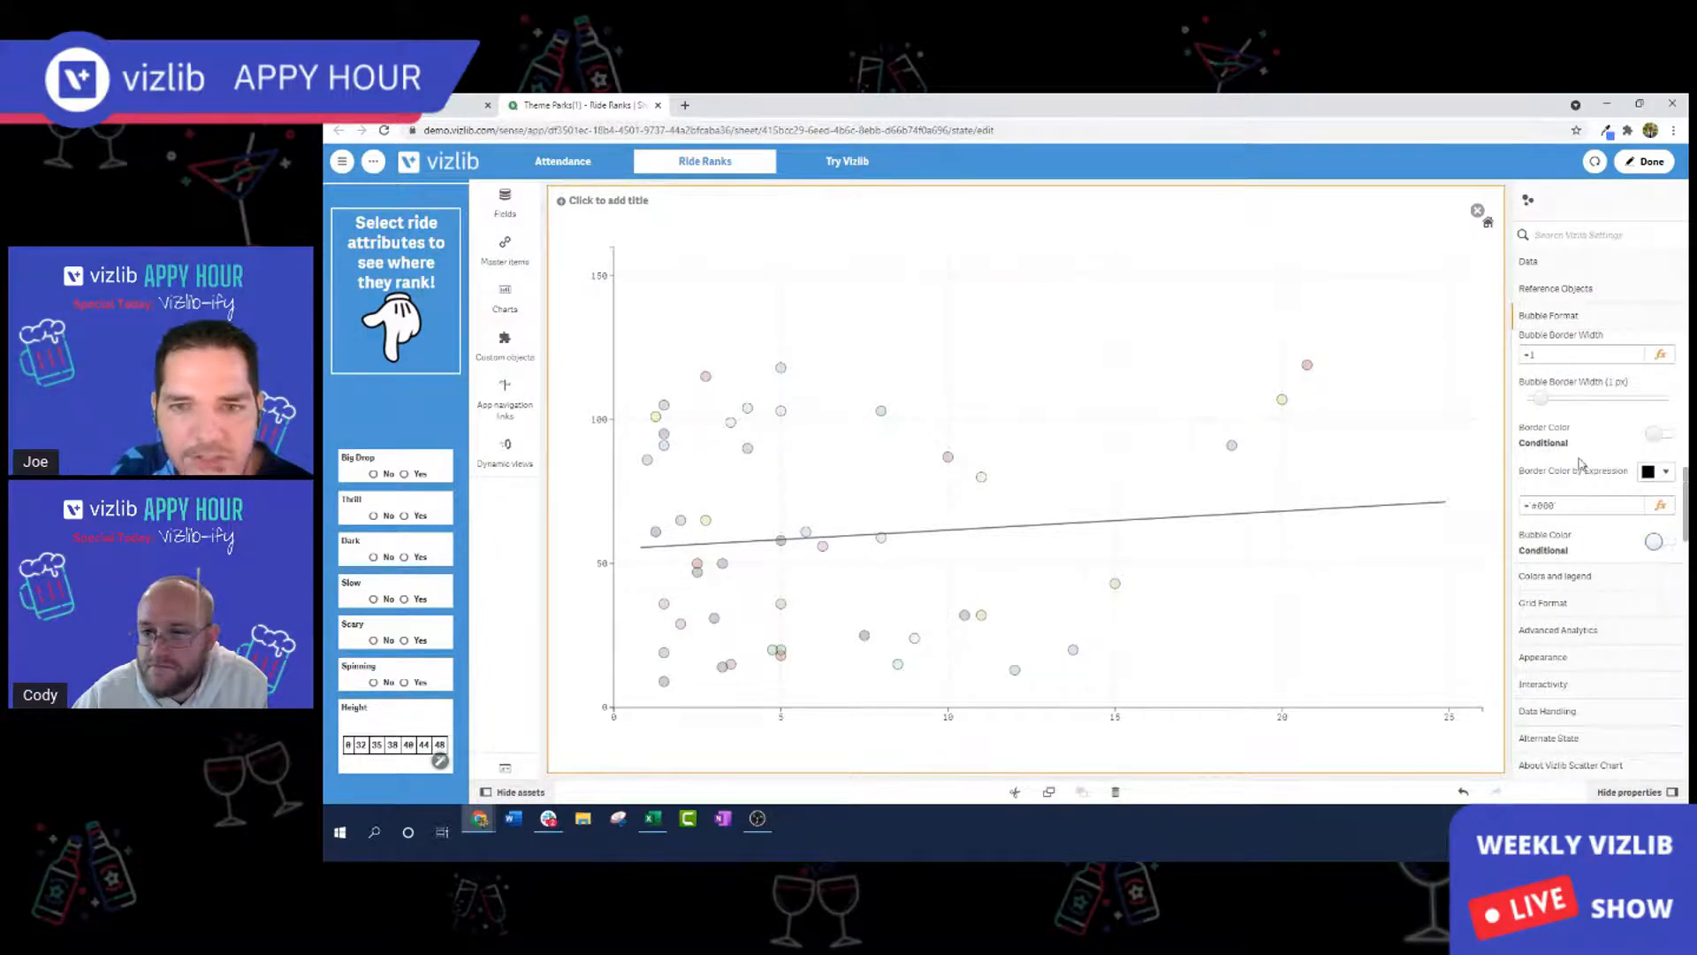
scroll(1582, 464, down, 1)
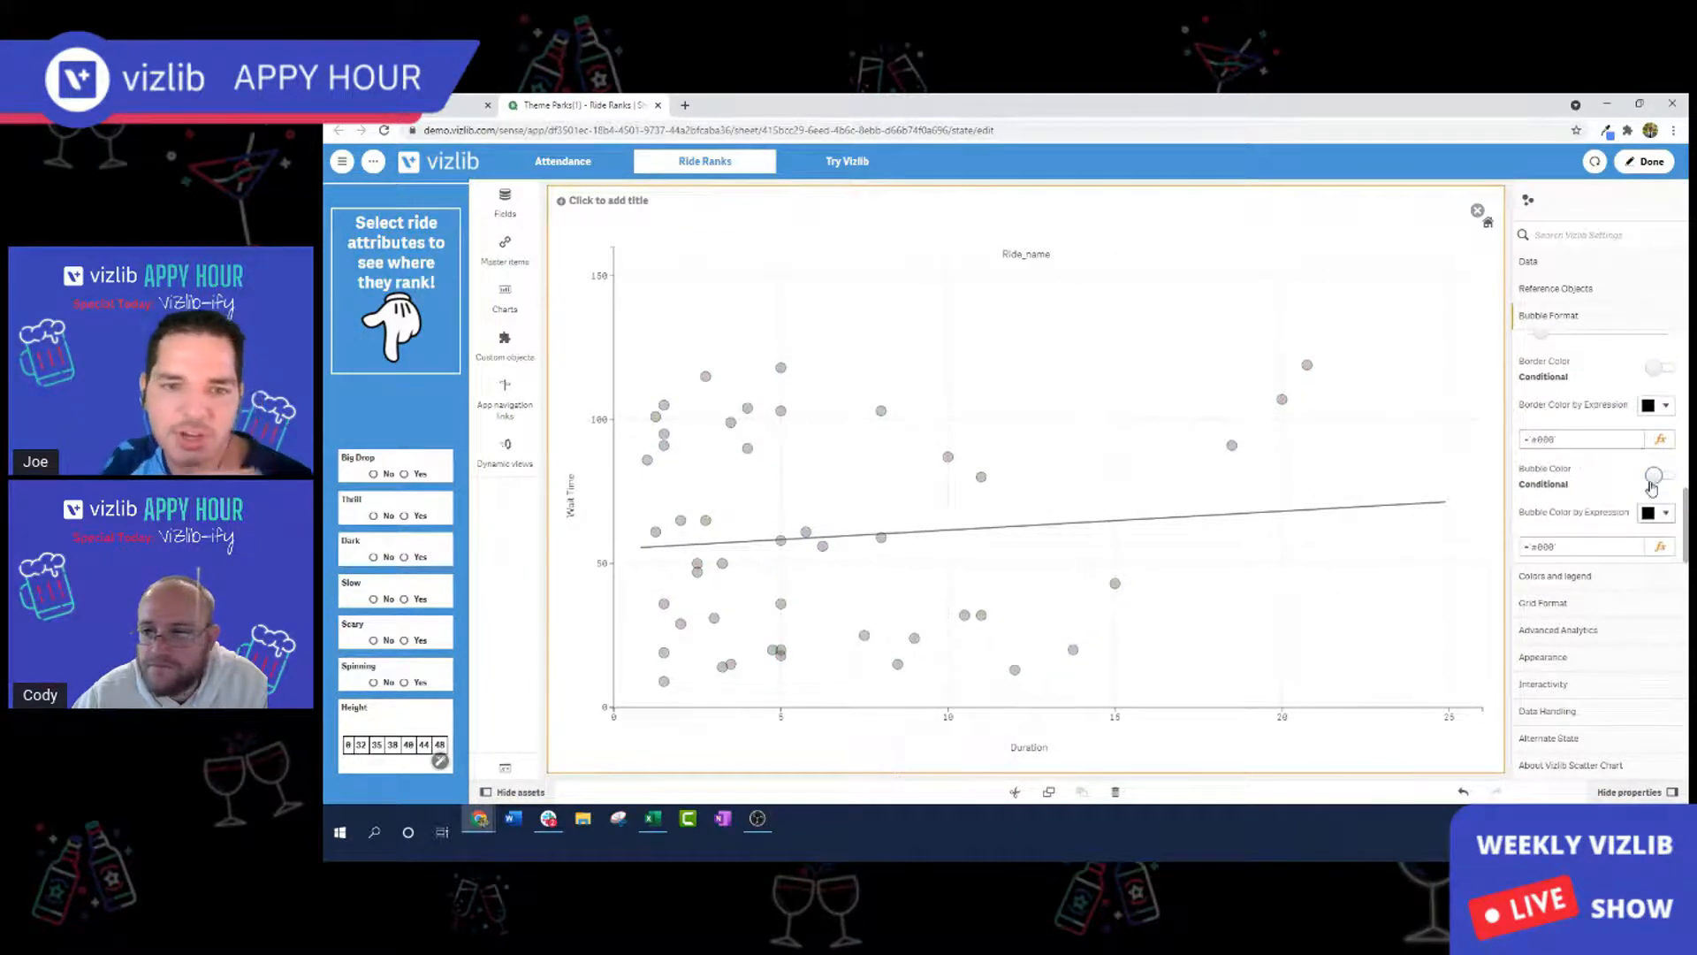
click(1653, 477)
click(1652, 477)
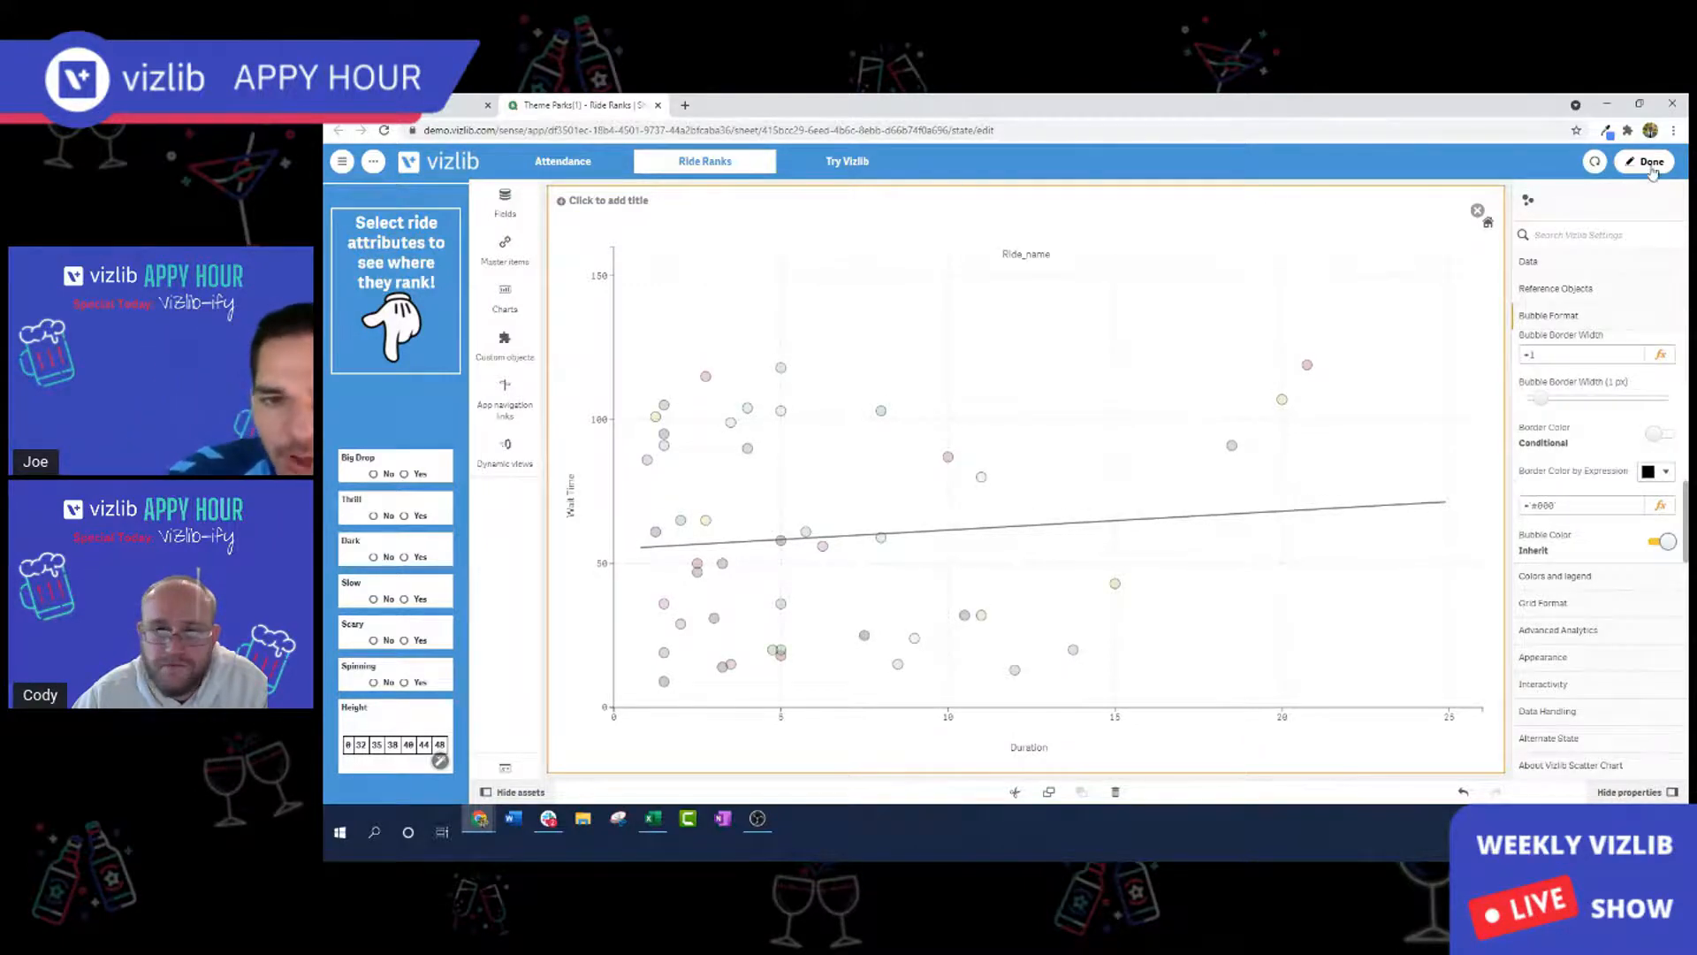
Finish editing and inspect the ride name, duration and wait time of individual bubbles, including the longest rides.
click(1651, 165)
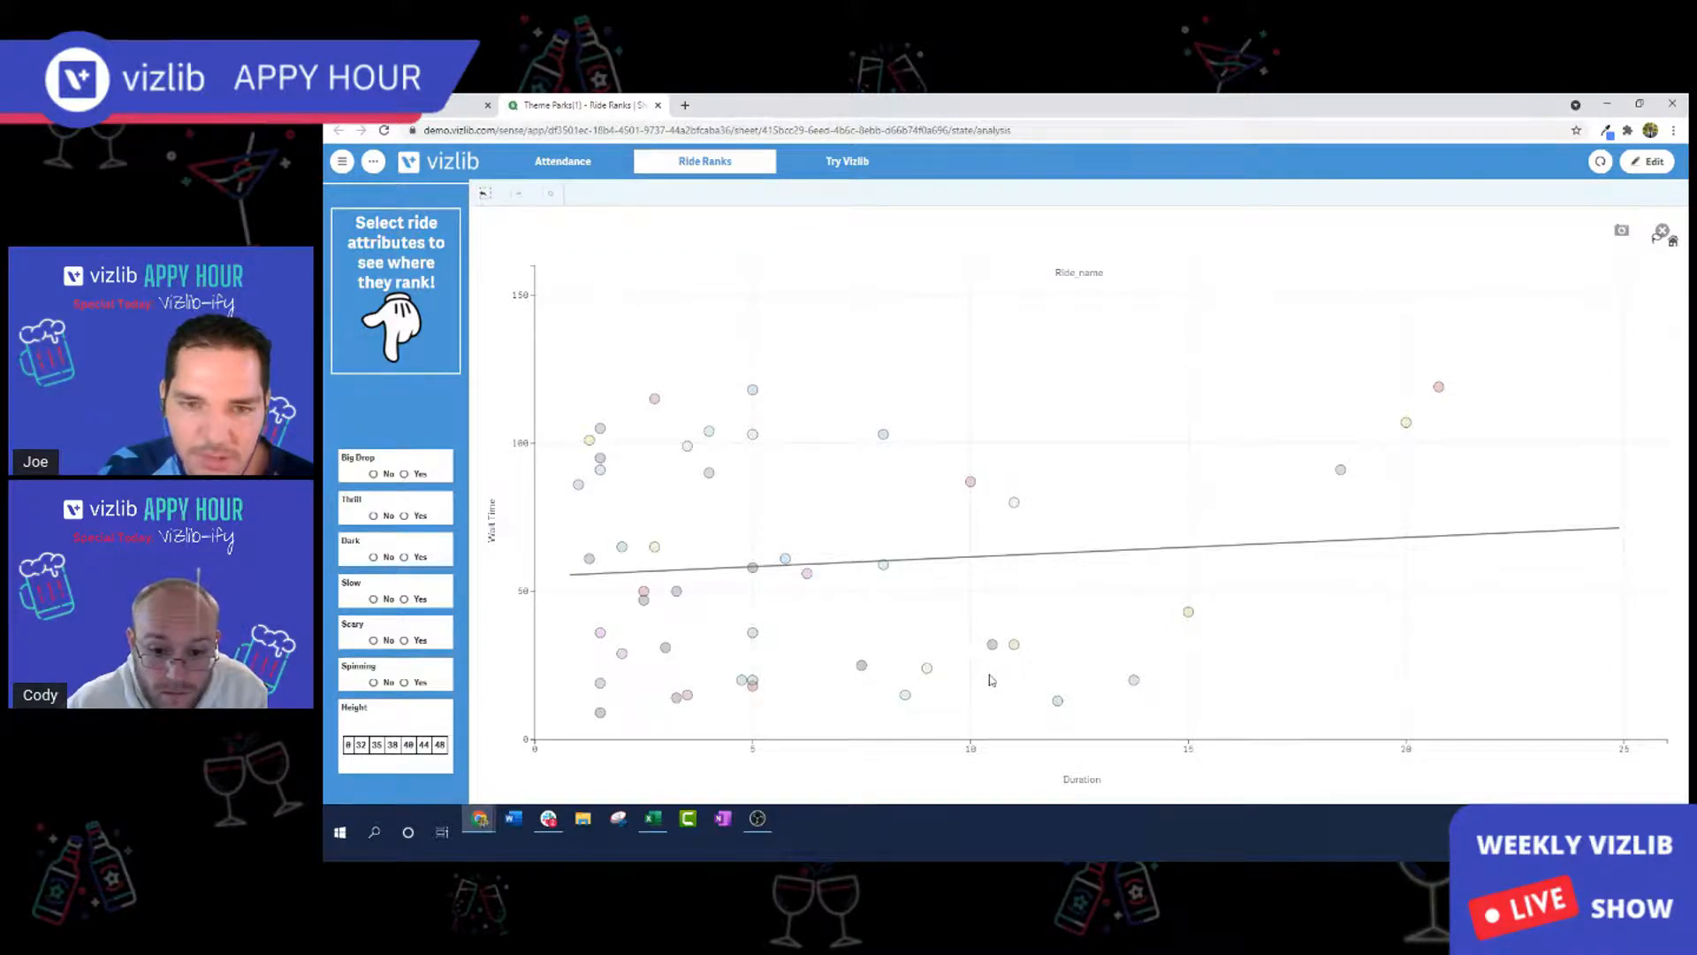
mouse_move(1061, 703)
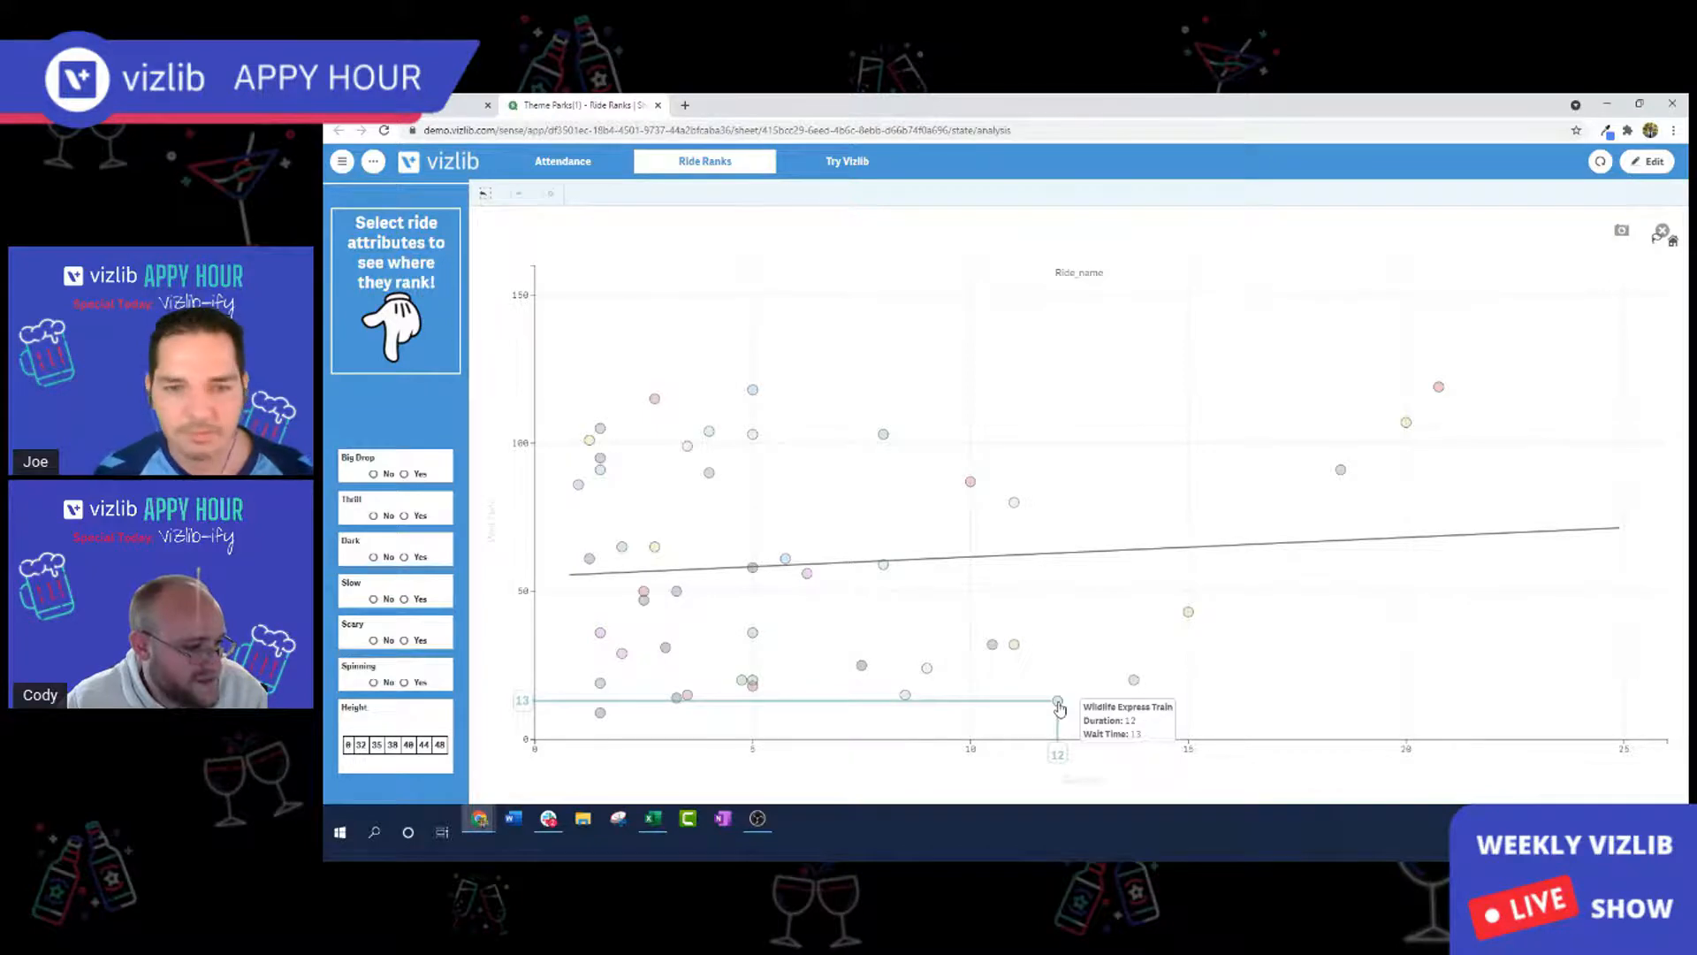
mouse_move(1136, 687)
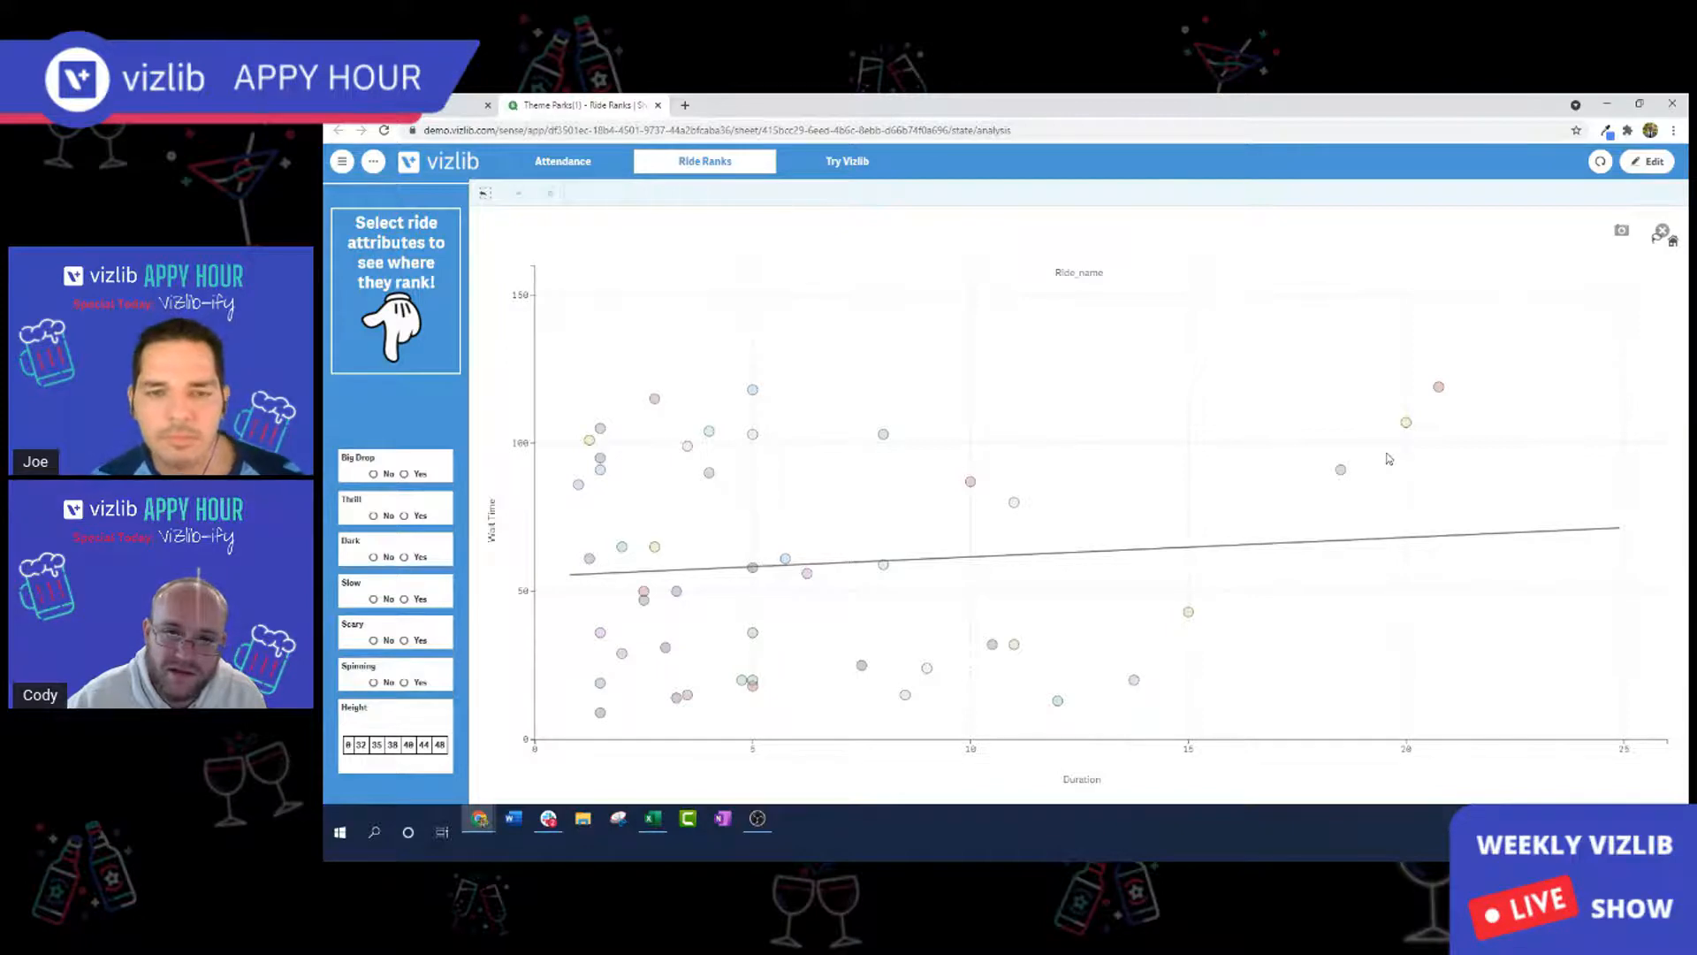
mouse_move(1444, 392)
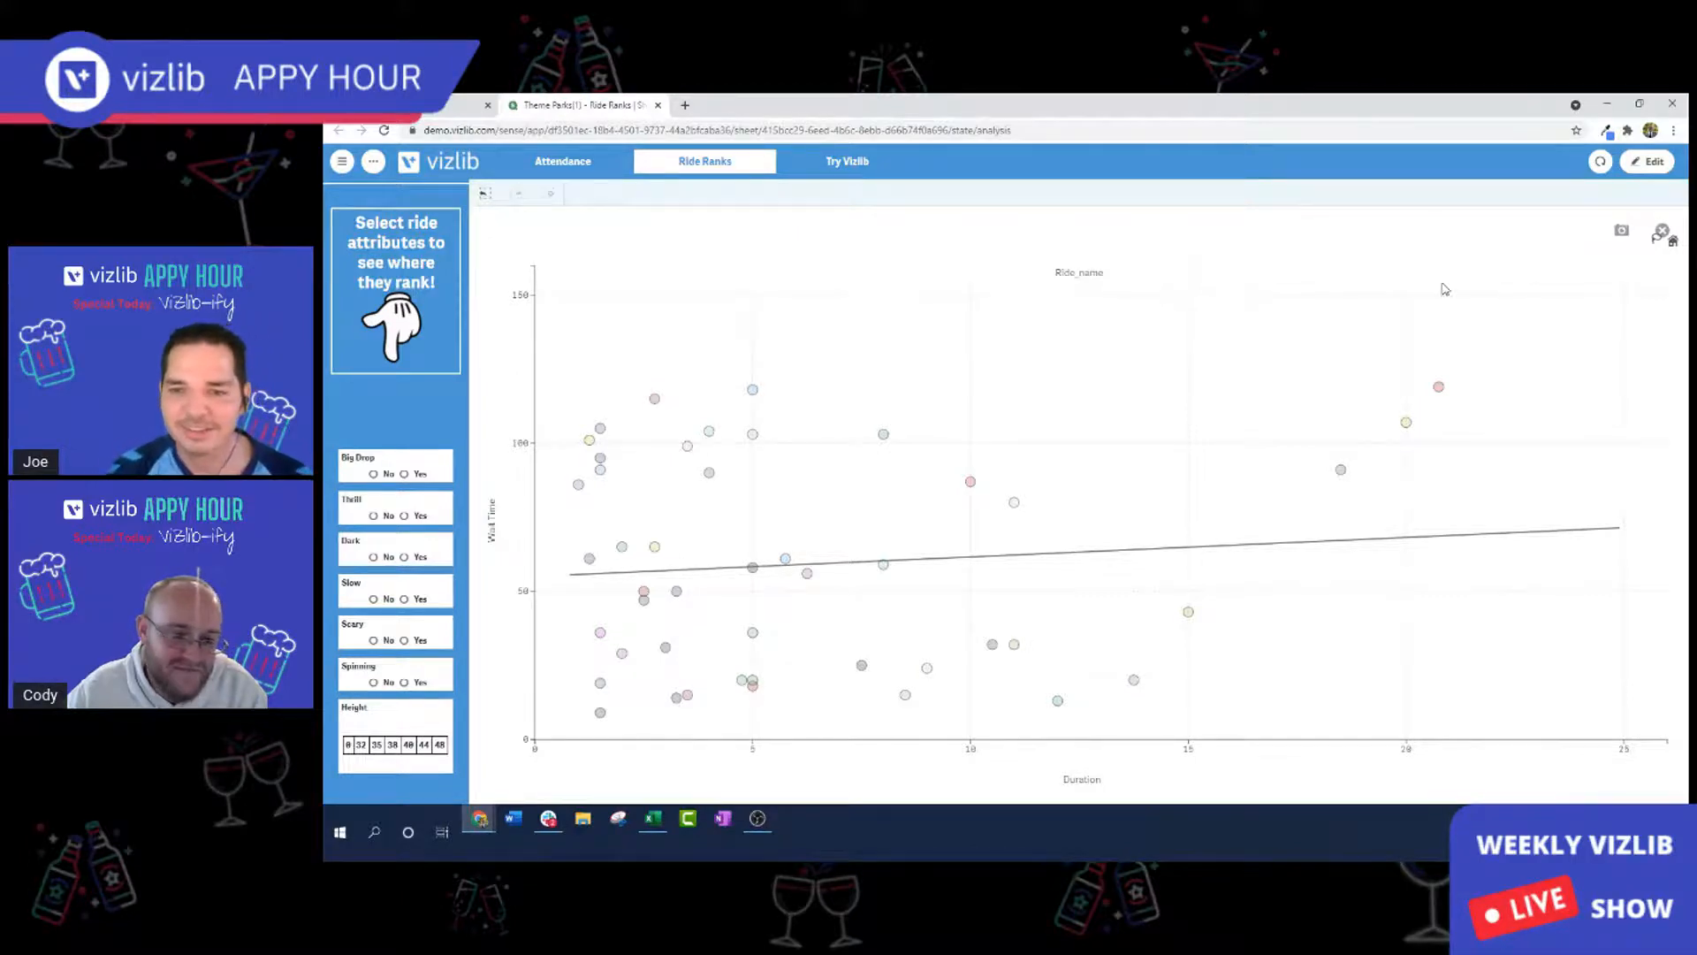
Reopen the sheet for editing and add an X-axis reference line at value 10 to the scatter chart.
click(1650, 164)
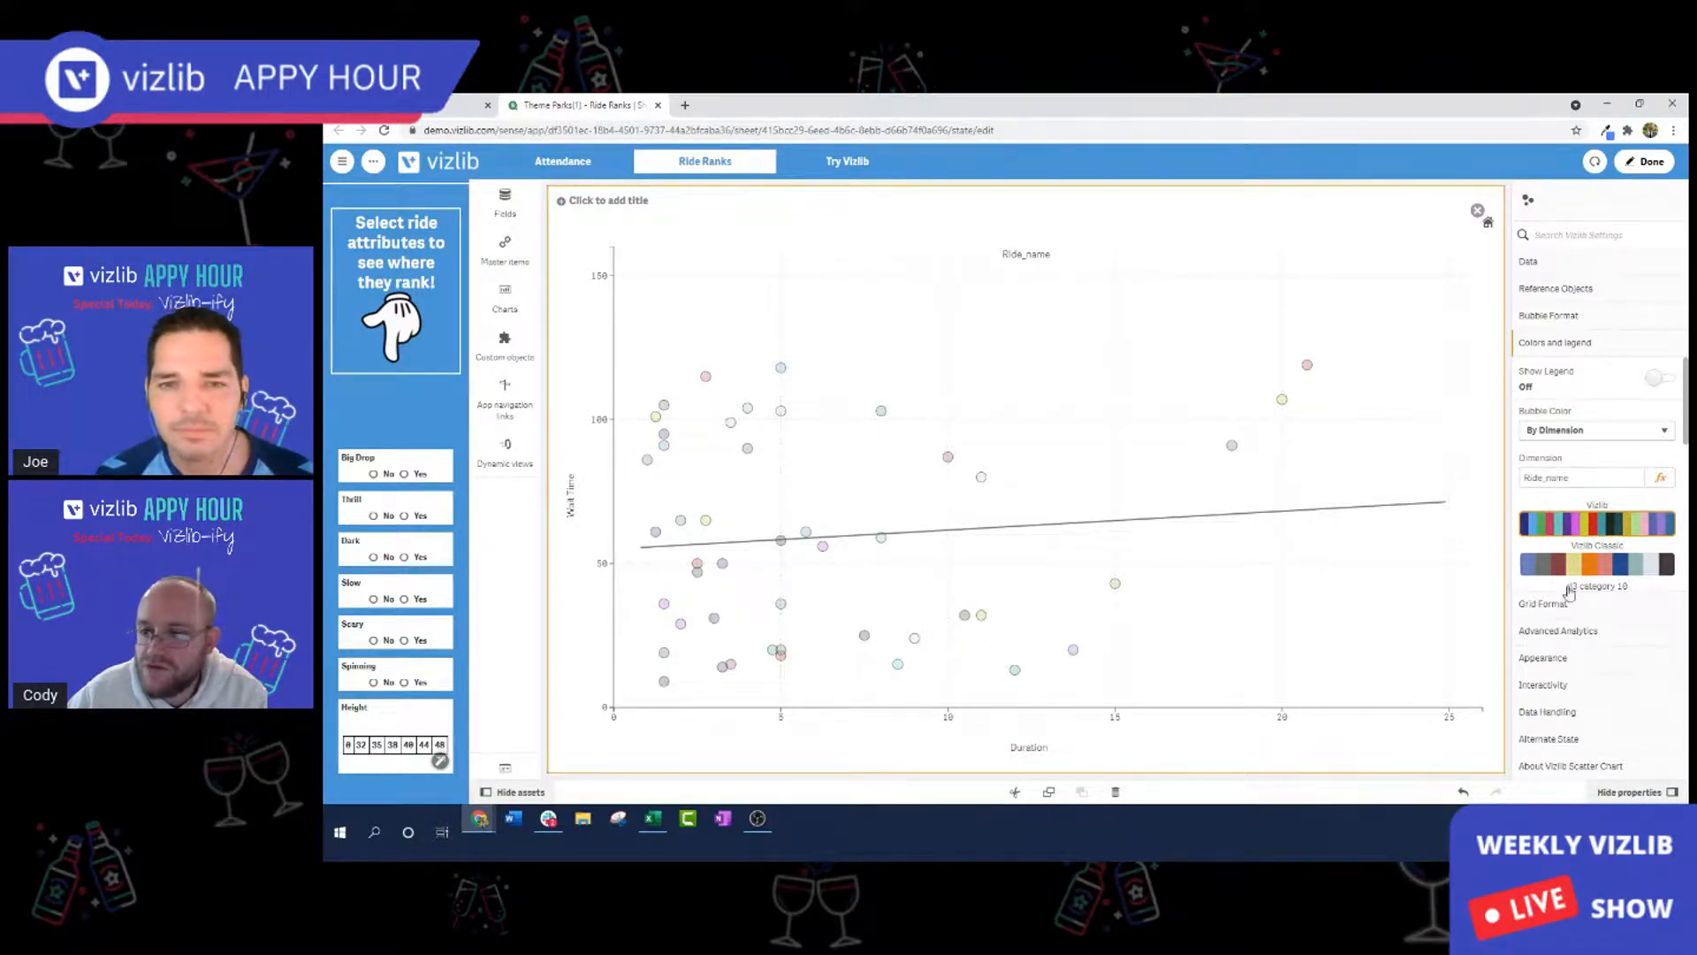
click(1594, 295)
click(1596, 316)
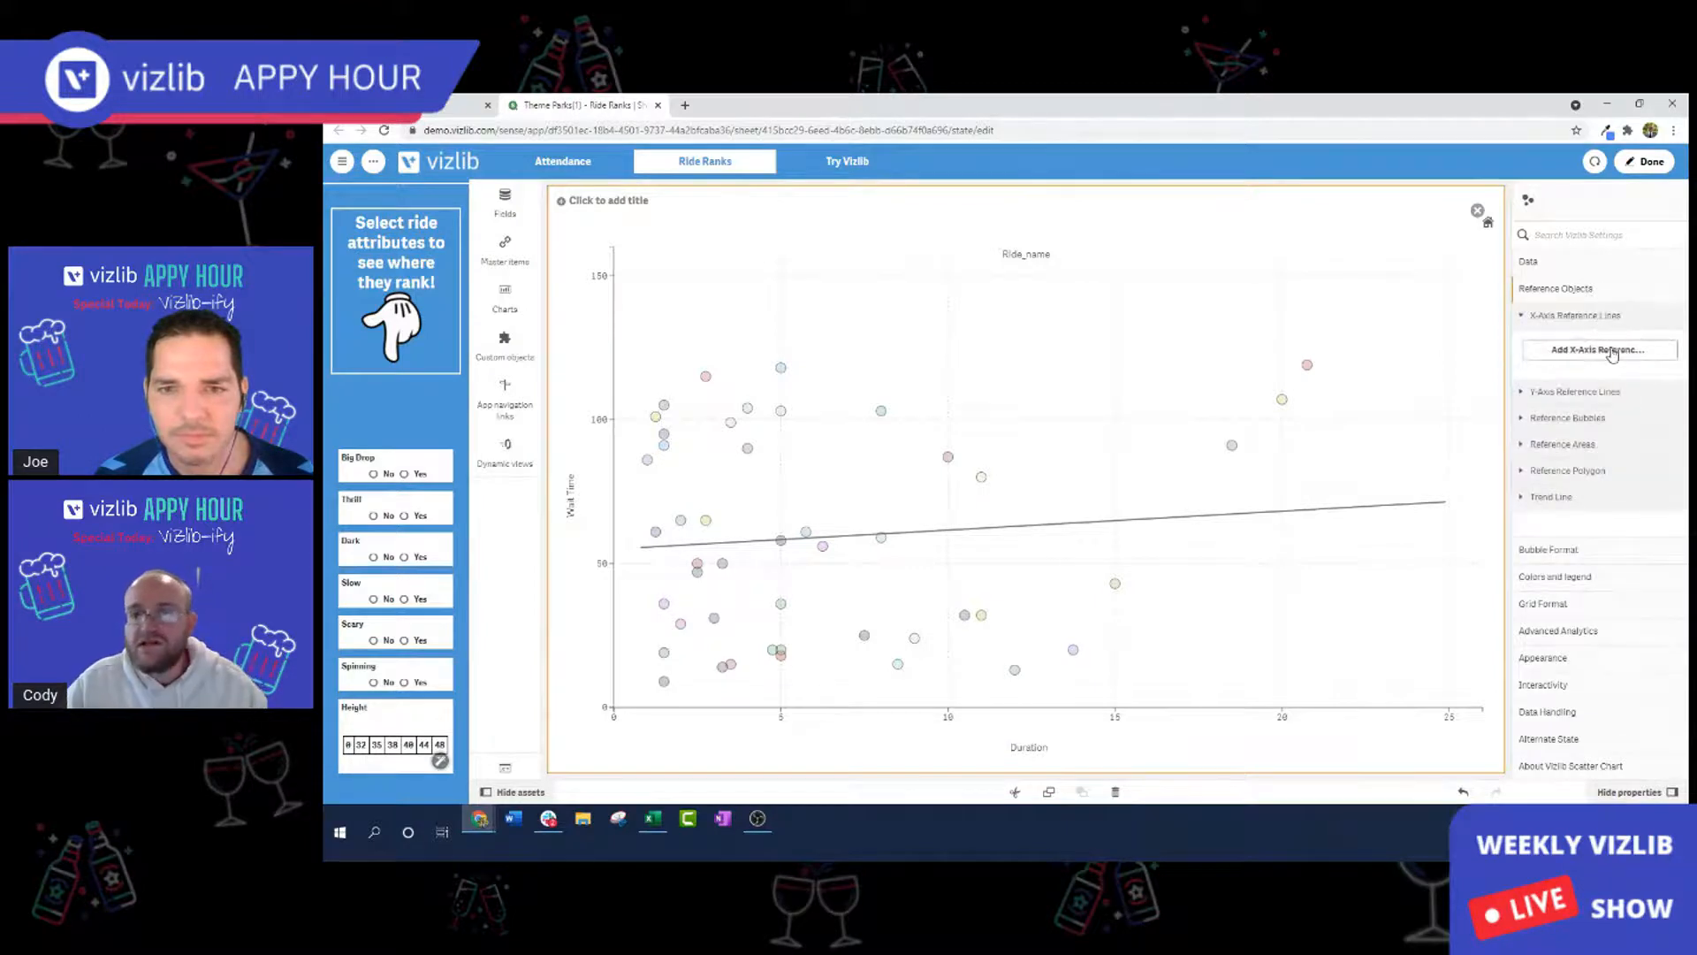
click(1610, 350)
double_click(1569, 392)
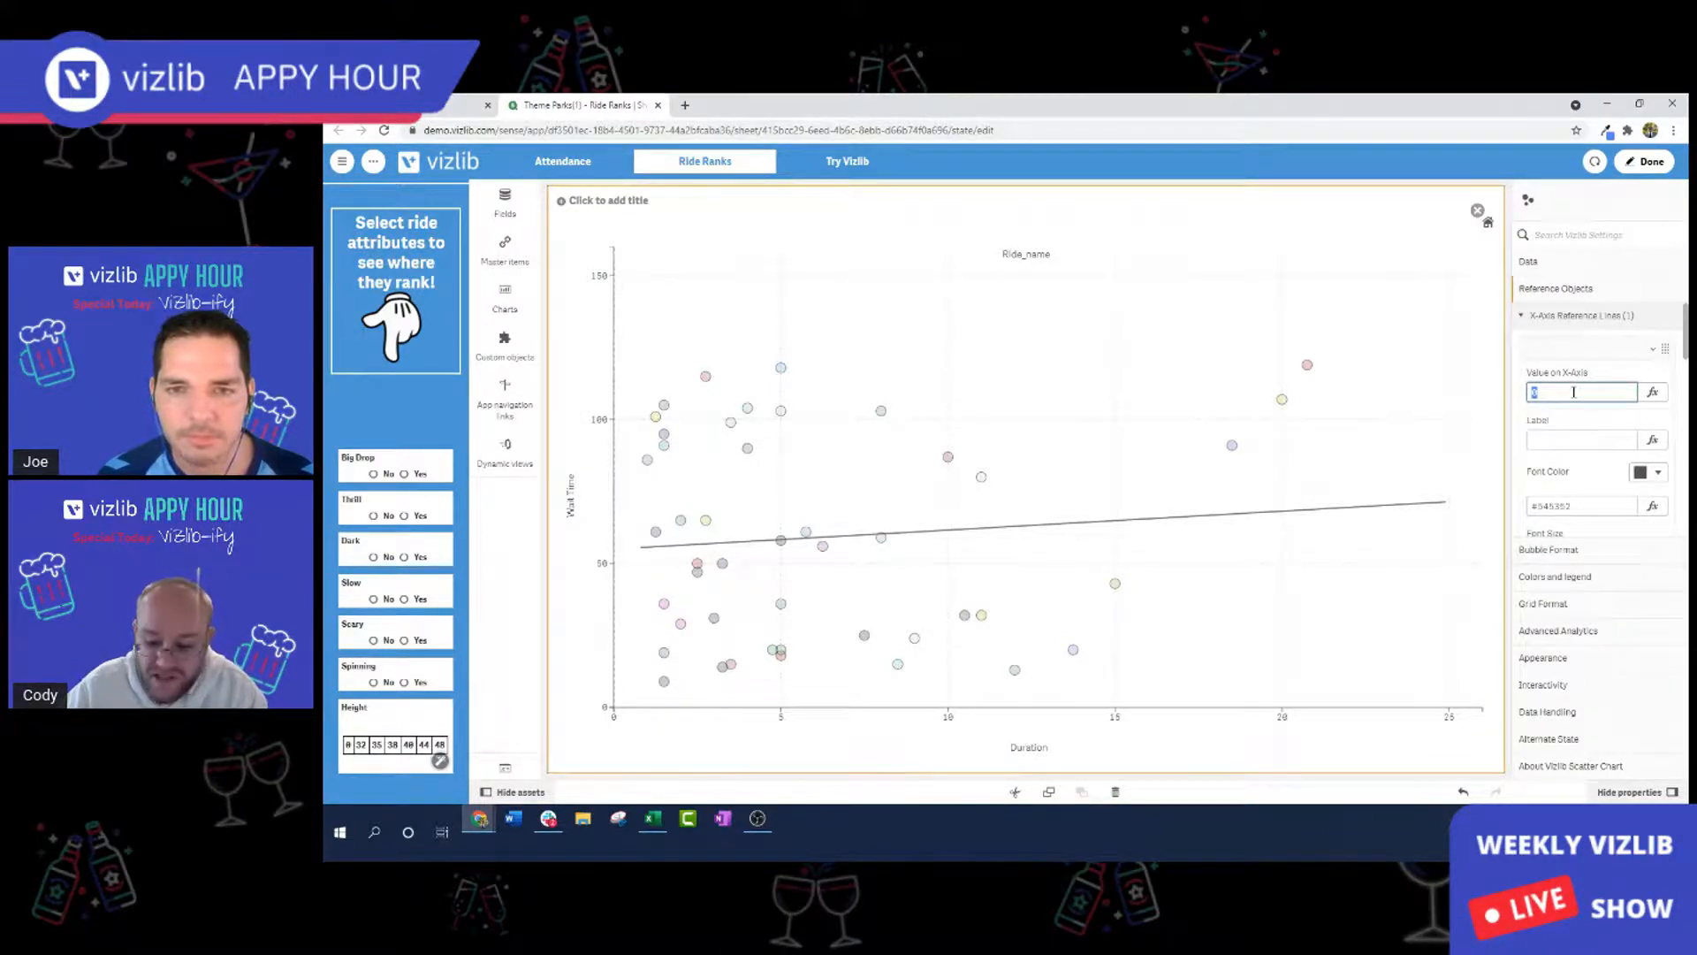
text(10)
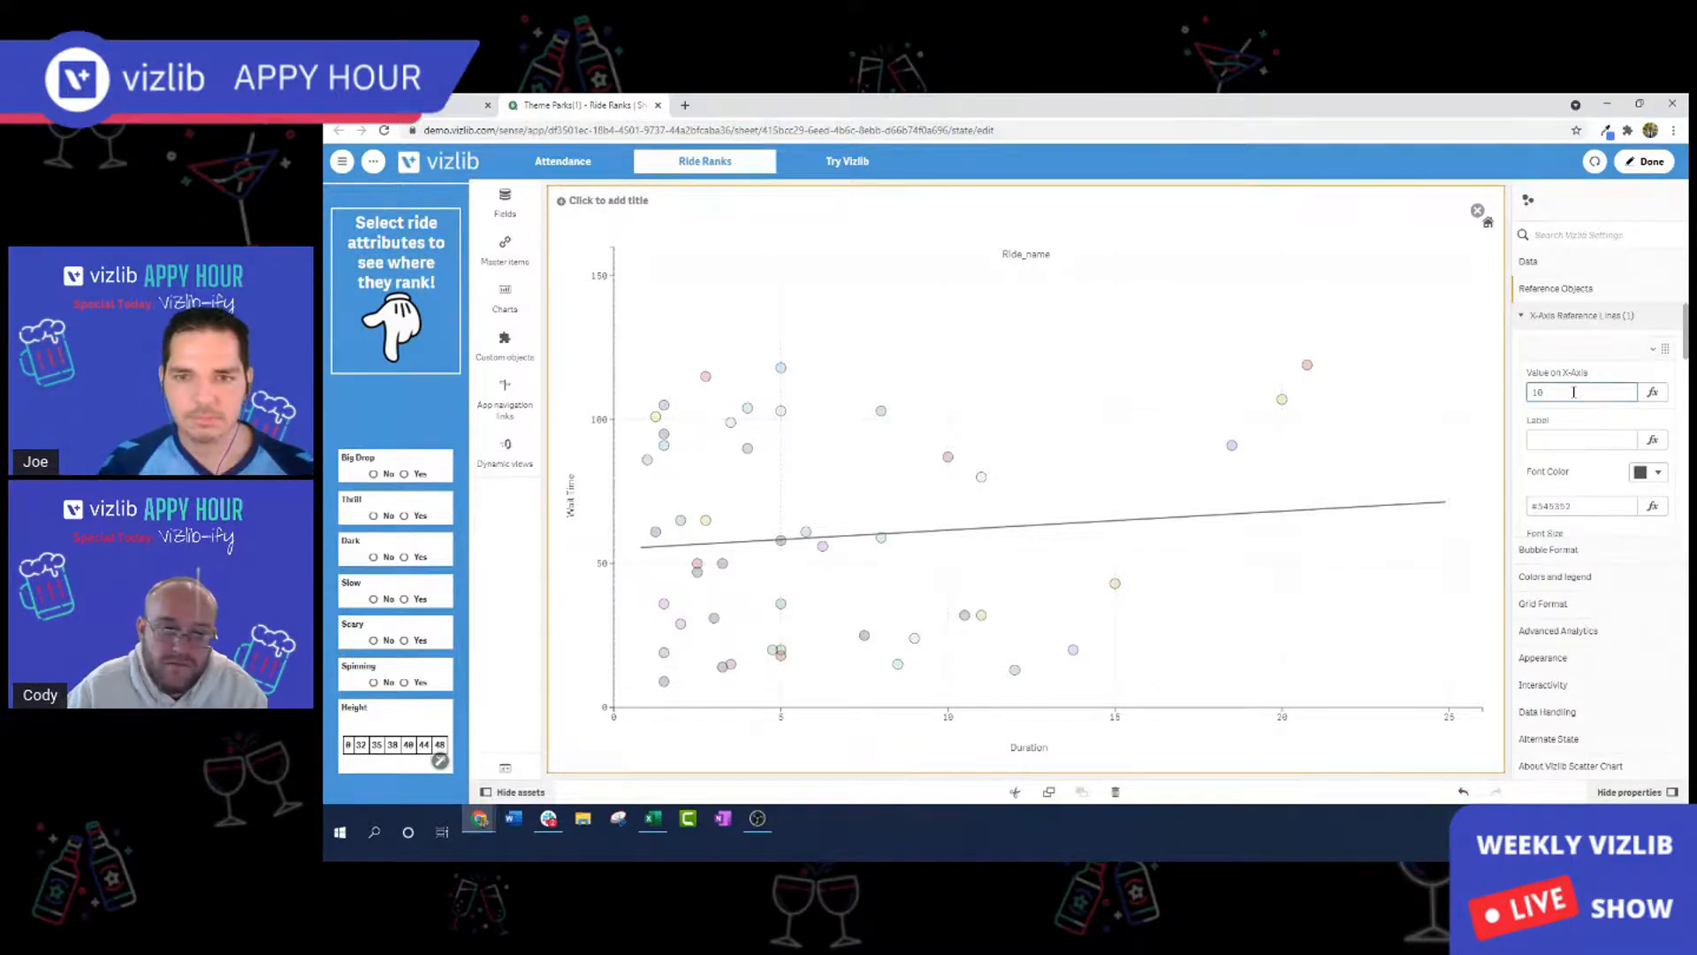
scroll(1591, 421, down, 2)
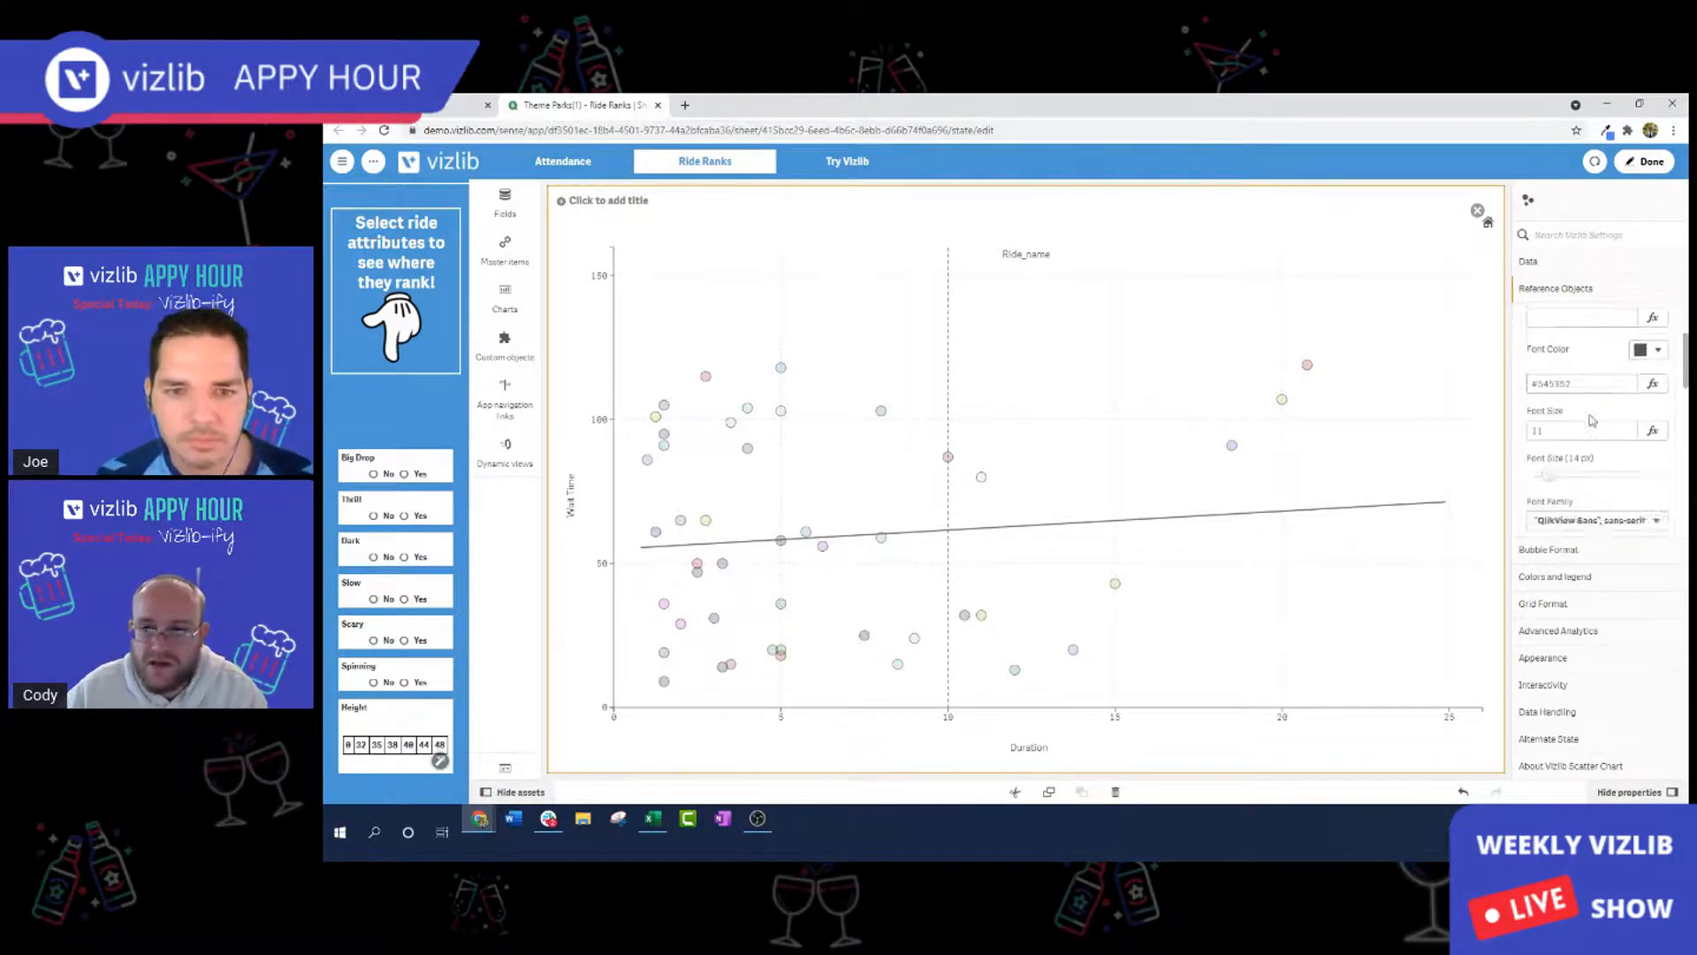
Color the X-axis reference line orange-red (#f93f17) and set its line width to 3 px.
scroll(1591, 421, down, 5)
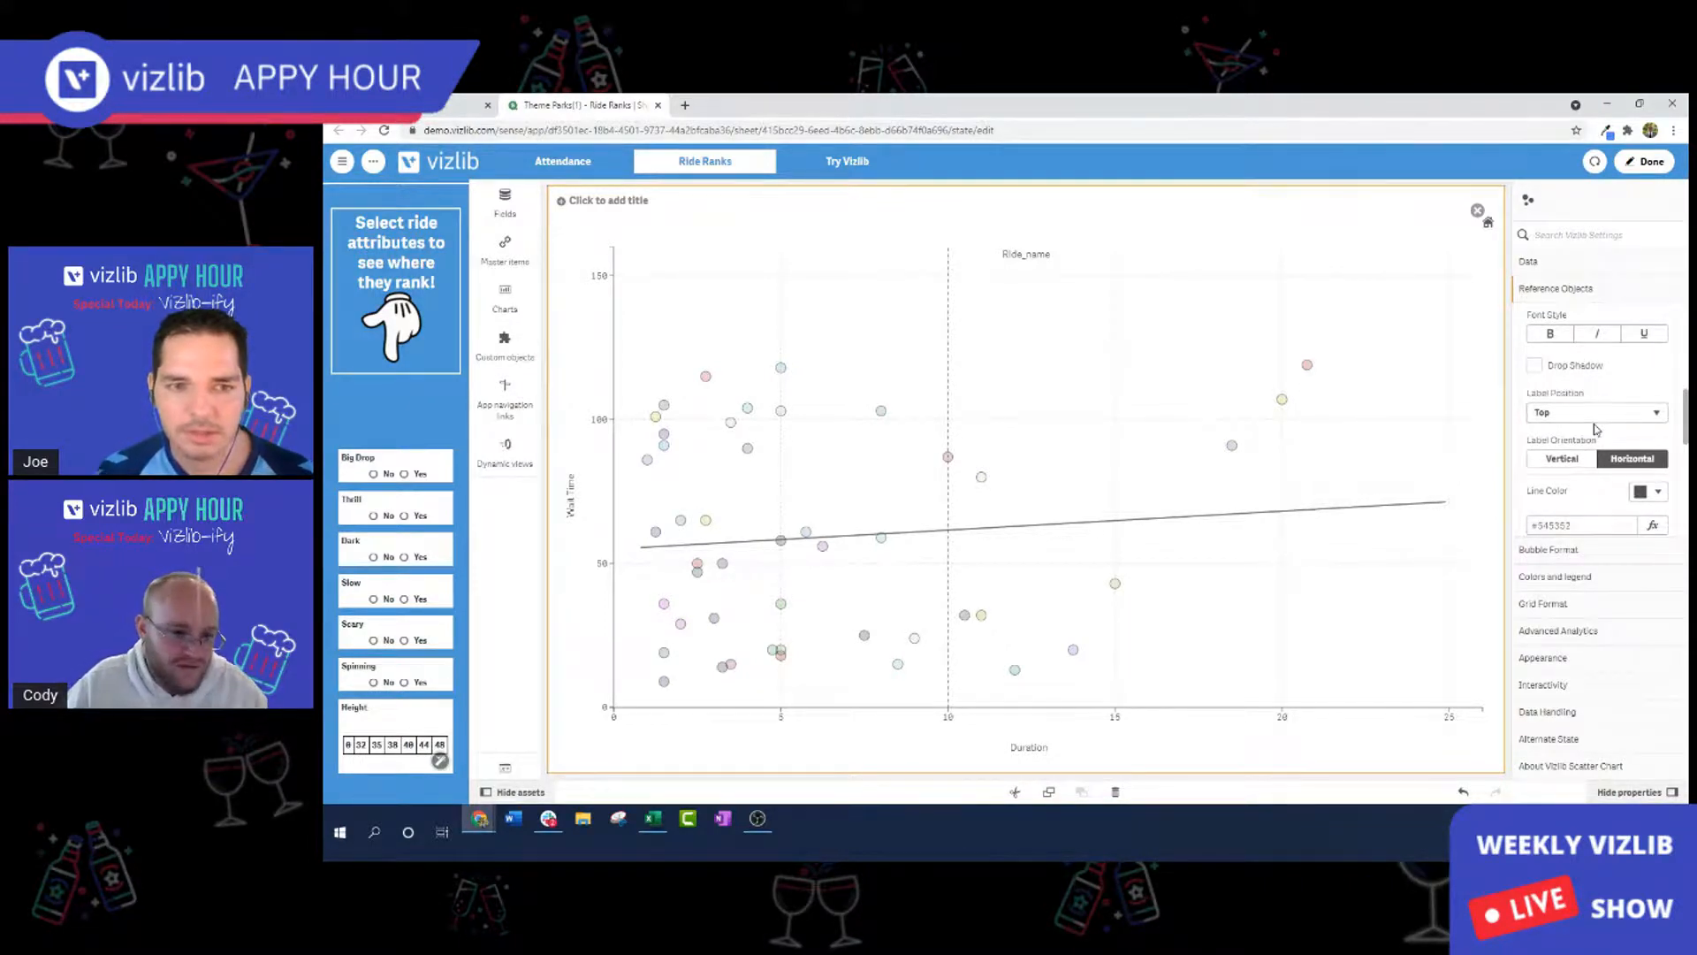
scroll(1596, 430, down, 1)
click(1645, 420)
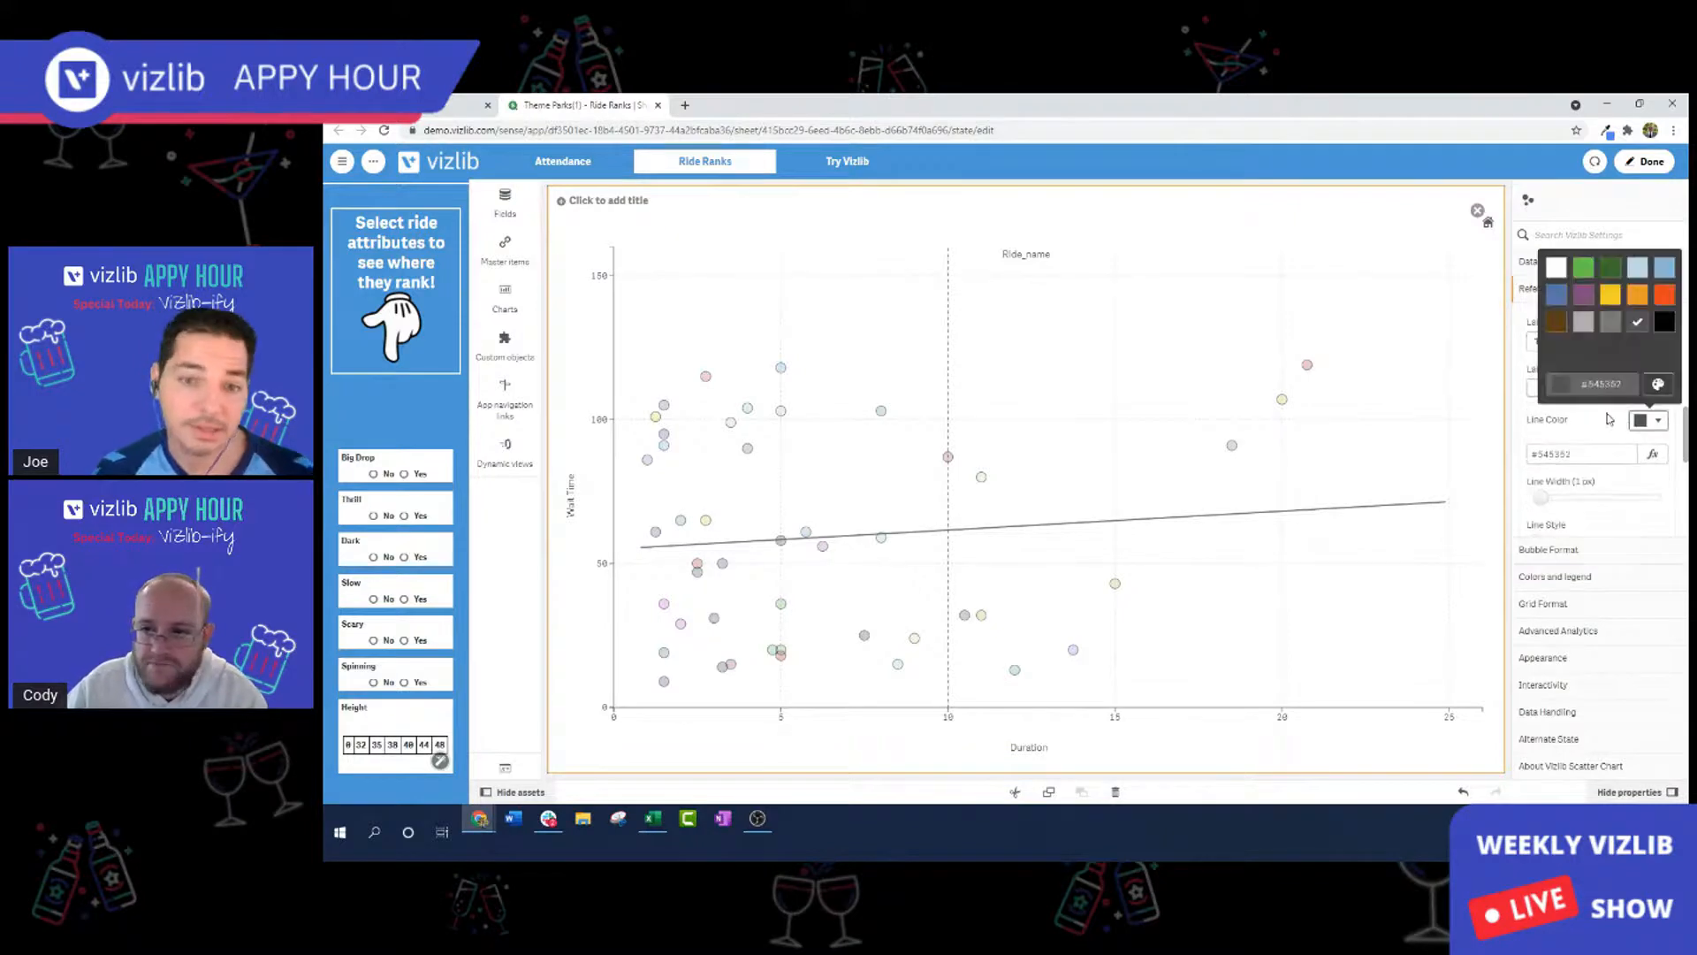
click(1665, 294)
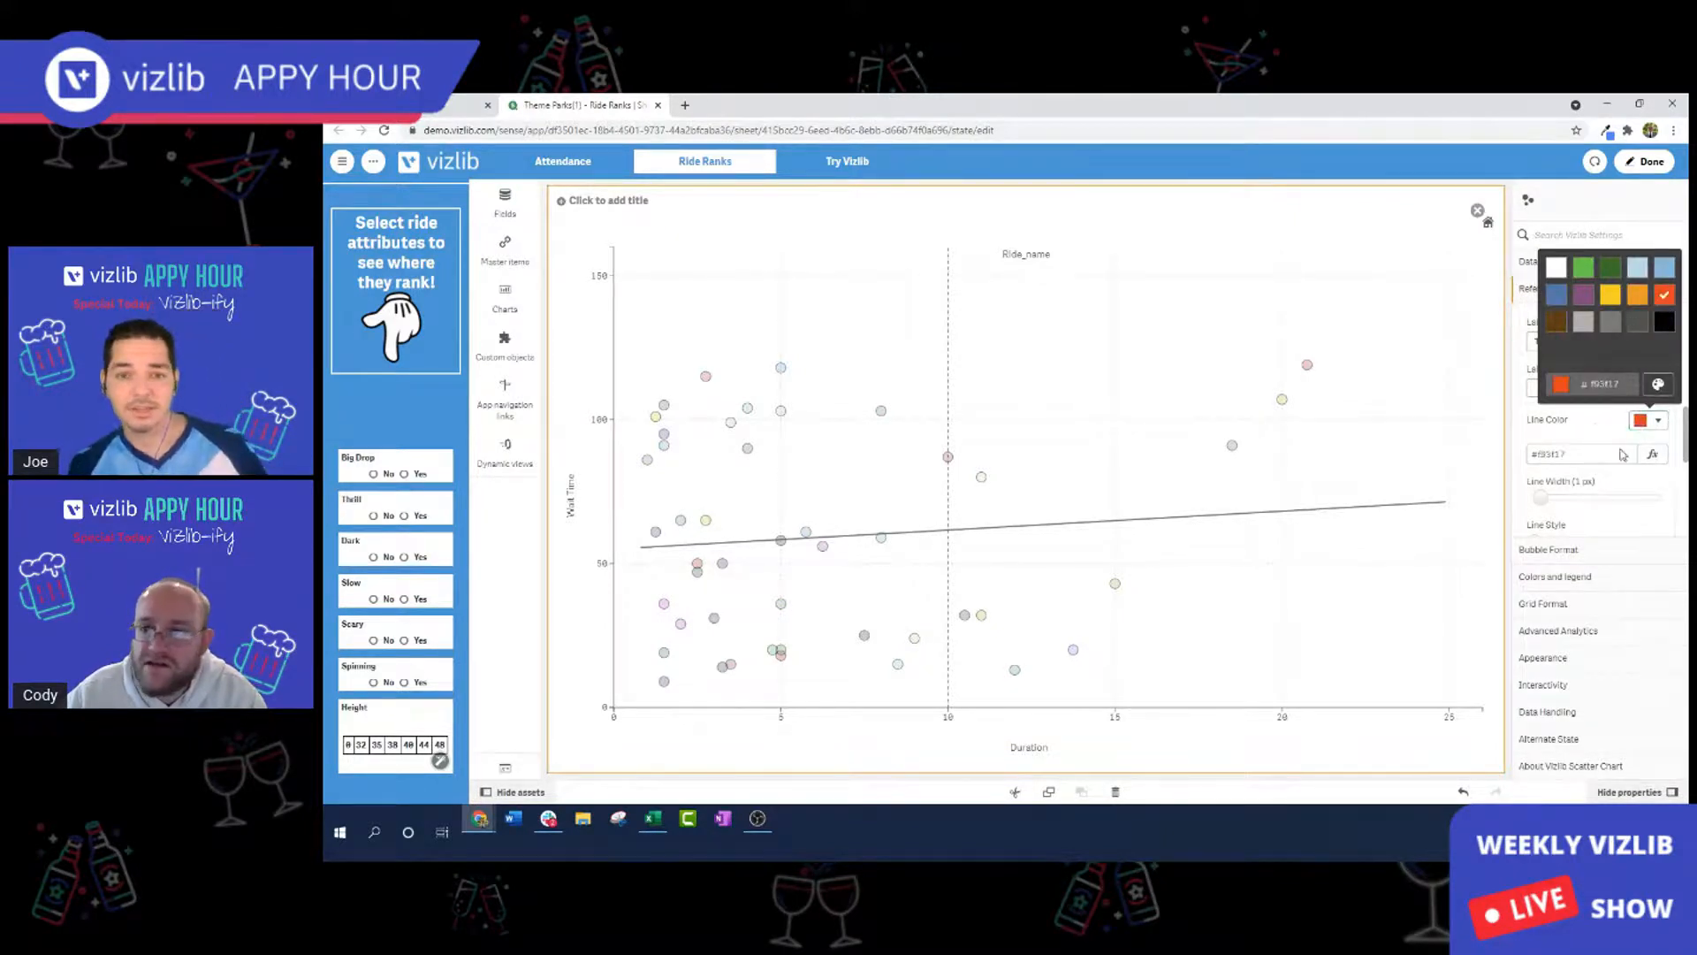
click(1623, 455)
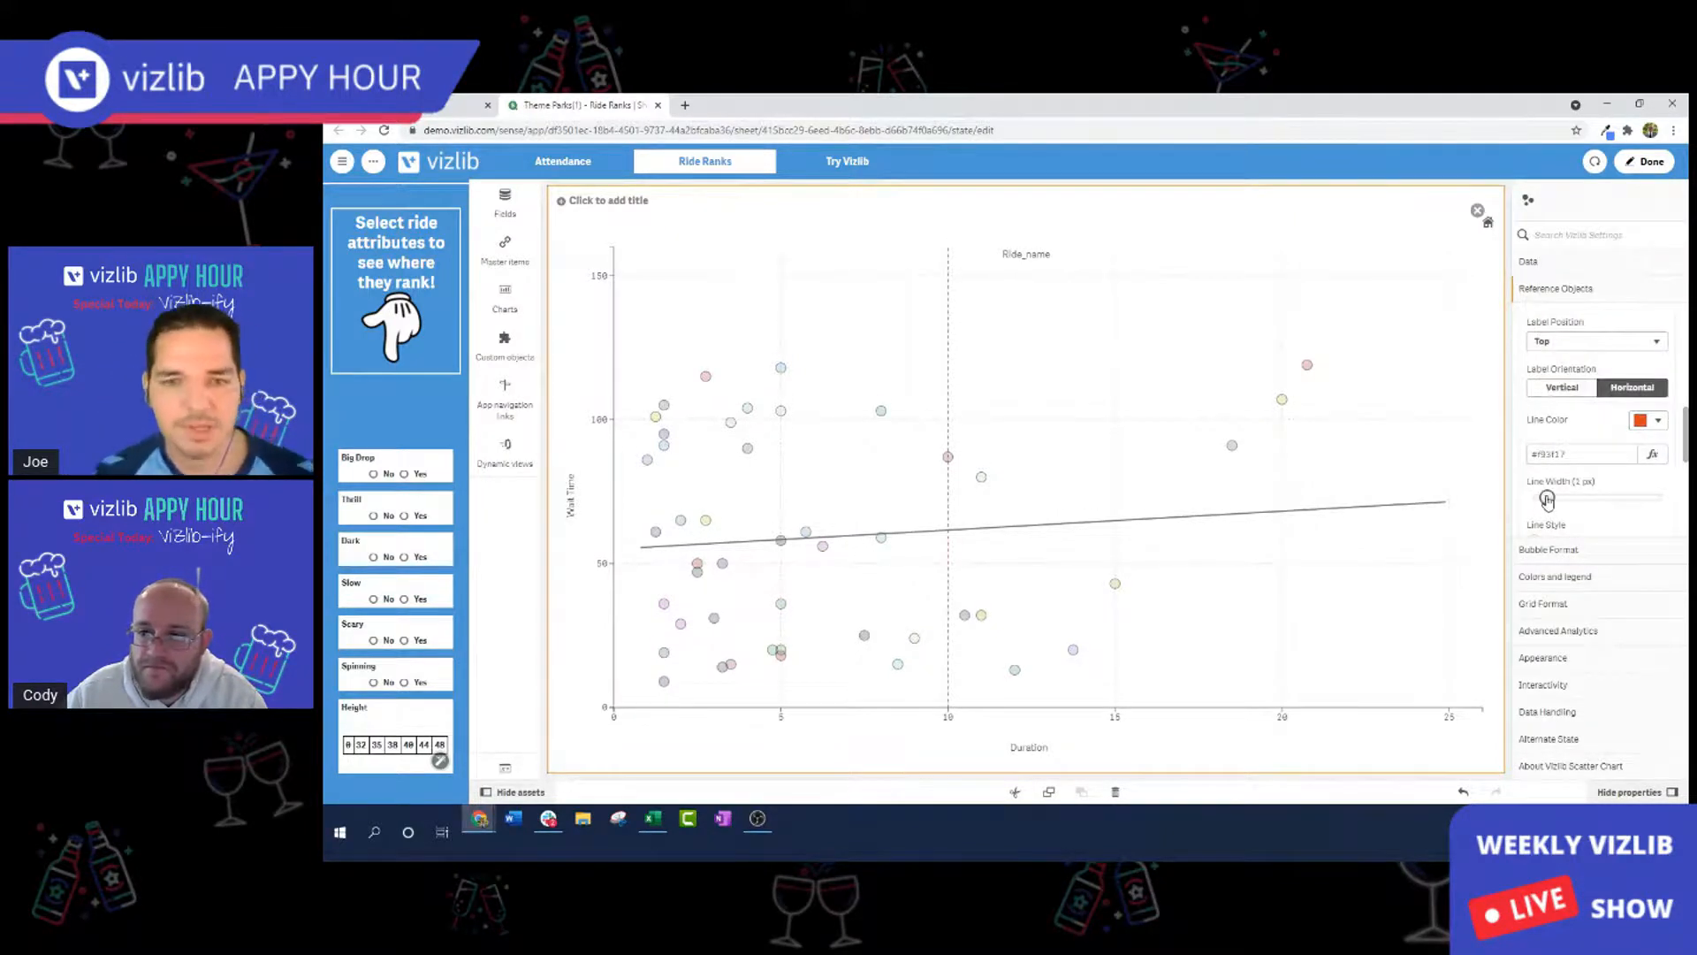
drag(1547, 501, 1555, 501)
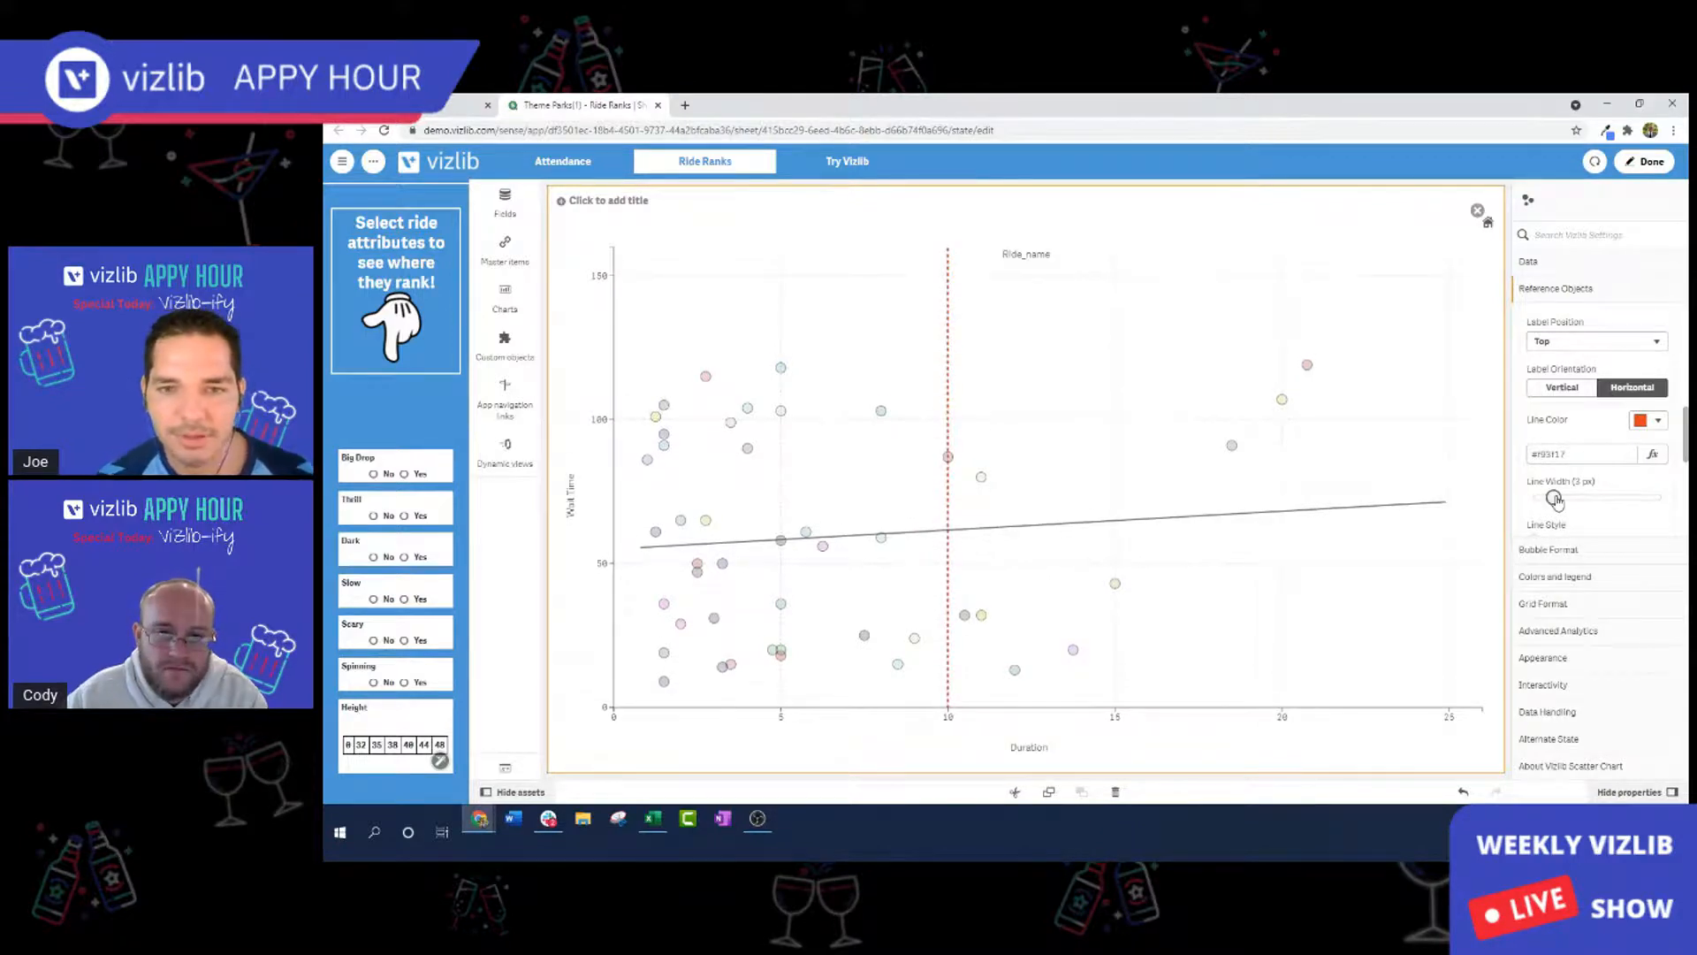
Add a Y-axis reference line at value 60 to the scatter chart.
scroll(1578, 468, down, 3)
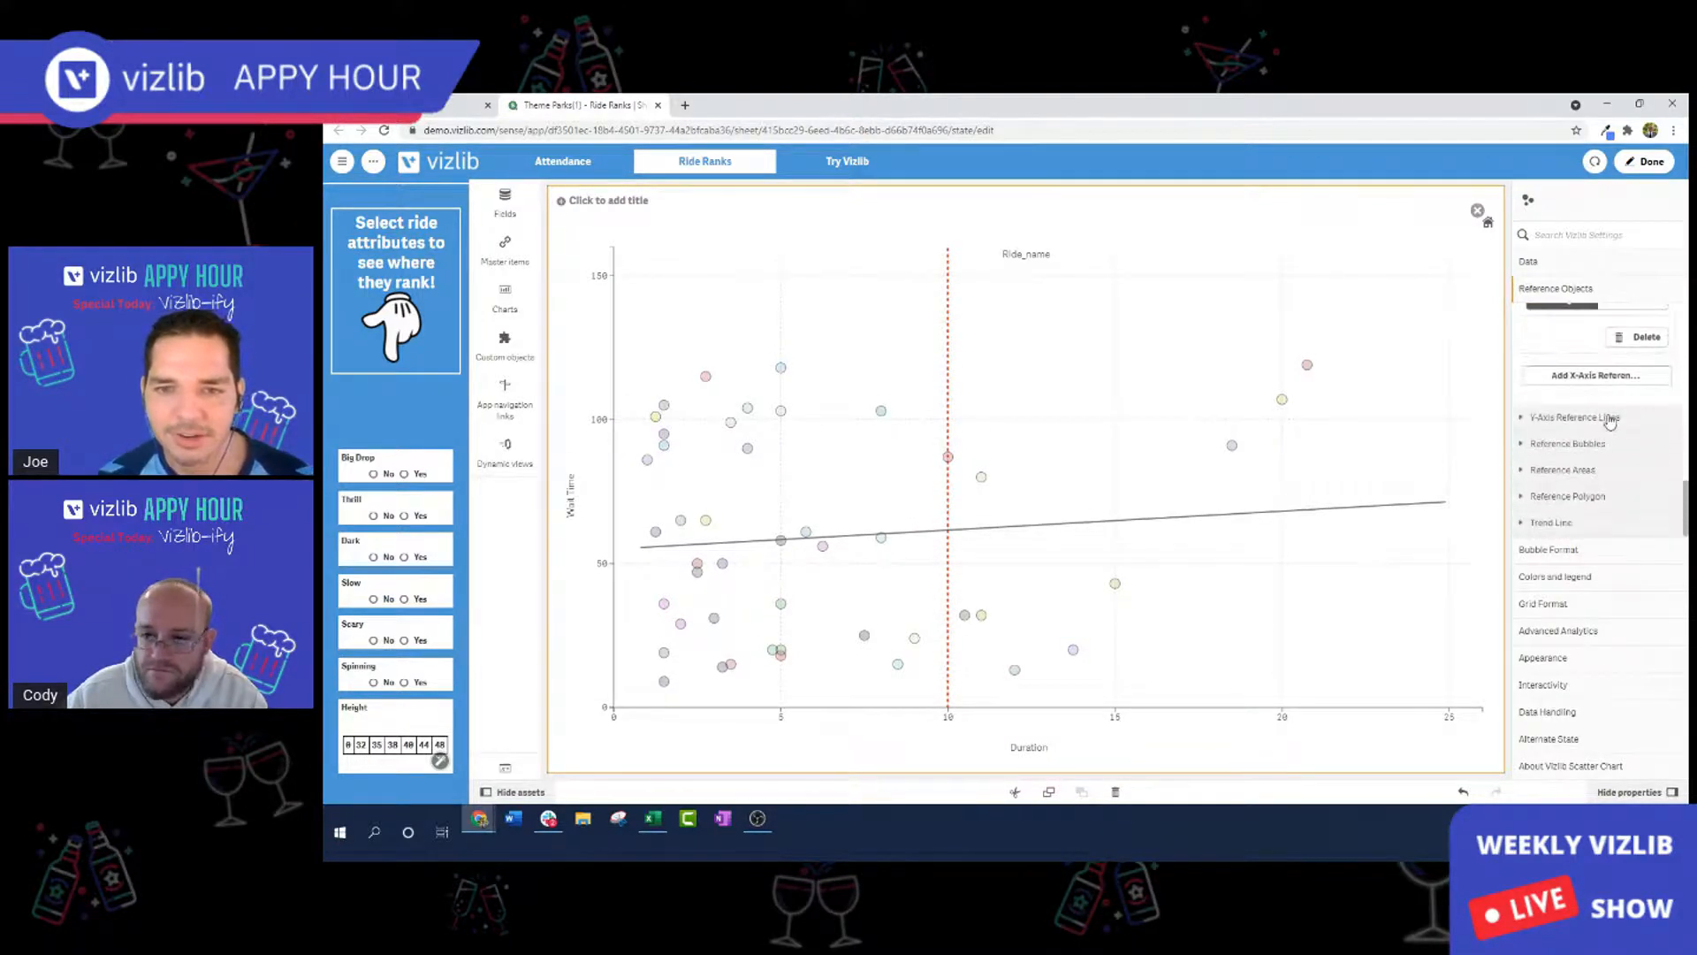
click(1610, 419)
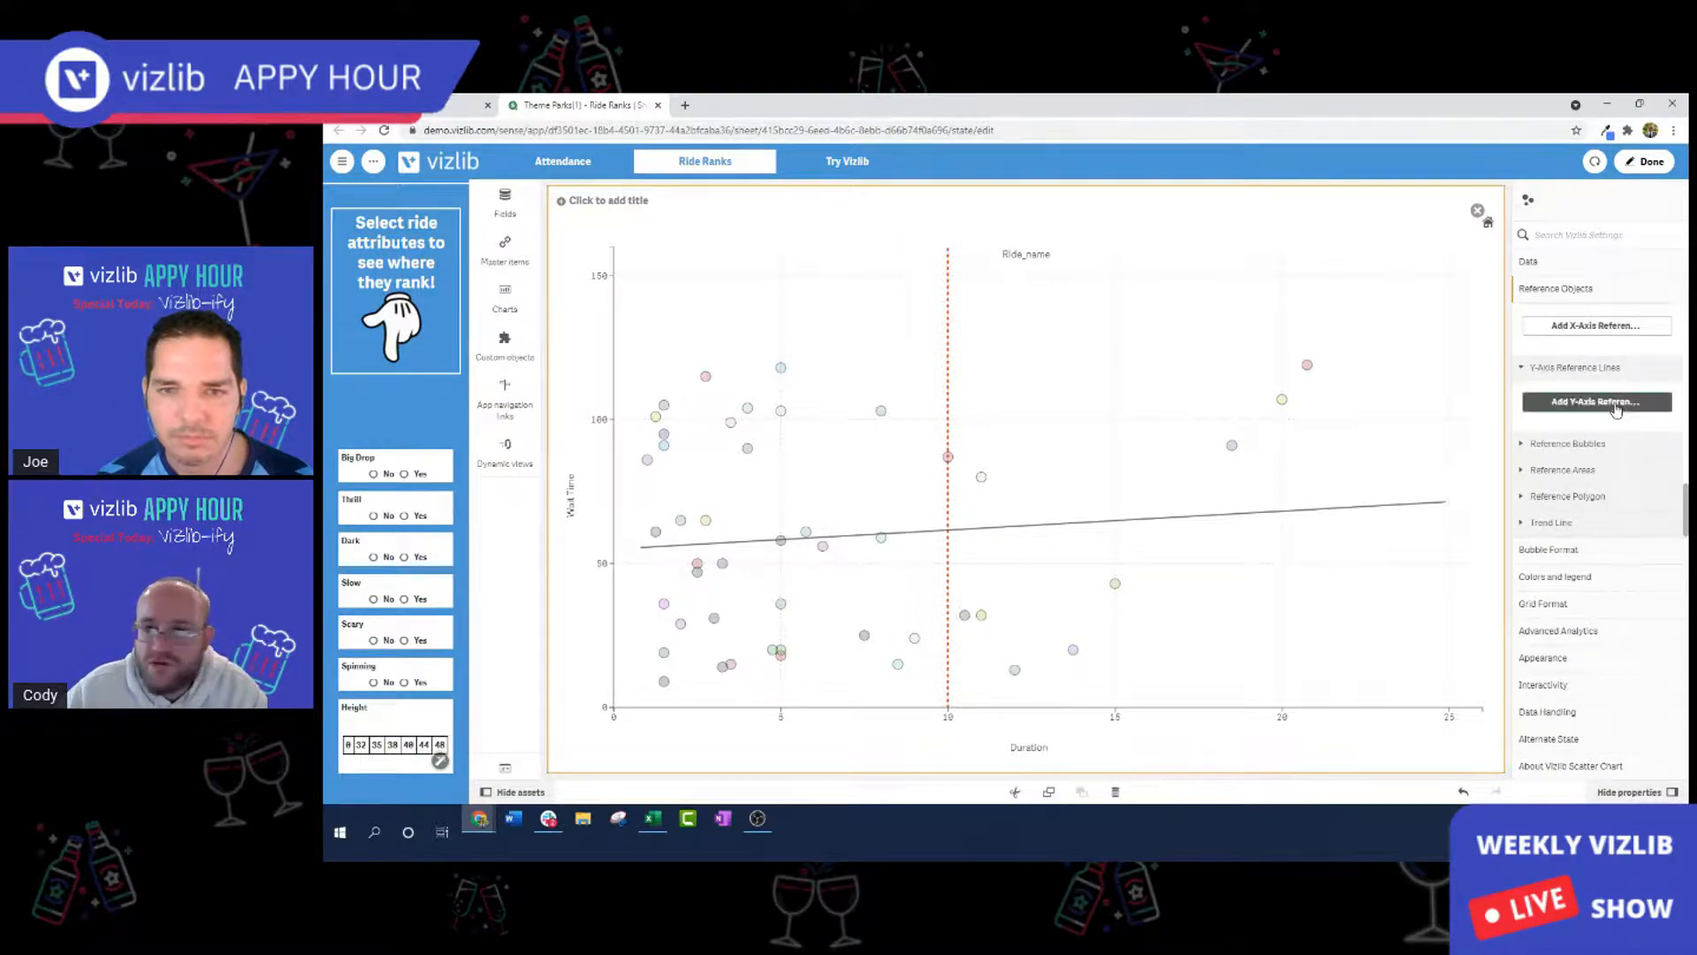
click(1611, 403)
scroll(1615, 406, down, 2)
scroll(1573, 334, up, 1)
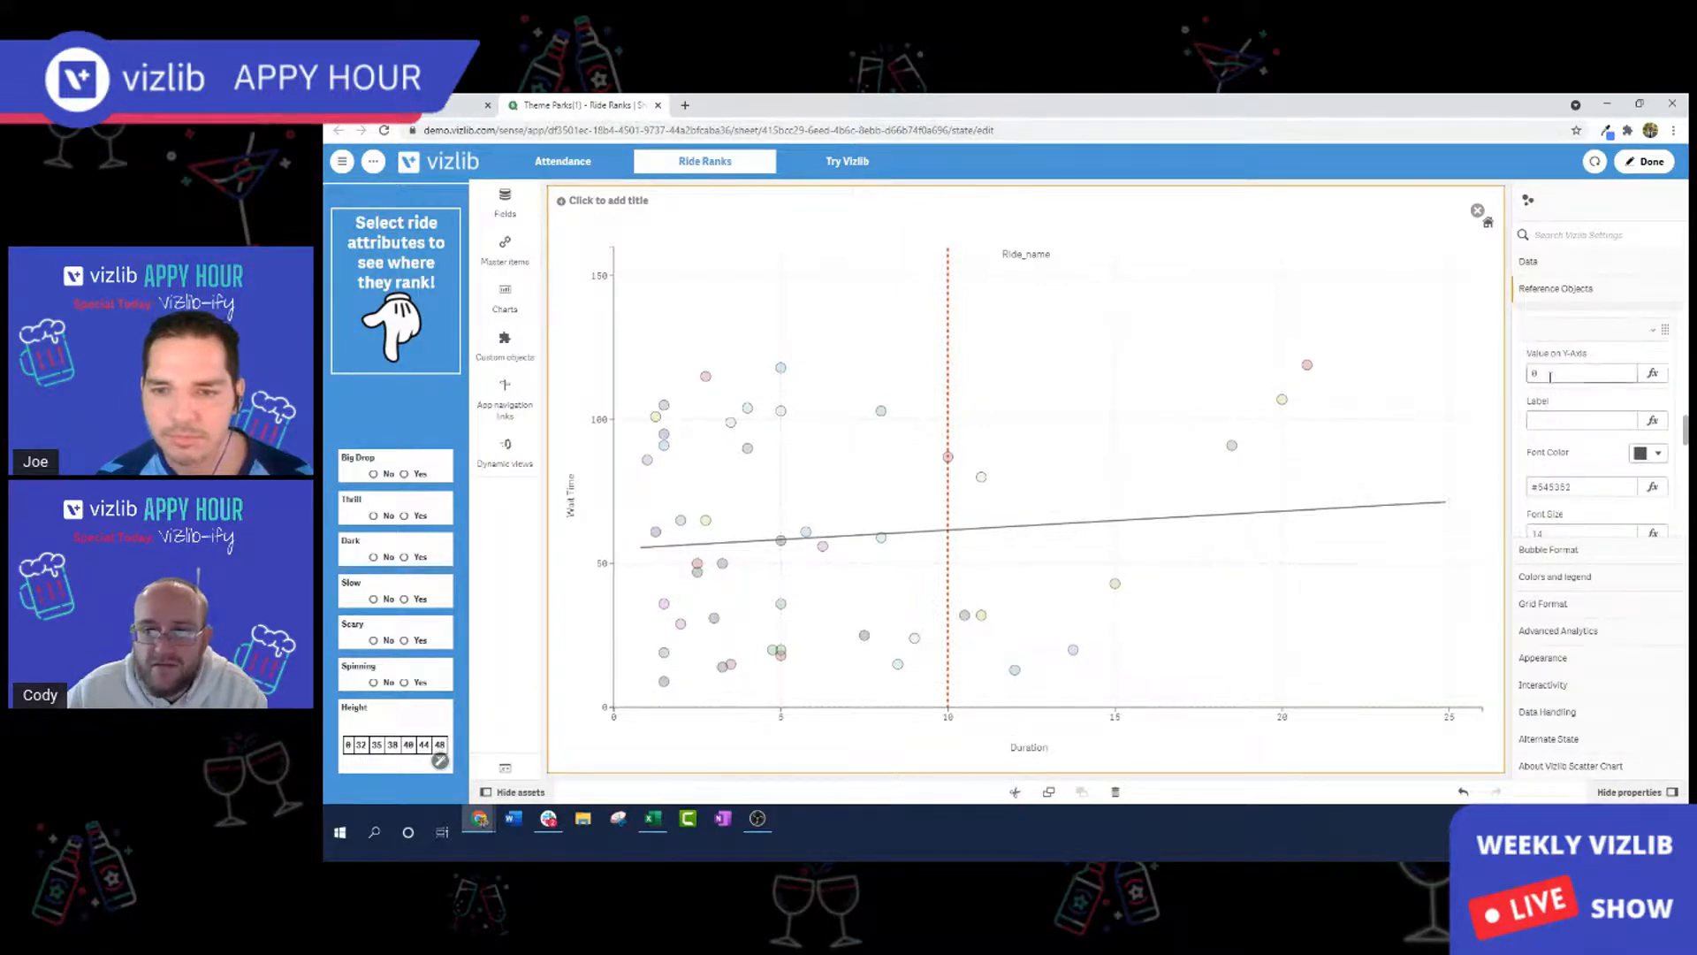
drag(1550, 374, 1512, 371)
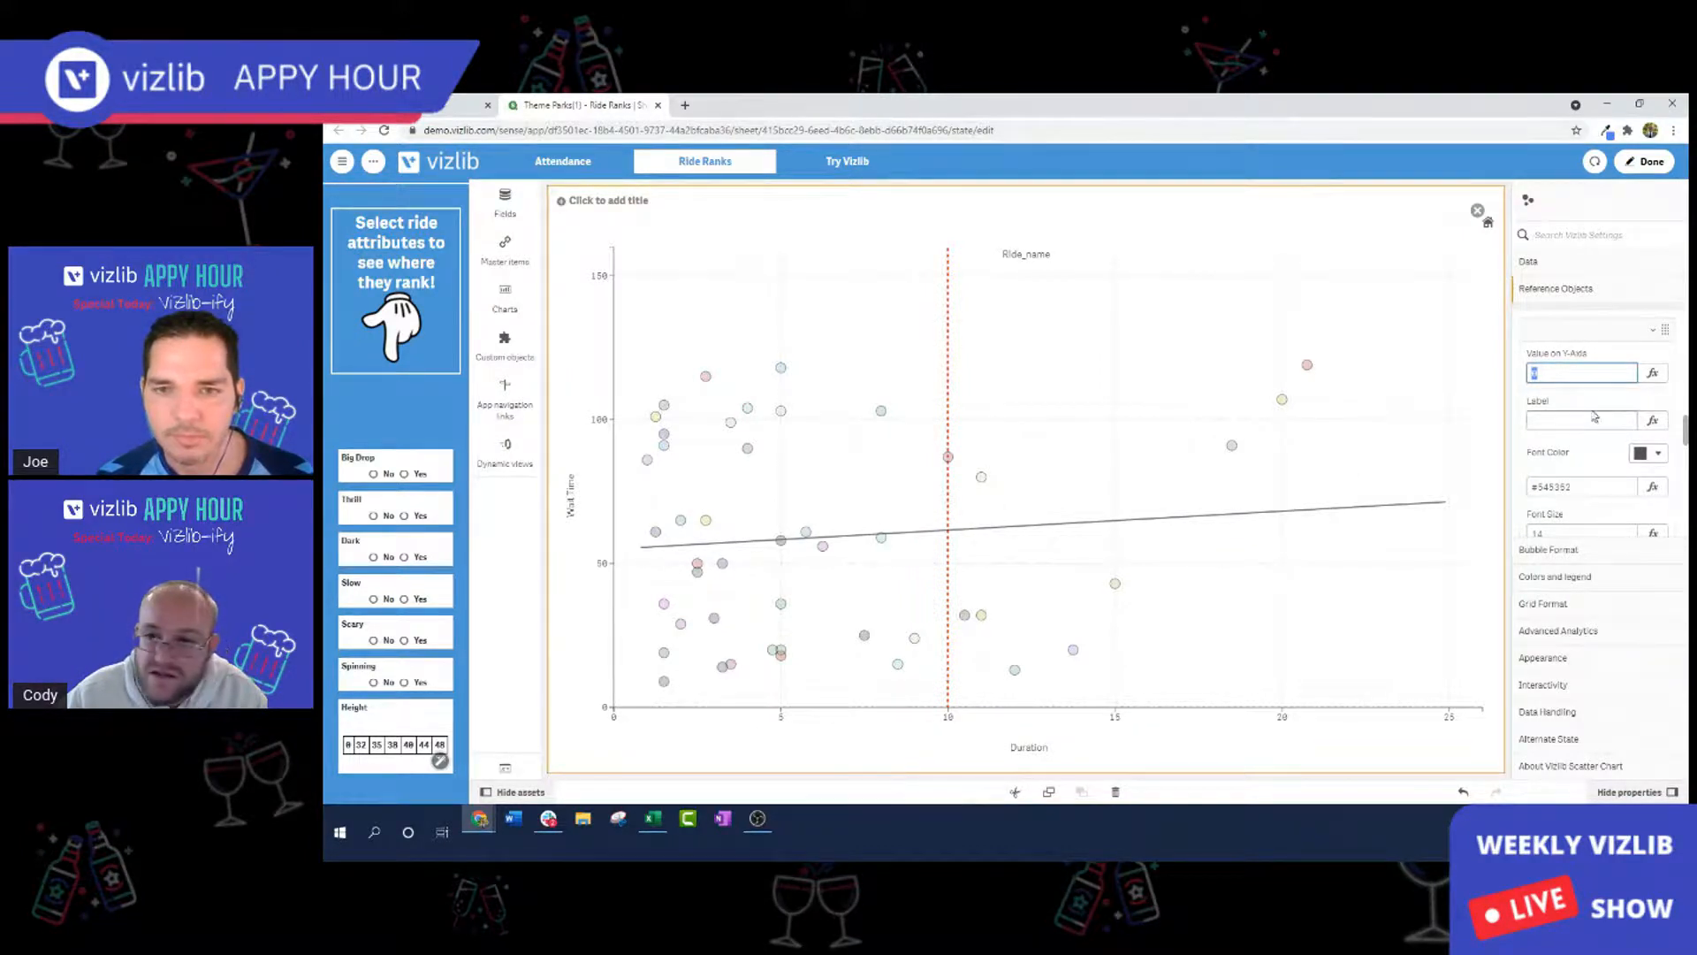
text(60)
key(Return)
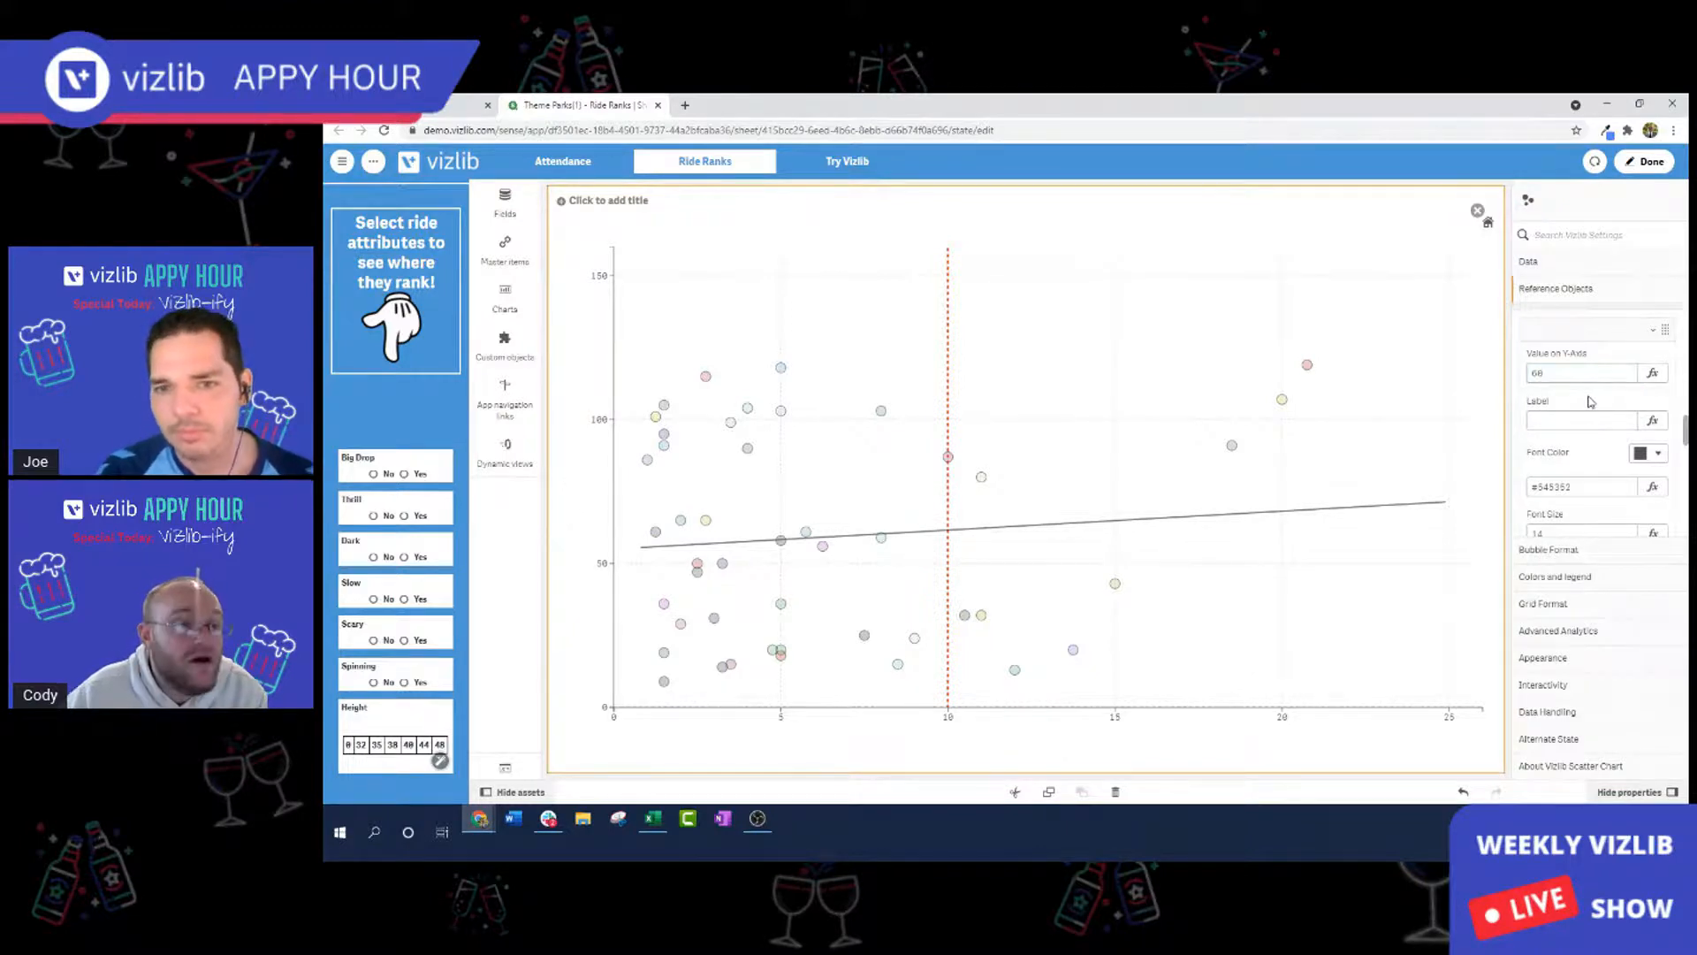
Color the Y-axis reference line orange-red (#f93f17) and set its line width to 3 px.
click(1649, 453)
click(1600, 469)
scroll(1599, 470, down, 3)
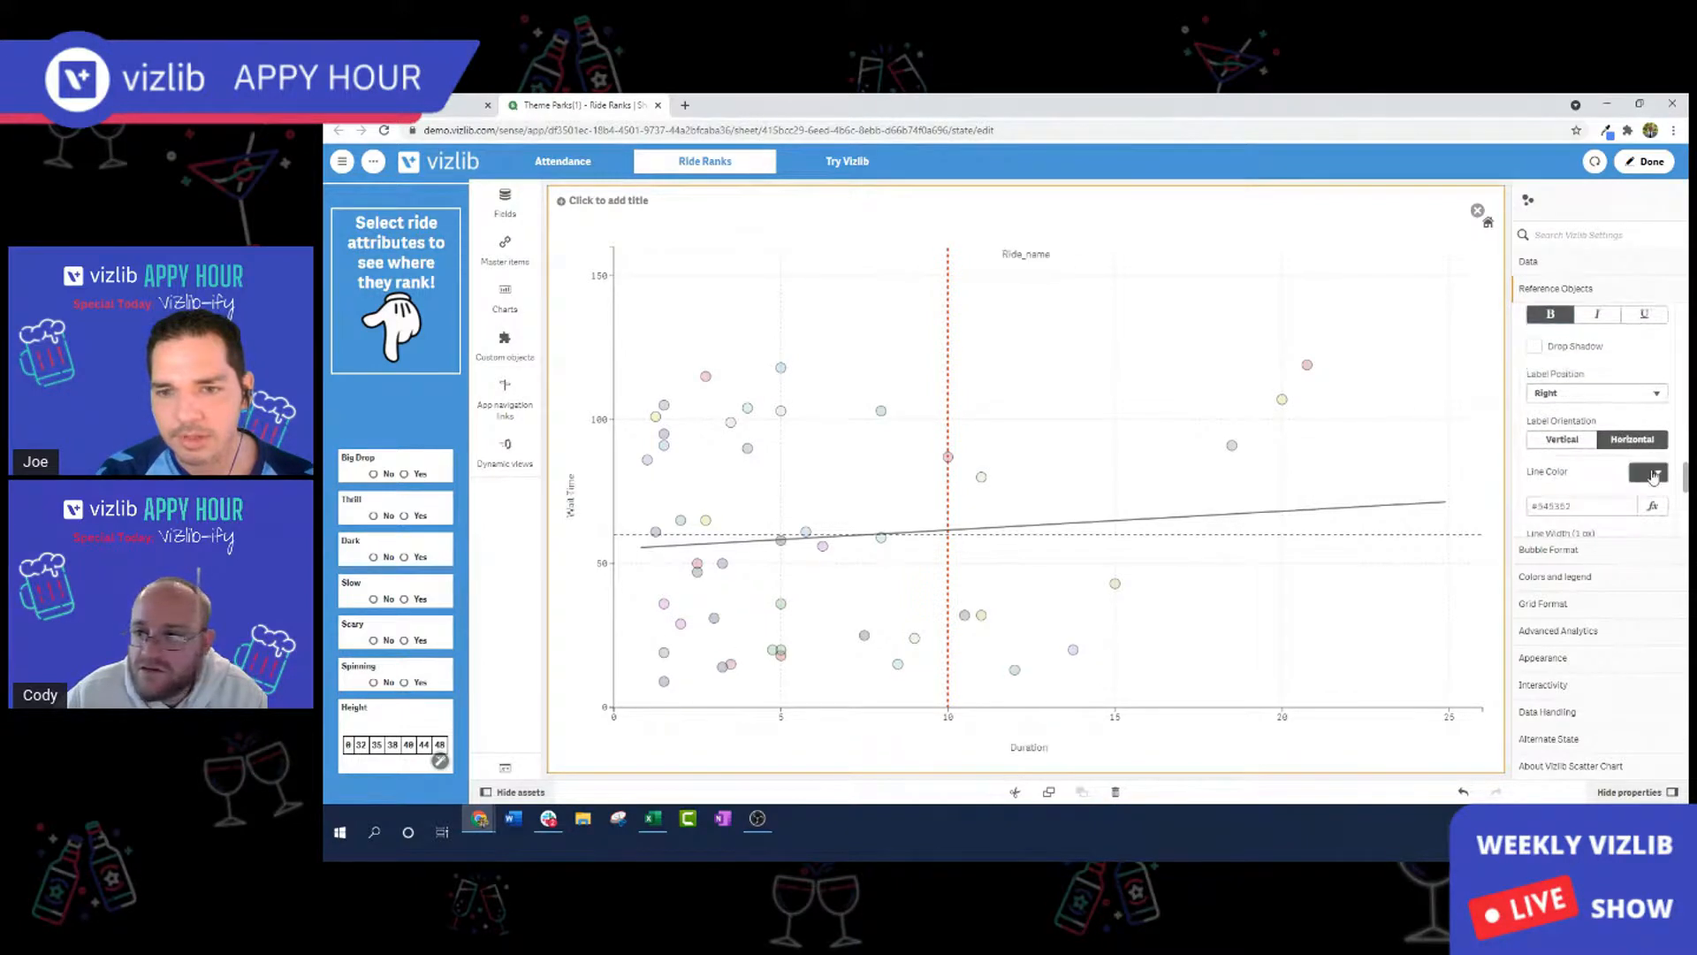
click(1649, 472)
scroll(1592, 481, down, 2)
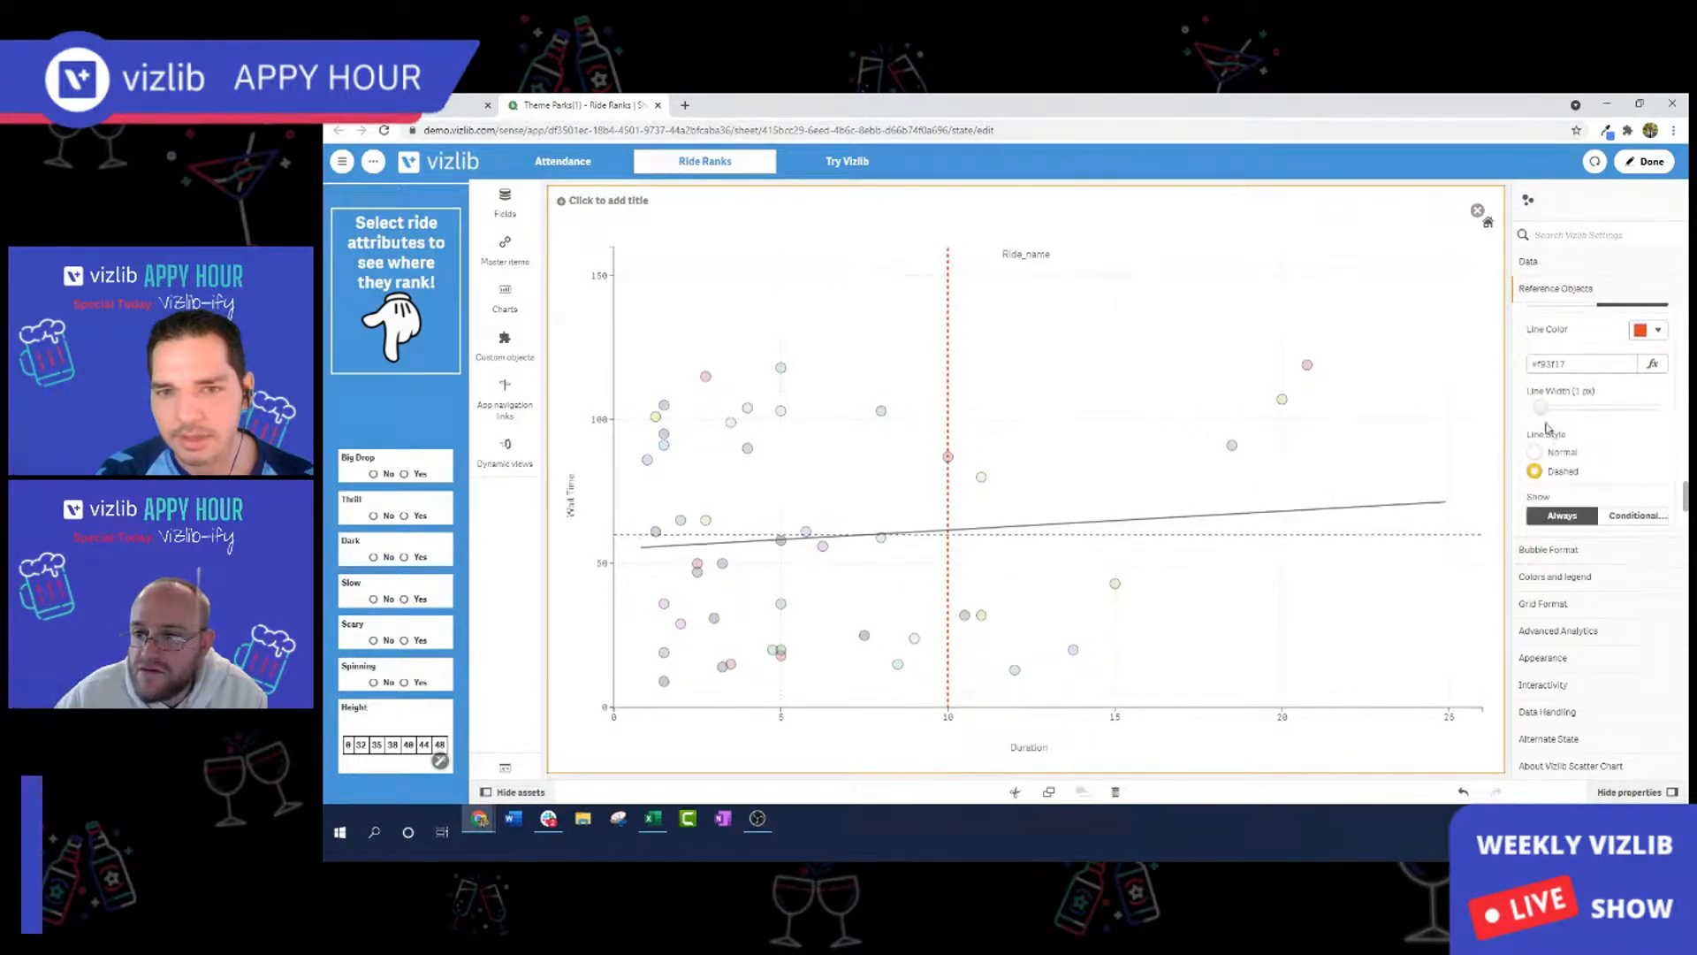
drag(1542, 408, 1556, 407)
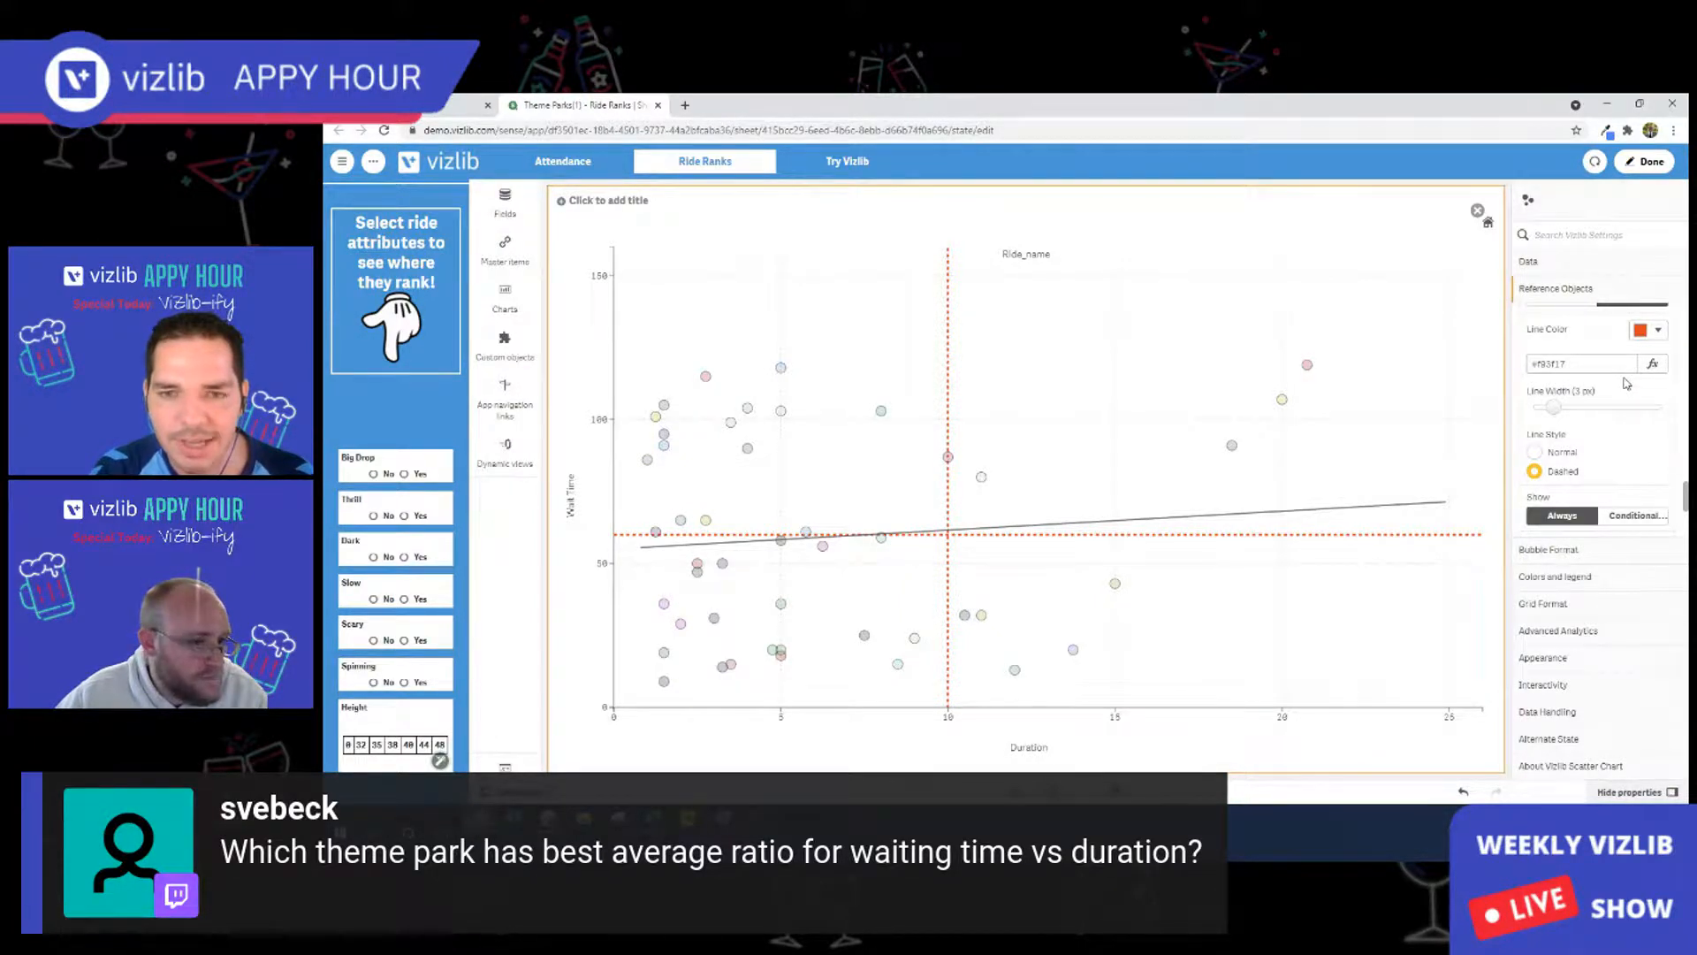
Change the Duration measure's expression to use the avg aggregation on Ride_duration_min.
click(1583, 264)
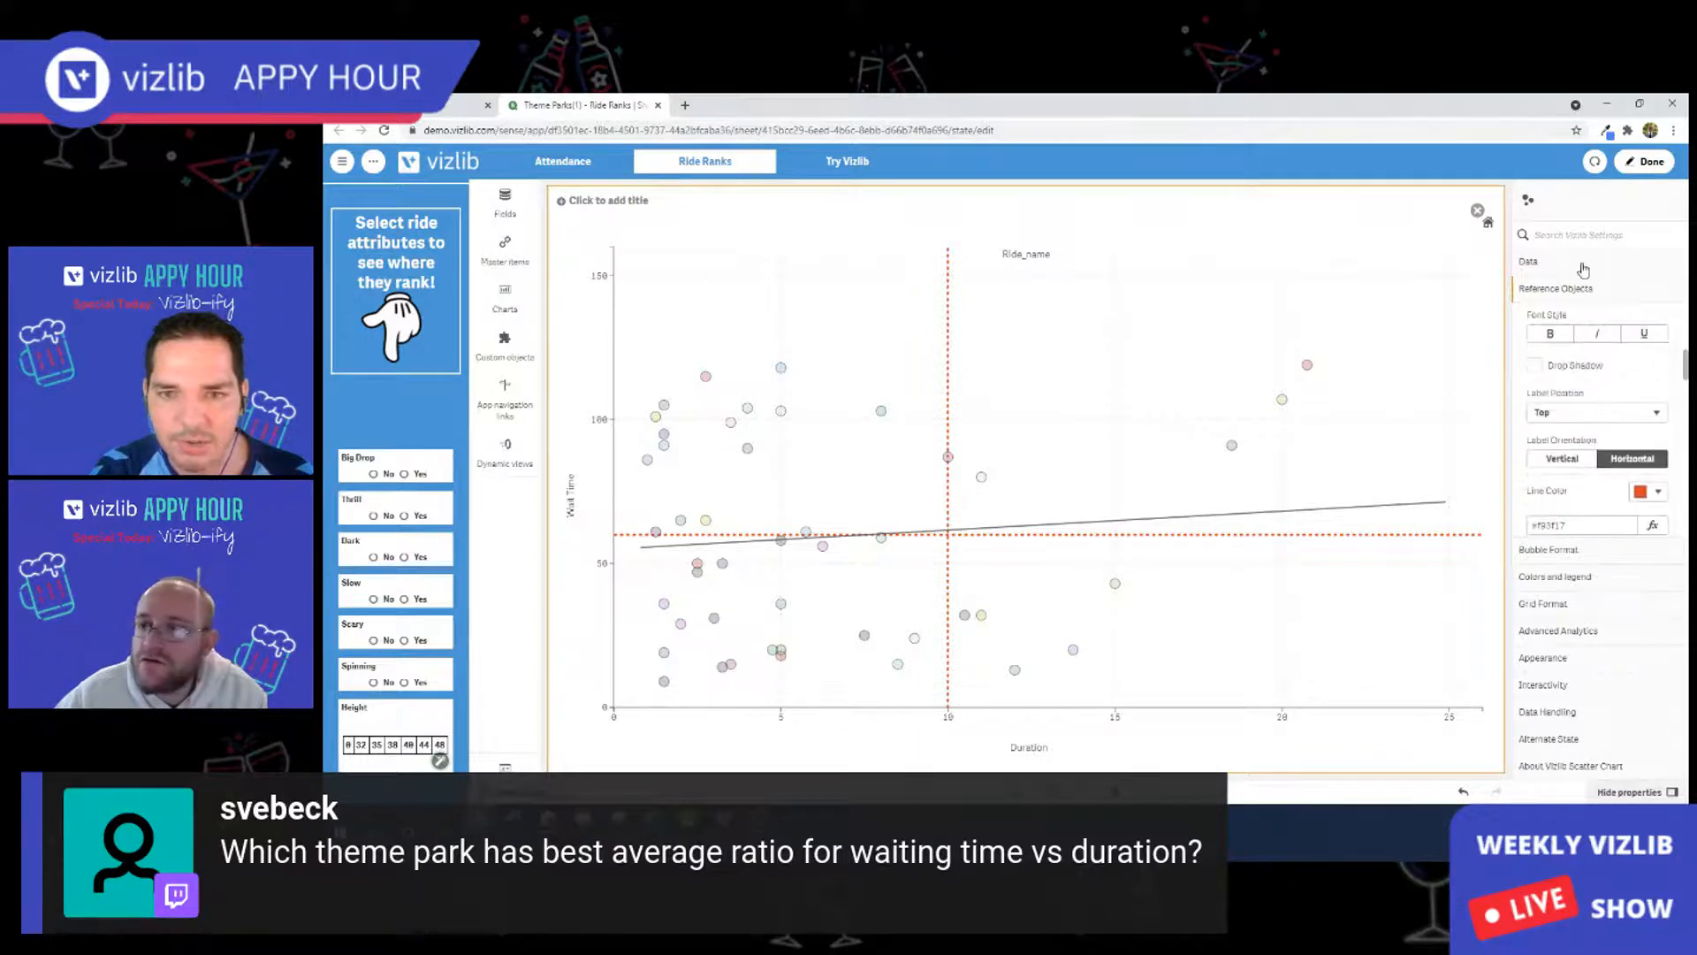
scroll(1585, 353, down, 2)
click(1587, 331)
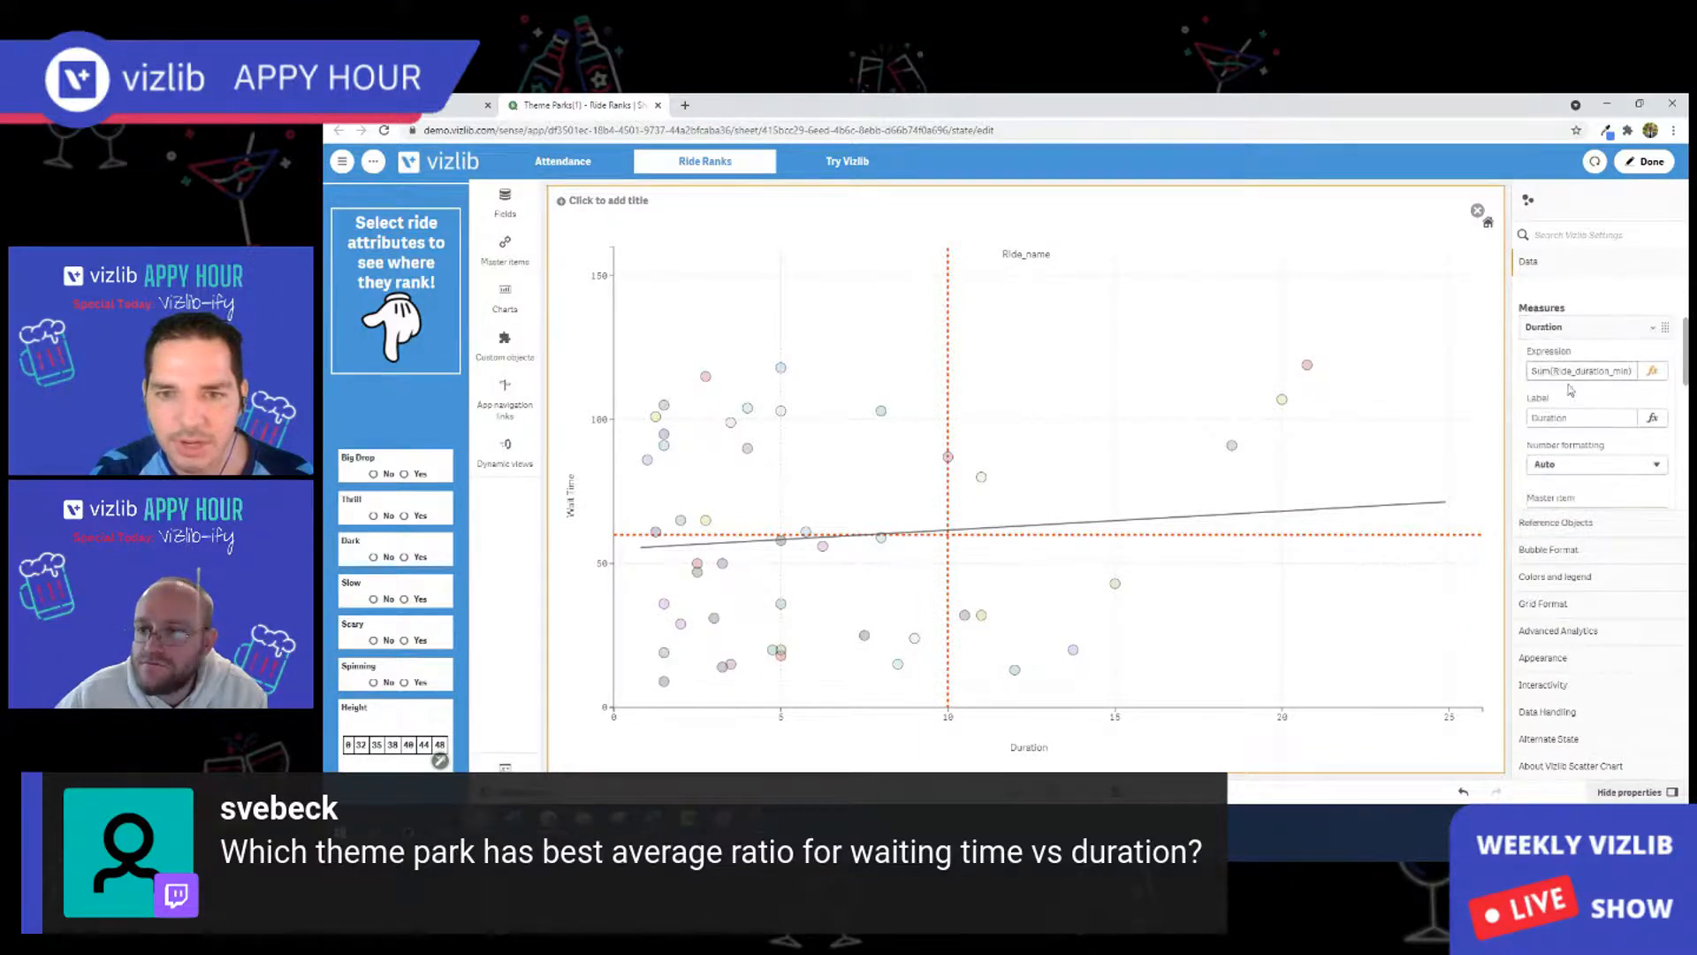
double_click(1539, 371)
text(avg)
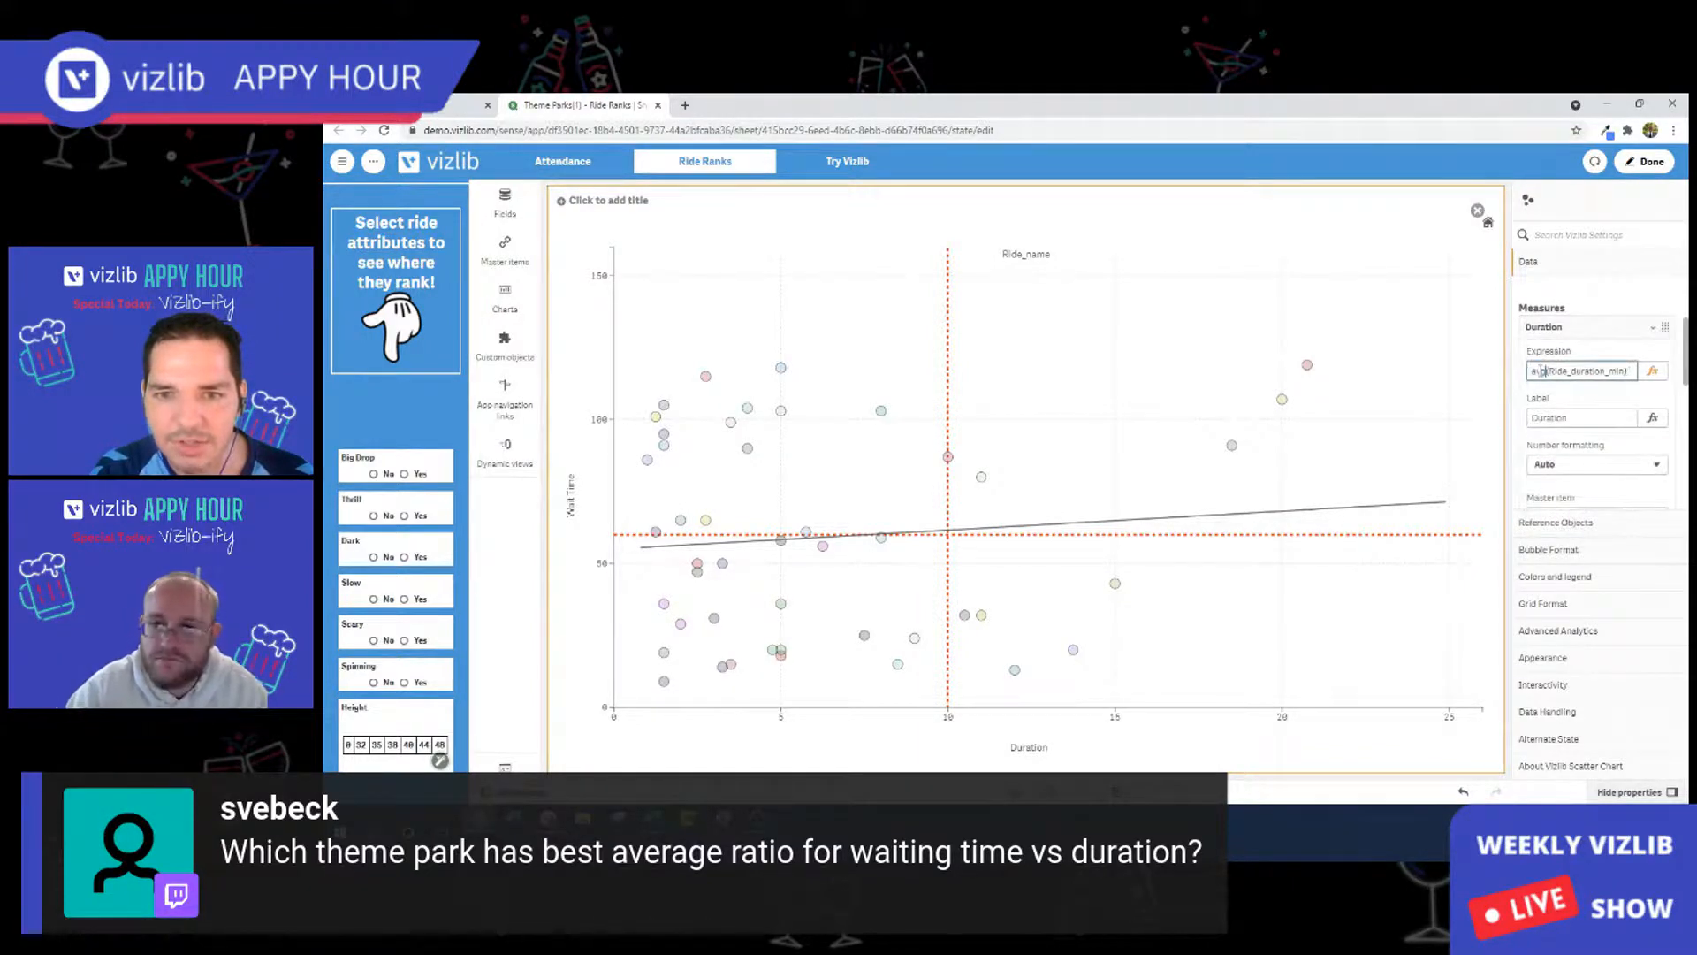
Change the Wait Time measure's expression to use the avg aggregation.
click(1580, 331)
click(1584, 358)
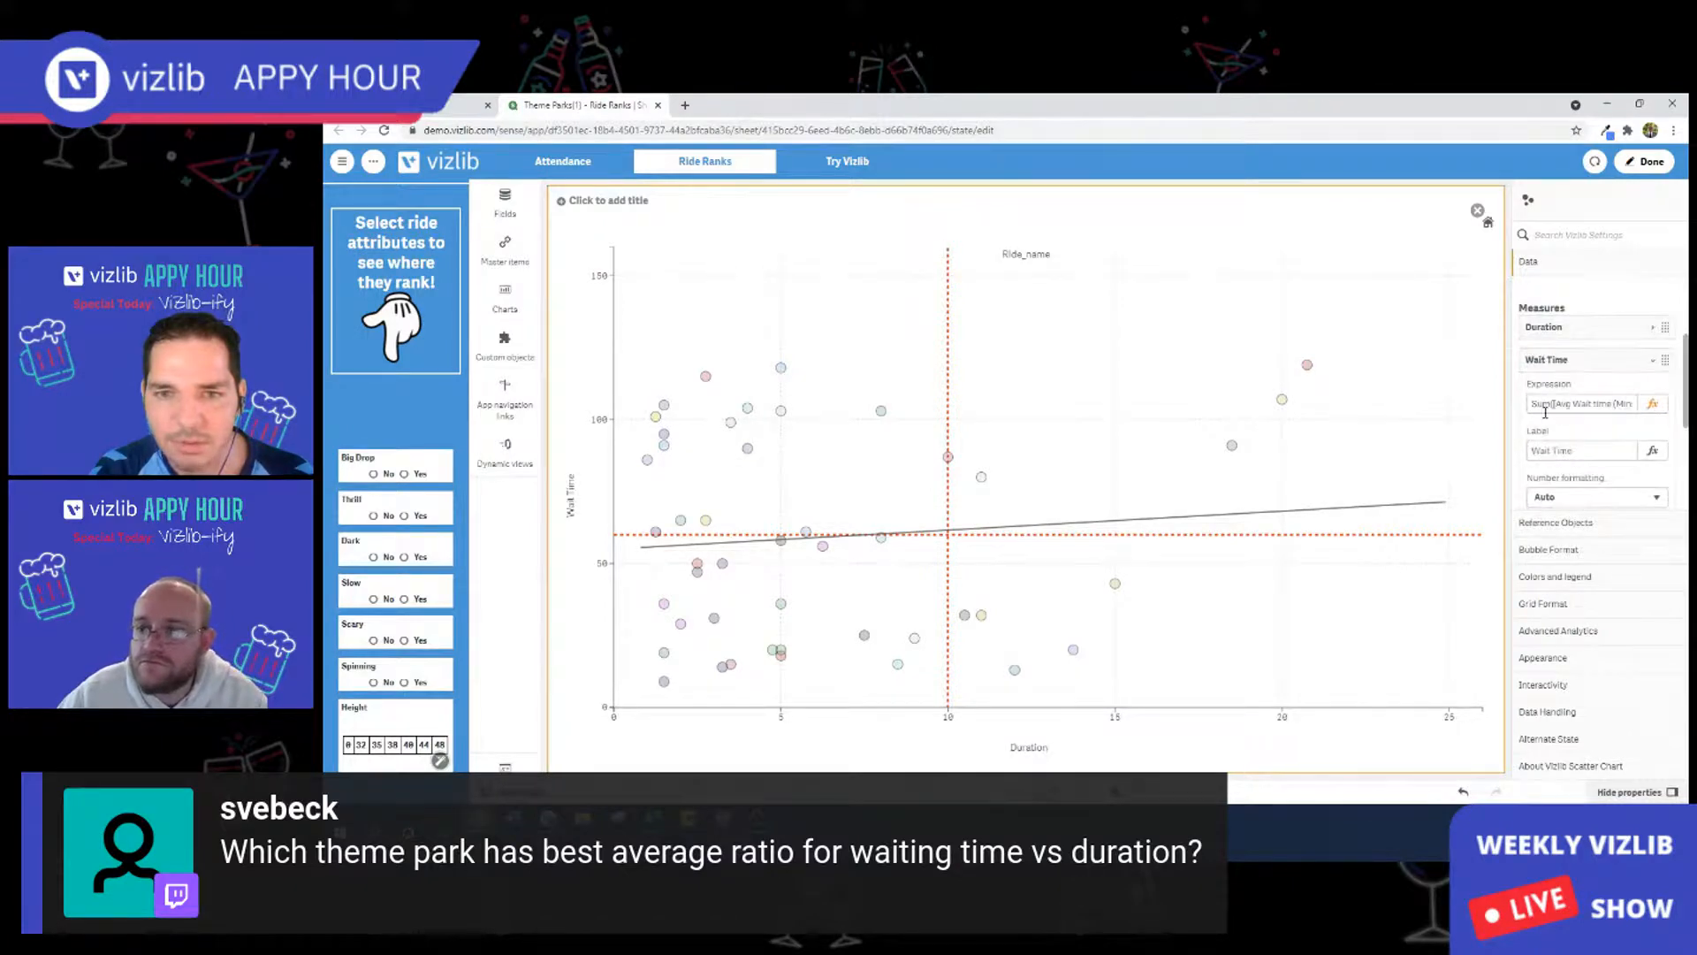
double_click(1544, 404)
text(avg)
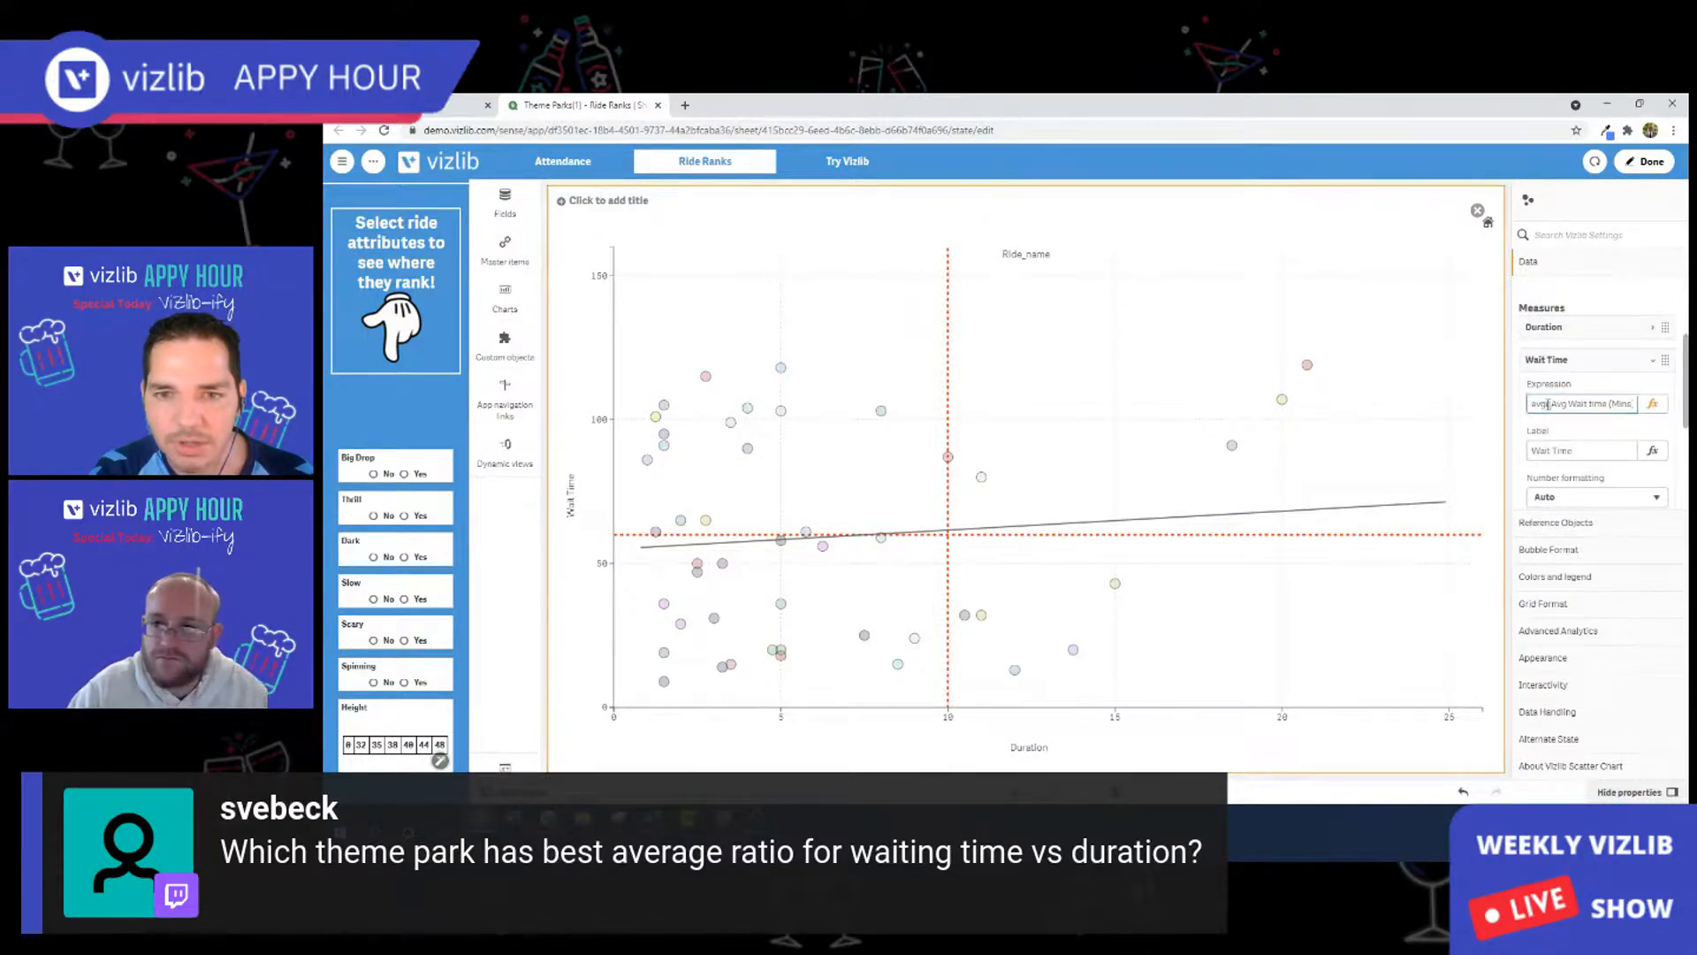
click(1566, 370)
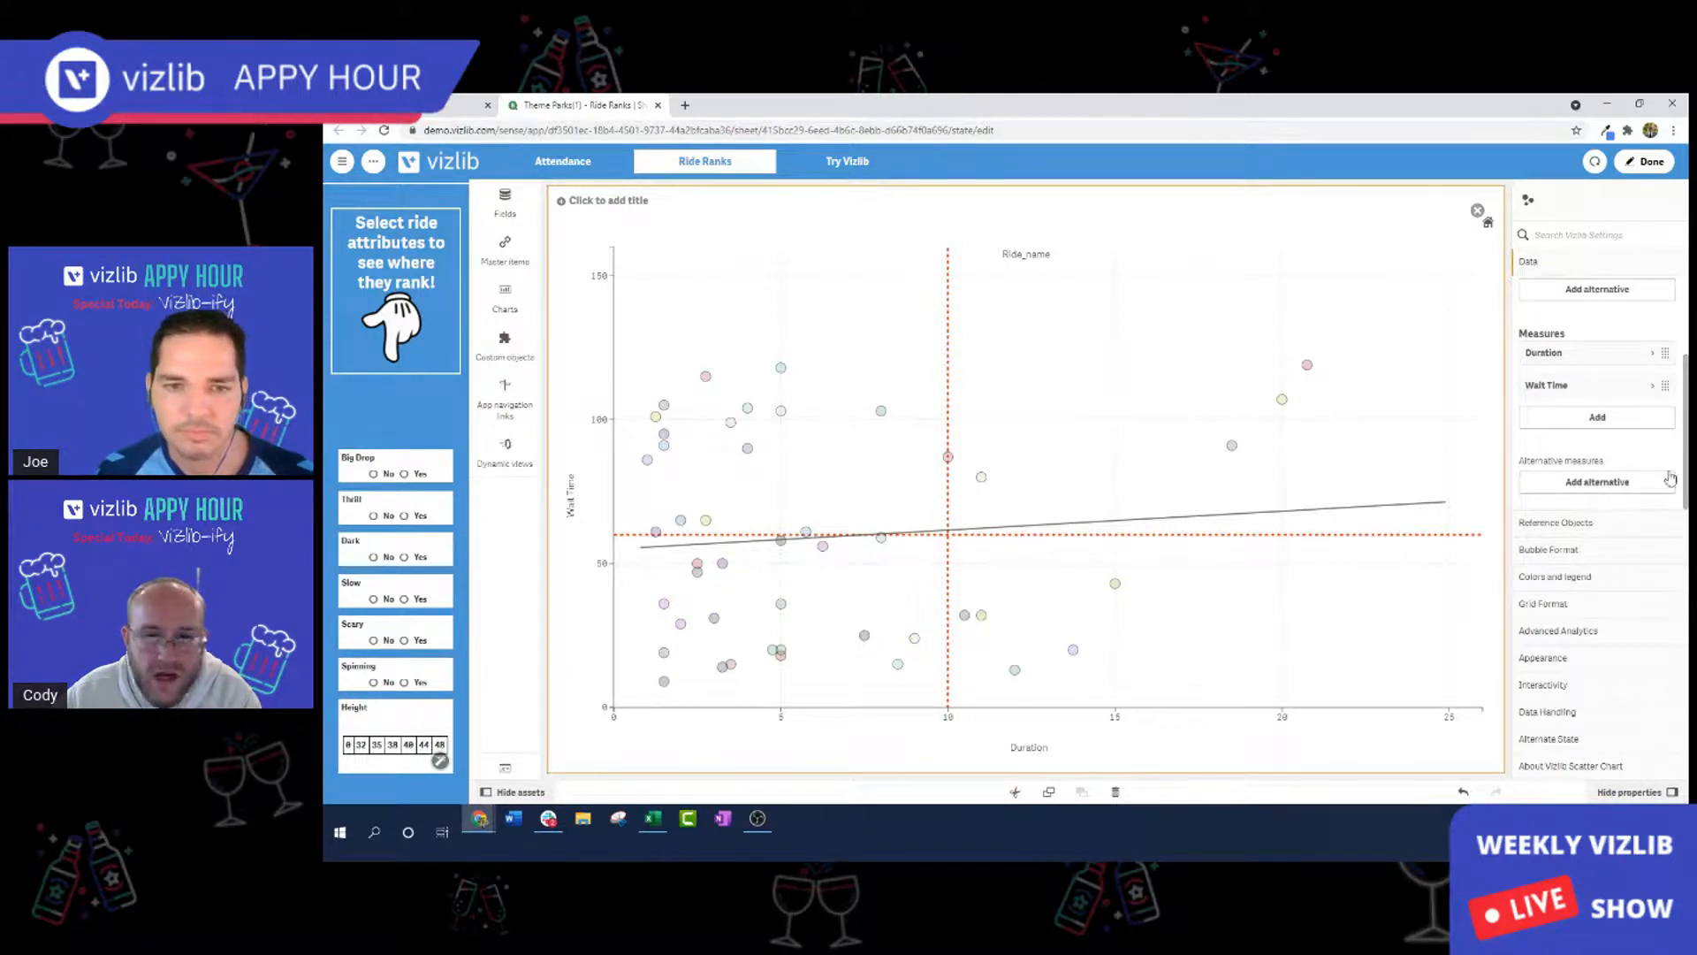
Add a reference area to the scatter chart with x value 0 and x2 value 10.
click(1595, 527)
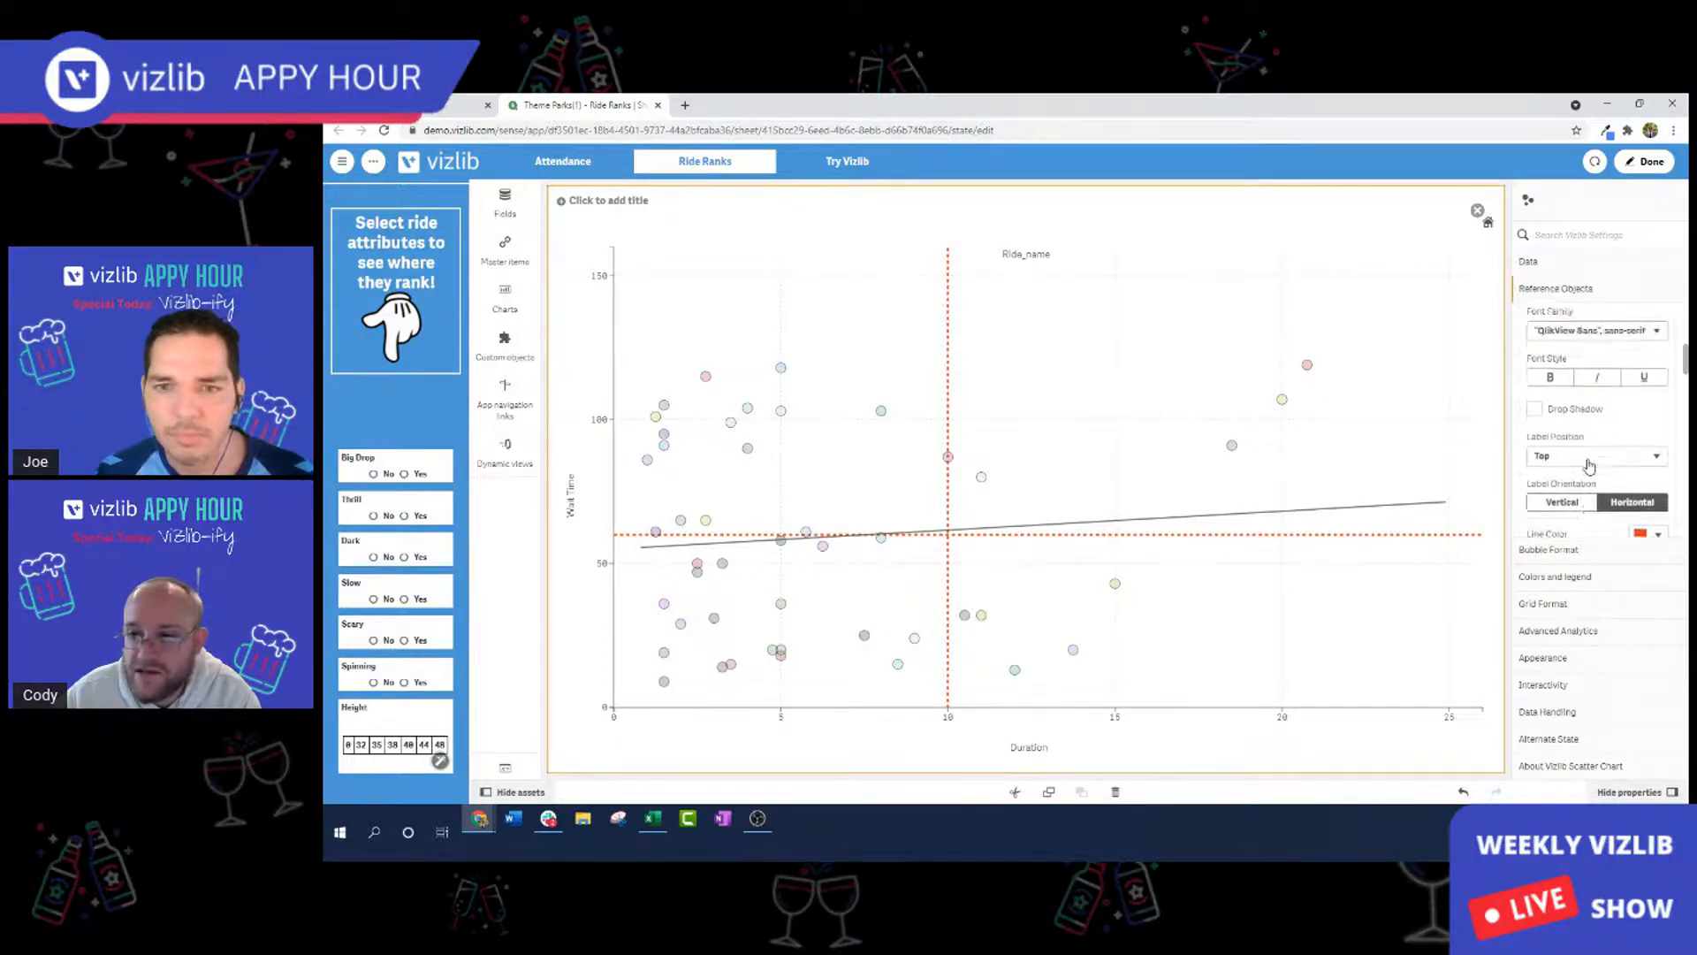
click(1605, 320)
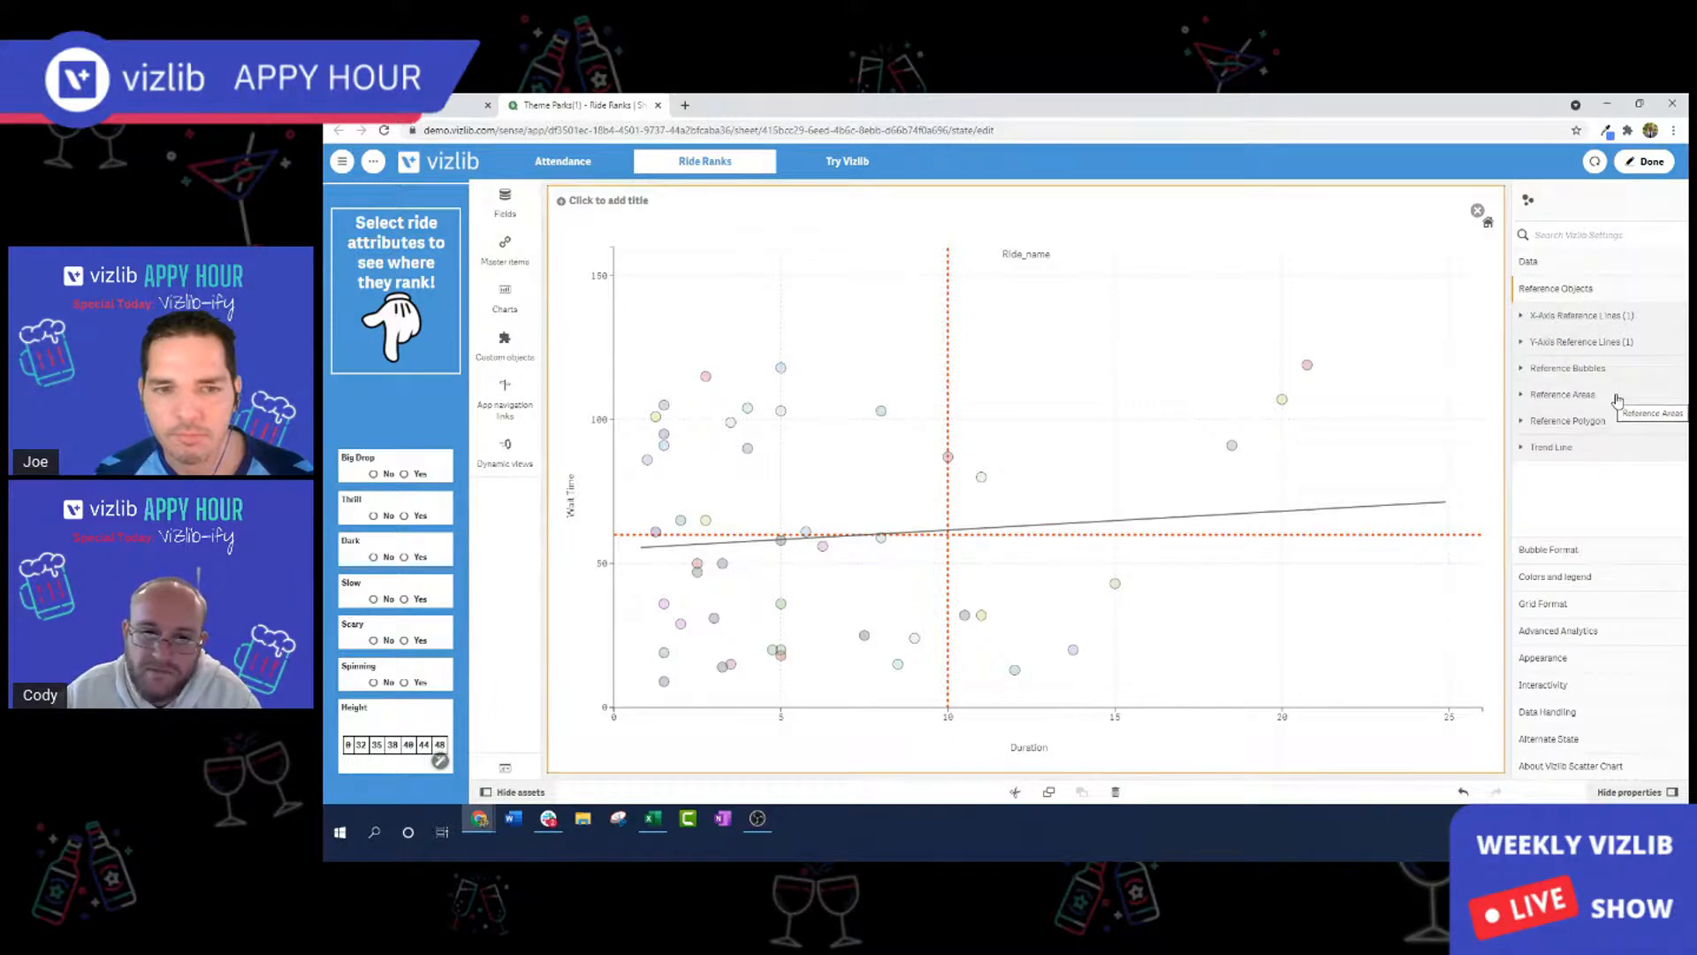
click(1617, 399)
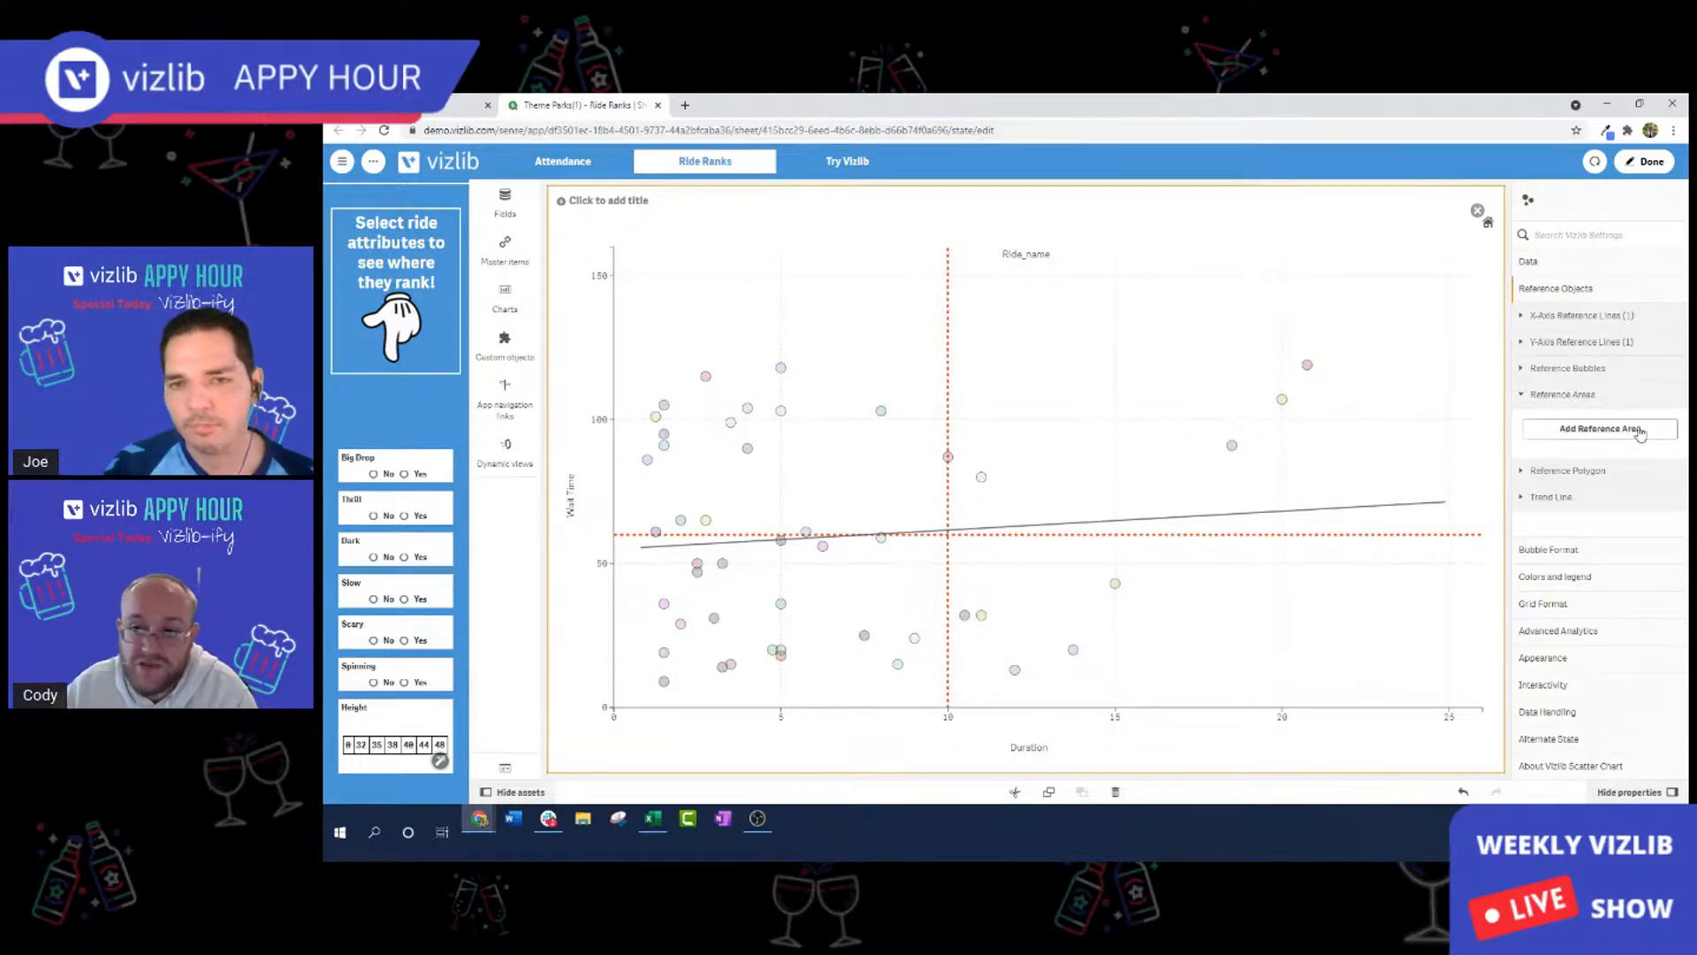
click(1622, 430)
scroll(1627, 424, down, 5)
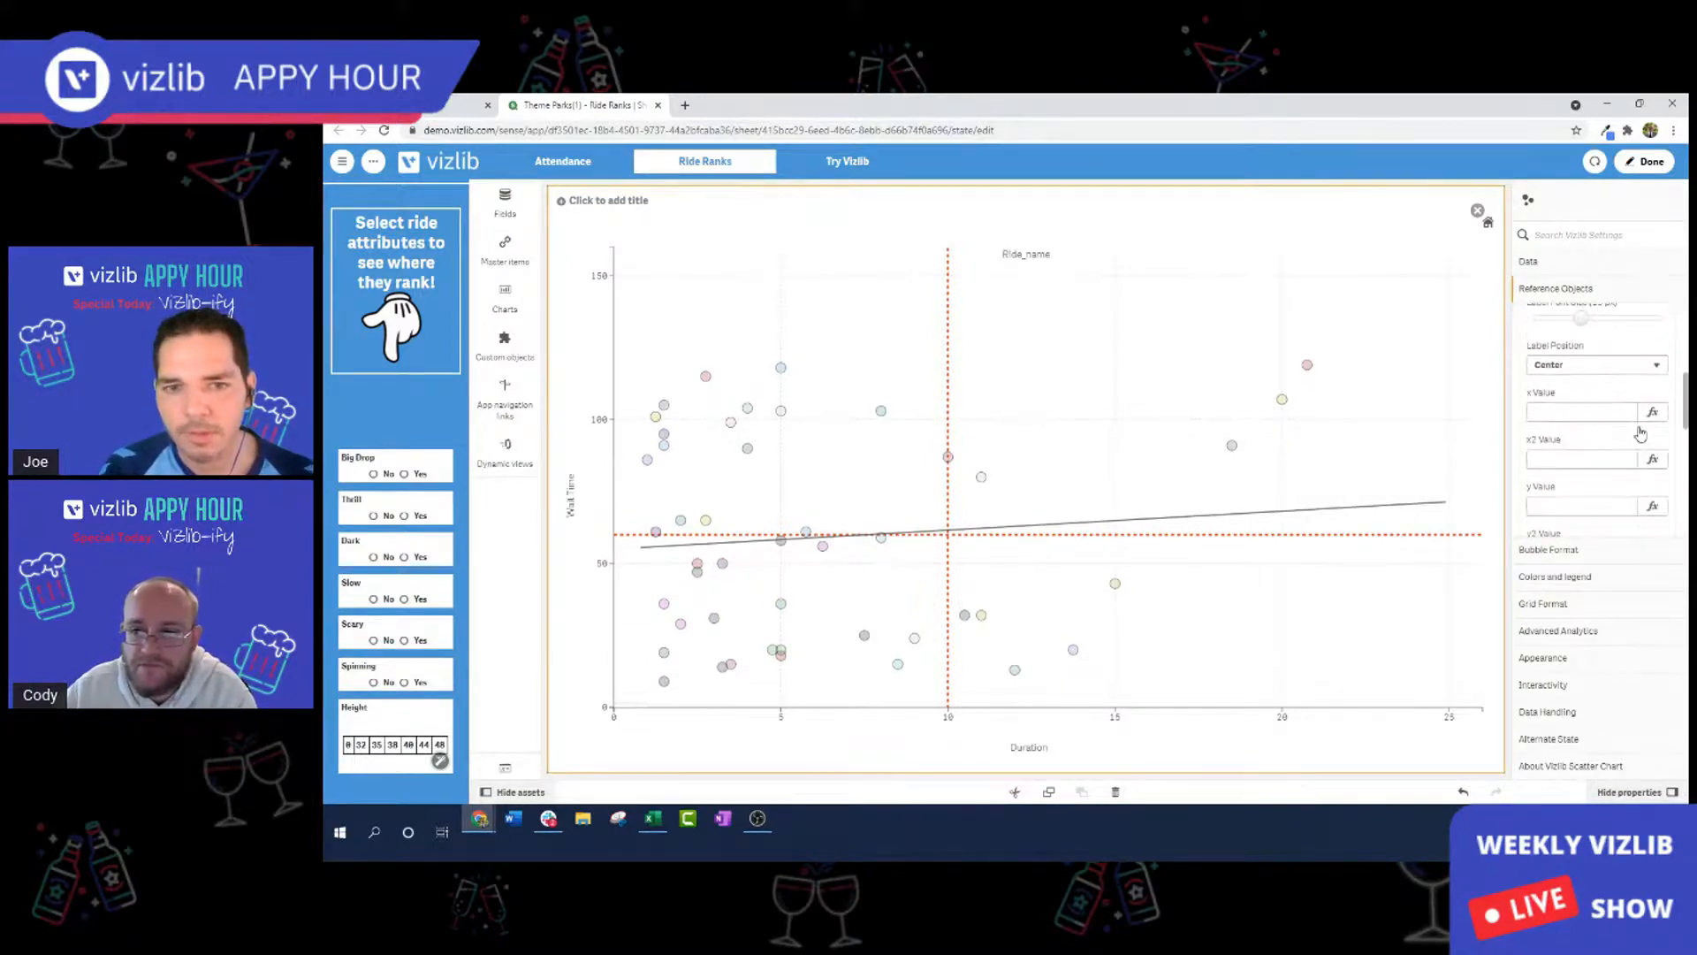
click(1587, 408)
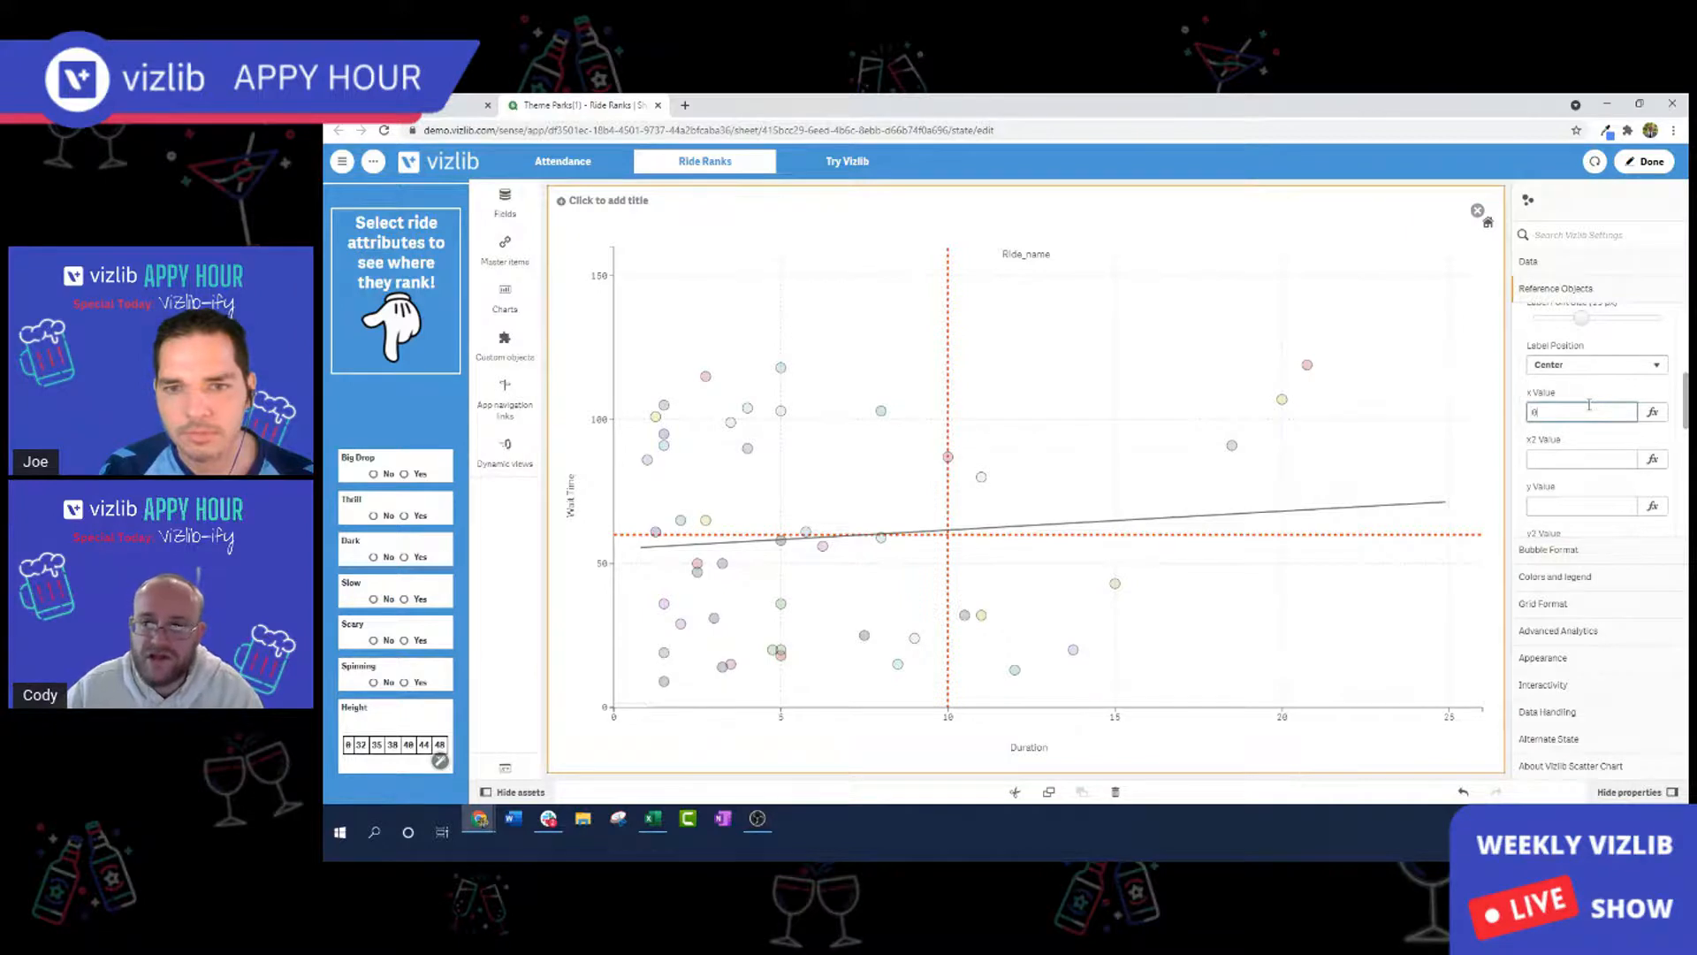
click(1579, 458)
text(10)
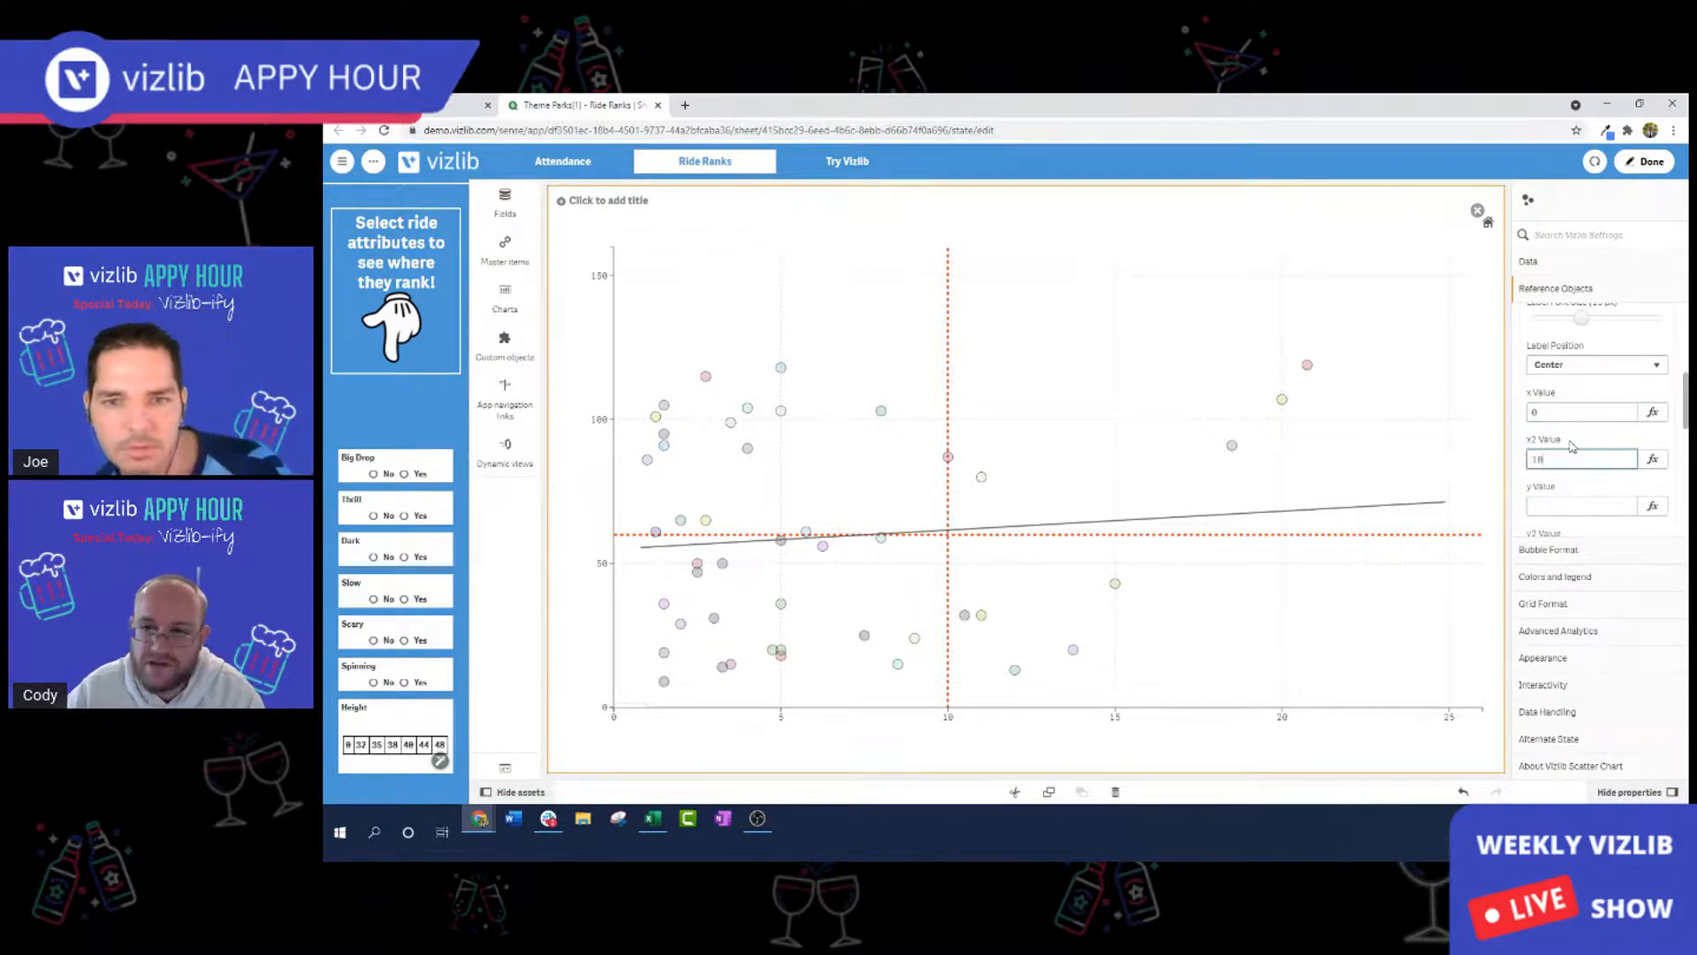
Set the reference area's y value to 0 and its y2 value to 60.
scroll(1586, 438, down, 2)
click(1585, 358)
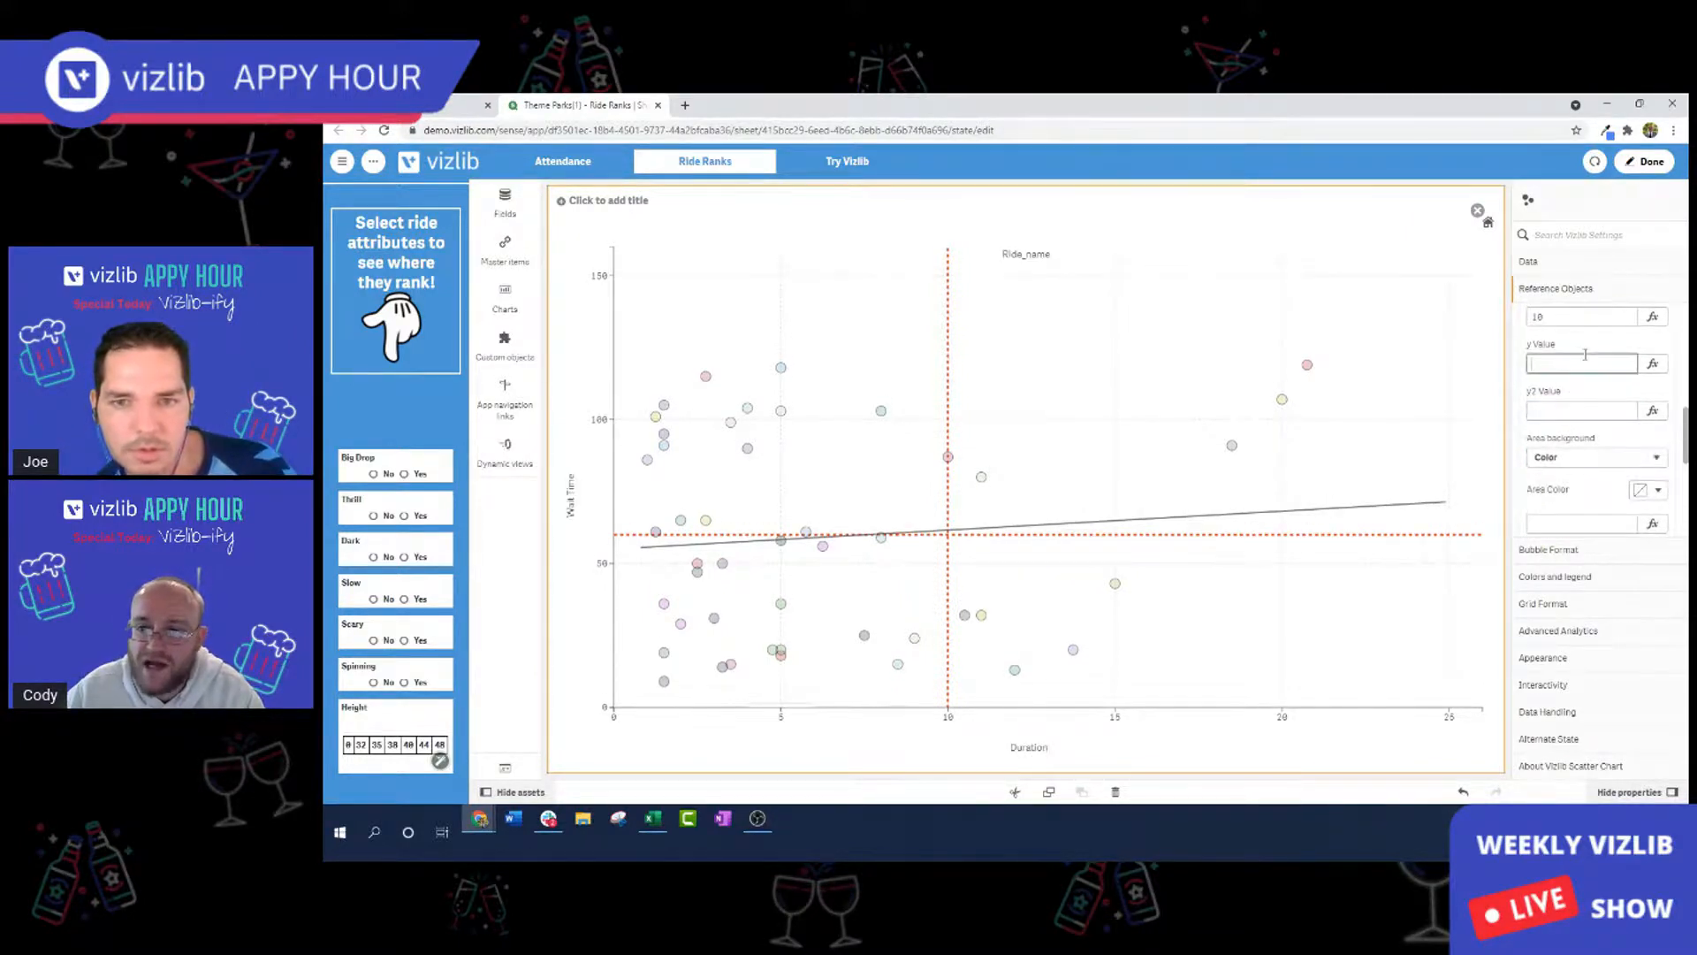
click(1594, 411)
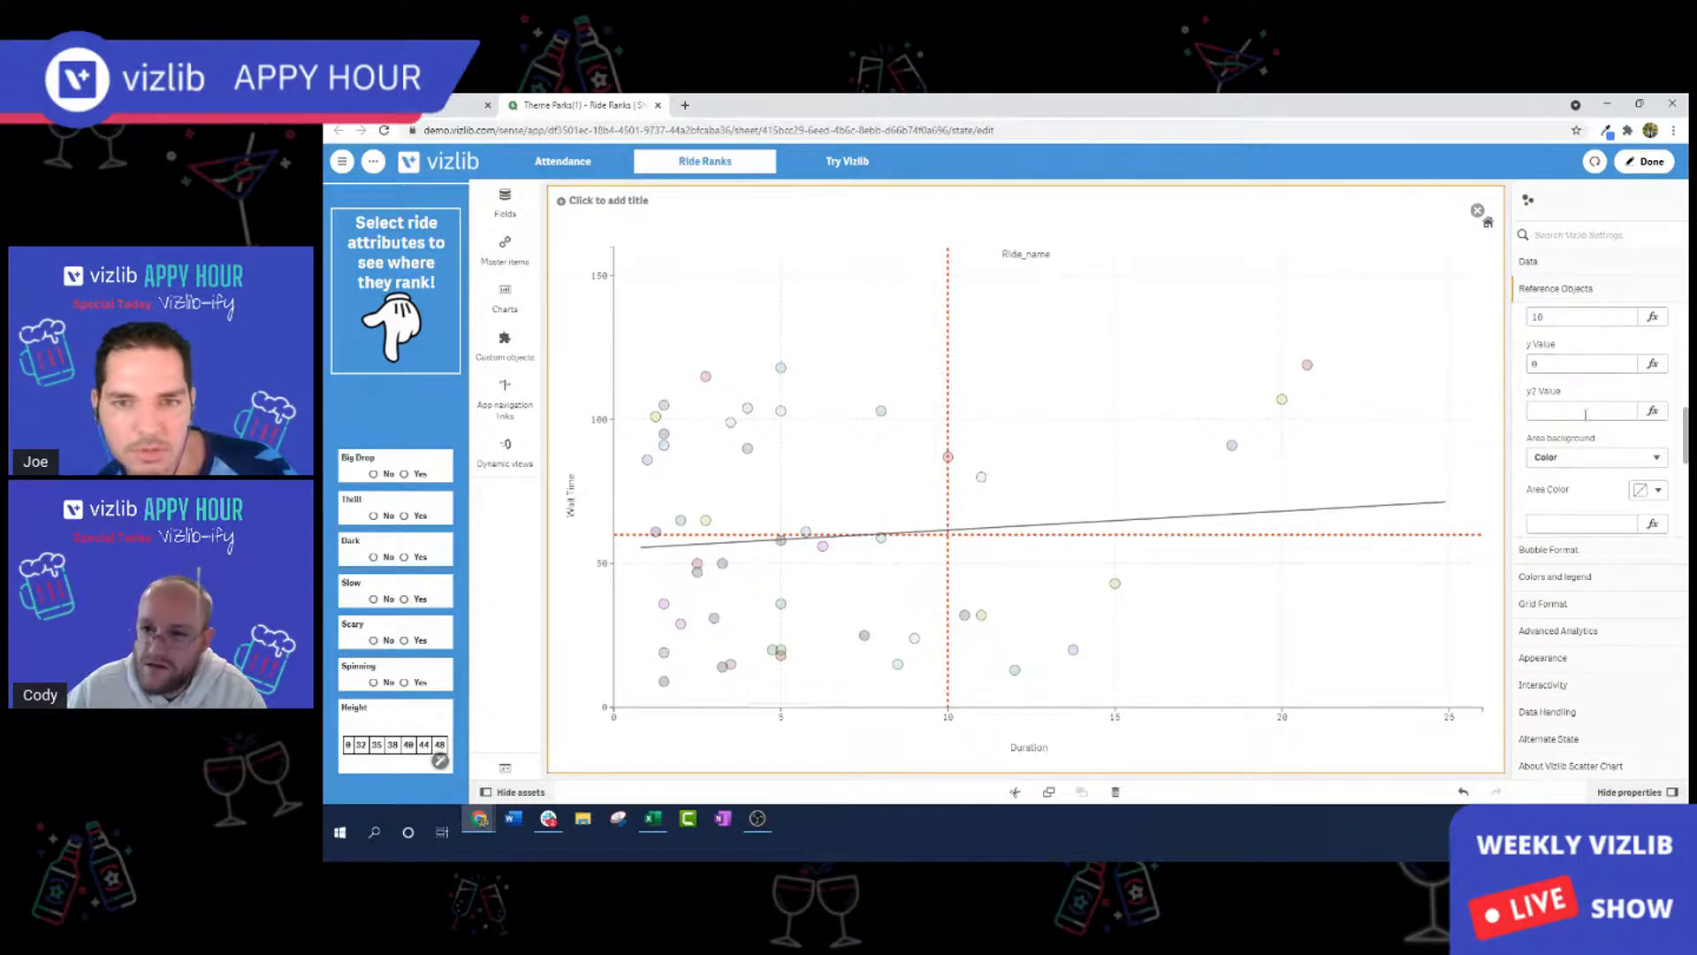
text(60)
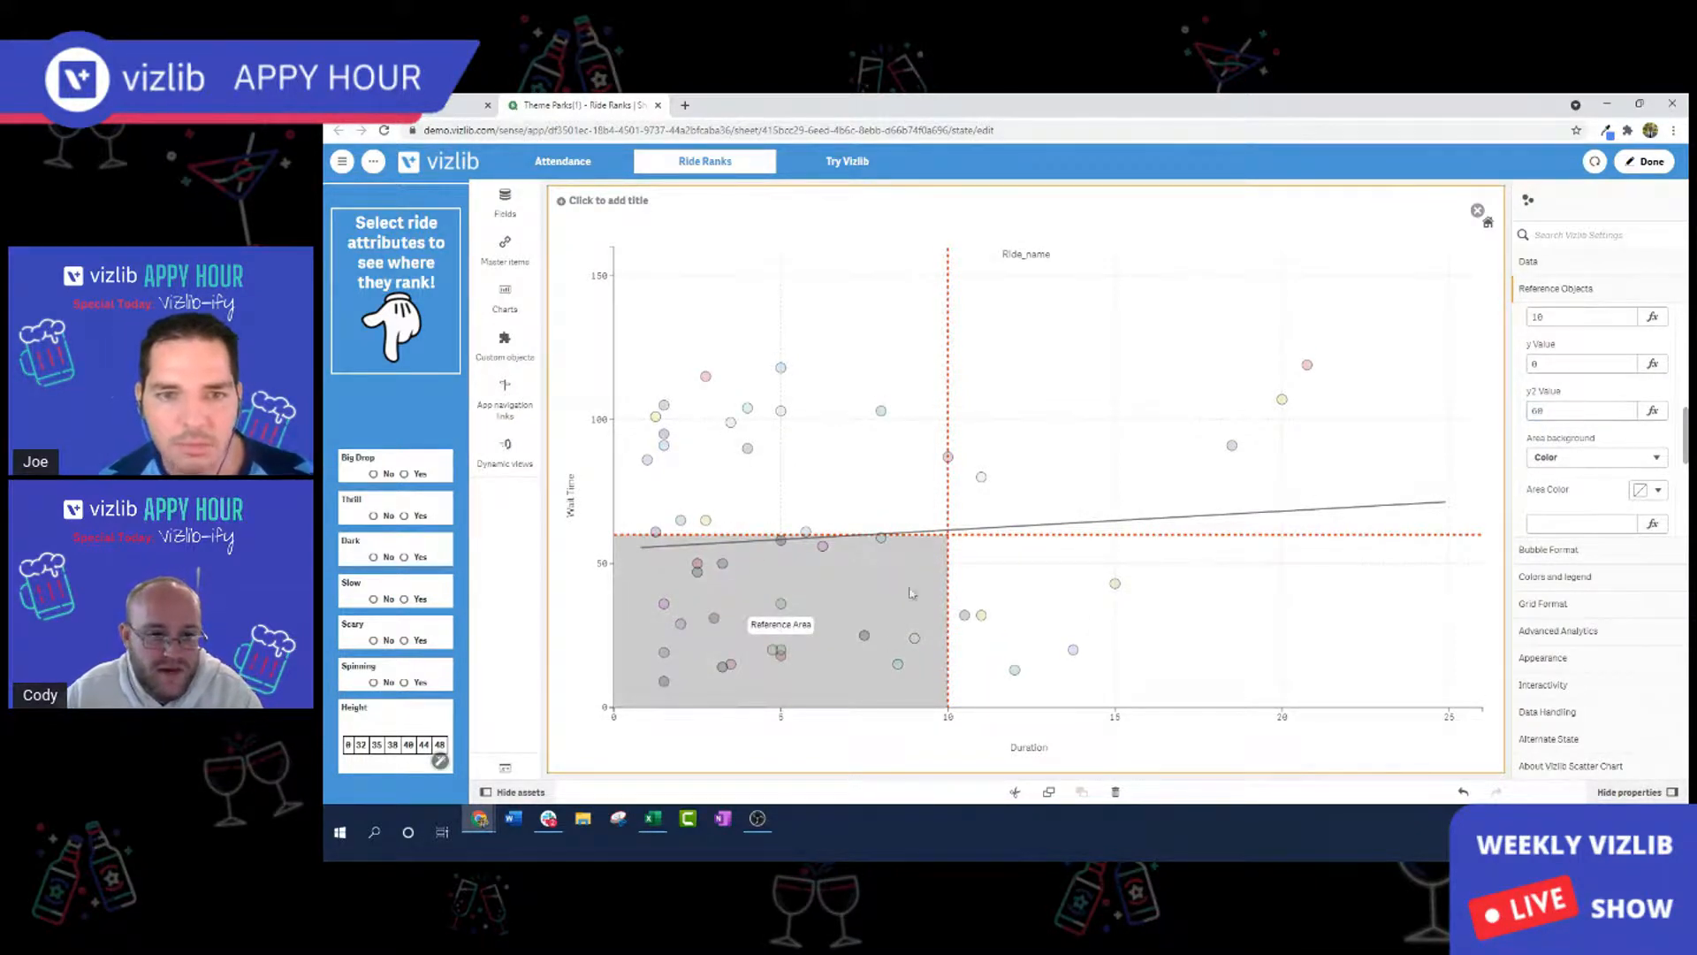
Clear the reference area's label text.
scroll(1583, 486, up, 2)
scroll(1635, 460, up, 5)
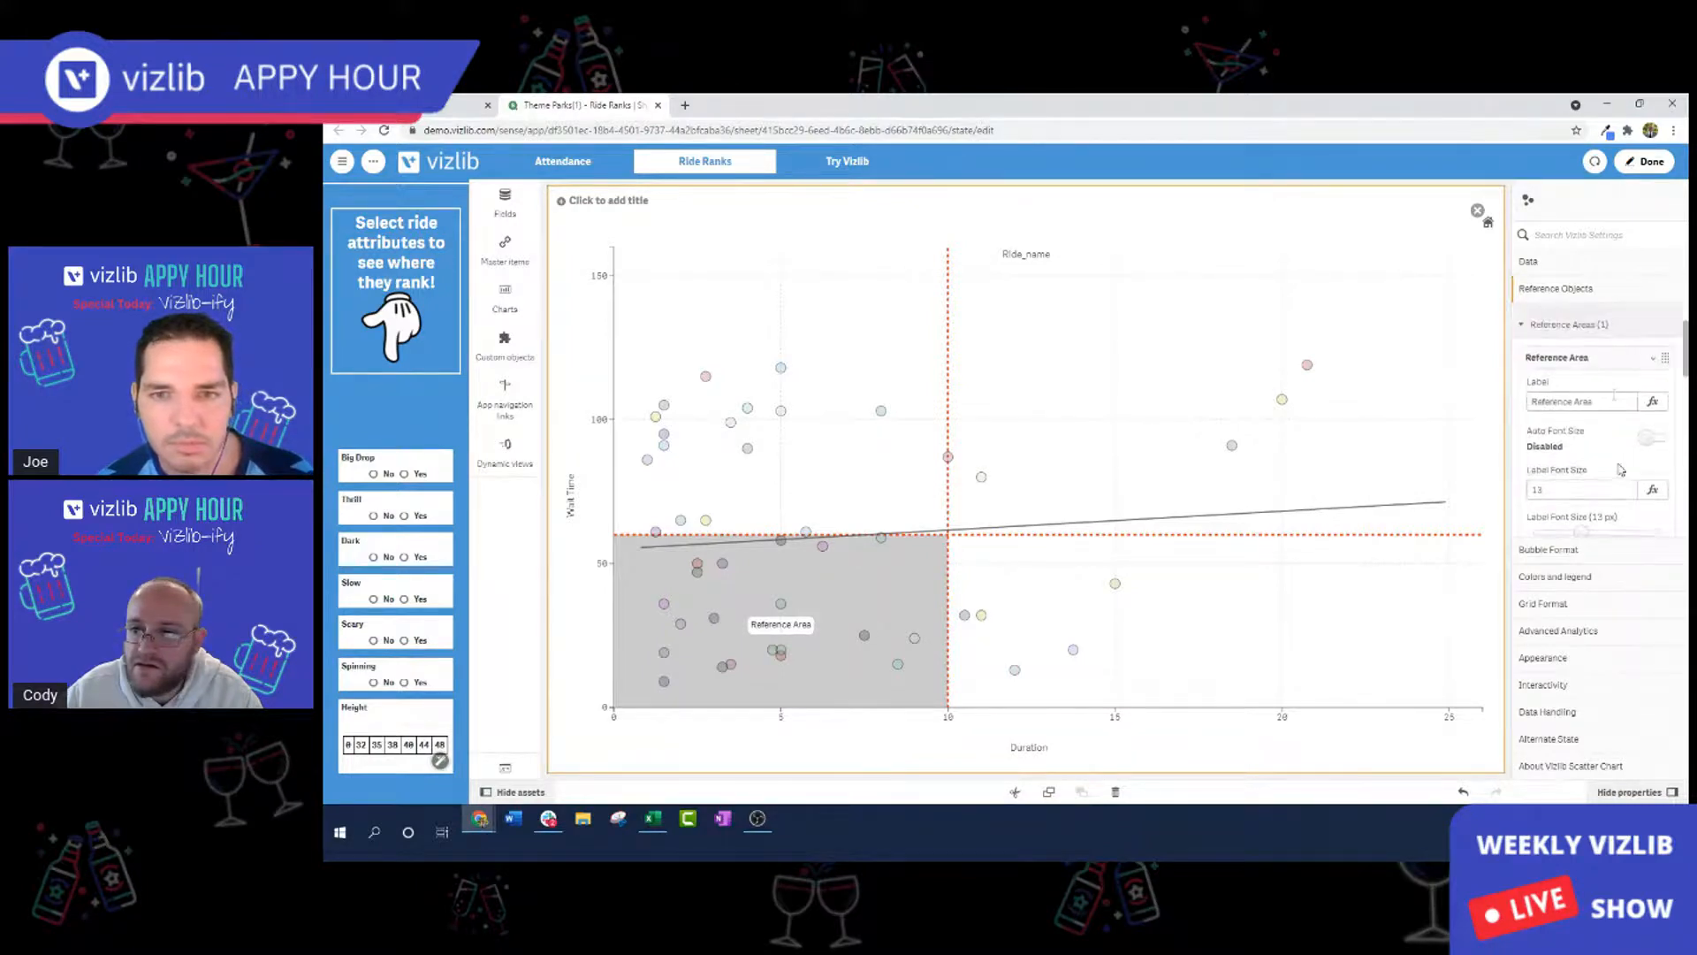
click(1613, 470)
key(BackSpace)
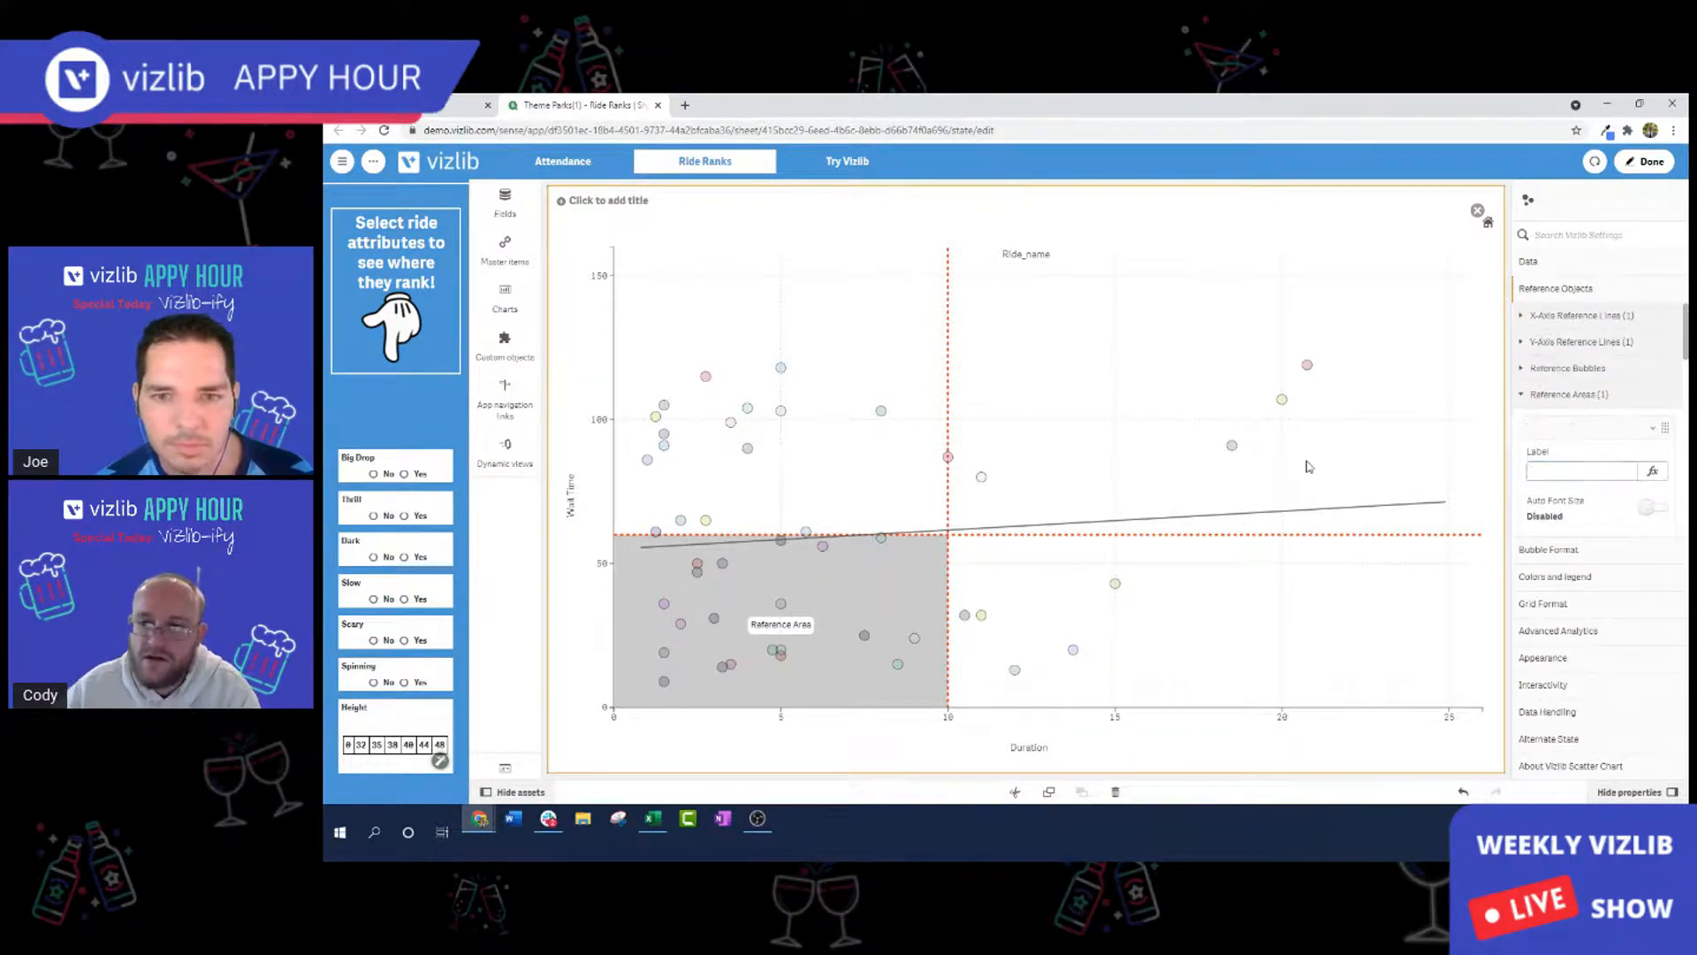
Fill the reference area with green and brighten the shade slightly.
scroll(1645, 447, down, 3)
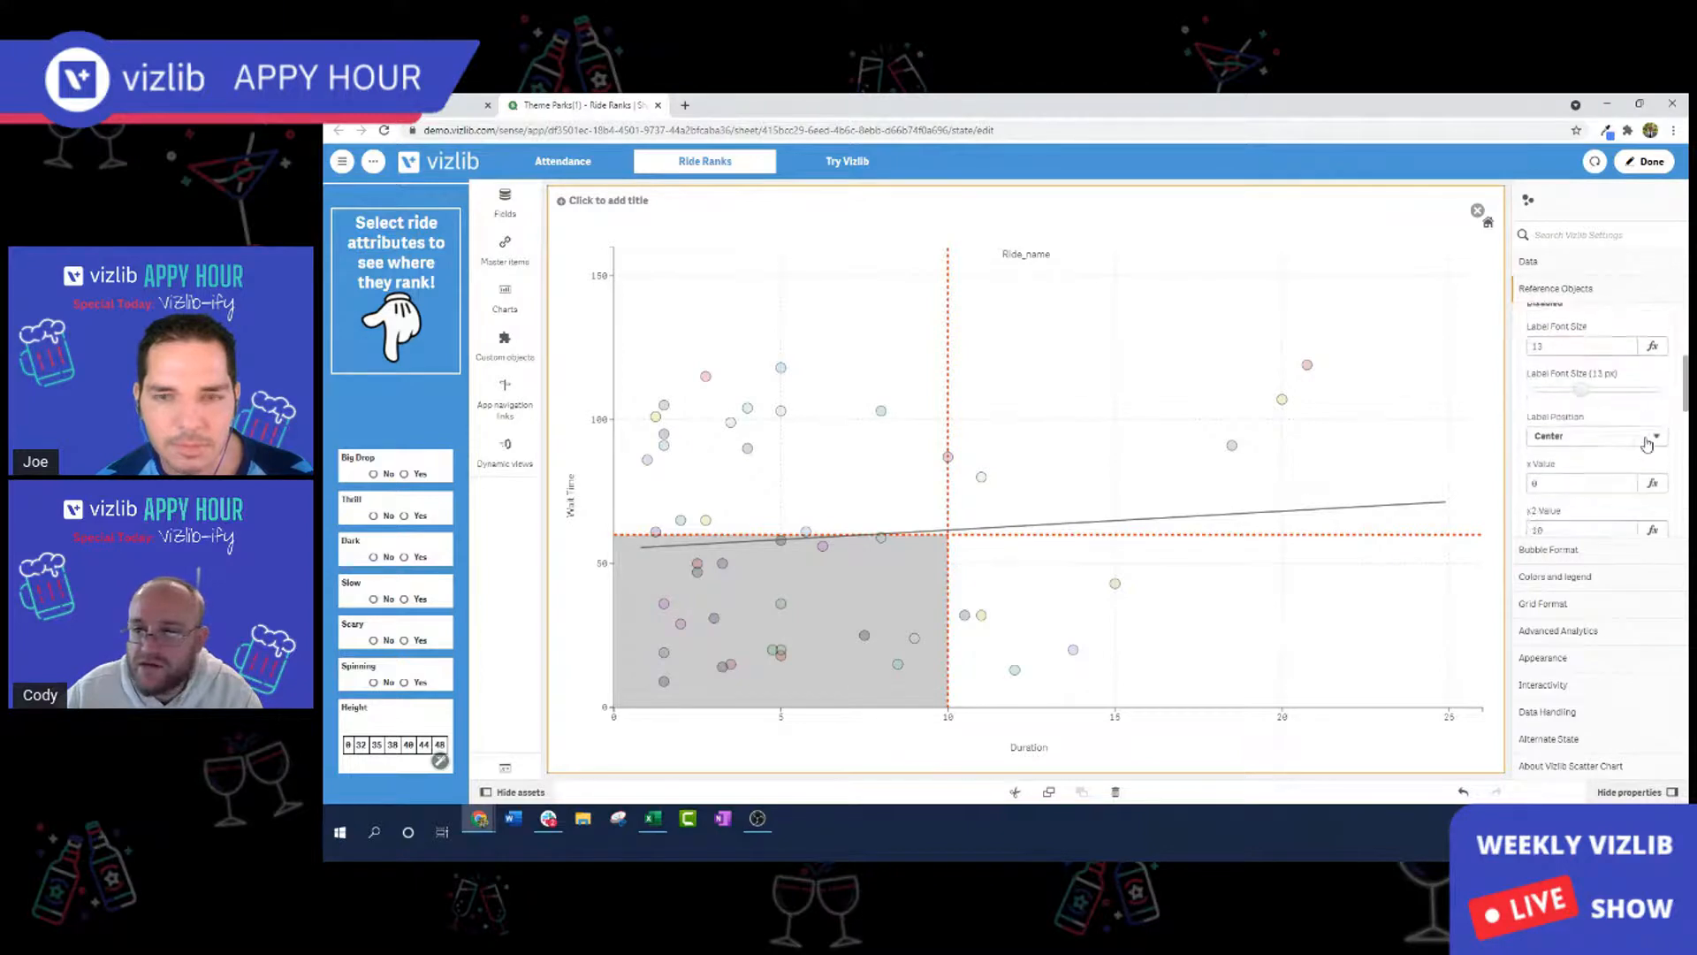
scroll(1646, 442, up, 2)
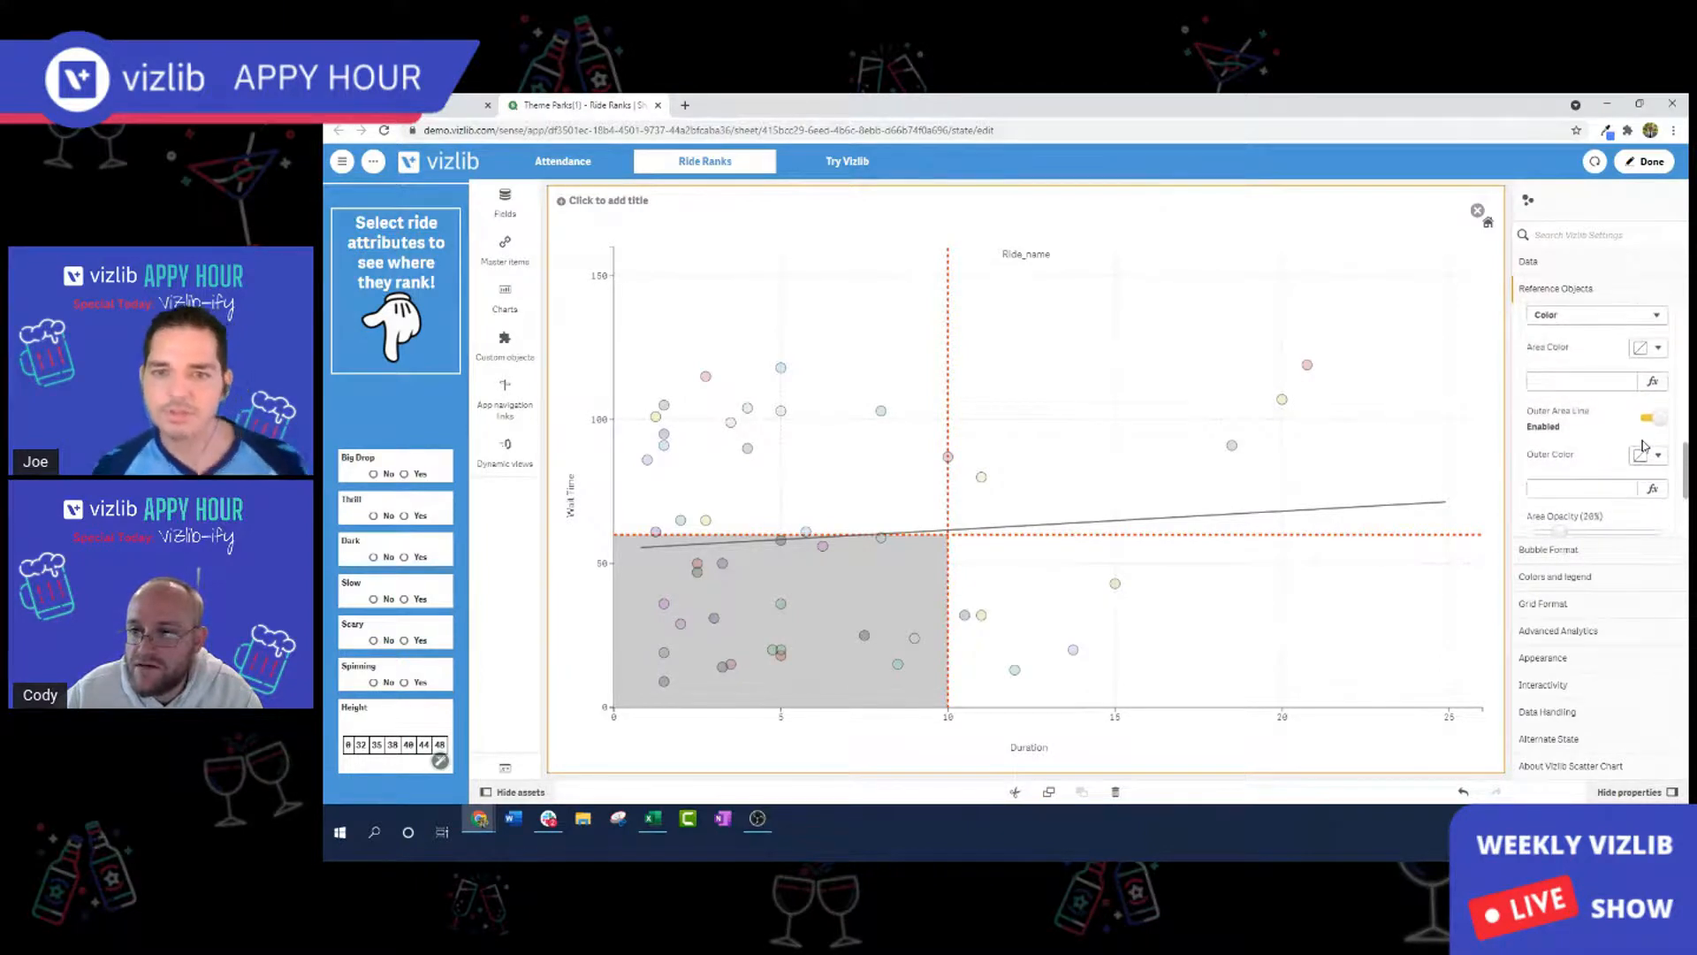
click(1661, 419)
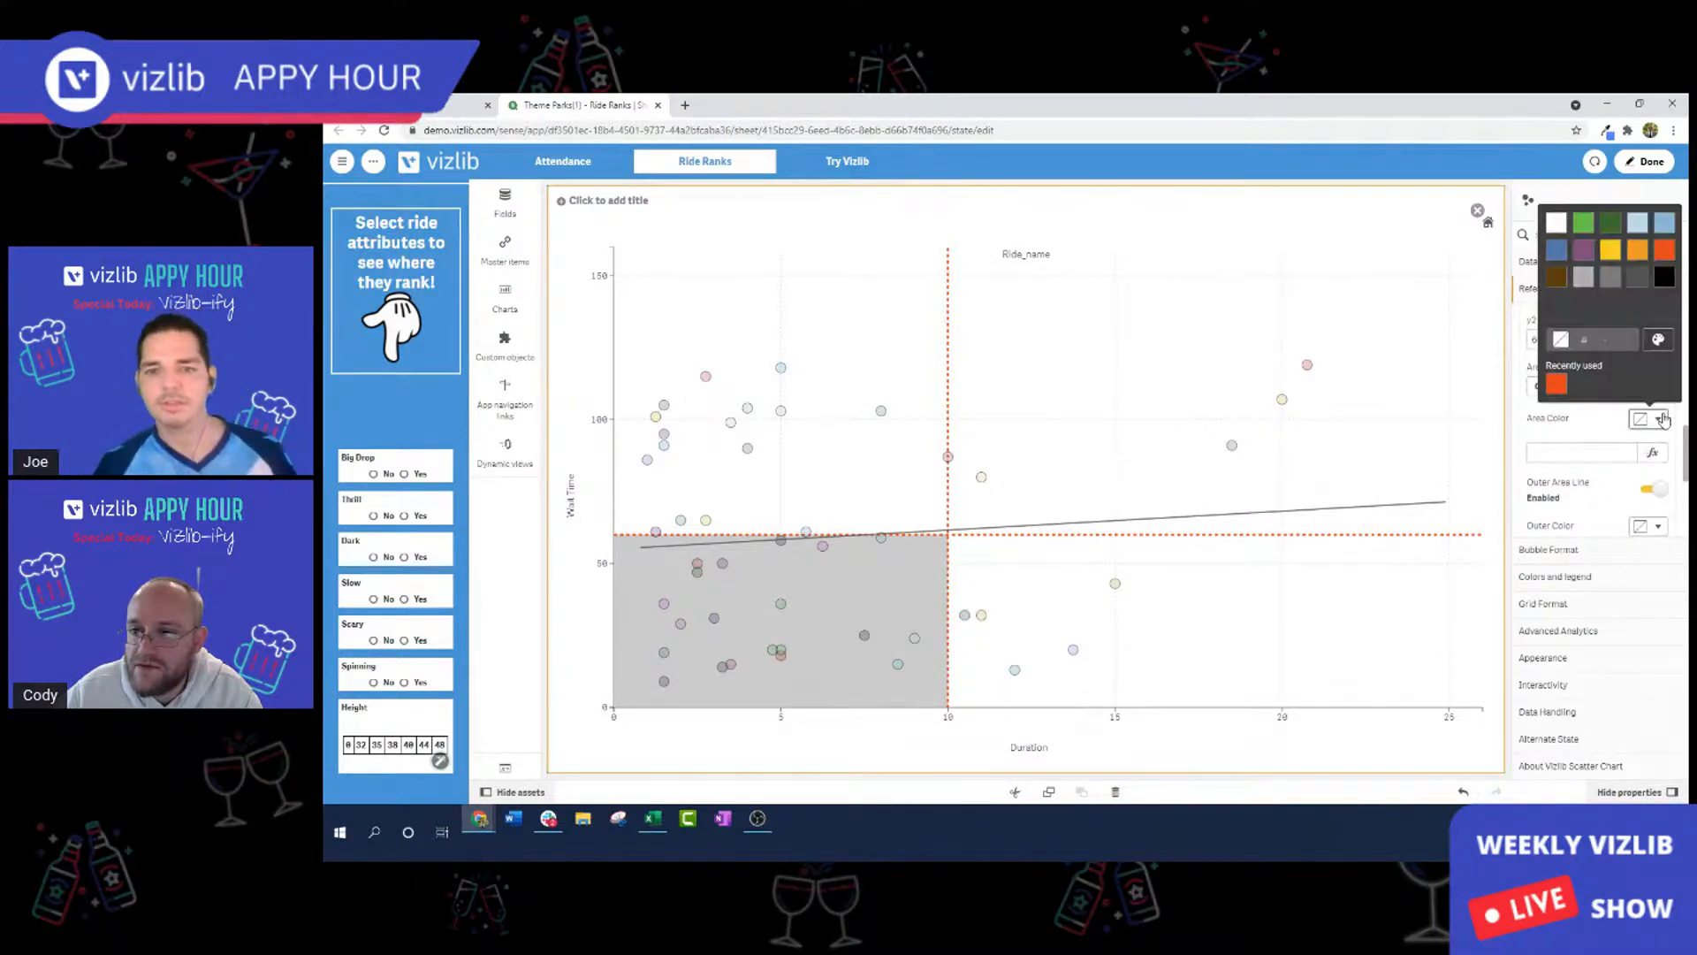
click(1584, 221)
click(1661, 341)
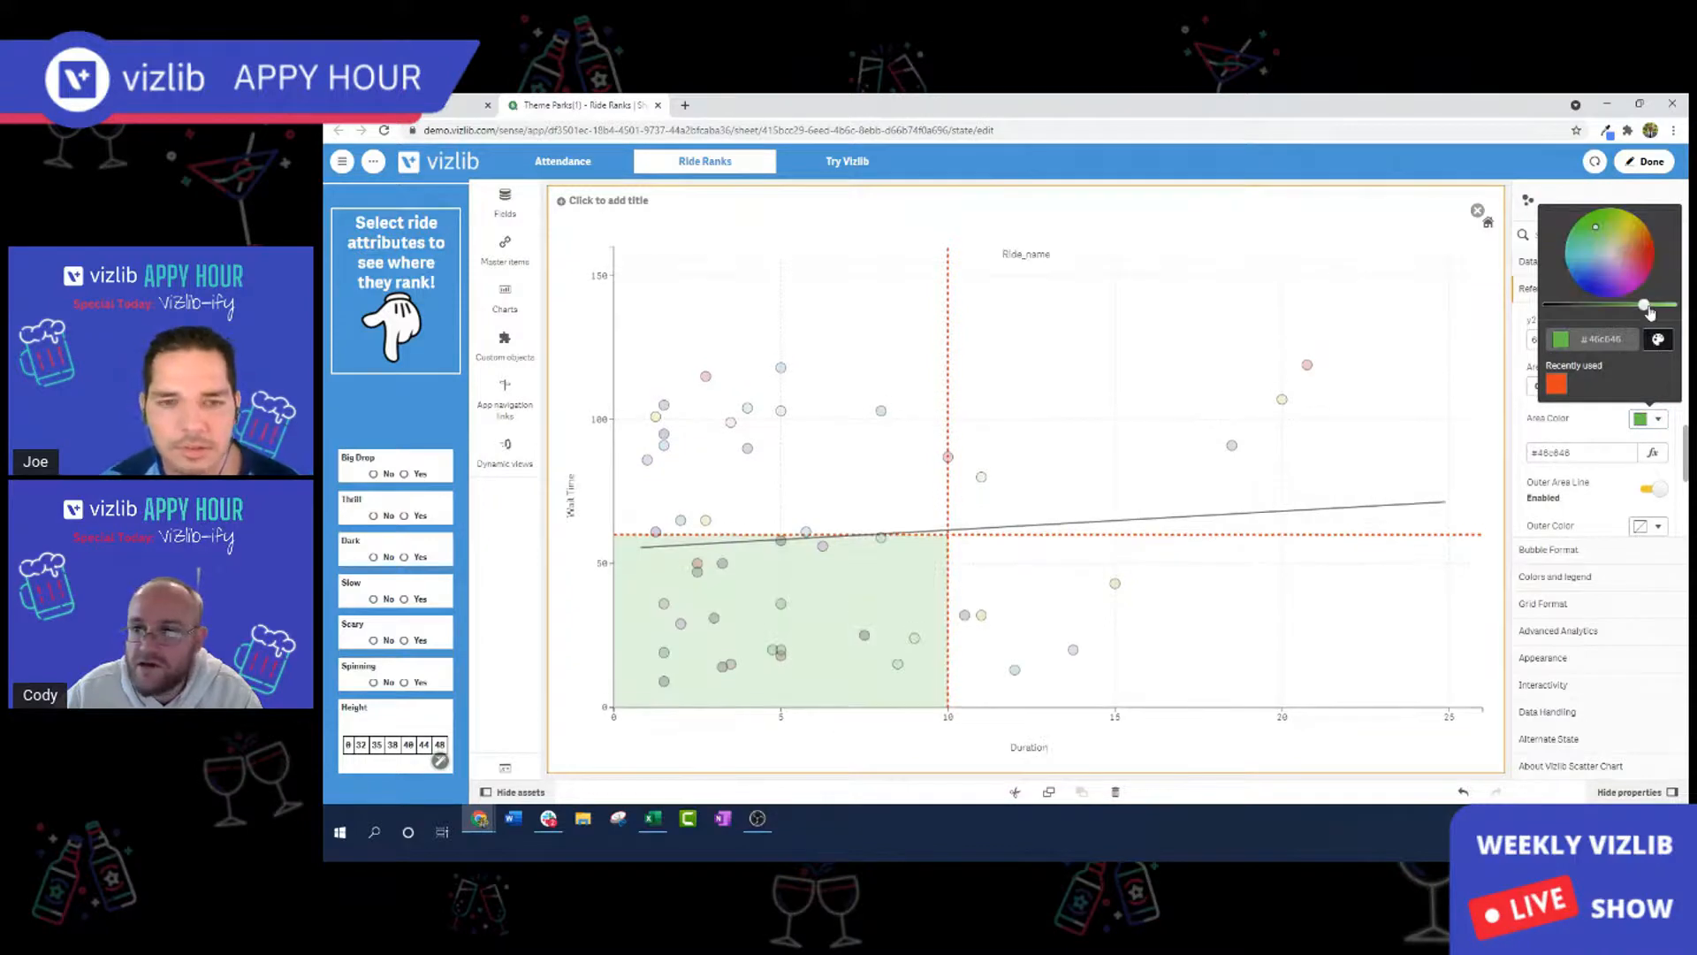
drag(1644, 304, 1656, 304)
click(1611, 420)
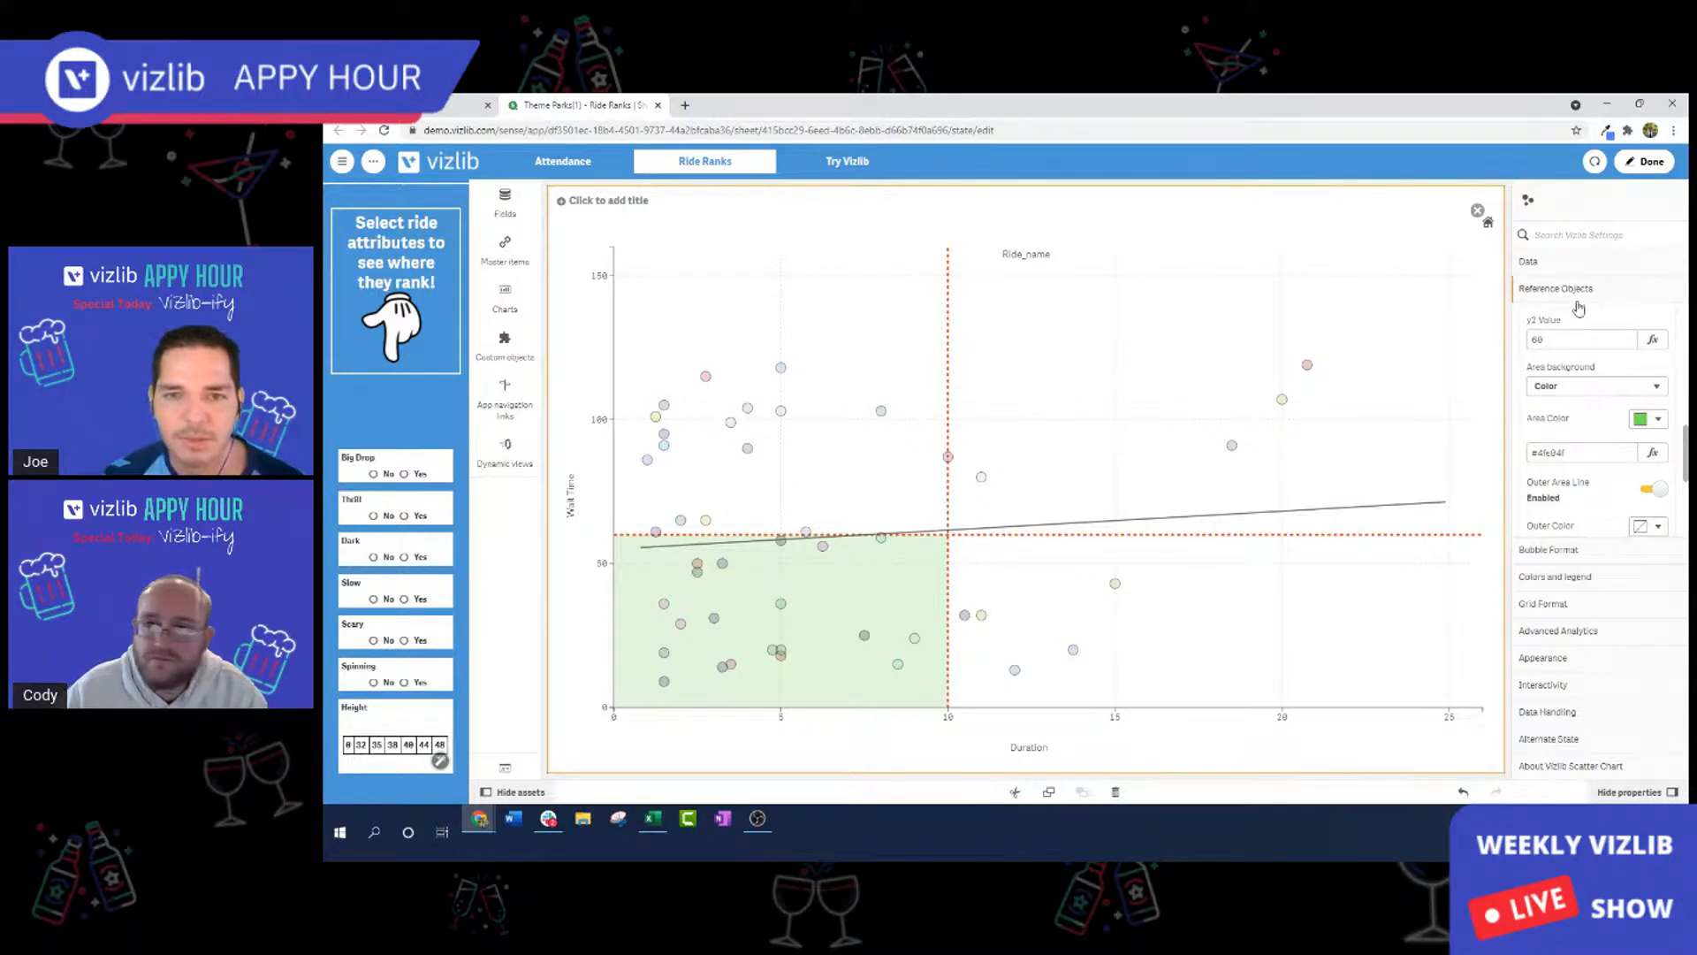
Add the Park field as an alternative dimension of the scatter chart.
click(1573, 293)
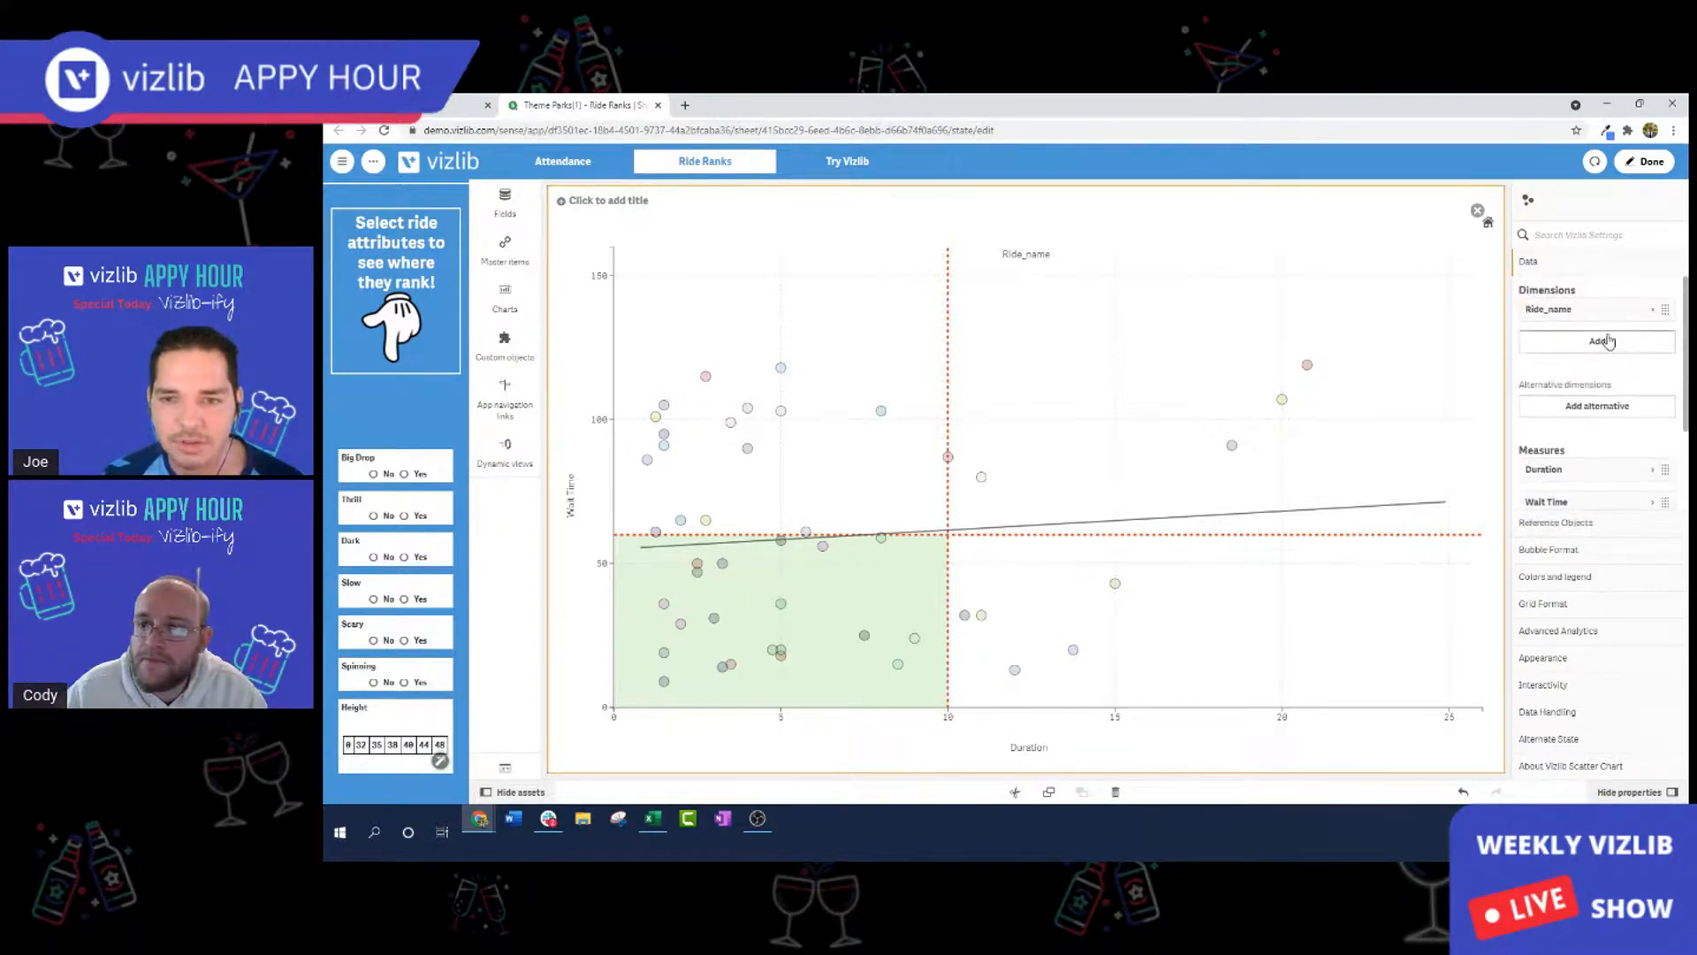
click(1611, 406)
click(1598, 443)
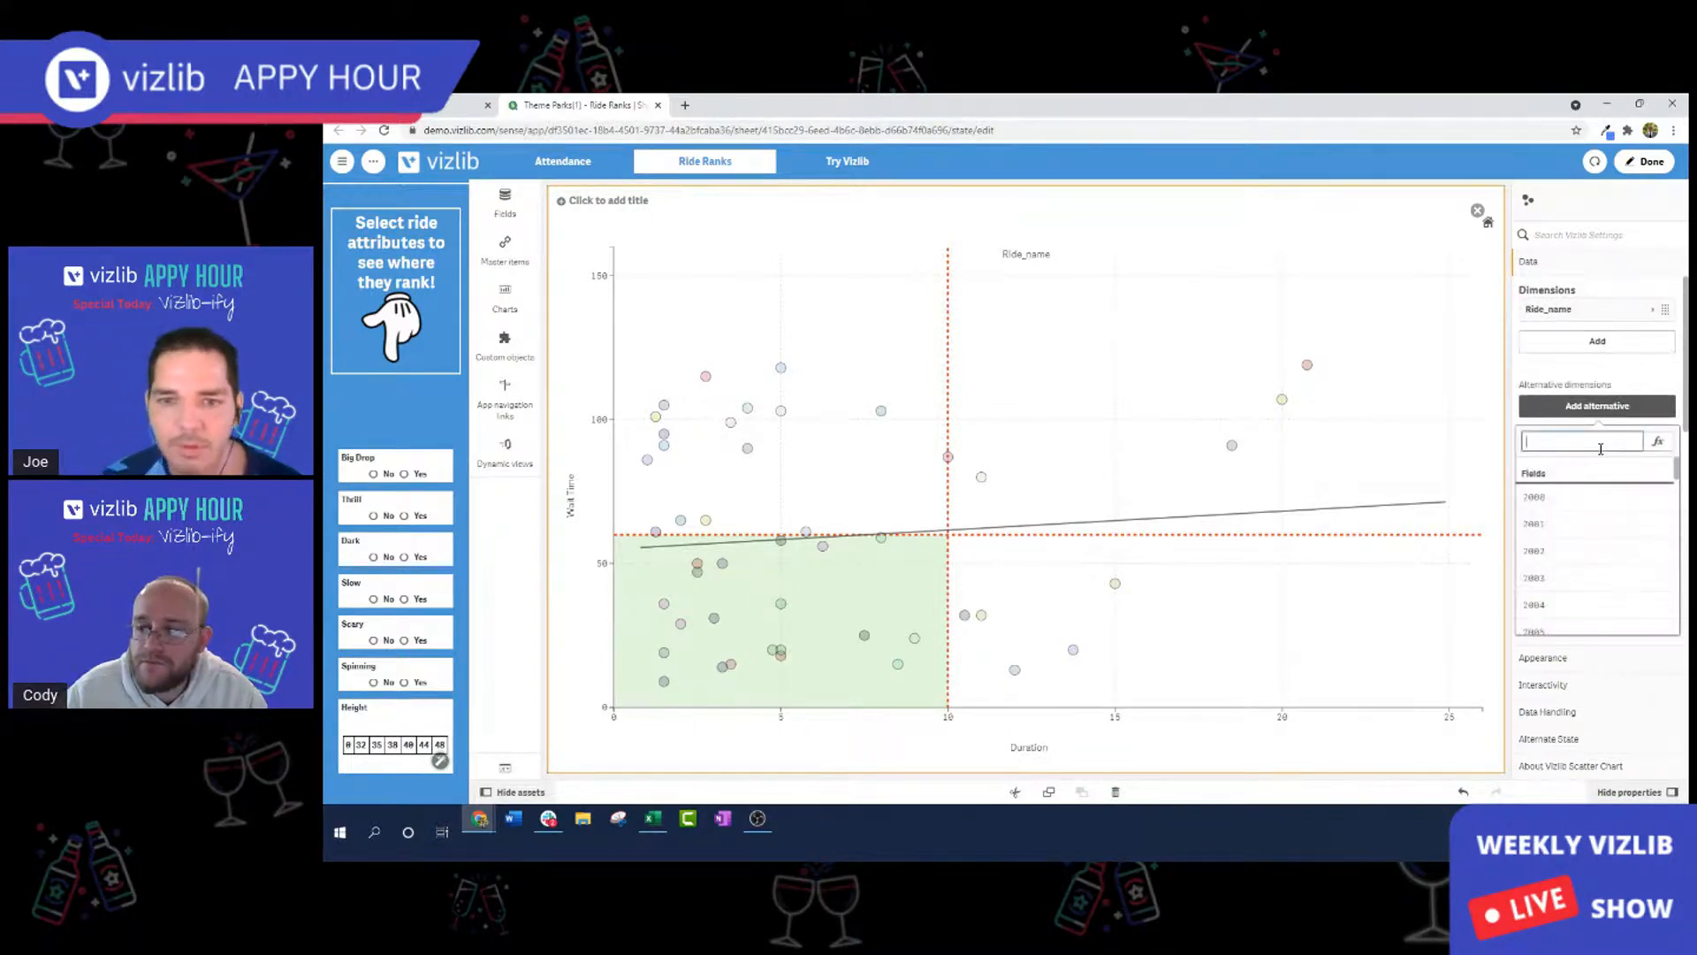
text(par)
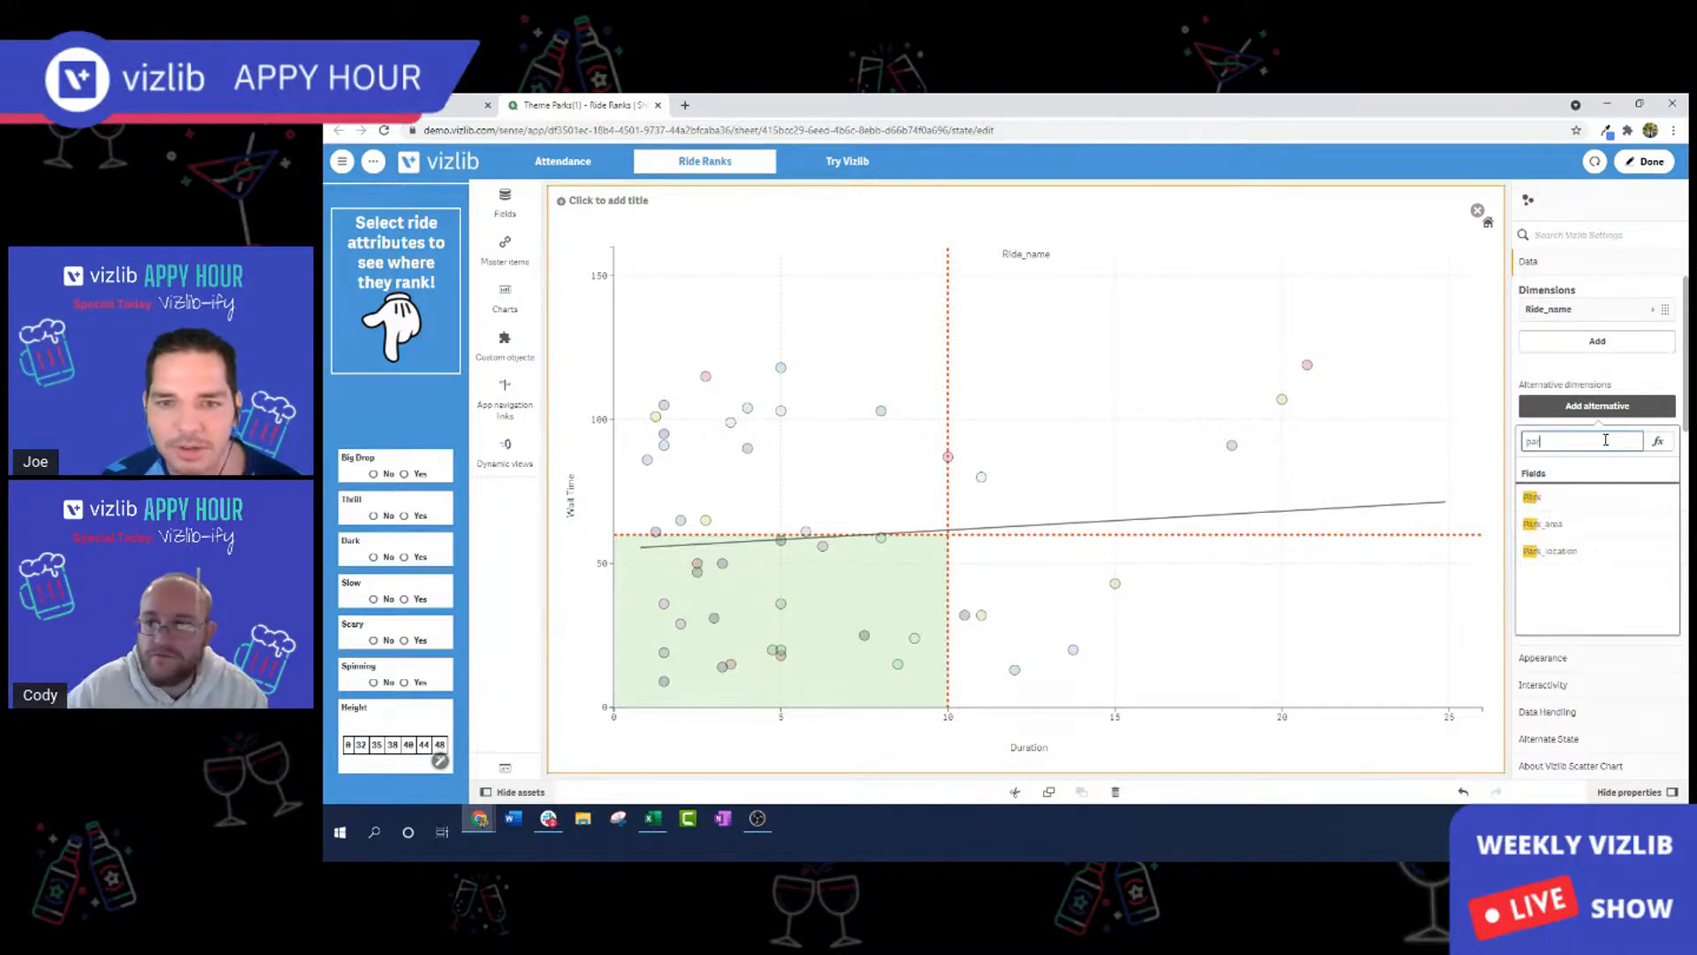
click(1591, 500)
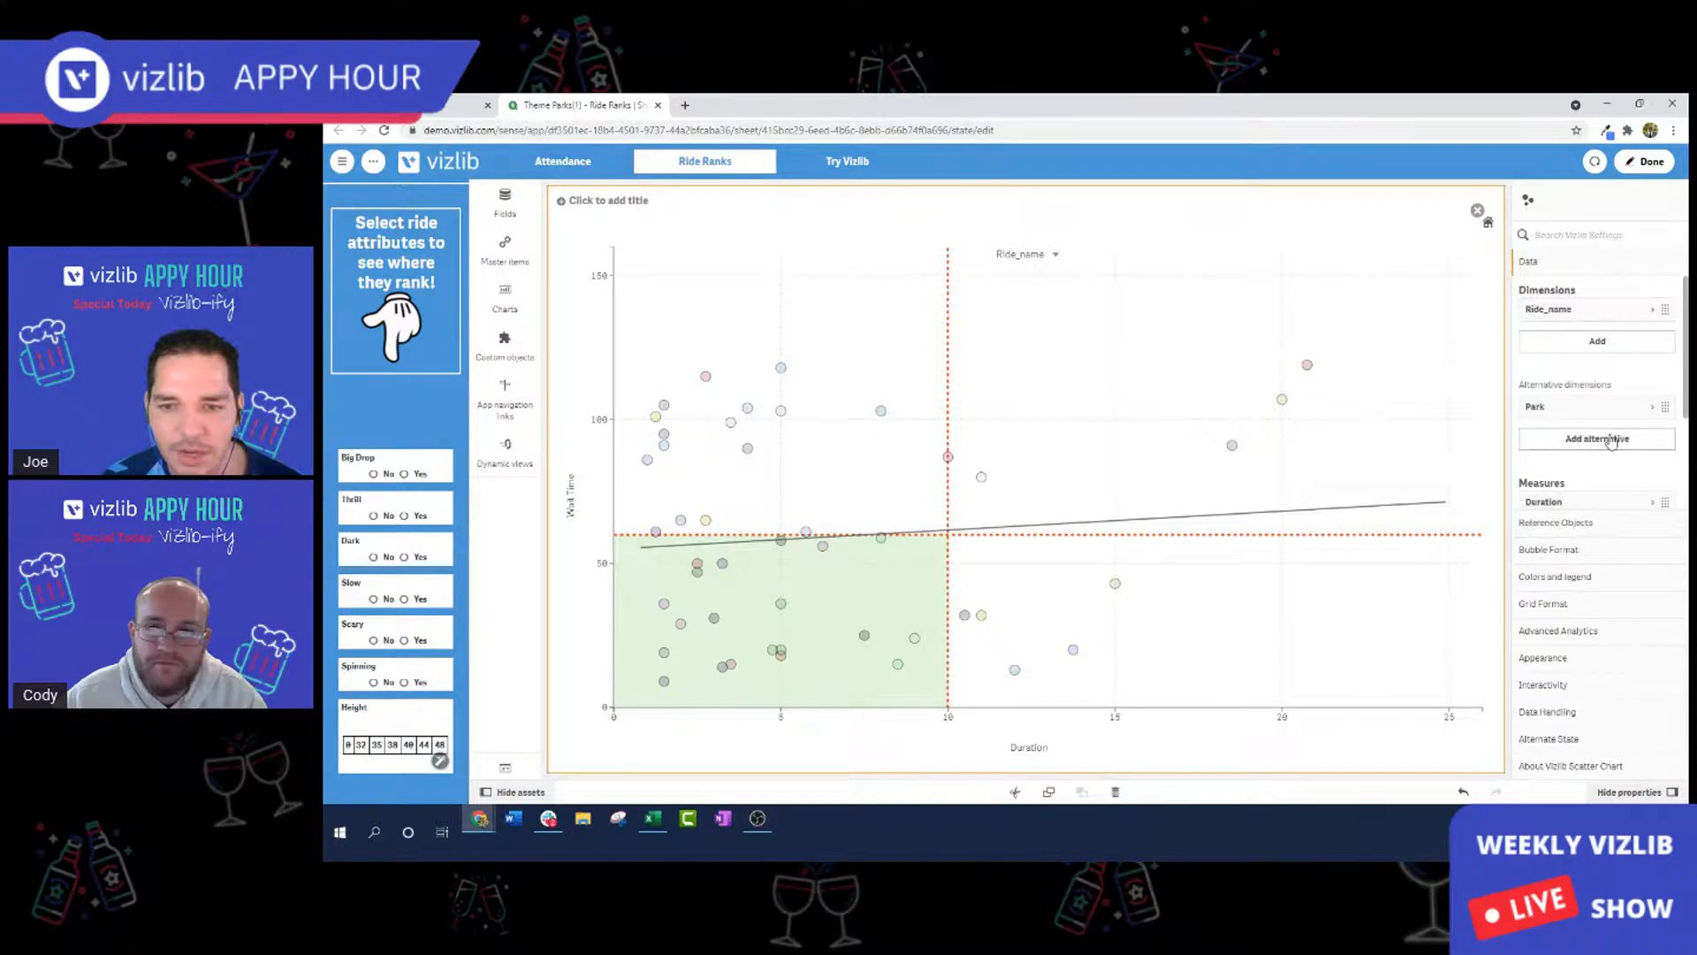
Finish editing the sheet and switch the chart's dimension from Ride_name to Park.
click(1645, 161)
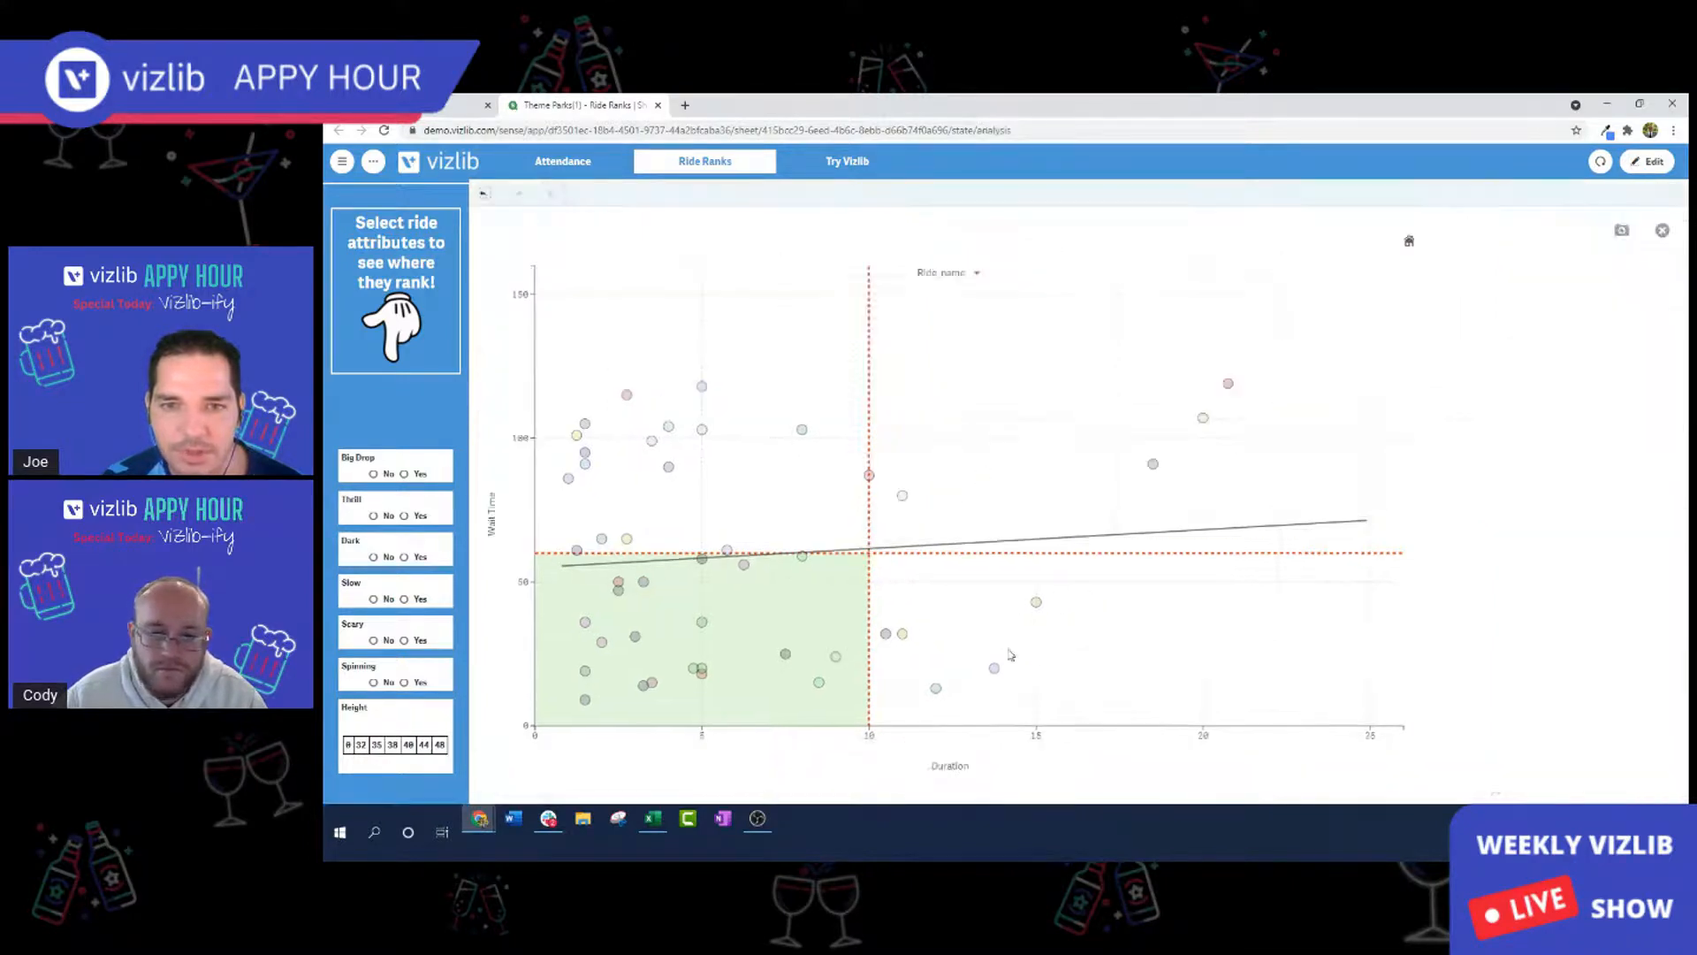
click(970, 275)
click(946, 333)
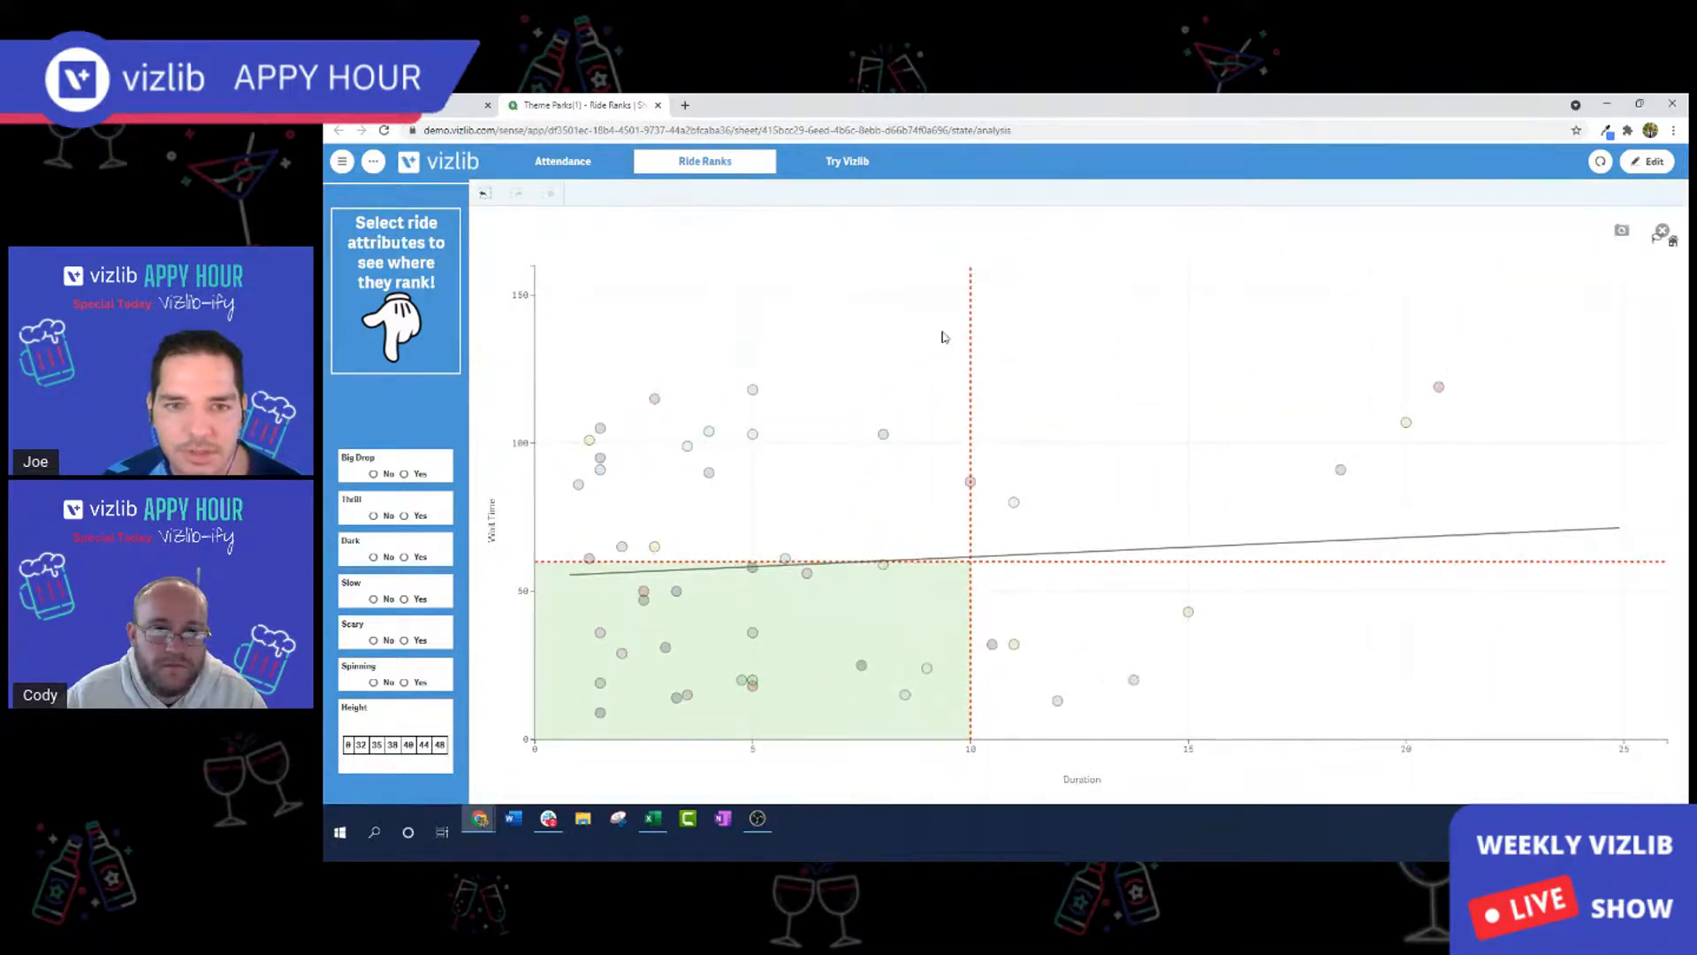
Reopen the sheet for editing, examine the Park bubble and the chart's dimensions and measures, and leave edit mode.
click(1646, 161)
click(1600, 510)
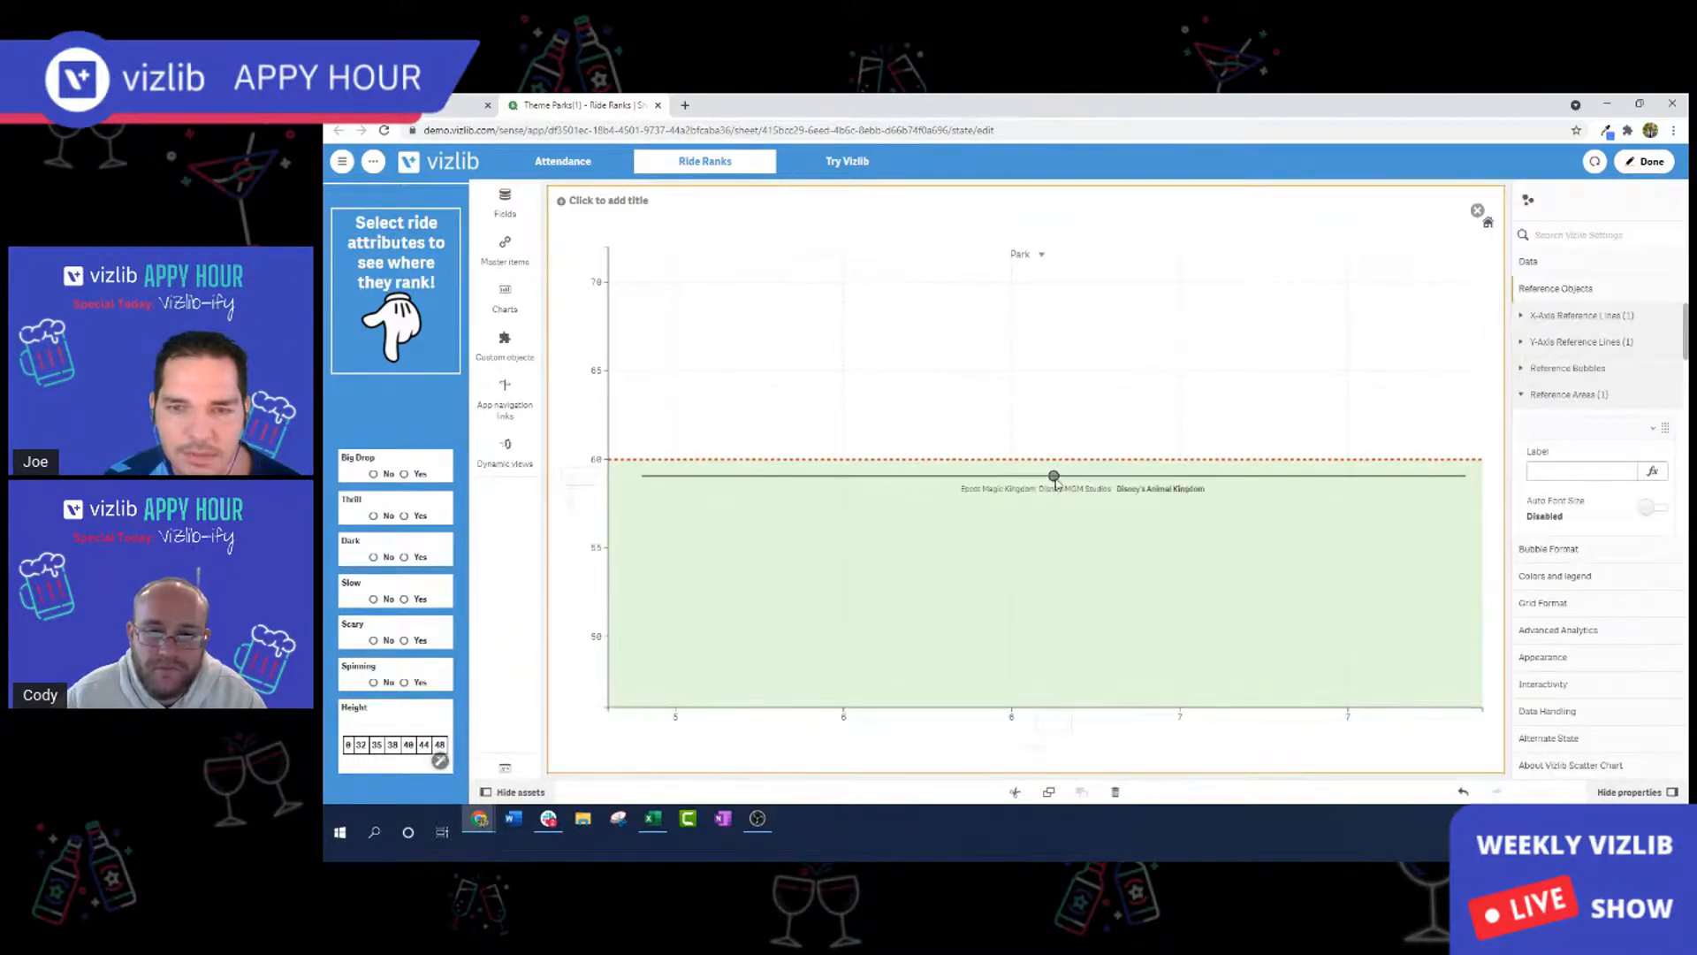
mouse_move(1054, 480)
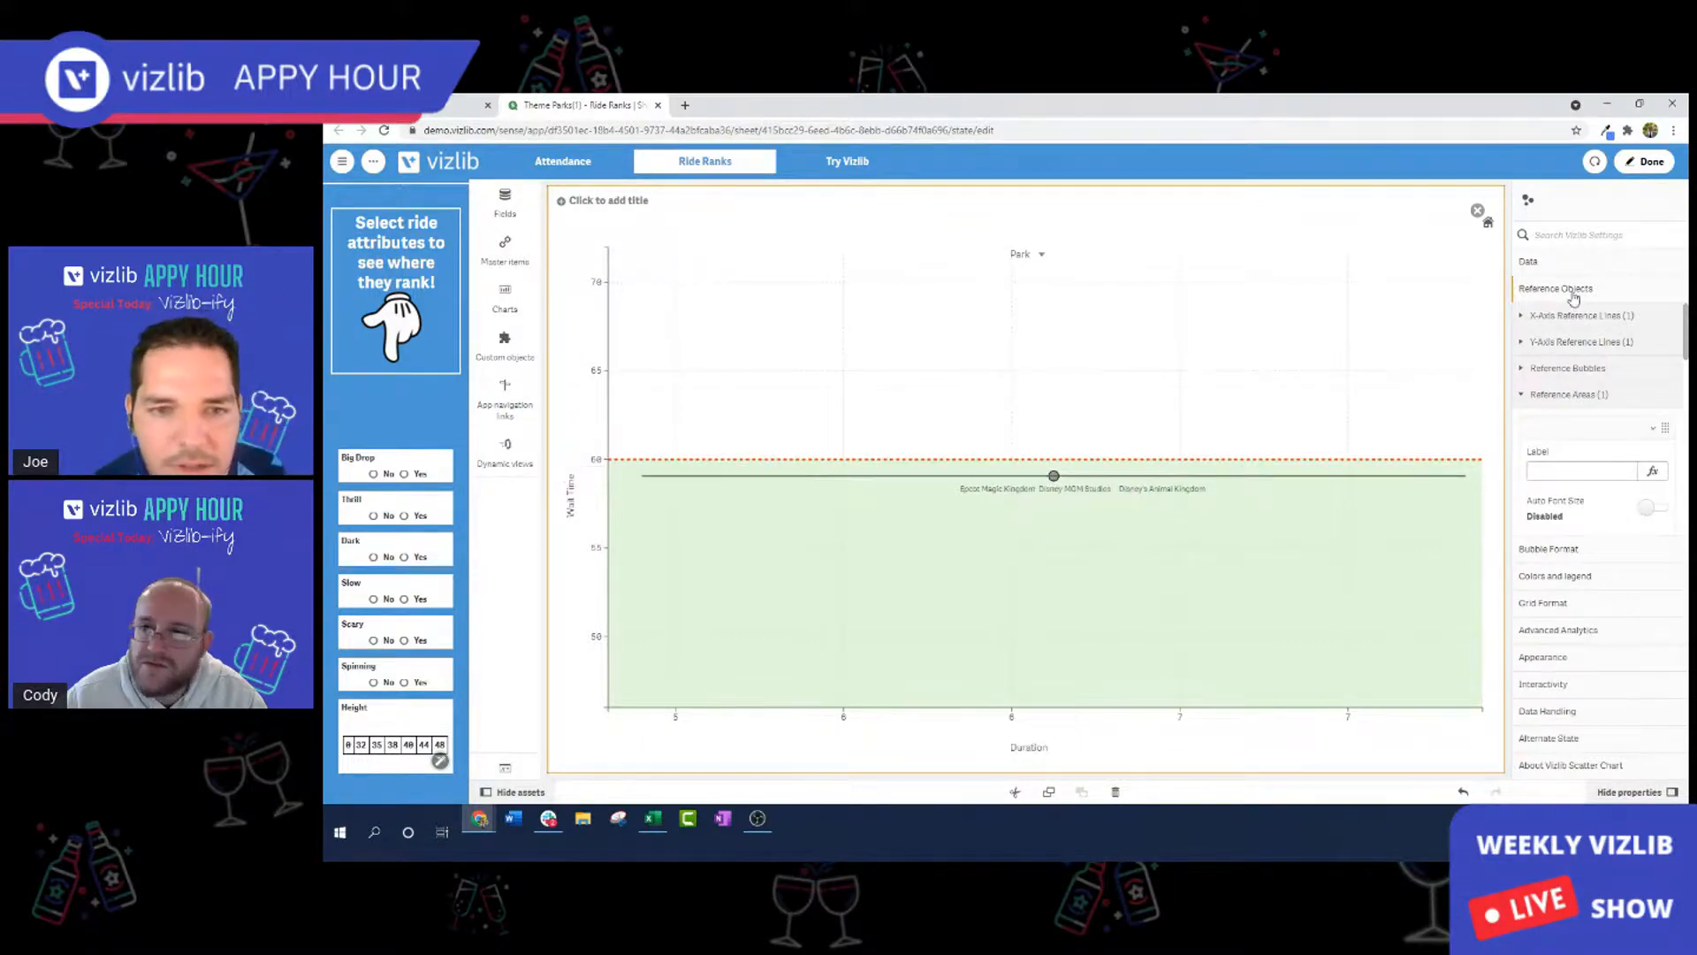
click(1569, 263)
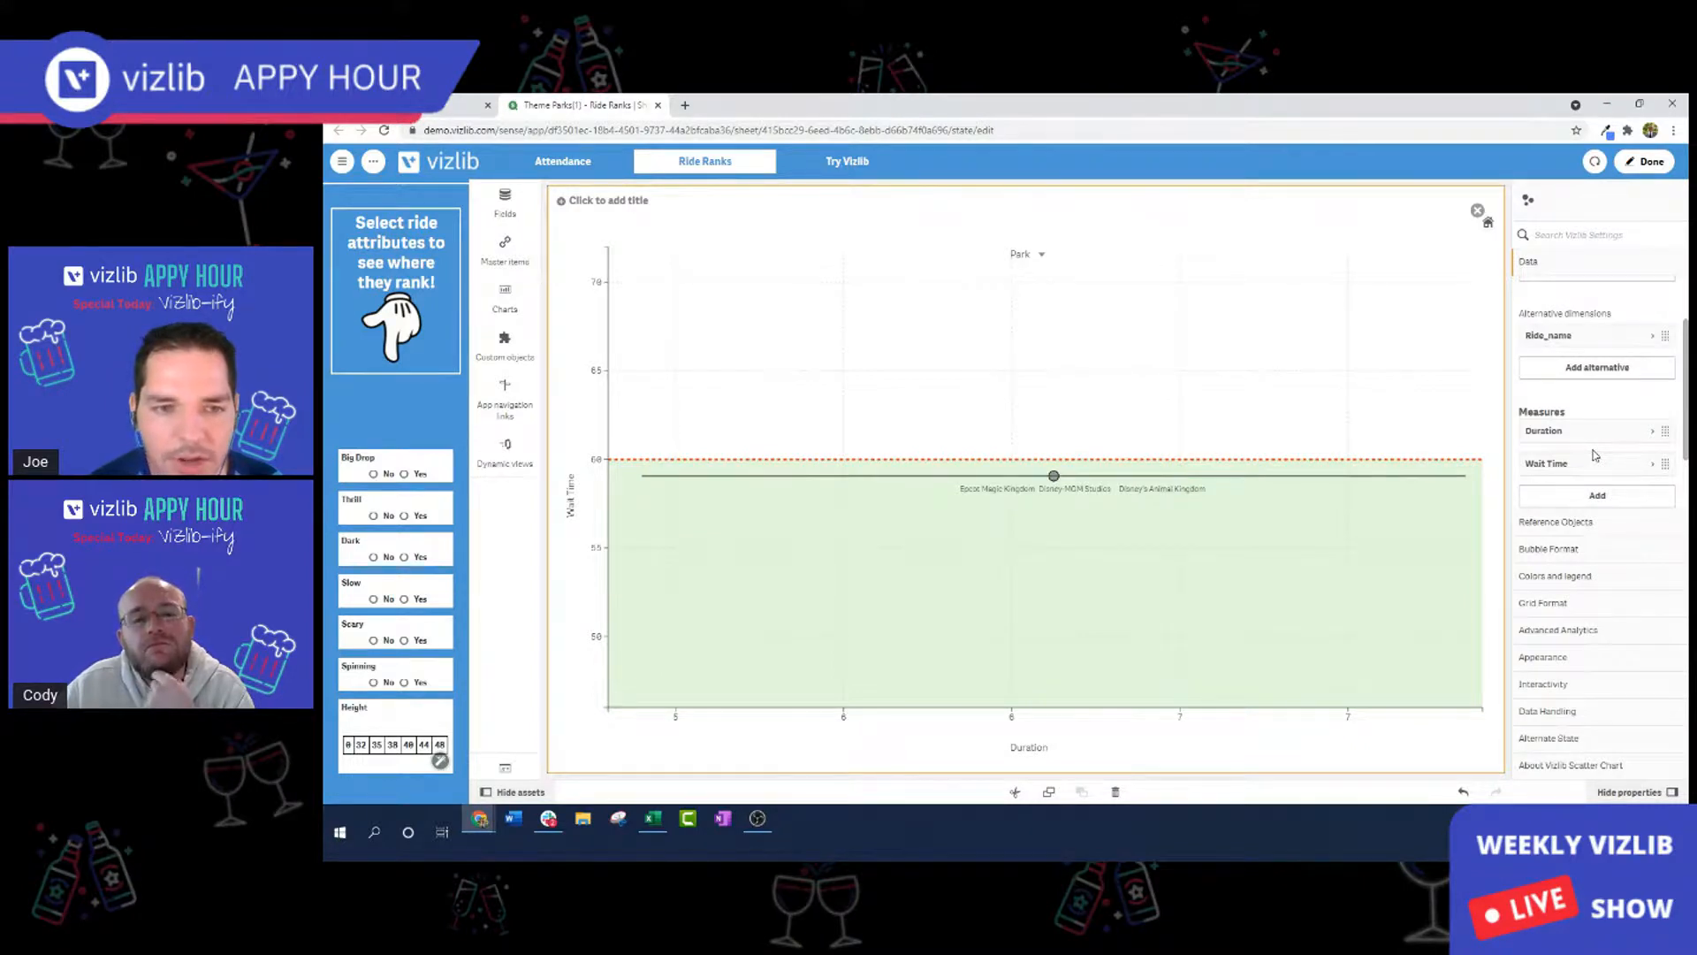
click(1646, 161)
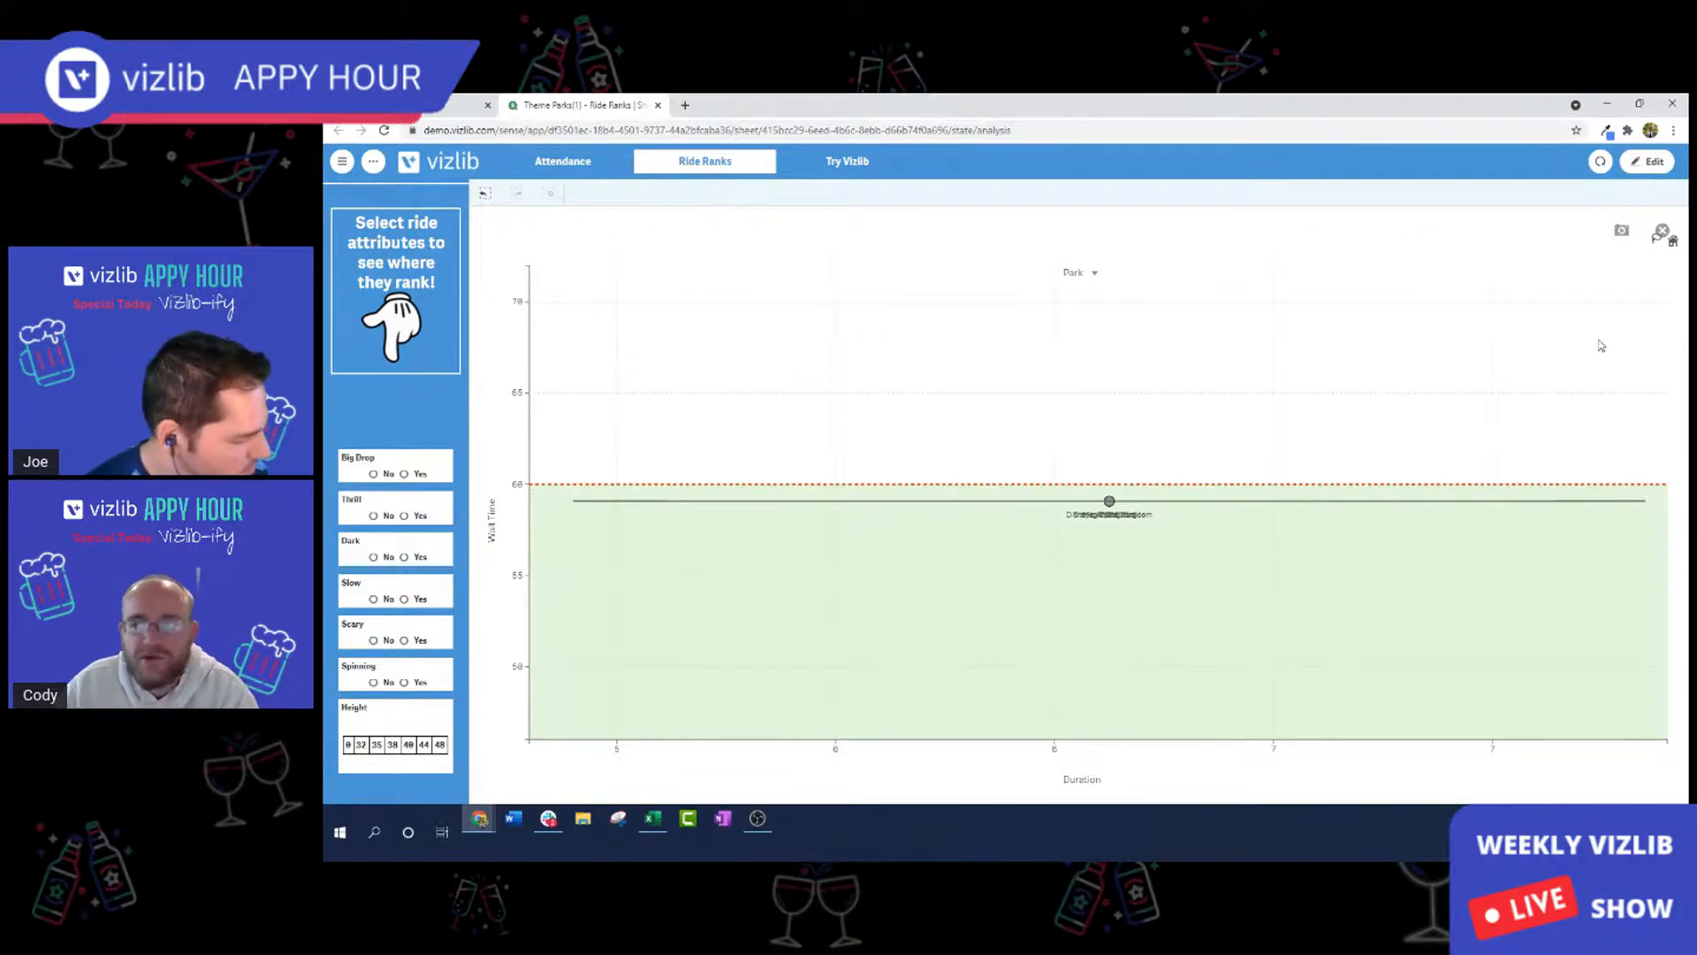
Change the scatter chart's Park dimension to the Park_location field, finish editing the sheet and close the full-screen chart view.
click(1653, 164)
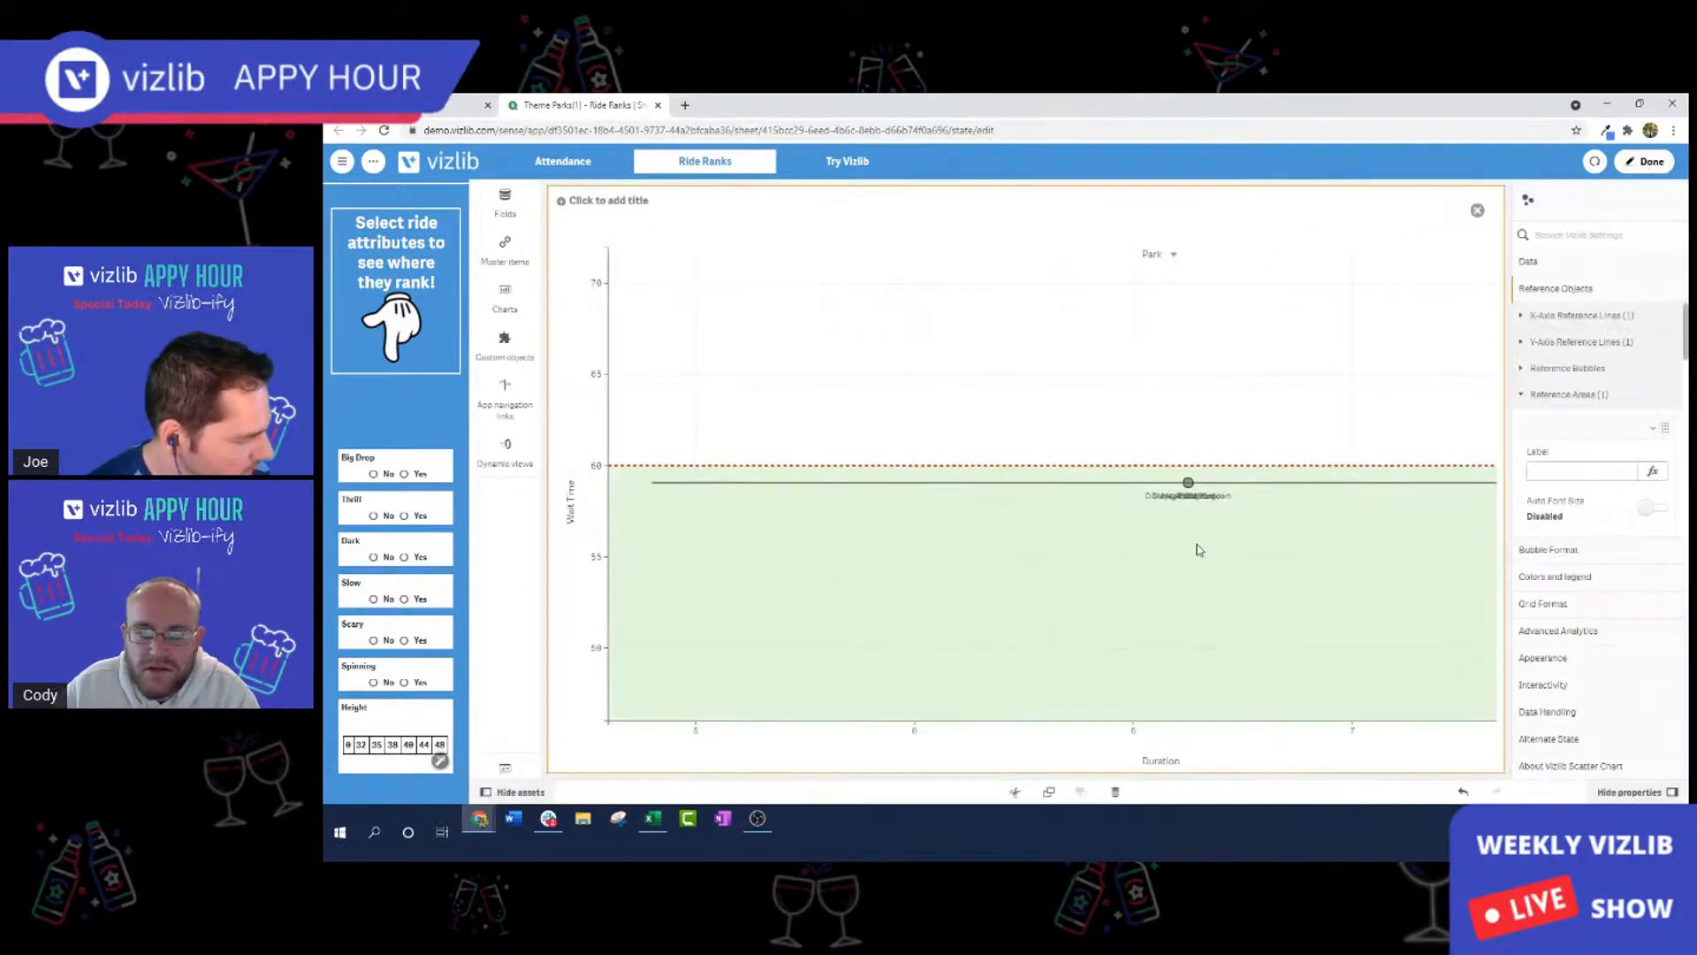
click(1565, 308)
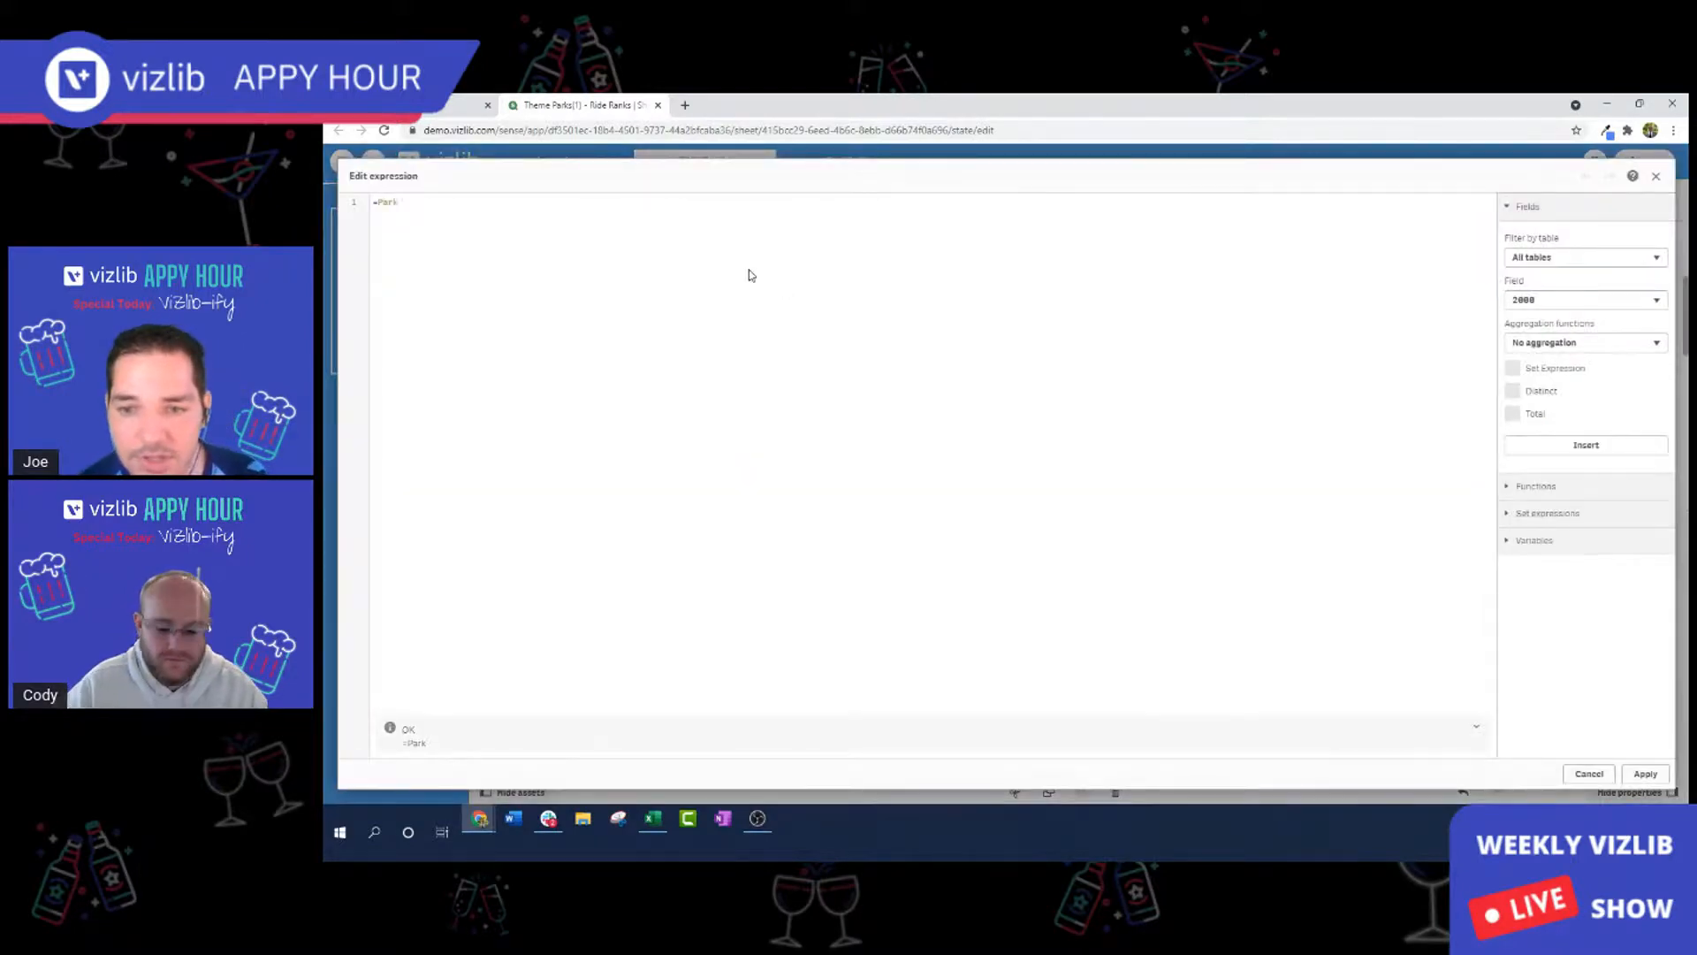
key(BackSpace)
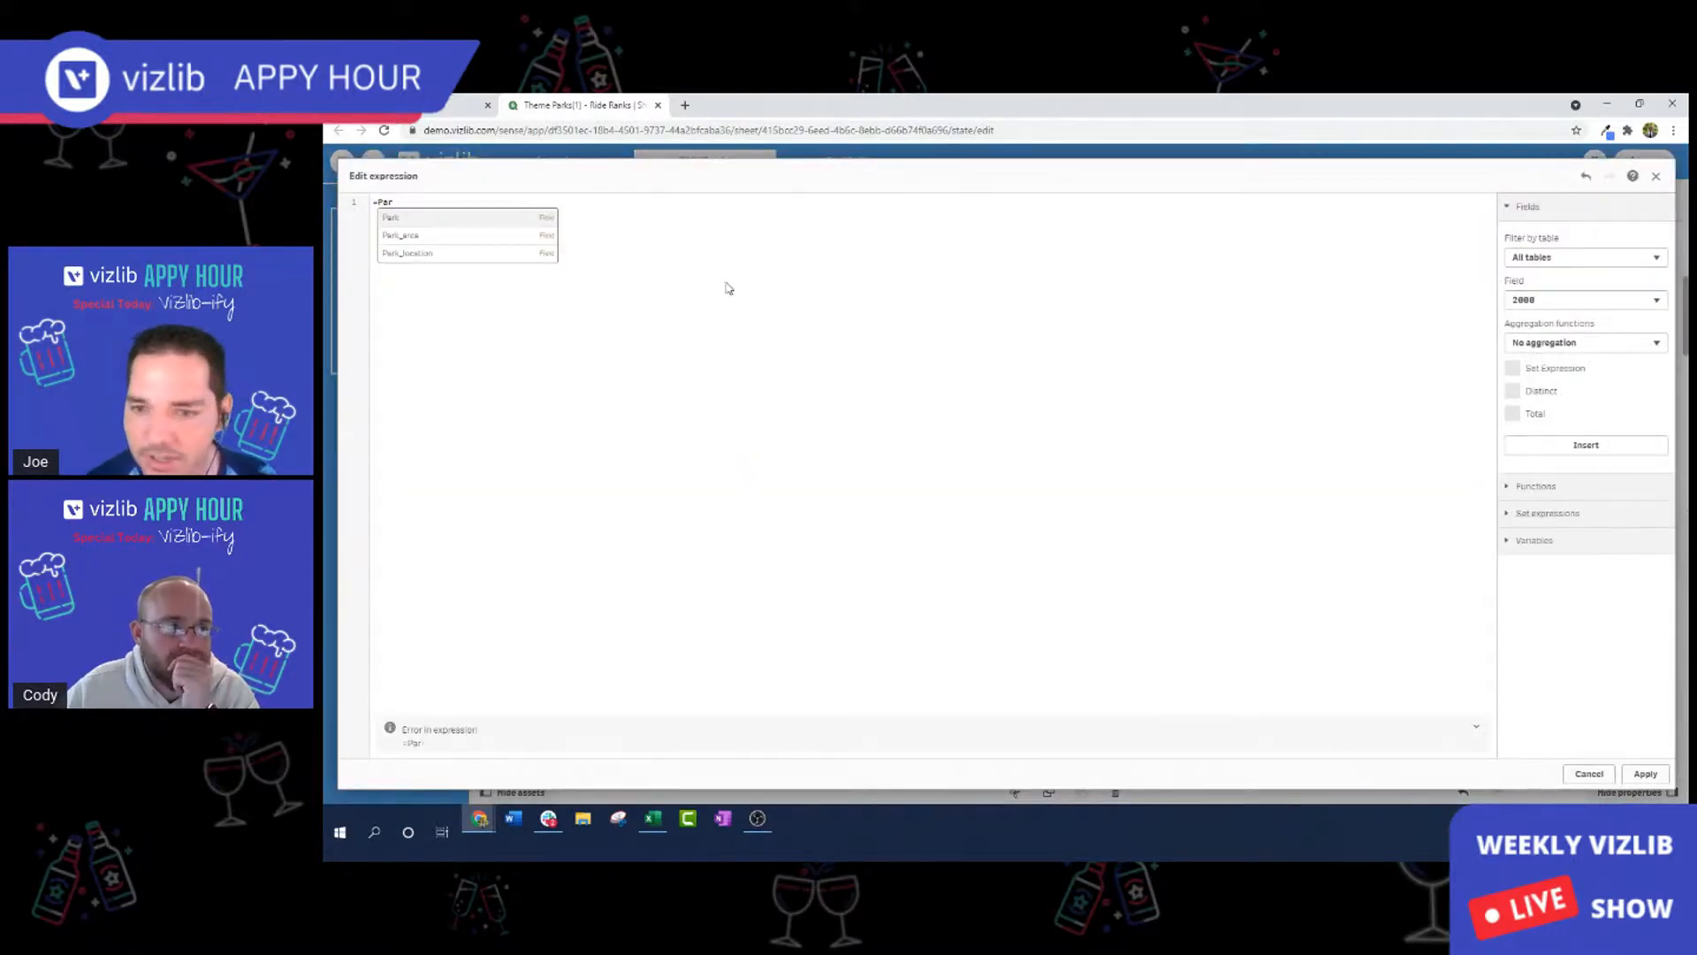
click(492, 255)
click(1646, 774)
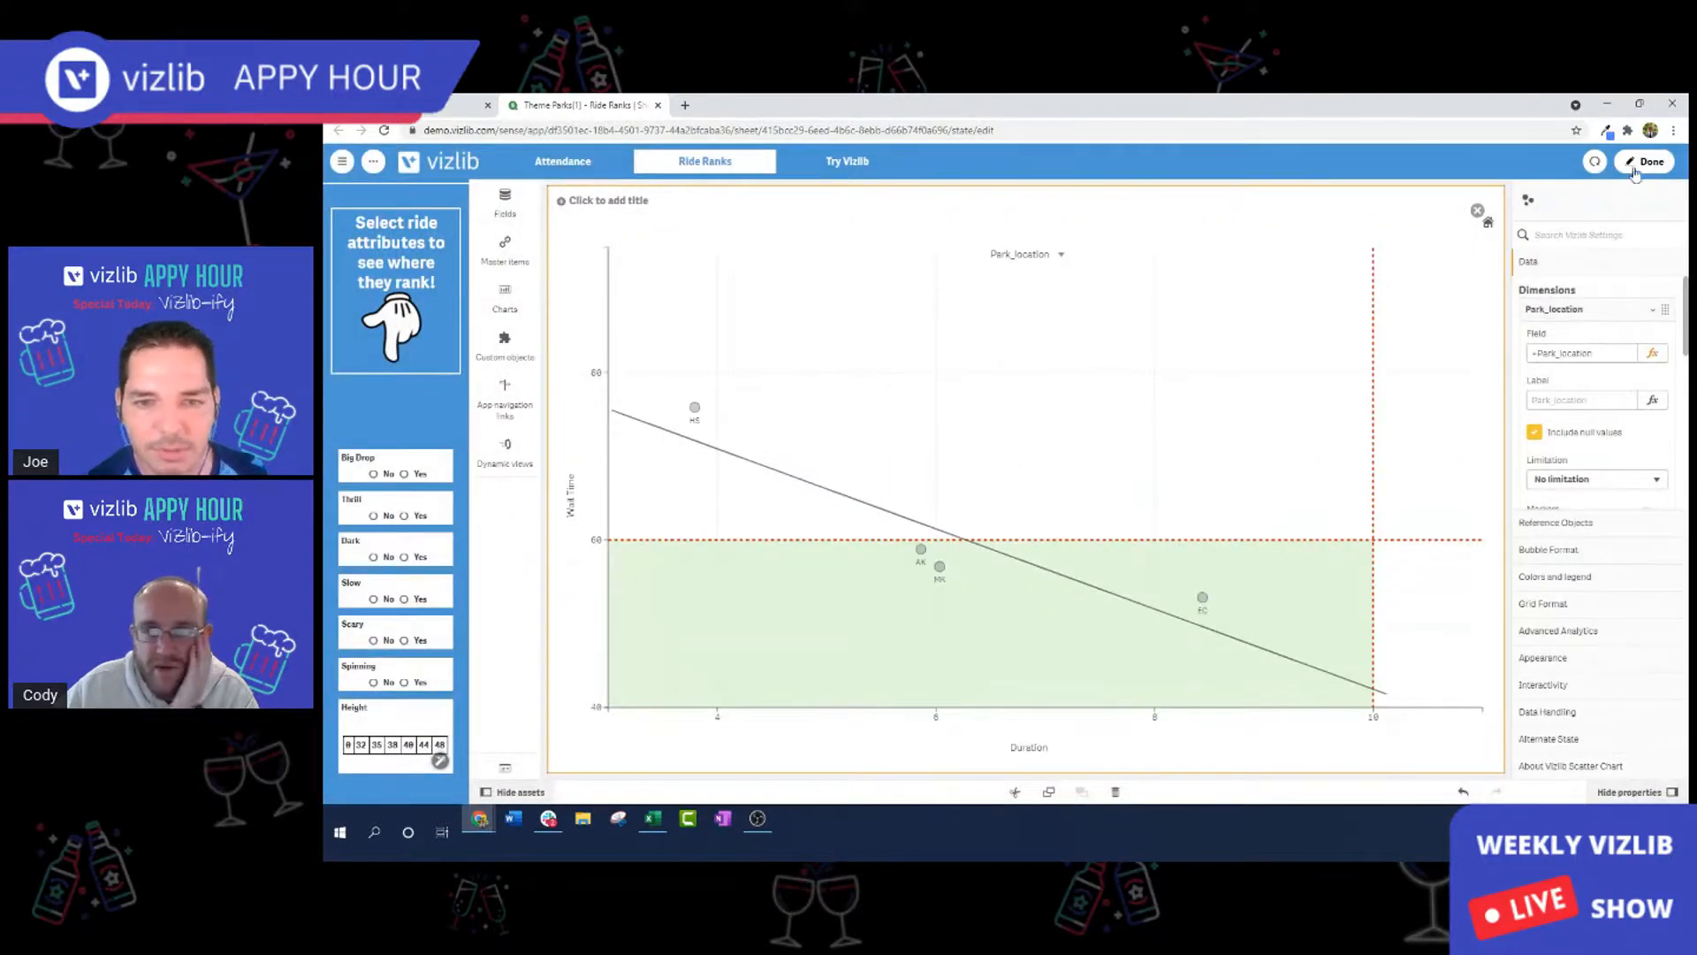
click(1636, 168)
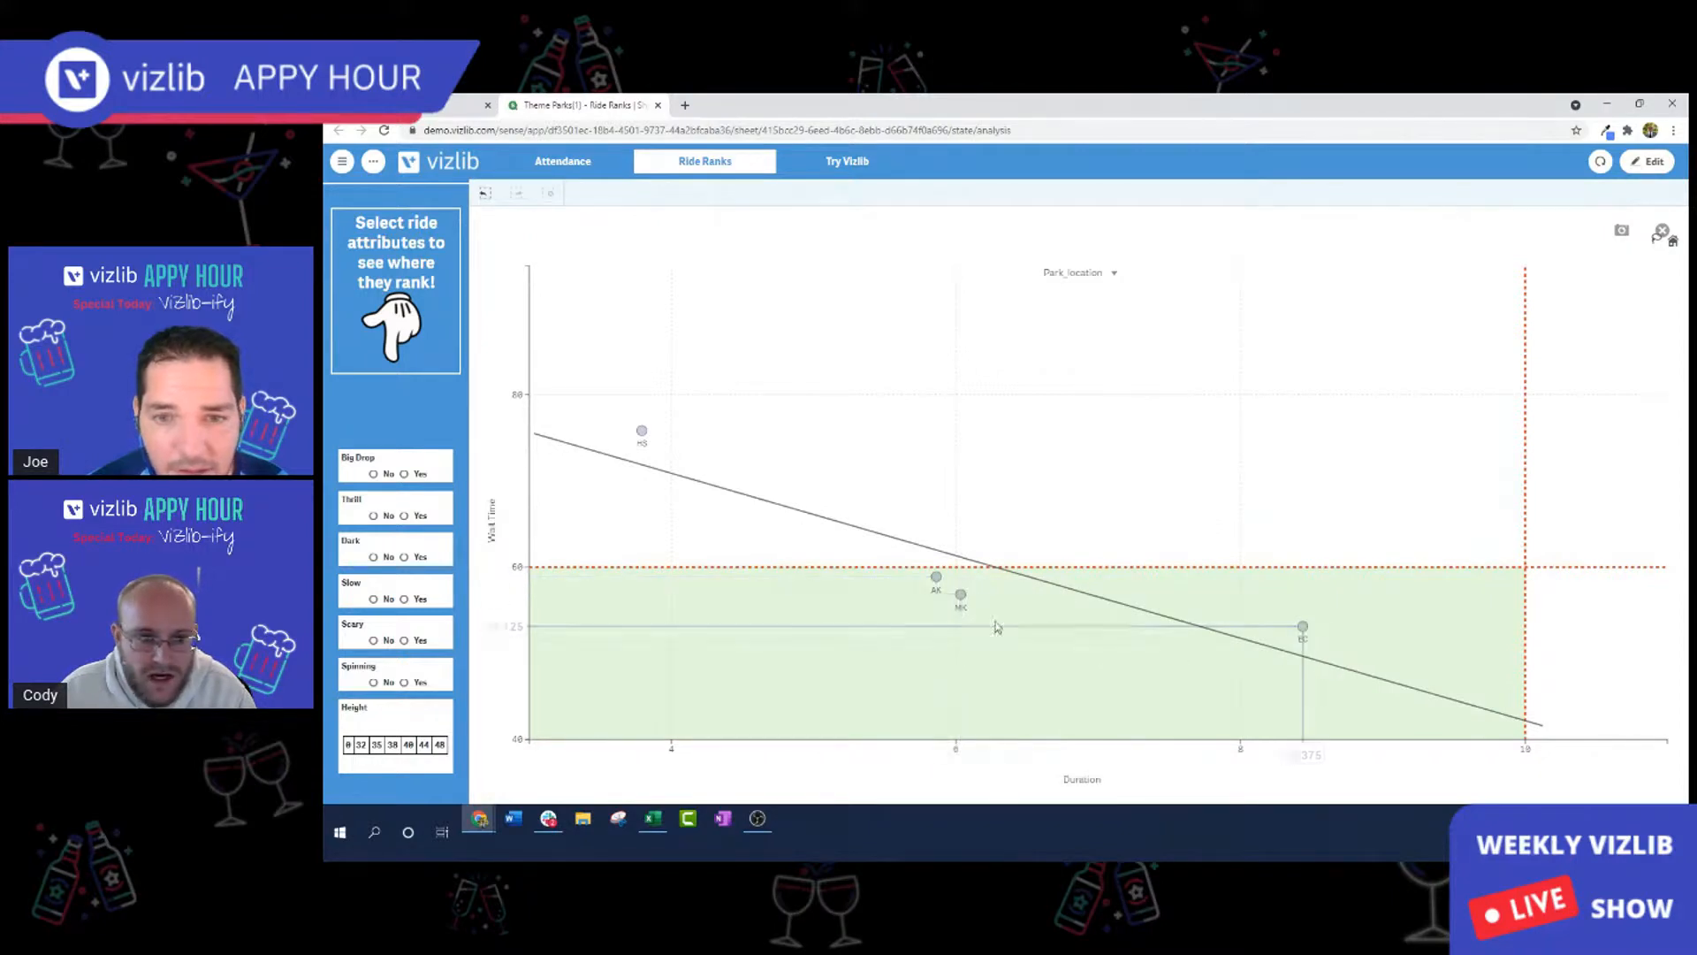
mouse_move(643, 437)
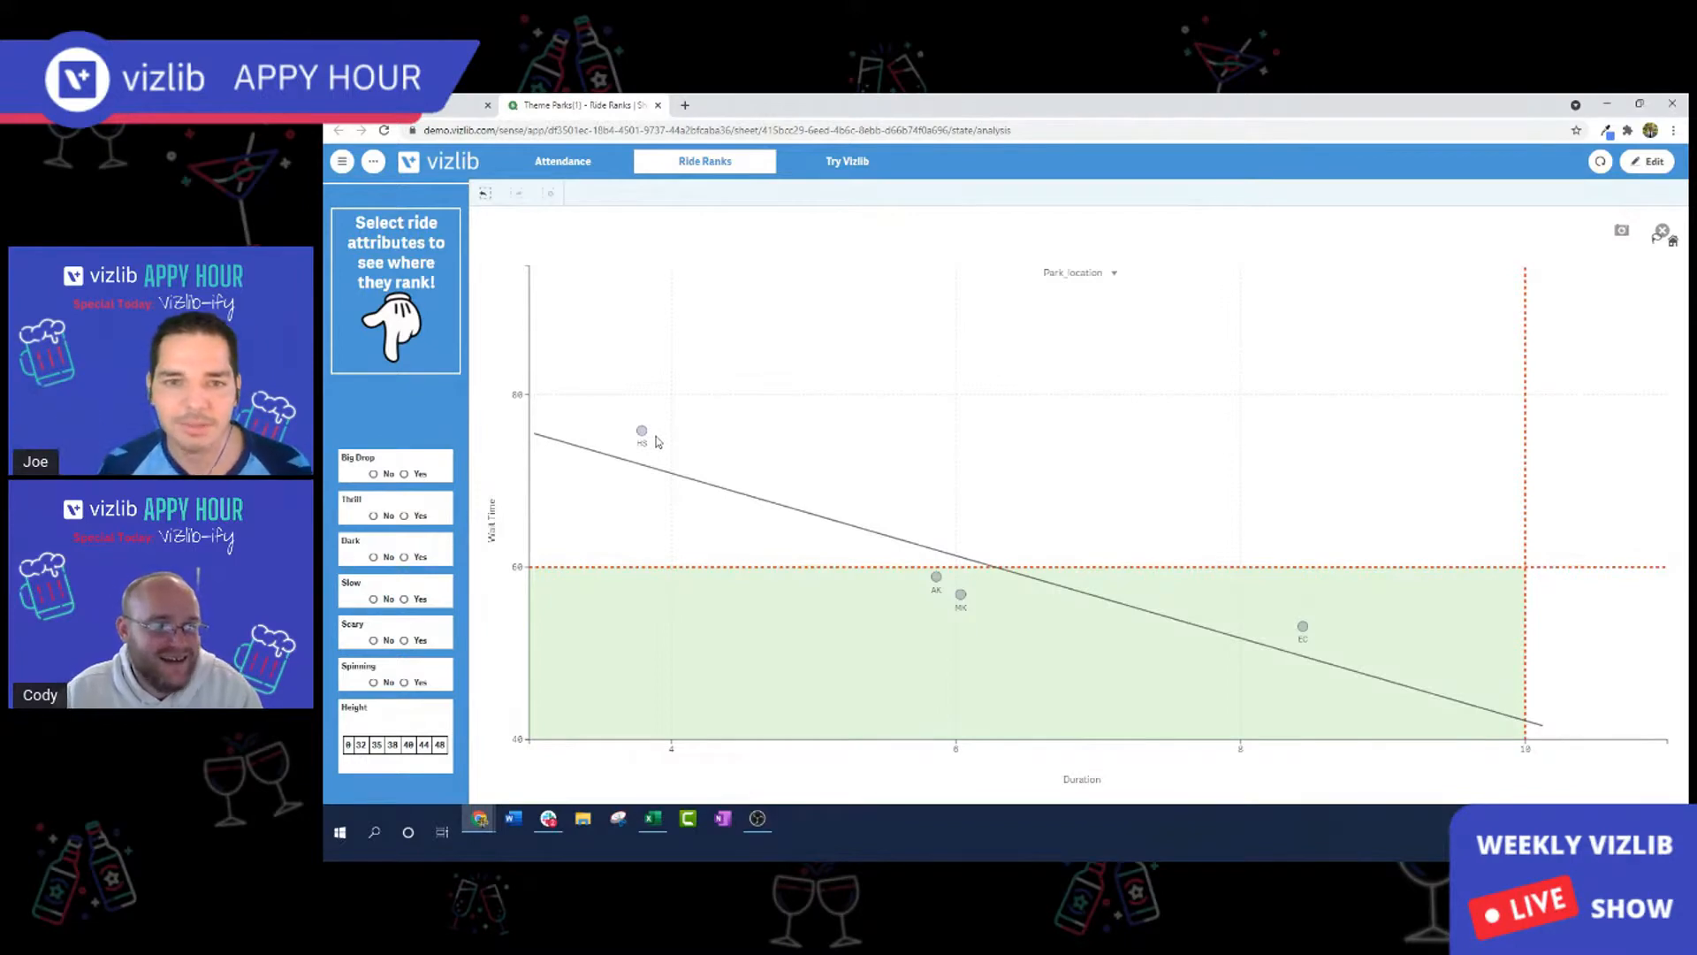
click(1663, 233)
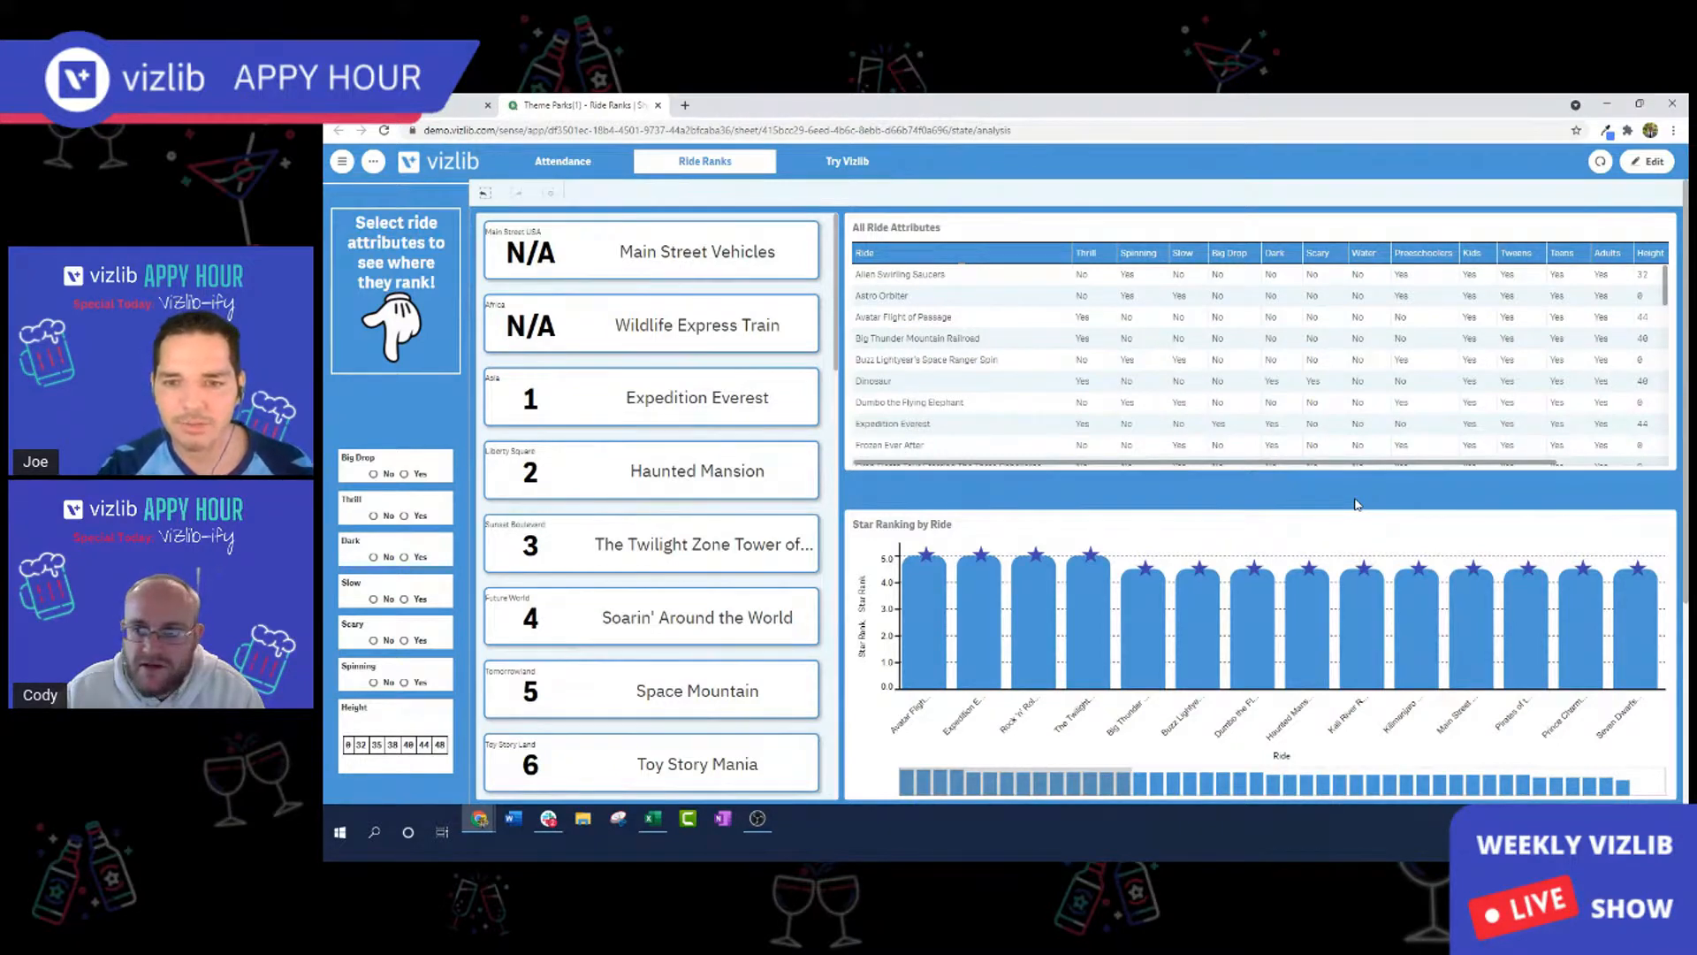
Open the Vizlib website in a new browser tab, accept the cookies and look through the apps on its Demo Apps page.
click(685, 105)
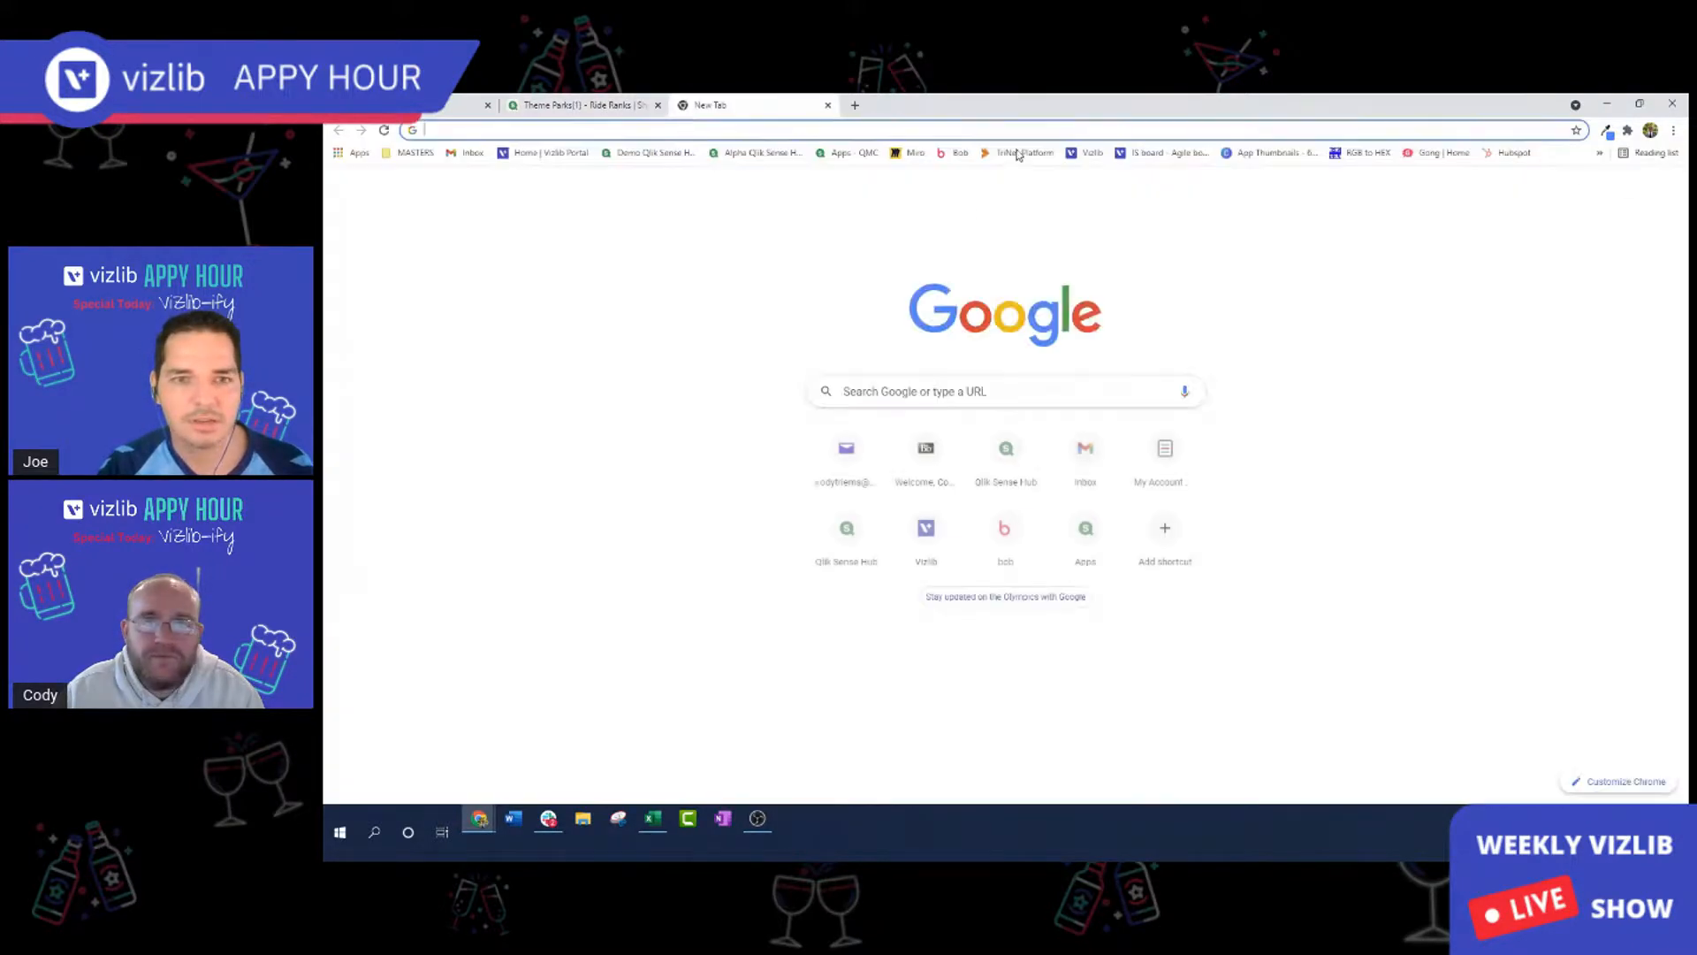
click(1074, 154)
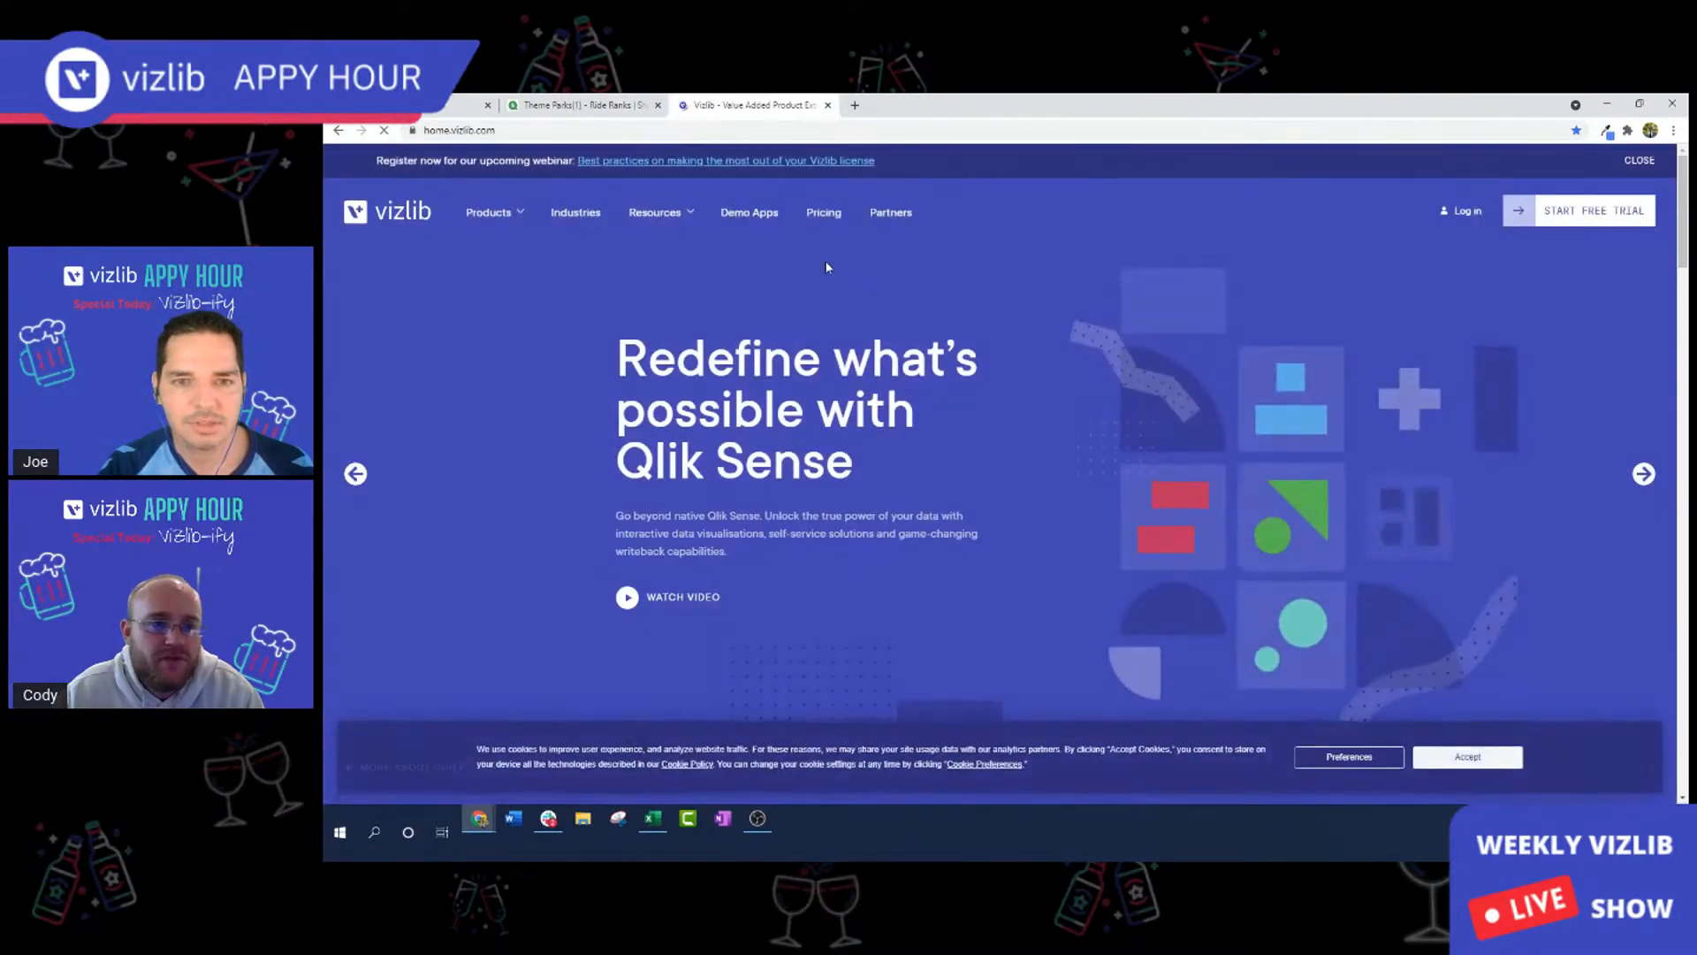
click(749, 213)
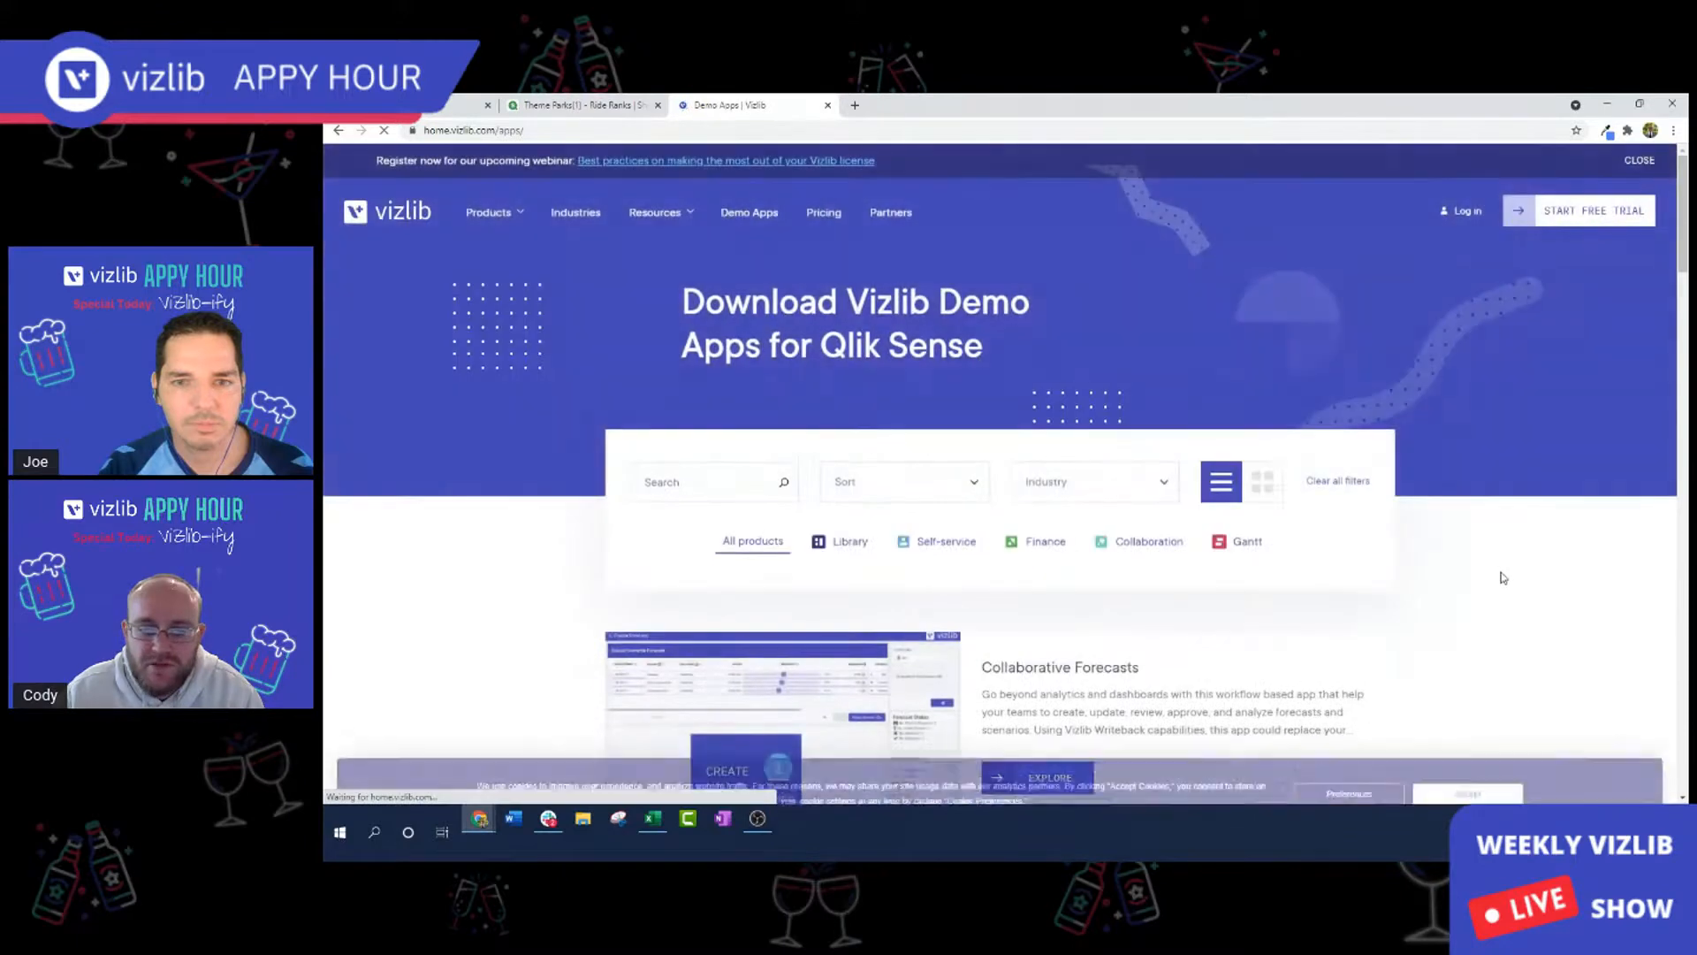
click(1472, 753)
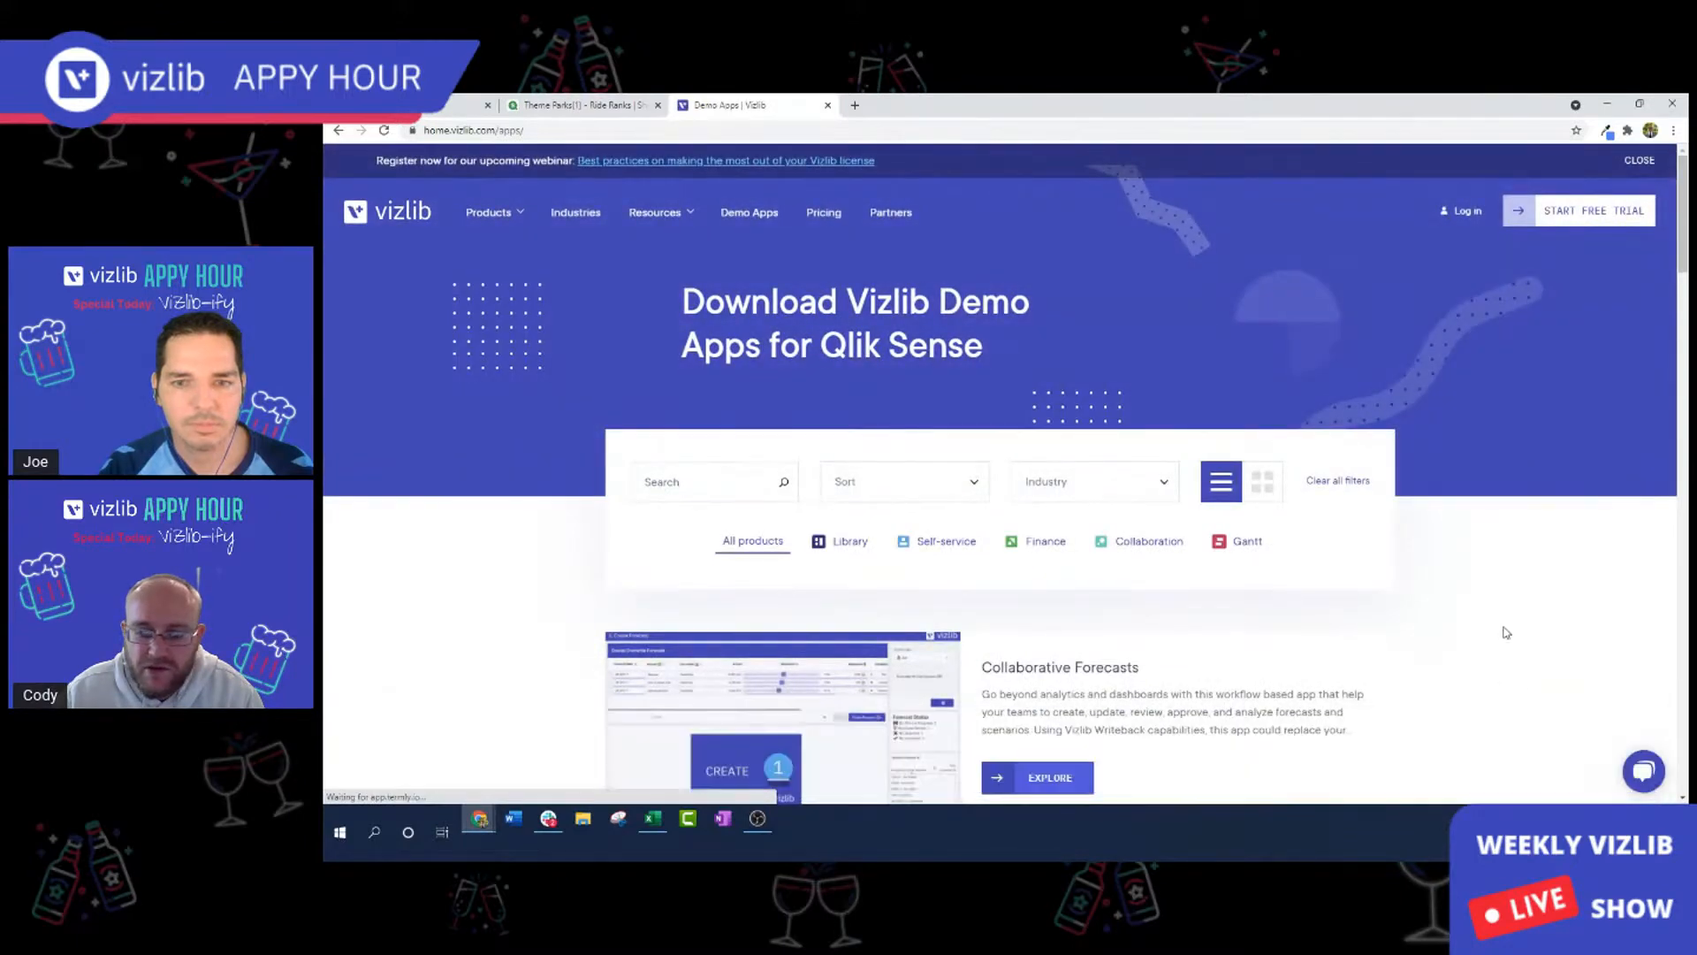
scroll(1503, 627, down, 2)
scroll(1506, 632, down, 4)
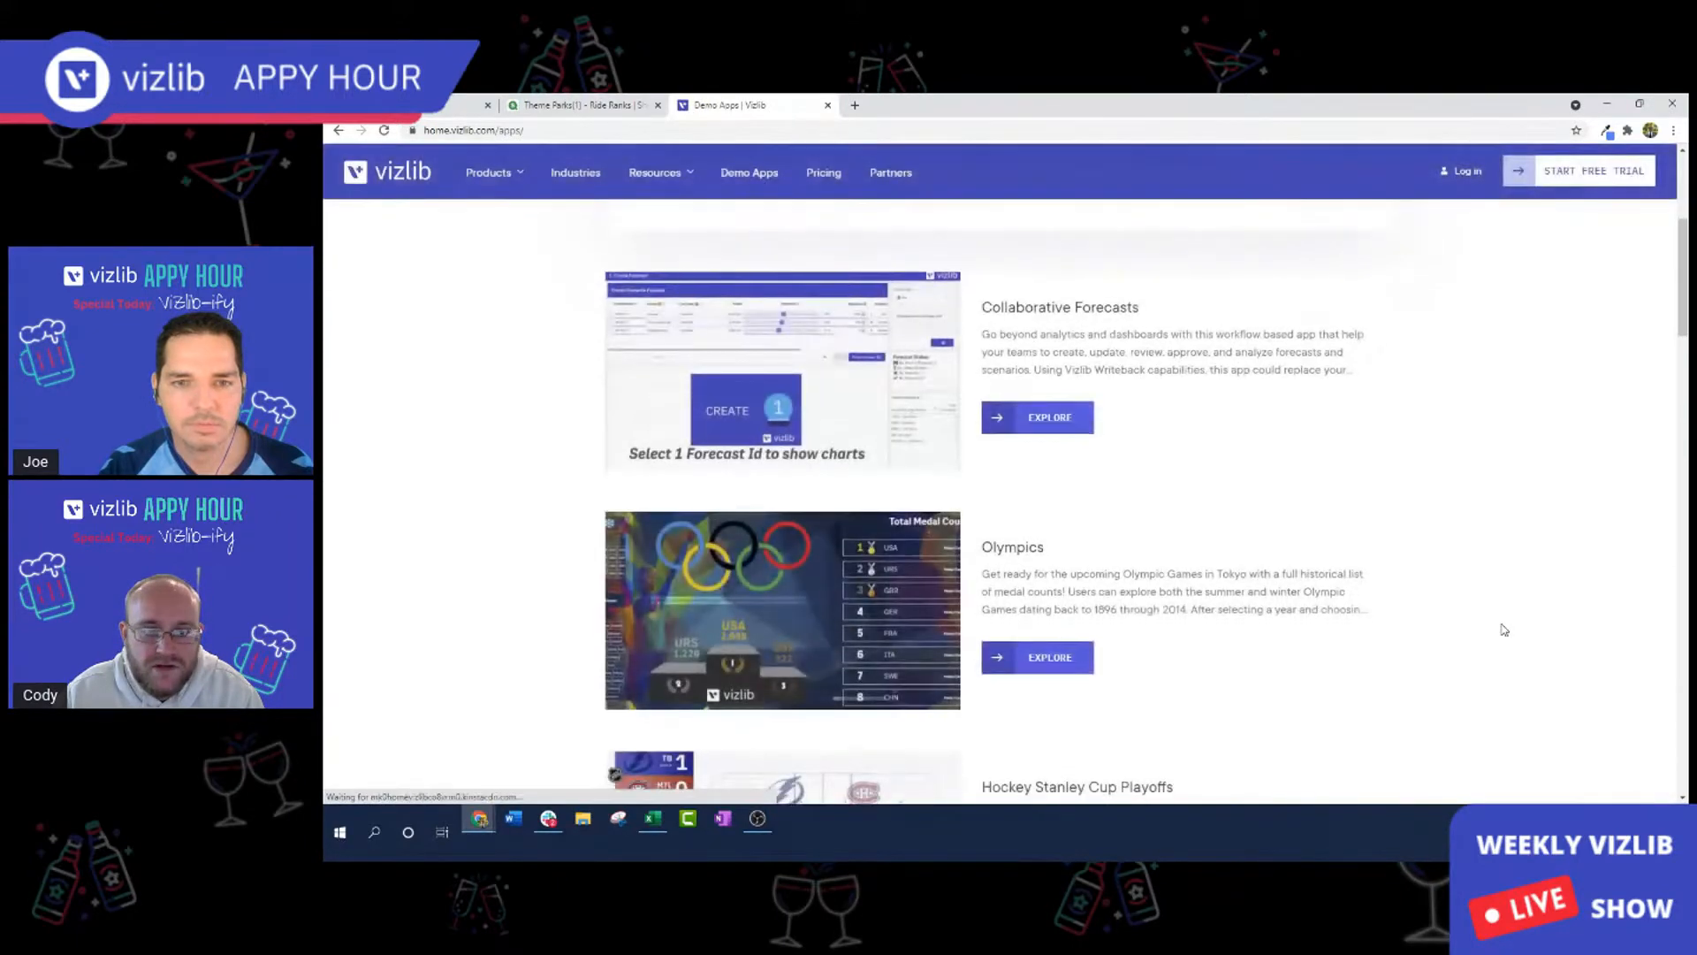
scroll(1502, 628, down, 3)
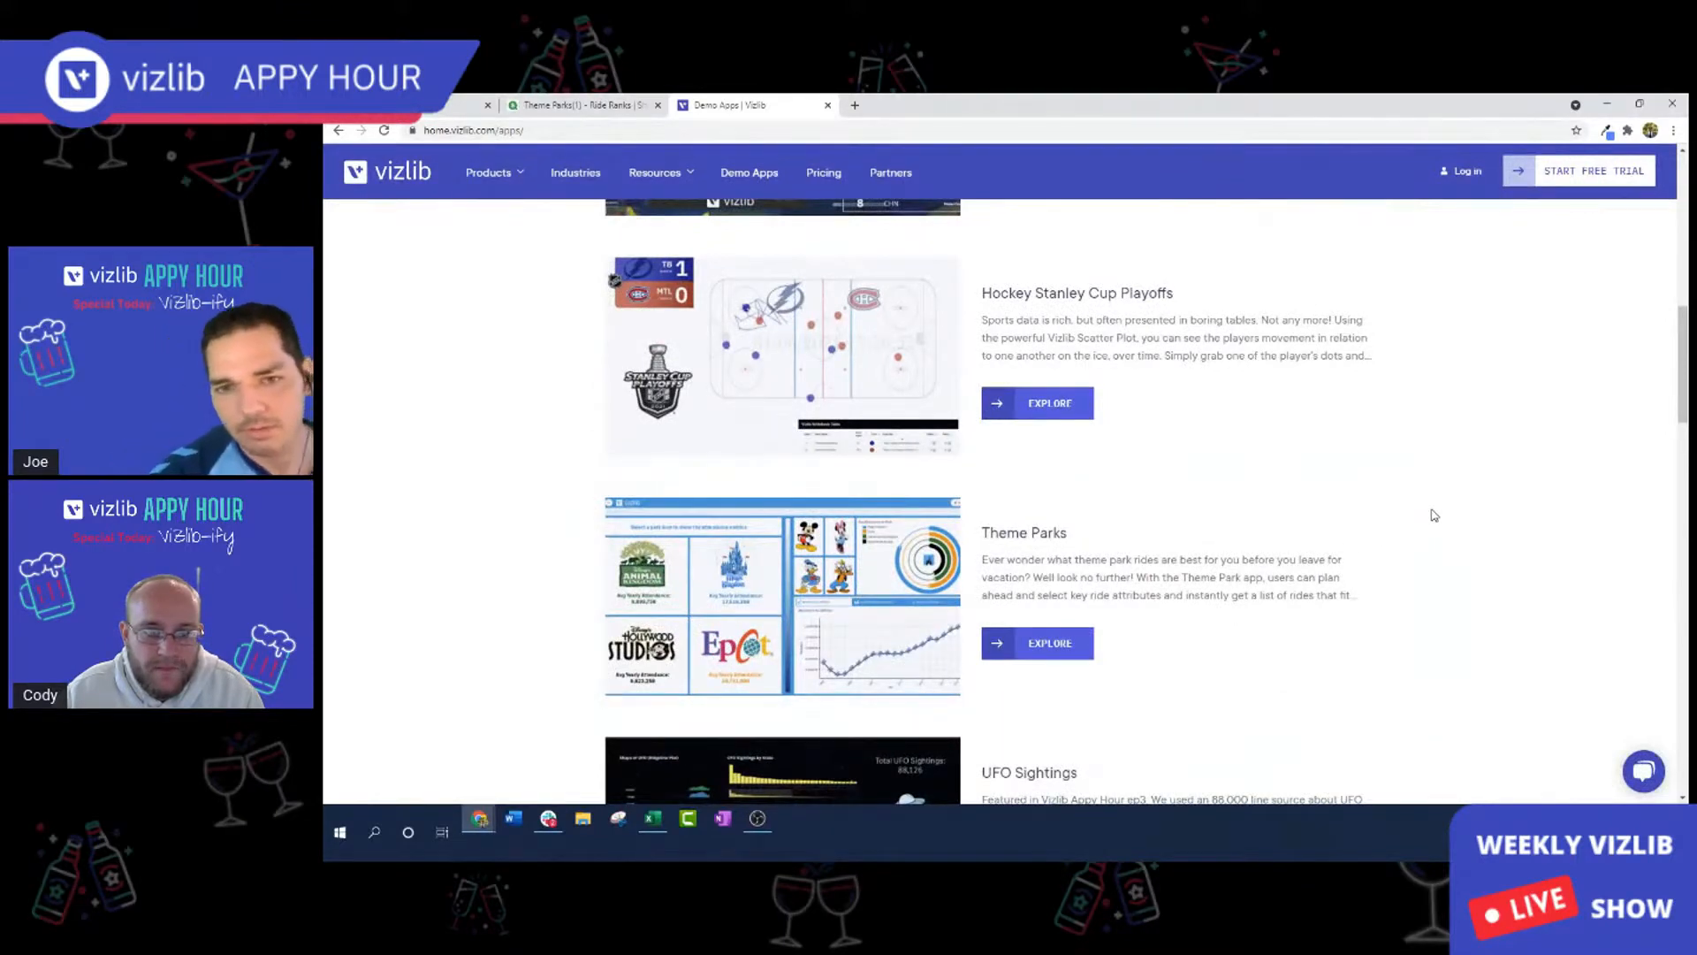
scroll(1434, 515, up, 2)
scroll(1434, 516, up, 5)
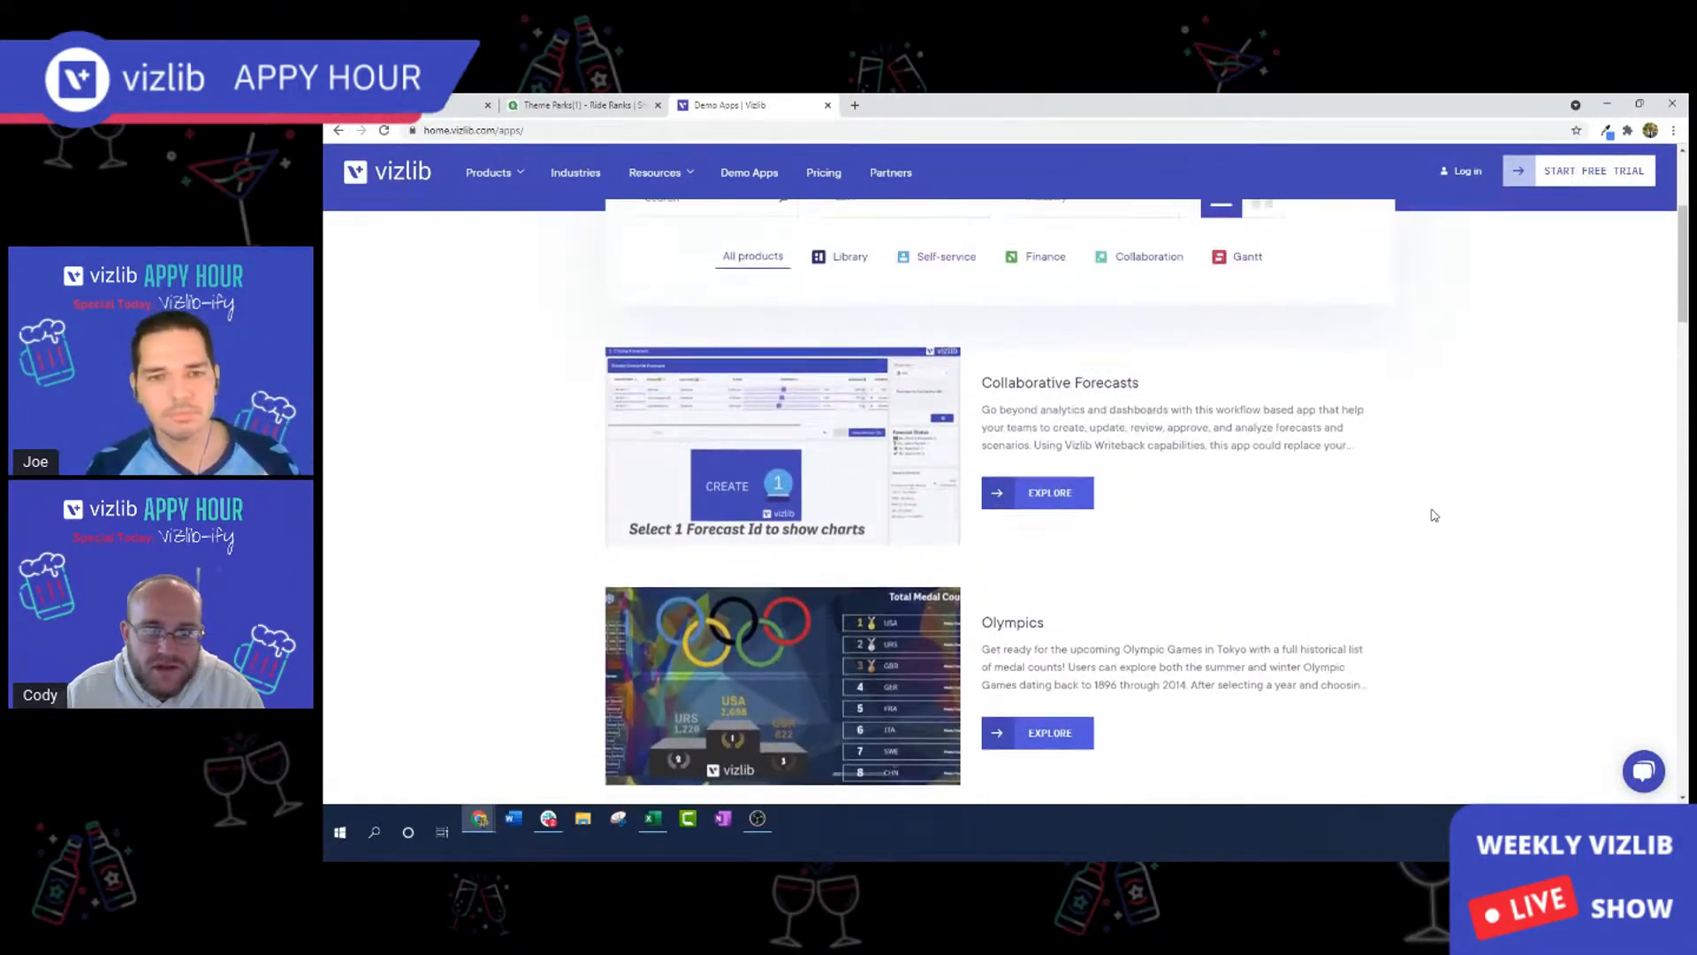